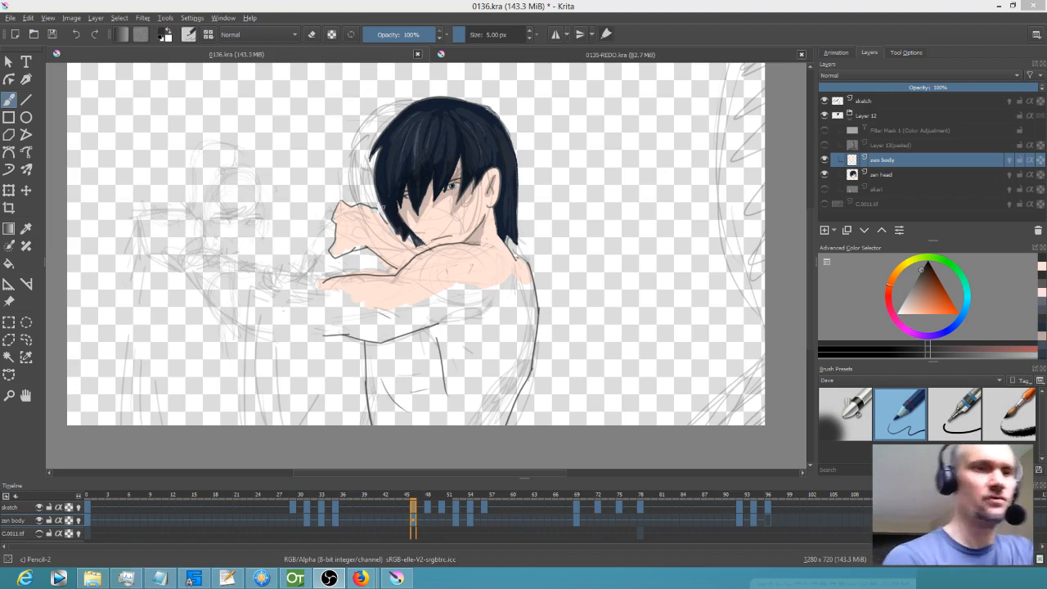
Draw the shoulder muscle contour and the short crease below it on the zen body layer at frame 46.
click(380, 209)
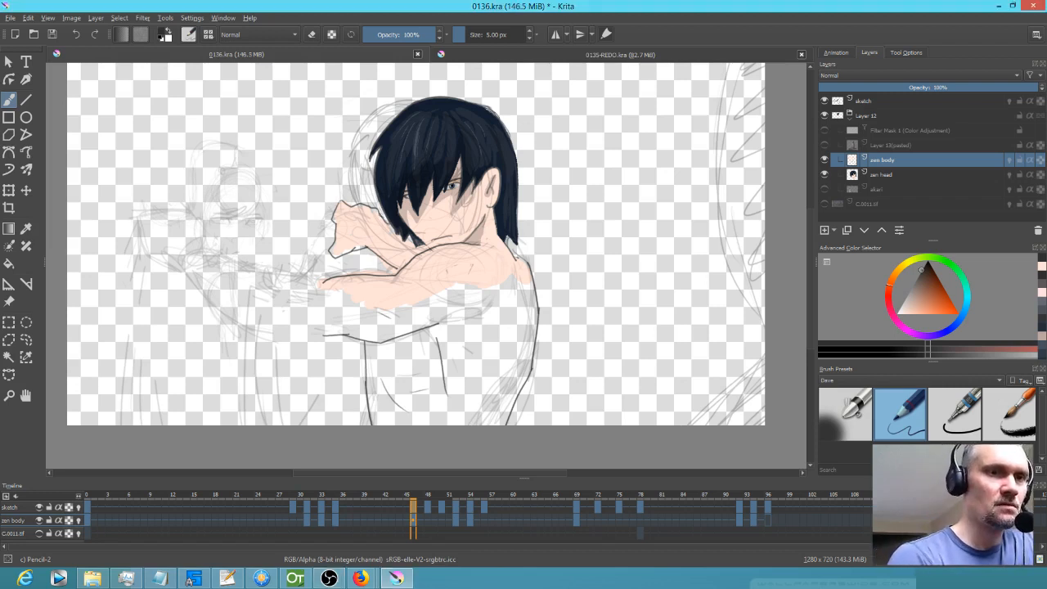
drag(388, 223, 394, 233)
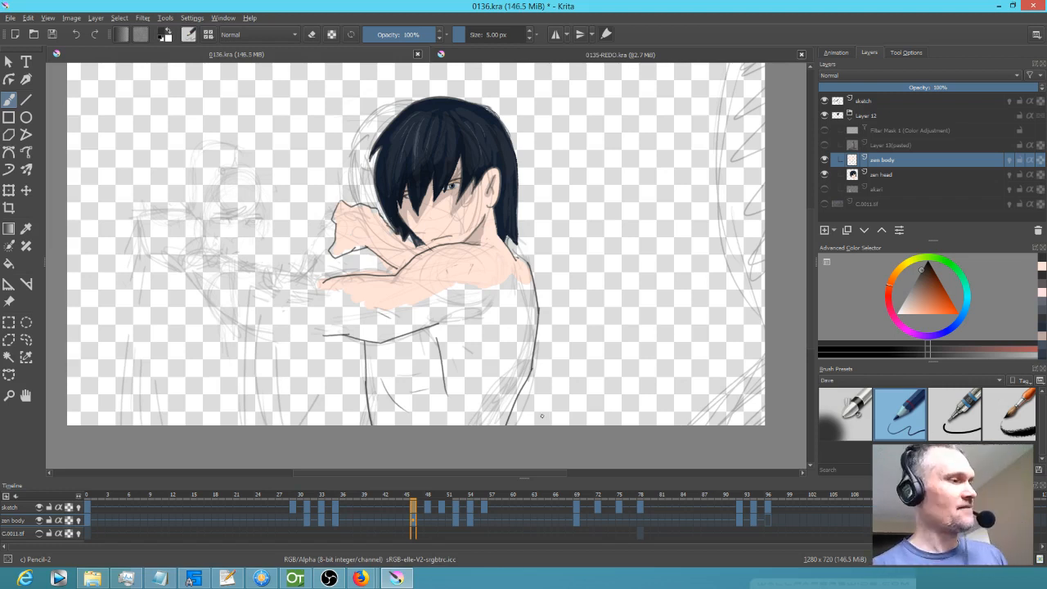
key(Left)
key(Right)
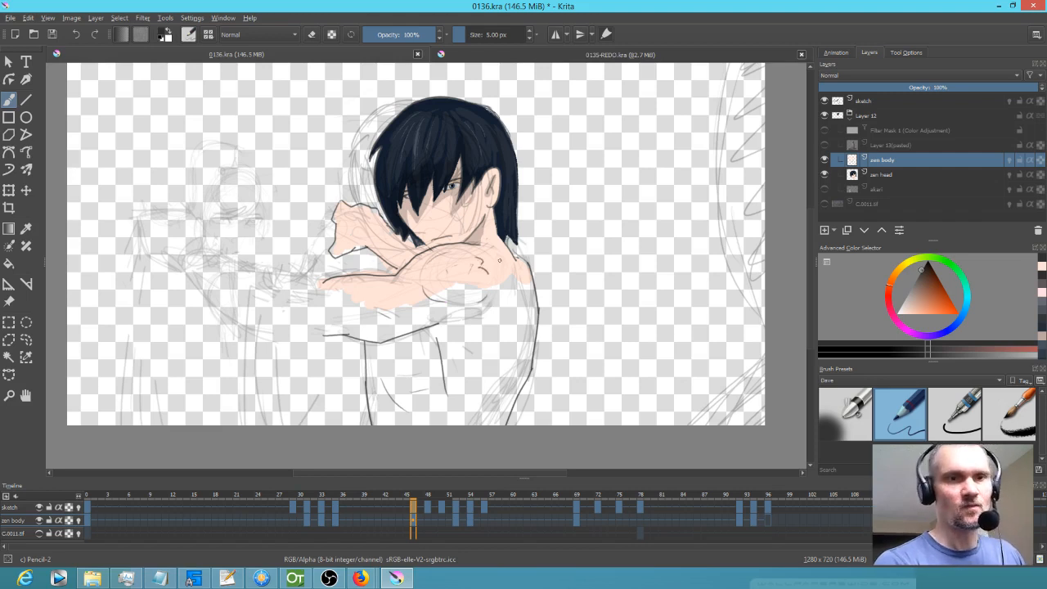
key(Left)
key(Right)
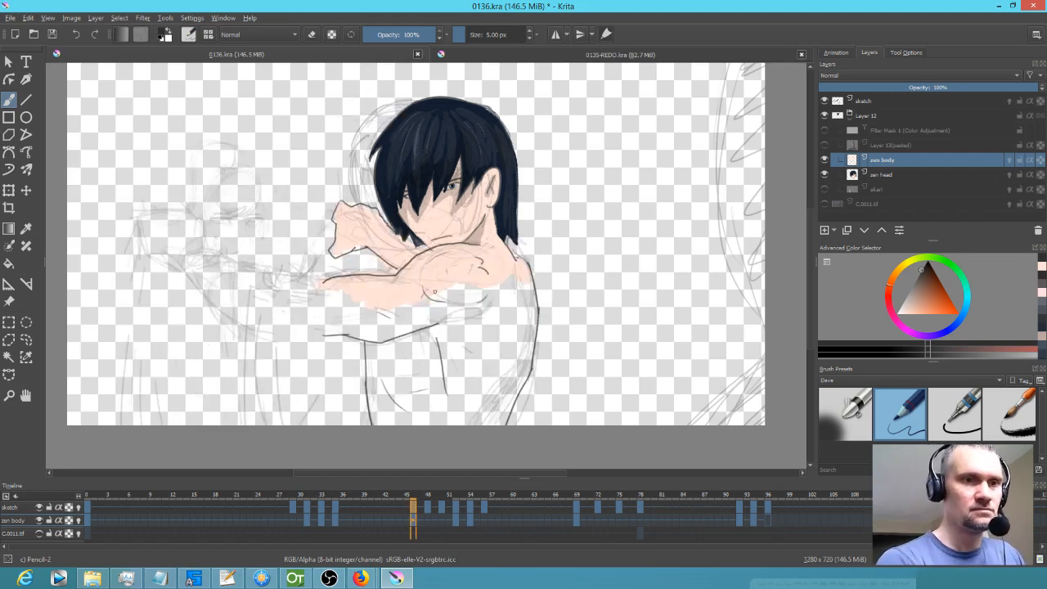
key(Left)
key(Right)
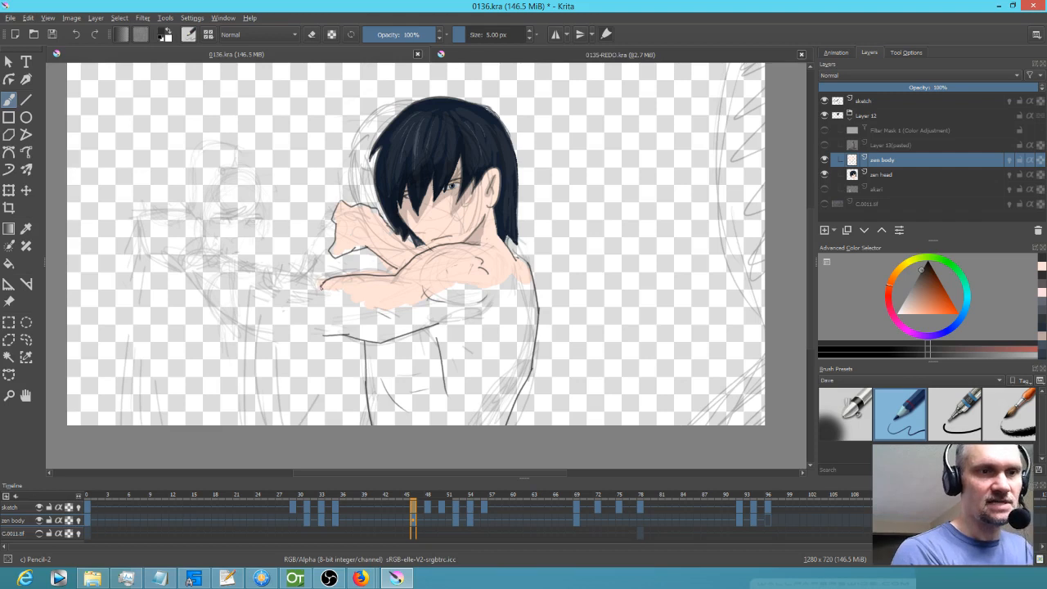
Mirror the canvas view and draw the first part of the outstretched forearm's upper contour, starting at the elbow.
key(m)
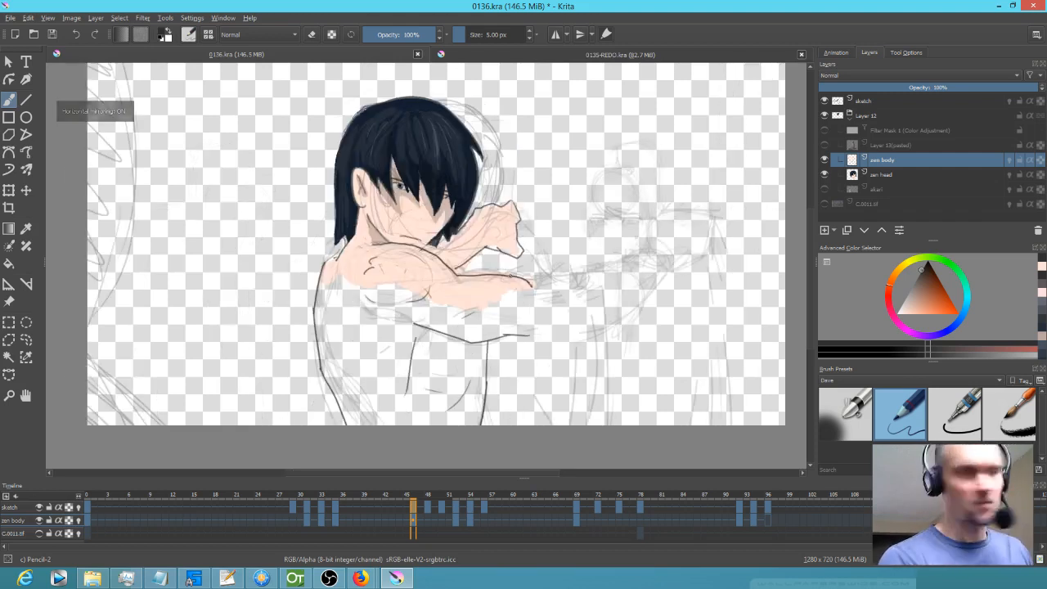
key(Left)
key(Right)
drag(534, 286, 596, 277)
key(Left)
key(Right)
key(Left)
key(Right)
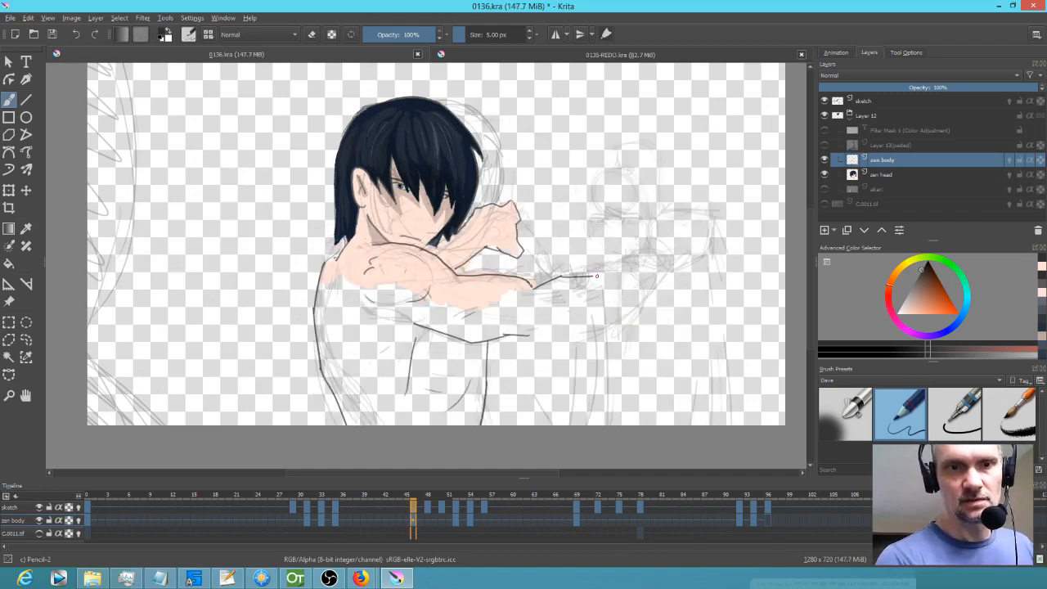
Continue the upper forearm contour to the wrist and outline the raised fist following the rough sketch.
key(Left)
key(Right)
mouse_move(652, 255)
mouse_down()
mouse_move(673, 208)
mouse_move(694, 205)
mouse_up()
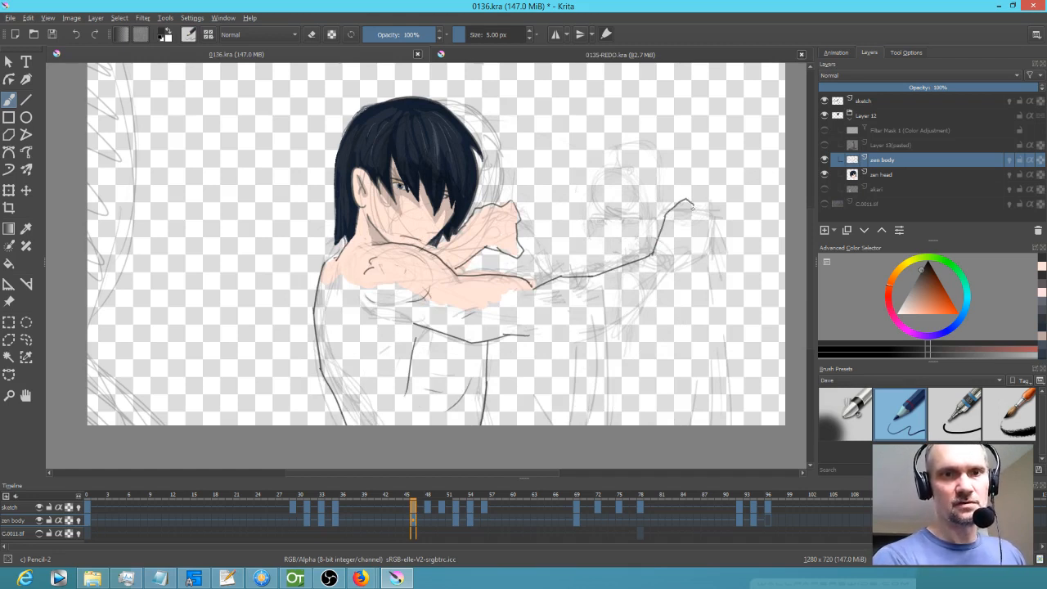
key(Left)
key(Right)
mouse_move(717, 222)
mouse_down()
mouse_move(706, 251)
mouse_move(674, 274)
mouse_up()
key(Left)
key(Right)
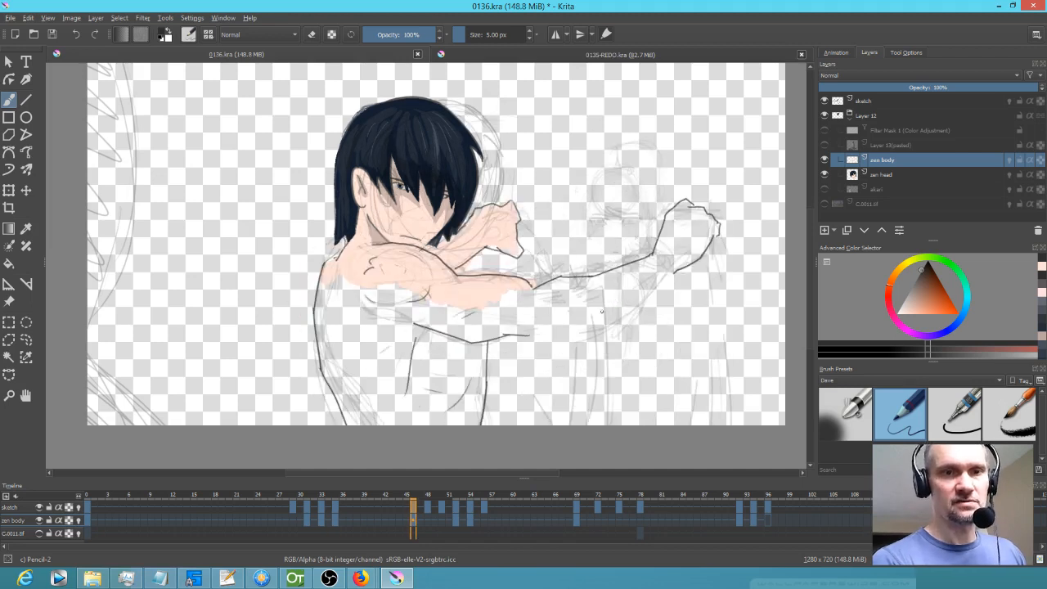
Draw the lower contour of the forearm from the elbow up to the wrist.
drag(563, 337, 595, 332)
key(Left)
key(Right)
drag(595, 331, 676, 271)
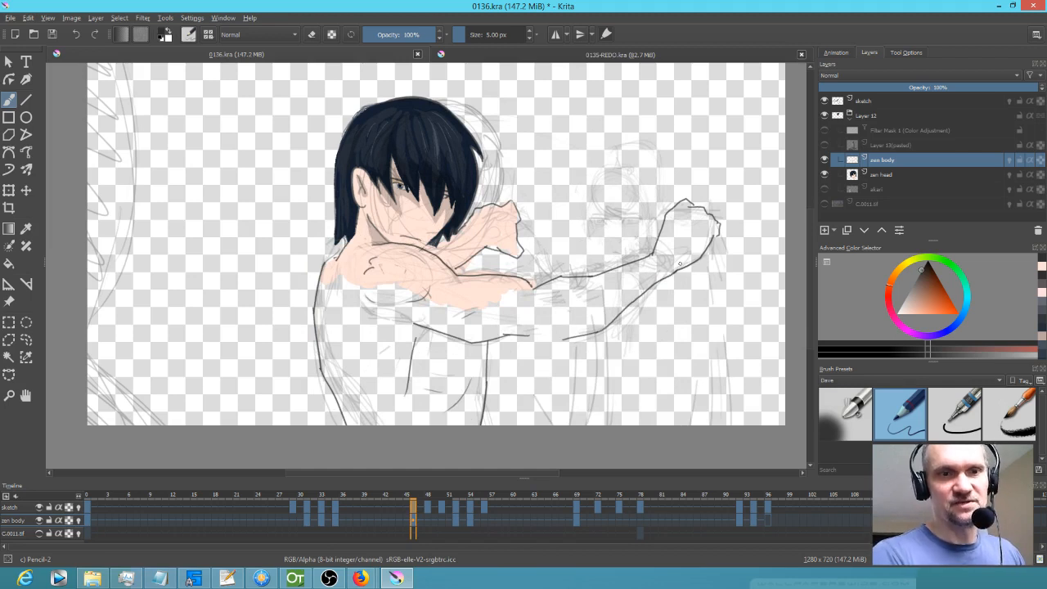
key(Left)
key(Right)
Close the lower contour at the elbow and add the elbow crease and the curved line under the shoulder.
mouse_move(532, 337)
mouse_down()
mouse_move(553, 338)
mouse_move(550, 317)
mouse_up()
key(Left)
key(Right)
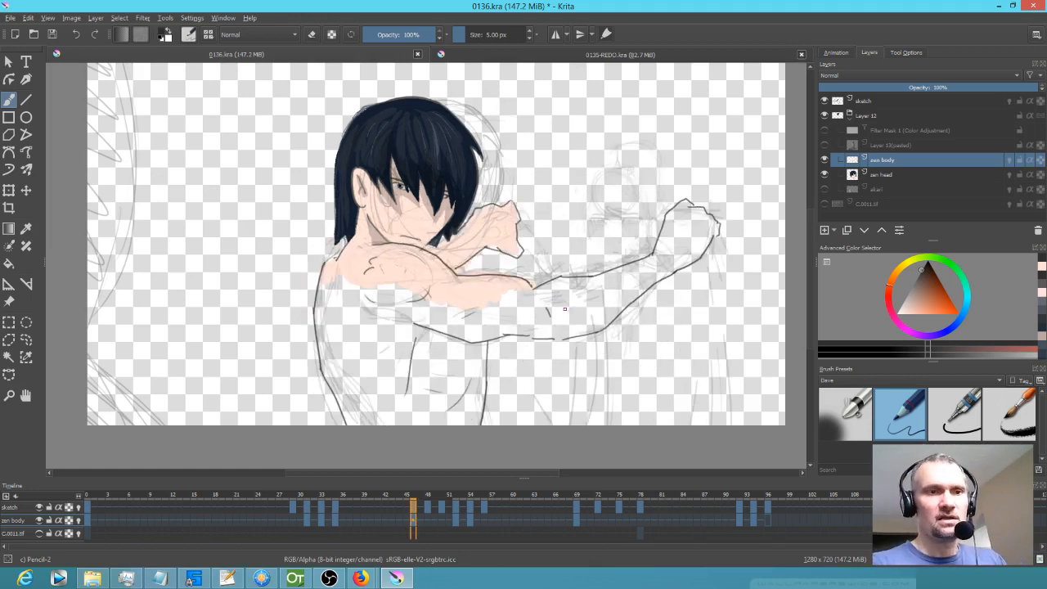
drag(366, 293, 381, 302)
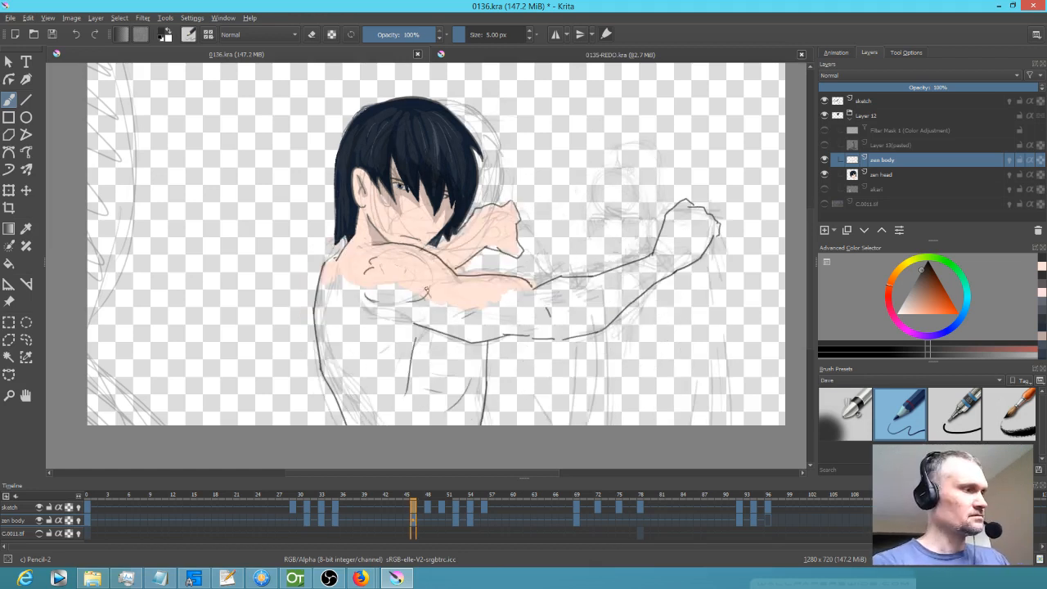
Unmirror the view, draw the slanted line from the near hand to the far forearm, and the long outer edge hanging from the fist.
key(m)
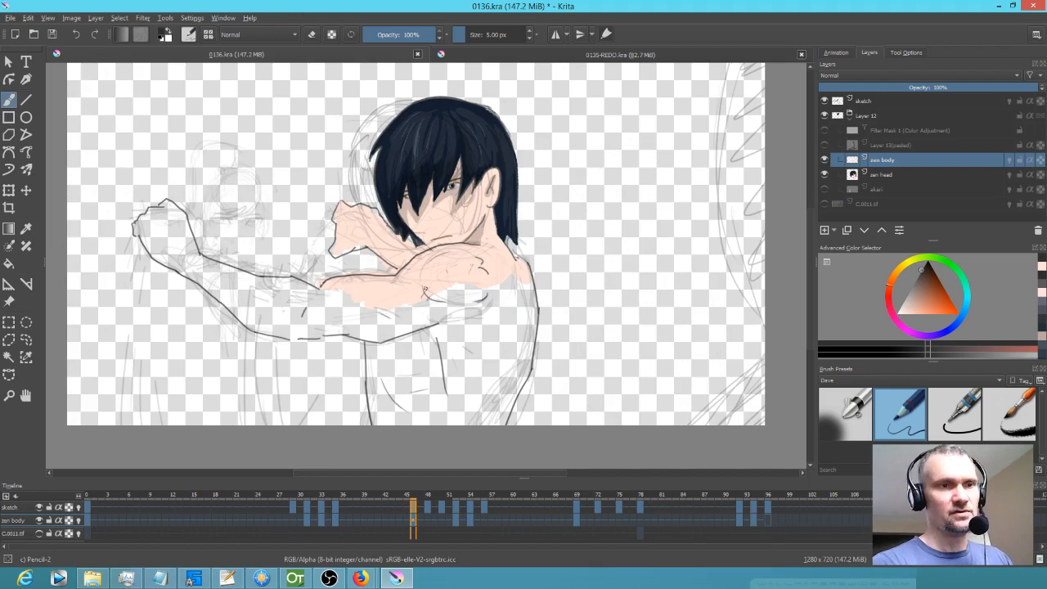
key(Left)
key(Right)
drag(335, 221, 256, 274)
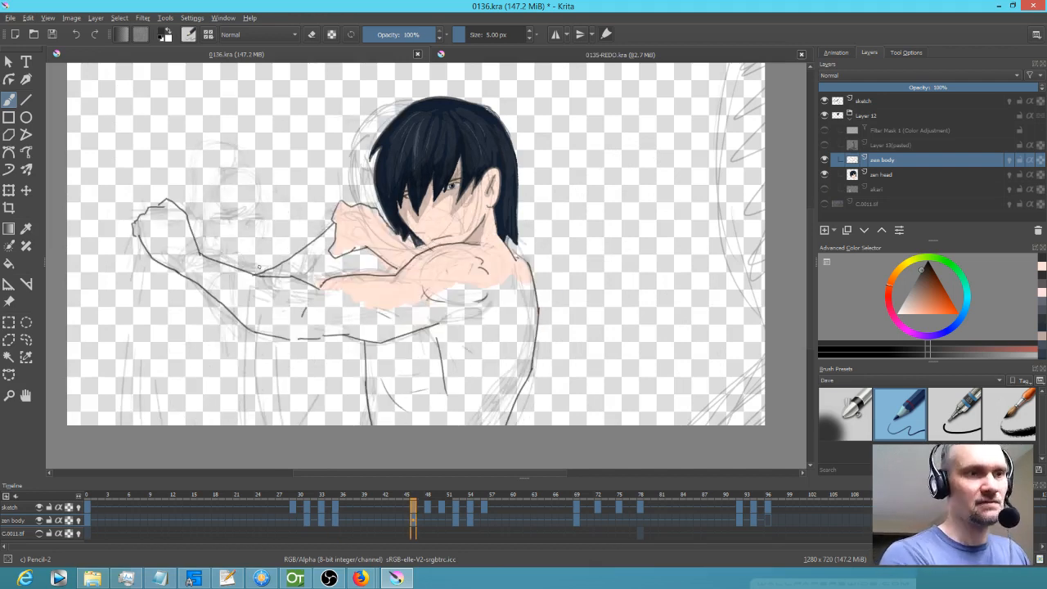
drag(136, 233, 114, 436)
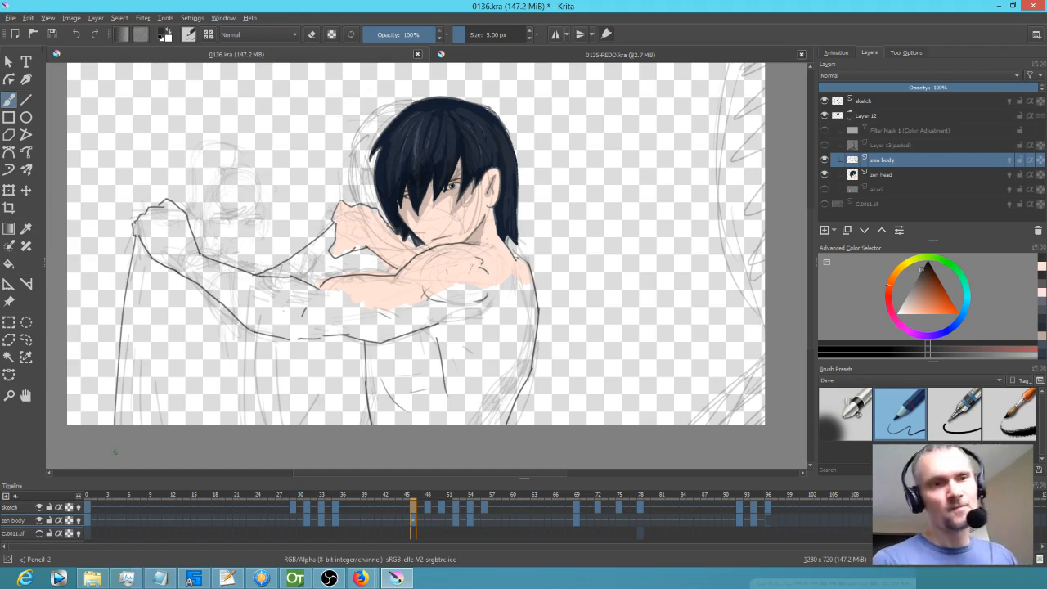
key(Left)
key(Right)
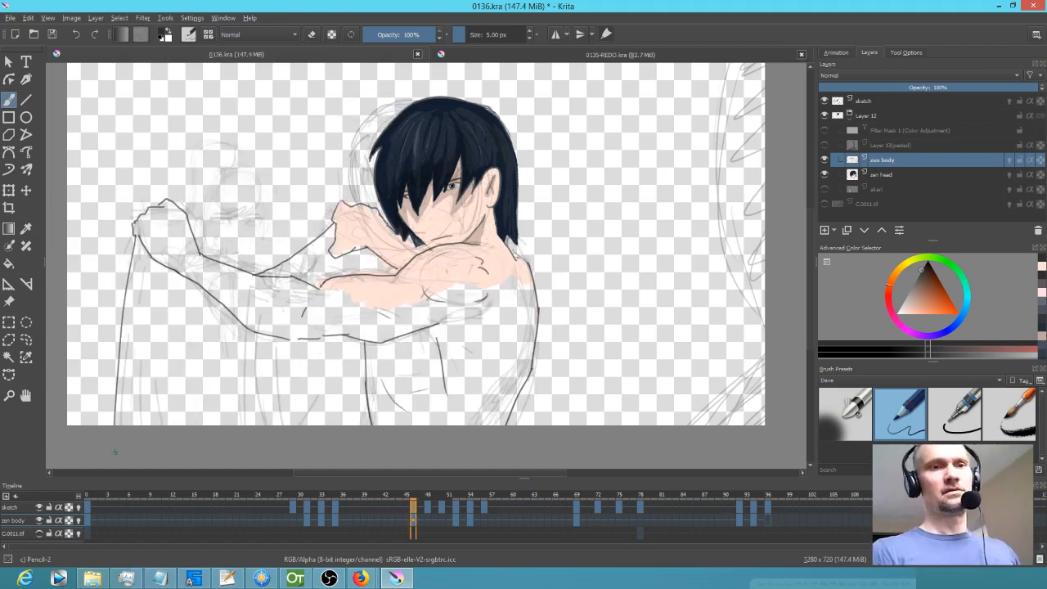
key(Left)
key(Right)
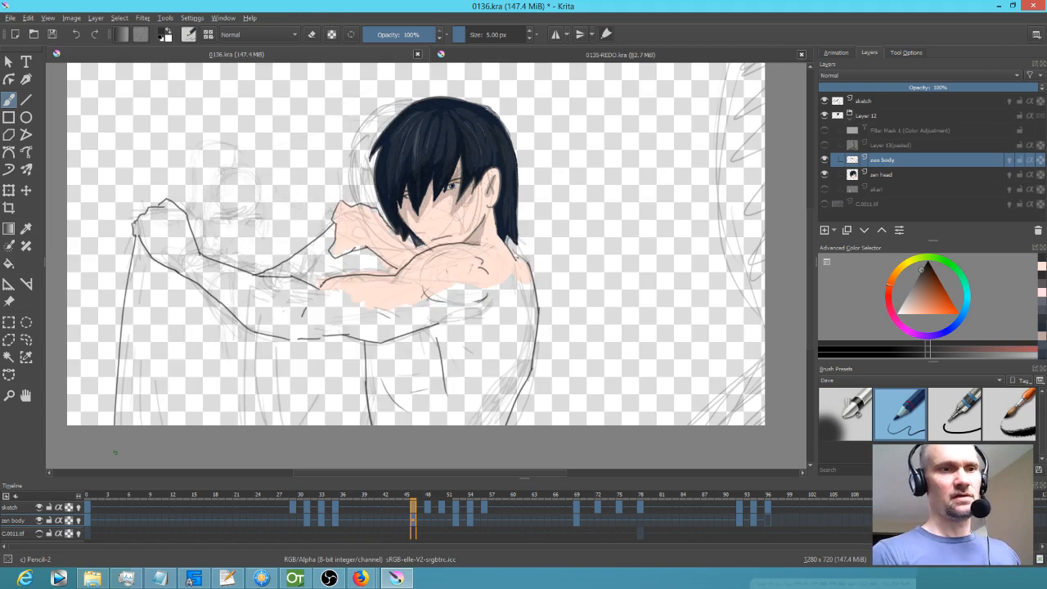
Draw the hanging fold lines below the outstretched forearm and beside the torso.
drag(143, 272, 149, 402)
drag(155, 301, 176, 401)
key(Left)
key(Right)
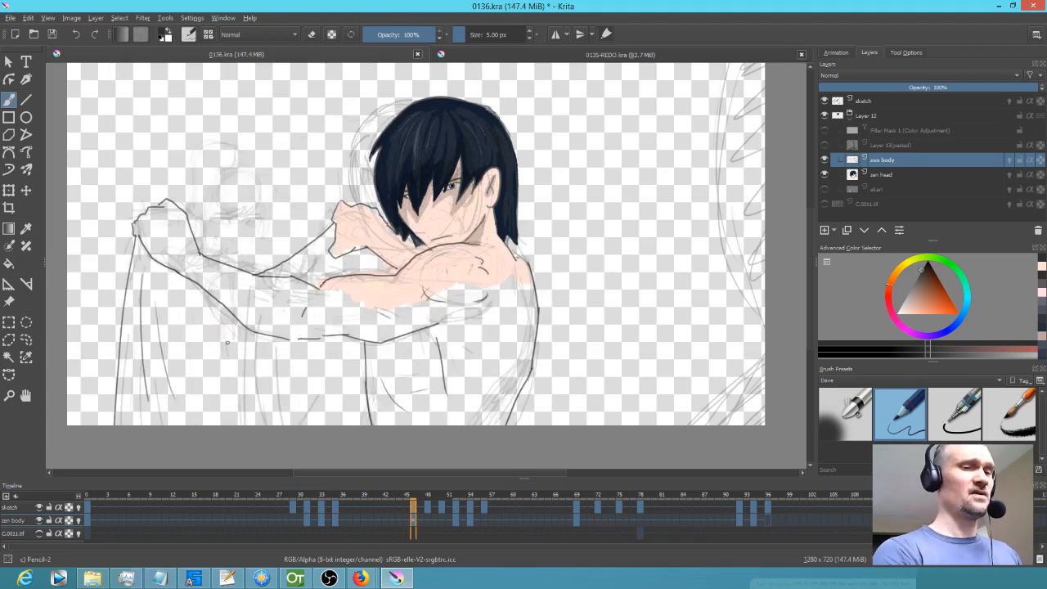
drag(298, 423, 317, 397)
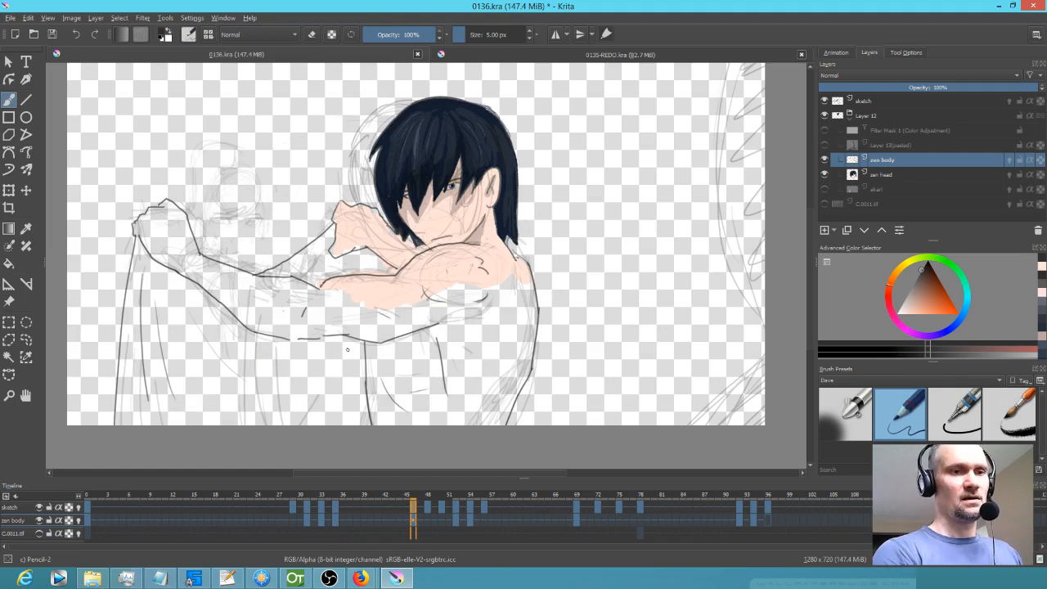
drag(344, 353, 338, 425)
drag(325, 364, 301, 425)
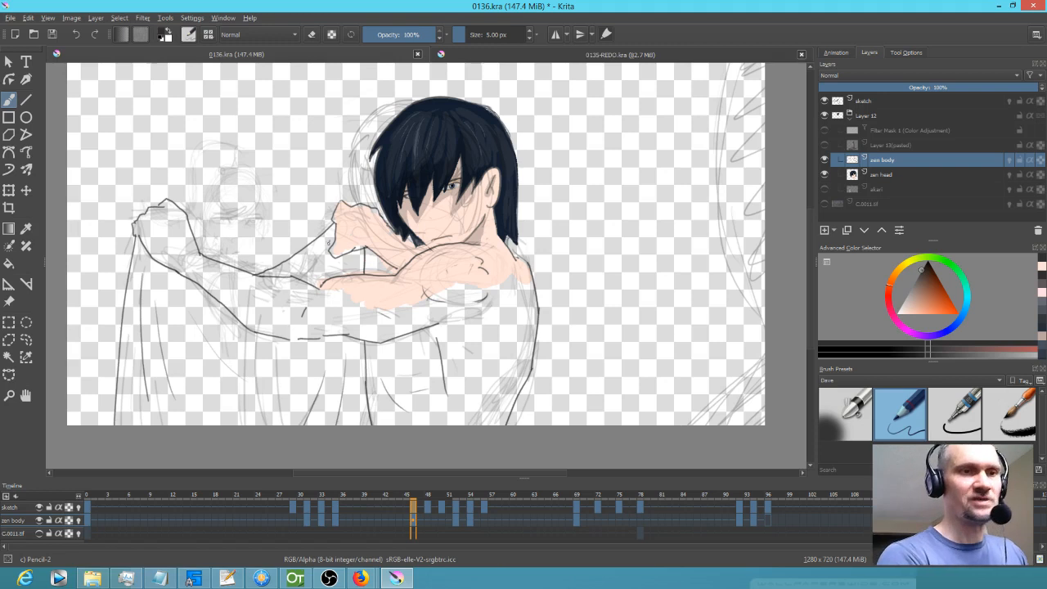
Go to the body keyframe at frame 52 and outline the outer shoulder and back, the raised shoulder's top edge and its inner curve.
key(comma)
key(period)
key(period)
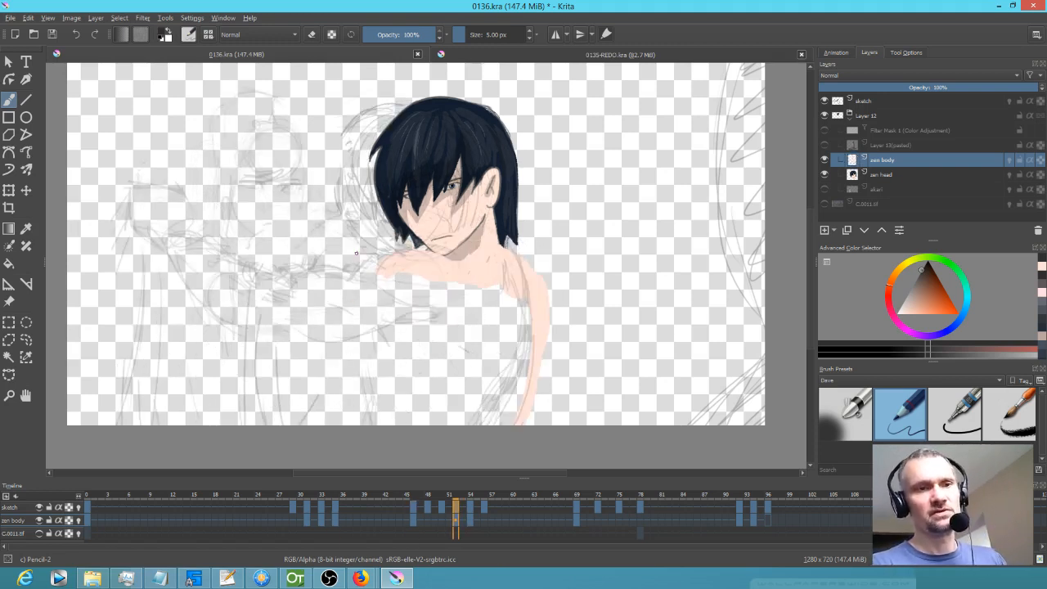
key(comma)
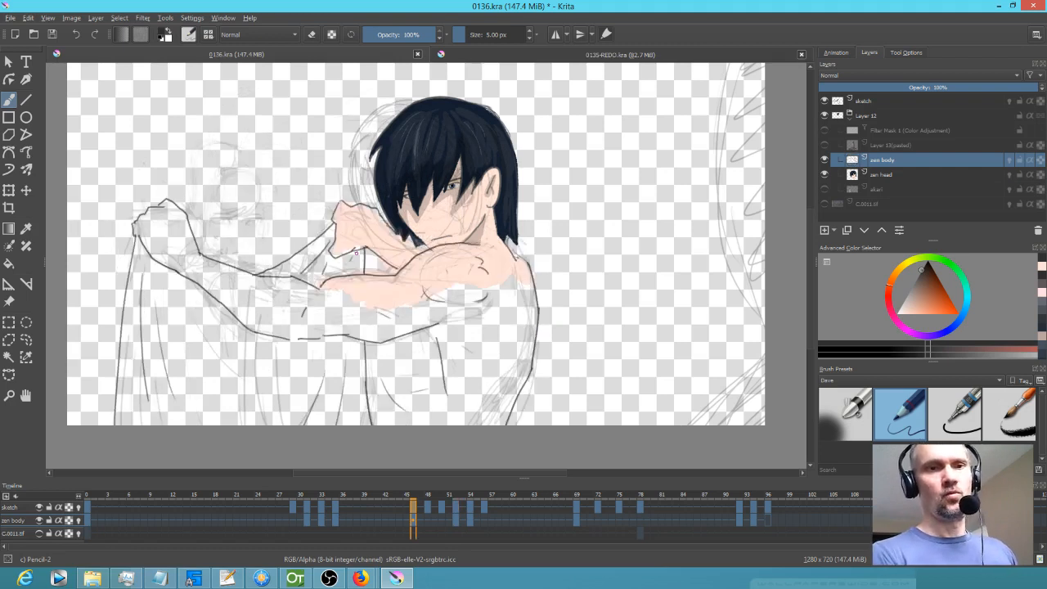
key(period)
mouse_move(509, 250)
mouse_down()
mouse_move(540, 273)
mouse_move(551, 314)
mouse_move(515, 436)
mouse_up()
drag(425, 252, 363, 270)
drag(429, 253, 440, 288)
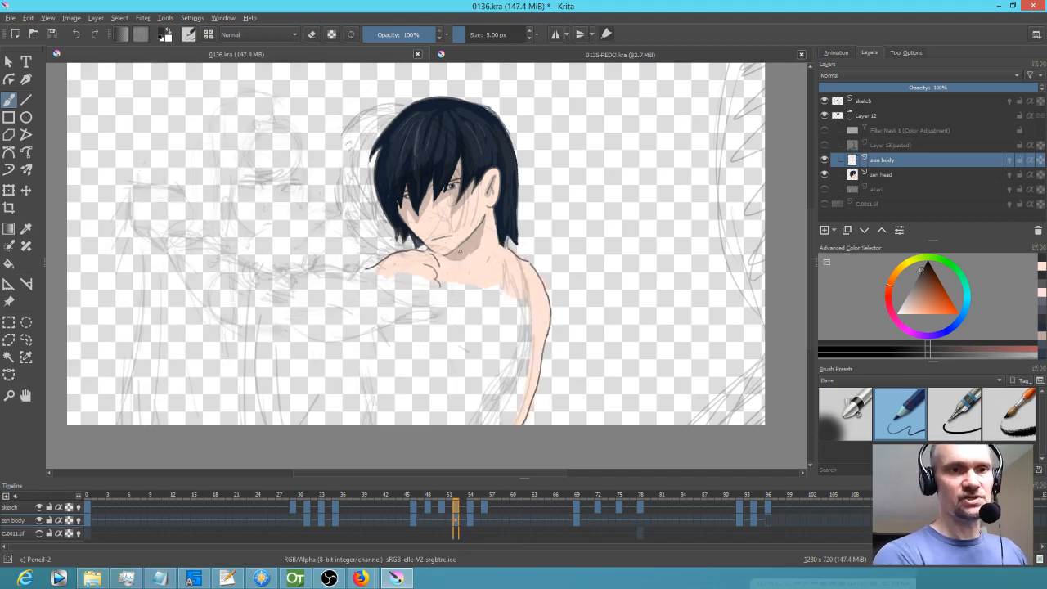
Draw the collarbone line, the inner line of the far arm and the short armpit crease at frame 52.
mouse_move(451, 263)
mouse_down()
mouse_move(498, 257)
mouse_move(515, 323)
mouse_up()
key(Left)
key(Right)
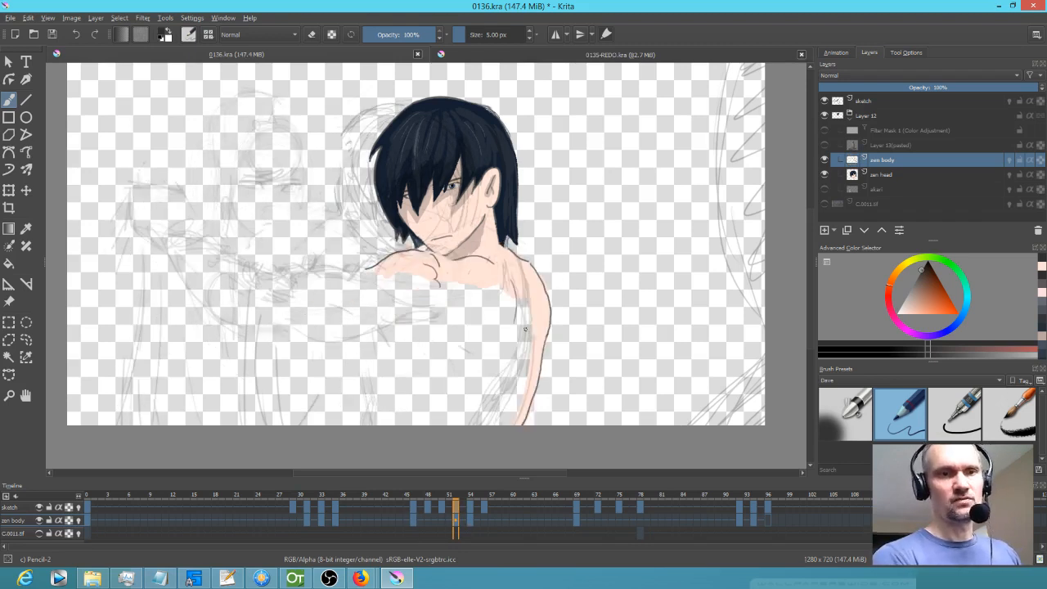
drag(409, 316, 426, 317)
key(Left)
key(Right)
Draw the lower and upper contours of the upper arm with its muscle creases, comparing against the previous keyframe.
mouse_move(292, 334)
mouse_down()
mouse_move(341, 339)
mouse_move(409, 315)
mouse_up()
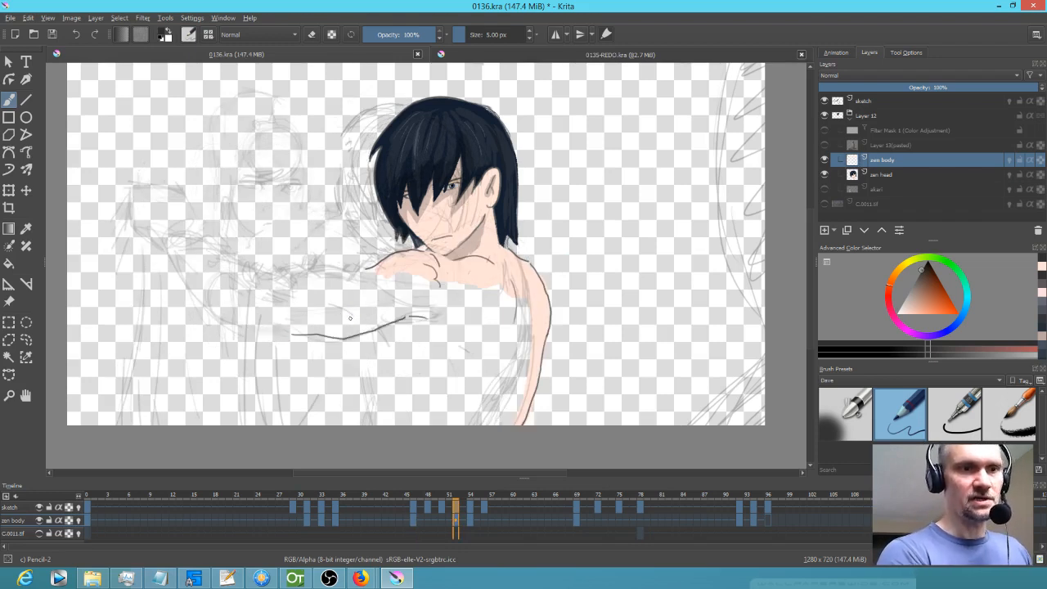
key(Left)
key(Right)
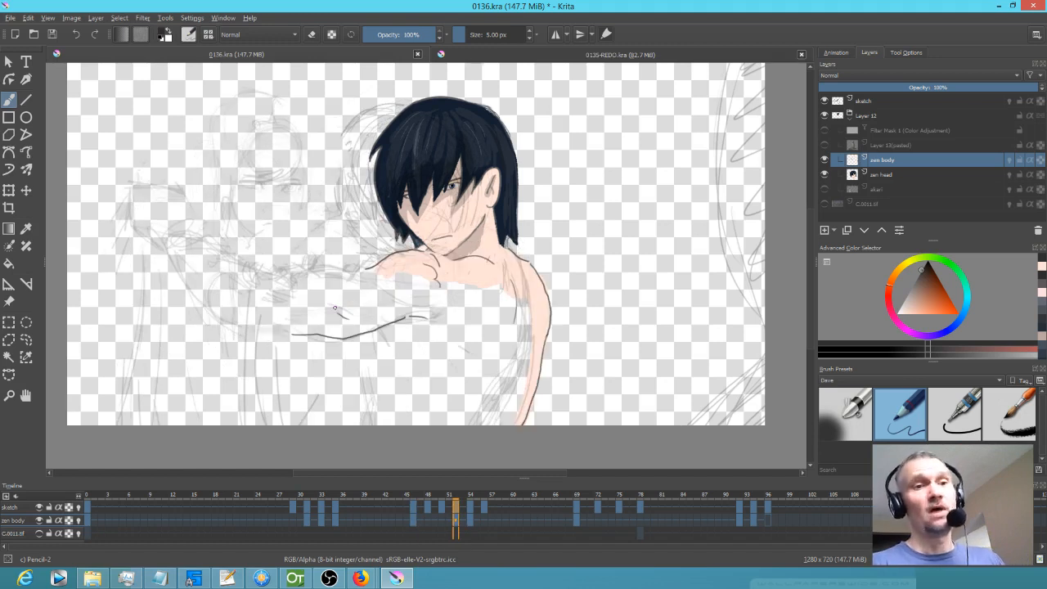
drag(291, 280, 364, 269)
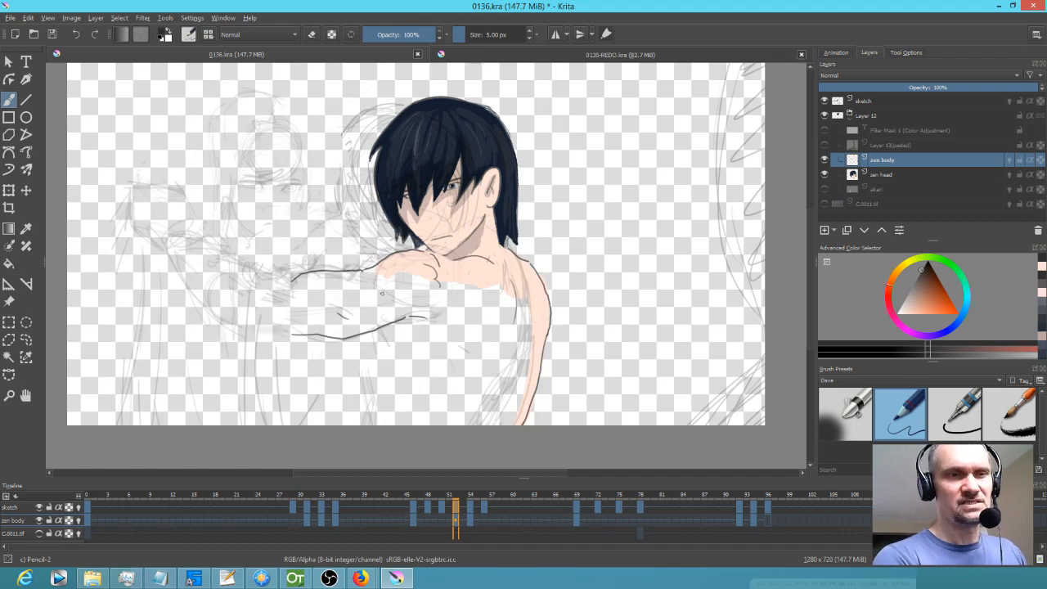
drag(383, 291, 399, 301)
key(comma)
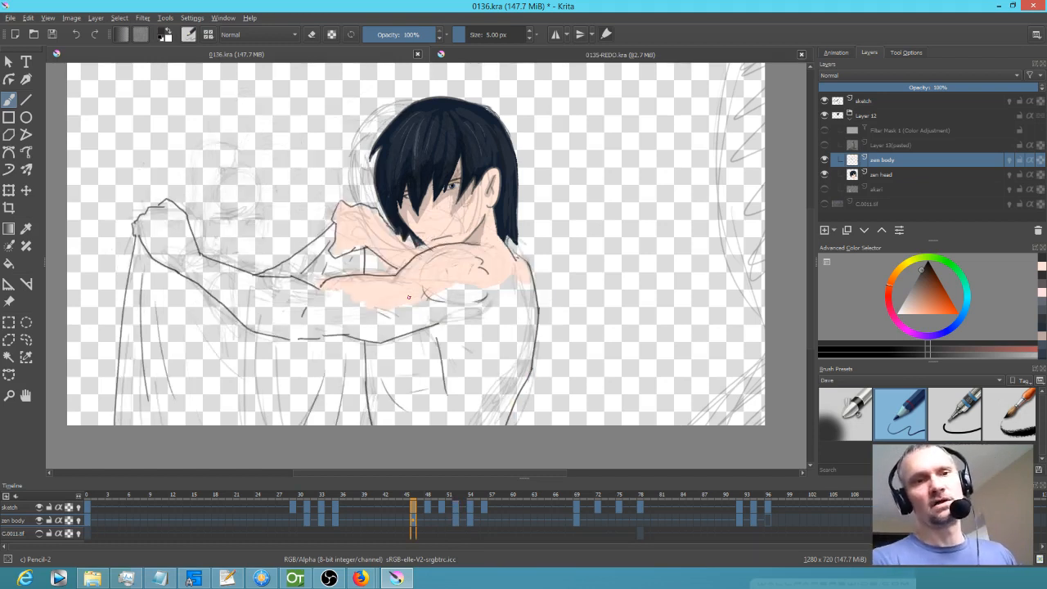
key(period)
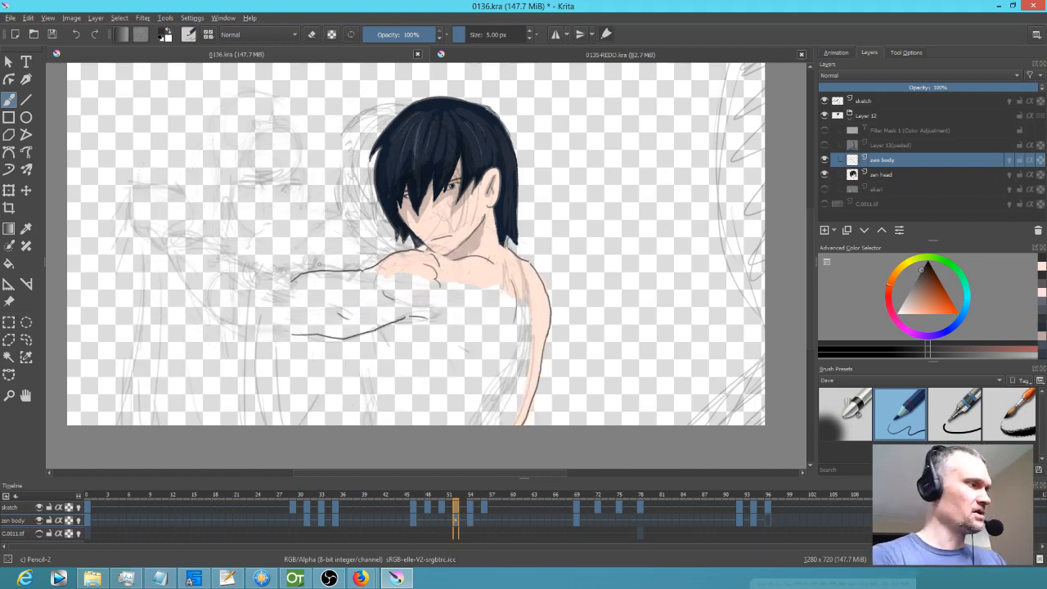
Mirror the canvas view and draw the forearm's upper contour from the elbow to the wrist, then outline the fist.
key(m)
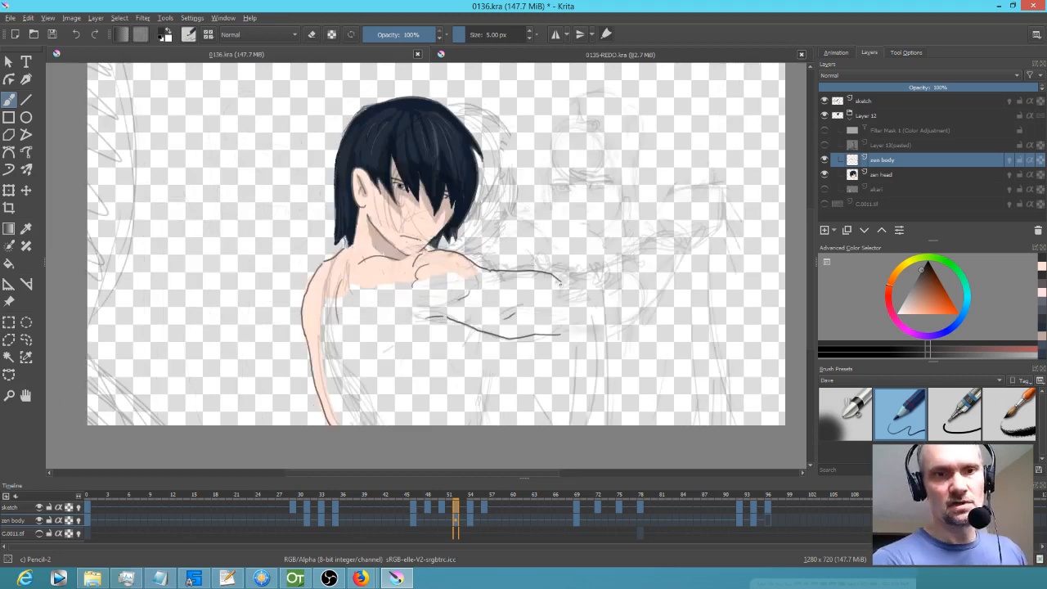
drag(588, 273, 667, 233)
key(comma)
key(period)
mouse_move(667, 234)
mouse_down()
mouse_move(673, 187)
mouse_move(695, 172)
mouse_move(727, 182)
mouse_move(725, 216)
mouse_move(717, 224)
mouse_move(717, 211)
mouse_move(709, 237)
mouse_move(686, 251)
mouse_up()
key(Left)
key(Right)
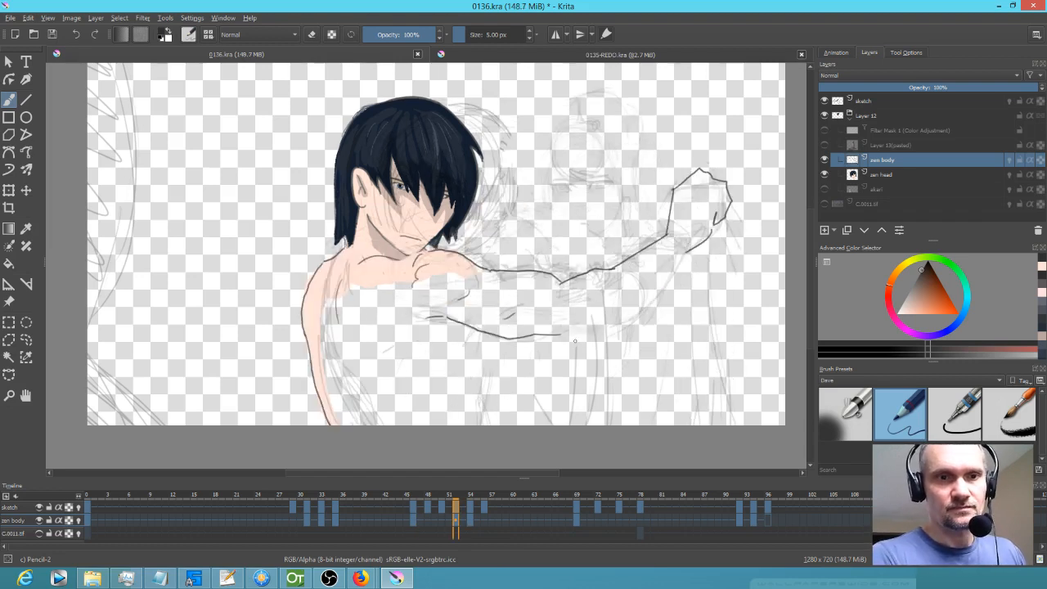
Draw the lower contour of the forearm from the elbow to the wrist at frame 52.
mouse_move(561, 335)
mouse_down()
mouse_move(626, 319)
mouse_move(689, 251)
mouse_up()
key(Left)
key(Right)
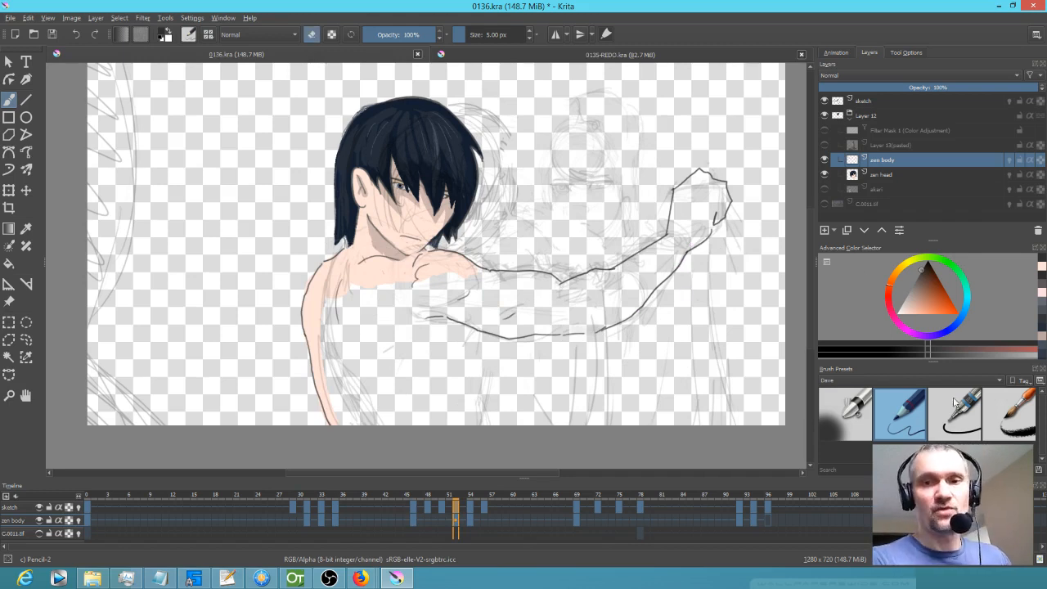
Erase the lower forearm contour near the wrist with the Ink-2 Fineliner, and redraw that section with the Pencil-2 brush.
click(949, 405)
key(e)
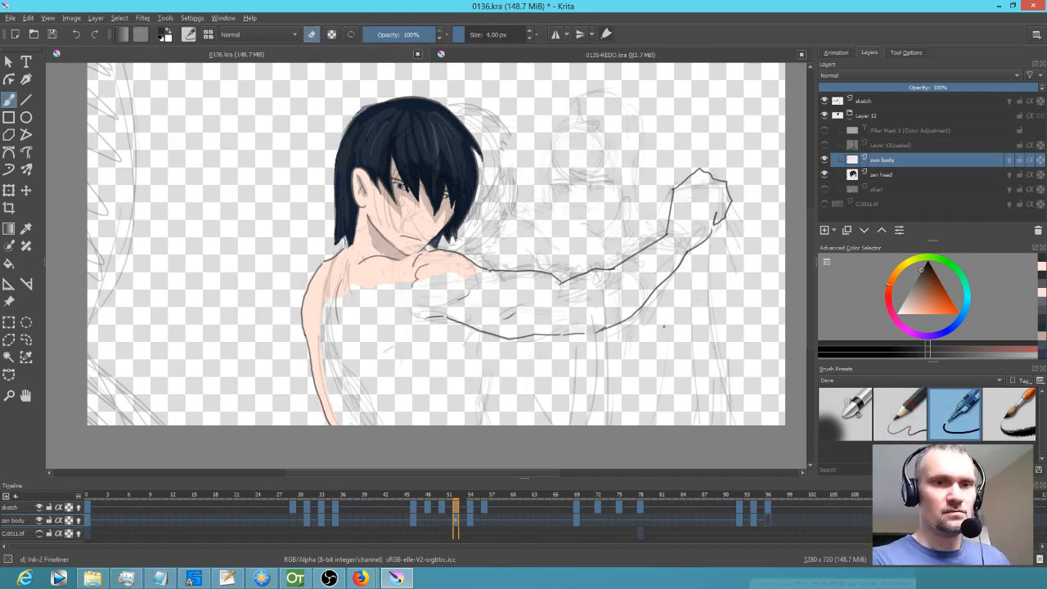
drag(684, 272, 682, 264)
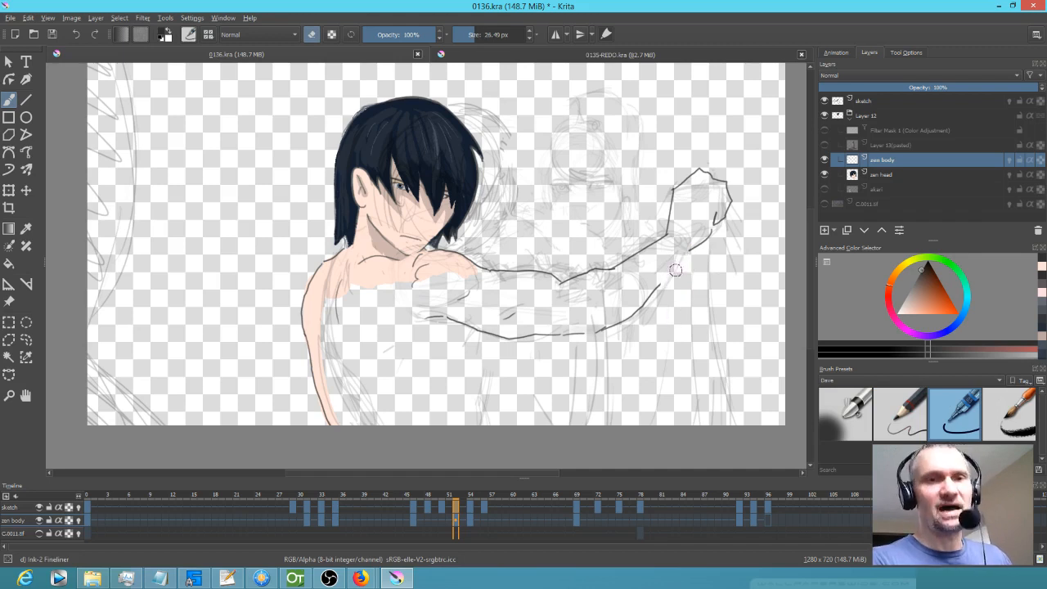
key(slash)
drag(690, 251, 661, 283)
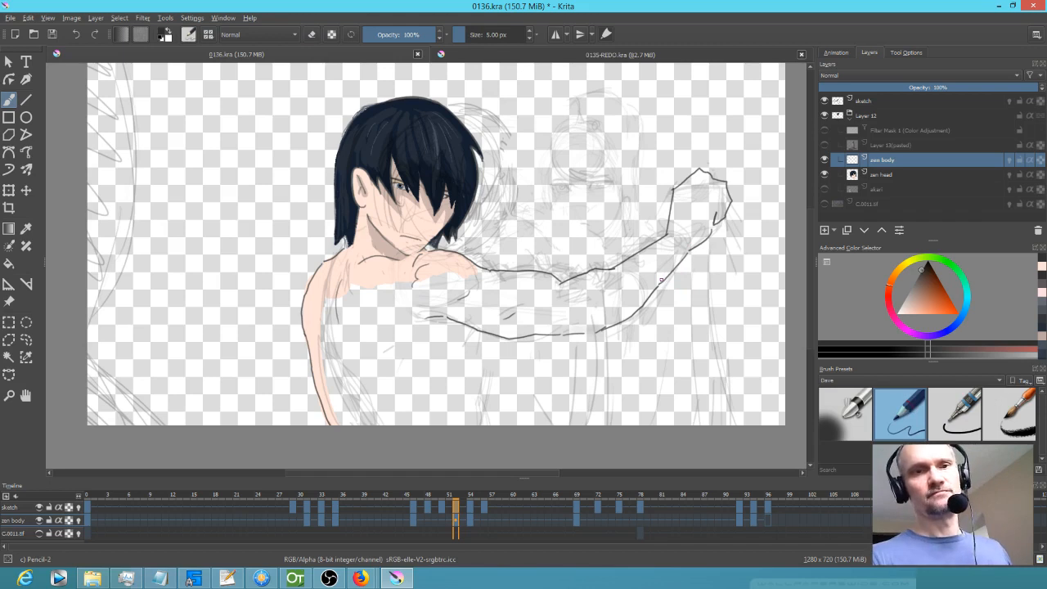
Return the canvas to its unmirrored view and draw the torso's front contour and chest crease below the arm at frame 52.
key(m)
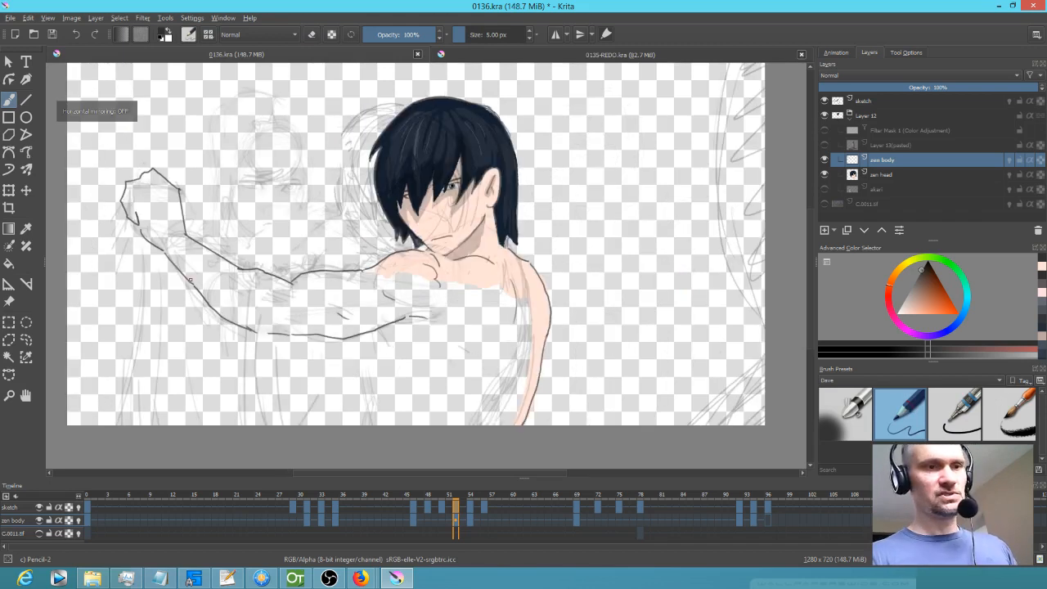
key(m)
key(m)
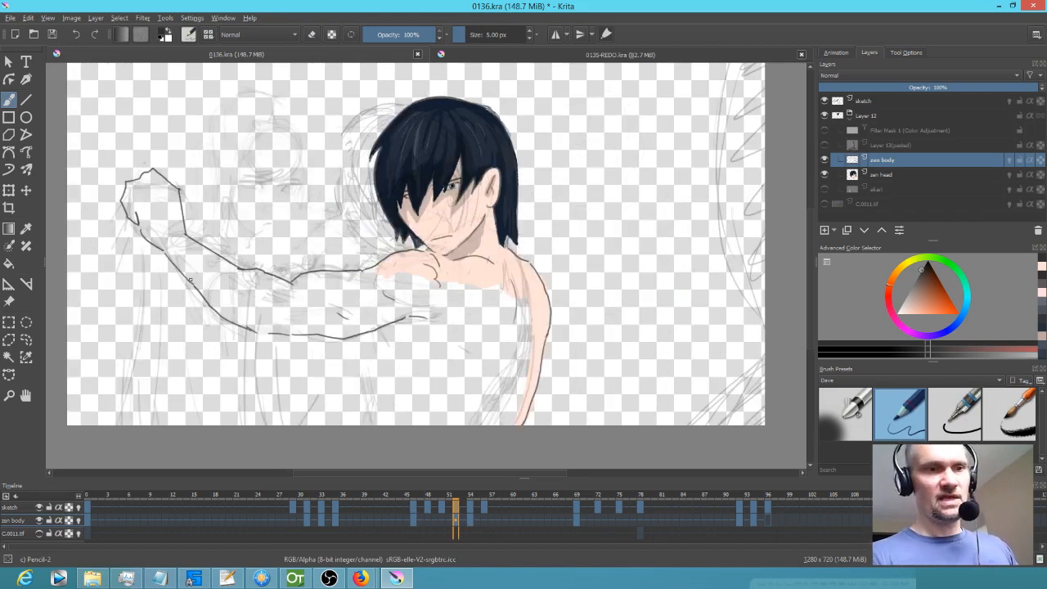
key(comma)
key(period)
key(comma)
key(period)
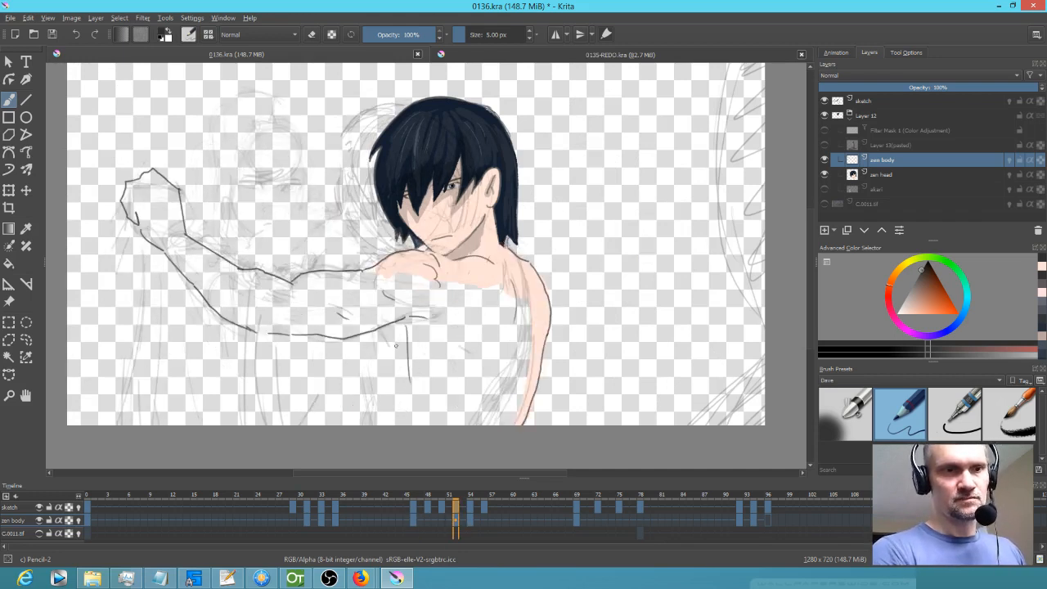
mouse_move(377, 329)
mouse_down()
mouse_move(366, 350)
mouse_move(377, 424)
mouse_up()
key(comma)
key(period)
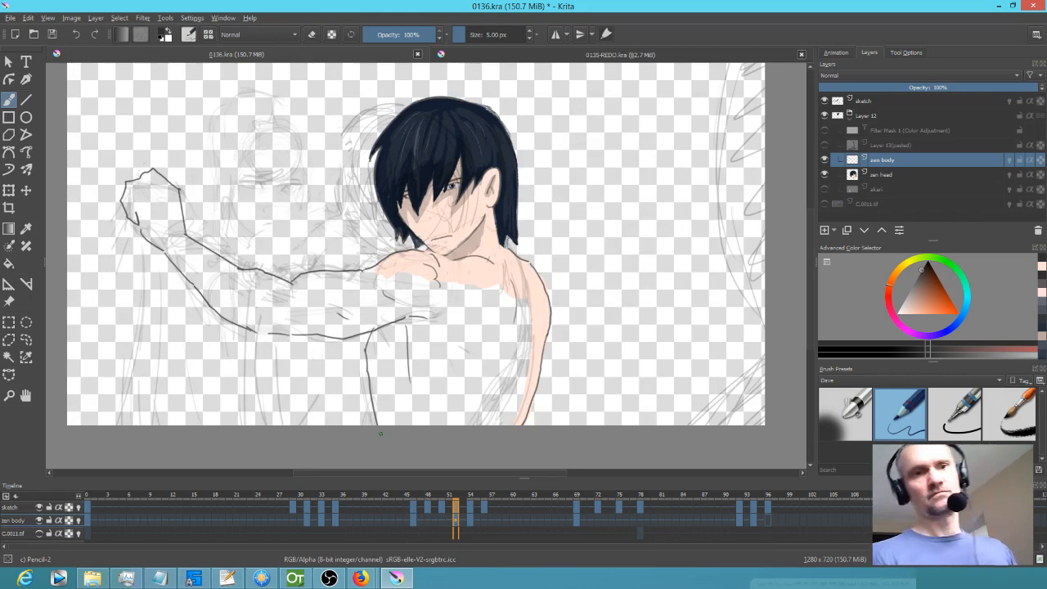
Compare the body line art at frame 52 with the neighbouring keyframes at frames 46 and 54.
key(comma)
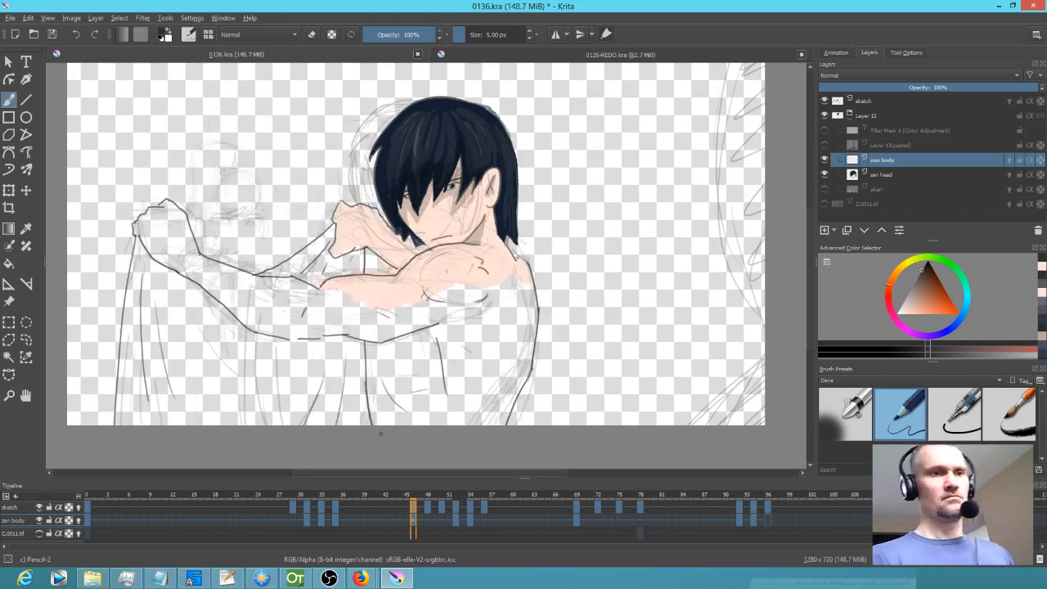
key(period)
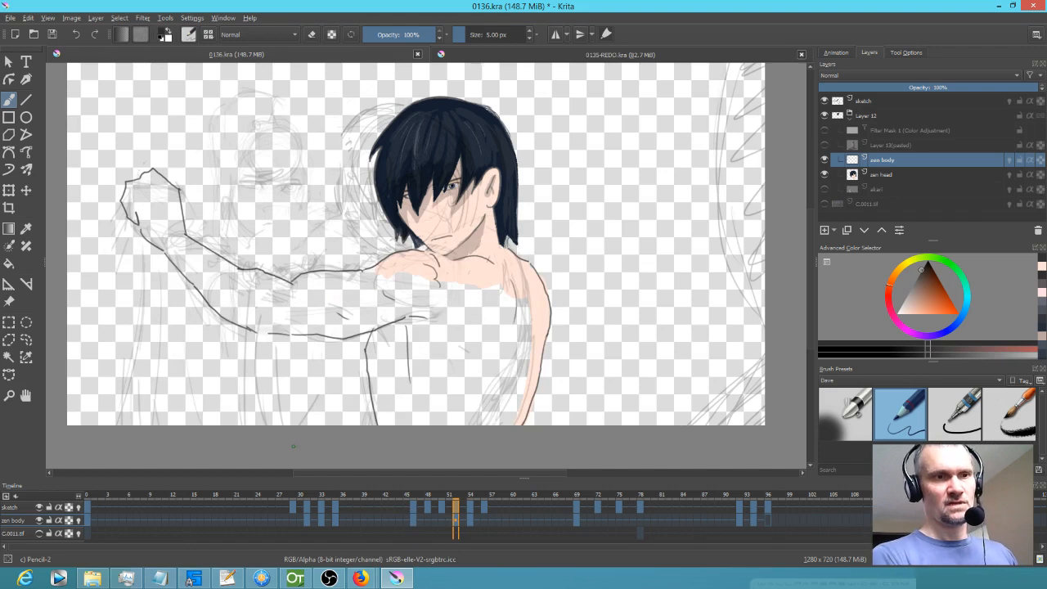
key(comma)
key(period)
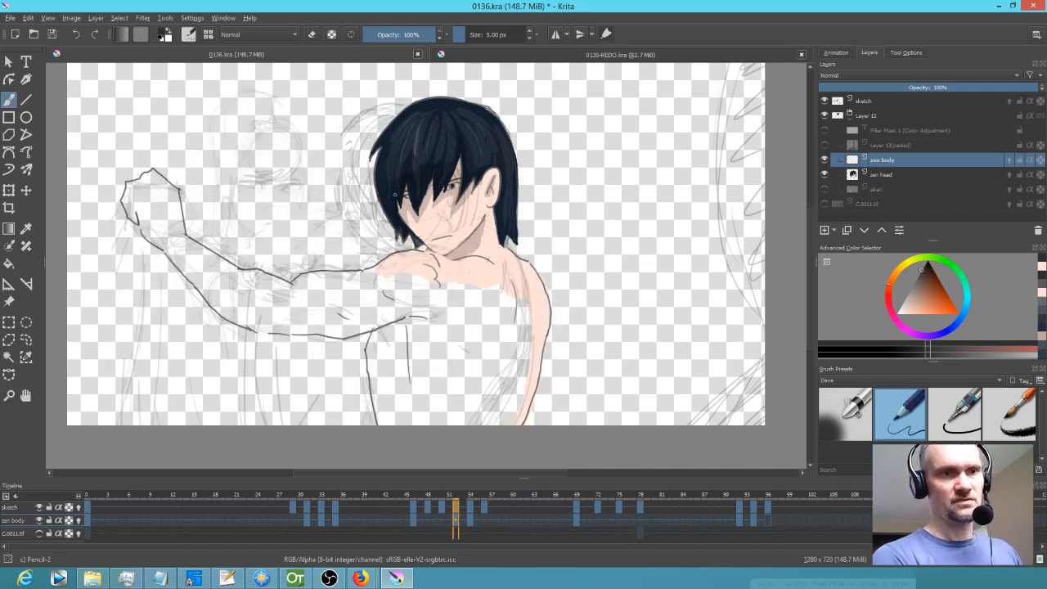
key(period)
key(comma)
key(comma)
key(period)
key(period)
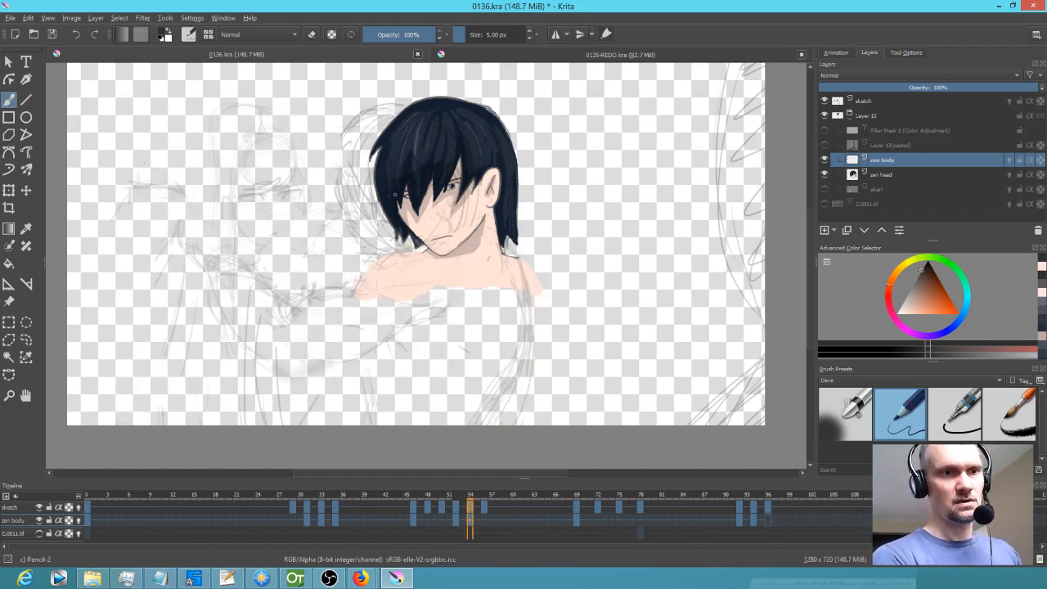
key(comma)
key(comma)
key(comma)
key(period)
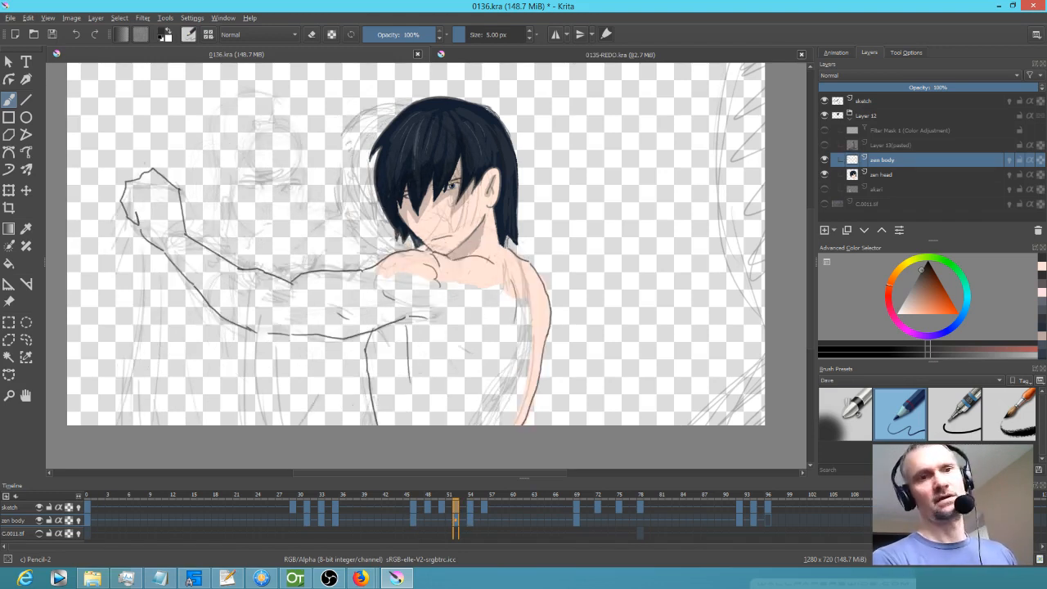
key(Left)
key(Right)
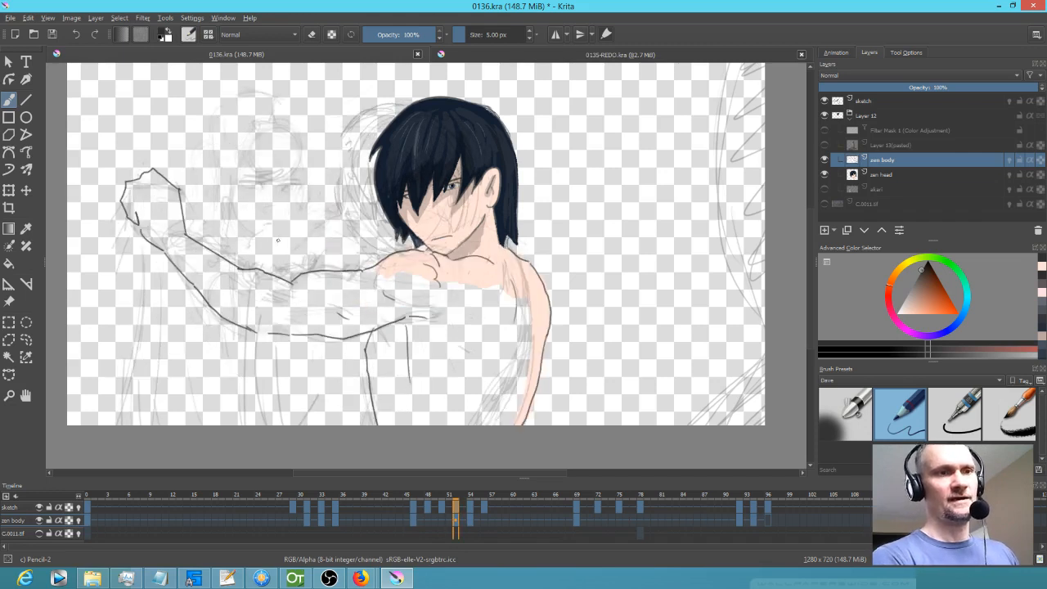
Draw the cloth lines stretching above the arm from the fist toward the neck at frame 52.
mouse_move(184, 231)
mouse_down()
mouse_move(297, 243)
mouse_move(378, 214)
mouse_move(319, 263)
mouse_up()
key(Left)
key(Right)
Draw the outer edge of the cloth hanging below the fist and two long folds beneath the forearm.
drag(136, 219, 124, 424)
key(Left)
key(Right)
drag(144, 265, 153, 401)
drag(166, 280, 193, 396)
key(Left)
key(Right)
Draw two cloth folds beneath the upper arm beside the torso, checking them against the previous keyframe.
drag(327, 374, 309, 425)
drag(350, 349, 347, 418)
key(Left)
key(Right)
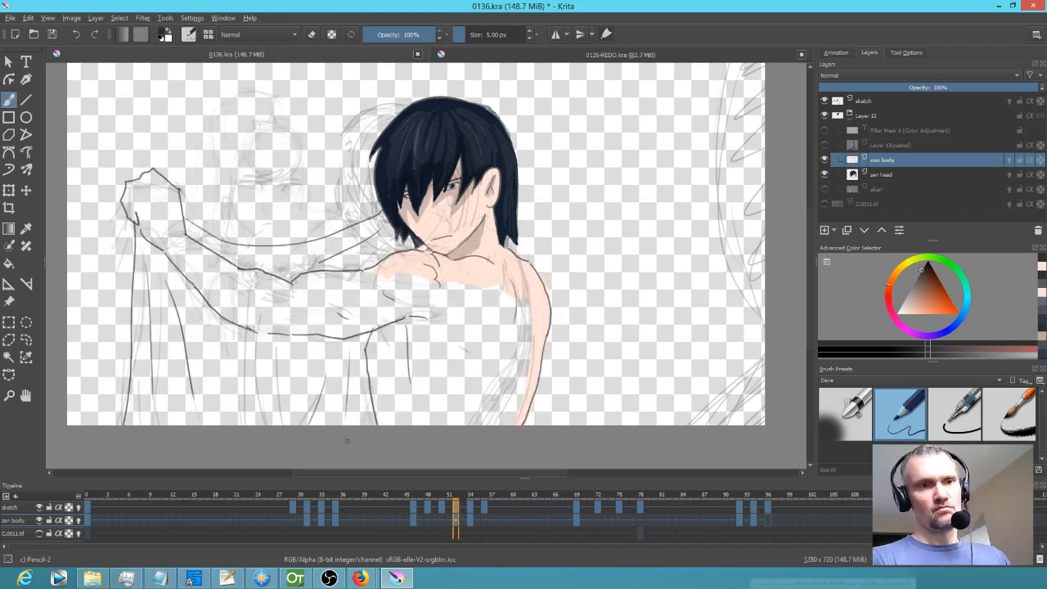
Go to the keyframe at frame 54, outline the fist, and draw the forearm's lower contour toward the elbow.
key(Right)
key(Right)
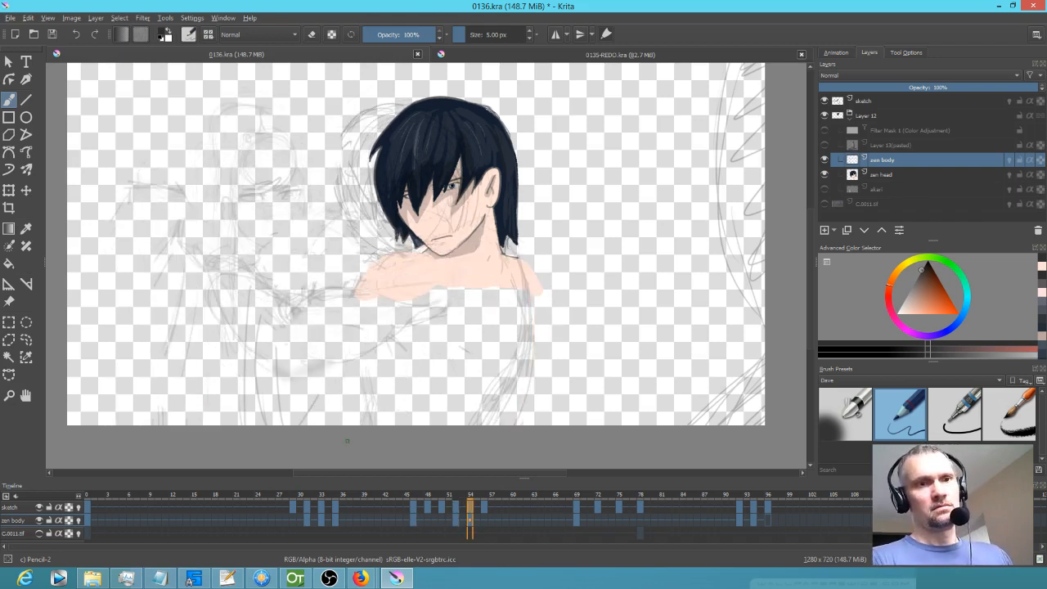
key(Left)
key(Right)
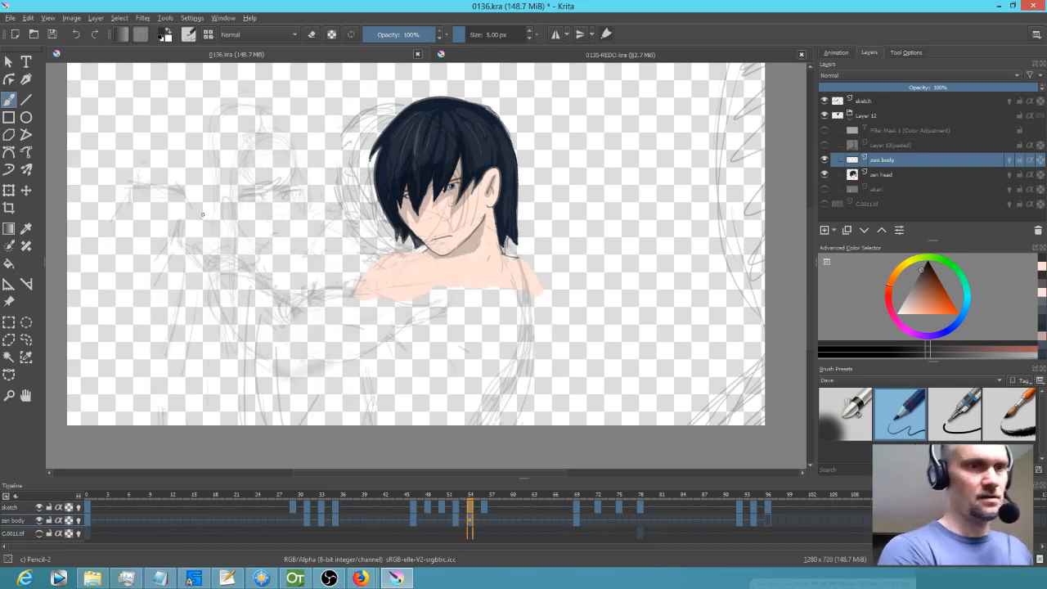
drag(182, 210, 214, 203)
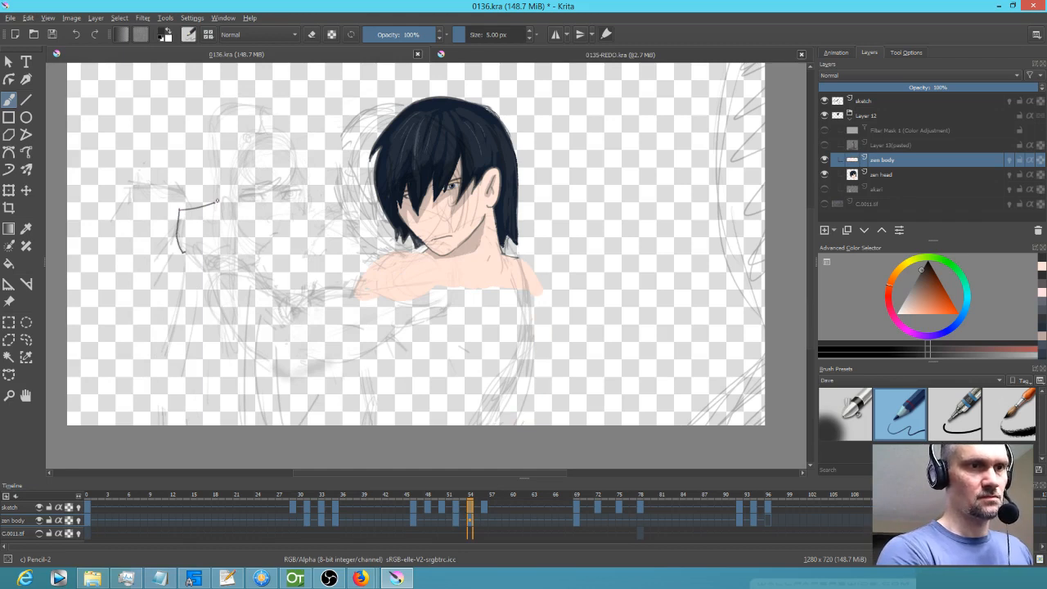
mouse_move(228, 199)
mouse_down()
mouse_move(236, 245)
mouse_move(195, 267)
mouse_up()
key(Left)
key(Right)
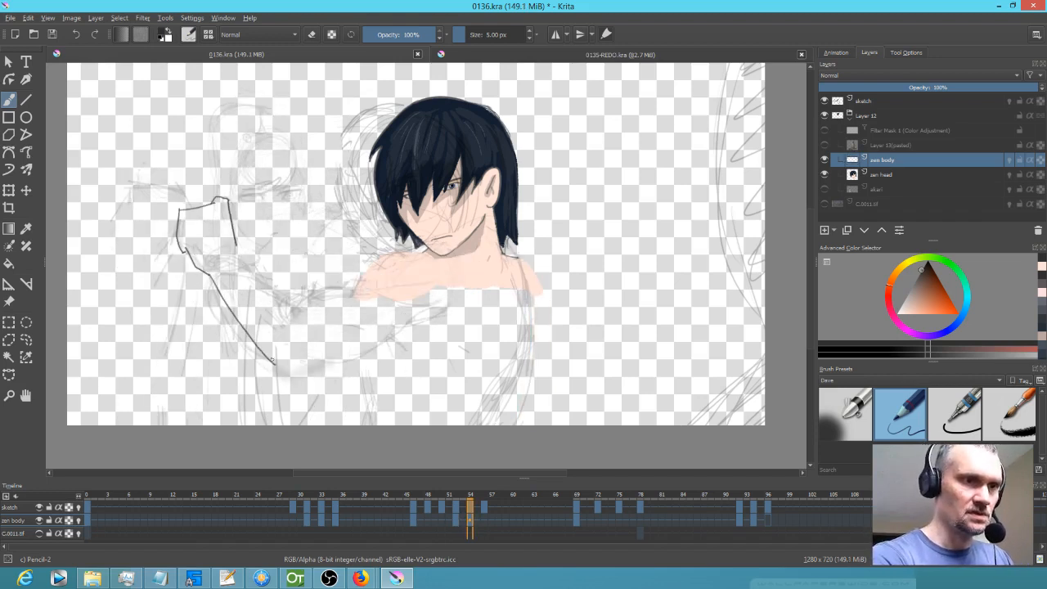
Continue the lower arm contour around the elbow and start the underside of the upper arm, comparing with the earlier keyframes.
key(Left)
key(Left)
key(Right)
key(Right)
drag(277, 365, 291, 370)
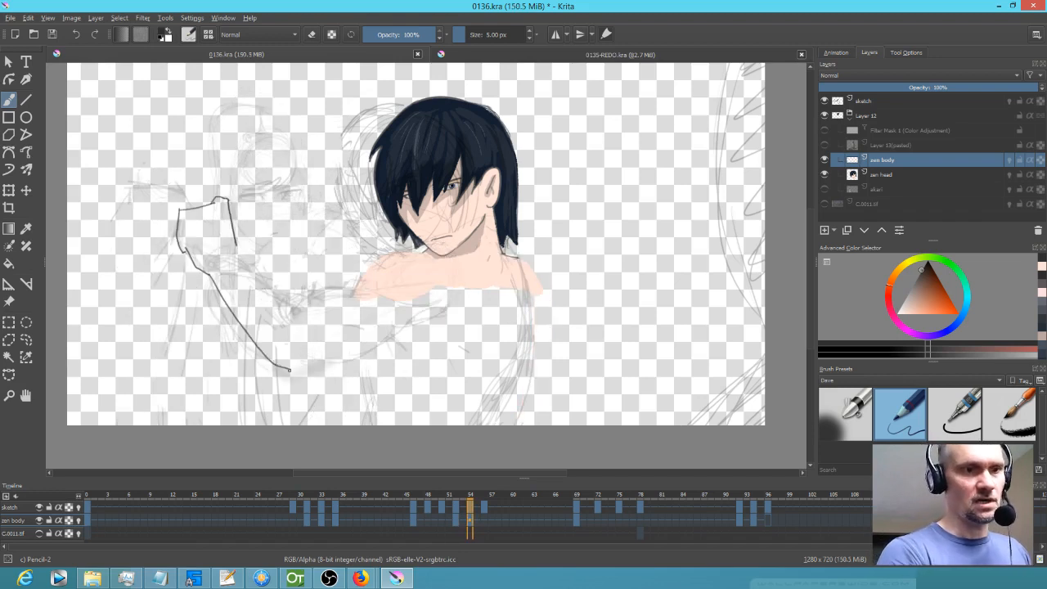
key(Left)
key(Left)
key(Right)
key(Right)
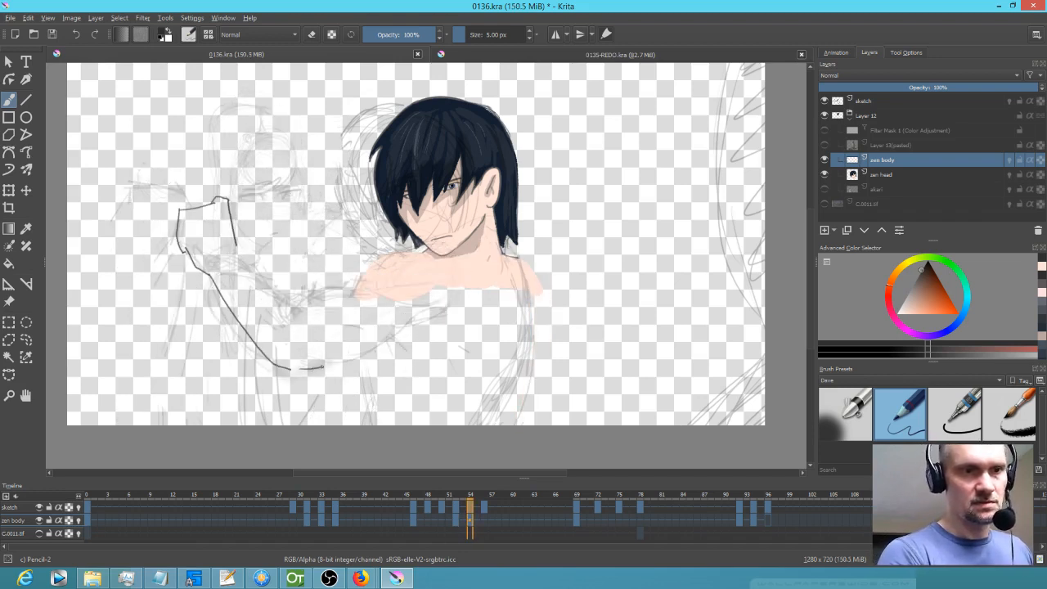
Draw the underside of the upper arm up to the armpit and add a short muscle crease inside the arm.
mouse_move(326, 362)
mouse_down()
mouse_move(370, 354)
mouse_move(419, 317)
mouse_up()
key(Left)
key(Left)
key(Right)
key(Right)
drag(342, 337, 357, 337)
key(Left)
key(Left)
key(Right)
key(Right)
Draw the near shoulder's contour and the upper arm's top contour down to the elbow bend.
drag(354, 285, 409, 253)
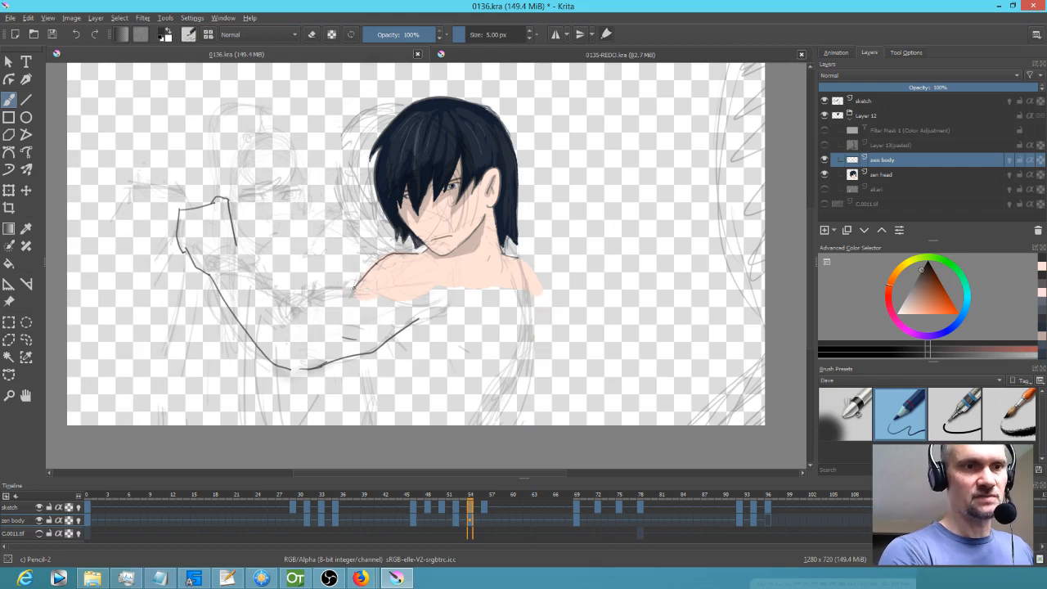
drag(338, 288, 307, 298)
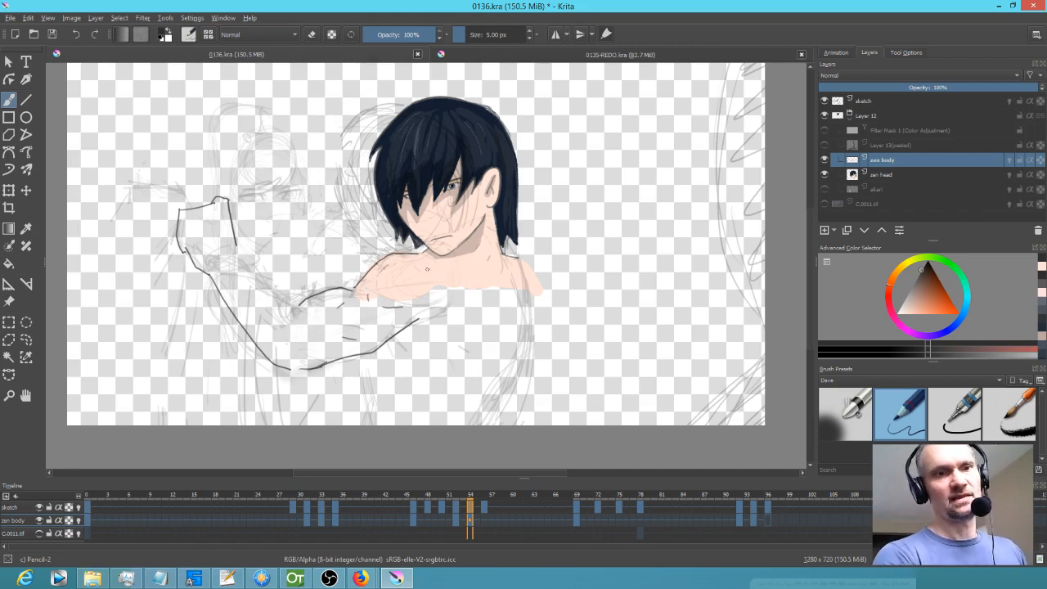
key(Left)
key(Left)
key(Right)
key(Right)
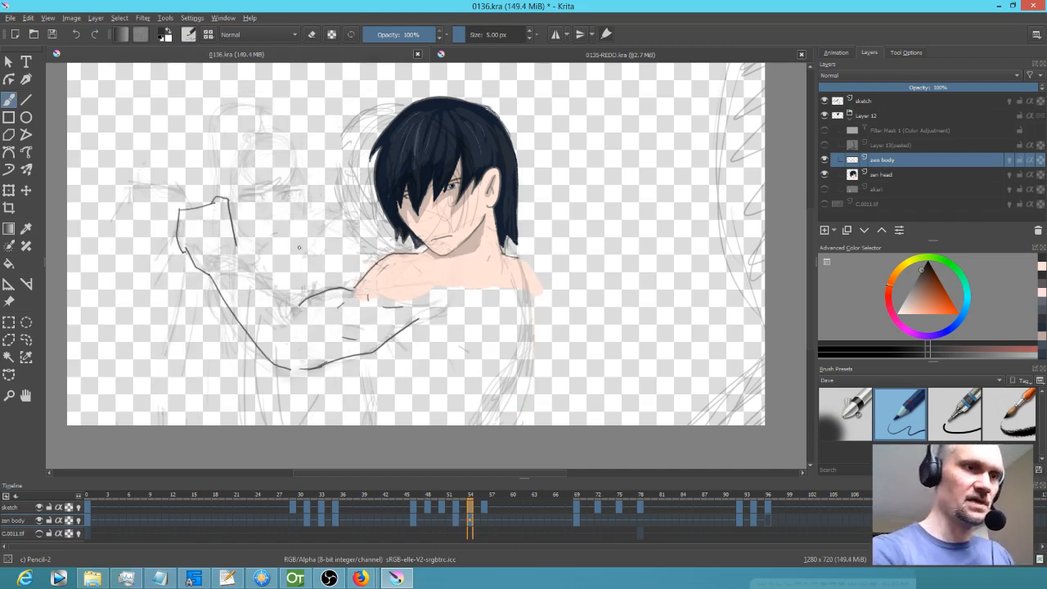
Draw the forearm's upper contour into the elbow bend with the inner muscle creases, comparing against the neighbouring keyframes.
drag(247, 264, 285, 296)
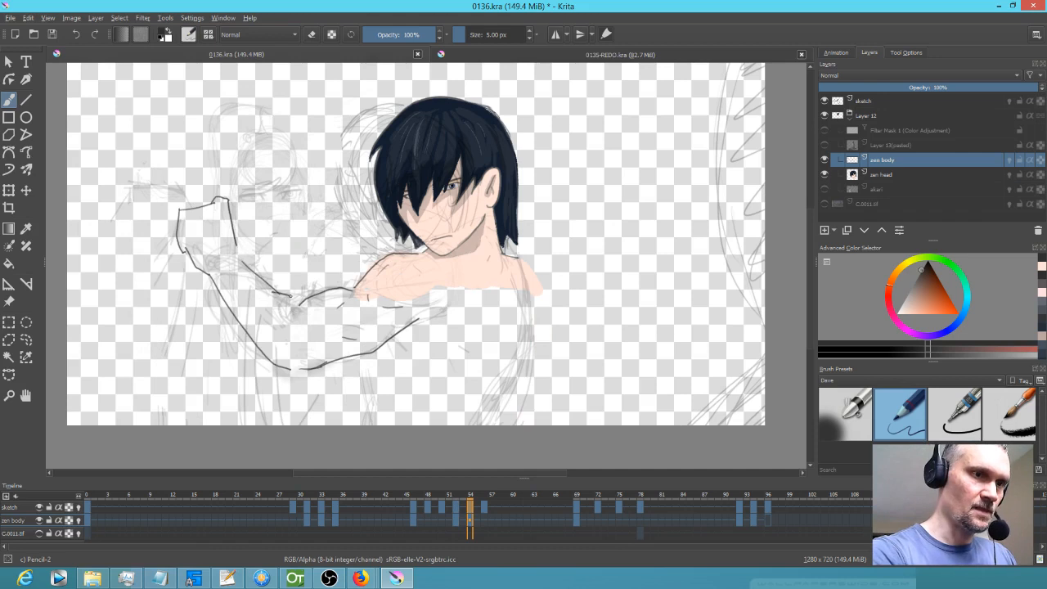
drag(273, 309, 297, 335)
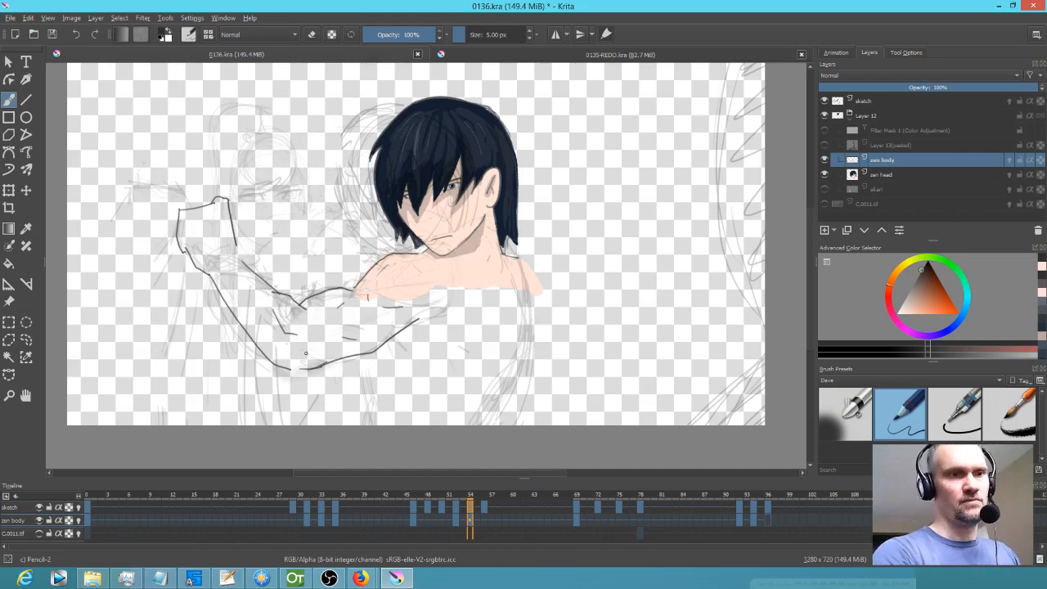
key(Left)
key(Left)
key(Left)
key(Right)
key(Right)
key(Right)
key(Left)
key(Right)
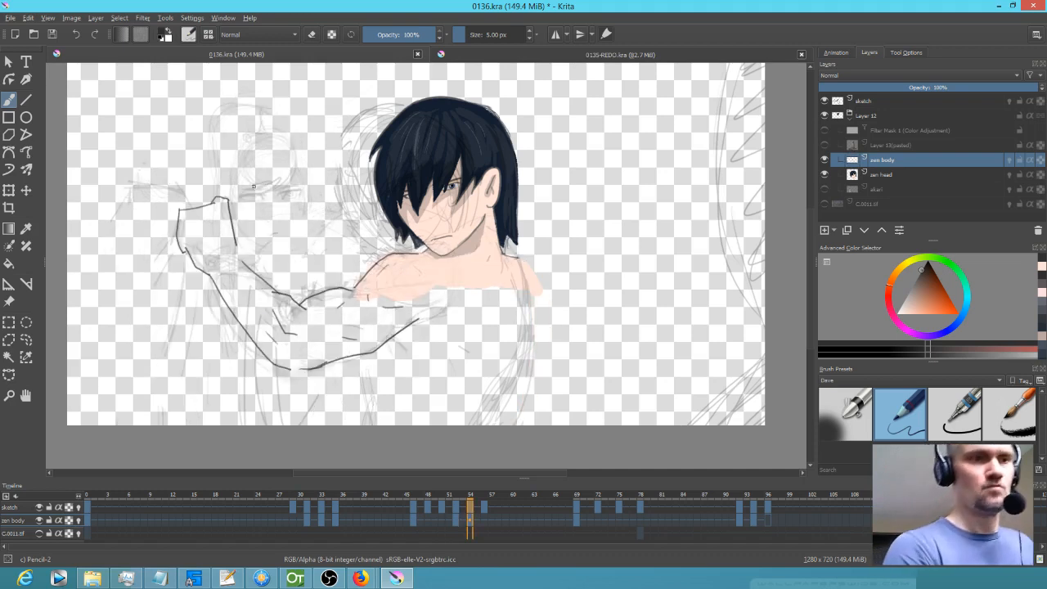
Draw the cloth edges and folds stretching from the fist to the neck at frame 54.
mouse_move(232, 216)
mouse_down()
mouse_move(304, 240)
mouse_move(389, 211)
mouse_move(322, 260)
mouse_move(286, 251)
mouse_move(360, 262)
mouse_up()
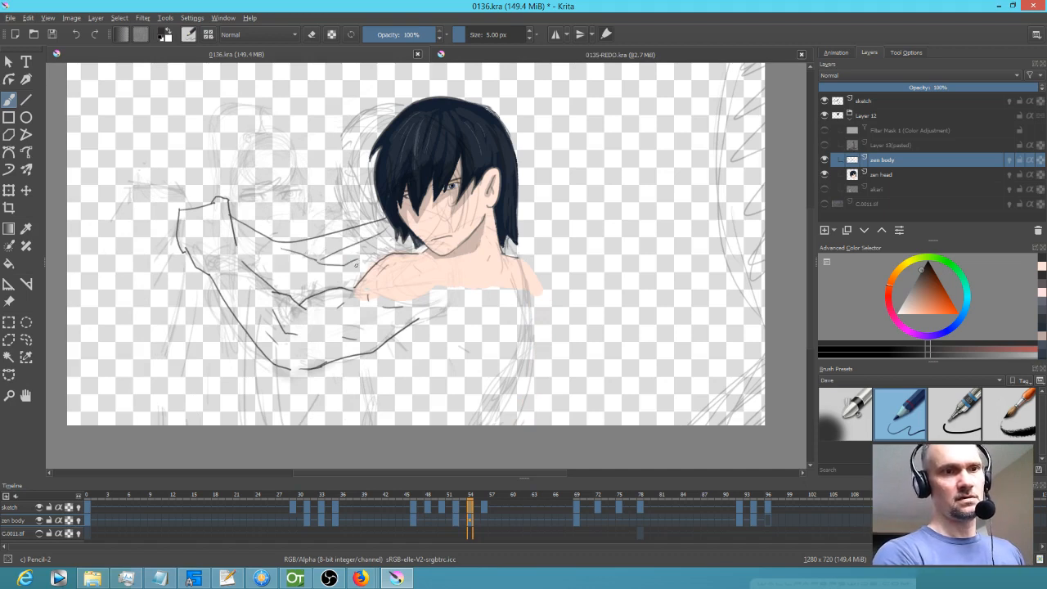
drag(256, 243, 301, 274)
key(Left)
key(Left)
key(Right)
key(Right)
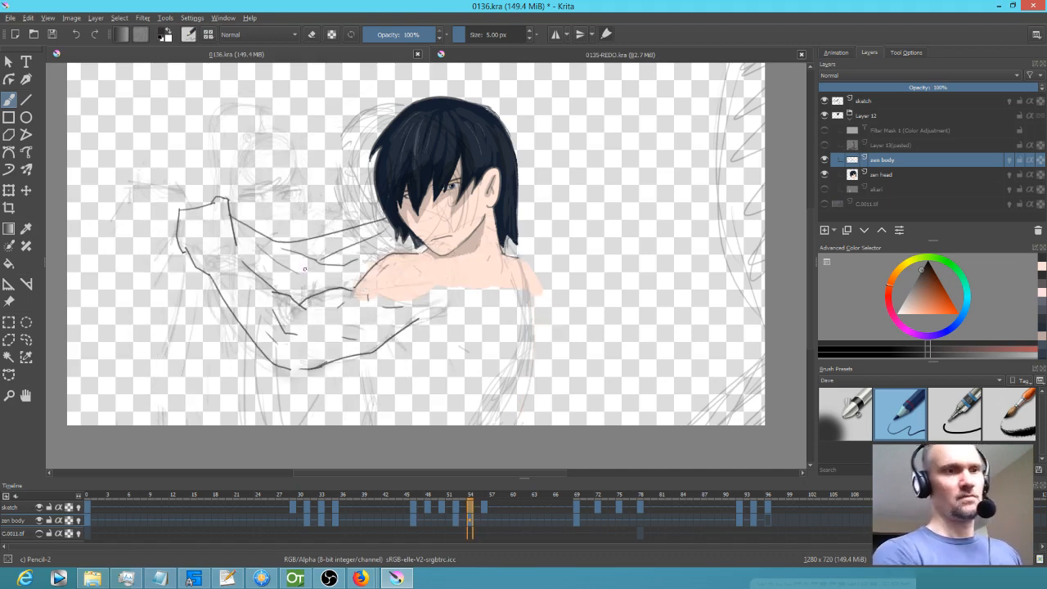
Draw the outer edge of the cloth hanging from the fist at frame 54 and a shorter fold beside it.
drag(185, 247, 141, 425)
key(Left)
key(Left)
key(Right)
key(Right)
drag(193, 278, 185, 384)
drag(202, 306, 198, 333)
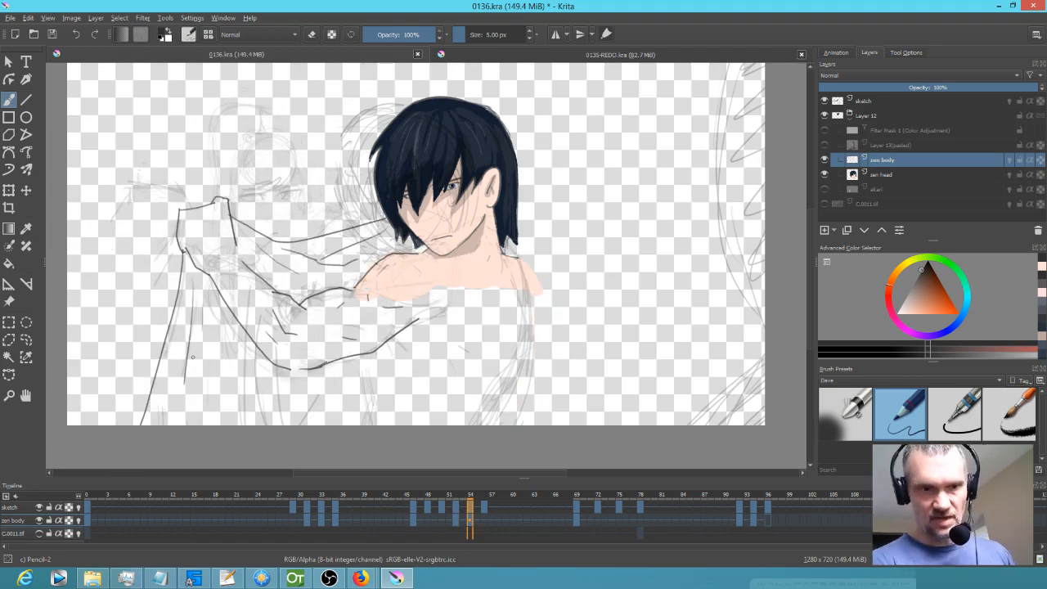
Check the next keyframe at frame 69, return to frame 54, and draw the torso's front contour and armpit crease.
key(Right)
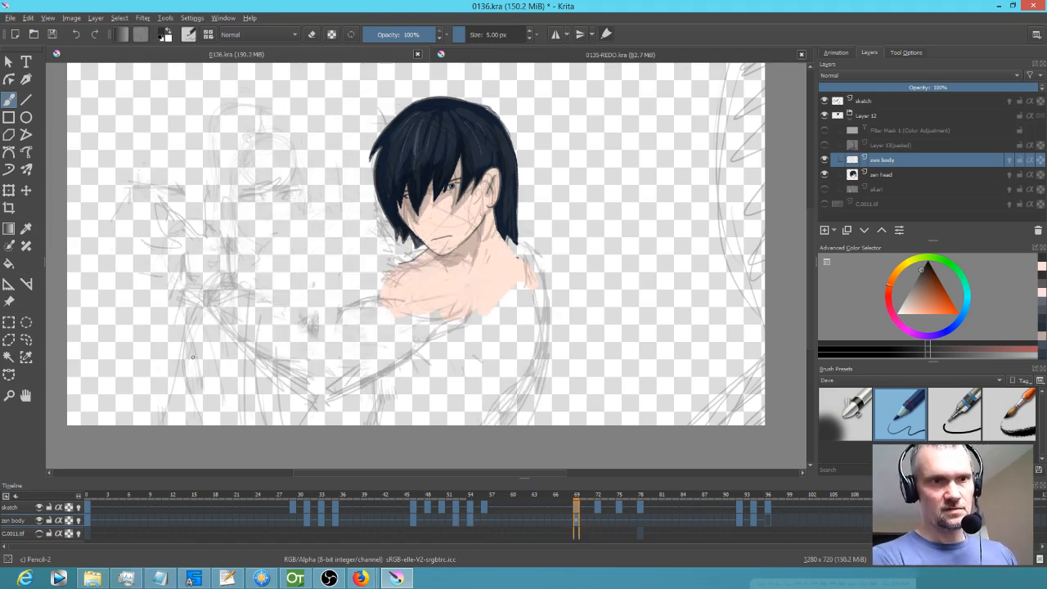
key(Left)
key(Right)
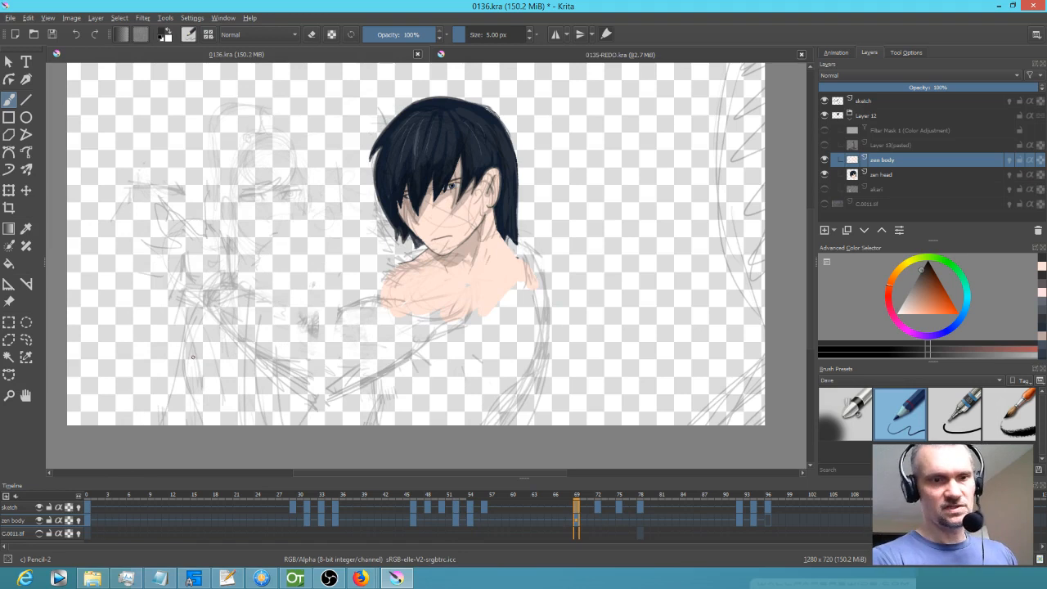
click(484, 518)
mouse_move(493, 530)
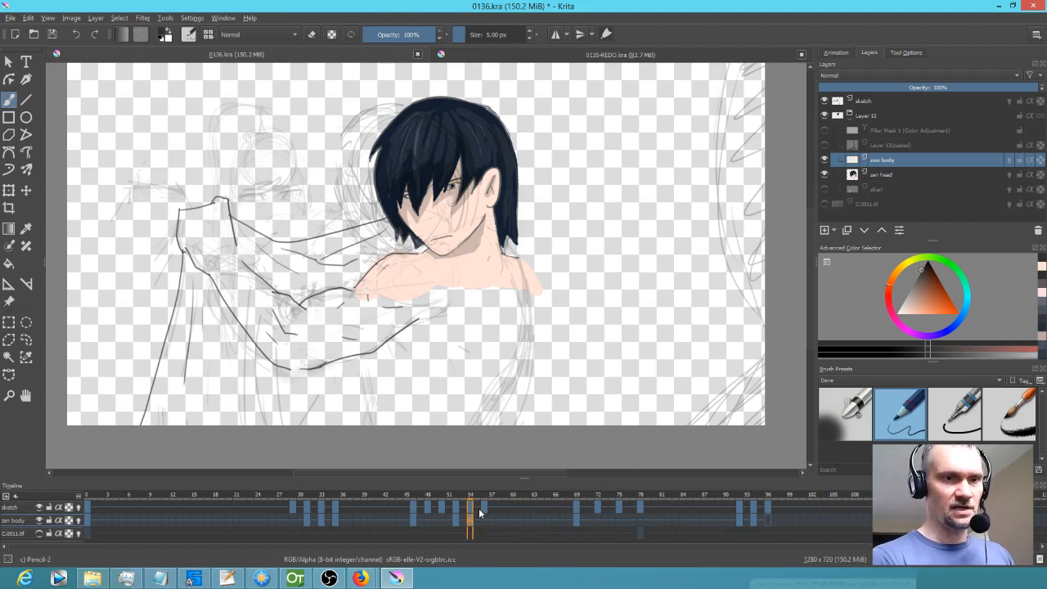
mouse_move(391, 337)
mouse_down()
mouse_move(406, 369)
mouse_move(370, 396)
mouse_up()
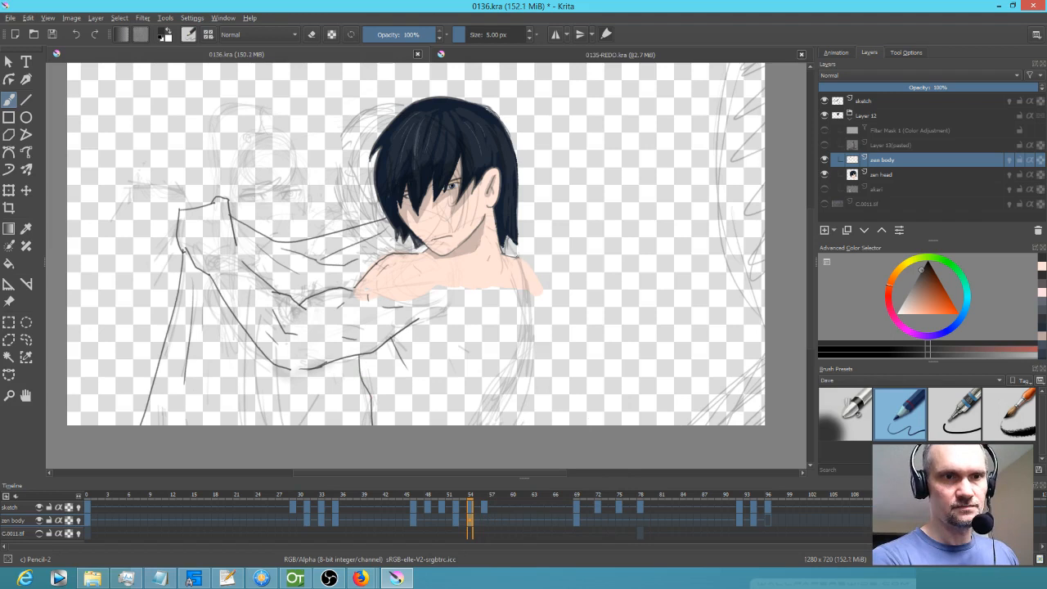
Draw the far shoulder and back contour down to the canvas edge at frame 54, comparing it with frame 52.
drag(542, 292, 530, 424)
key(comma)
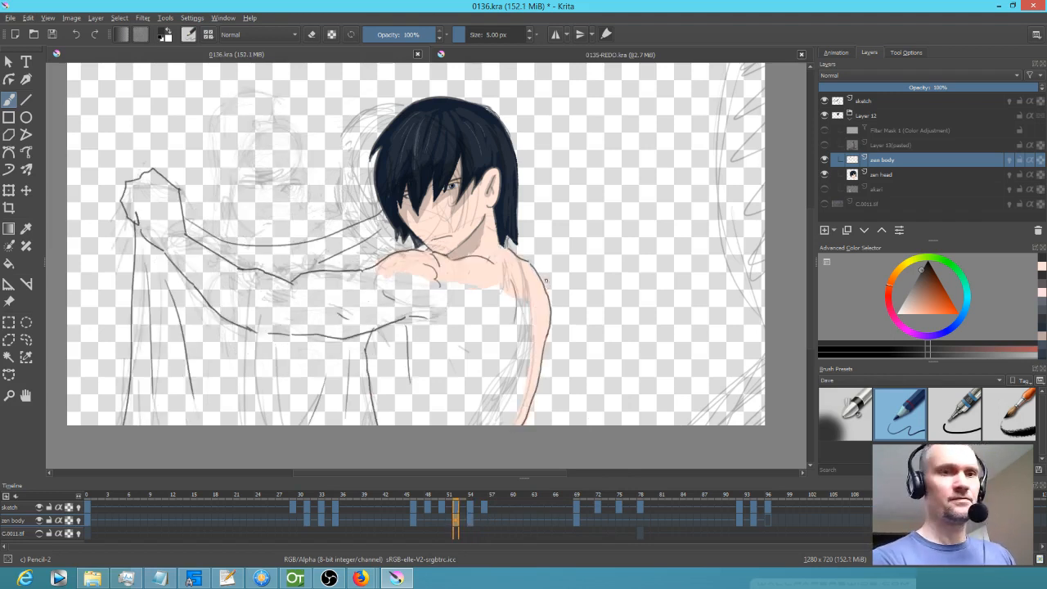
key(period)
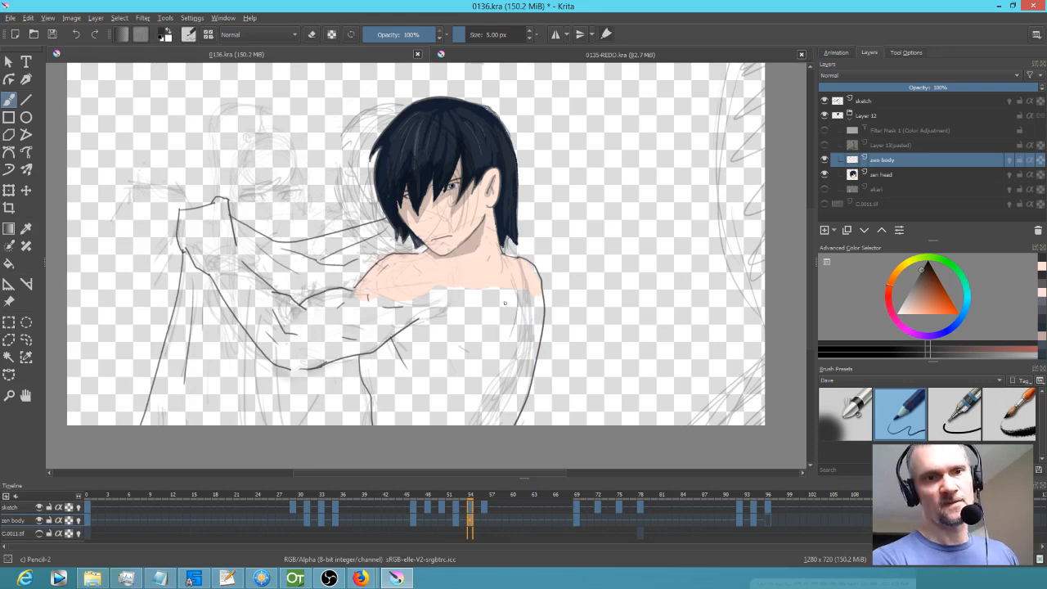
key(comma)
key(period)
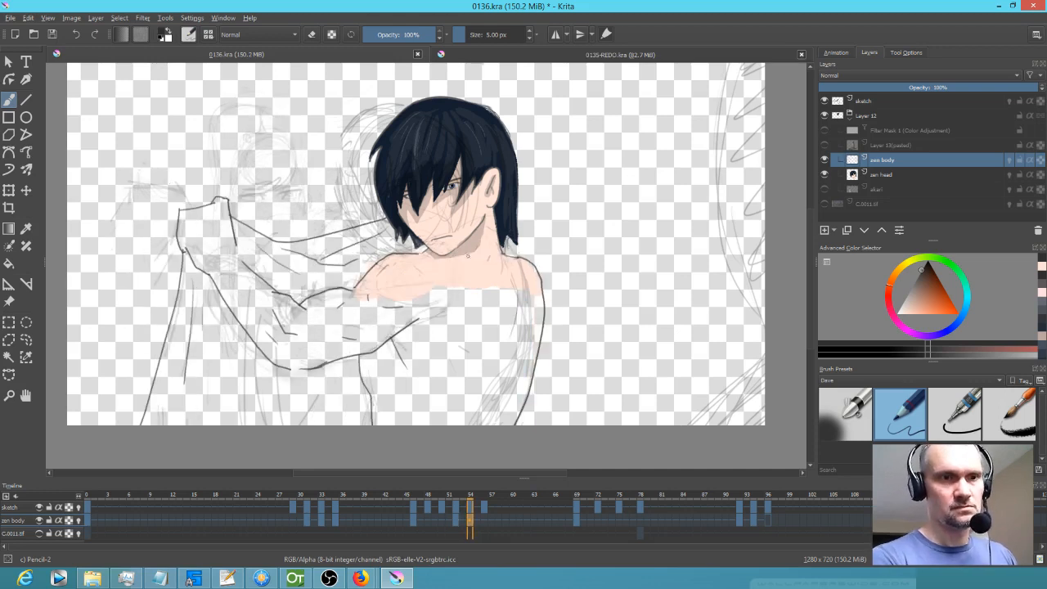
Draw the collarbone line at the base of the neck, flipping between frames 52 and 54 to match its placement.
drag(459, 261, 495, 272)
key(comma)
key(period)
key(comma)
key(period)
Draw the inner contour lines along the far side of the torso, from the shoulder down to the canvas edge.
drag(513, 276, 509, 336)
key(comma)
key(period)
drag(512, 390, 501, 427)
Return to frame 52 and draw another diagonal cloth fold beneath the elbow.
key(comma)
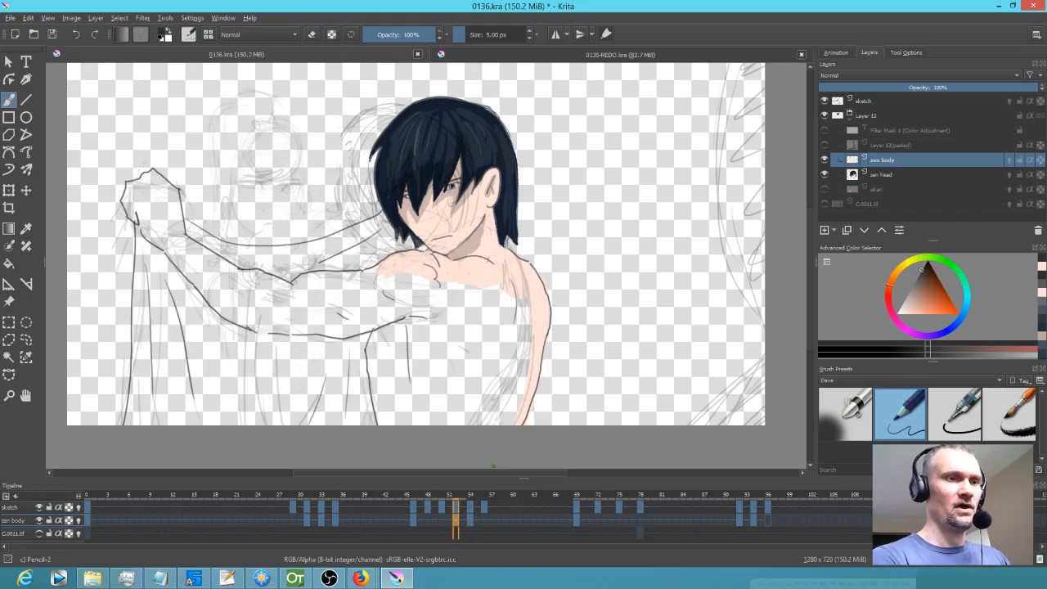
drag(224, 349, 274, 411)
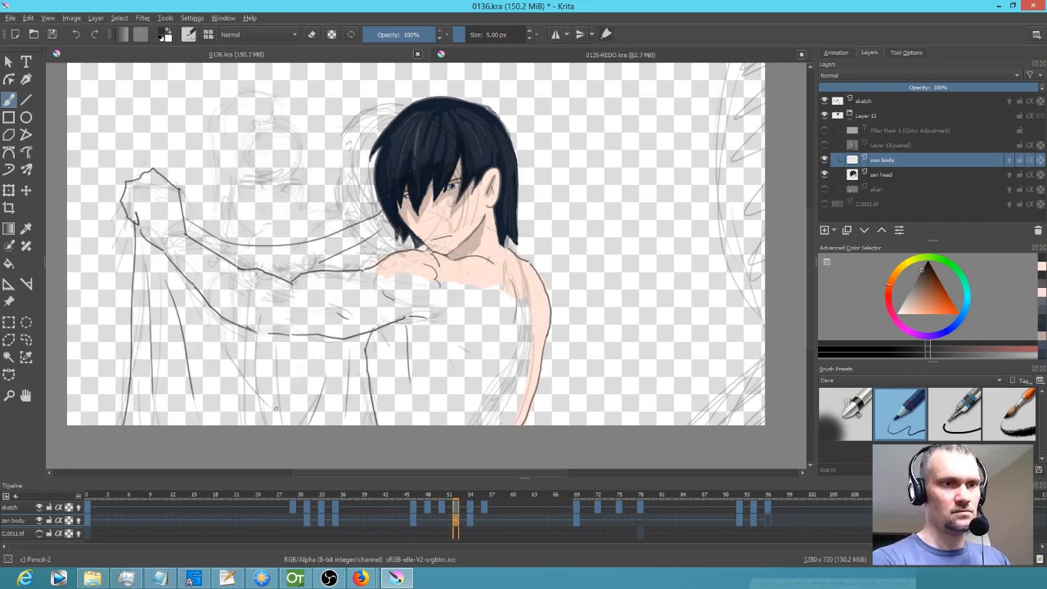
Draw a diagonal cloth fold beneath the forearm at frame 54.
key(period)
mouse_move(221, 330)
mouse_down()
mouse_move(243, 398)
mouse_move(293, 407)
mouse_up()
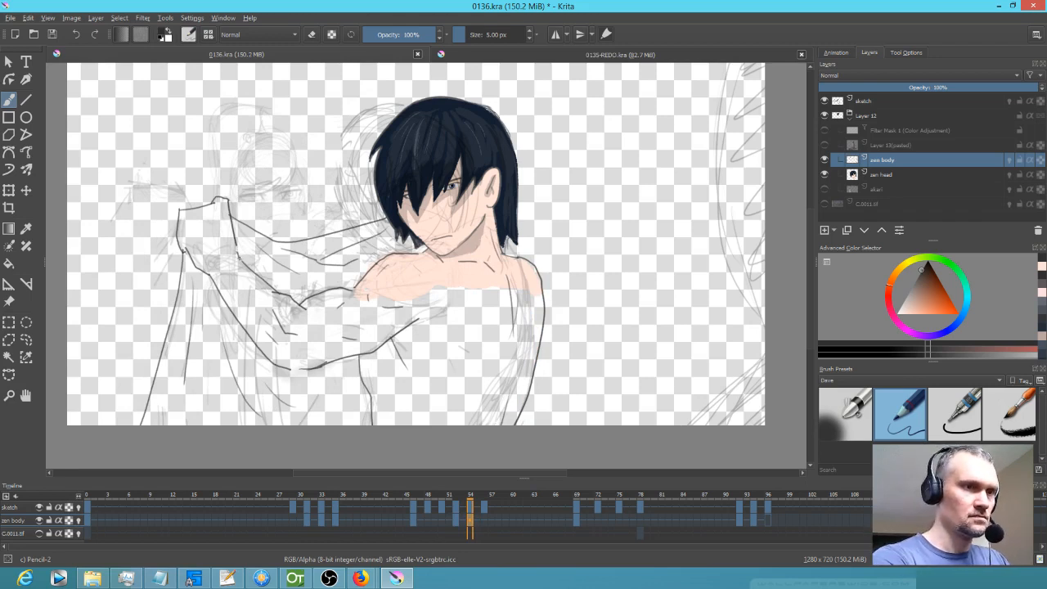
Erase the hanging cloth lines below the raised hand and forearm at frame 56, using Ink-2 Fineliner as an eraser about 25 px wide.
click(483, 526)
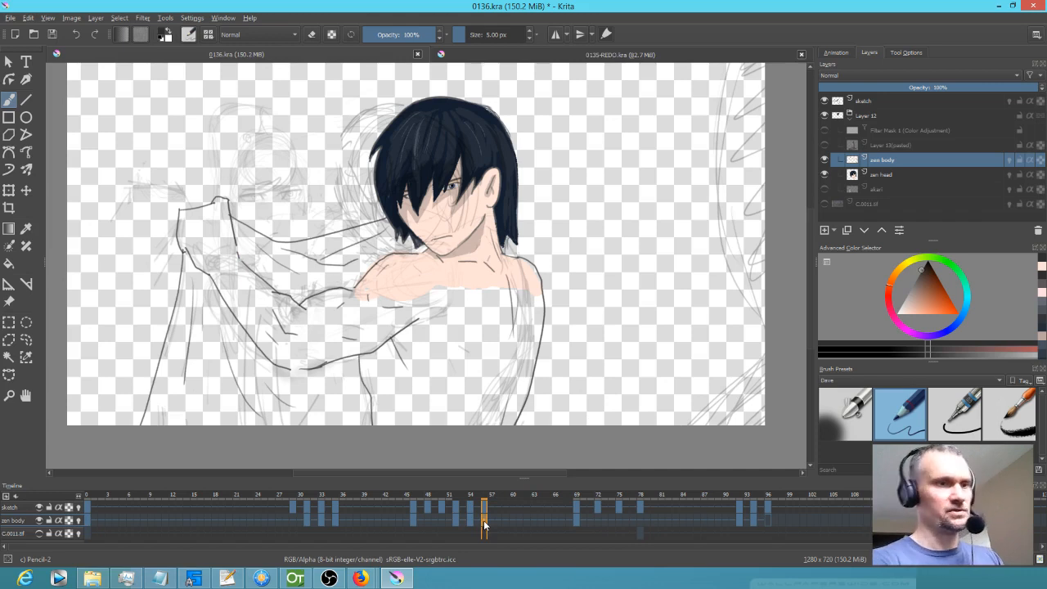
click(961, 418)
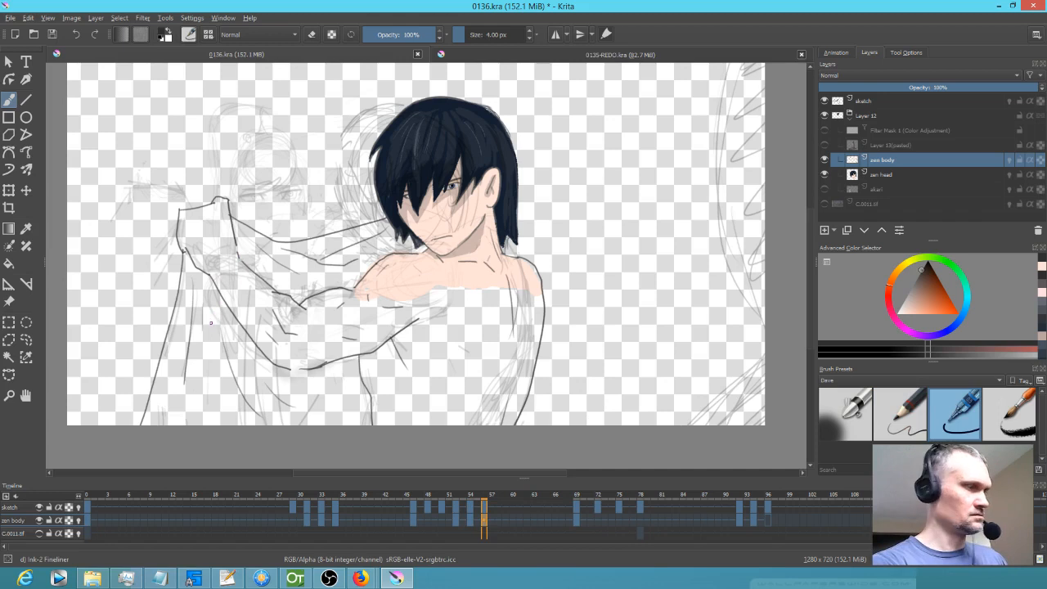
shift+drag(213, 324, 225, 329)
key(e)
drag(184, 264, 141, 443)
drag(193, 293, 185, 383)
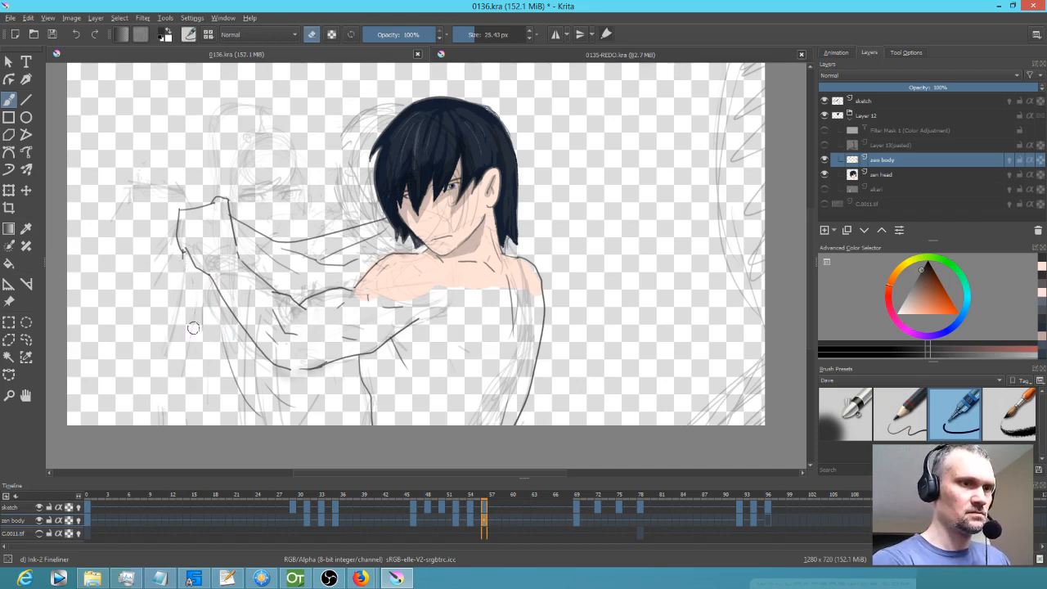
drag(179, 269, 183, 261)
drag(231, 365, 259, 417)
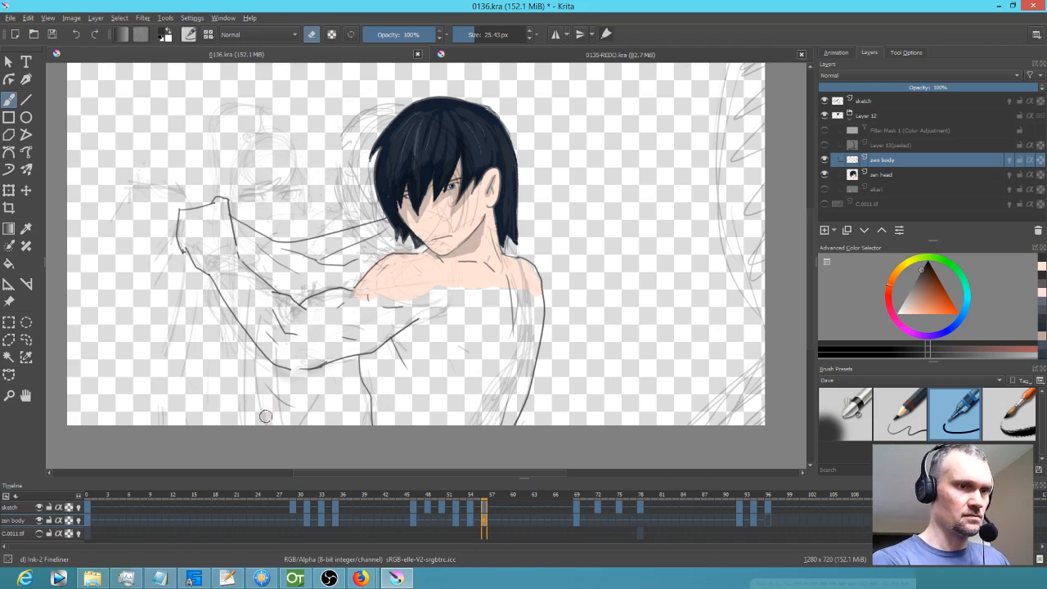
Redraw the hanging cloth's outer edge and inner folds at frame 56 with Pencil-2, flipping through the preceding frames to match them.
click(909, 415)
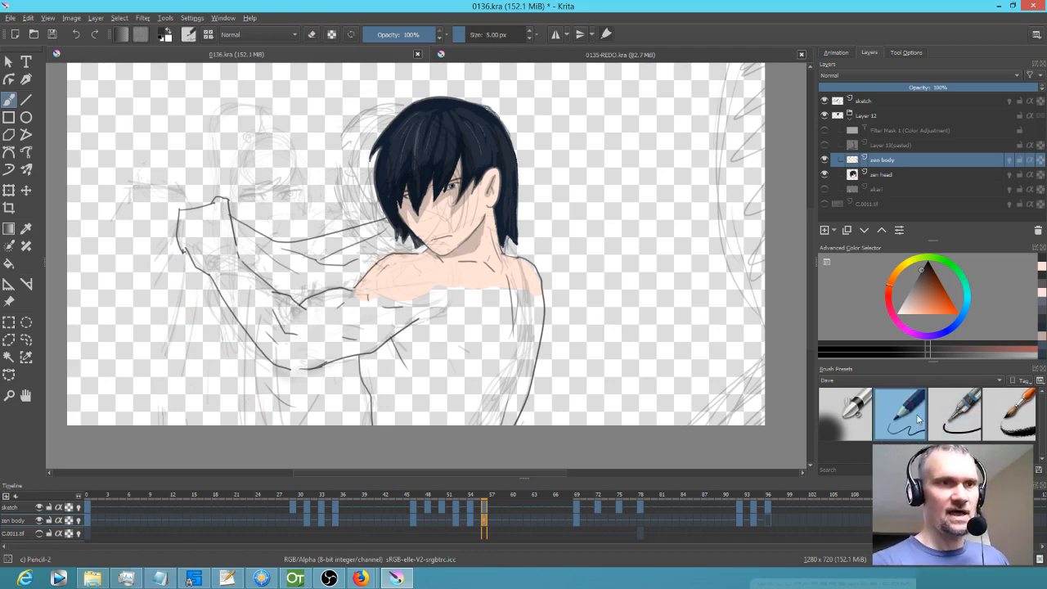
key(Left)
key(Left)
key(Right)
key(Right)
drag(185, 251, 159, 463)
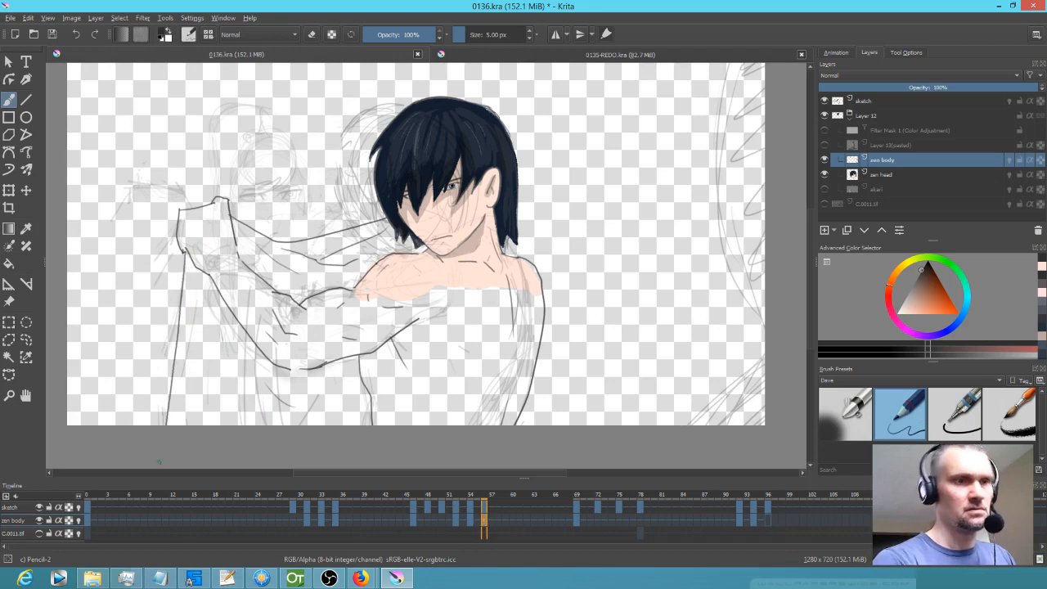
drag(193, 280, 211, 401)
drag(213, 306, 237, 383)
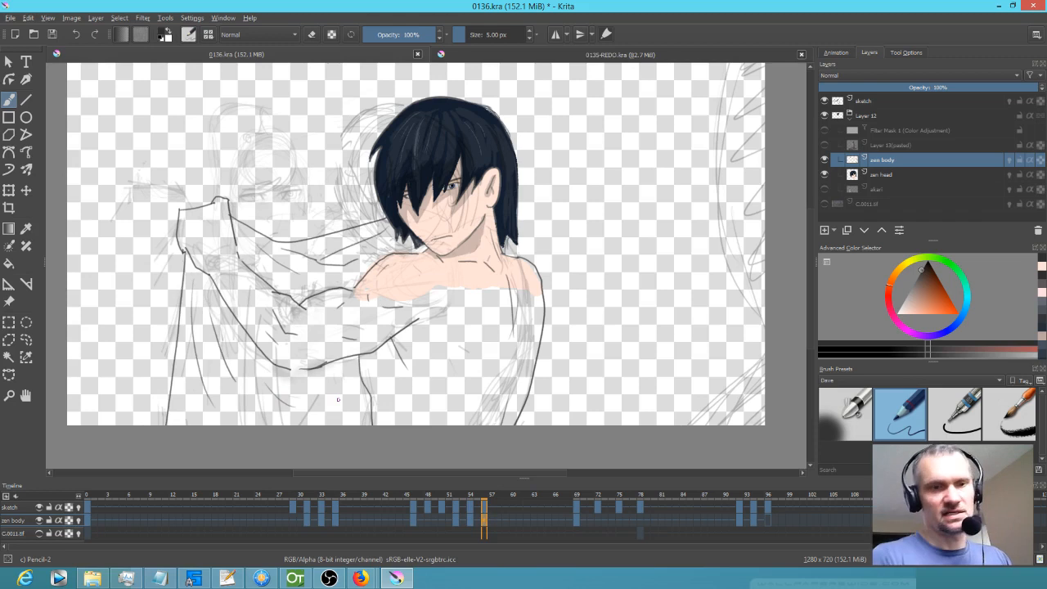
Hide the sketch layer and play the animation from frame 0 to review the line art's motion.
click(568, 507)
mouse_move(568, 507)
mouse_down()
mouse_move(554, 507)
mouse_move(579, 507)
mouse_move(464, 507)
mouse_up()
click(825, 100)
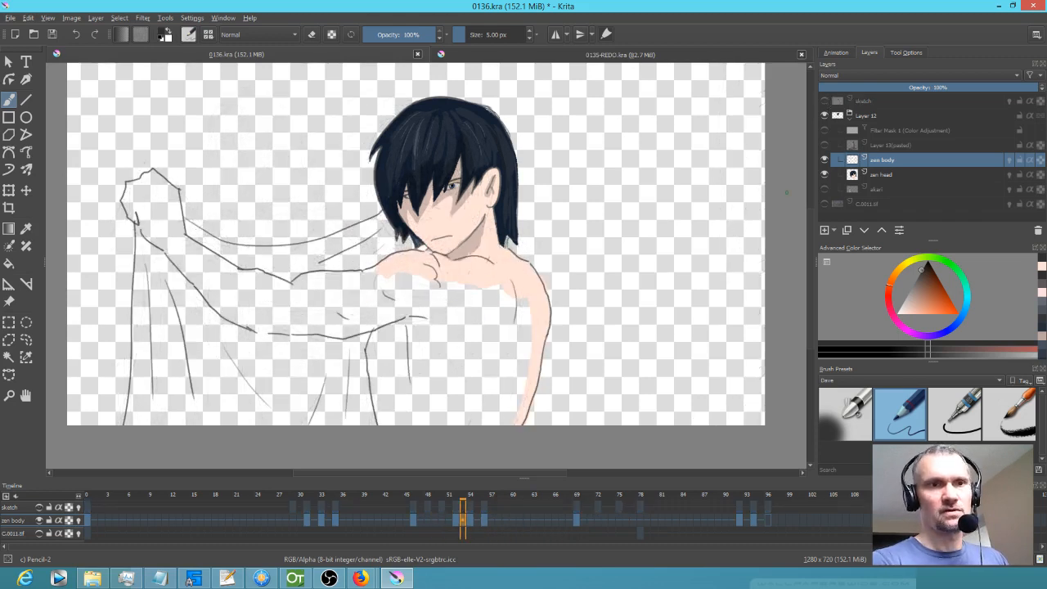
click(89, 495)
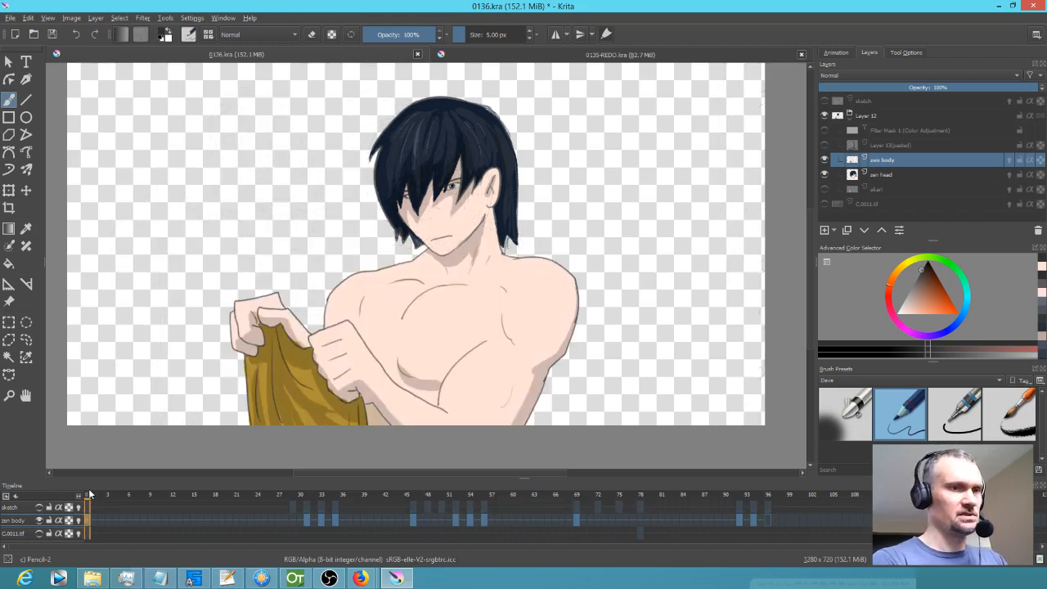
key(space)
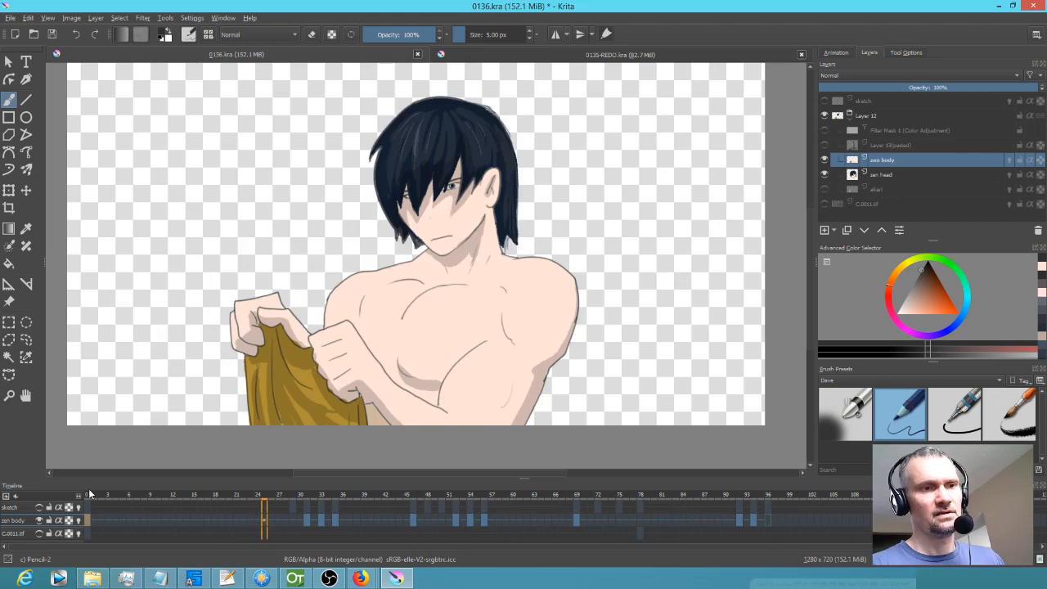
click(90, 494)
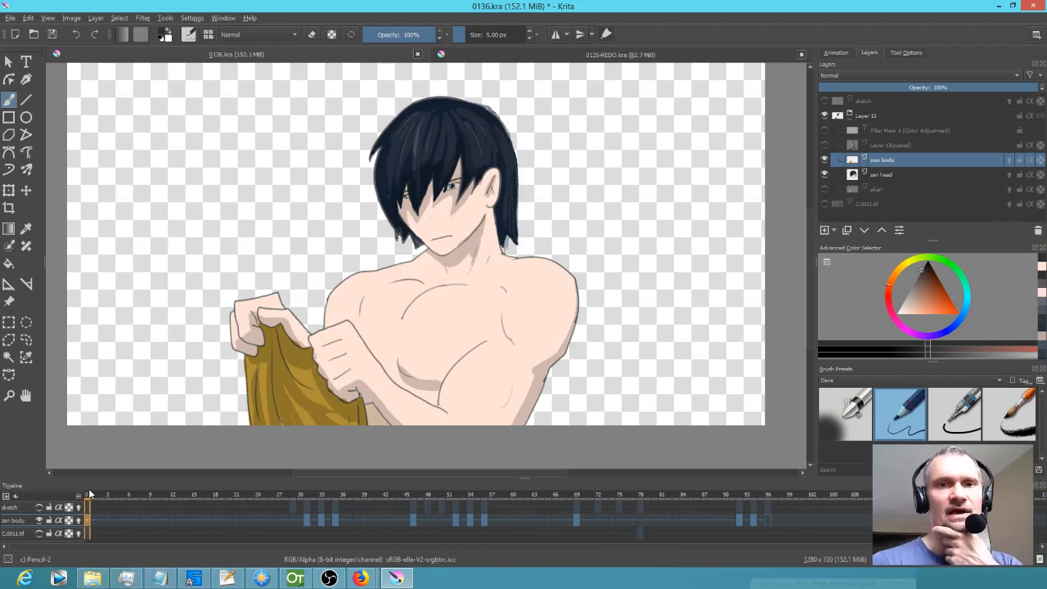
Show the sketch and akari layers, and compare the character's poses at frames 46, 52 and 69.
click(824, 102)
mouse_move(399, 500)
mouse_down()
mouse_move(530, 499)
mouse_move(406, 499)
mouse_move(474, 496)
mouse_move(407, 496)
mouse_move(455, 494)
mouse_up()
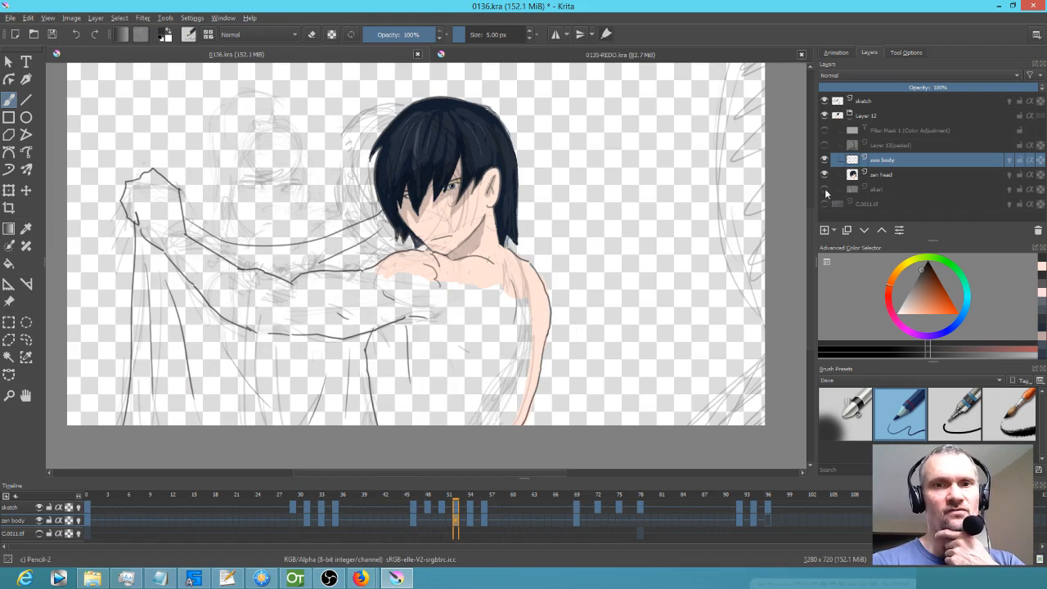
click(825, 189)
mouse_move(456, 497)
mouse_down()
mouse_move(175, 496)
mouse_move(626, 499)
mouse_move(379, 494)
mouse_move(549, 496)
mouse_move(460, 490)
mouse_up()
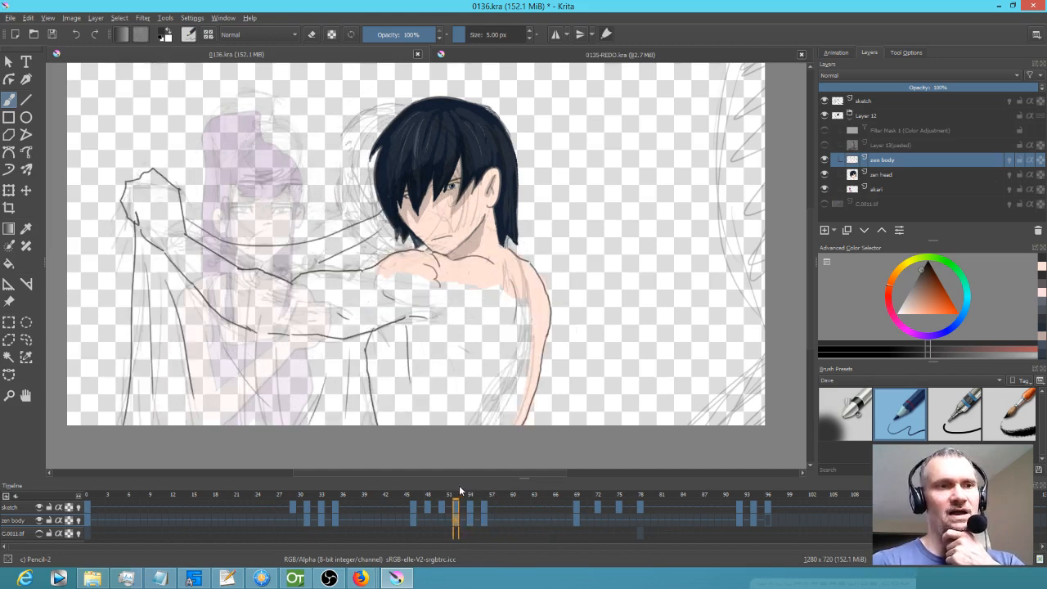
drag(464, 492, 576, 503)
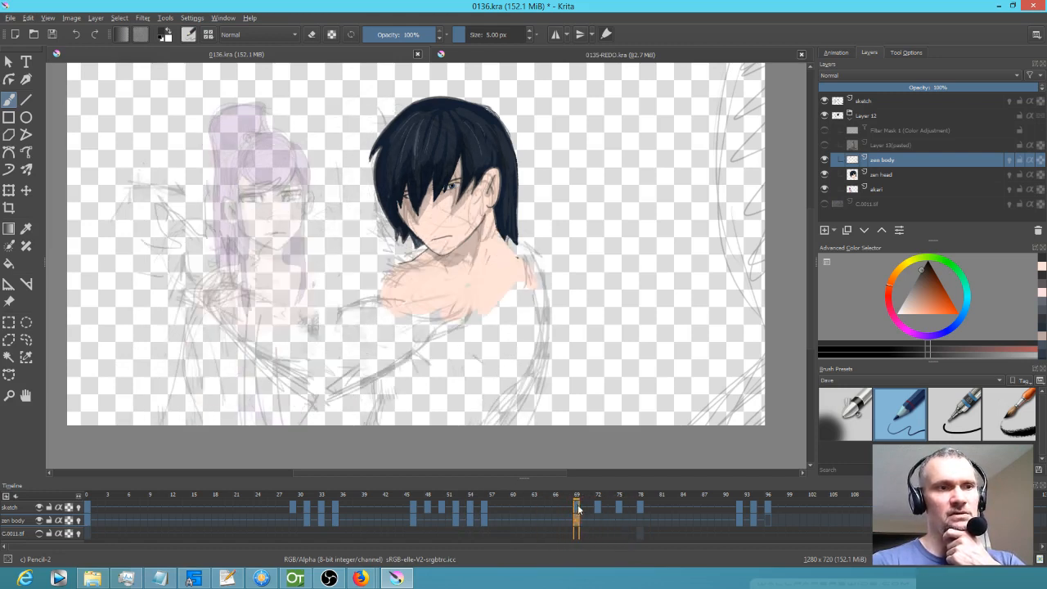
click(411, 518)
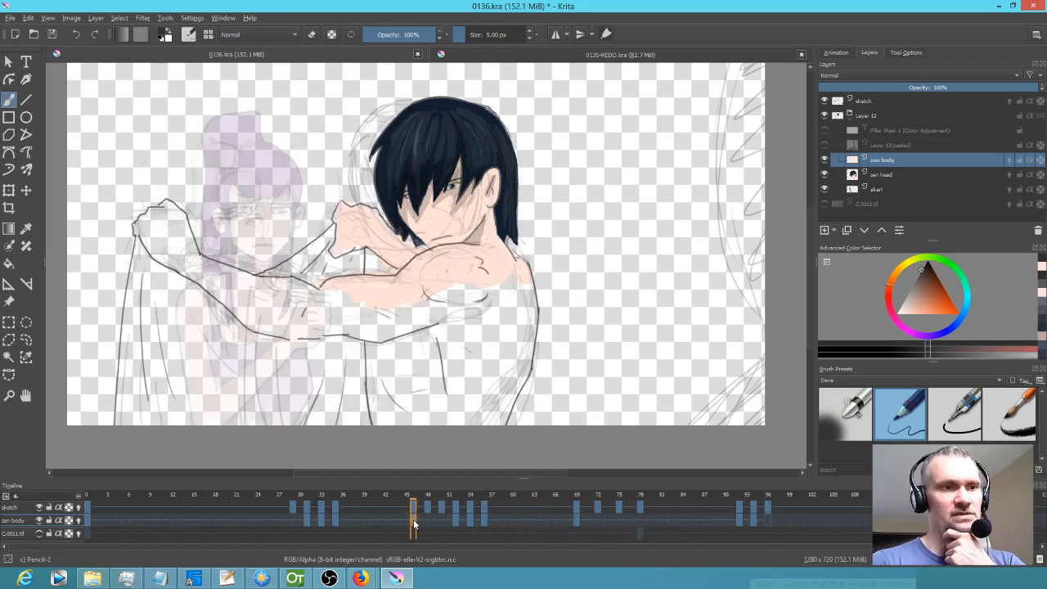
click(576, 518)
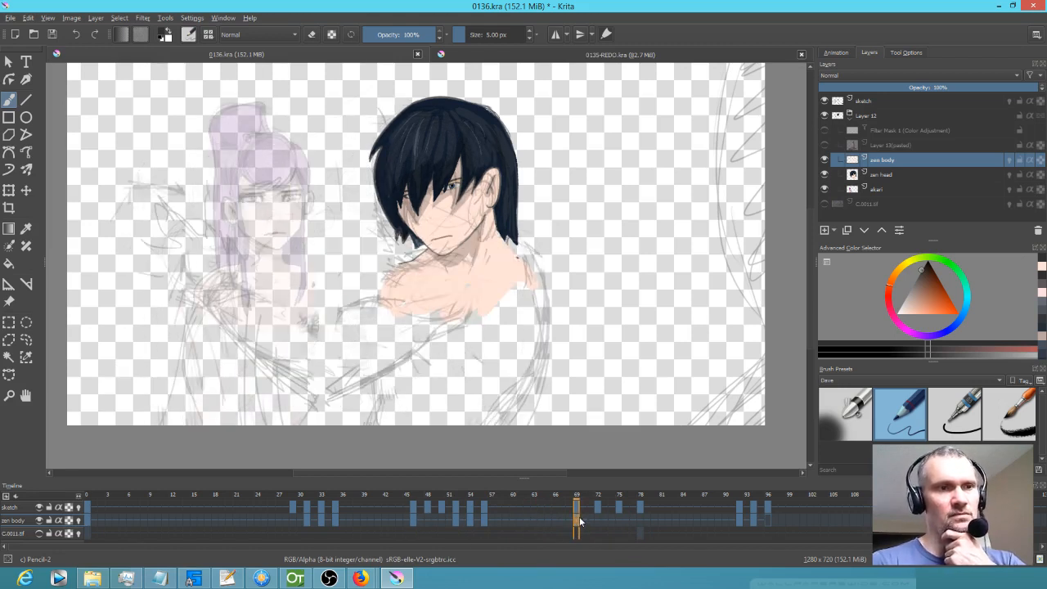
Remove the zen body layer's keyframes between frames 51 and 57.
drag(449, 518, 489, 517)
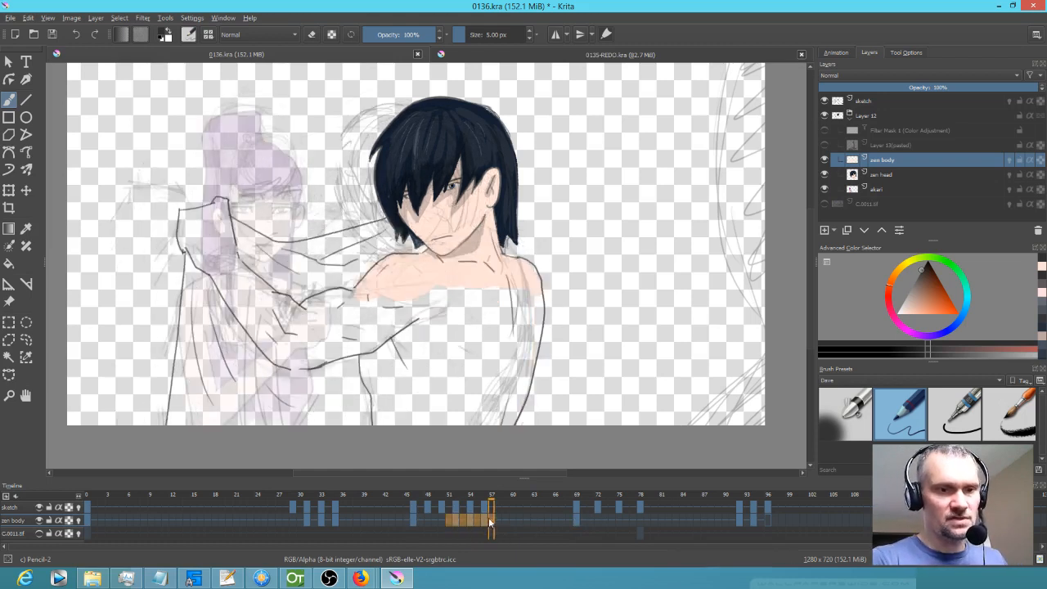
right_click(484, 518)
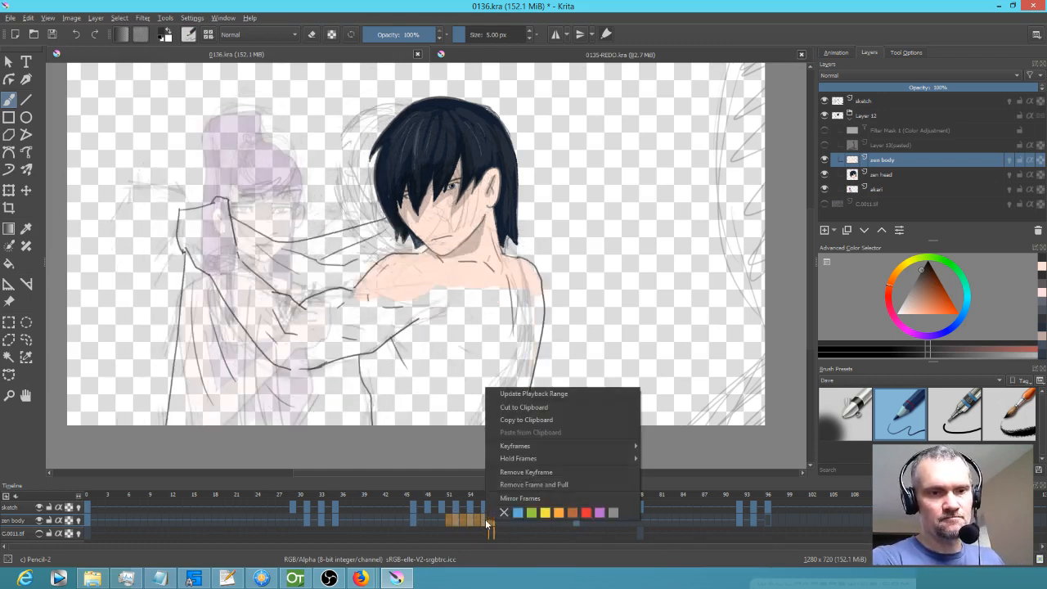
click(509, 472)
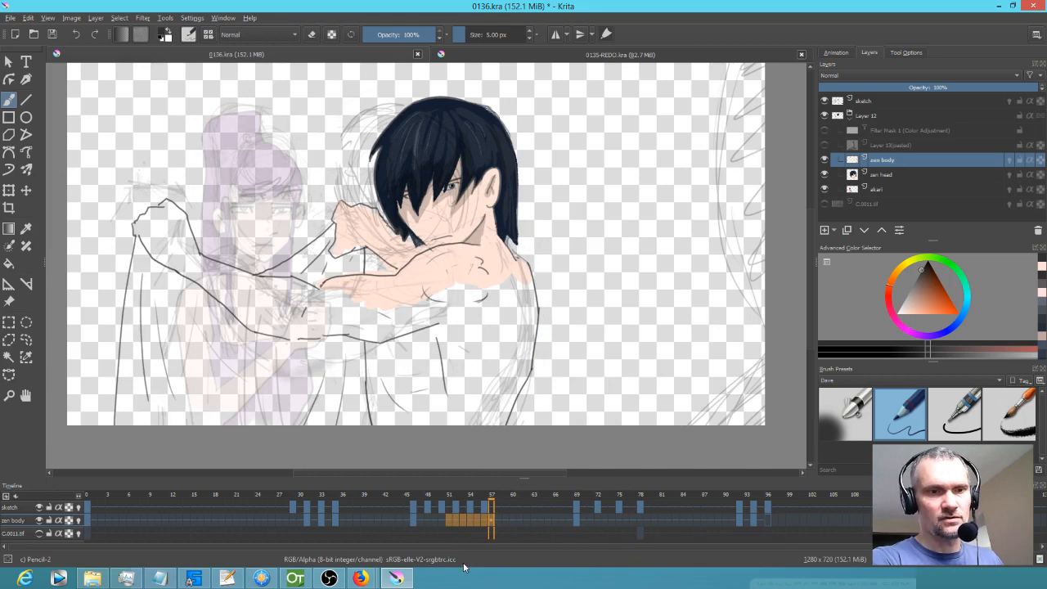
Scrub between frames 32 and 69 to check the shortened keyframe sequence, and save the document.
click(417, 496)
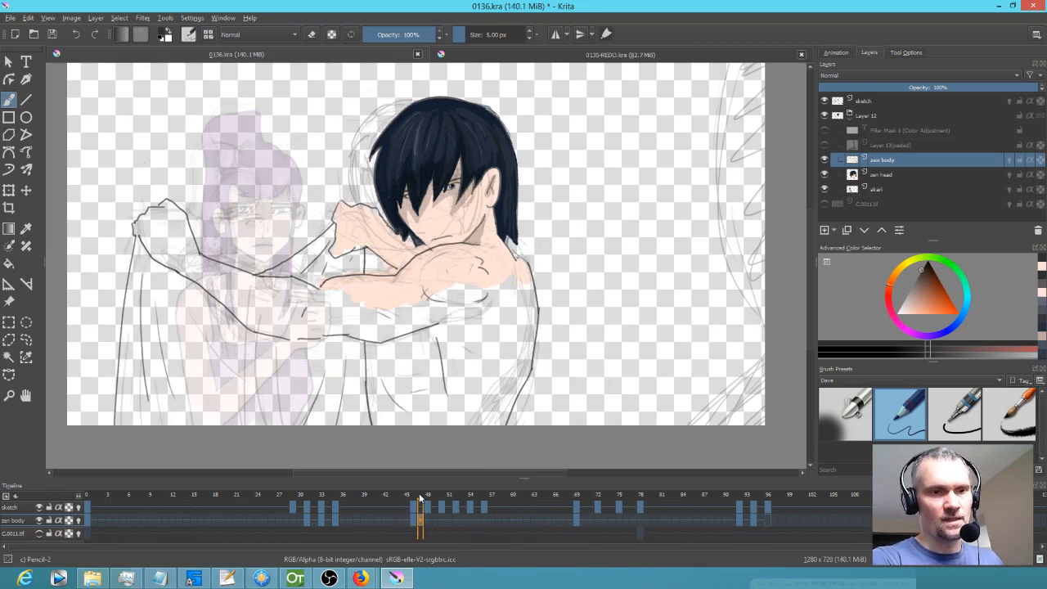
click(480, 502)
mouse_move(483, 504)
mouse_down()
mouse_move(597, 509)
mouse_move(533, 508)
mouse_move(579, 507)
mouse_up()
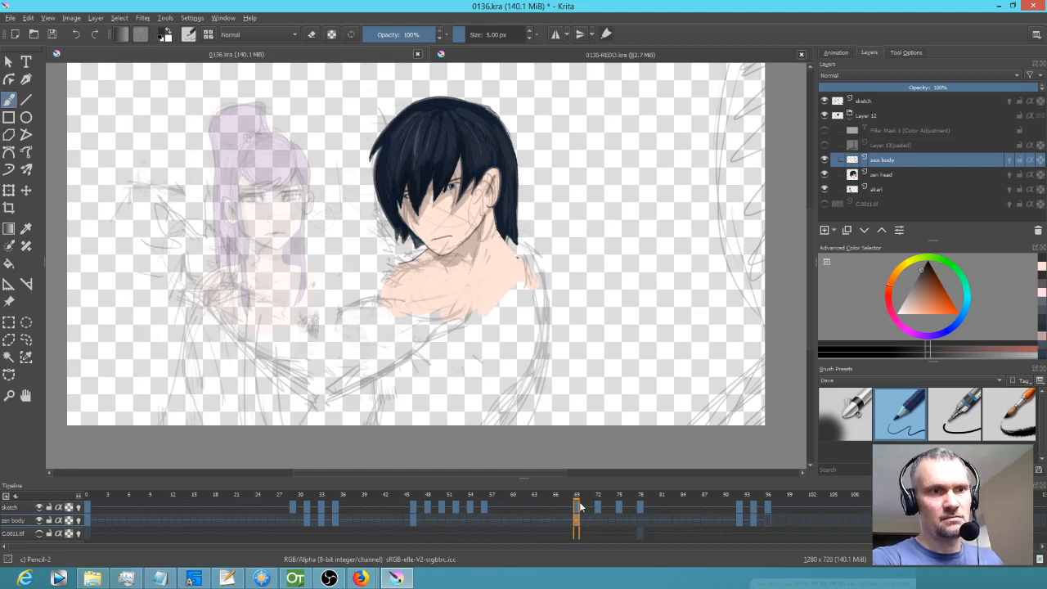
mouse_move(580, 507)
mouse_down()
mouse_move(626, 511)
mouse_move(581, 512)
mouse_move(620, 527)
mouse_move(769, 517)
mouse_move(316, 517)
mouse_up()
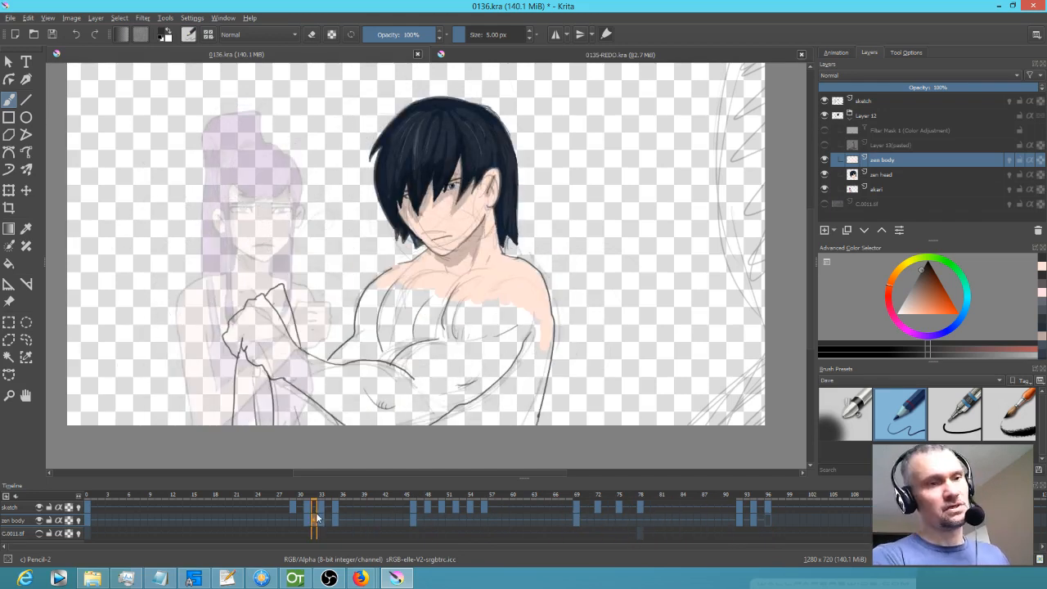
click(51, 35)
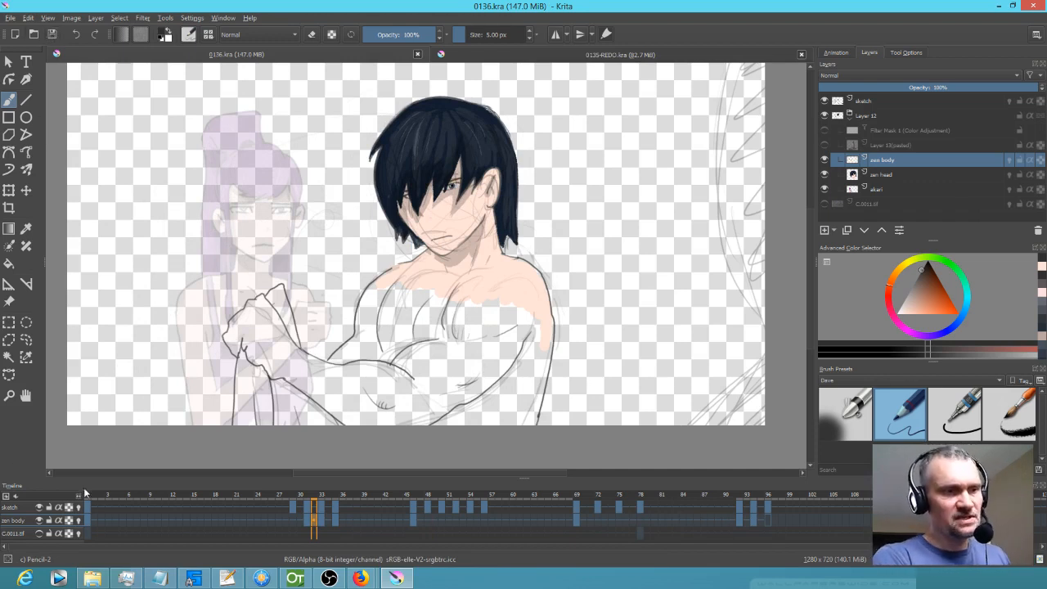
Scrub from the start of the animation and compare the zen body poses at frames 33, 35, 46 and 69.
drag(89, 498, 407, 531)
click(336, 521)
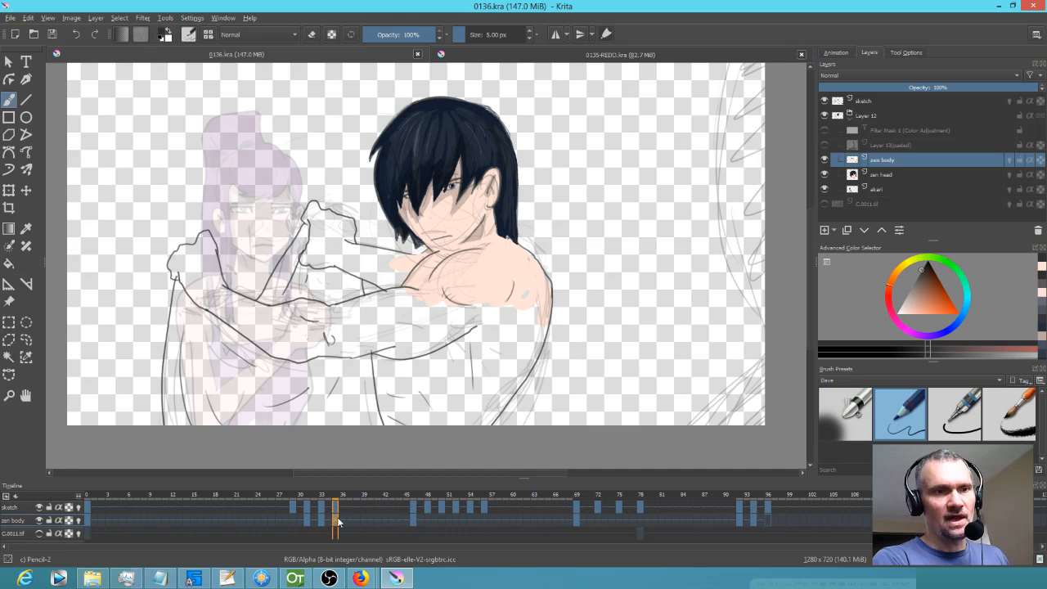
click(576, 522)
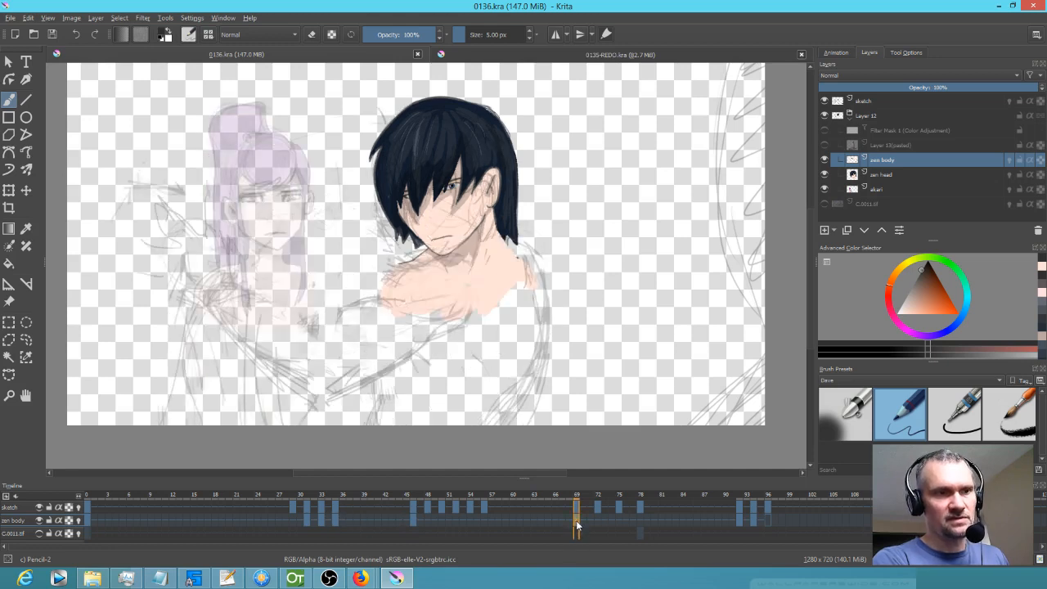
click(321, 518)
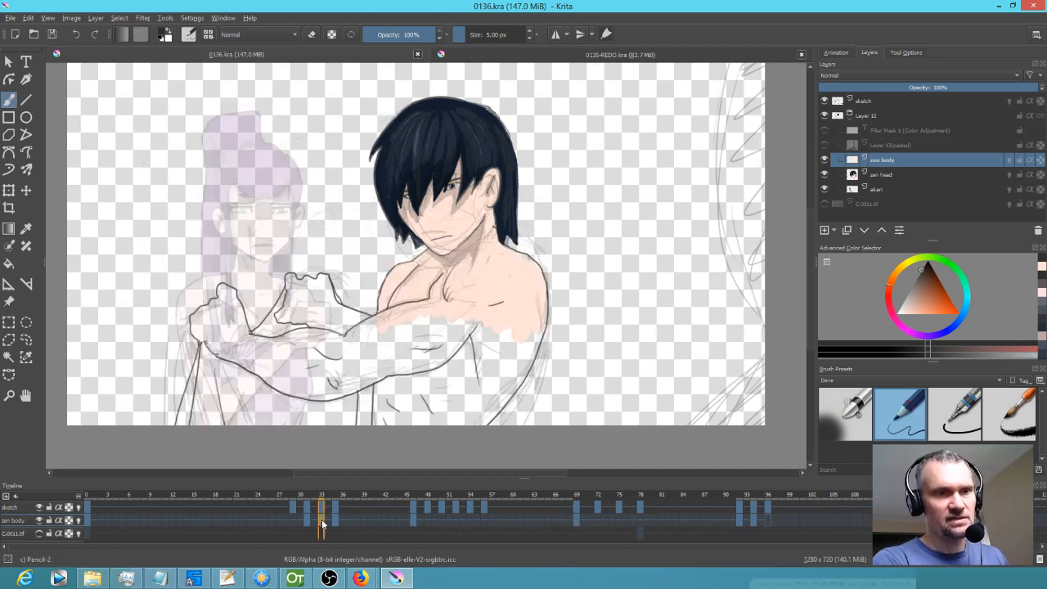
click(337, 518)
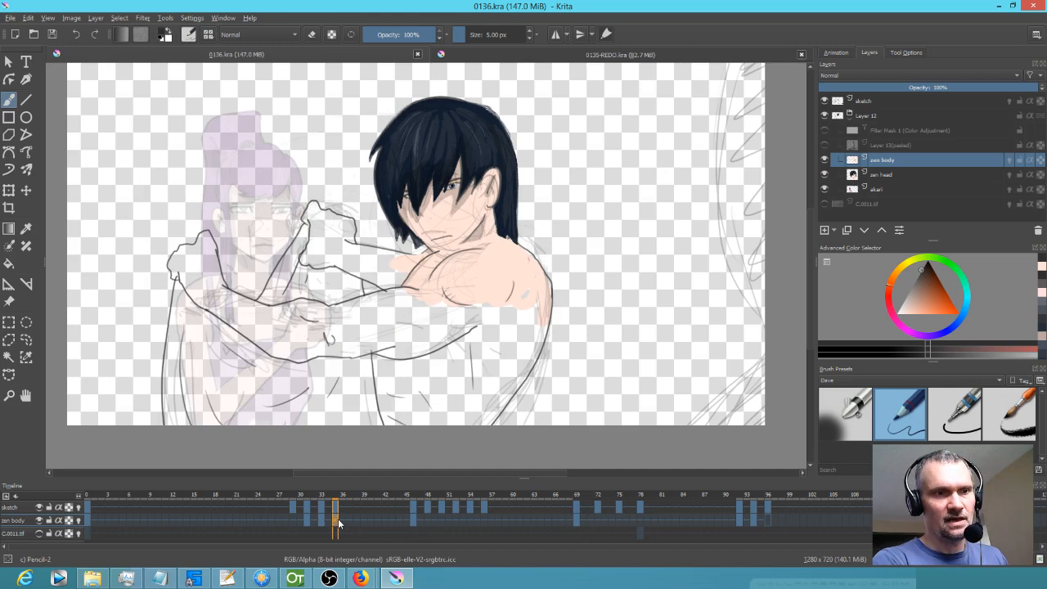
click(412, 516)
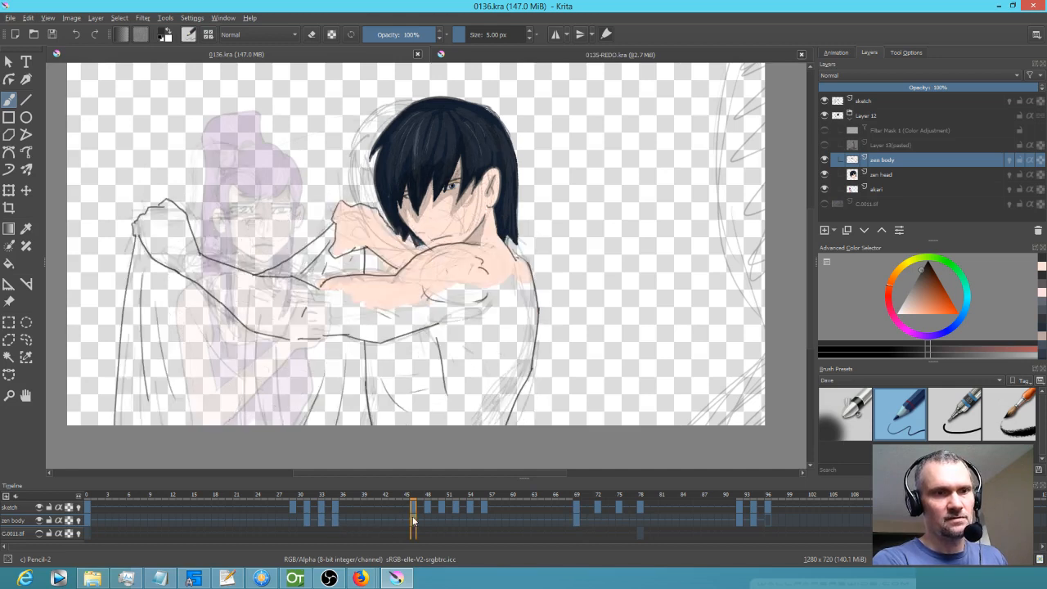
click(334, 518)
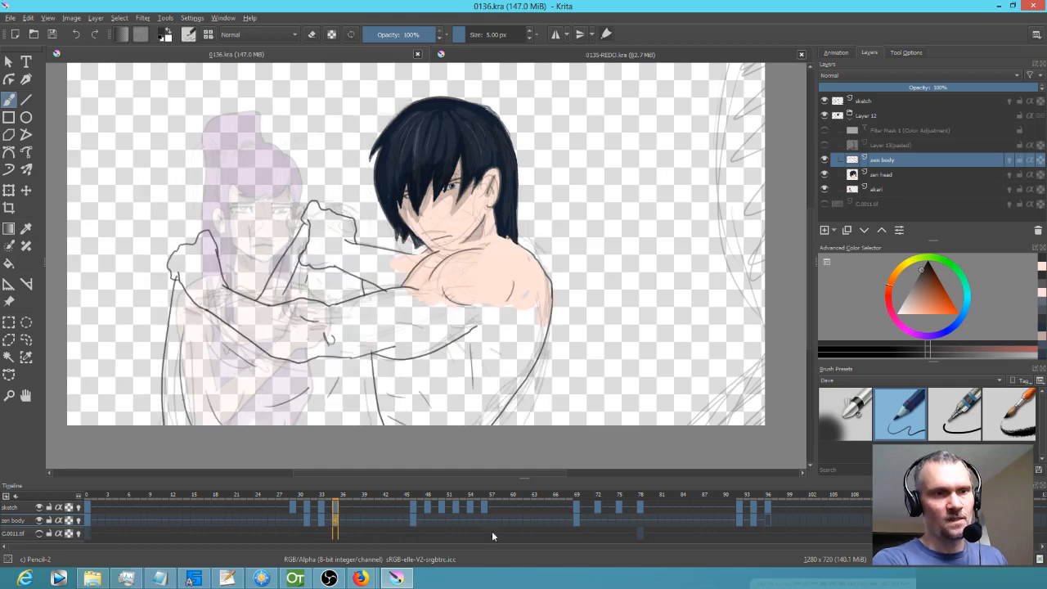
click(576, 518)
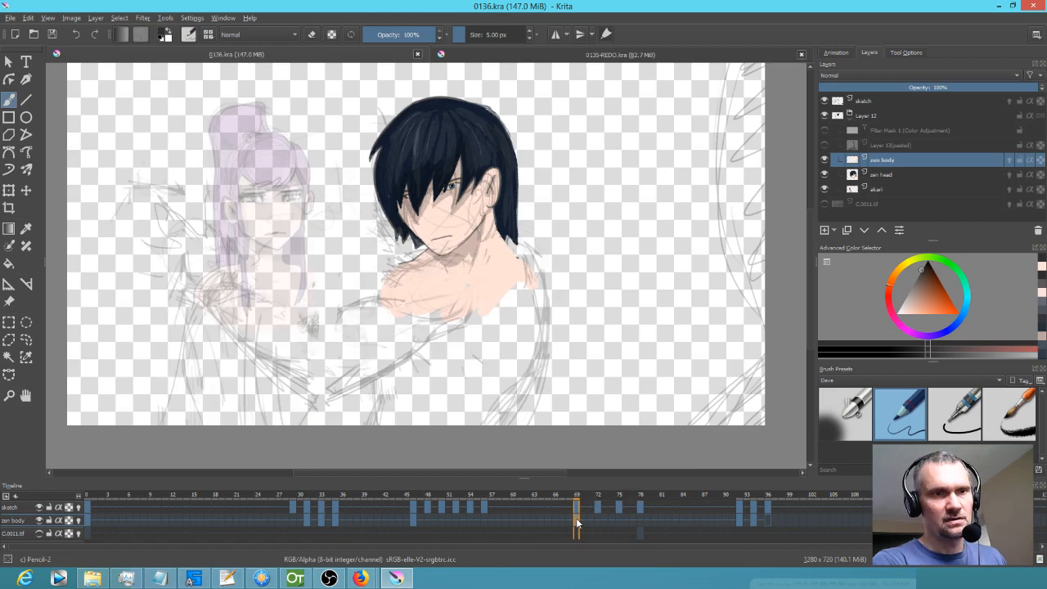
Copy the zen body keyframe at frame 35 onto frame 69 and compare the result with frame 46.
click(336, 518)
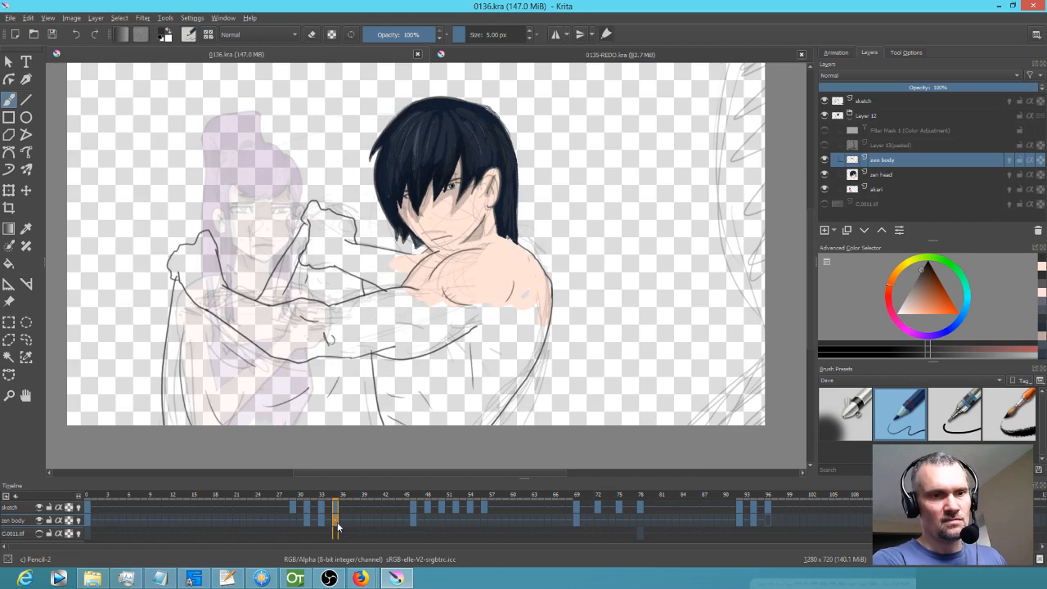
click(515, 536)
drag(517, 540, 576, 526)
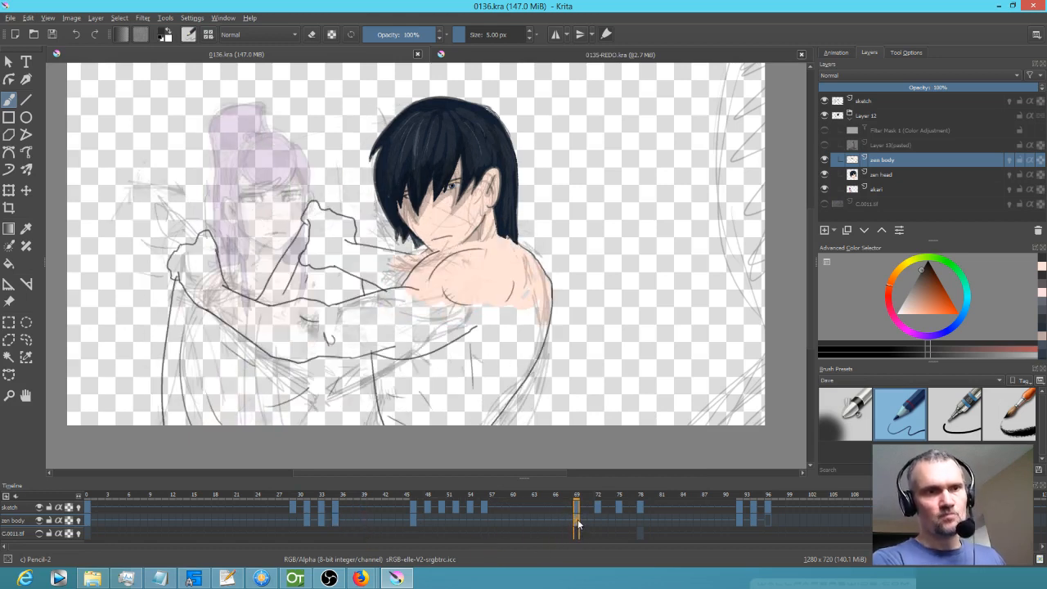
click(413, 518)
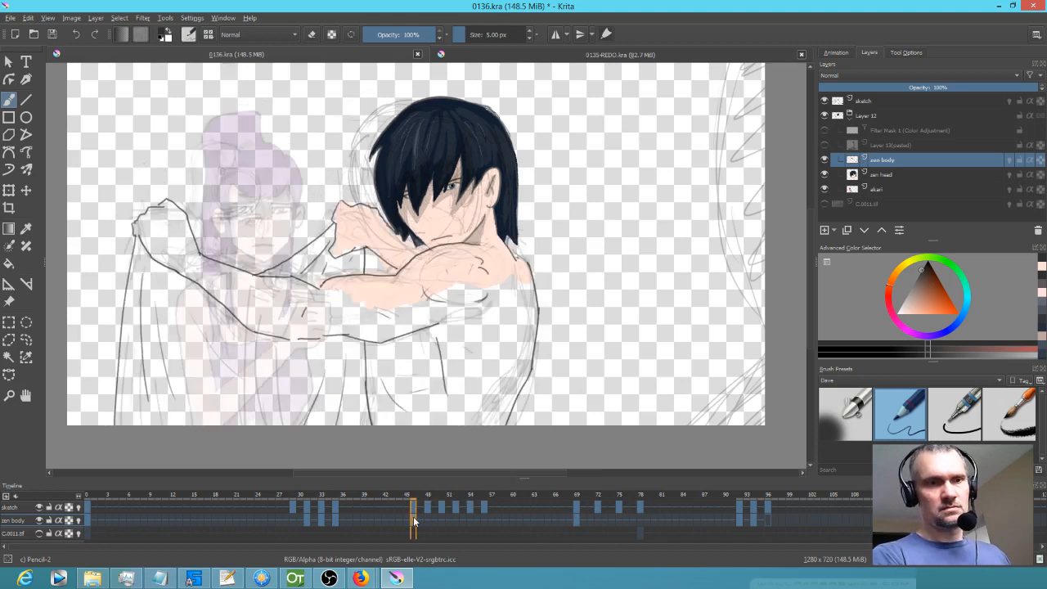
click(577, 520)
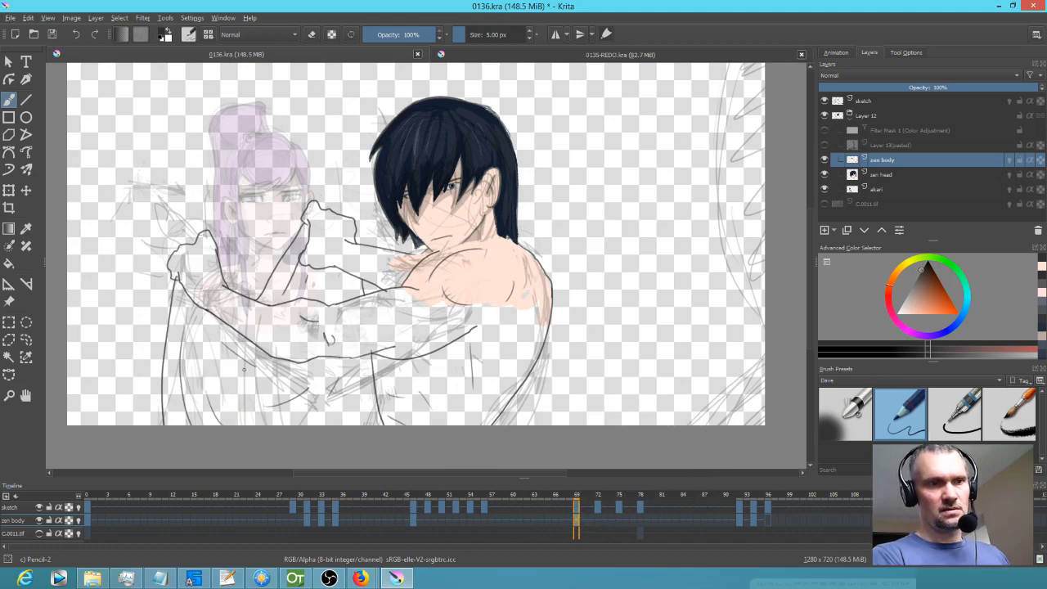
Erase the held cloth, the far hand and the near thumb lines from frame 69 with a roughly 20 px eraser, and save the document.
click(596, 522)
click(575, 524)
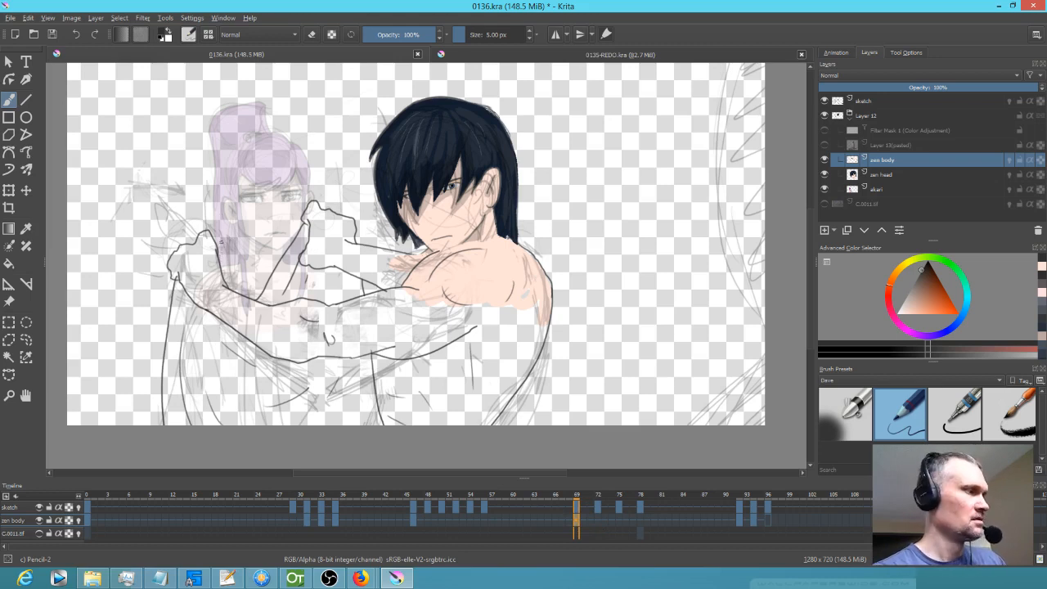
click(966, 403)
key(e)
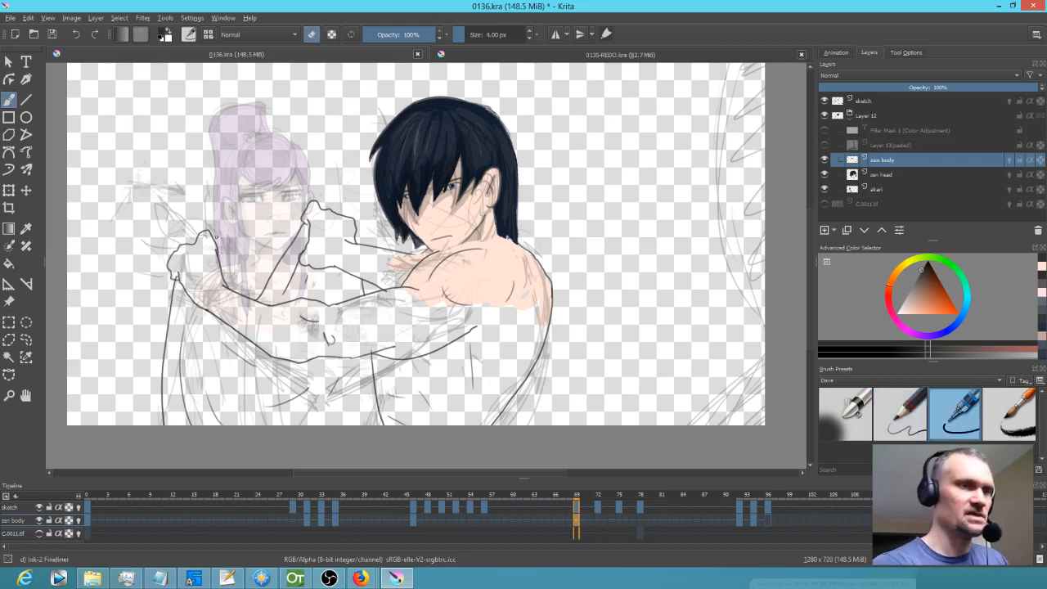
mouse_move(233, 253)
shift+mouse_down()
mouse_move(243, 253)
mouse_move(219, 254)
mouse_move(202, 232)
mouse_move(172, 263)
mouse_move(162, 393)
mouse_move(167, 329)
mouse_move(198, 426)
mouse_move(230, 445)
shift+mouse_up()
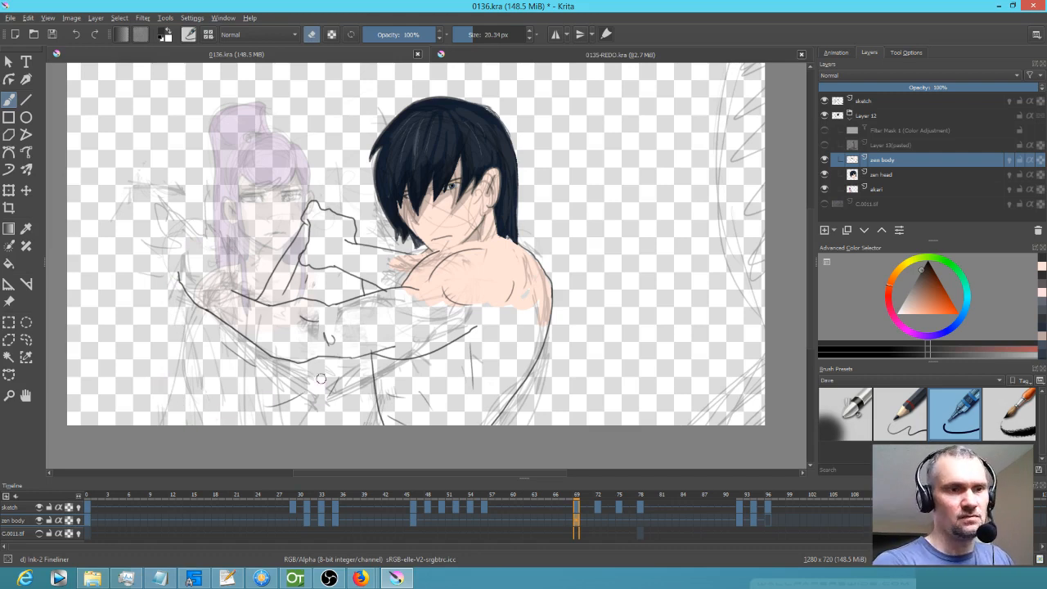
drag(372, 369, 375, 418)
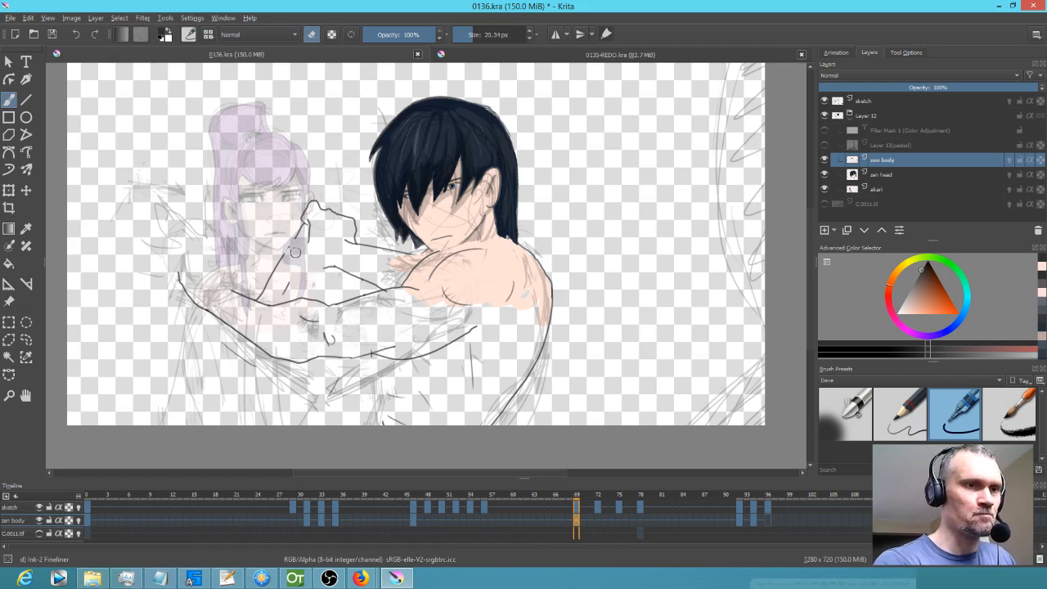
mouse_move(300, 228)
mouse_down()
mouse_move(262, 295)
mouse_move(296, 285)
mouse_up()
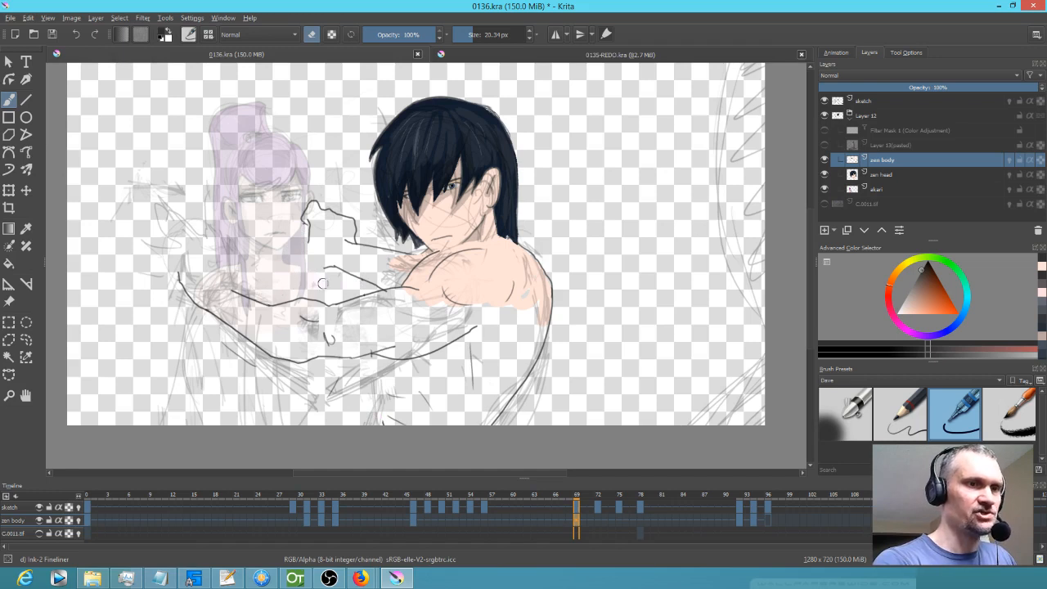
key(ctrl+s)
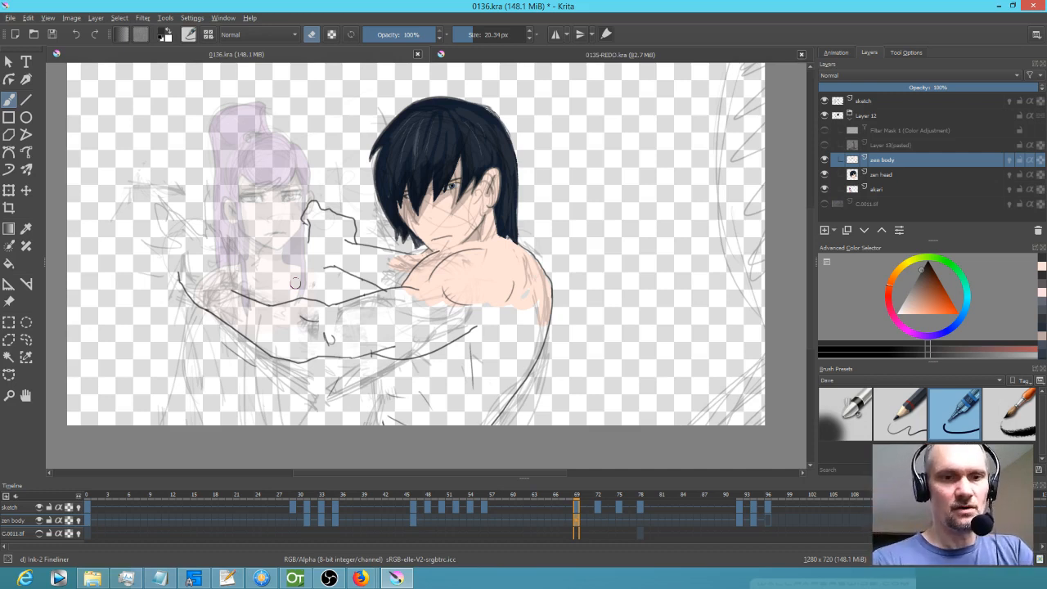
Erase the remaining raised fist outline and trim the wrist line ends on frame 69.
click(912, 412)
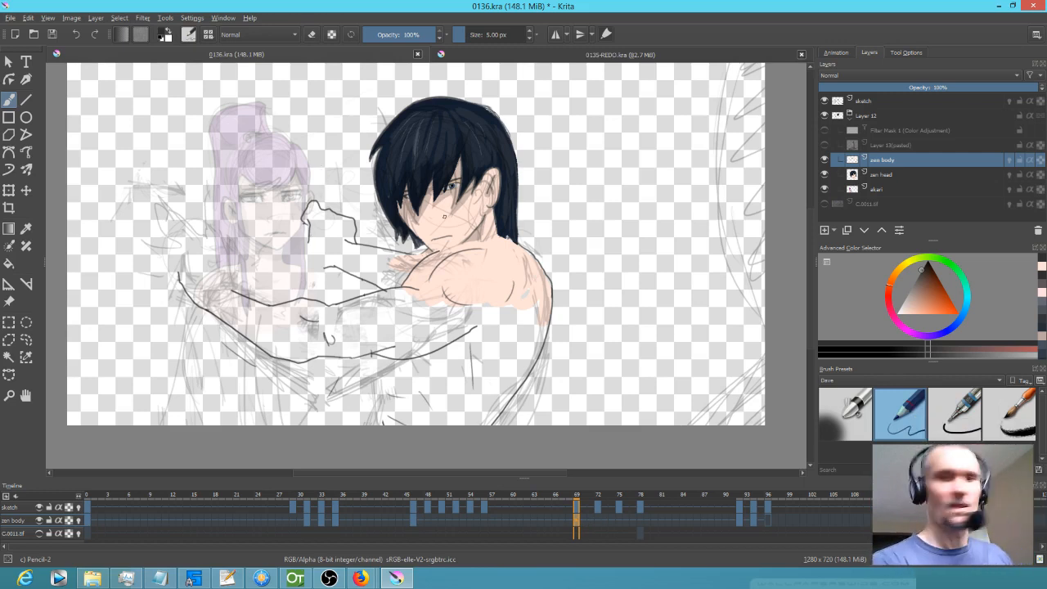
click(947, 423)
key(e)
mouse_move(330, 210)
mouse_down()
mouse_move(327, 191)
mouse_move(306, 237)
mouse_move(342, 201)
mouse_move(353, 225)
mouse_up()
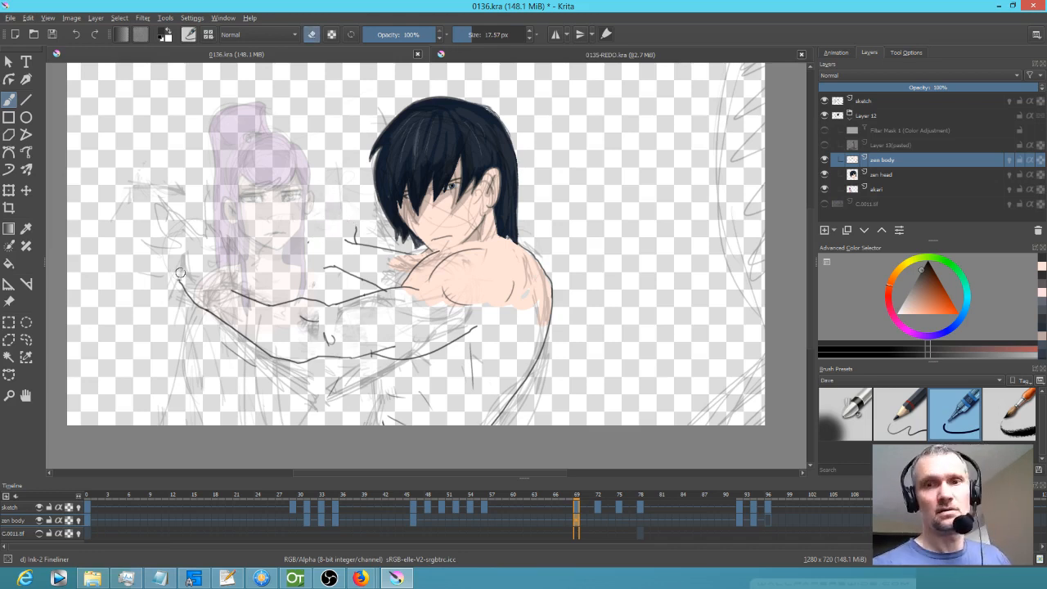
click(912, 424)
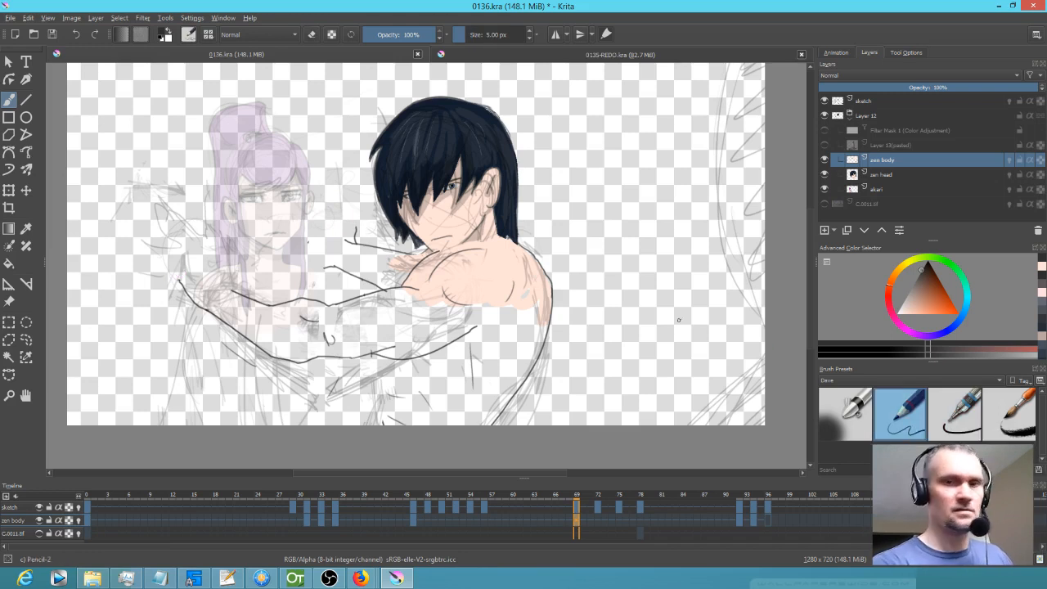
click(961, 420)
key(e)
drag(355, 242, 355, 231)
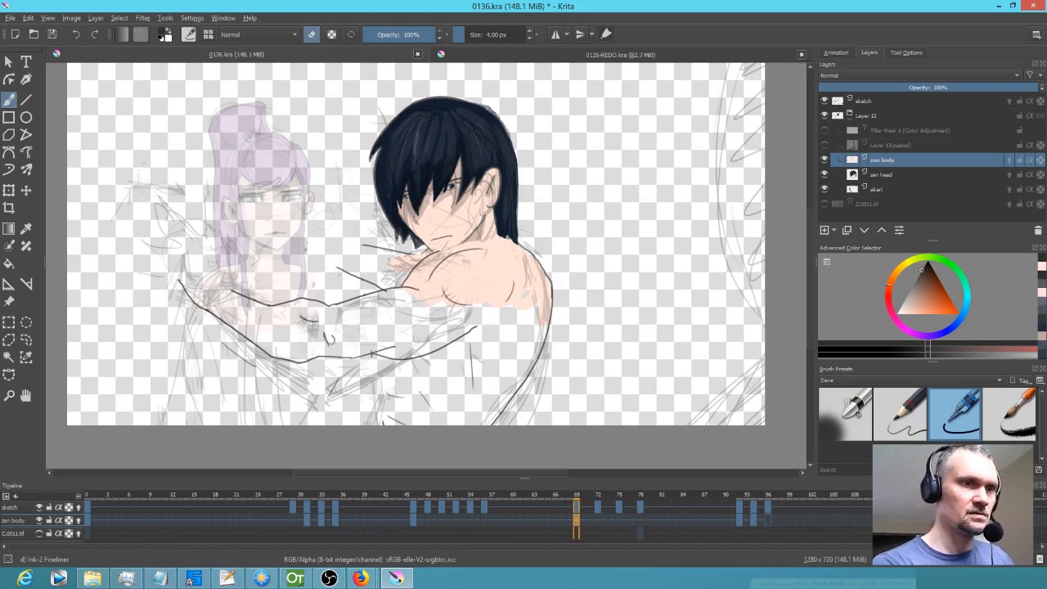
Mirror the view and pencil the near hand raised open beside the purple-haired character's face, extending the forearm lines on frame 69.
click(909, 419)
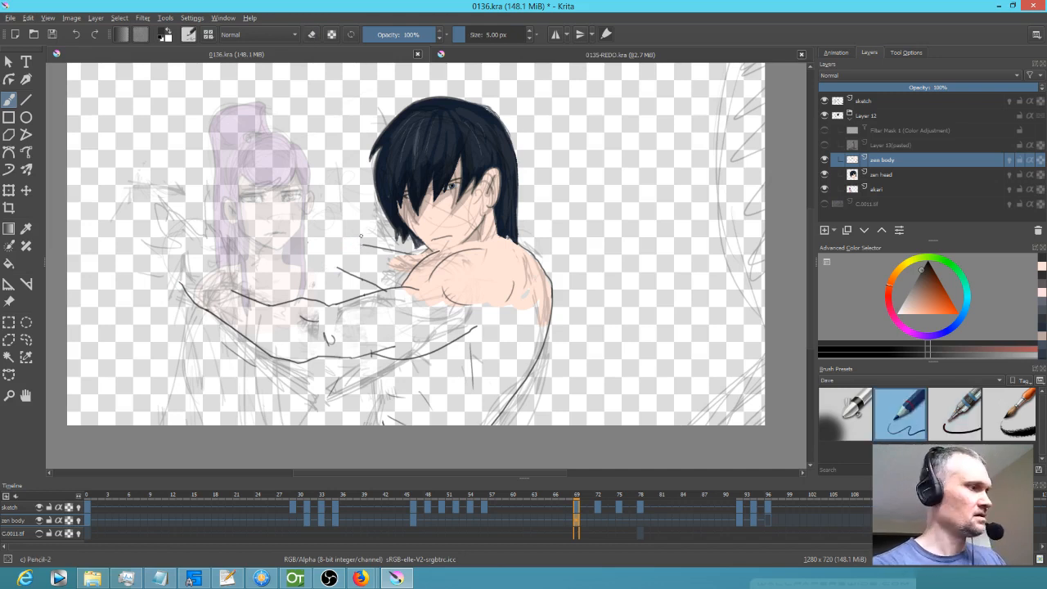
key(m)
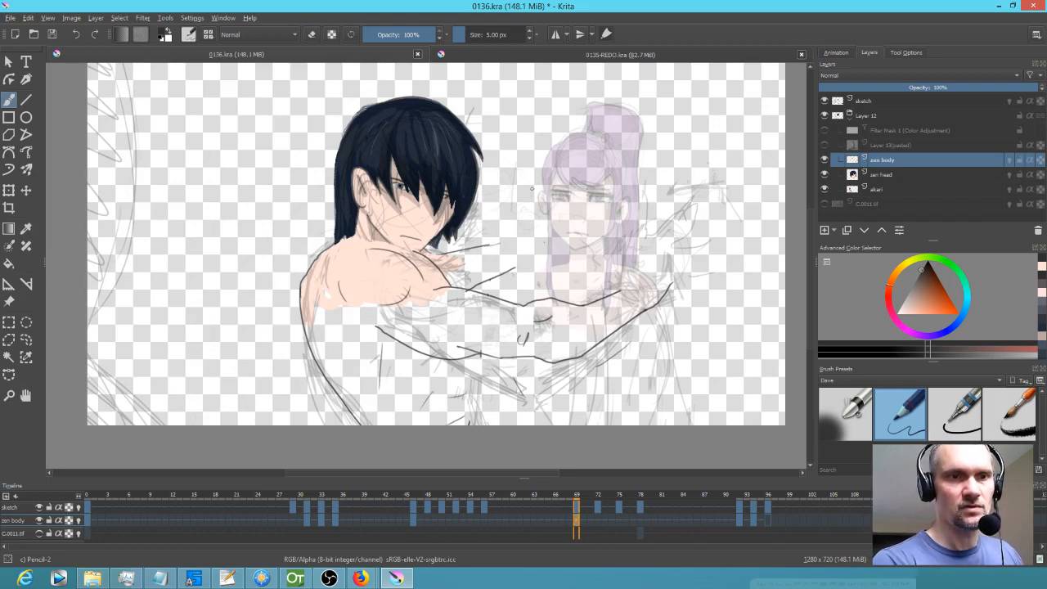
drag(506, 242, 505, 218)
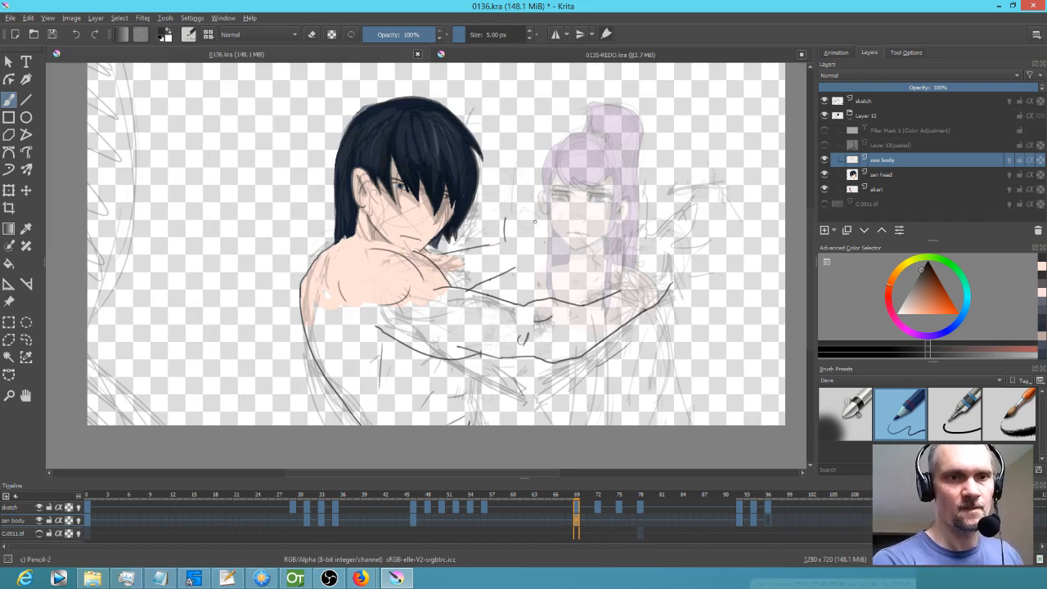
mouse_move(519, 266)
mouse_down()
mouse_move(574, 227)
mouse_move(552, 230)
mouse_up()
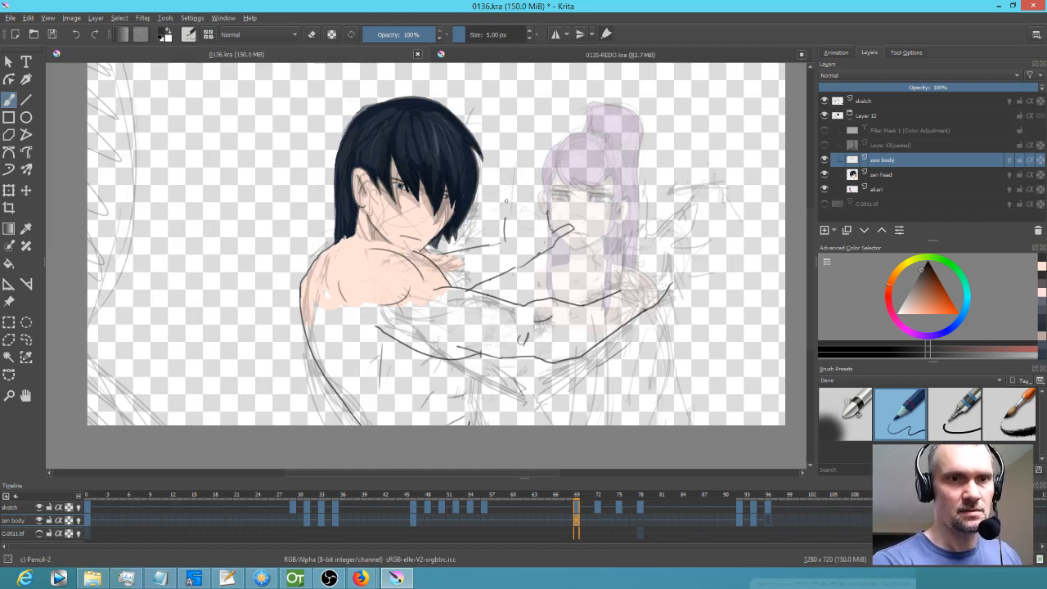
mouse_move(502, 197)
mouse_down()
mouse_move(504, 213)
mouse_move(525, 173)
mouse_move(559, 169)
mouse_move(549, 210)
mouse_move(518, 200)
mouse_up()
Draw the far hand open with spread fingers at the end of the outstretched arm, and restore the unmirrored view.
mouse_move(622, 288)
mouse_down()
mouse_move(654, 200)
mouse_move(664, 208)
mouse_move(648, 234)
mouse_move(682, 212)
mouse_move(664, 241)
mouse_move(701, 222)
mouse_move(705, 234)
mouse_move(687, 246)
mouse_up()
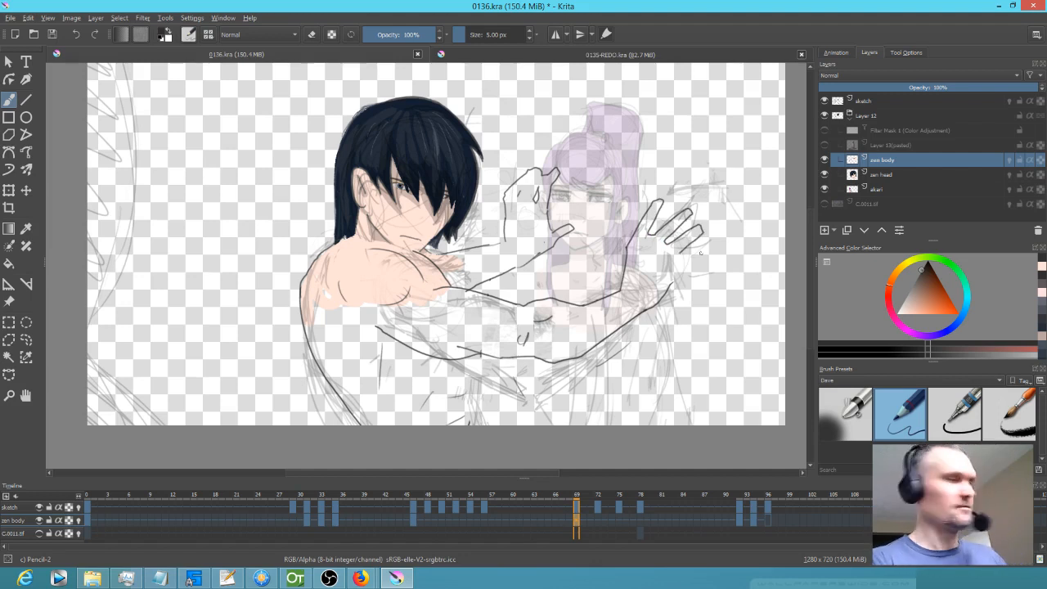
key(e)
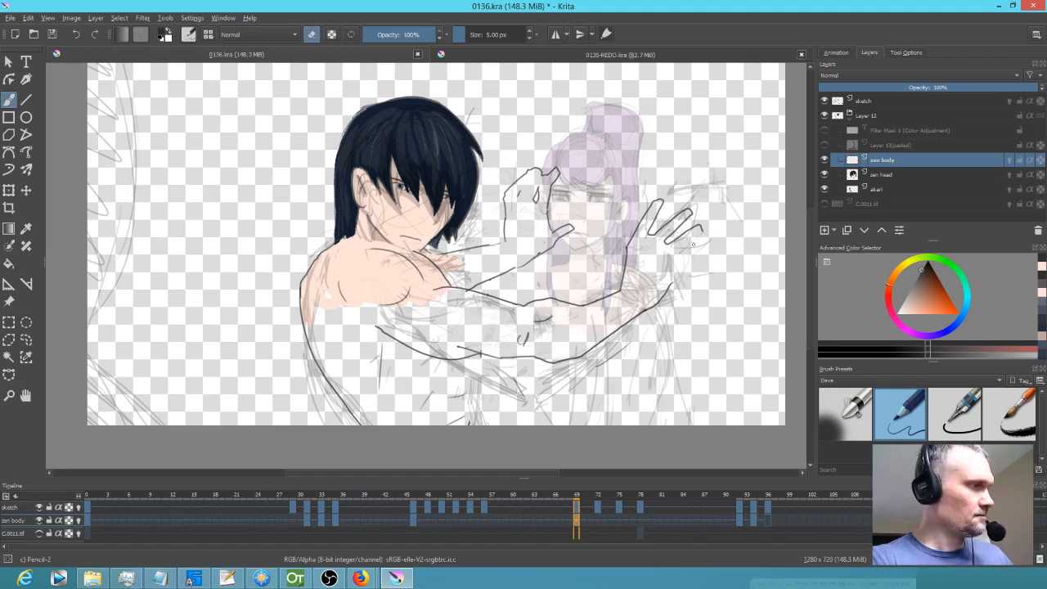
key(e)
mouse_move(687, 229)
mouse_down()
mouse_move(679, 256)
mouse_move(710, 253)
mouse_move(670, 280)
mouse_up()
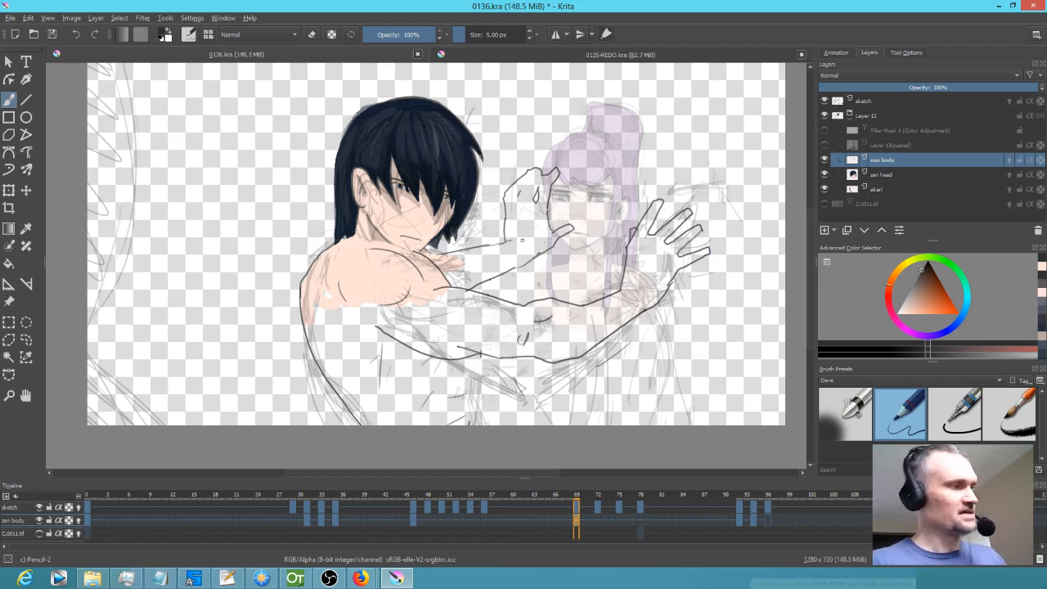
key(m)
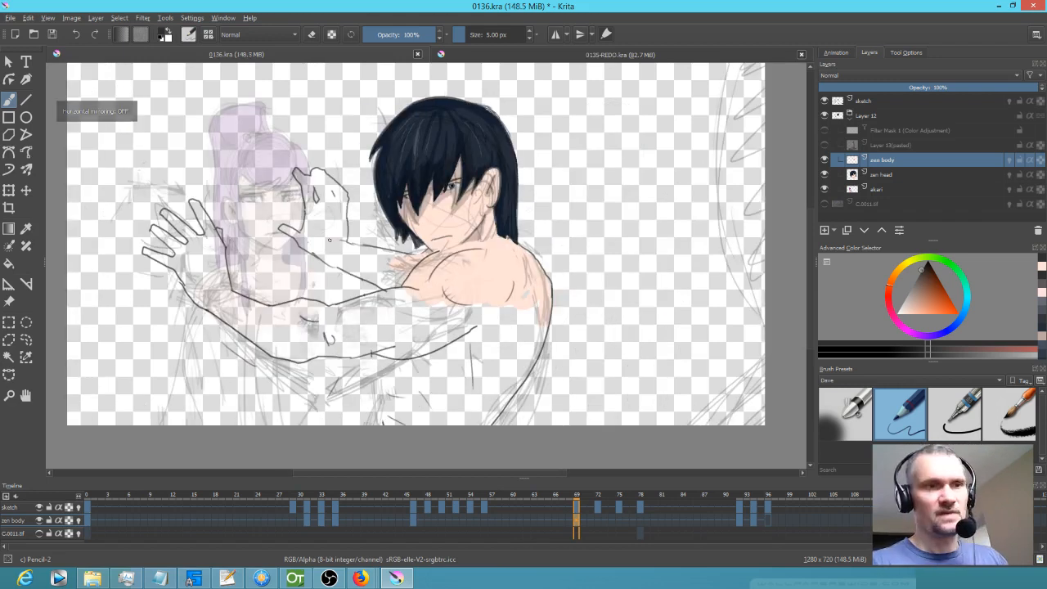
Flip between frames 46 and 69 to compare the gripping pose with the open-handed pose.
key(Left)
key(Right)
key(Left)
key(Right)
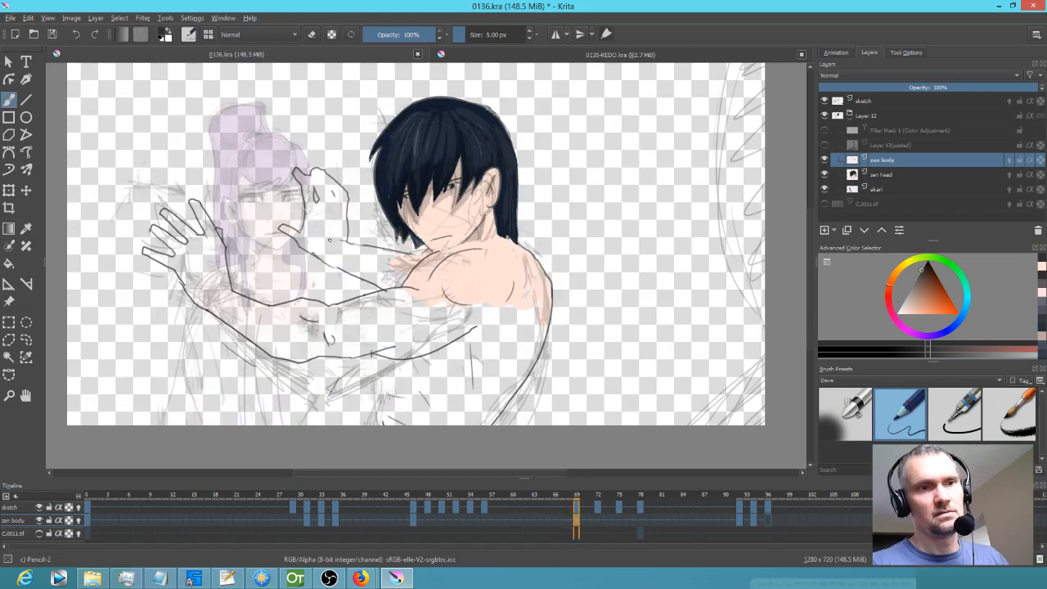
key(Left)
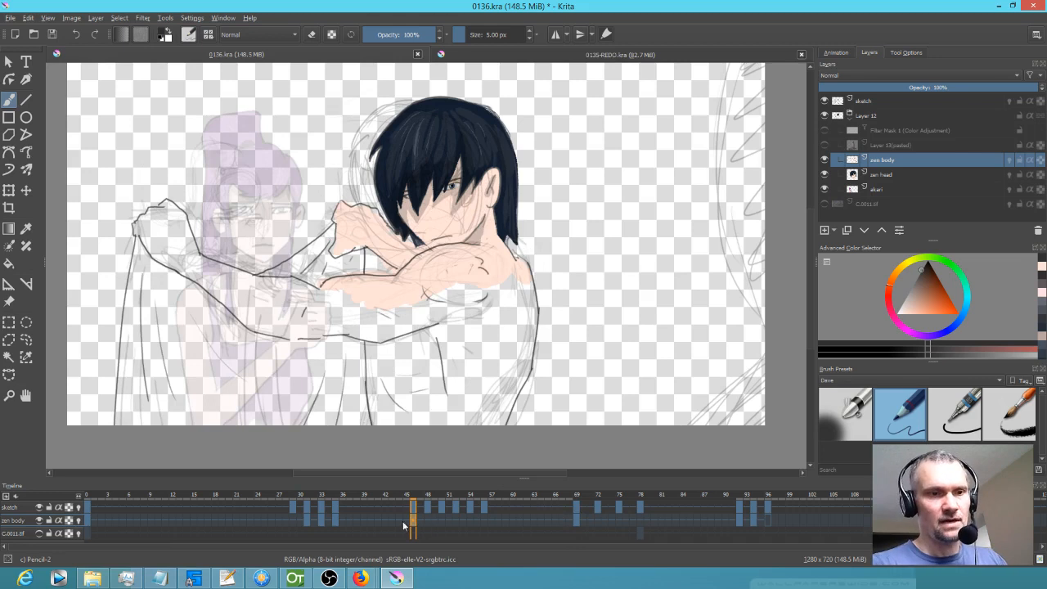
key(Right)
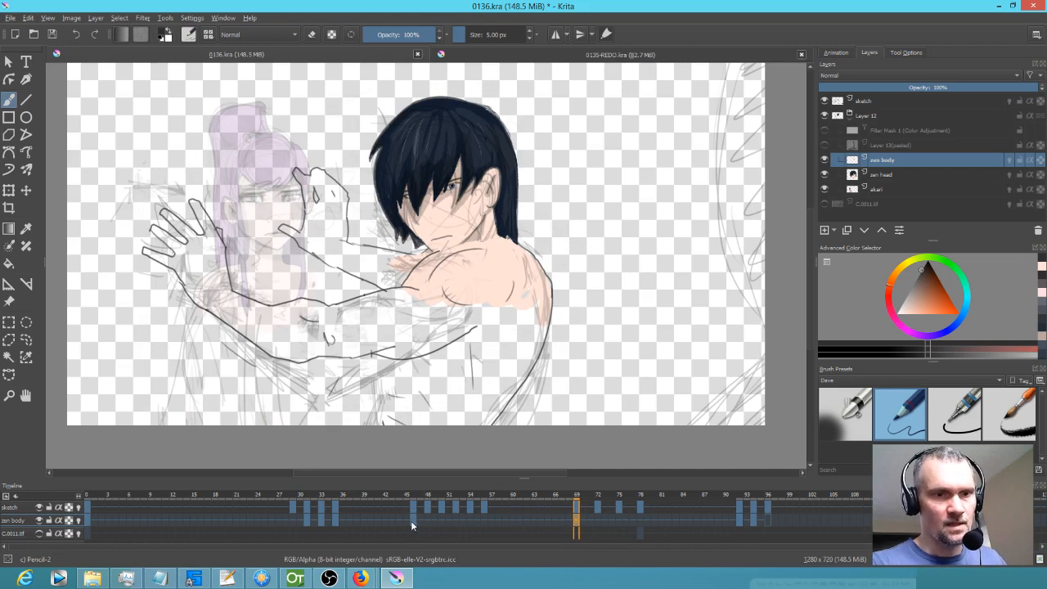
Copy the zen body keyframe at frame 46 onto frames 58, 60 and 62.
click(413, 518)
mouse_move(413, 518)
mouse_down()
mouse_move(433, 554)
mouse_move(494, 536)
mouse_up()
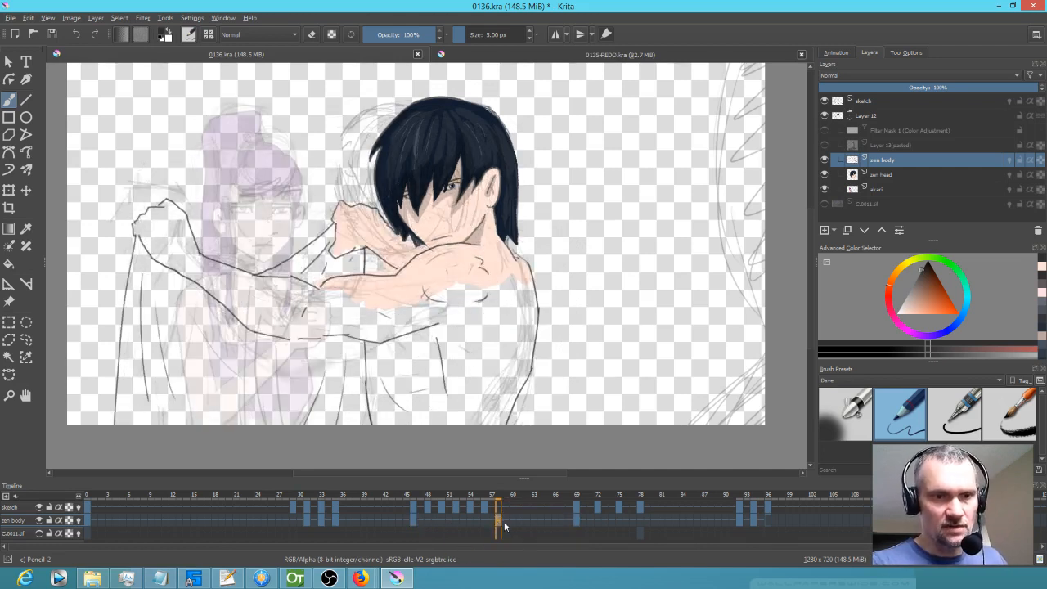
click(513, 520)
drag(513, 520, 526, 525)
click(498, 520)
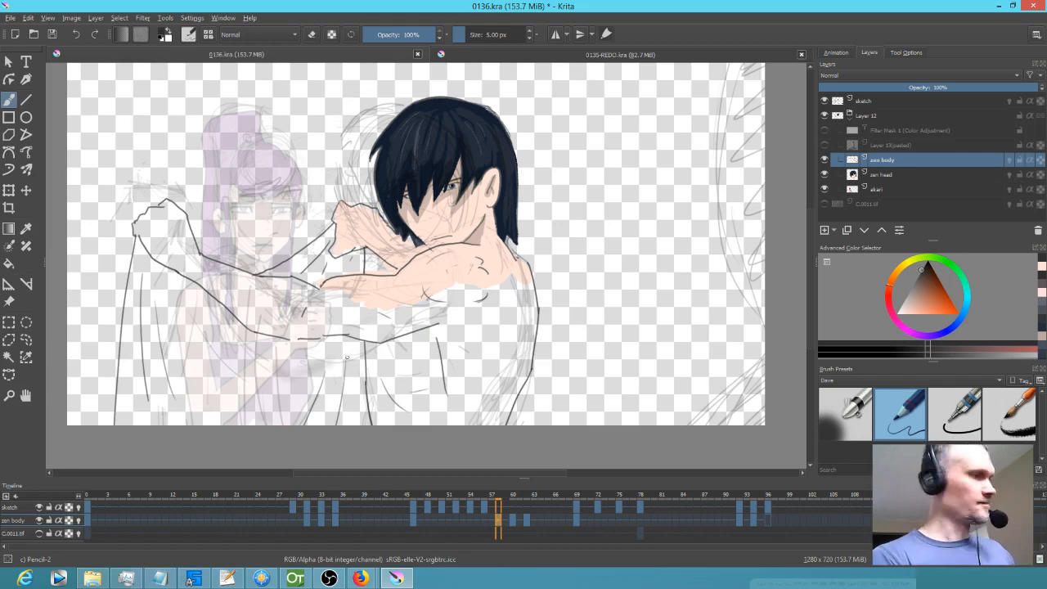
Erase the hanging cloth lines beneath the arms on frame 58 with a roughly 34 px eraser.
click(960, 417)
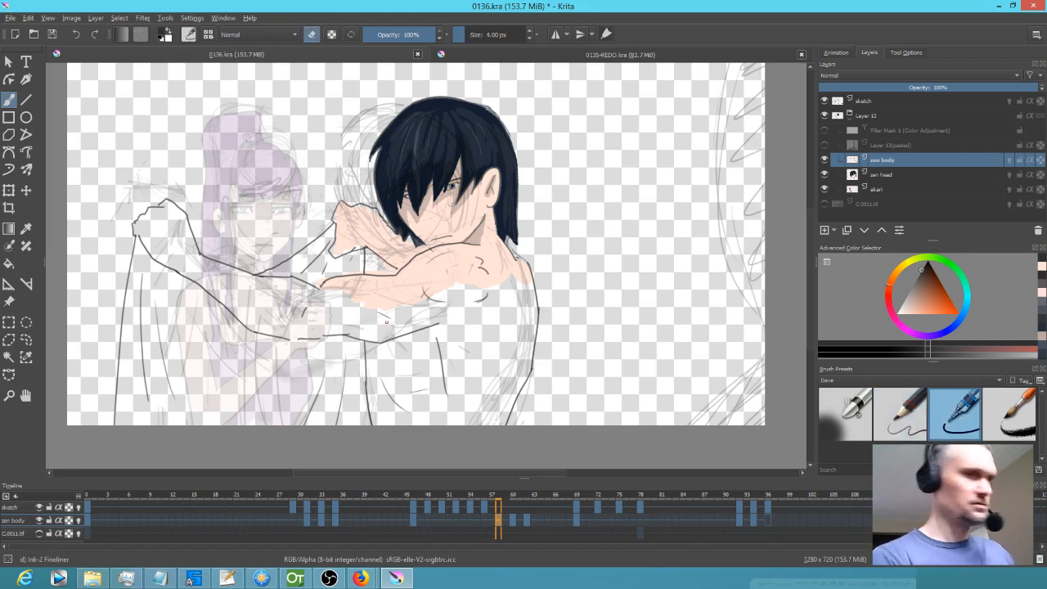
mouse_move(340, 365)
mouse_down()
mouse_move(371, 365)
mouse_move(337, 421)
mouse_up()
drag(323, 372, 306, 421)
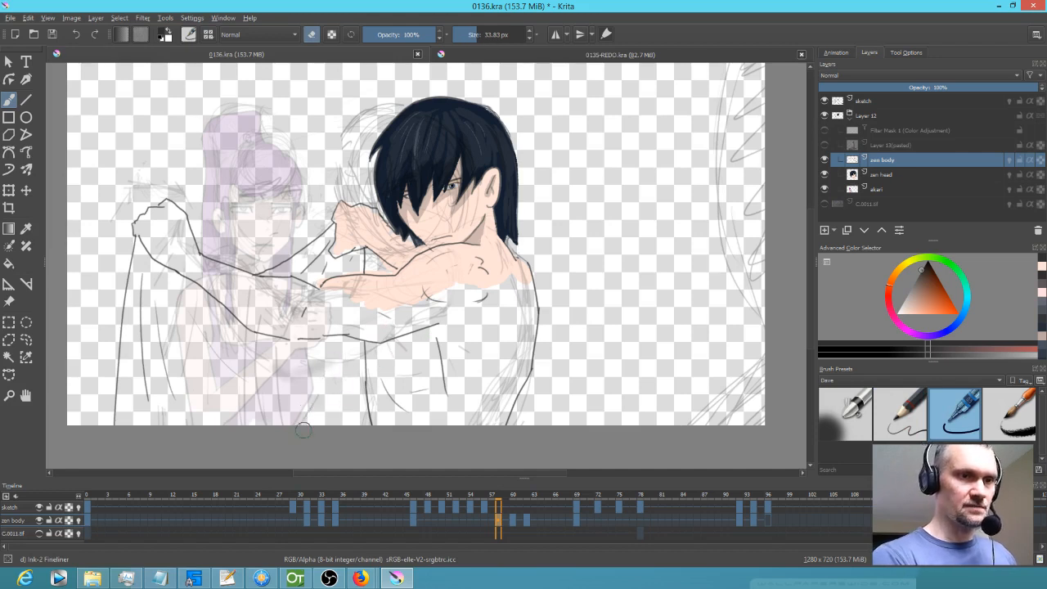
mouse_move(162, 312)
mouse_down()
mouse_move(166, 398)
mouse_move(131, 248)
mouse_up()
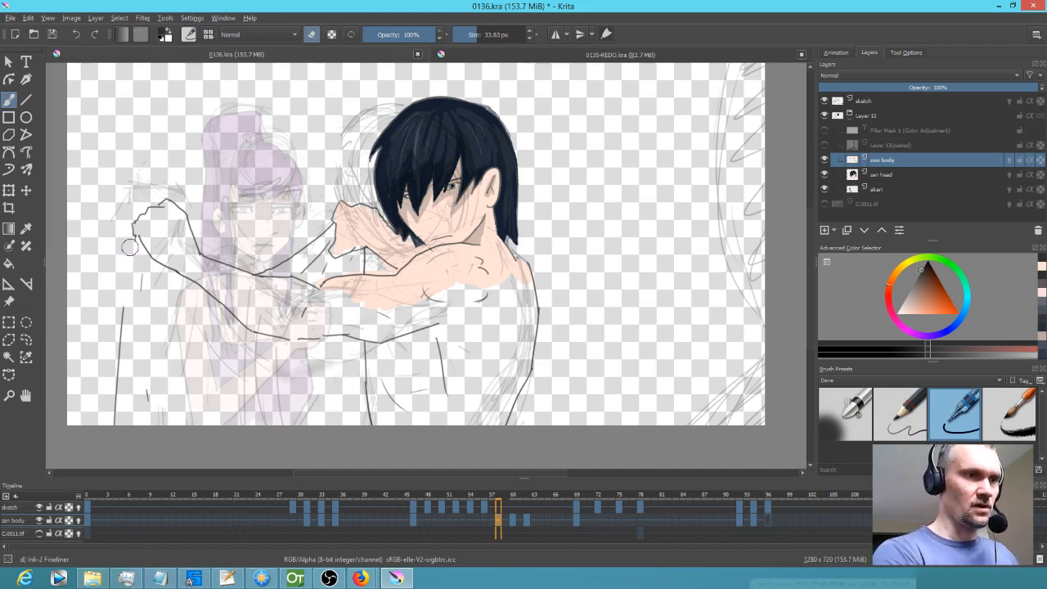
drag(123, 304, 121, 427)
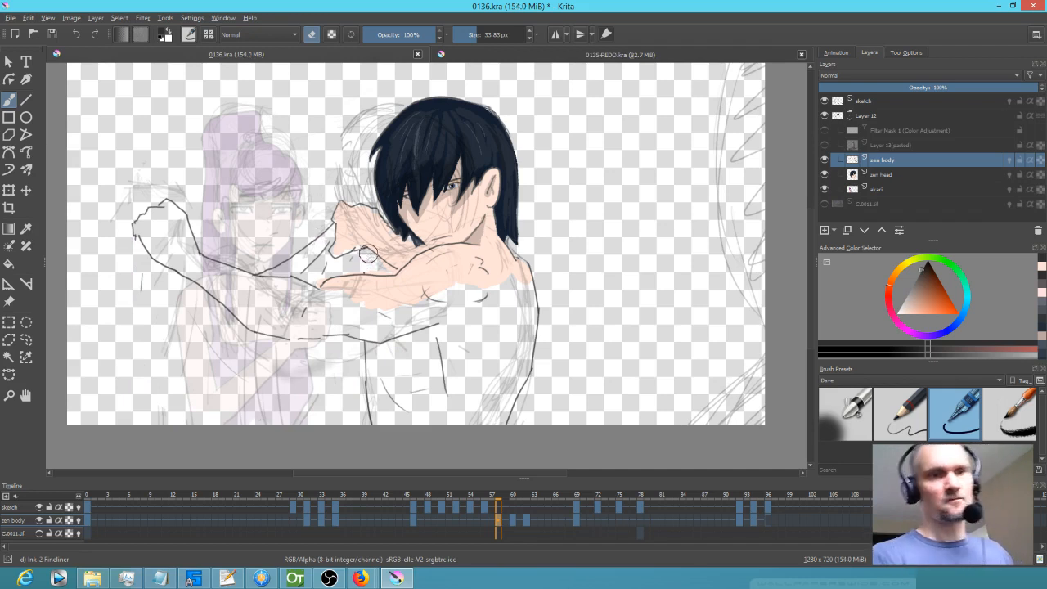
Replace the zen body keyframes at frames 60 and 62 with copies of the cloth-free frame 58.
click(515, 520)
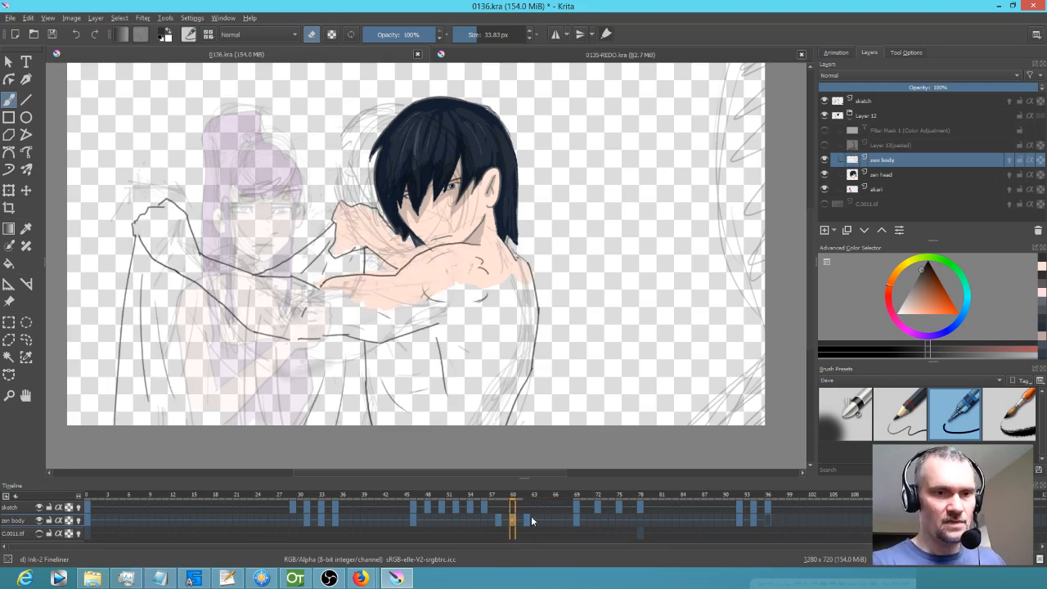
right_click(527, 522)
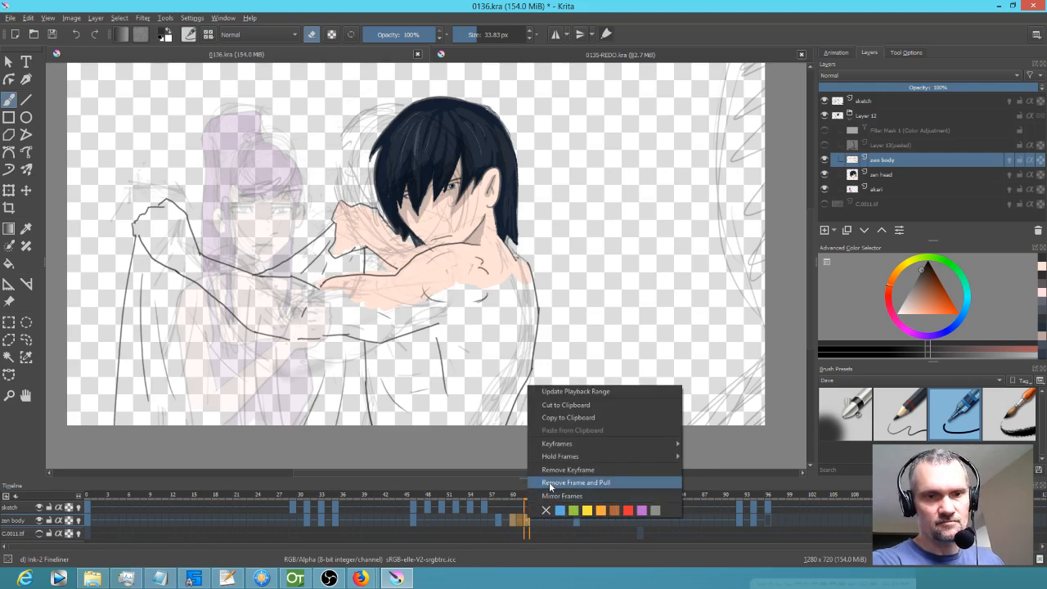
click(551, 484)
click(512, 524)
drag(516, 525, 527, 524)
click(496, 522)
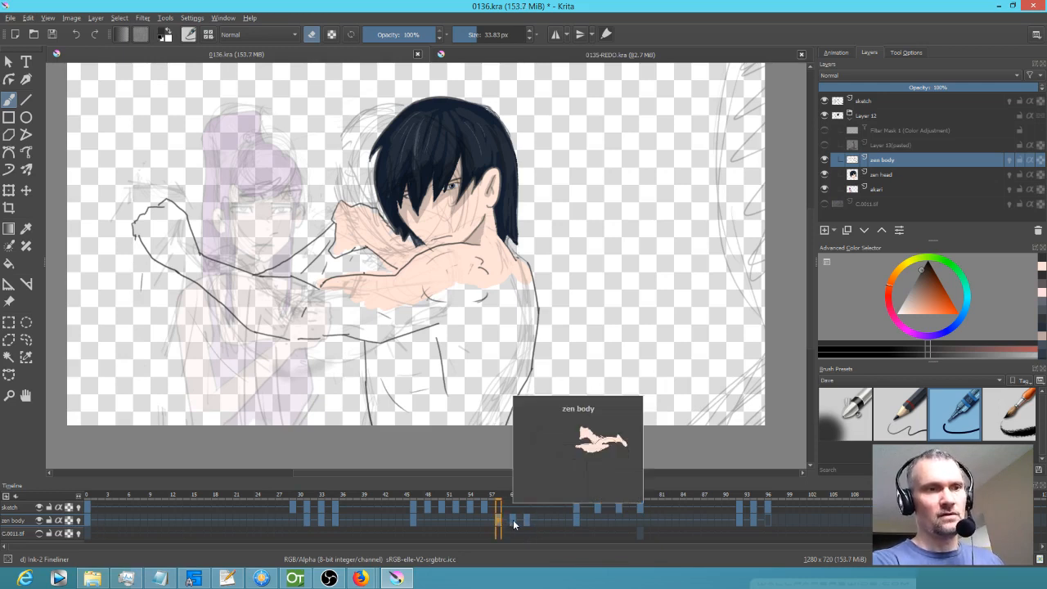
Compare the zen body poses at frames 46, 58 and 60, and switch back to the Pencil-2 brush.
click(513, 523)
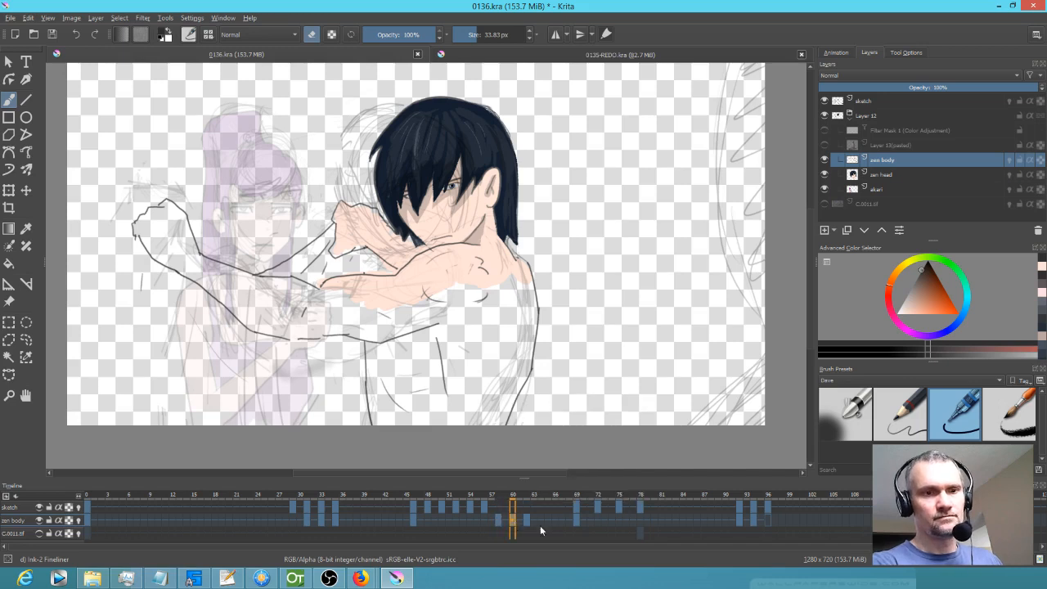
click(414, 519)
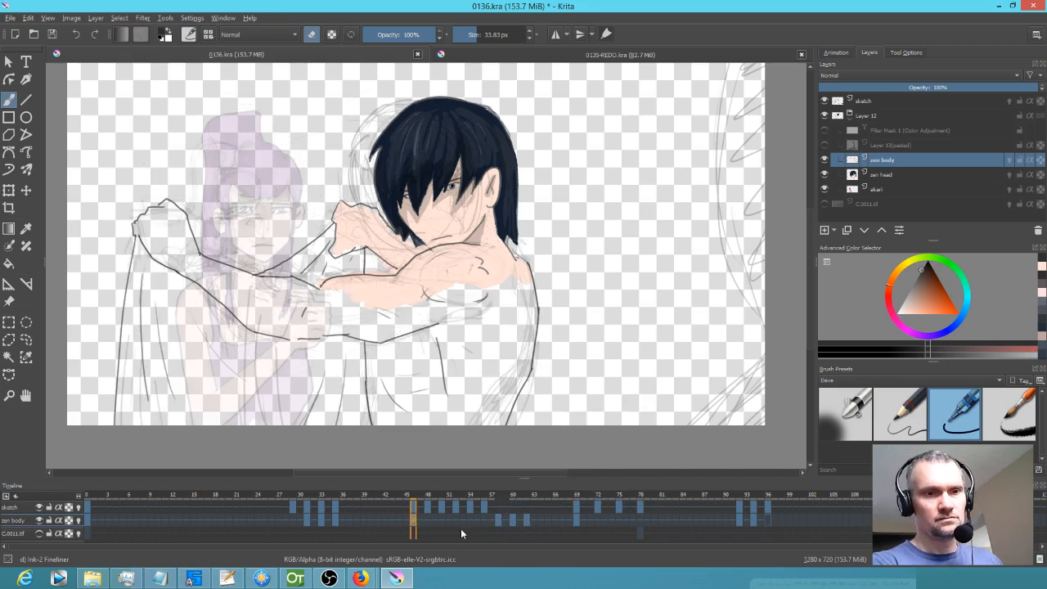
click(499, 519)
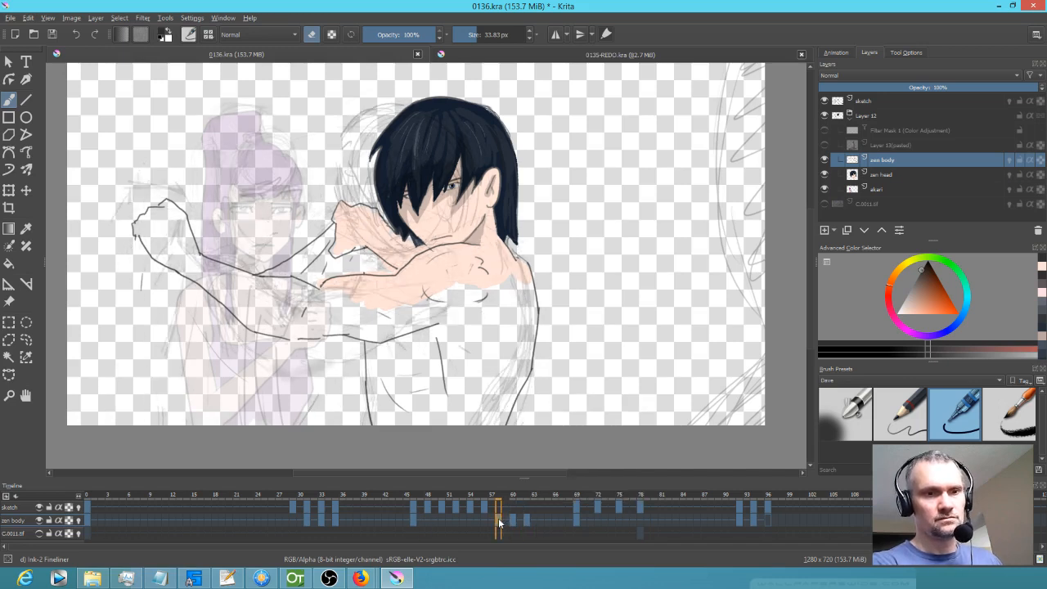
click(905, 418)
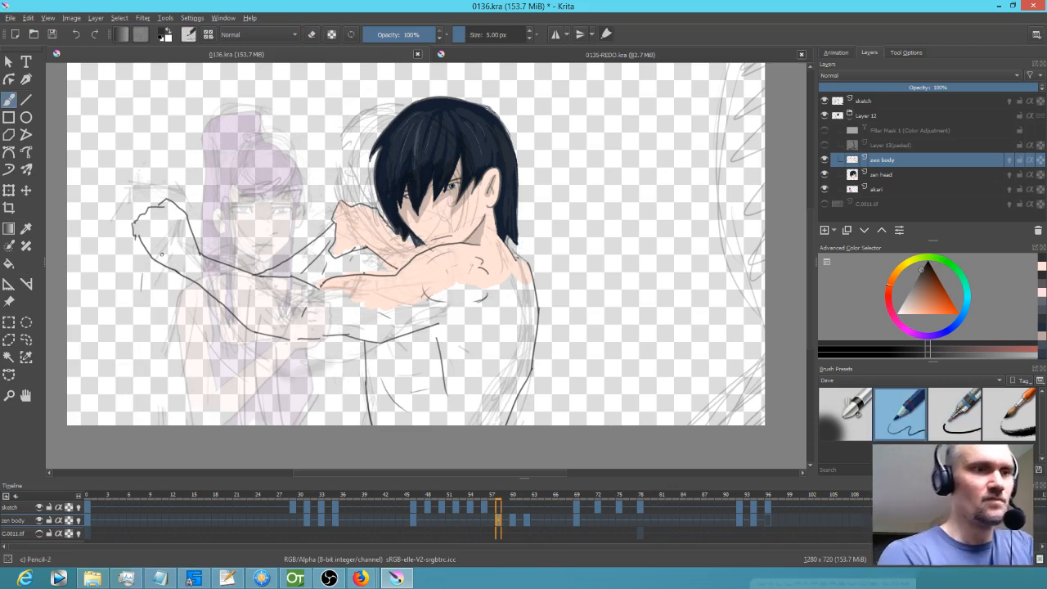
key(ctrl+Left)
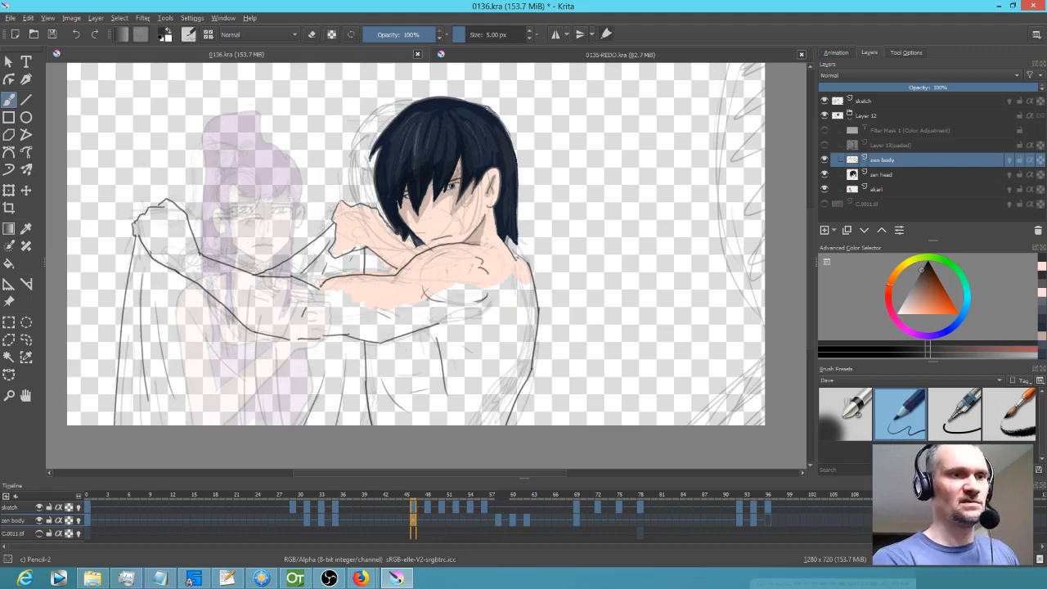
Draw the outer edge of the falling cloth below the outstretched fist on frames 58, 60 and 62, shifting its shape in each.
key(ctrl+Right)
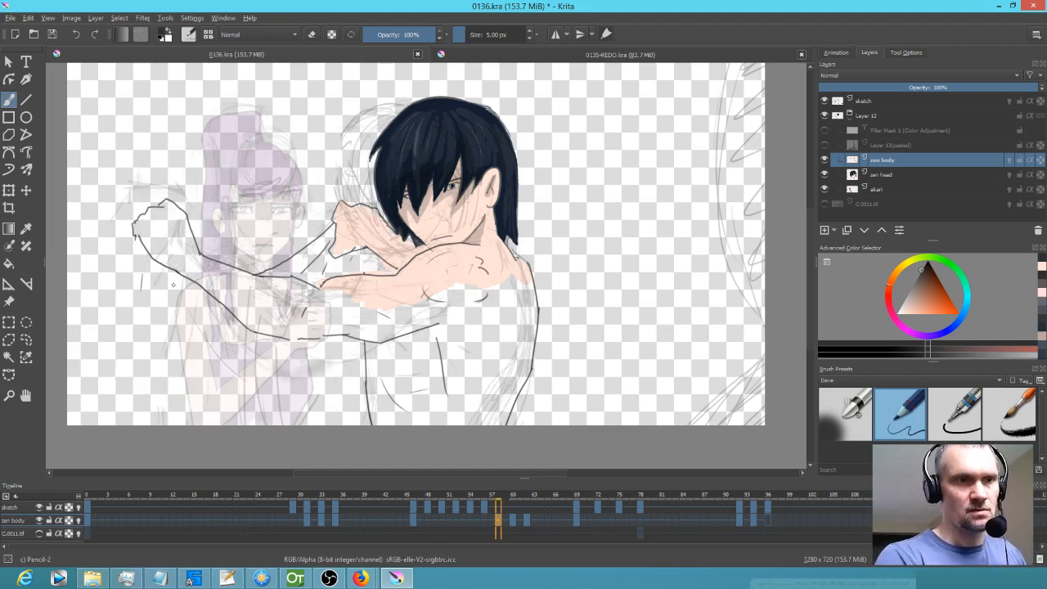
key(ctrl+Left)
key(ctrl+Right)
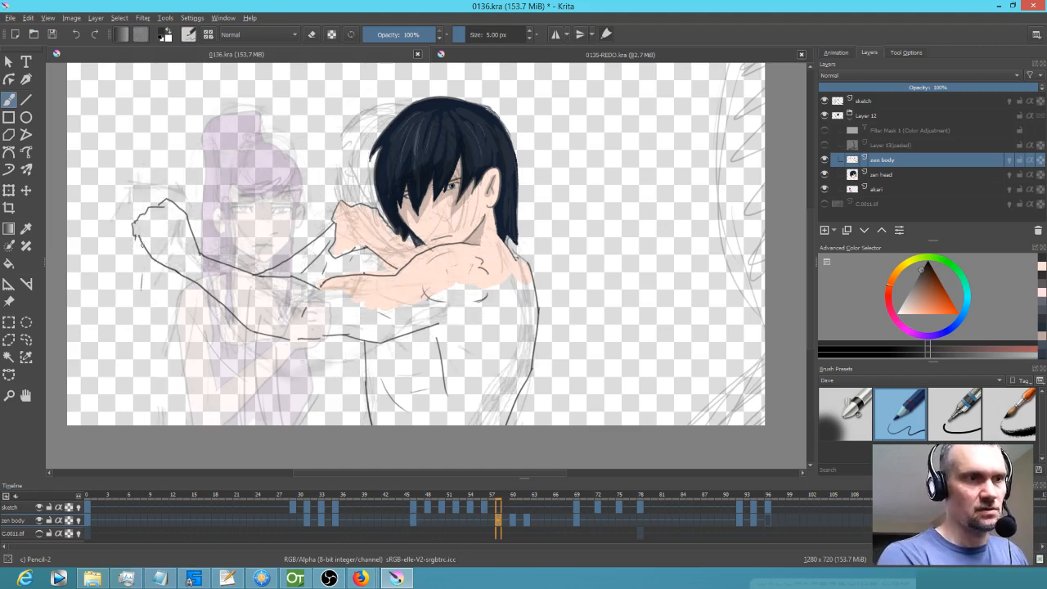
mouse_move(137, 237)
mouse_down()
mouse_move(103, 275)
mouse_move(112, 426)
mouse_up()
key(ctrl+Right)
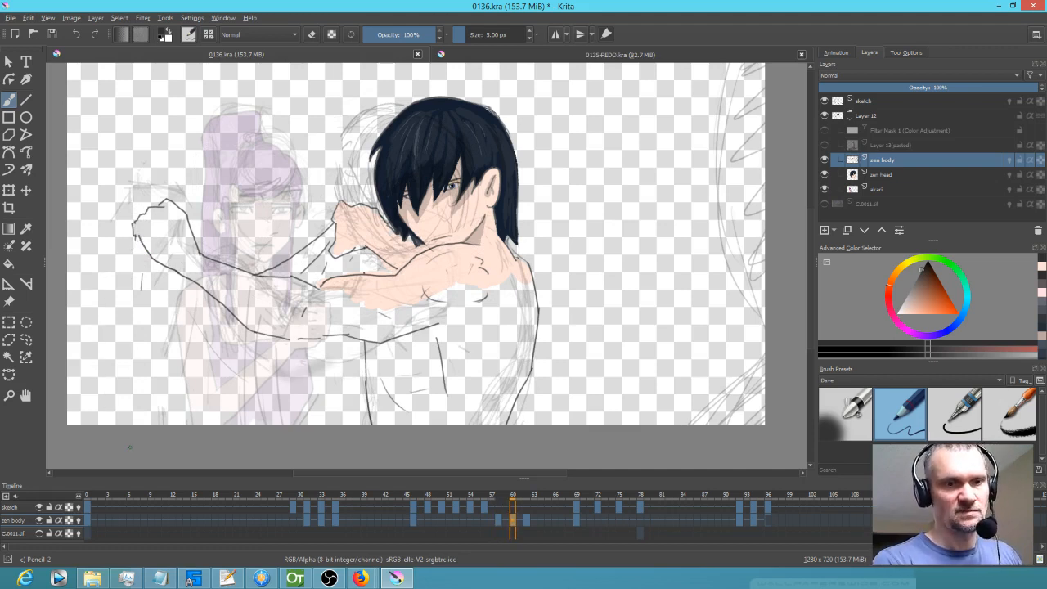
mouse_move(137, 237)
mouse_down()
mouse_move(157, 321)
mouse_move(162, 425)
mouse_up()
key(ctrl+Right)
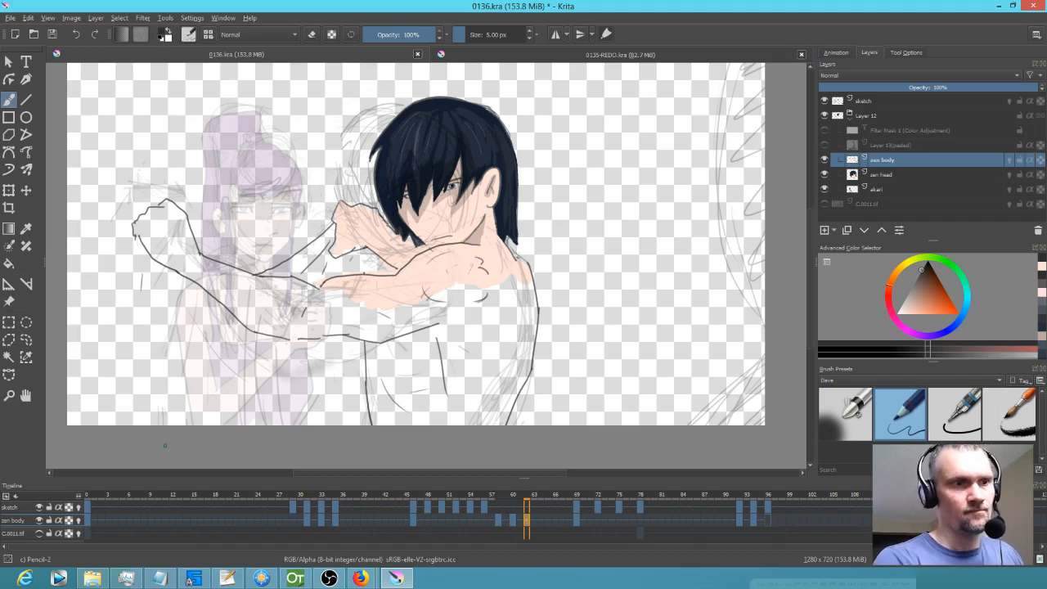
drag(134, 236, 154, 273)
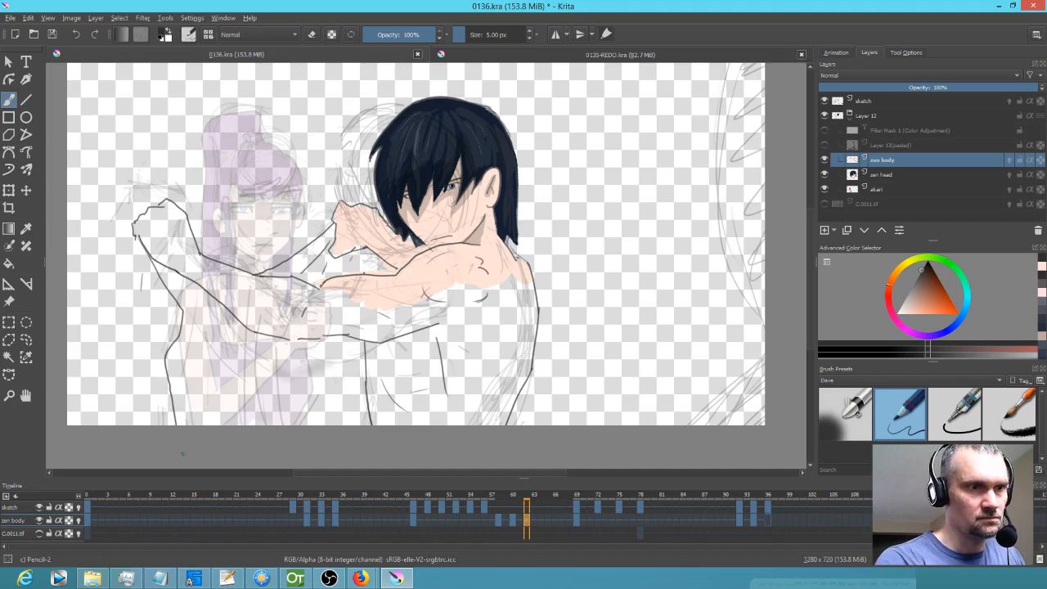
Compare the new cloth edges across the keyframes and draw the cloth's outer edge falling below the forearm on frame 69.
key(ctrl+Left)
key(ctrl+Left)
key(ctrl+Left)
key(ctrl+Right)
key(ctrl+Right)
key(ctrl+Right)
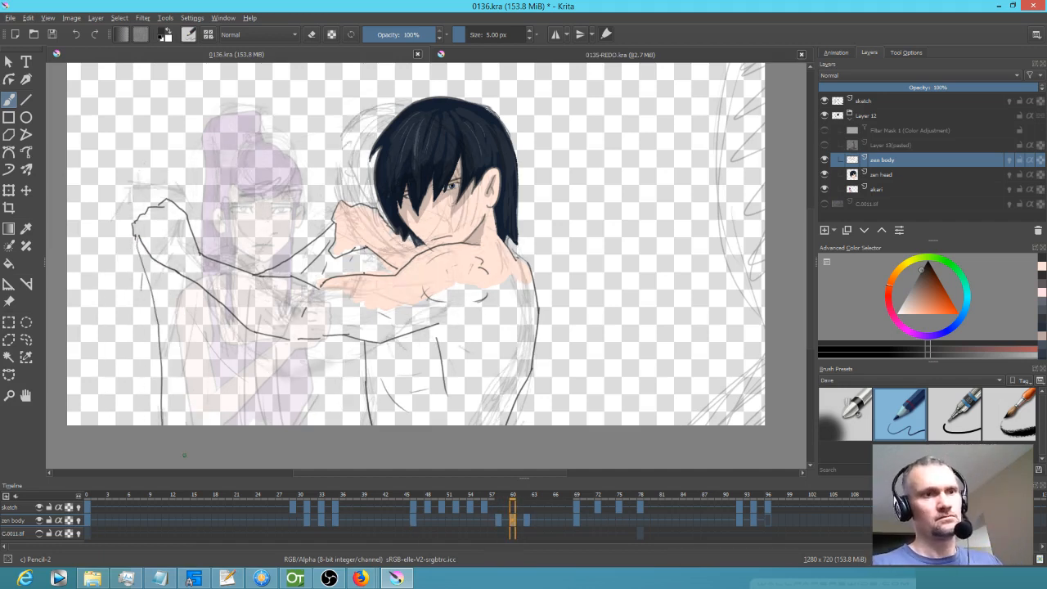
key(ctrl+Right)
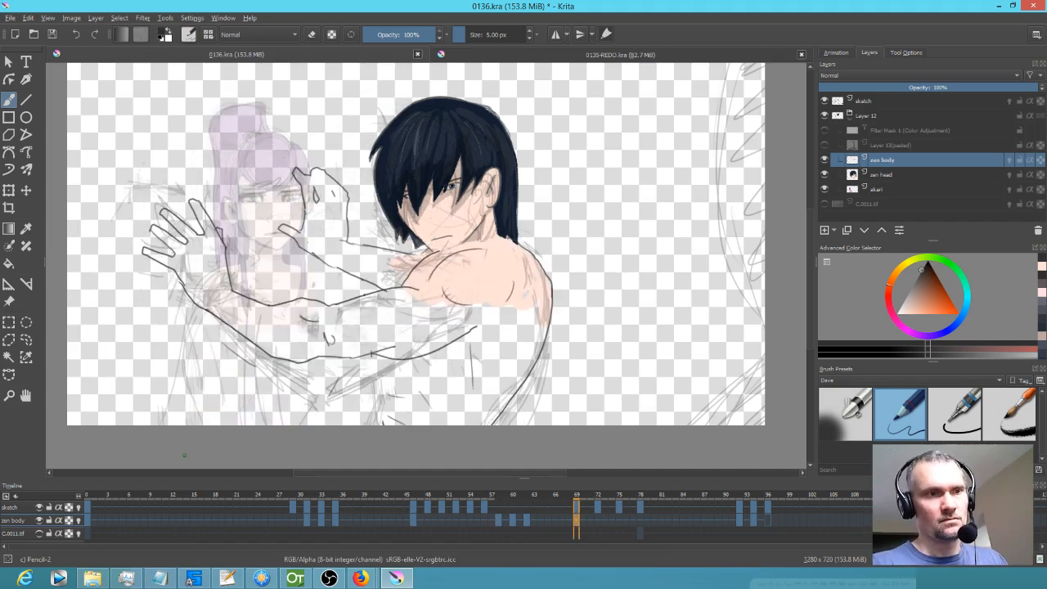
drag(194, 308, 166, 425)
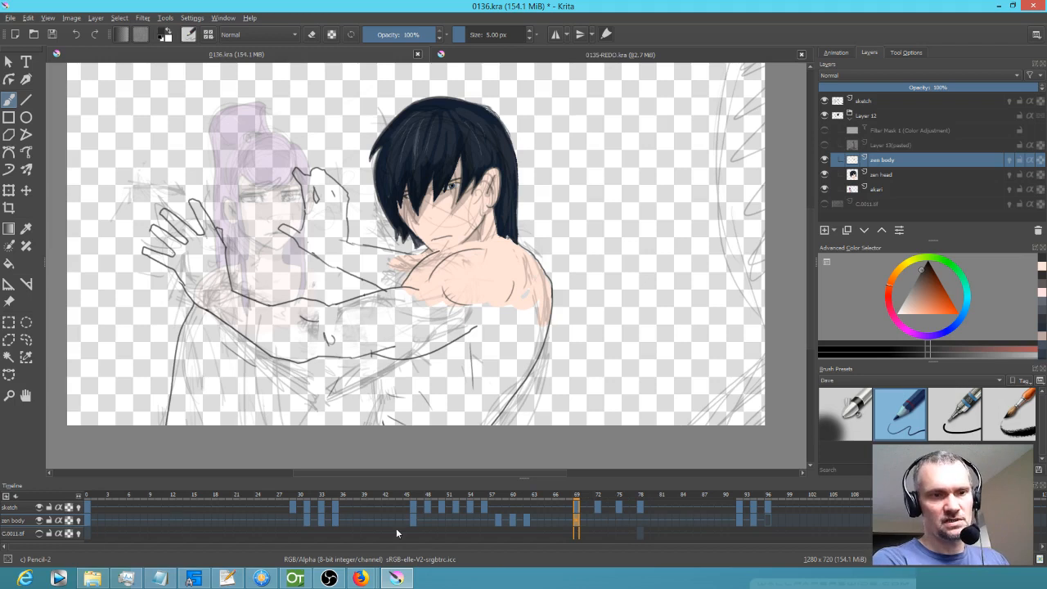
Add inner fold lines to the hanging cloth on frames 58 and 60 of the zen body layer.
drag(403, 496, 413, 468)
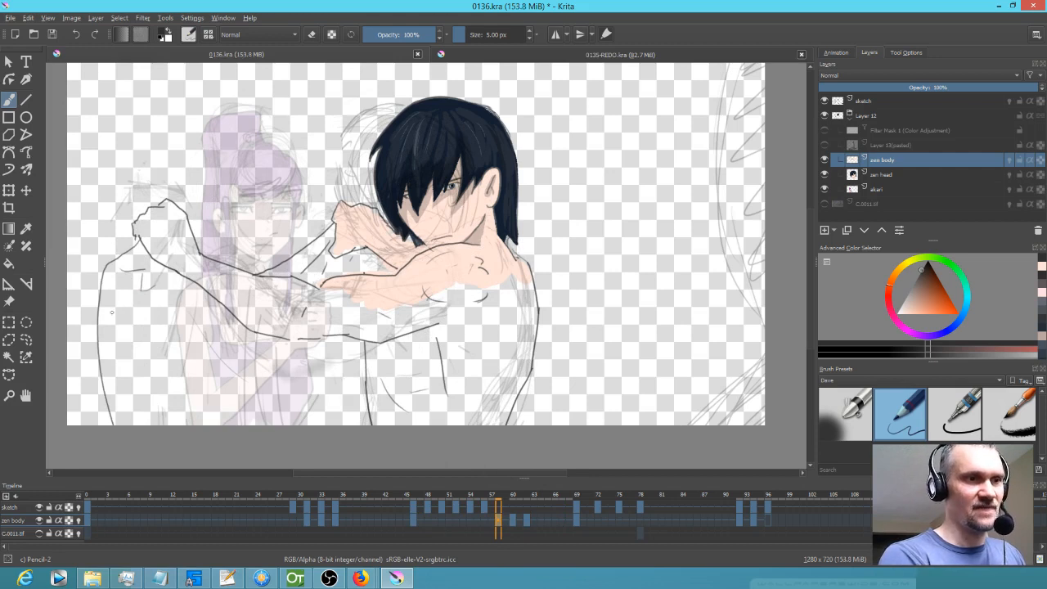
key(Right)
key(Right)
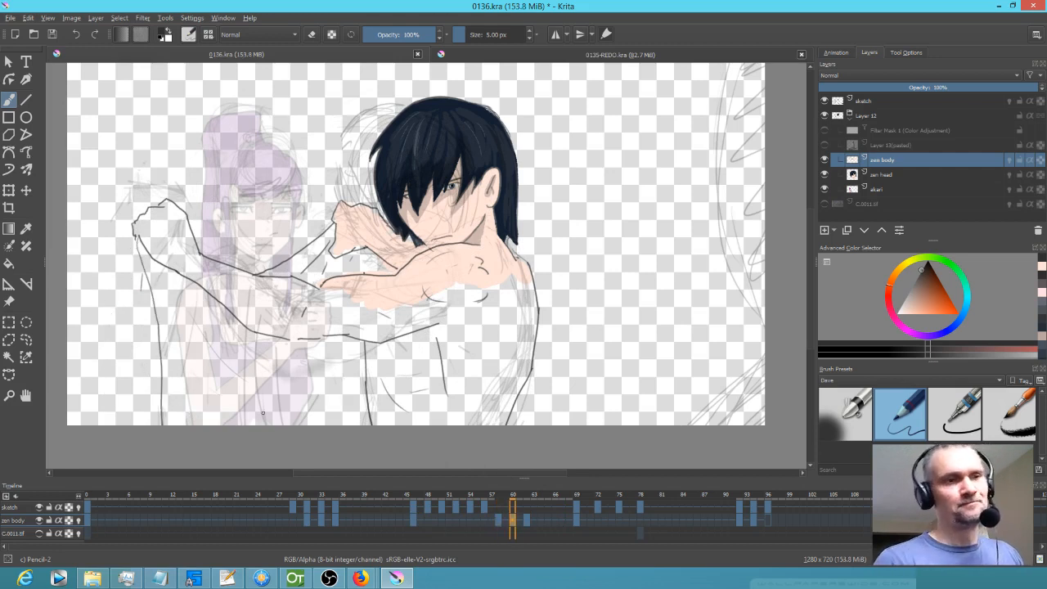
drag(172, 300, 211, 374)
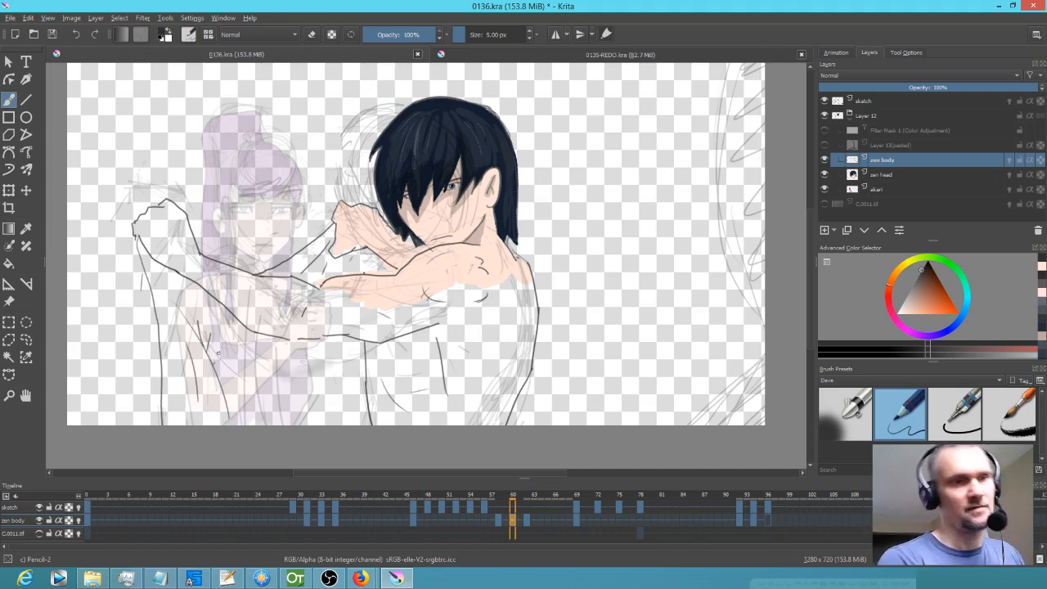
Check the cloth against the neighbouring keyframes and draw short fold lines beneath the forearm on frame 62.
key(Left)
key(Left)
key(Right)
key(Right)
key(Right)
key(Right)
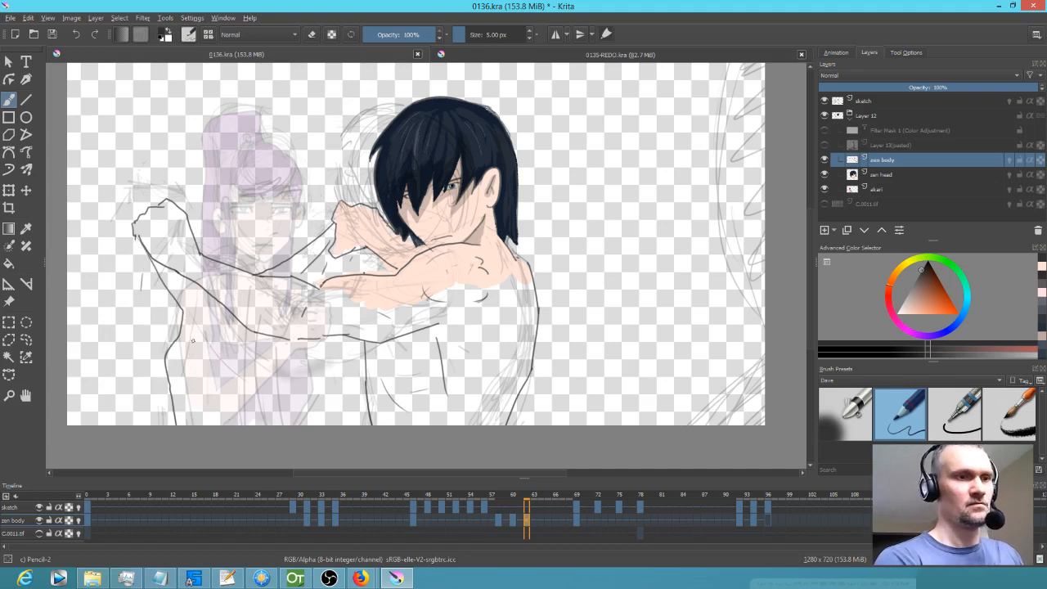
drag(194, 340, 210, 336)
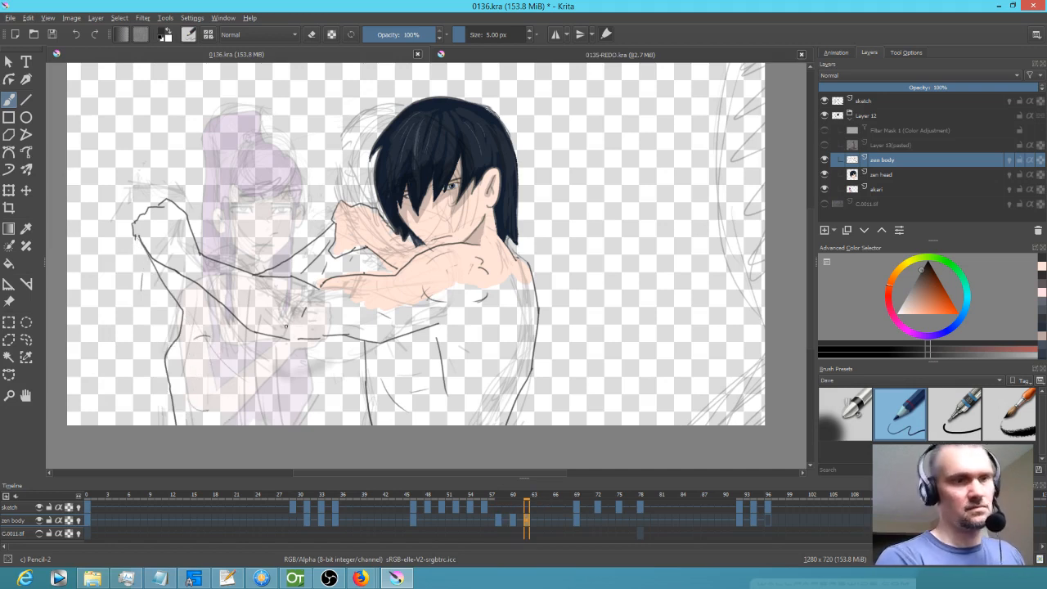
drag(186, 286, 193, 327)
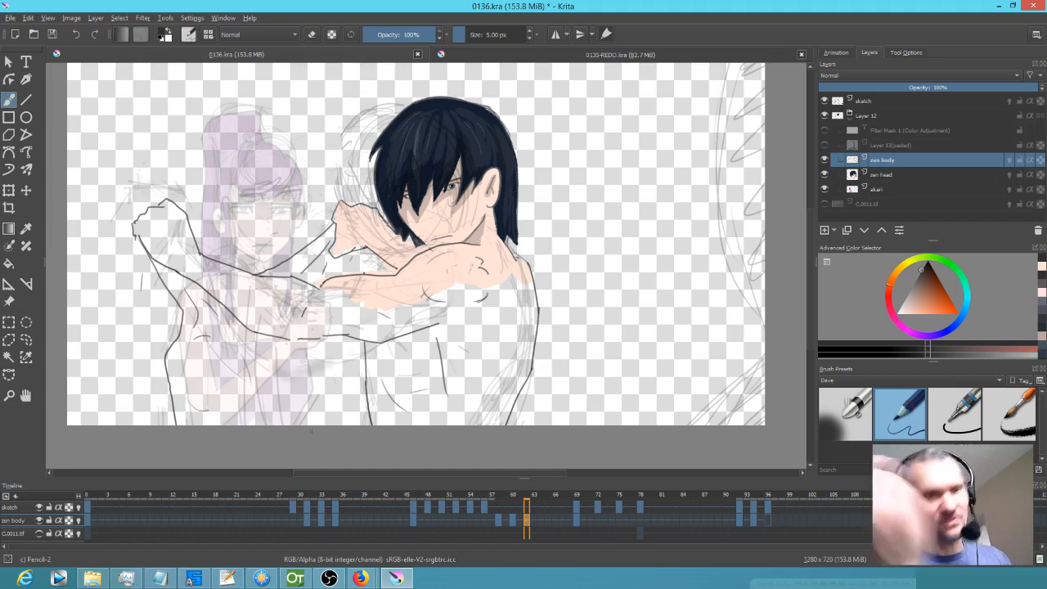
Flip between the keyframes and draw the inner part of the cloth hanging beside the torso on frames 58, 60 and 62.
key(Left)
key(Left)
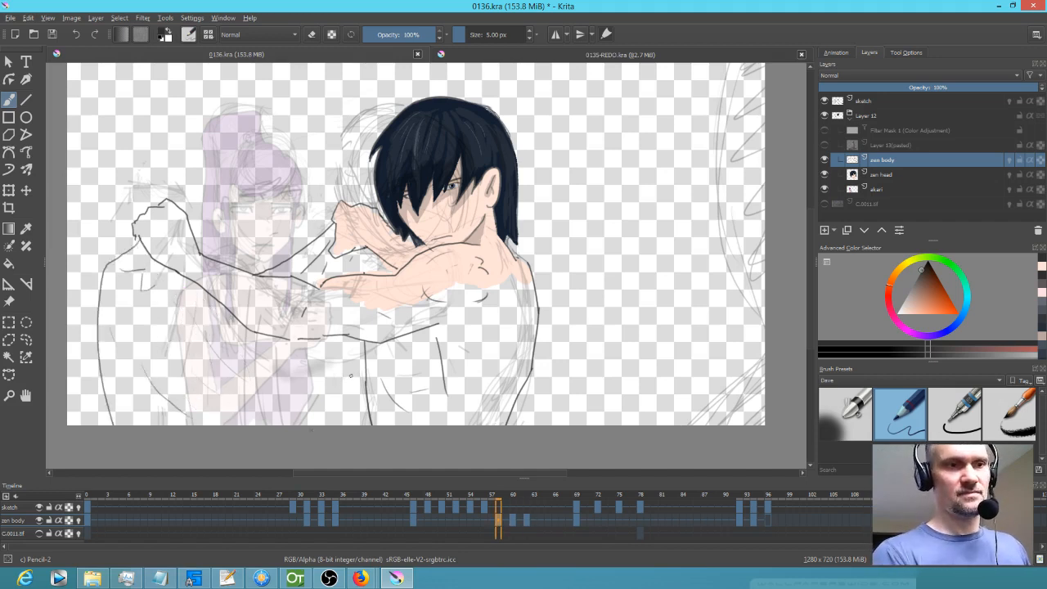
key(comma)
key(period)
key(period)
key(comma)
key(comma)
key(period)
drag(334, 346, 328, 403)
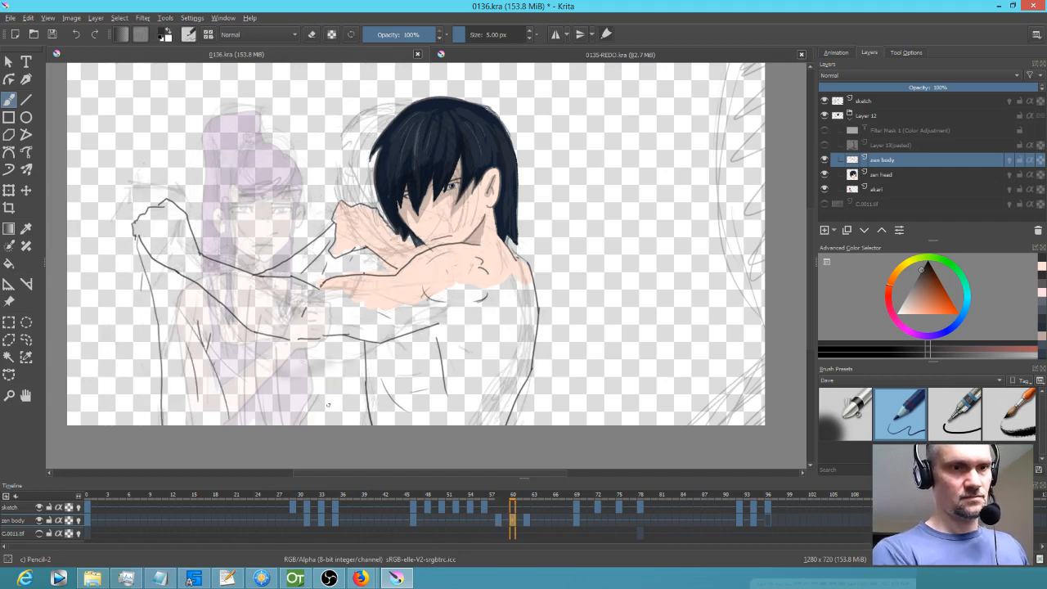
key(comma)
key(period)
key(period)
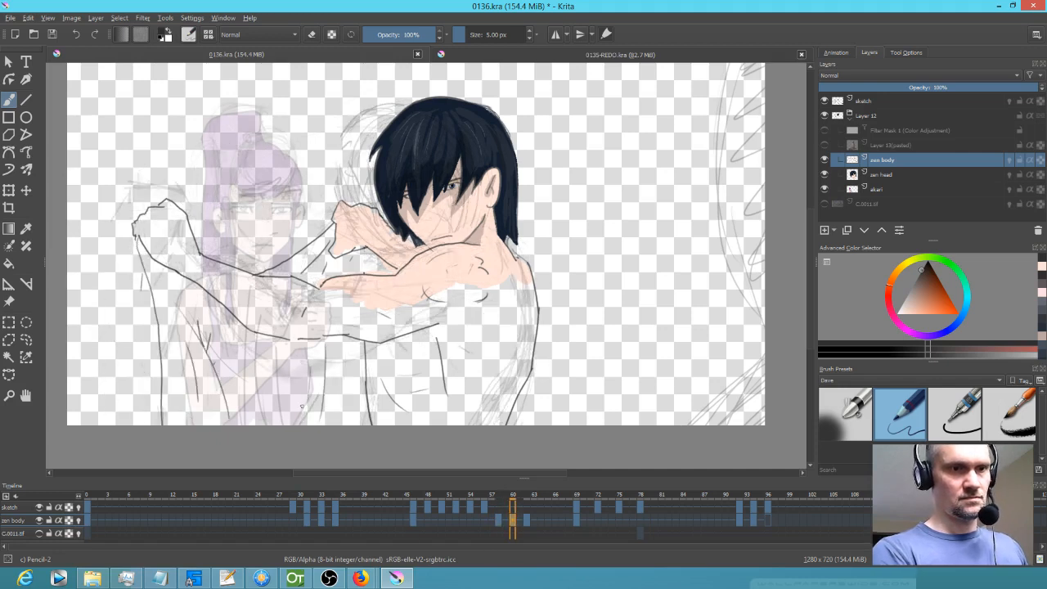
key(period)
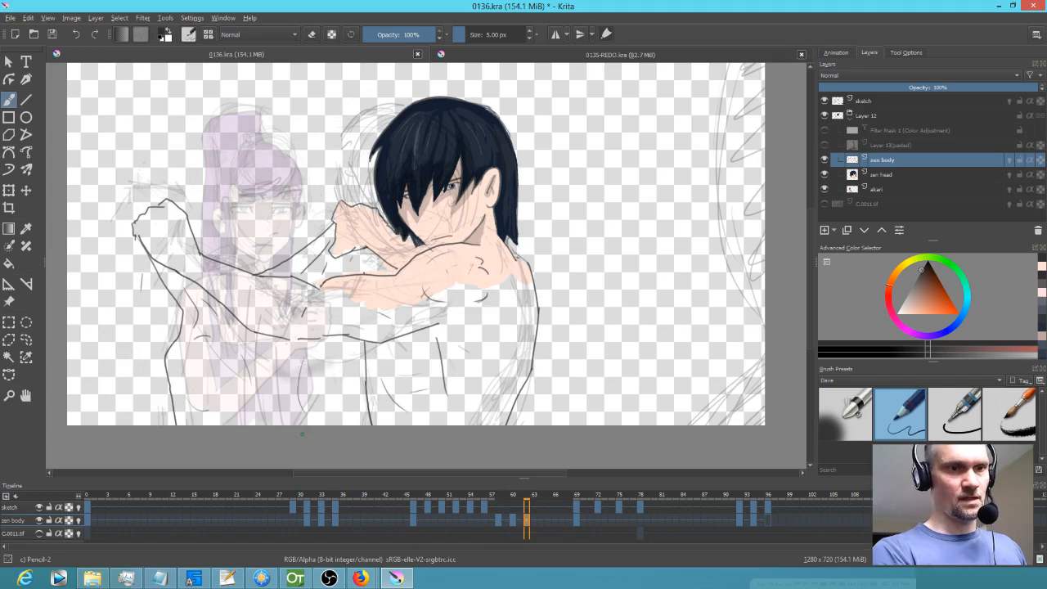
drag(302, 357, 296, 390)
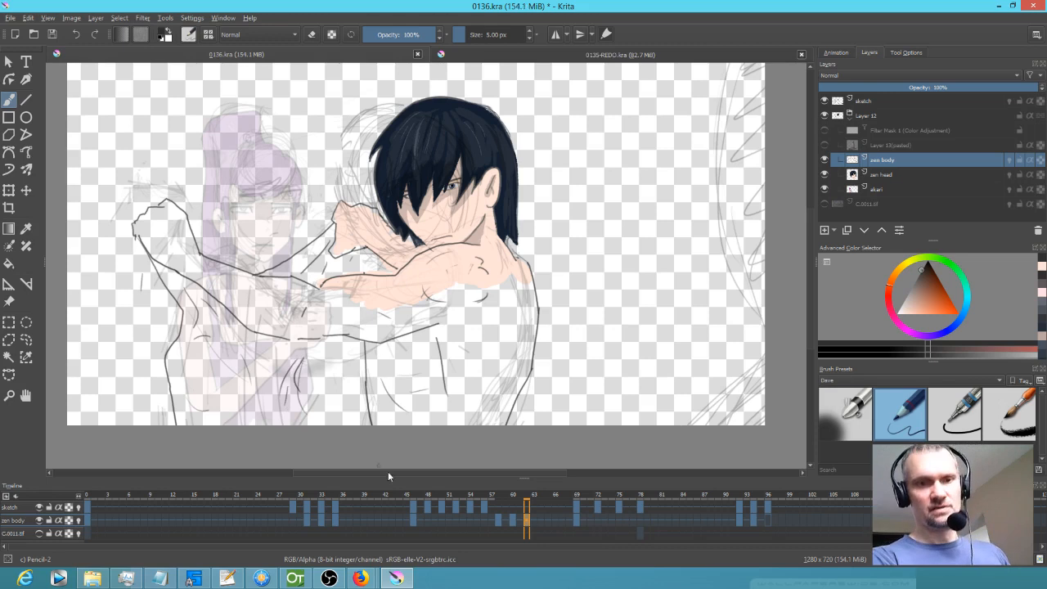
Draw the cloth's upper edge between the arms and its fold lines on frame 69, and hide the sketch layer.
click(575, 521)
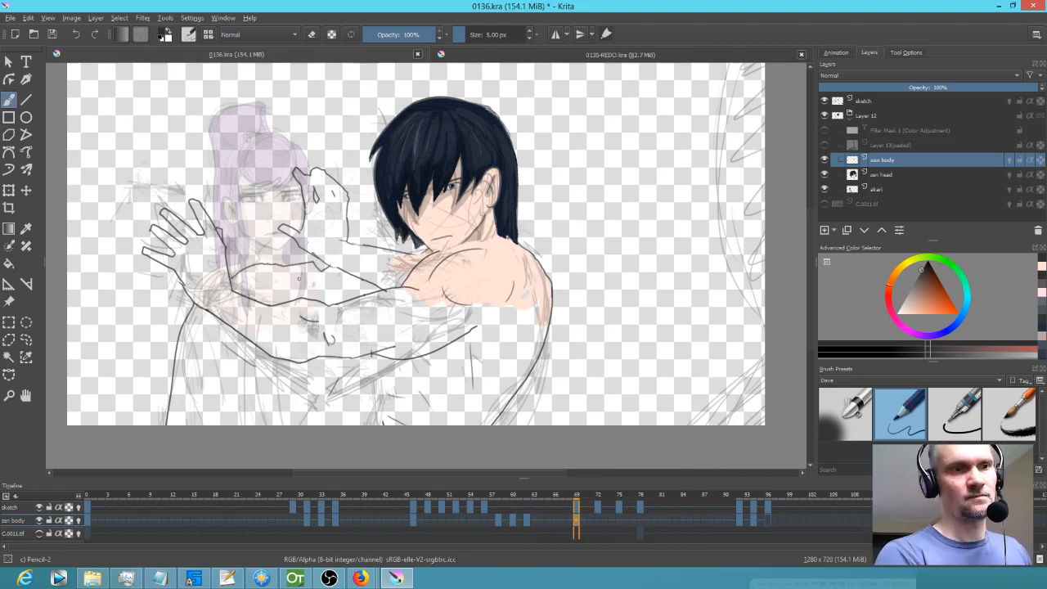
drag(222, 365, 256, 419)
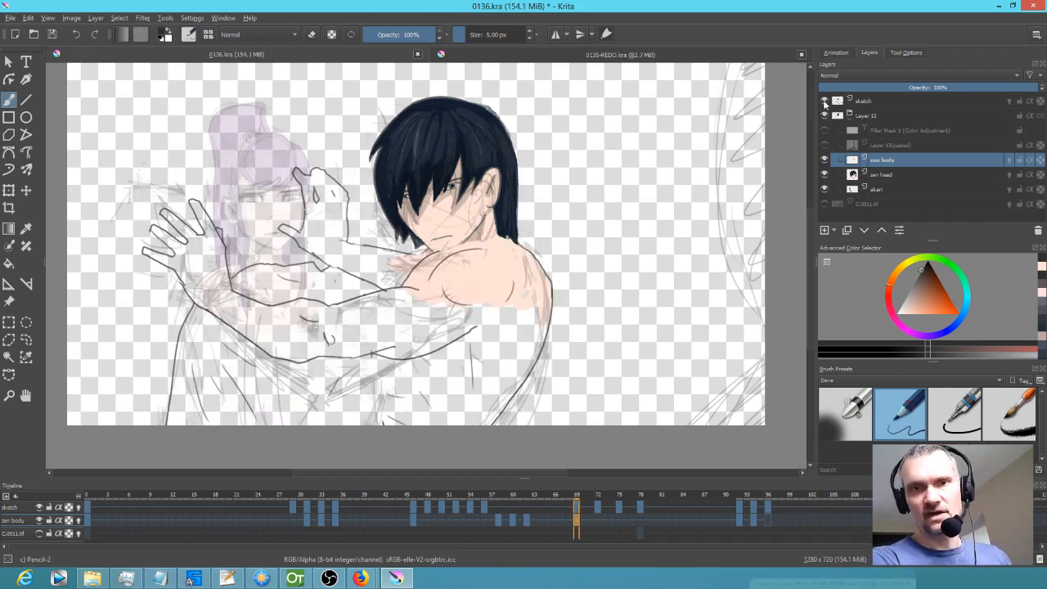
click(825, 101)
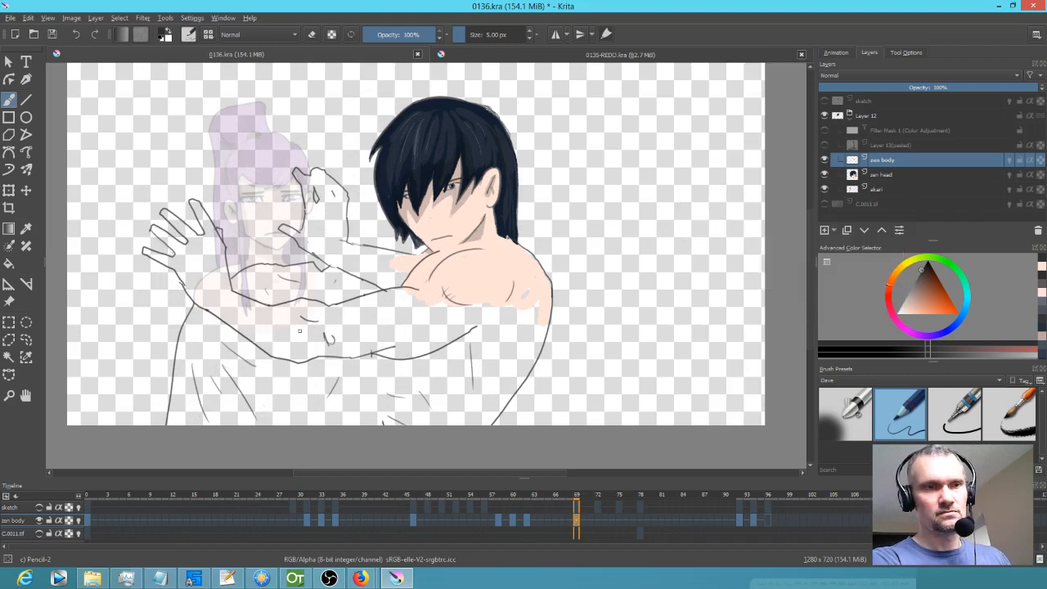
Save the file and play back the zen body line art from frame 25 to check the timing.
click(54, 39)
key(space)
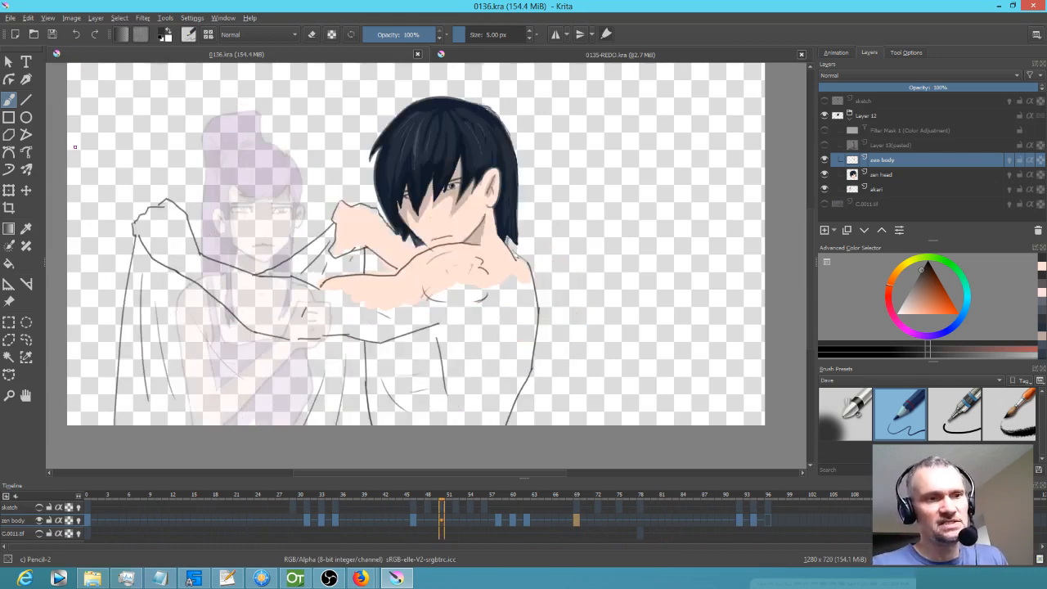
key(space)
click(267, 498)
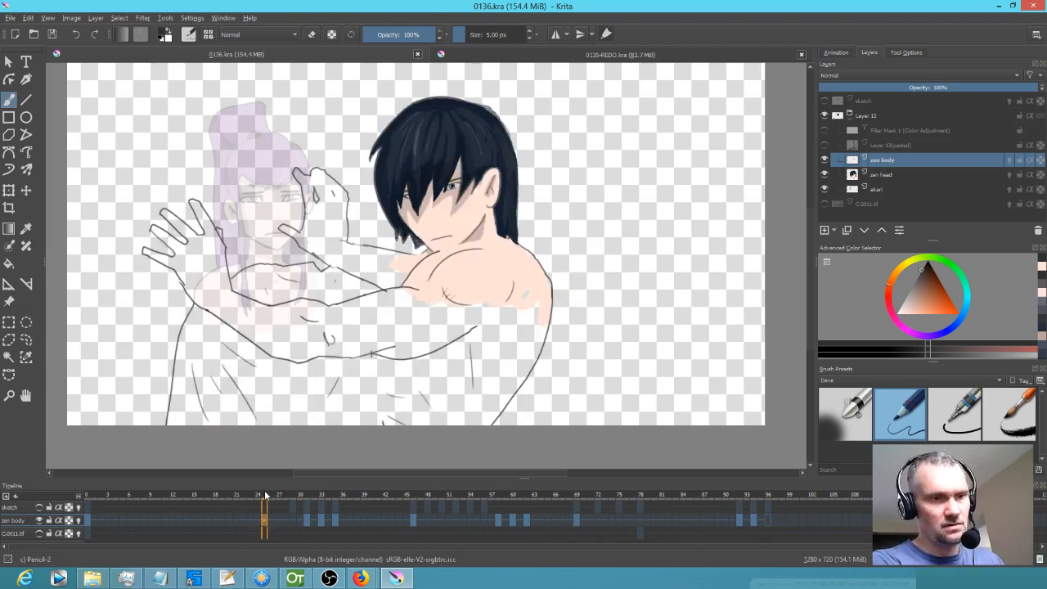
key(space)
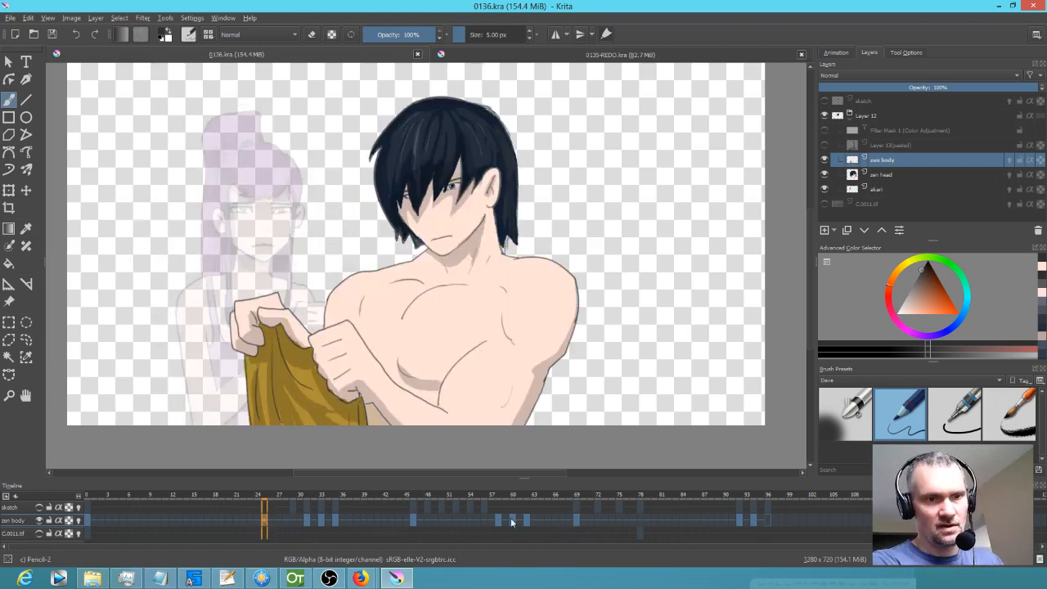
key(space)
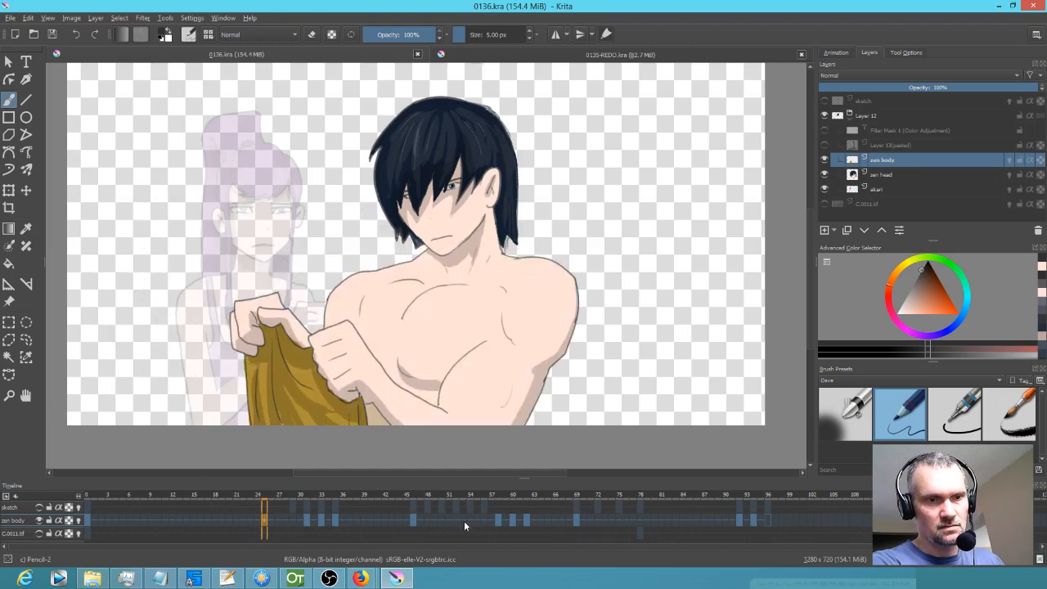
key(space)
key(space)
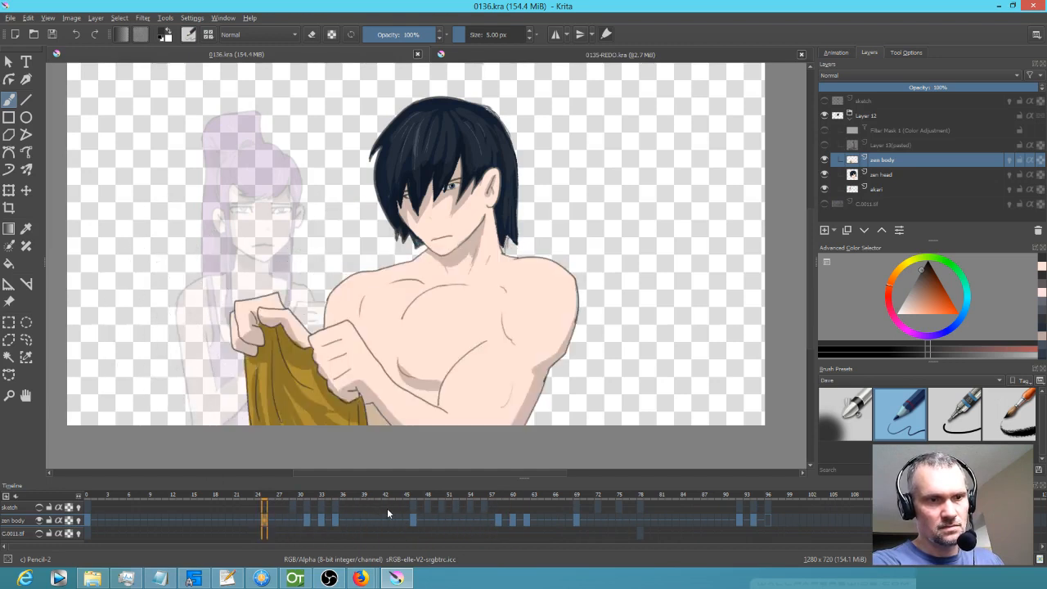
Move the zen body keyframe from frame 46 to frame 37 and play back the animation from frame 28.
click(414, 520)
drag(414, 518, 352, 527)
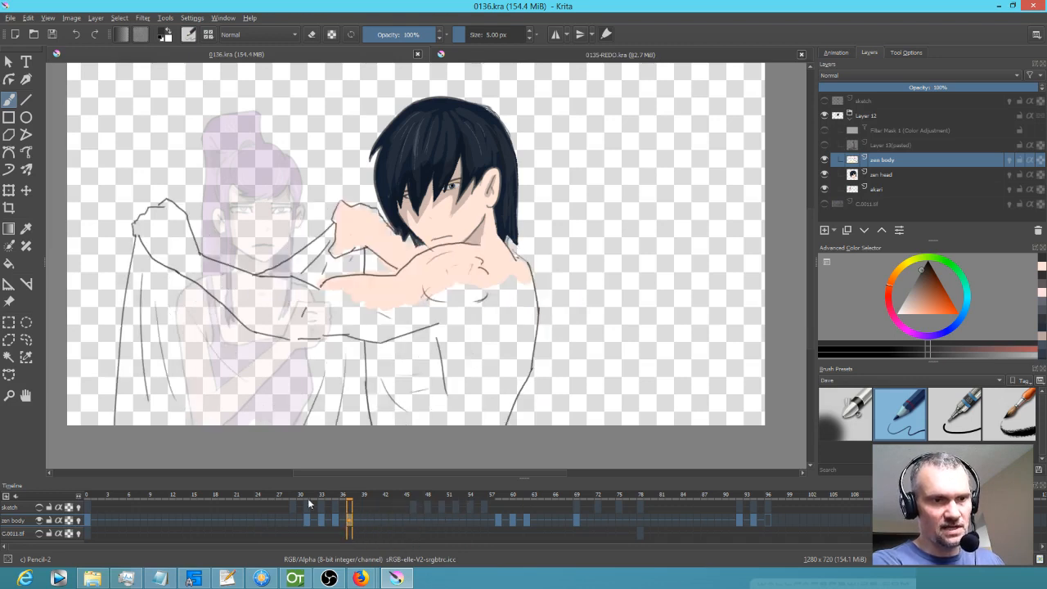
click(287, 494)
key(space)
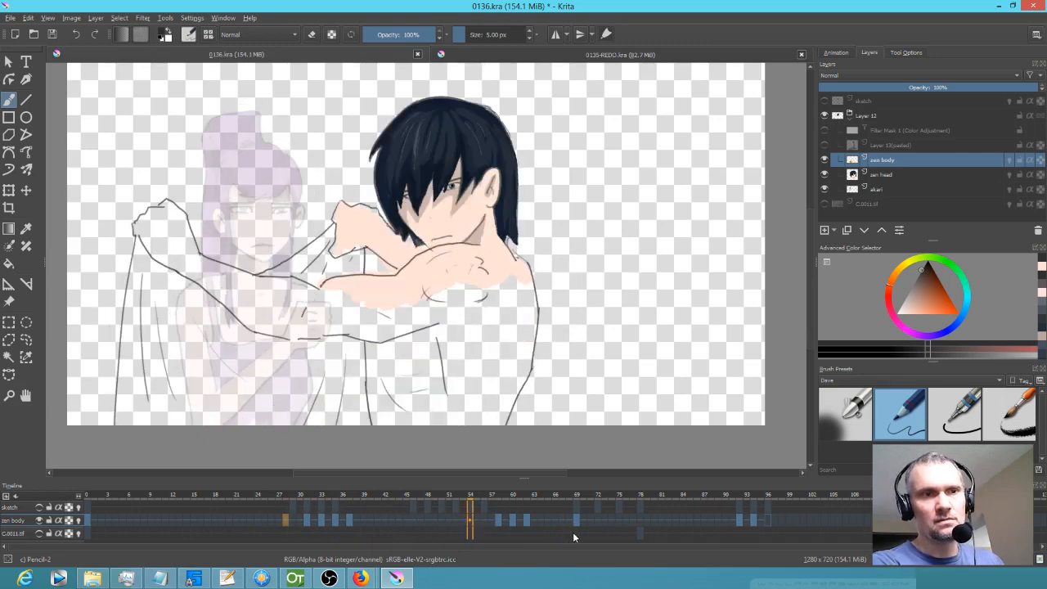
key(space)
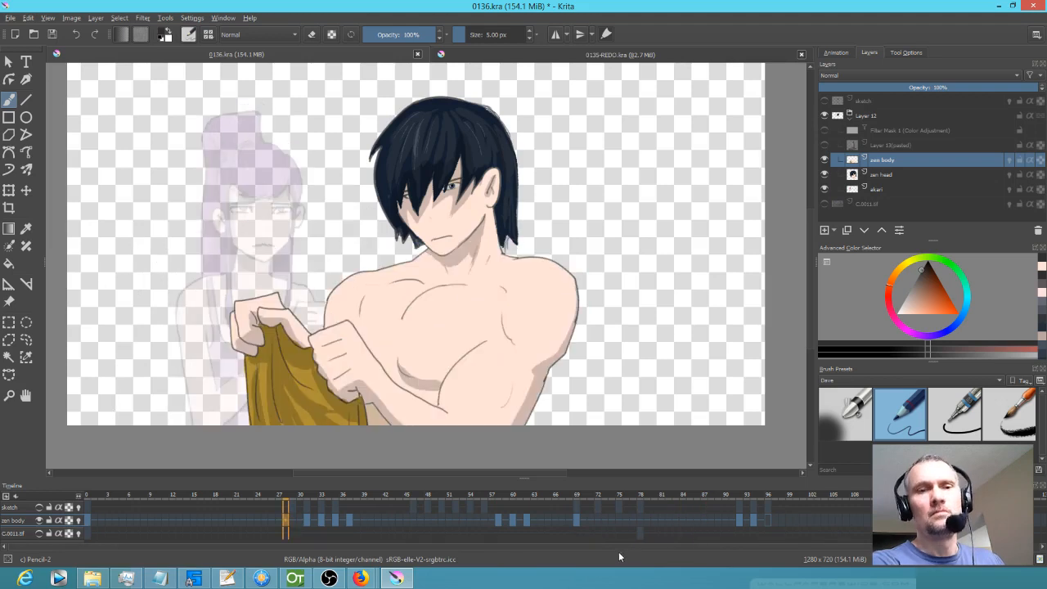
Move the zen body keyframe from frame 69 to frame 78 and play back the animation from frame 30.
click(576, 517)
drag(578, 520, 640, 523)
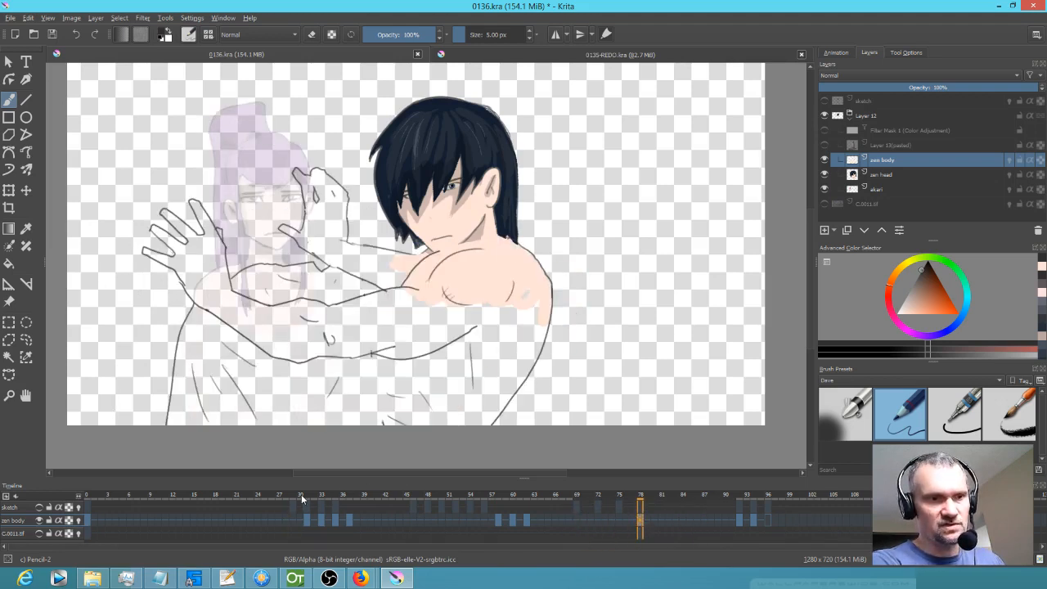
click(301, 494)
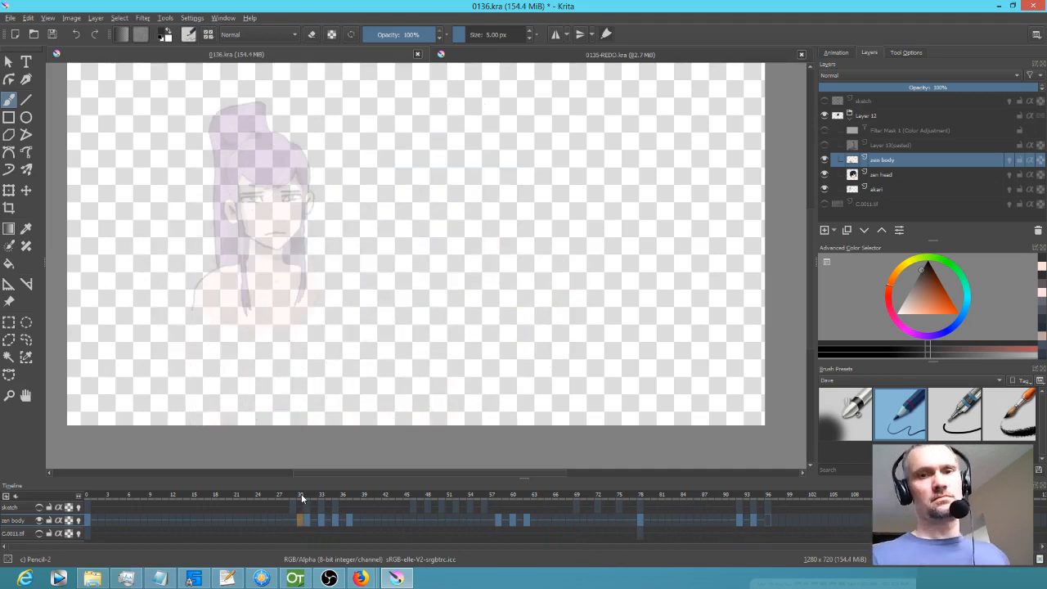
key(space)
Add a new paint layer directly above the akari layer and name it blanket.
click(735, 495)
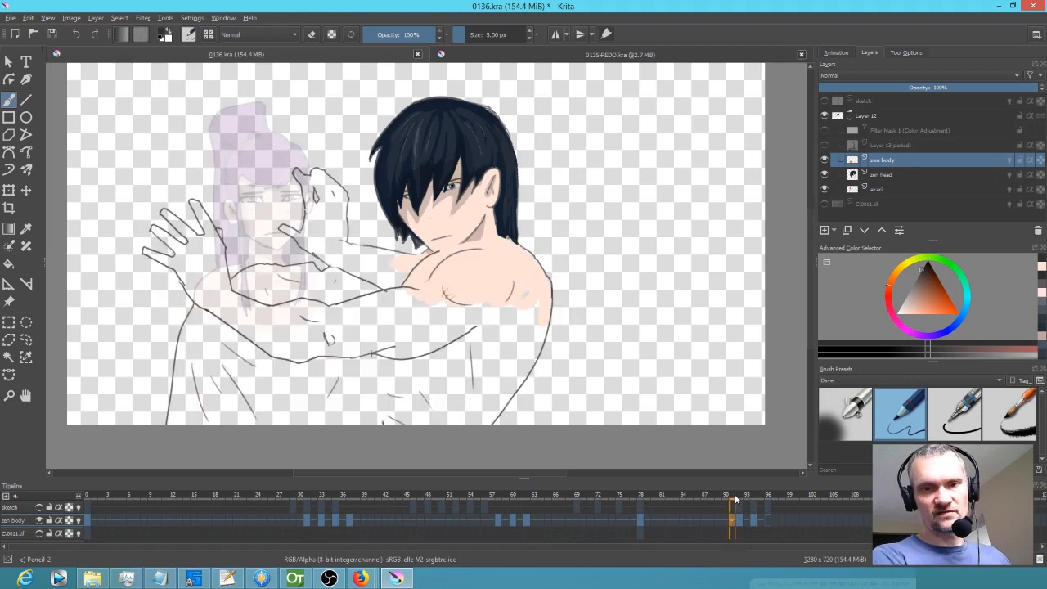
mouse_move(745, 497)
mouse_down()
mouse_move(769, 494)
mouse_move(638, 494)
mouse_move(432, 465)
mouse_move(379, 465)
mouse_move(753, 496)
mouse_move(57, 465)
mouse_up()
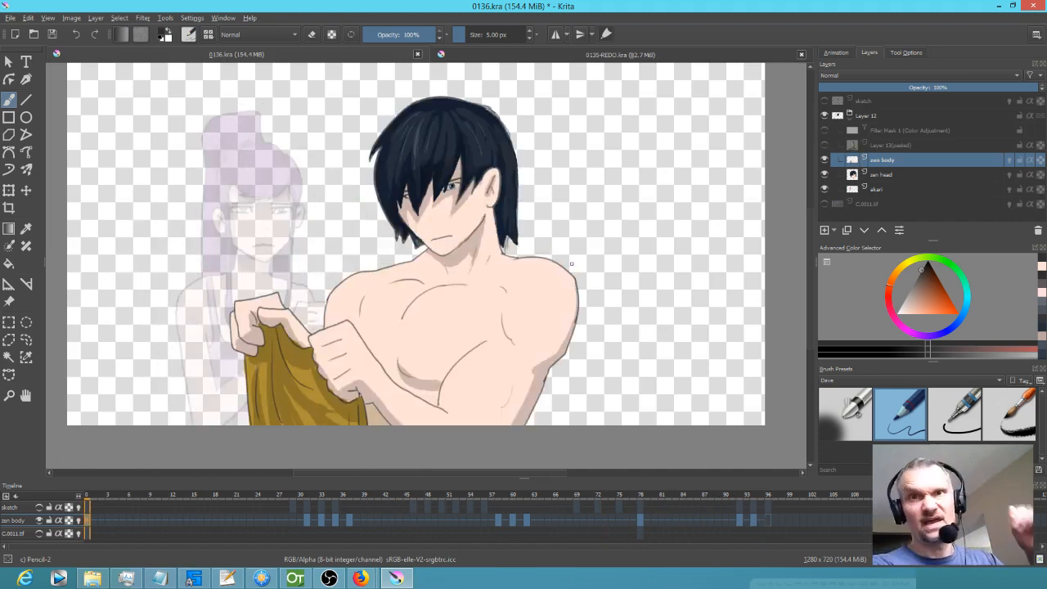
click(895, 189)
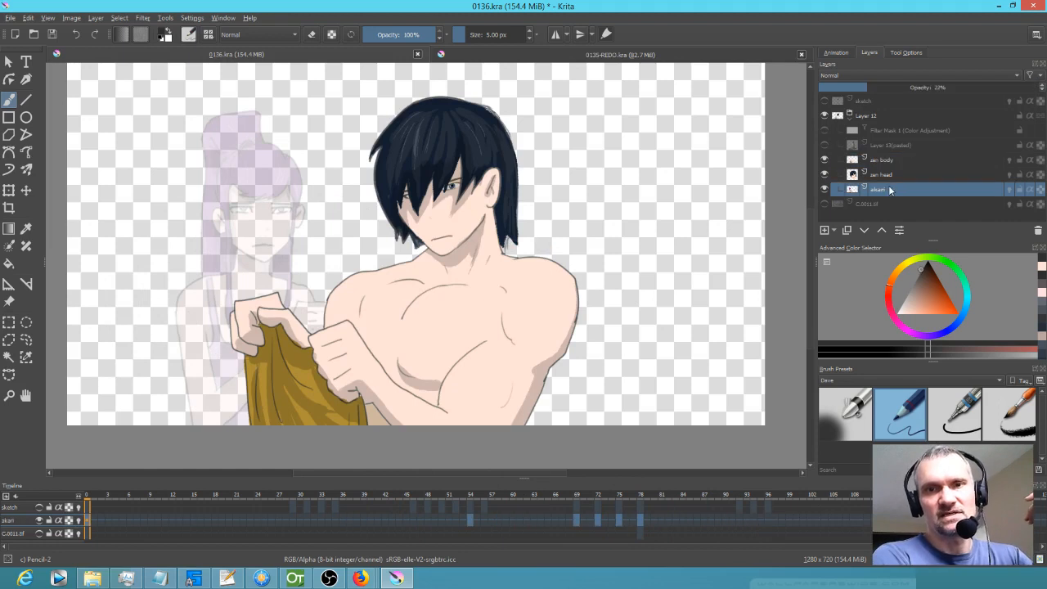
click(825, 230)
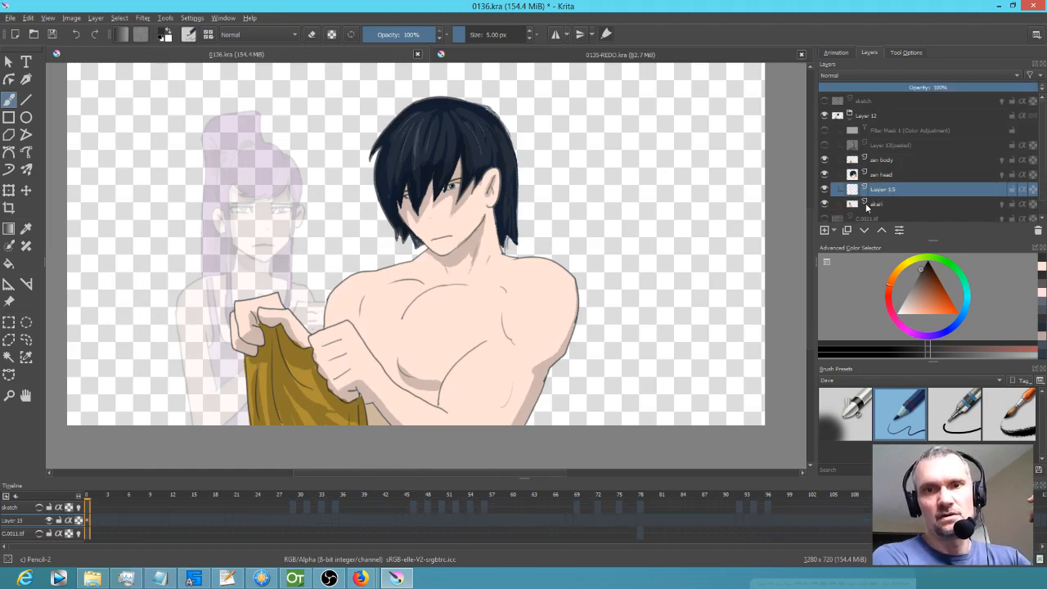
double_click(883, 190)
text(blanket)
key(Return)
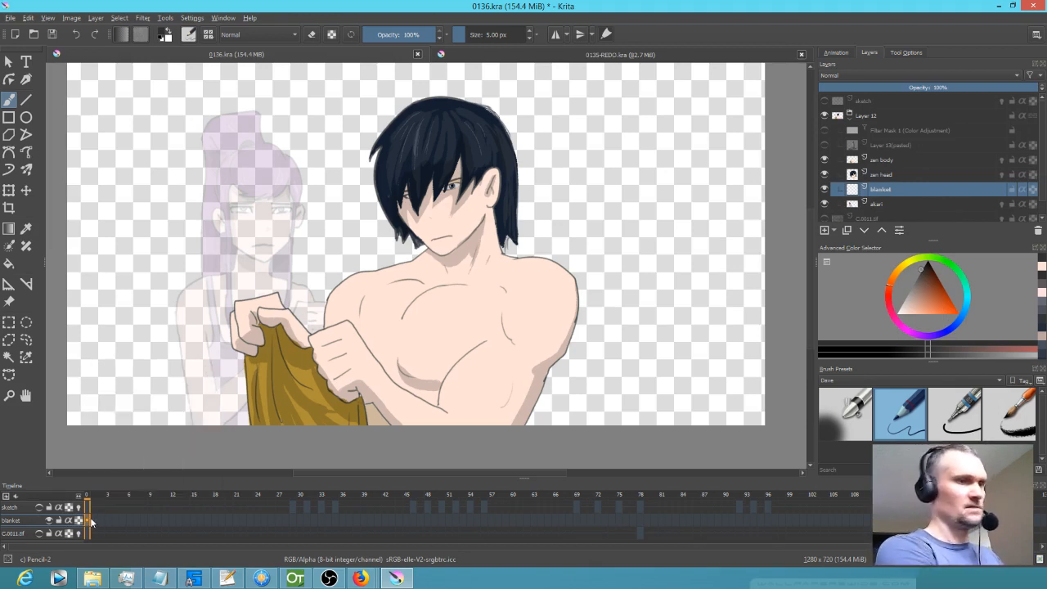
Examine the pose around frames 78 to 82, select the zen body layer and return to frame 0.
mouse_move(218, 490)
mouse_down()
mouse_move(234, 499)
mouse_move(640, 525)
mouse_up()
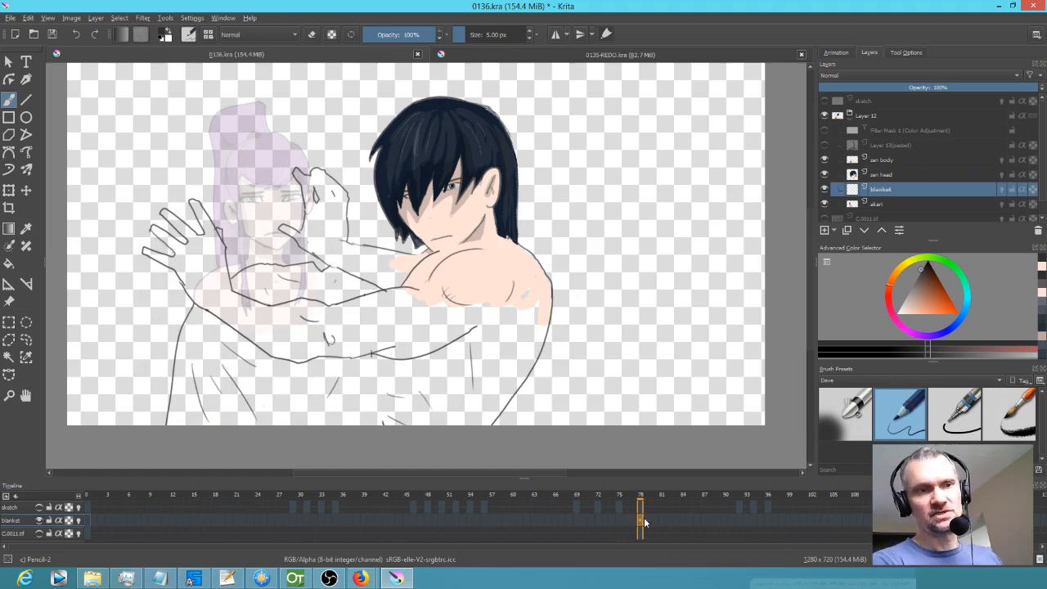
mouse_move(643, 523)
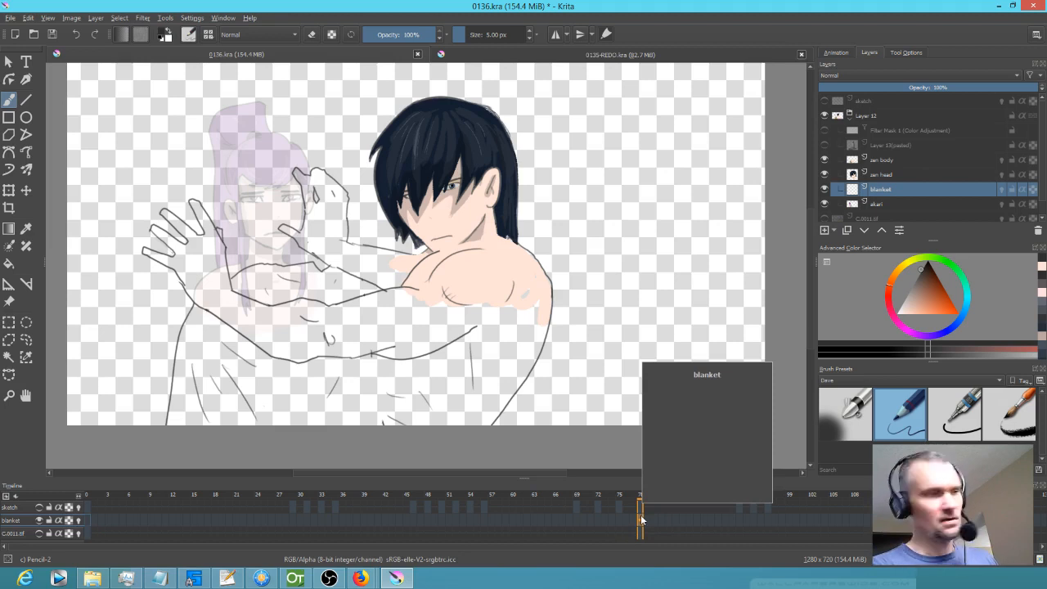
mouse_move(646, 494)
mouse_down()
mouse_move(739, 494)
mouse_move(667, 488)
mouse_up()
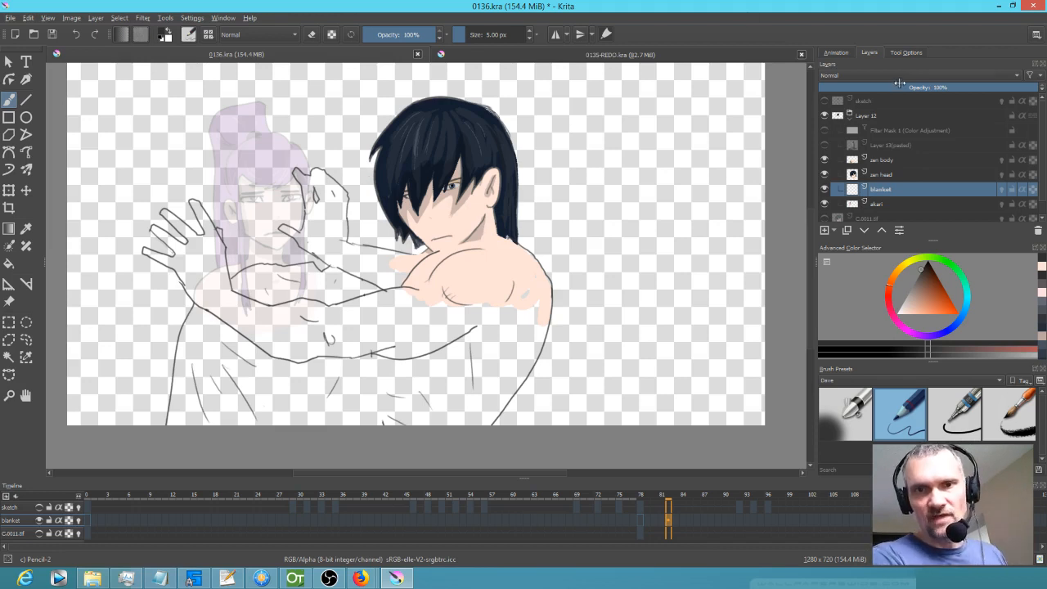
click(888, 160)
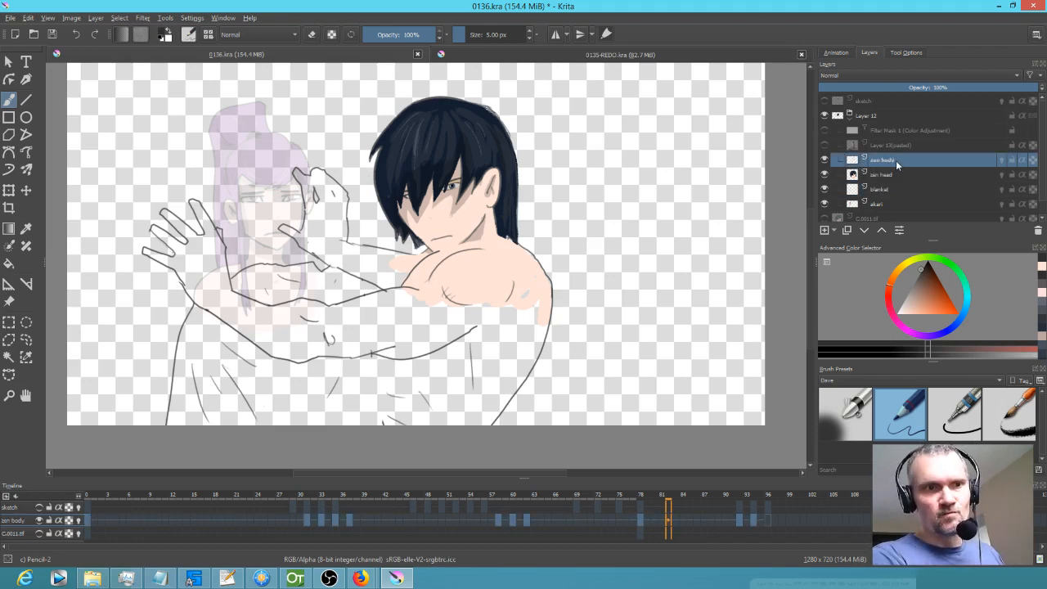
drag(669, 499, 51, 505)
key(space)
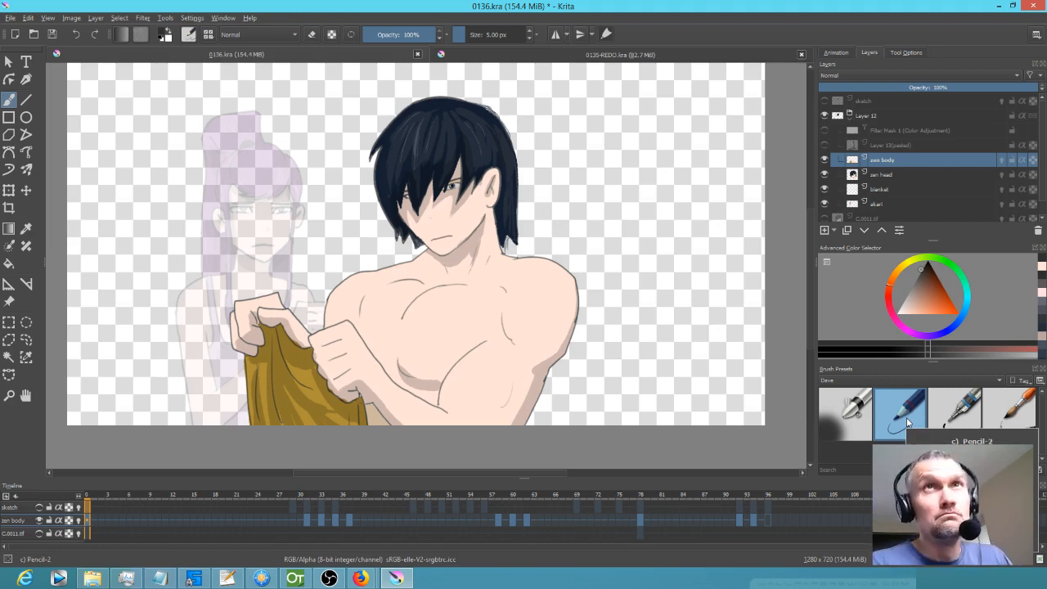
Review the zen body drawings keyframe by keyframe from frame 0 through frame 94, ending on frame 92.
key(Right)
key(Right)
key(Right)
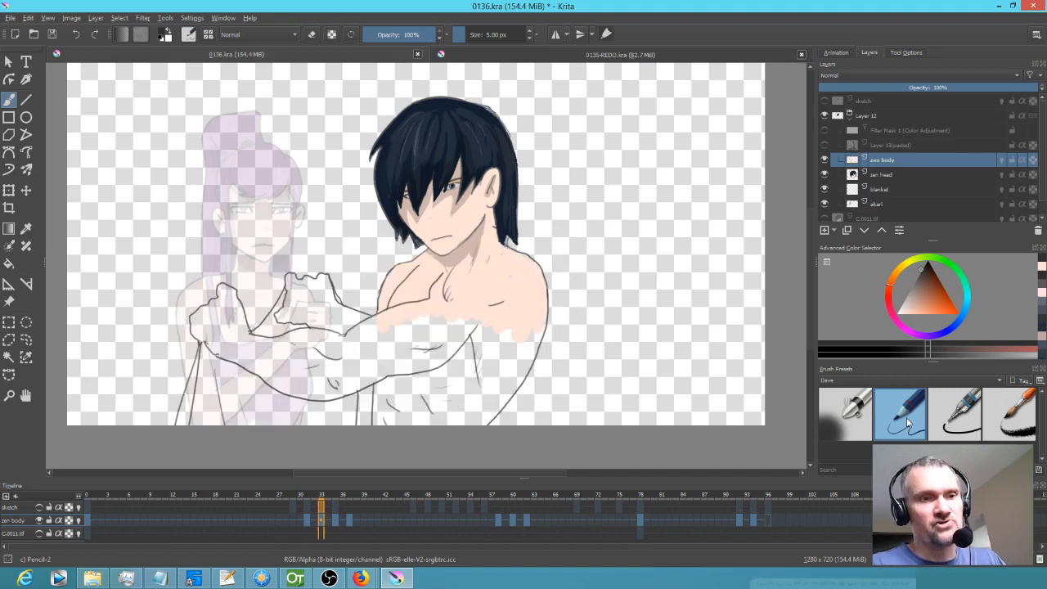
key(Right)
key(Right)
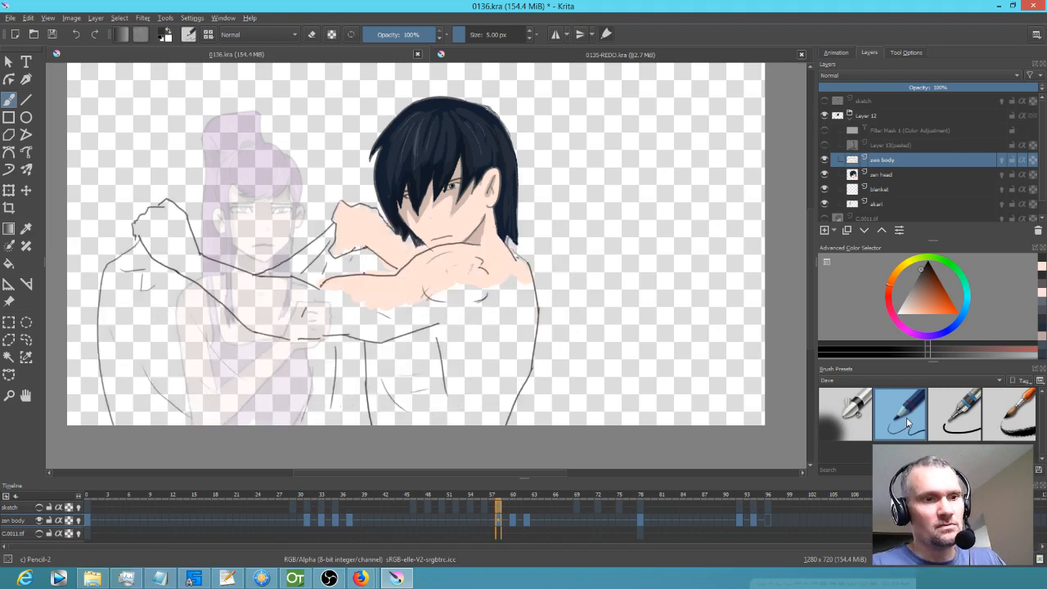
key(Right)
key(Right)
key(Left)
key(Right)
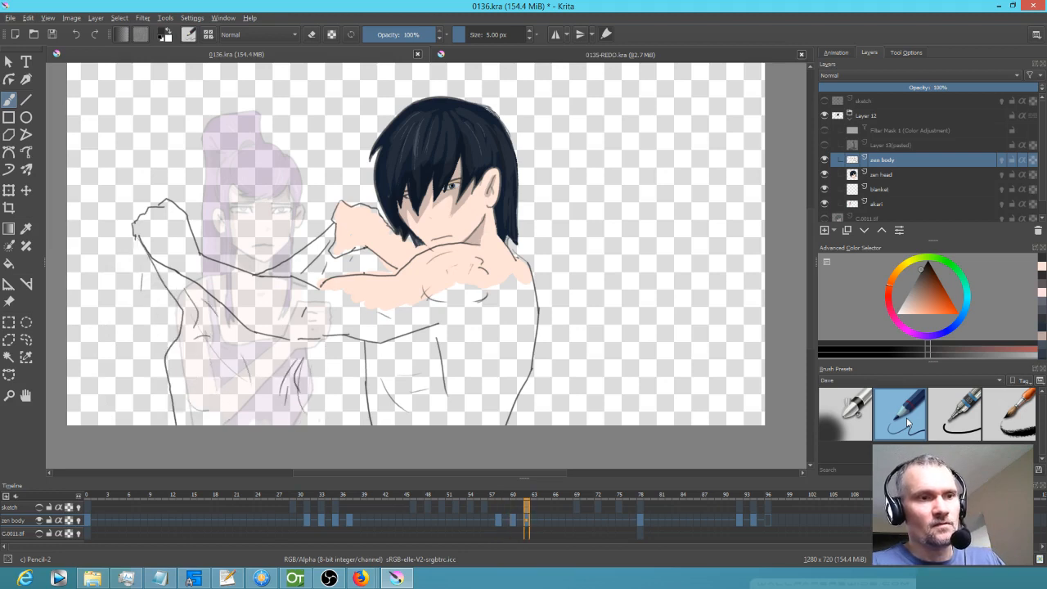
key(Right)
key(Right)
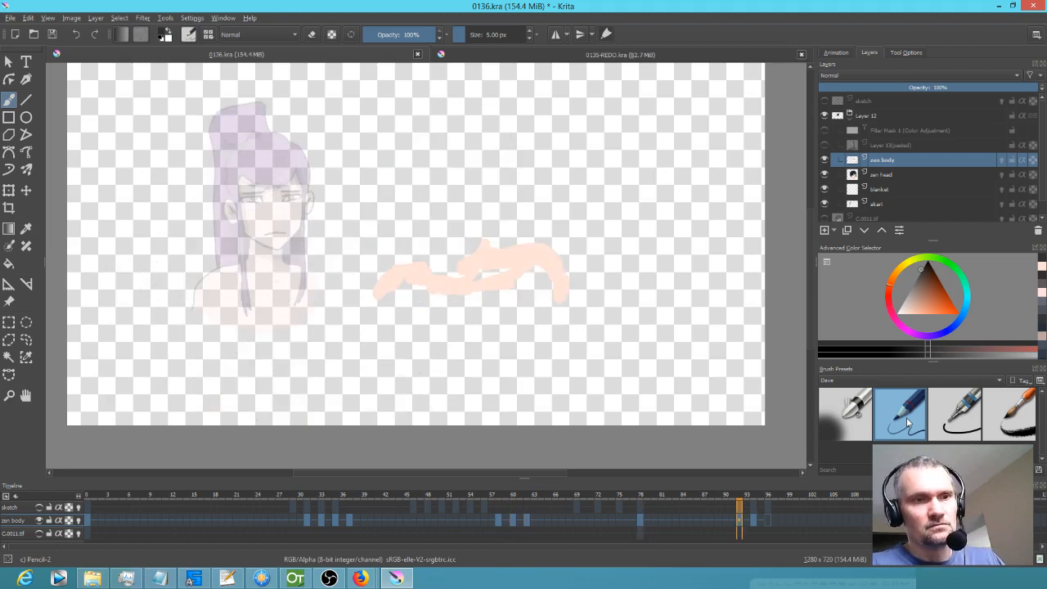
key(Right)
key(Right)
key(Left)
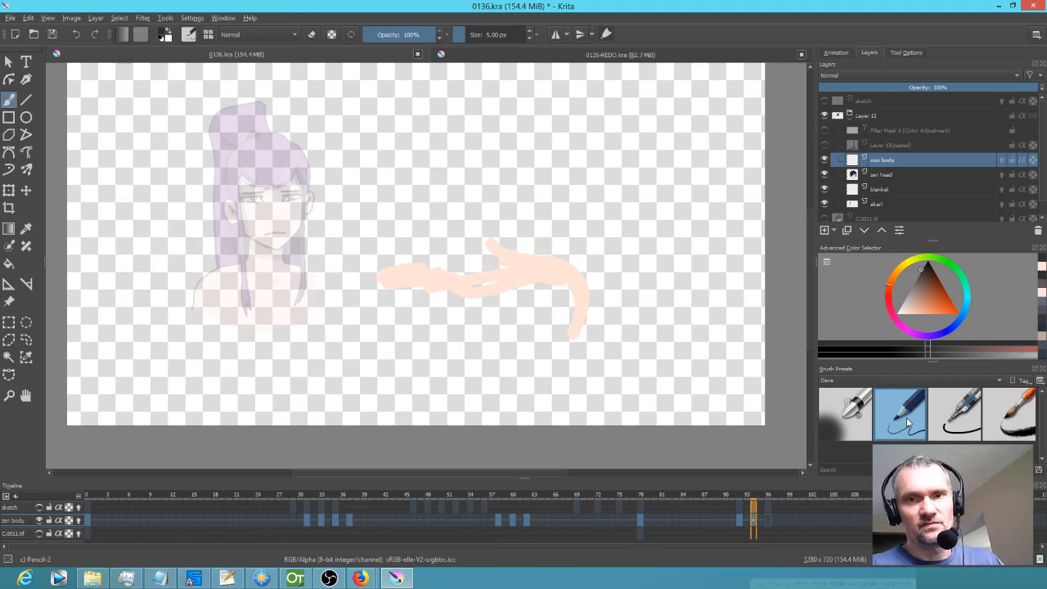
key(Left)
Show the sketch layer and make it the active layer at frame 92, comparing the drawing with the previous keyframe.
click(825, 101)
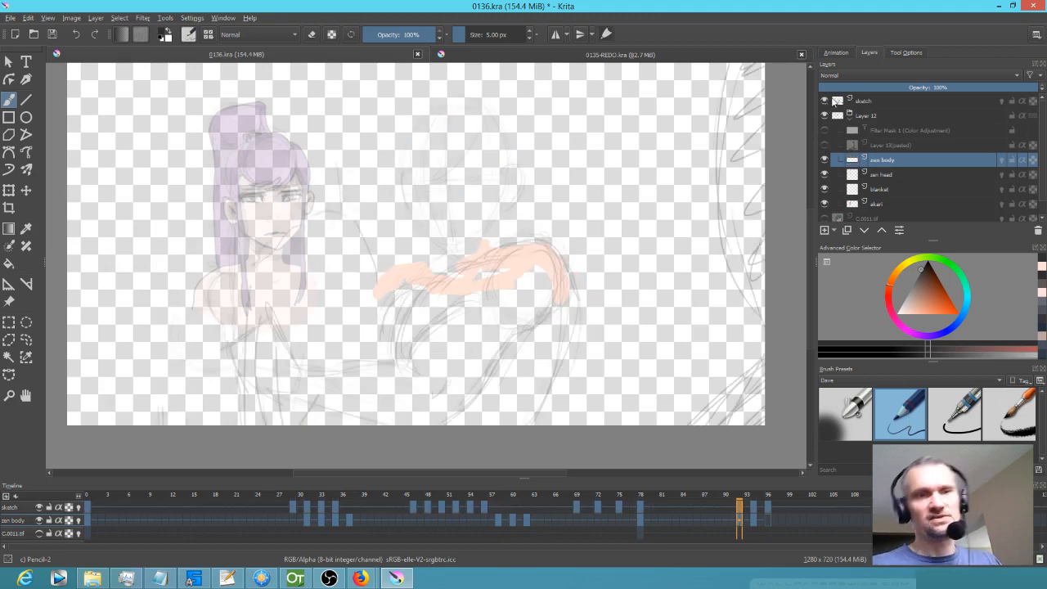
key(Left)
key(Right)
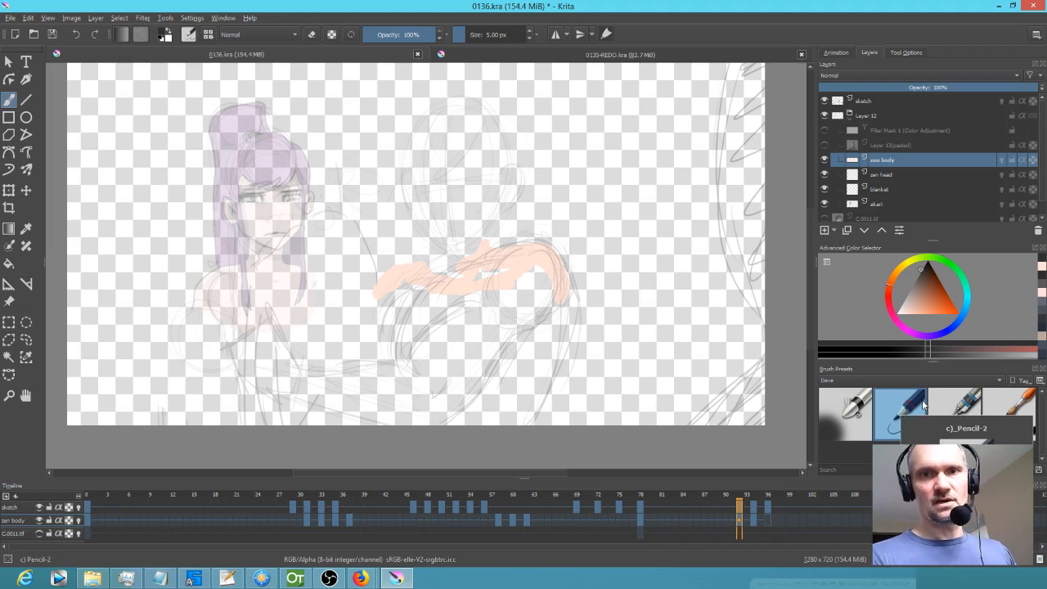
click(875, 101)
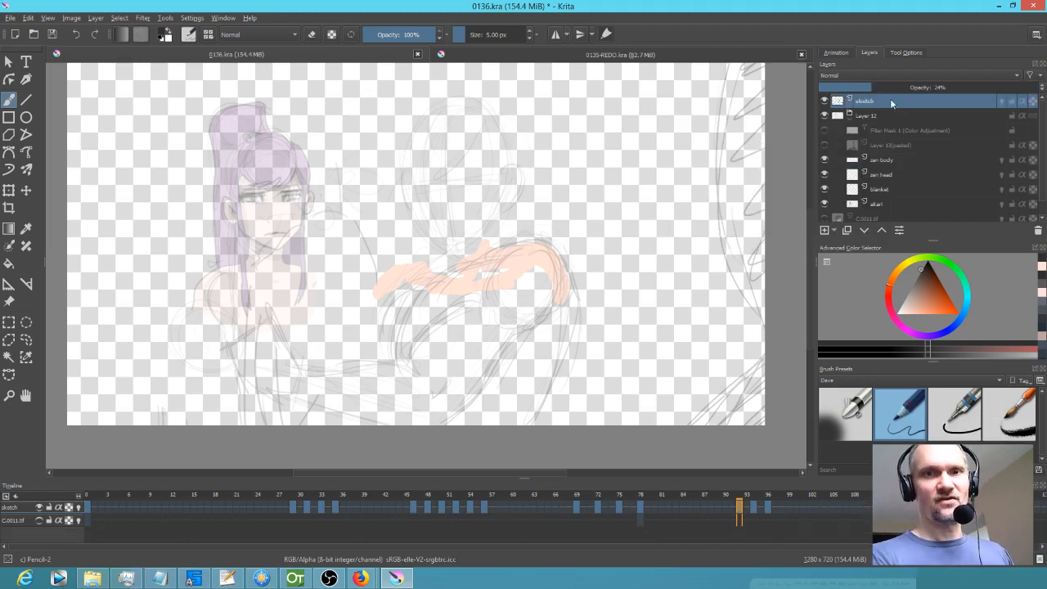
key(Left)
key(Right)
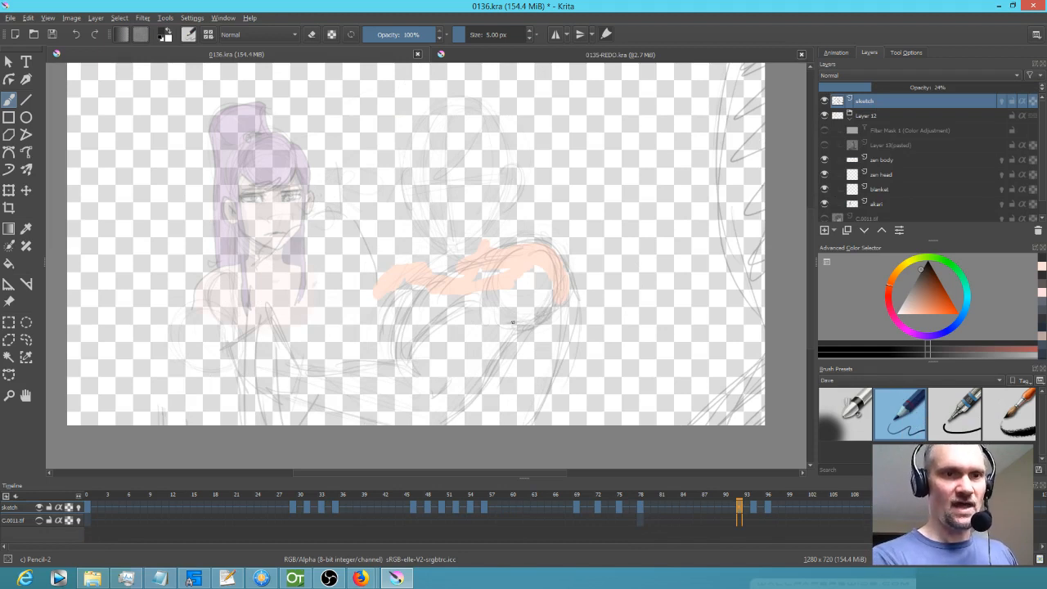
On the sketch layer at frame 92, rough in the shoulder circle, the upper arm below it and the forearm extending toward the purple-haired character.
key(Left)
key(Right)
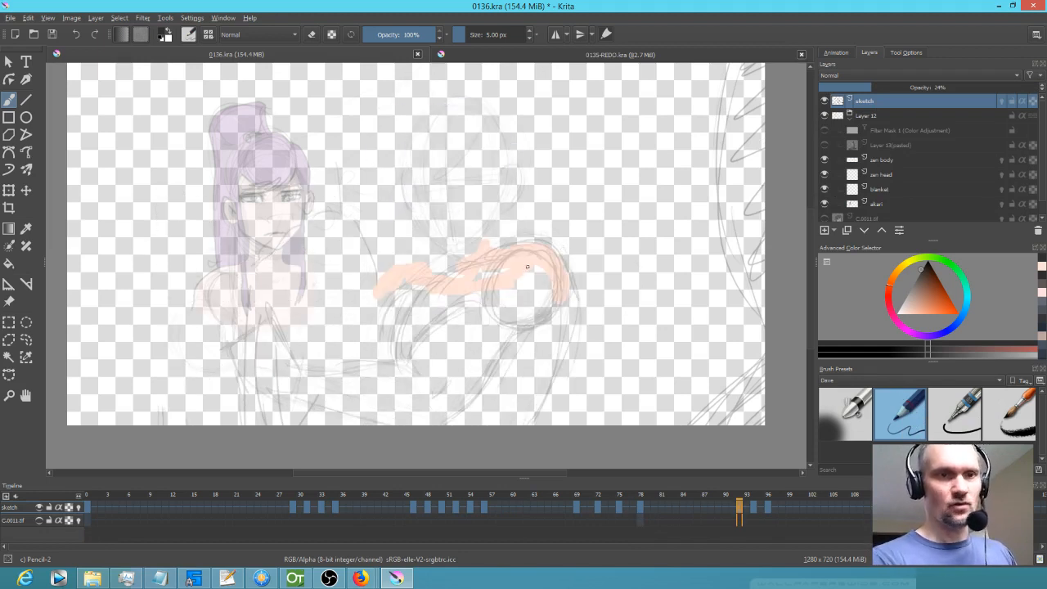
key(Left)
key(Right)
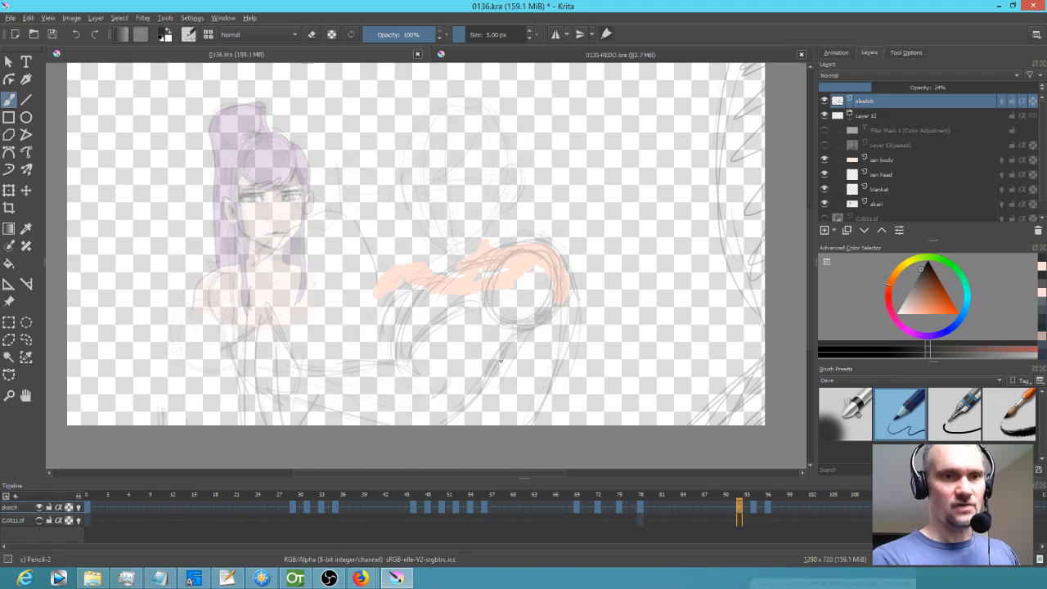
drag(462, 404, 442, 424)
mouse_move(512, 346)
mouse_down()
mouse_move(484, 394)
mouse_move(467, 376)
mouse_up()
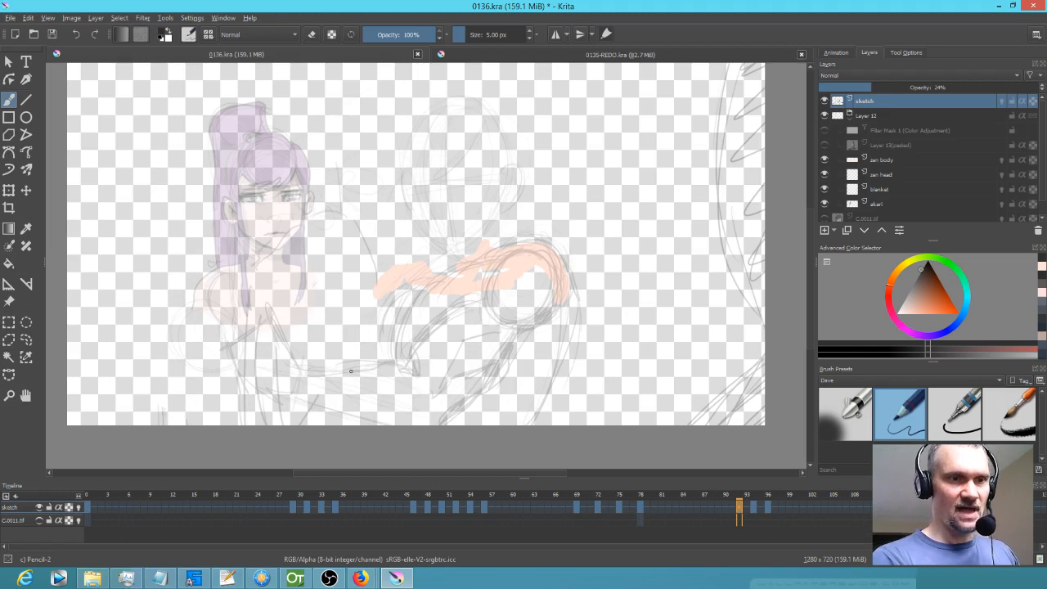
mouse_move(409, 376)
mouse_down()
mouse_move(360, 401)
mouse_move(302, 398)
mouse_up()
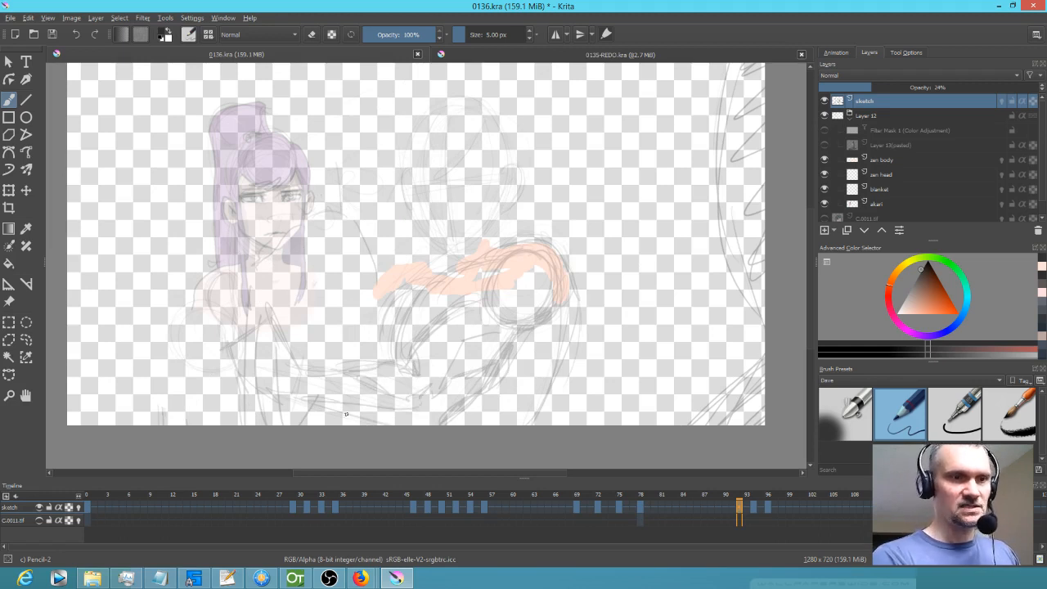
Sketch the curve of the second shoulder beside the chest on frame 92, checking it against the neighbouring keyframe.
key(comma)
key(period)
key(comma)
key(period)
key(comma)
key(period)
drag(413, 267, 376, 353)
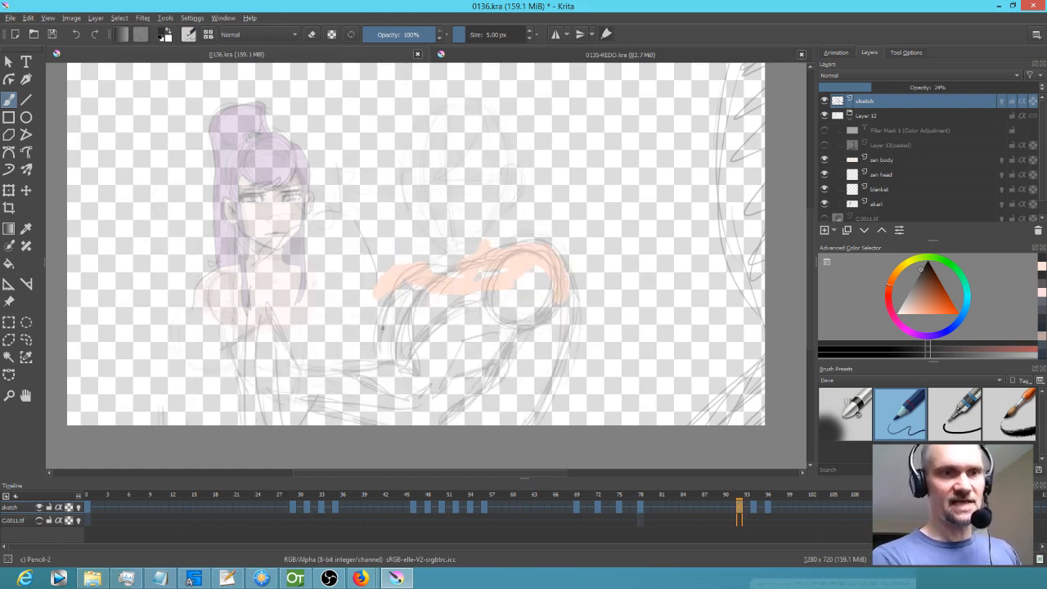
key(comma)
key(period)
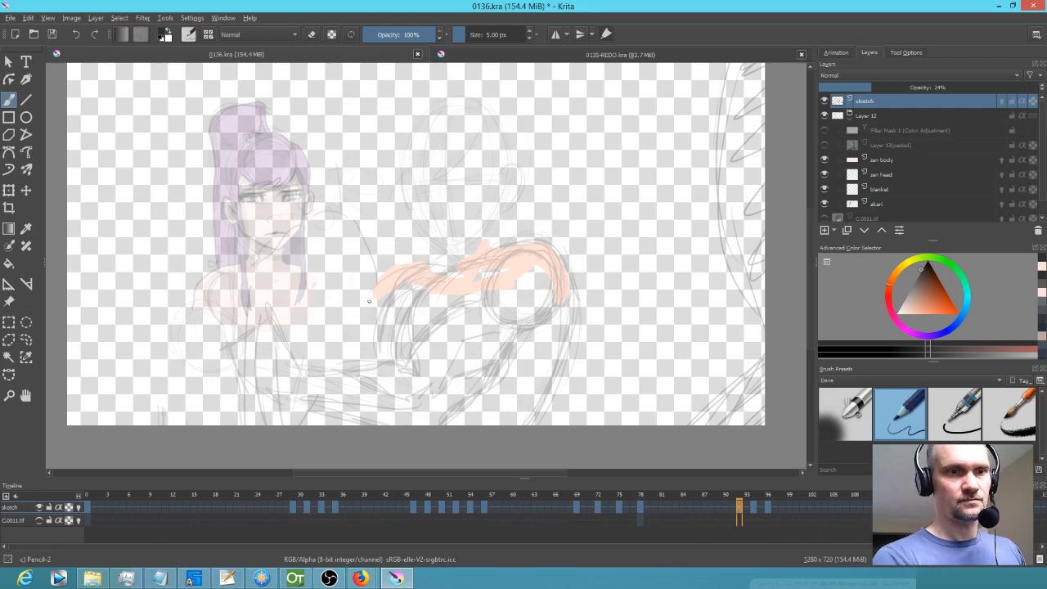
Sketch the second arm's outline from the shoulder down toward the forearms on frame 92.
key(period)
key(comma)
key(comma)
key(period)
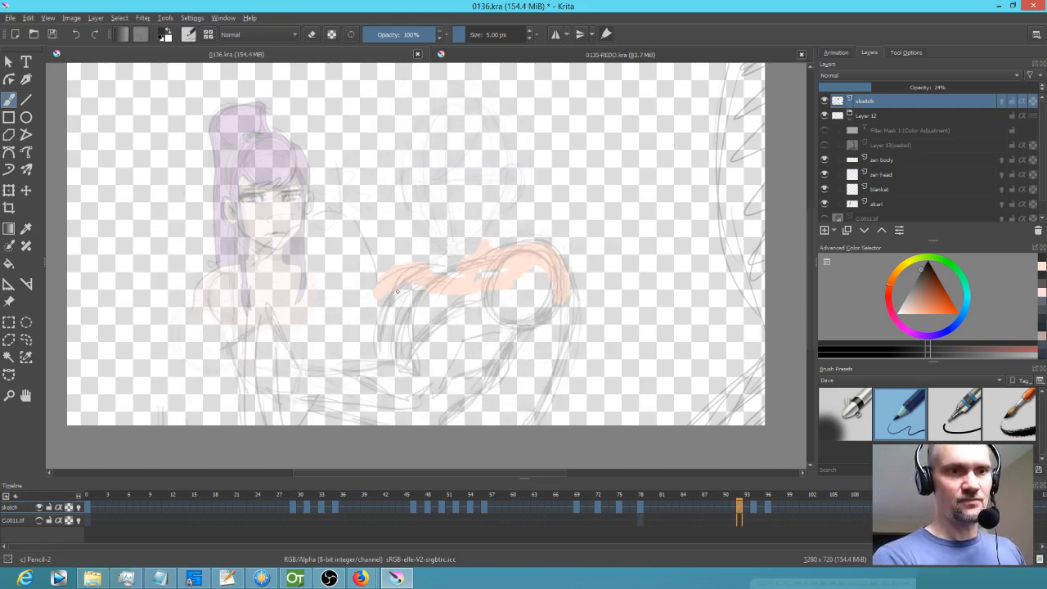
mouse_move(393, 278)
mouse_down()
mouse_move(367, 297)
mouse_move(368, 330)
mouse_move(320, 365)
mouse_up()
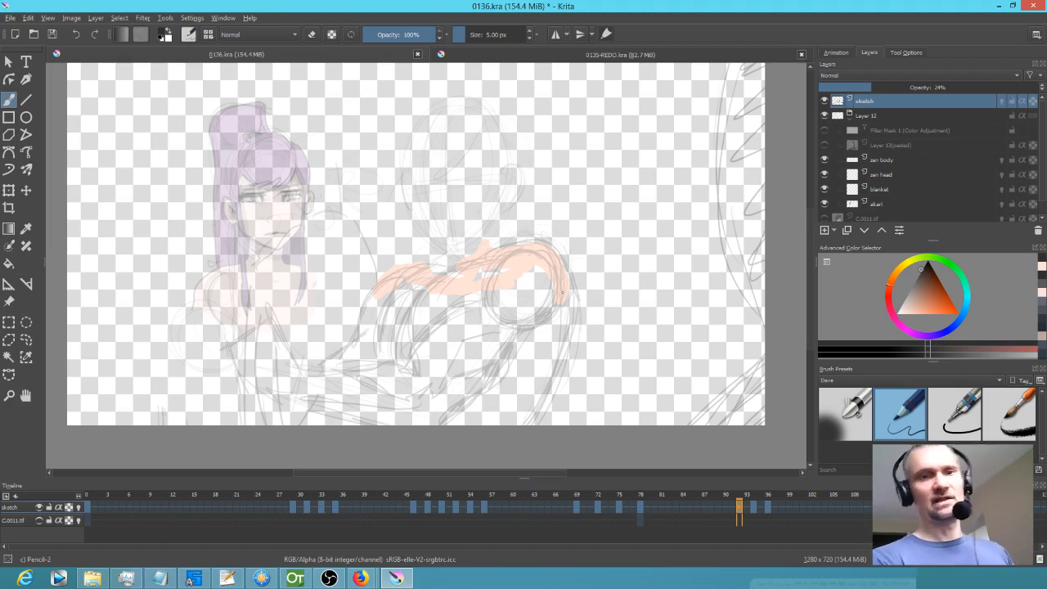
key(comma)
key(period)
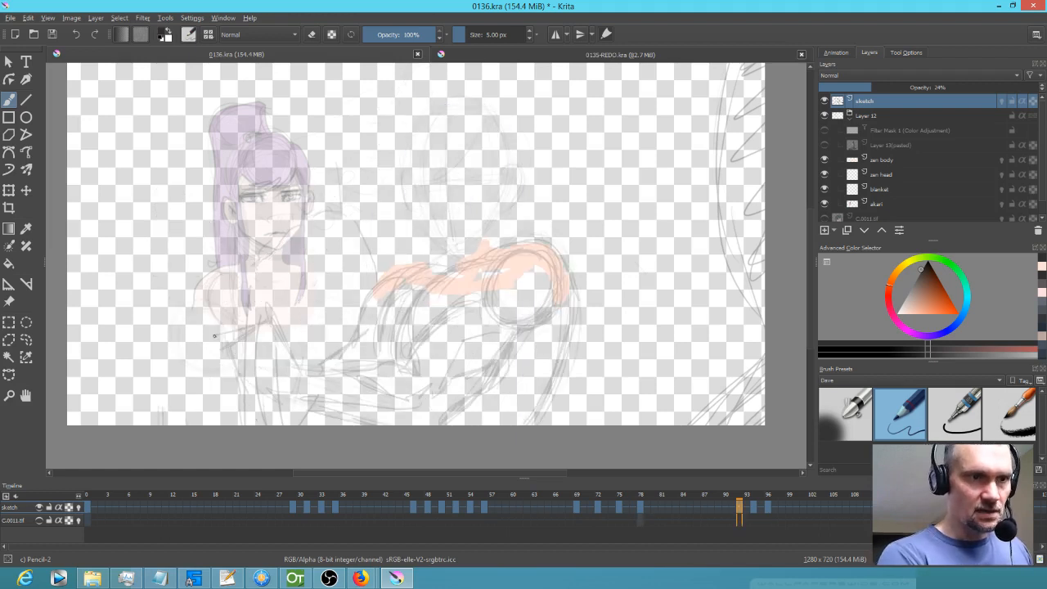
Sketch the hand and fingers at the end of the forearm over the purple-haired character's chest on frame 92.
drag(236, 352, 222, 364)
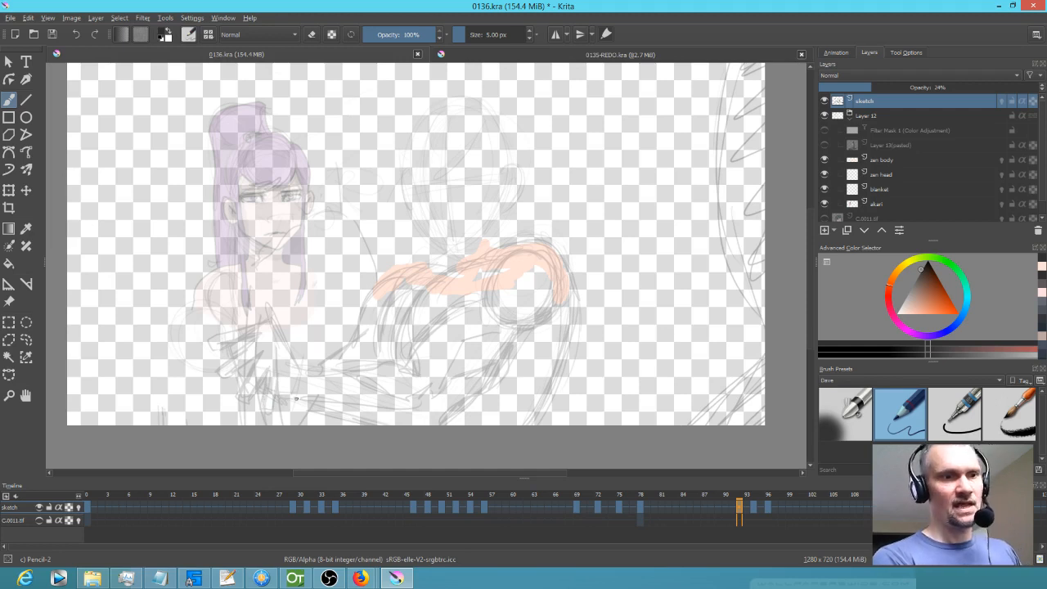
key(Left)
key(Right)
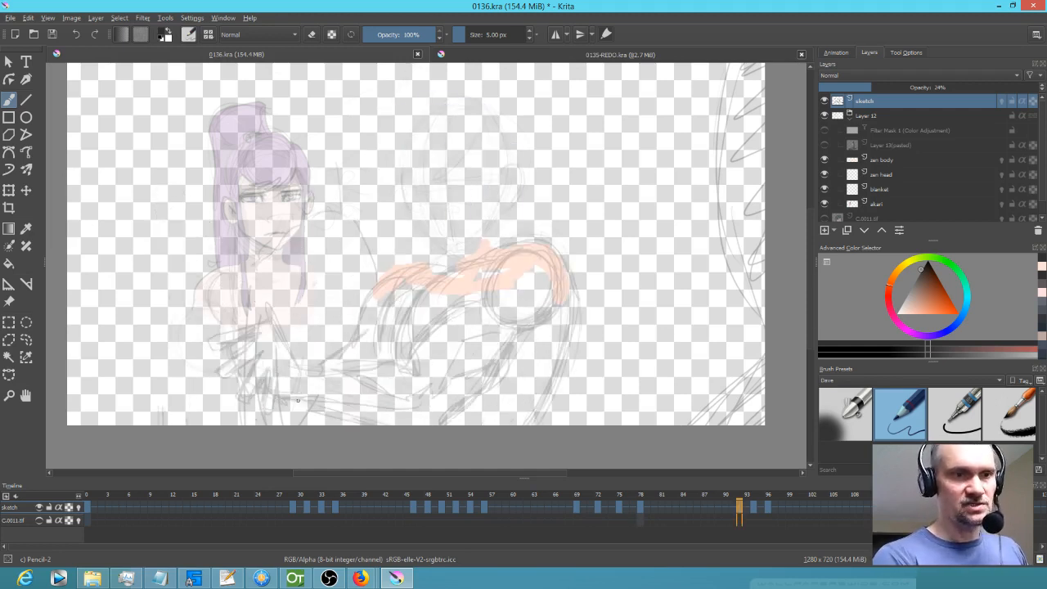
key(Left)
key(Right)
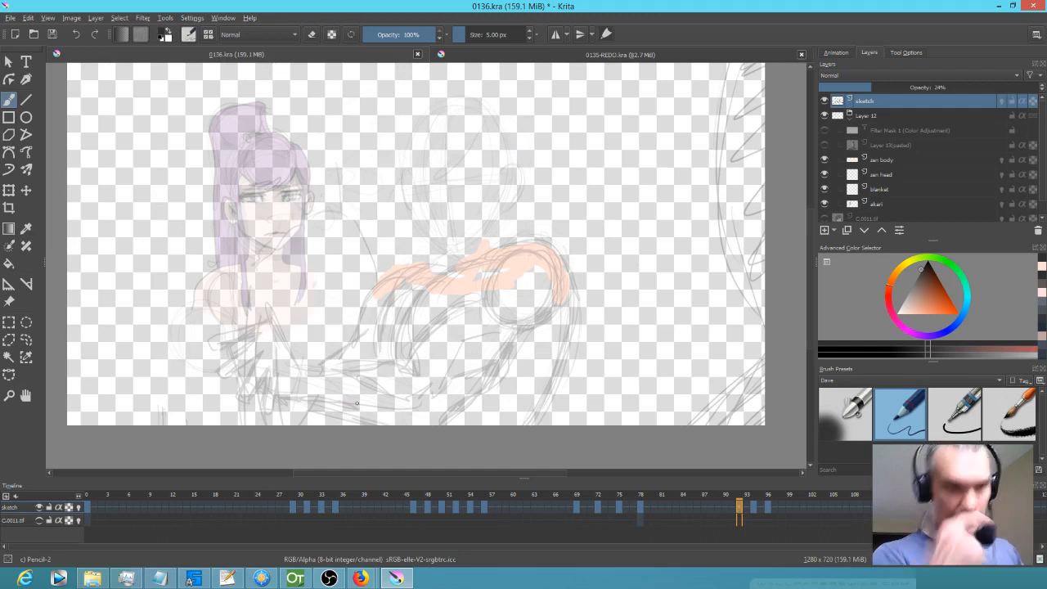
Rough in the shoulder circle on the sketch layer at frame 94, comparing it with the neighbouring keyframes.
key(Right)
key(Right)
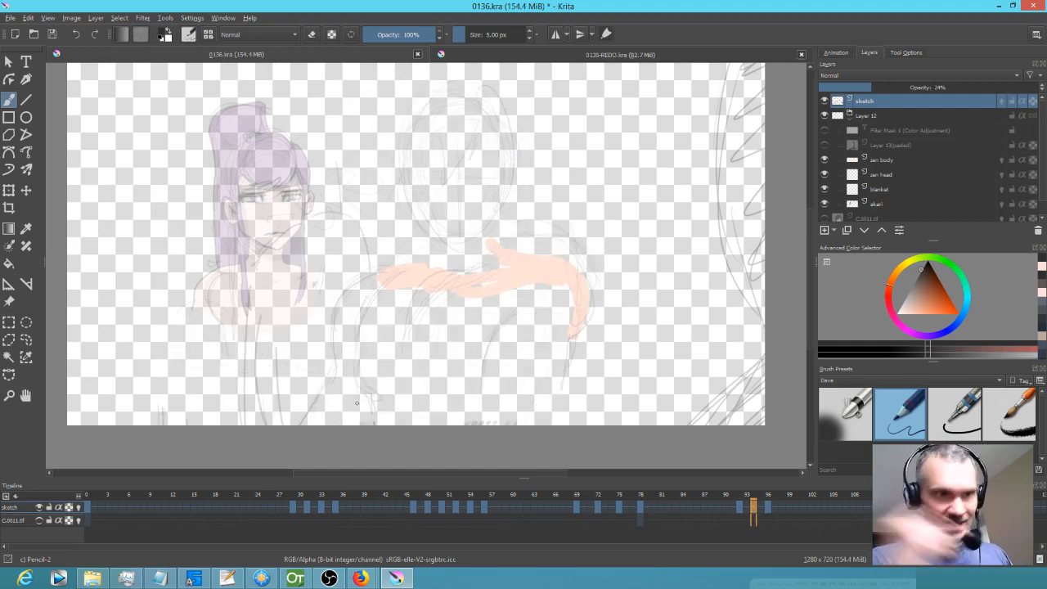
key(Left)
key(Right)
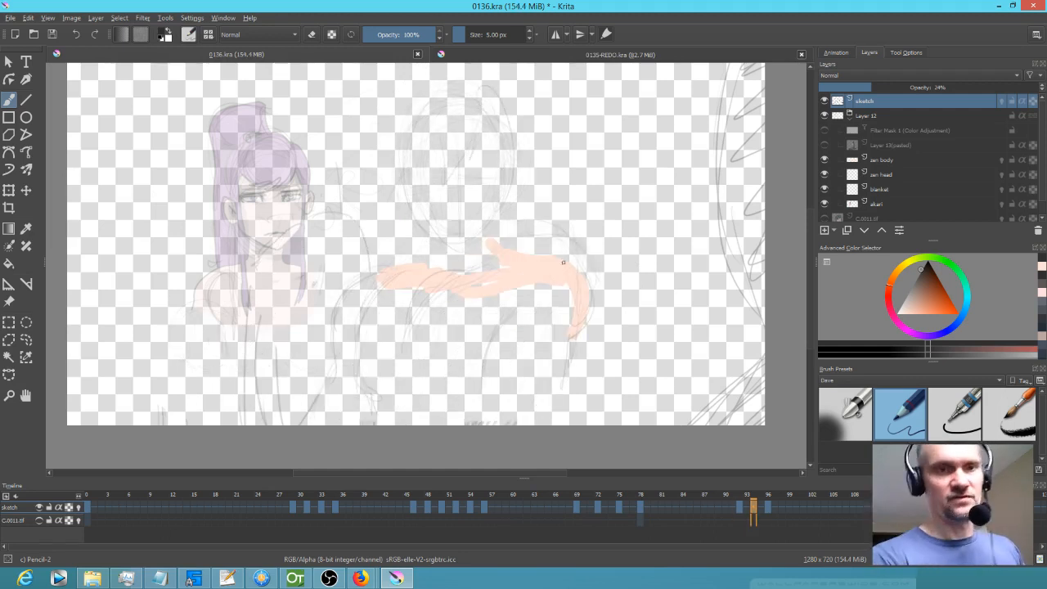
key(Left)
key(Right)
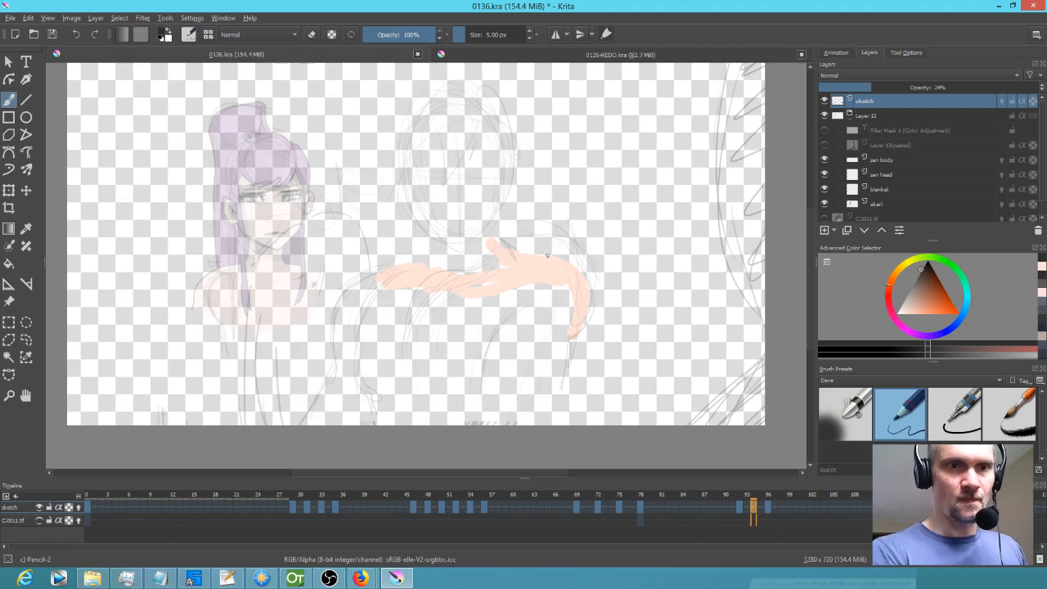
key(Left)
key(Left)
key(Right)
key(Right)
drag(573, 274, 564, 327)
drag(528, 294, 576, 323)
drag(527, 270, 561, 334)
key(Right)
key(Right)
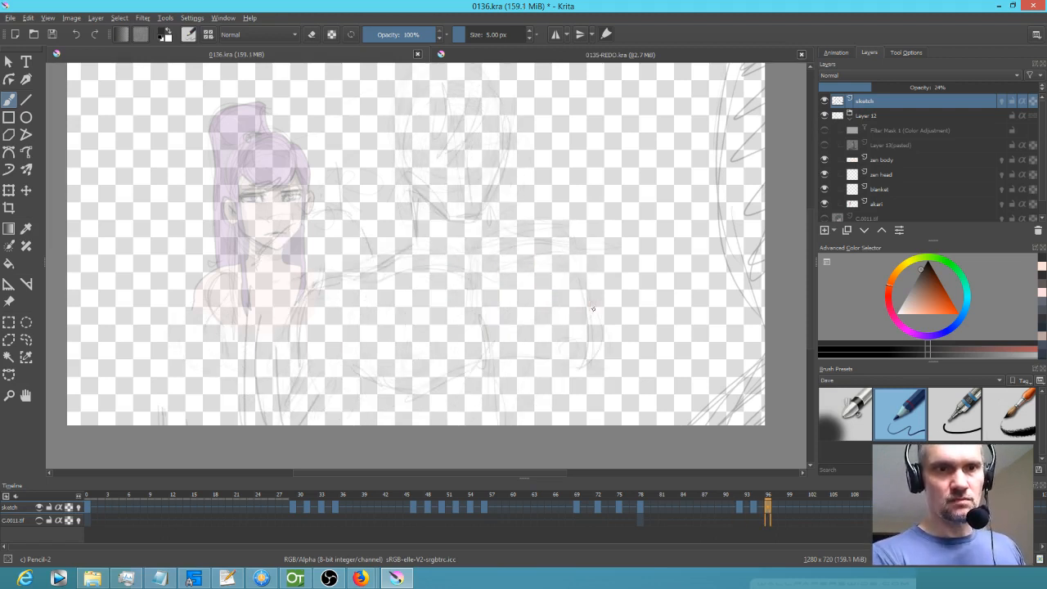
Sketch the near shoulder circle, chest outline and torso centre line on frame 96.
mouse_move(588, 249)
mouse_down()
mouse_move(603, 318)
mouse_move(619, 311)
mouse_move(618, 270)
mouse_move(621, 329)
mouse_up()
mouse_move(564, 270)
mouse_down()
mouse_move(601, 327)
mouse_move(582, 371)
mouse_up()
mouse_move(509, 374)
mouse_down()
mouse_move(434, 376)
mouse_move(423, 386)
mouse_move(348, 369)
mouse_move(397, 401)
mouse_up()
drag(468, 298, 475, 374)
mouse_move(432, 279)
mouse_down()
mouse_move(346, 300)
mouse_move(418, 278)
mouse_up()
mouse_move(502, 332)
mouse_down()
mouse_move(503, 373)
mouse_move(527, 377)
mouse_move(598, 345)
mouse_up()
mouse_move(604, 325)
mouse_down()
mouse_move(544, 377)
mouse_move(601, 372)
mouse_up()
drag(542, 246, 488, 308)
drag(506, 264, 485, 344)
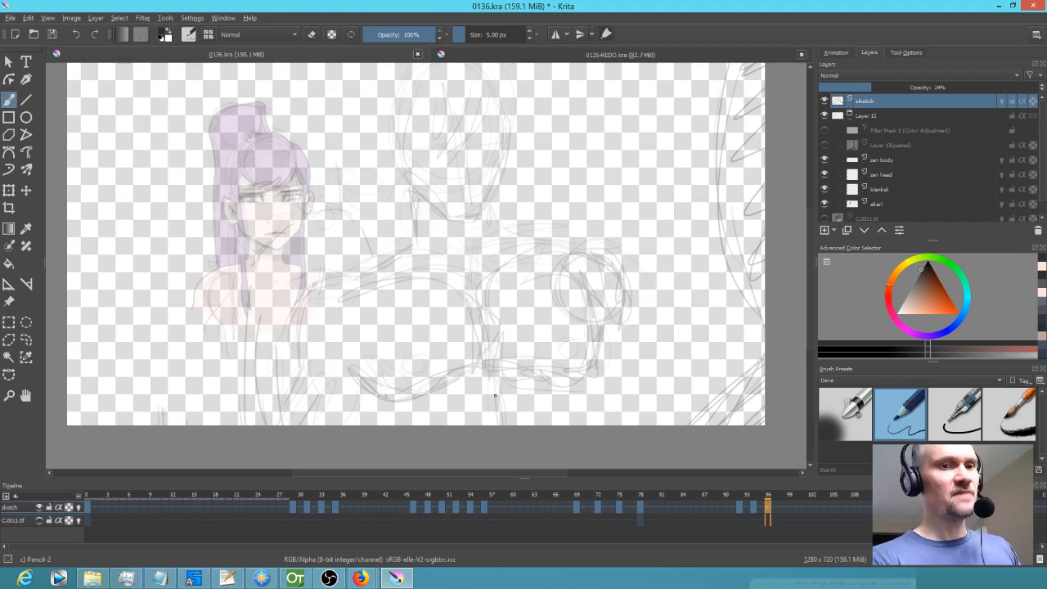
drag(495, 396, 499, 420)
Sketch the chest's lower edge and the far shoulder and upper arm on frame 94, comparing with the neighbouring keyframe.
key(Left)
key(Left)
drag(417, 305, 411, 370)
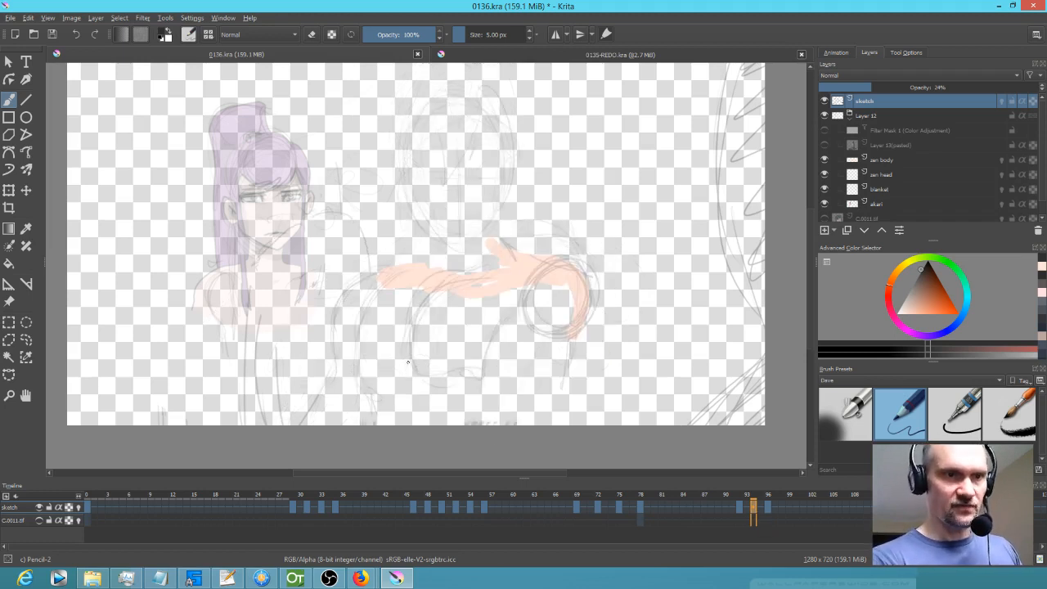
drag(380, 278, 365, 371)
drag(377, 287, 362, 368)
key(Left)
key(Left)
key(Right)
key(Right)
drag(379, 274, 343, 337)
key(Left)
key(Left)
key(Right)
key(Right)
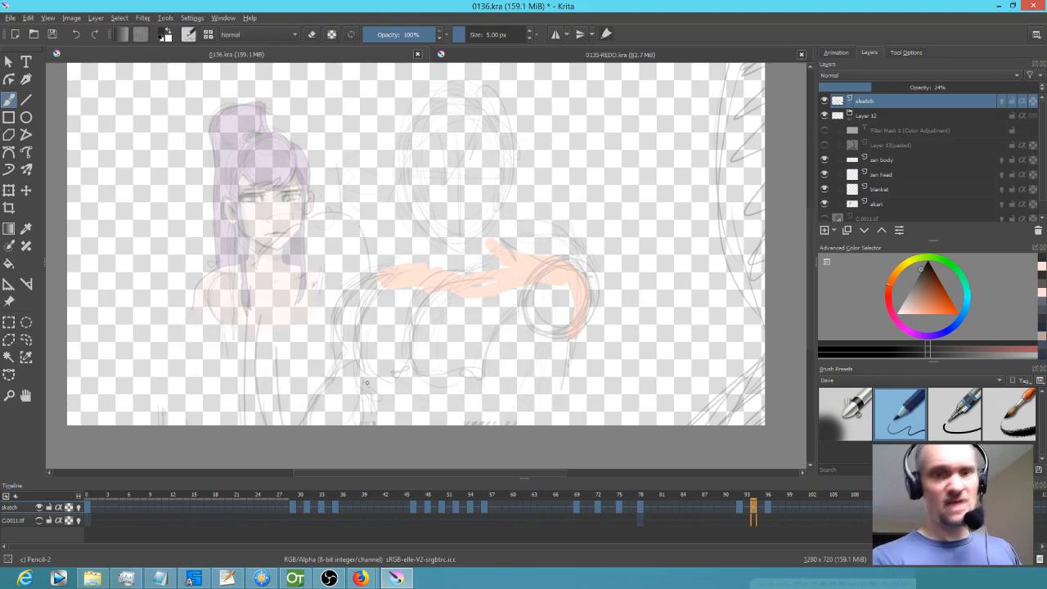
key(Left)
key(Left)
key(Right)
key(Right)
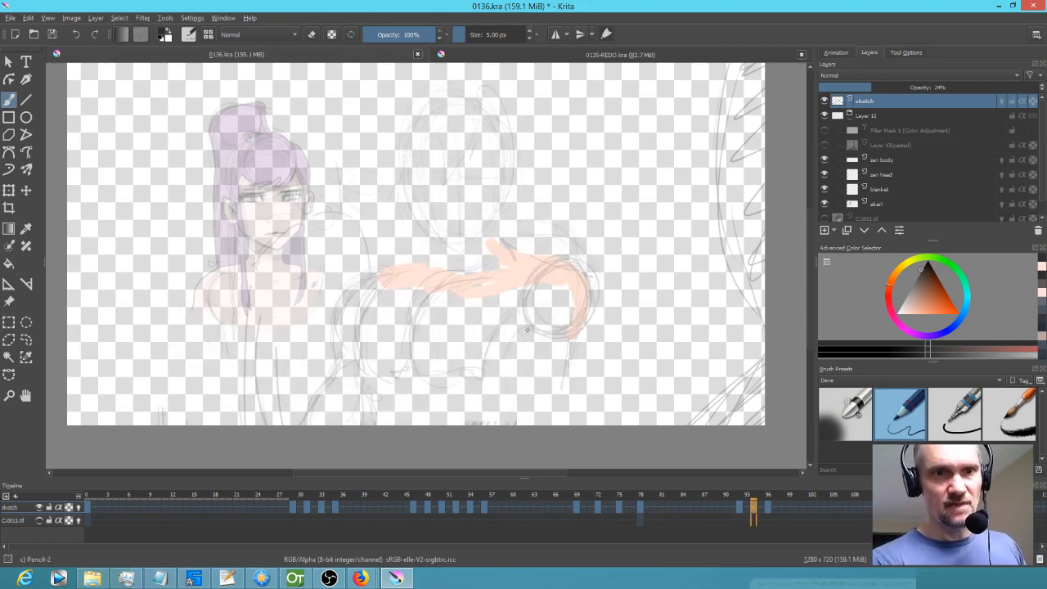
Sketch the near shoulder line and the arm hanging below the shoulder circle on frame 94, checking it against adjacent keyframes.
drag(510, 243, 545, 266)
drag(594, 317, 537, 423)
key(Left)
key(Right)
mouse_move(519, 334)
mouse_down()
mouse_move(496, 352)
mouse_move(523, 329)
mouse_move(472, 409)
mouse_move(475, 381)
mouse_move(523, 392)
mouse_up()
drag(525, 383, 532, 355)
drag(480, 400, 500, 399)
key(Left)
key(Right)
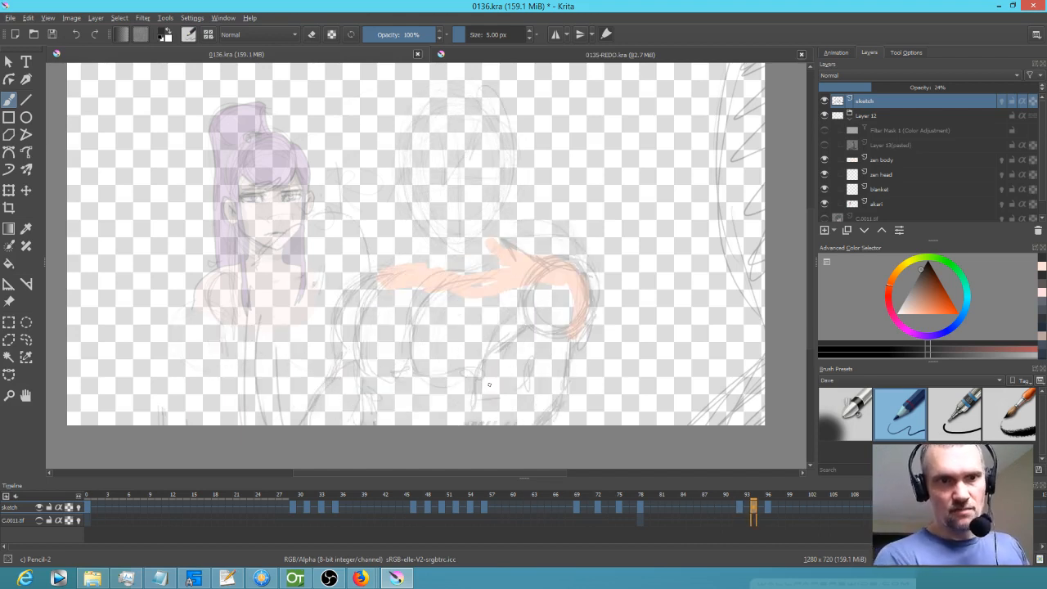
key(Right)
key(Left)
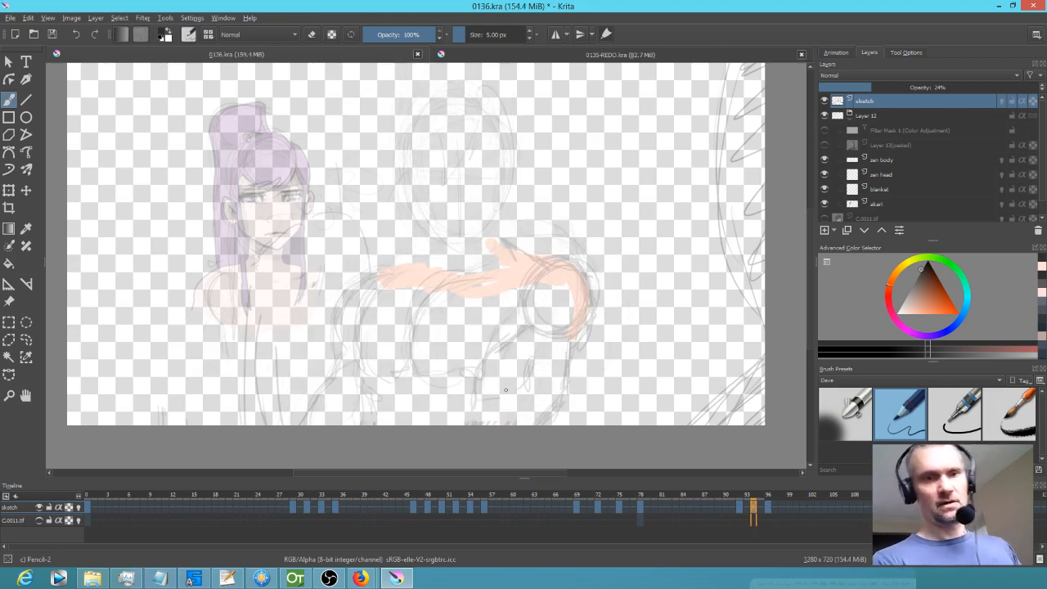
Sketch both arms reaching down from the shoulders and the torso lines below the chest on frame 96.
key(Right)
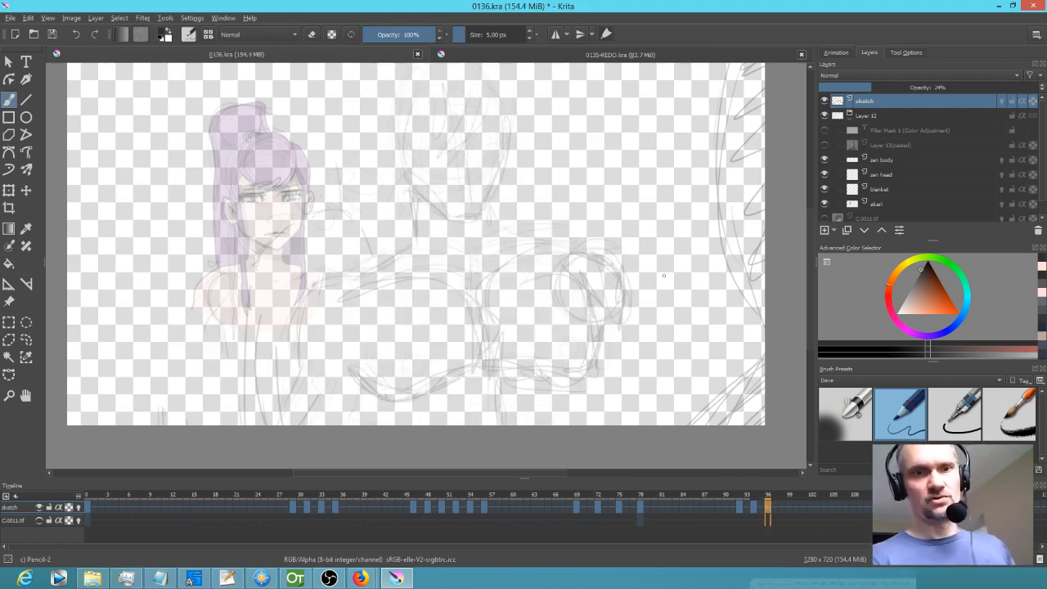
mouse_move(619, 328)
mouse_down()
mouse_move(615, 364)
mouse_move(641, 395)
mouse_move(630, 424)
mouse_up()
drag(645, 384, 633, 424)
mouse_move(618, 331)
mouse_down()
mouse_move(644, 392)
mouse_move(598, 380)
mouse_move(671, 424)
mouse_up()
drag(586, 375, 582, 424)
mouse_move(329, 287)
mouse_down()
mouse_move(291, 321)
mouse_move(300, 376)
mouse_move(351, 340)
mouse_up()
mouse_move(357, 274)
mouse_down()
mouse_move(352, 341)
mouse_move(303, 372)
mouse_up()
drag(290, 340, 265, 415)
drag(352, 374, 346, 421)
drag(356, 372, 326, 424)
mouse_move(498, 347)
mouse_down()
mouse_move(497, 393)
mouse_move(434, 429)
mouse_up()
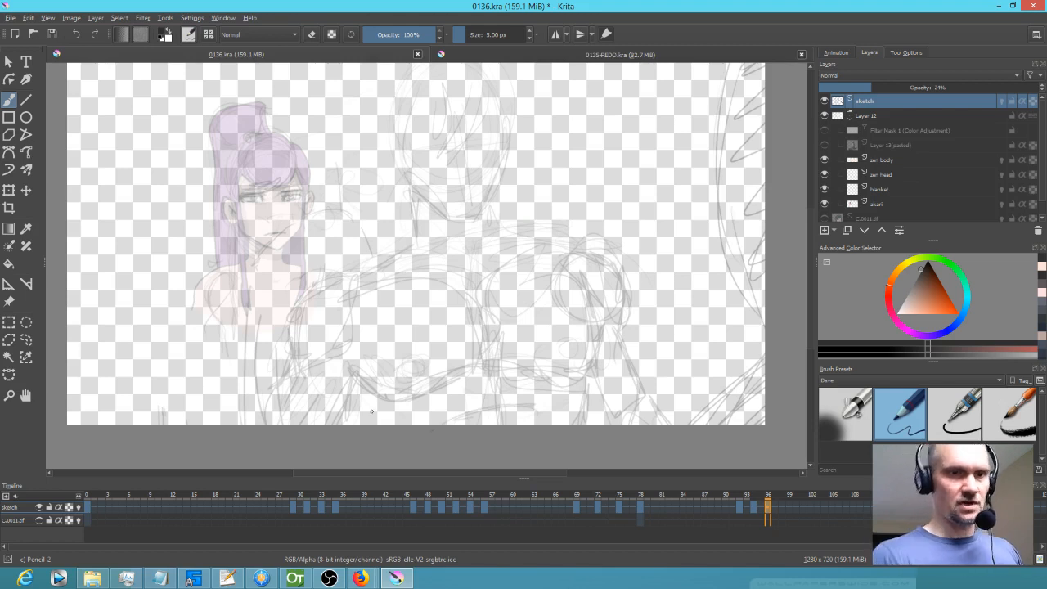
Select the zen body layer and compare its earlier line art keyframes, checking frame 78 with the sketch layer hidden and shown.
key(comma)
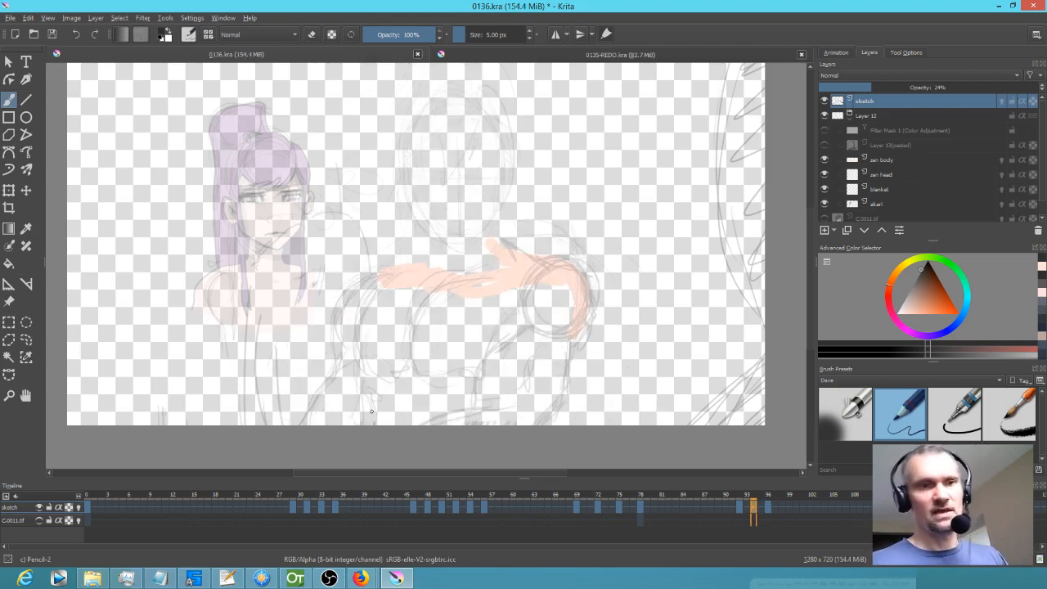
key(period)
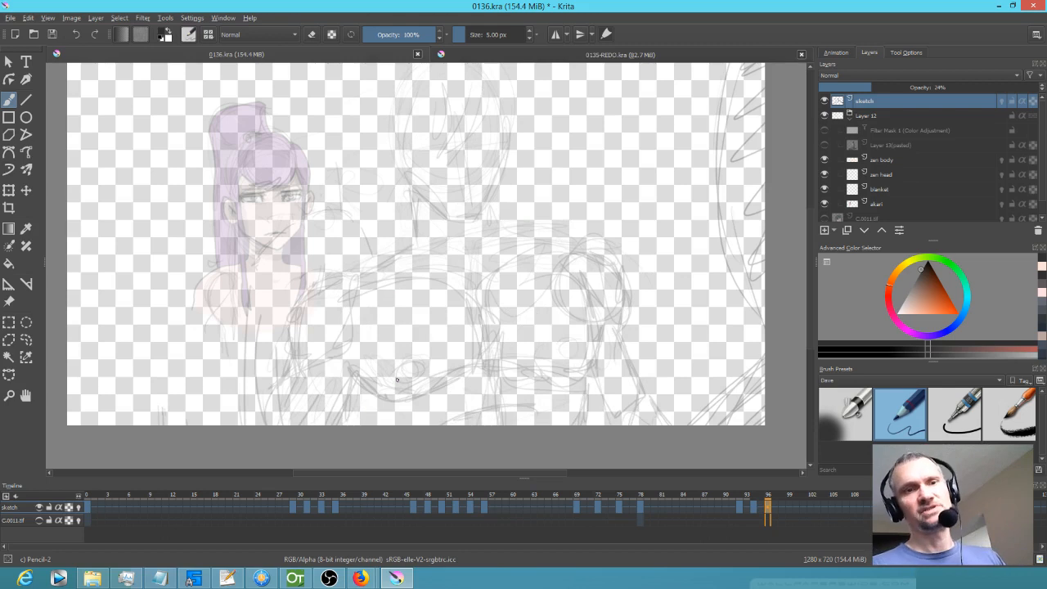
key(comma)
key(comma)
key(comma)
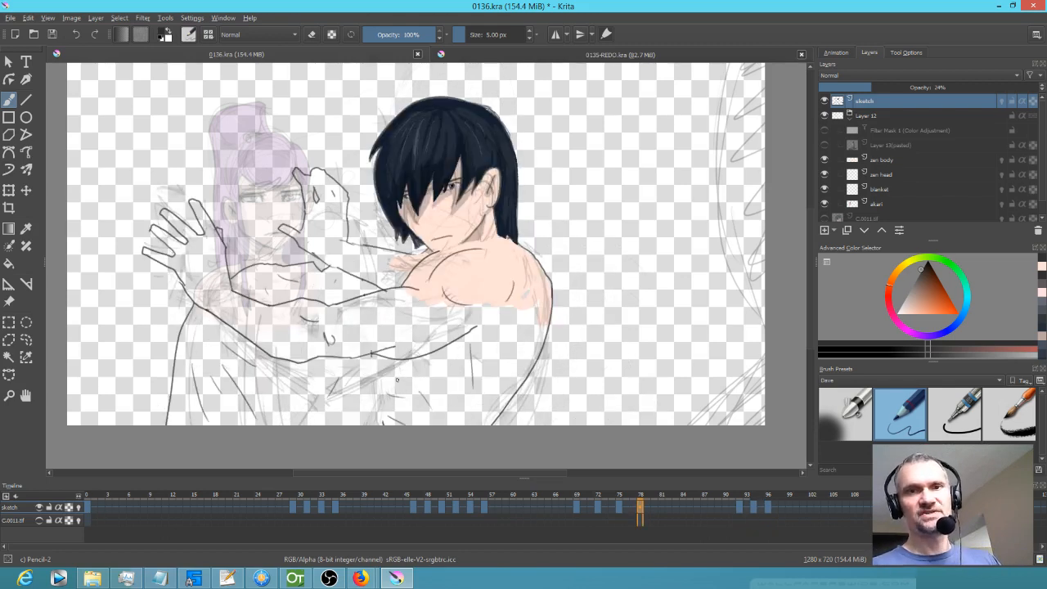
click(896, 161)
key(comma)
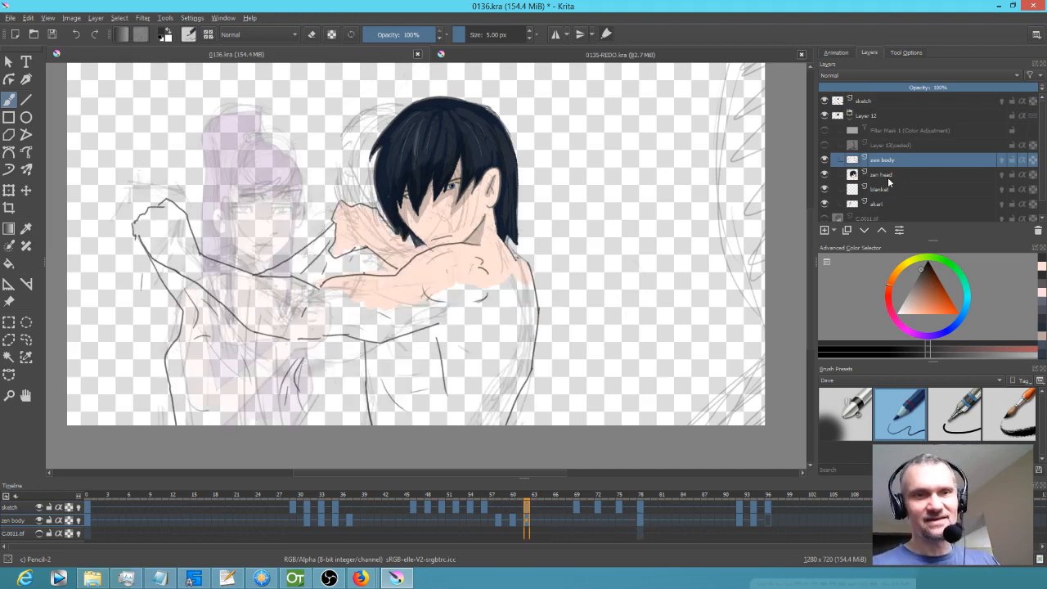
key(period)
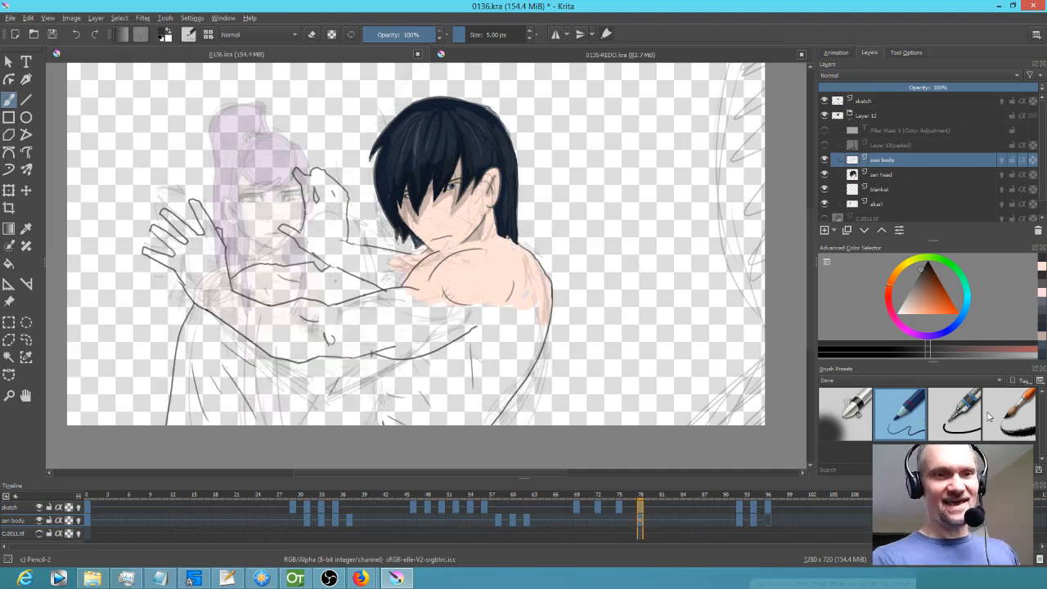
key(comma)
key(period)
key(comma)
key(period)
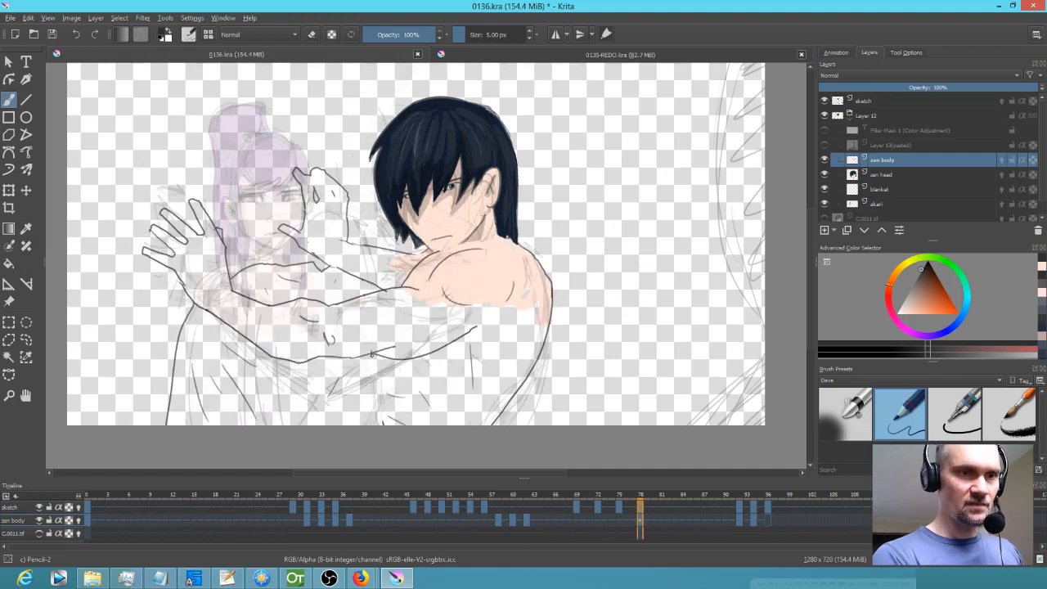
key(comma)
key(period)
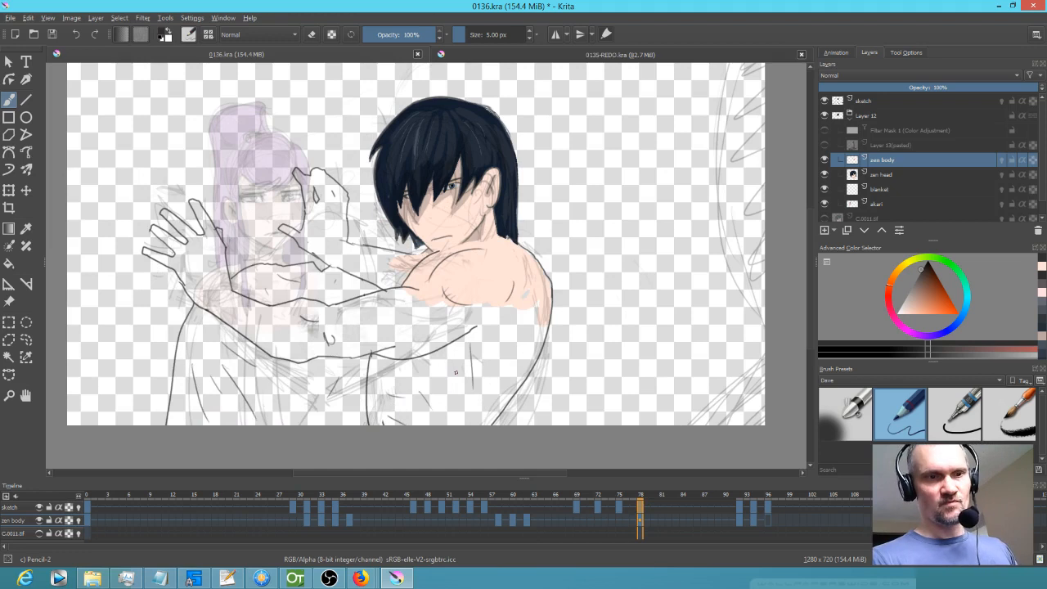
click(823, 100)
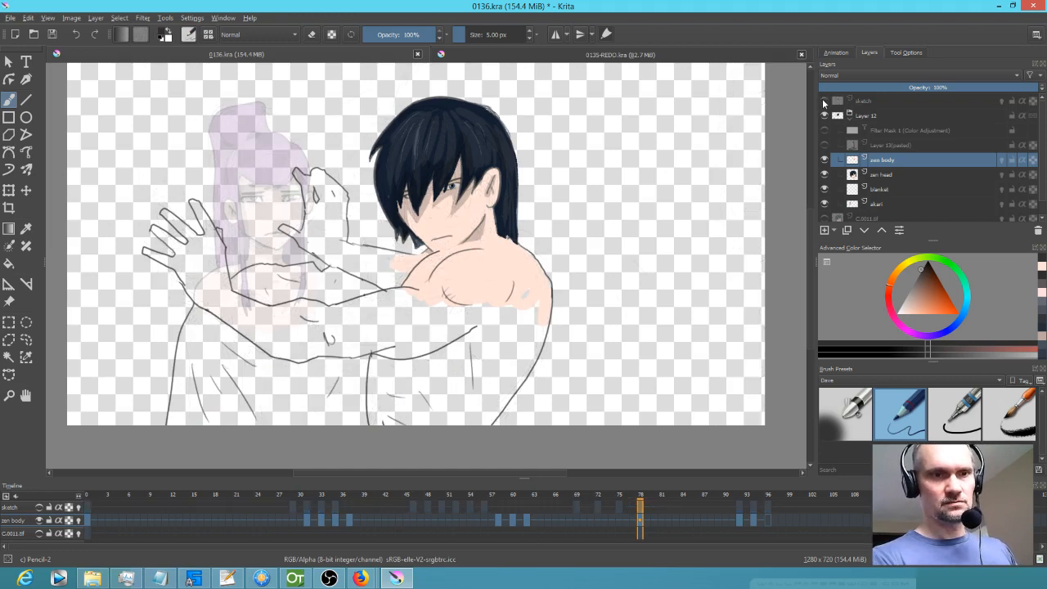
click(823, 100)
Draw the line art of the near shoulder and the outer back edge on the zen body layer at frame 92.
key(period)
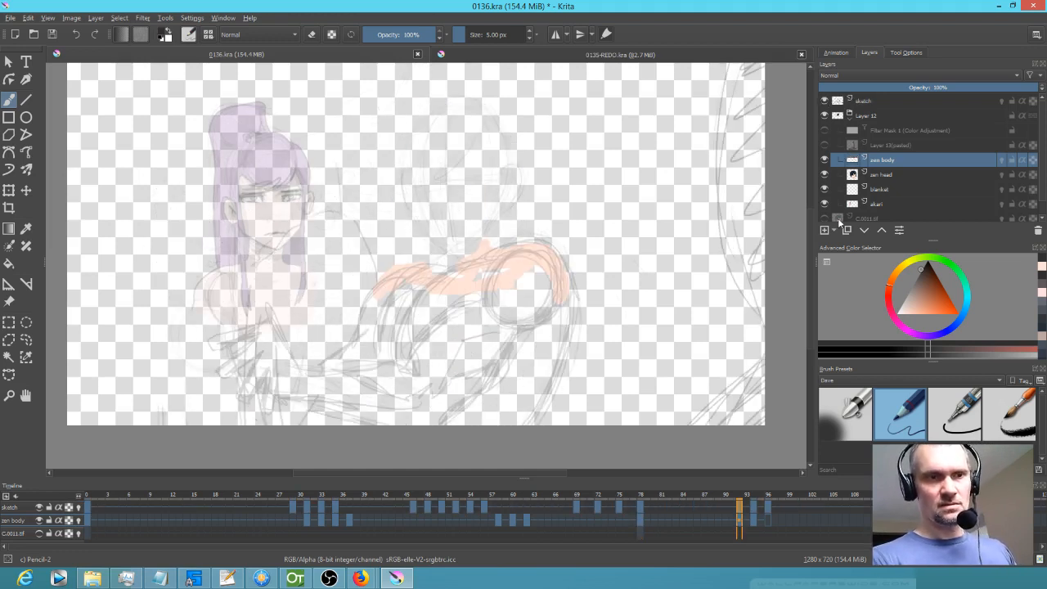
key(comma)
key(period)
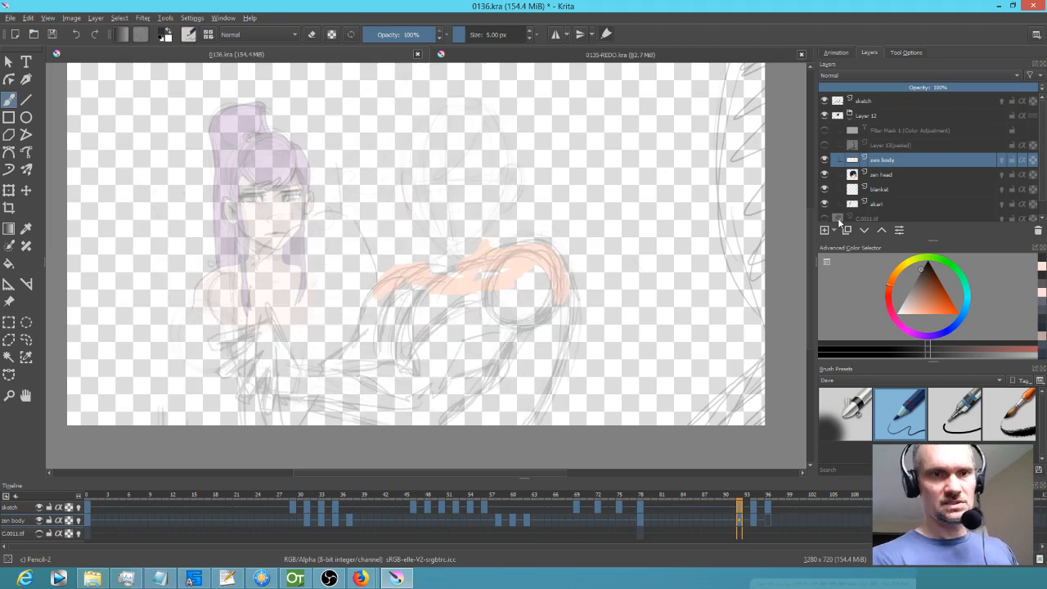
mouse_move(553, 249)
mouse_down()
mouse_move(570, 289)
mouse_move(569, 335)
mouse_move(529, 424)
mouse_up()
key(comma)
key(period)
drag(550, 311, 523, 330)
key(comma)
key(period)
mouse_move(504, 262)
mouse_down()
mouse_move(486, 306)
mouse_move(502, 324)
mouse_up()
key(comma)
key(period)
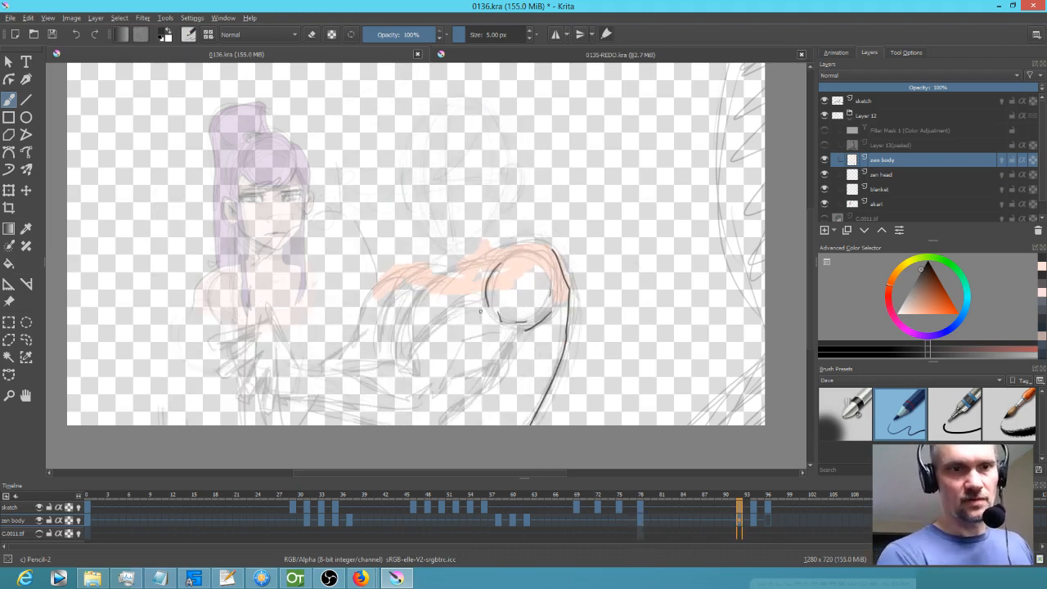
Draw the line art of the near upper arm's two edges and the forearm's upper edge on frame 92.
mouse_move(481, 304)
mouse_down()
mouse_move(424, 334)
mouse_move(406, 362)
mouse_up()
key(comma)
key(period)
drag(519, 336, 436, 425)
key(comma)
key(period)
mouse_move(496, 358)
mouse_down()
mouse_move(357, 377)
mouse_move(303, 368)
mouse_up()
key(comma)
key(period)
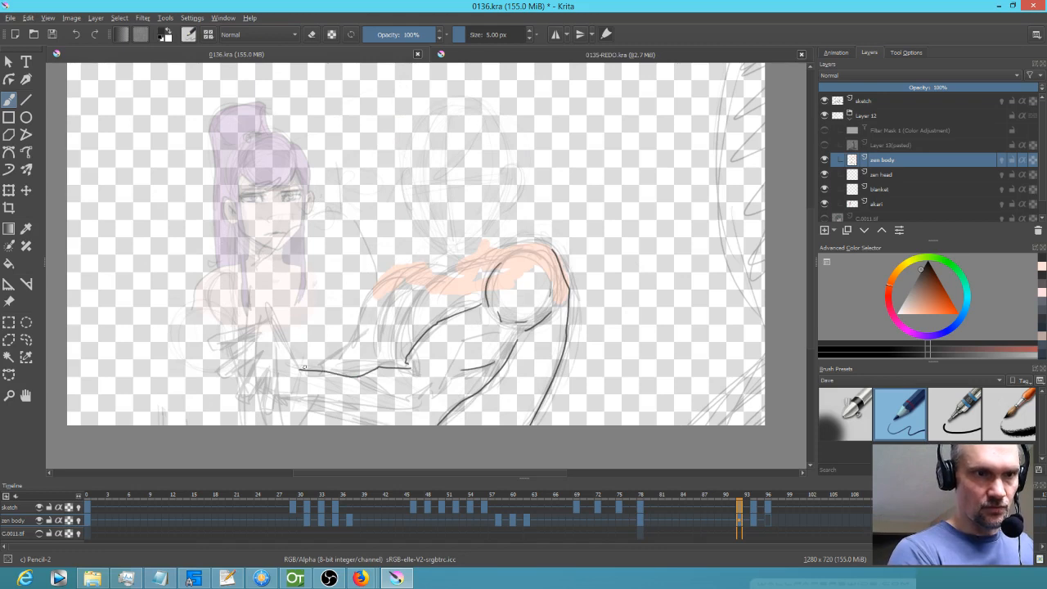
Draw the forearm's lower edge and the chest curve above the upper arm on frame 92, comparing with the previous keyframe.
key(comma)
key(period)
key(comma)
key(period)
key(comma)
key(period)
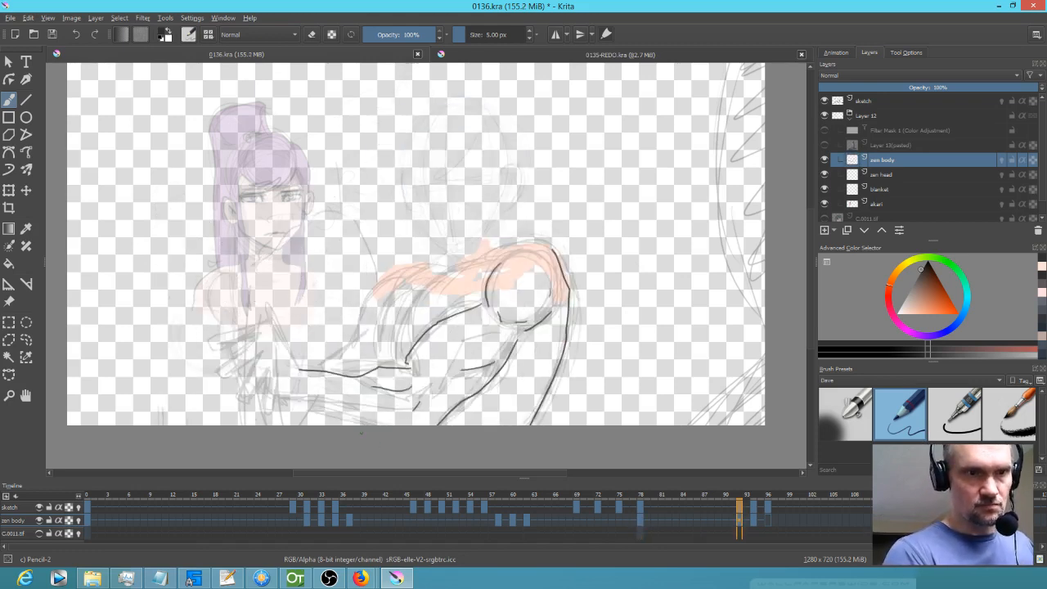
drag(307, 402, 385, 425)
key(comma)
key(period)
key(comma)
key(period)
key(comma)
key(period)
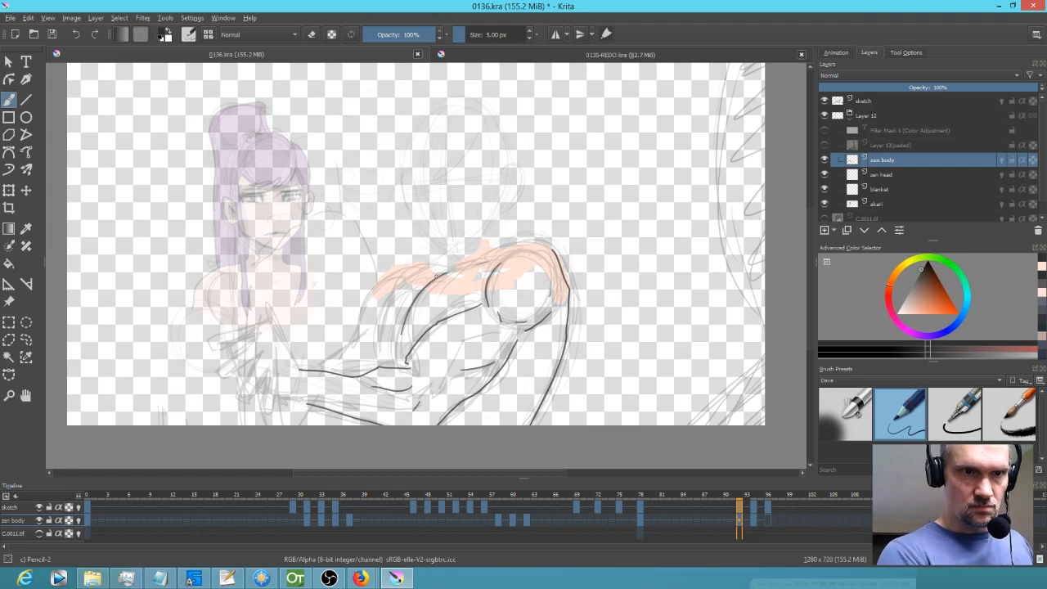
Draw the line art of the far shoulder and upper arm on frame 92, checking it against the previous keyframe.
mouse_move(444, 268)
mouse_down()
mouse_move(421, 268)
mouse_move(363, 309)
mouse_move(360, 335)
mouse_move(327, 368)
mouse_up()
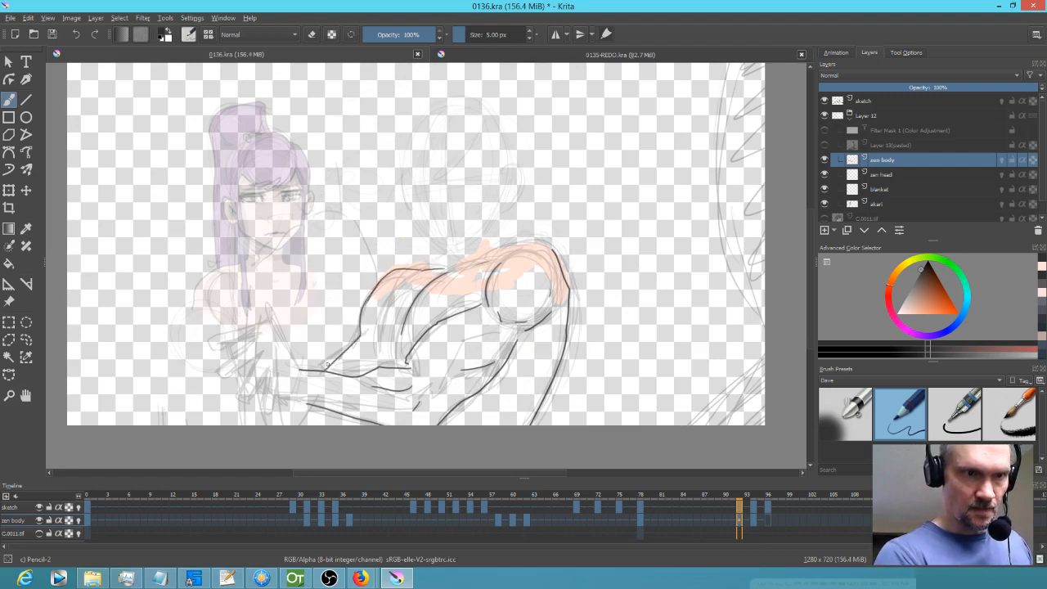
drag(396, 306, 380, 352)
key(comma)
key(period)
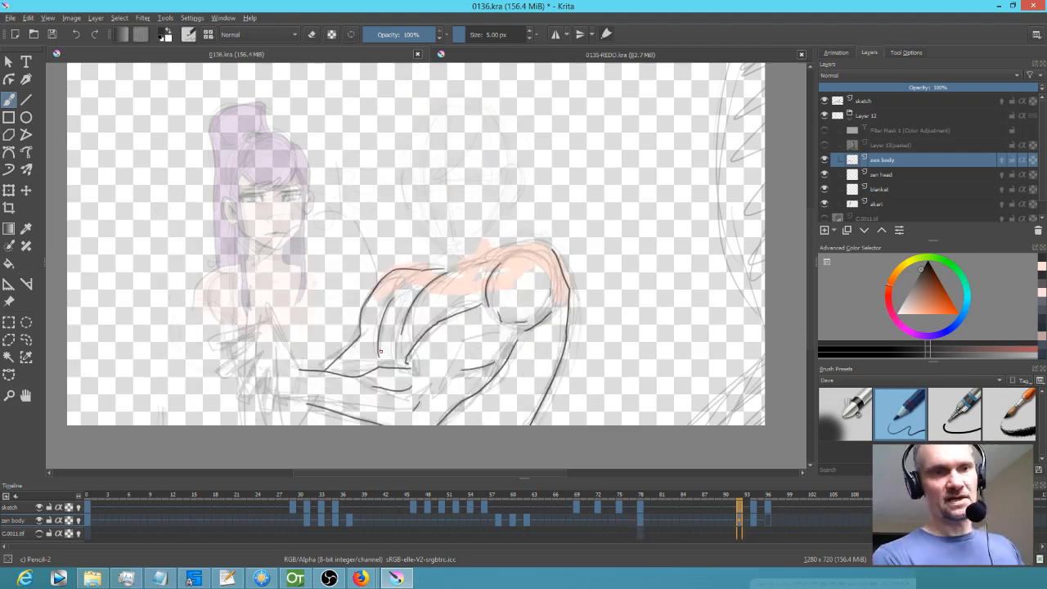
key(comma)
key(period)
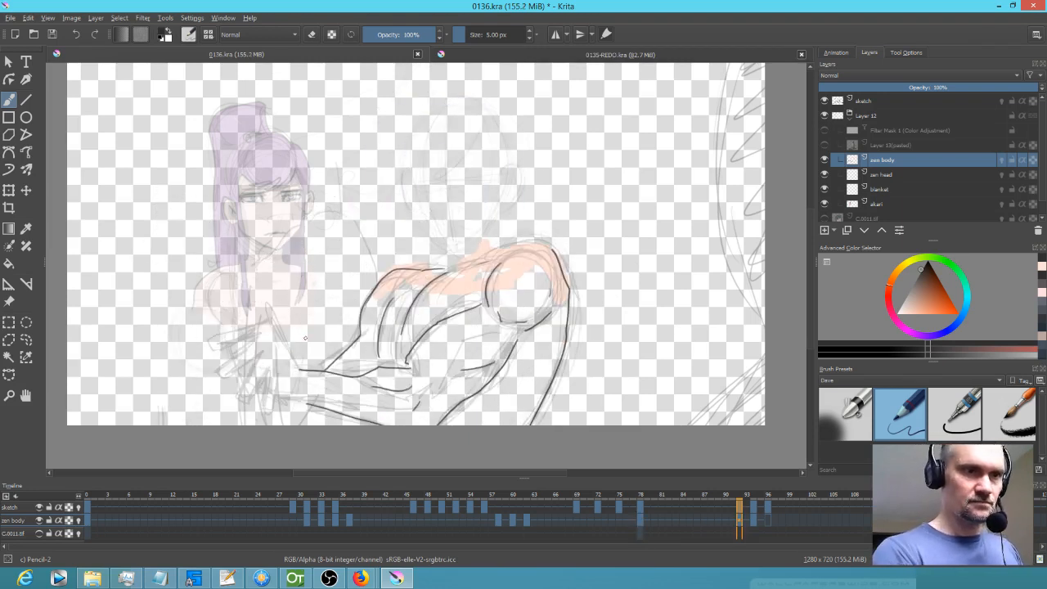
Draw the hand and fingers in line art on frame 92 and join the hand to the forearm's lower edge.
mouse_move(301, 370)
mouse_down()
mouse_move(270, 322)
mouse_move(212, 344)
mouse_move(215, 353)
mouse_move(257, 345)
mouse_move(219, 375)
mouse_move(263, 359)
mouse_move(238, 392)
mouse_move(267, 370)
mouse_up()
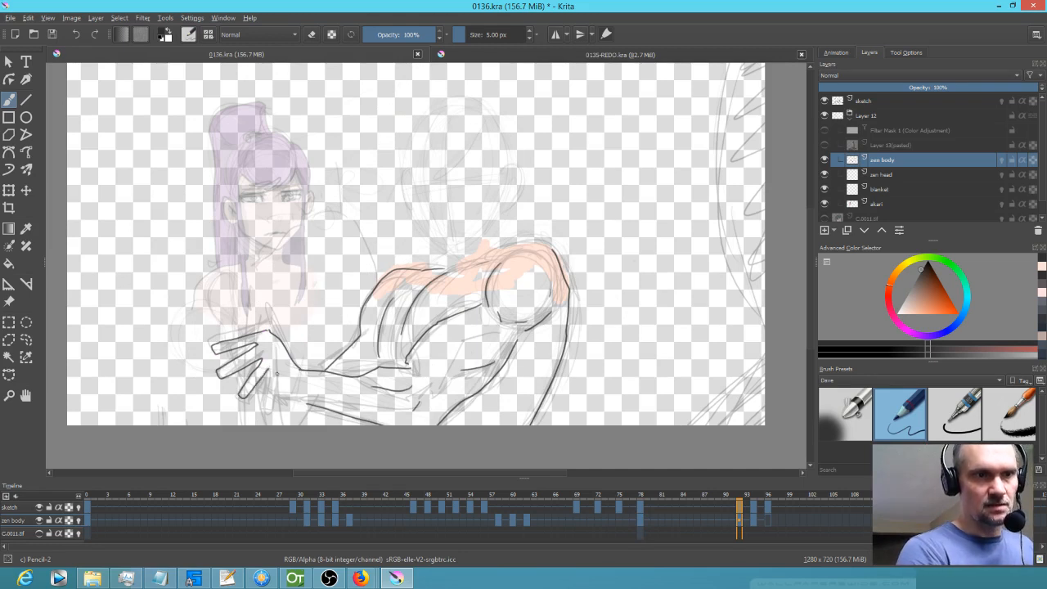
mouse_move(263, 373)
mouse_down()
mouse_move(255, 401)
mouse_move(277, 381)
mouse_move(287, 388)
mouse_up()
key(Left)
key(Right)
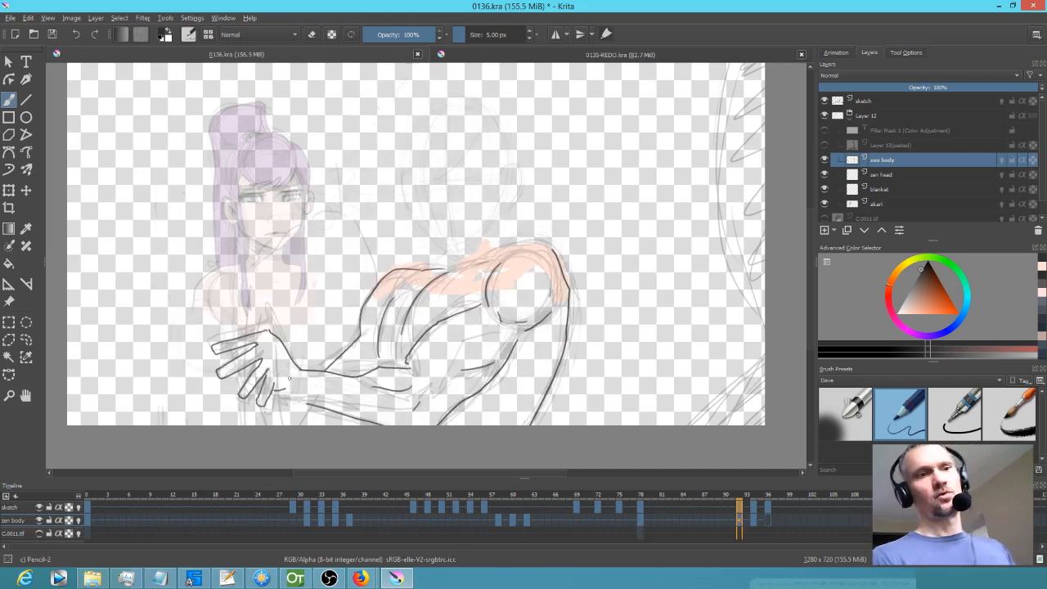
drag(258, 330, 233, 335)
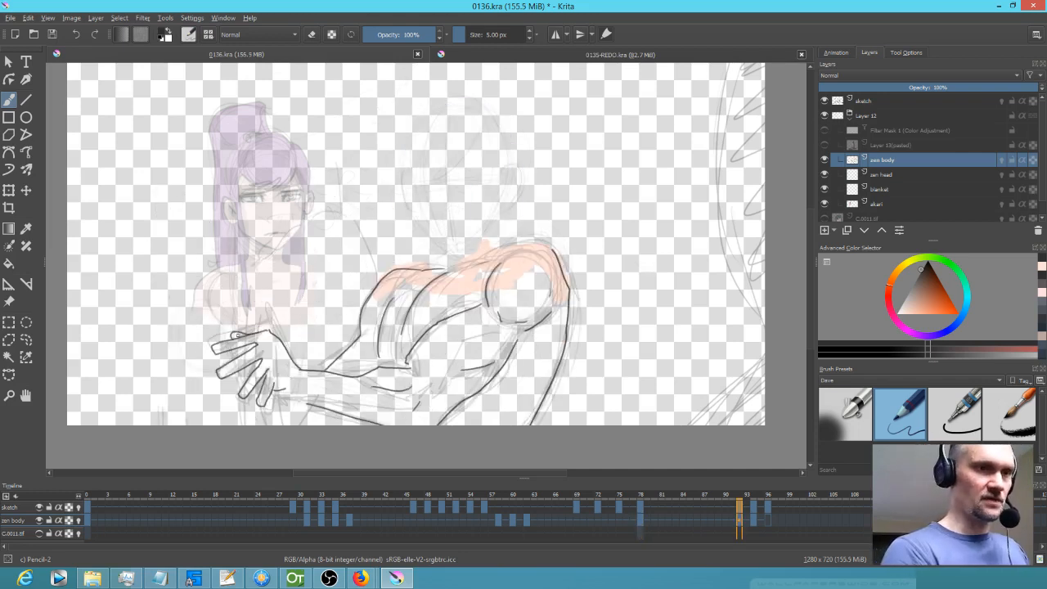
drag(279, 391, 309, 405)
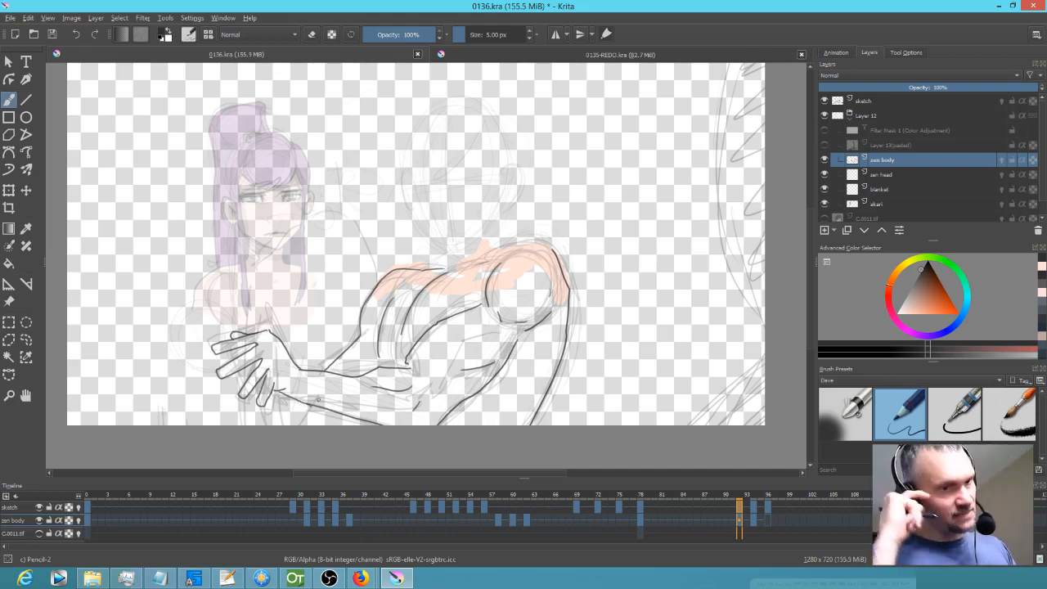
key(Left)
key(Right)
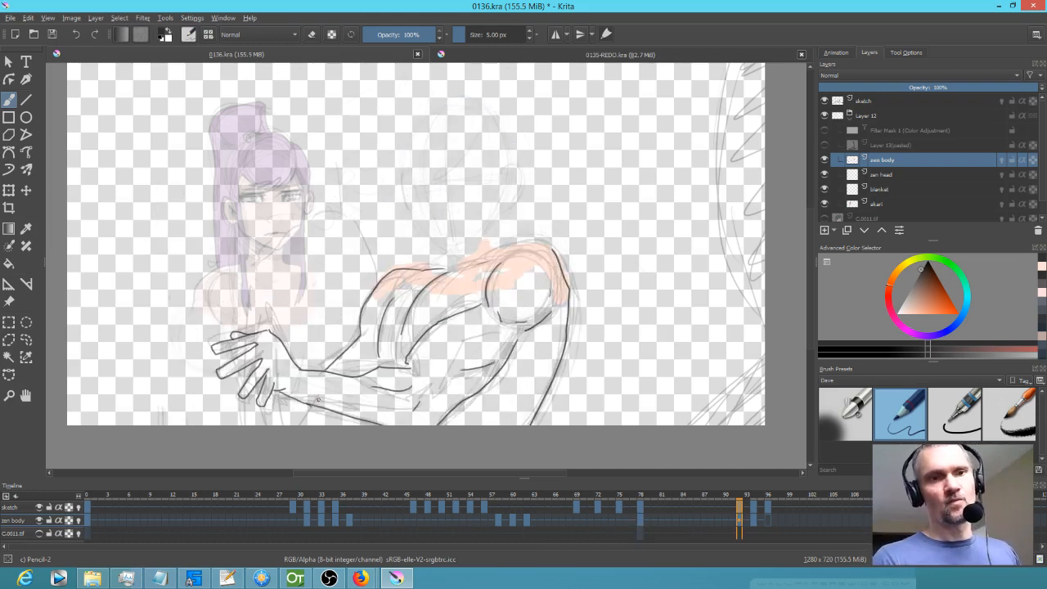
key(Left)
key(Right)
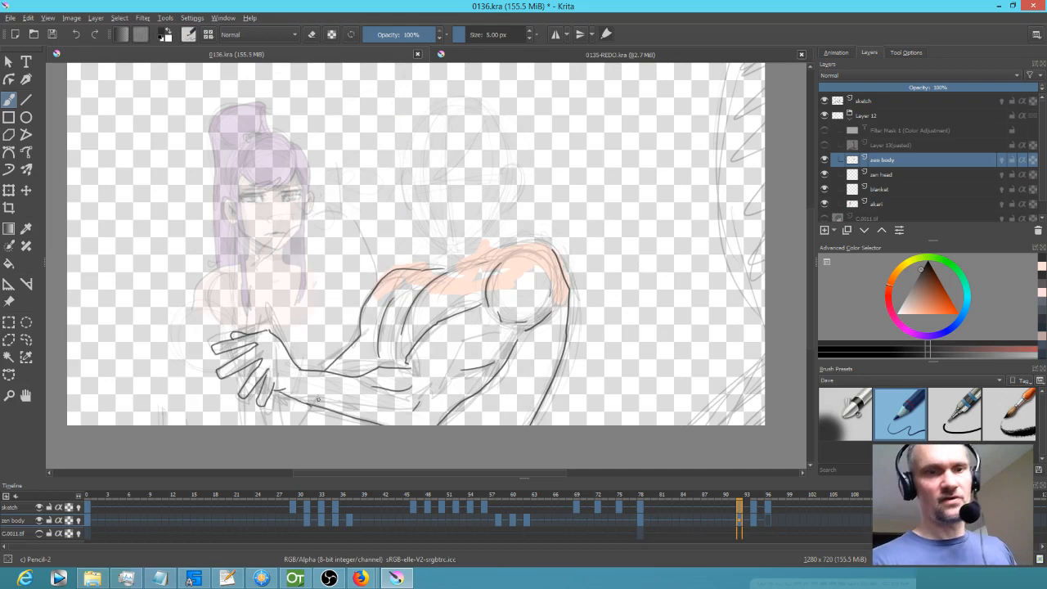
Draw the line art of the near shoulder and the arm below it on the zen body layer at frame 94.
key(Right)
mouse_move(580, 263)
mouse_down()
mouse_move(593, 306)
mouse_move(584, 334)
mouse_move(564, 398)
mouse_move(540, 425)
mouse_up()
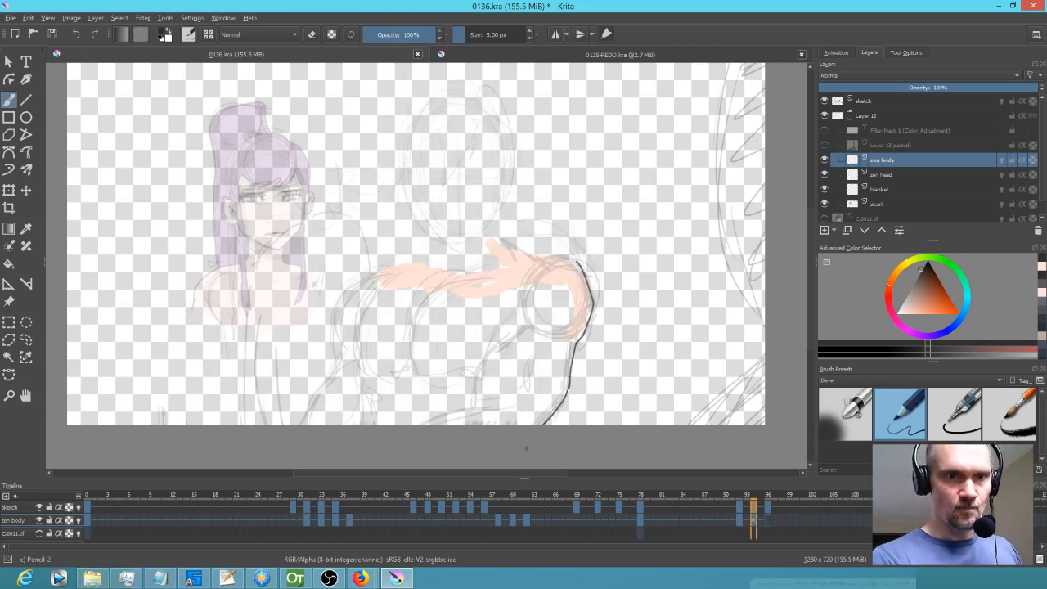
key(Left)
key(Right)
mouse_move(522, 328)
mouse_down()
mouse_move(475, 374)
mouse_move(475, 405)
mouse_up()
key(Left)
key(Right)
mouse_move(532, 299)
mouse_down()
mouse_move(541, 327)
mouse_move(567, 340)
mouse_move(583, 301)
mouse_move(577, 329)
mouse_up()
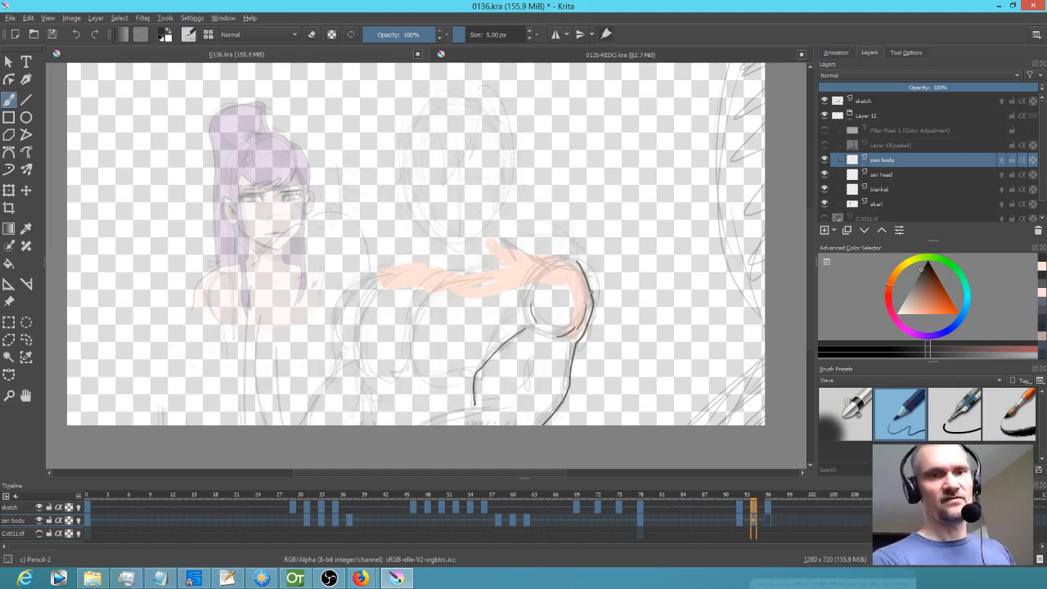
drag(550, 280, 574, 283)
key(Left)
key(Right)
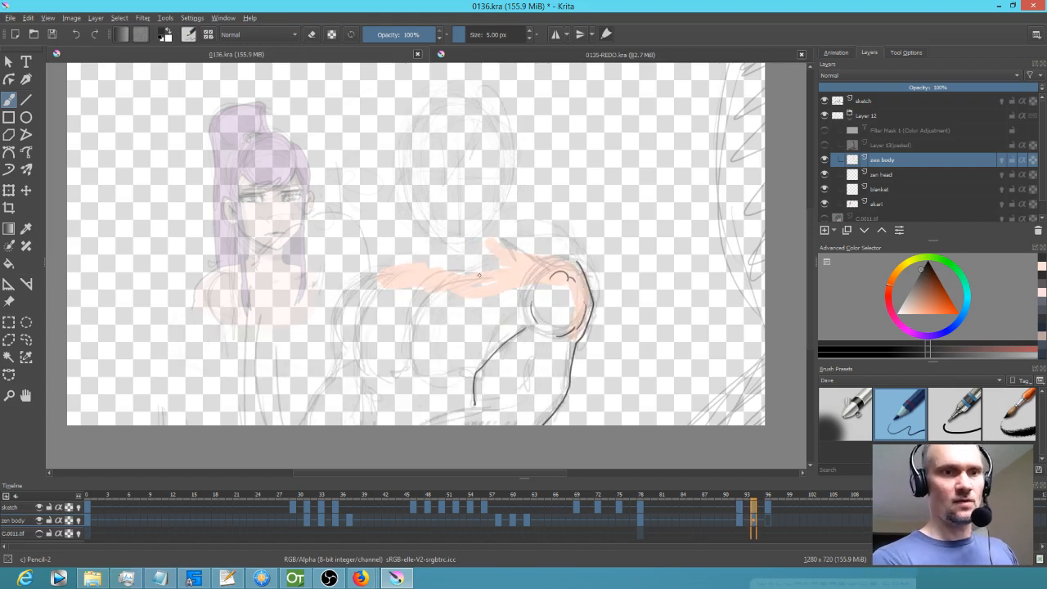
Draw the inner and outer lines of the far shoulder and arm on frame 94, comparing with frame 92.
key(Left)
key(Right)
mouse_move(364, 312)
mouse_down()
mouse_move(361, 365)
mouse_move(381, 378)
mouse_up()
key(Left)
key(Right)
key(Left)
key(Right)
mouse_move(406, 266)
mouse_down()
mouse_move(417, 263)
mouse_move(359, 278)
mouse_move(336, 328)
mouse_move(341, 350)
mouse_move(302, 425)
mouse_up()
key(Left)
key(Right)
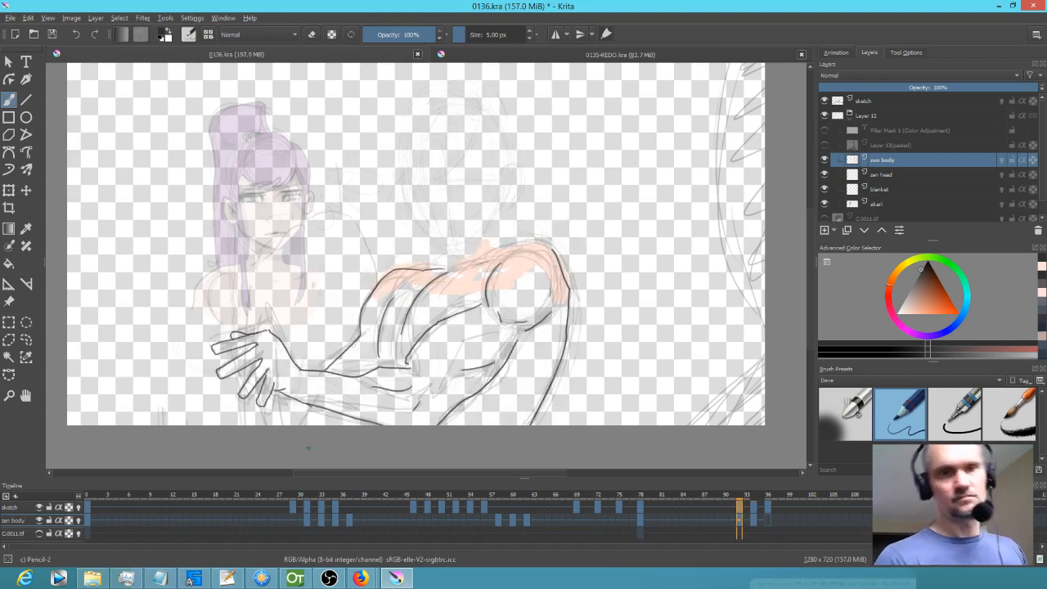
Draw the forearm's upper edge and the inner edge of the near arm on zen body frame 94, comparing with frame 92.
drag(478, 407, 432, 424)
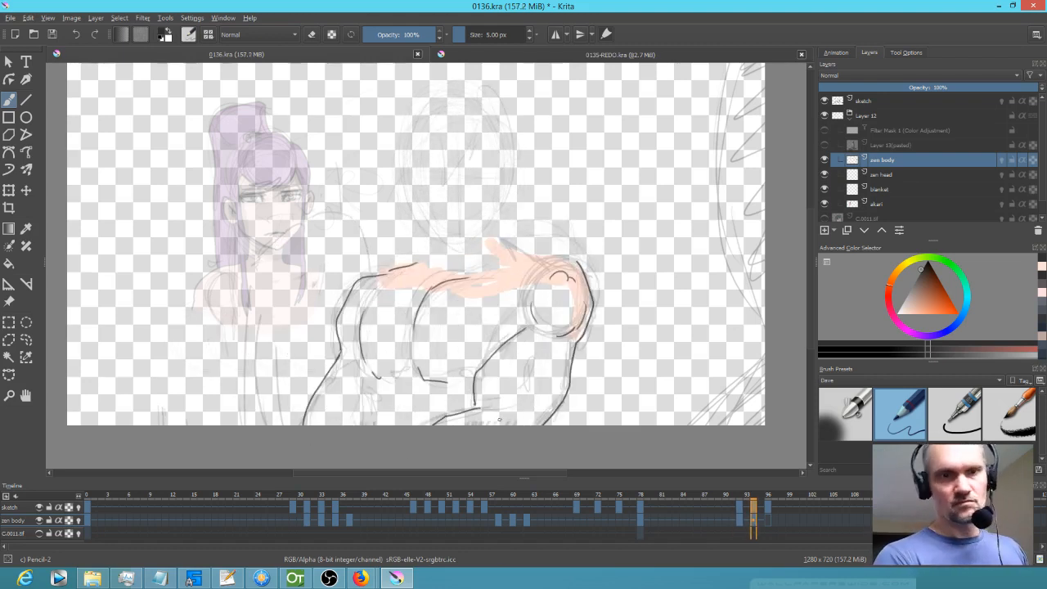
key(Left)
key(Right)
drag(365, 389, 382, 442)
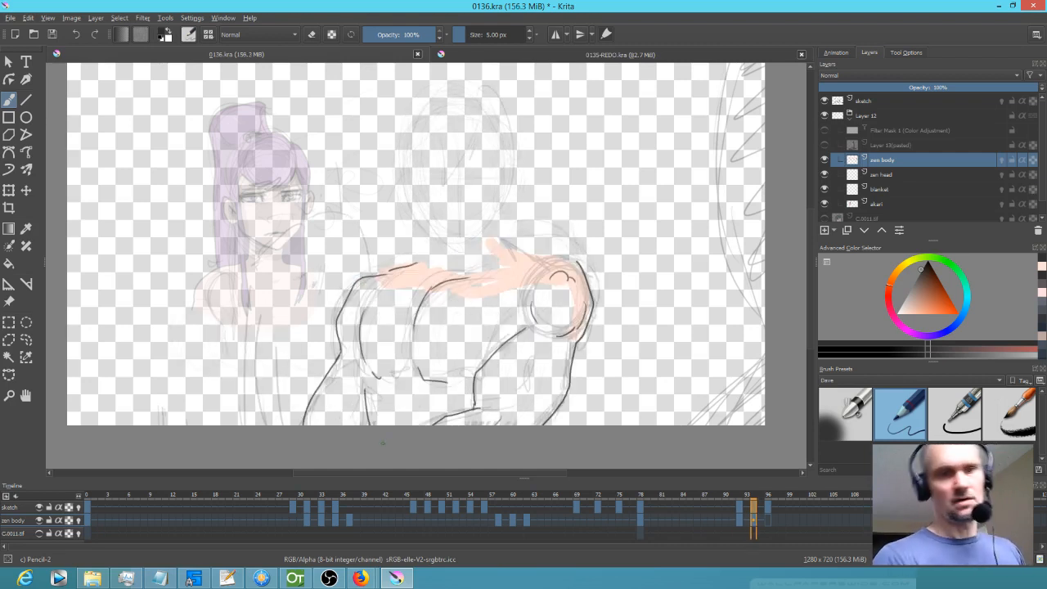
Extend both shoulder lines up to the neck on frame 94, checking them against frame 92.
key(Left)
key(Right)
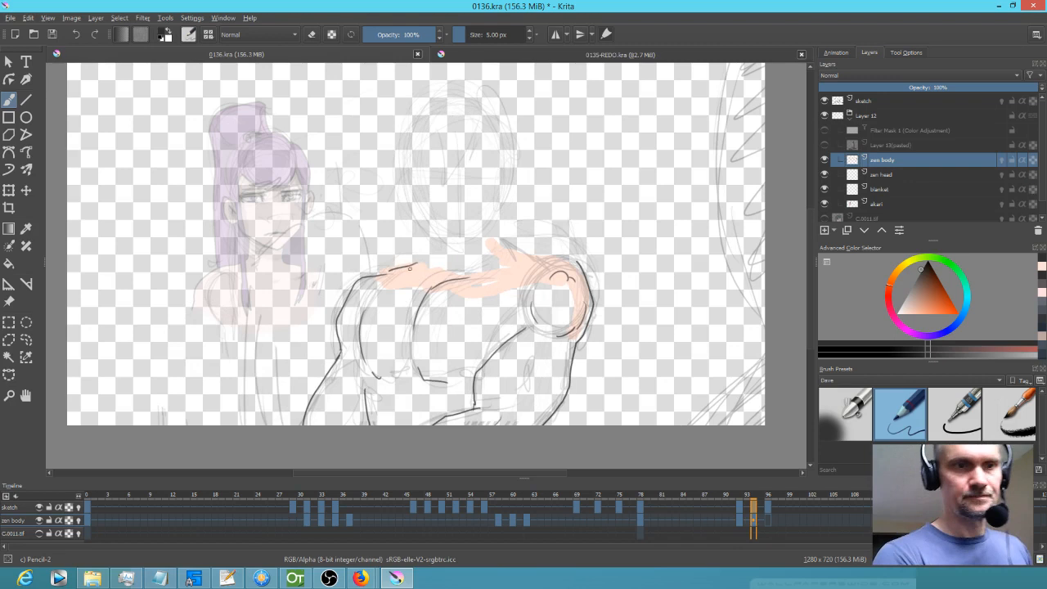
drag(415, 265, 432, 246)
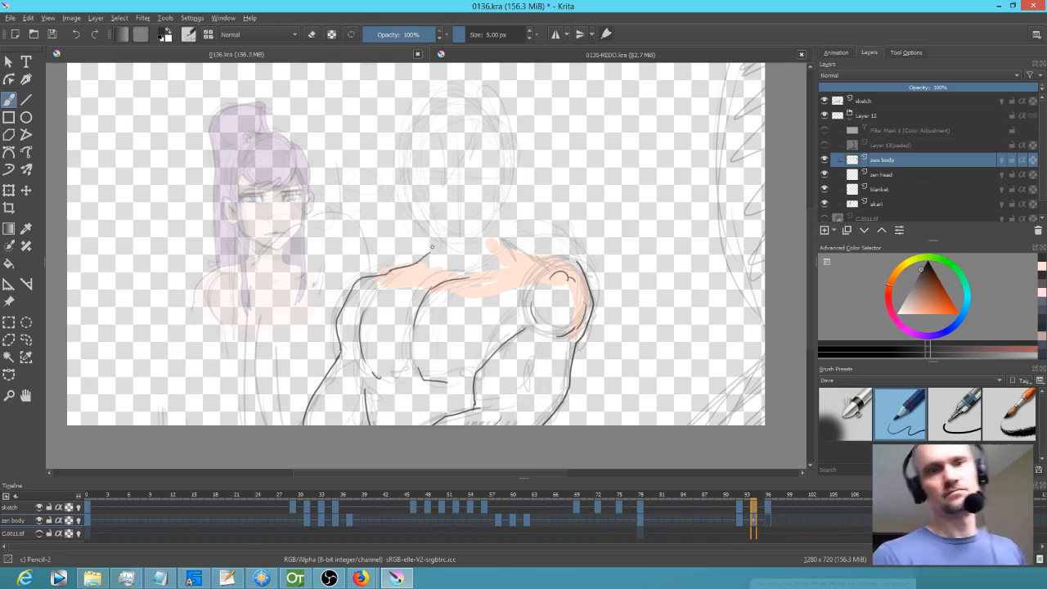
mouse_move(580, 264)
mouse_down()
mouse_move(535, 257)
mouse_move(507, 238)
mouse_up()
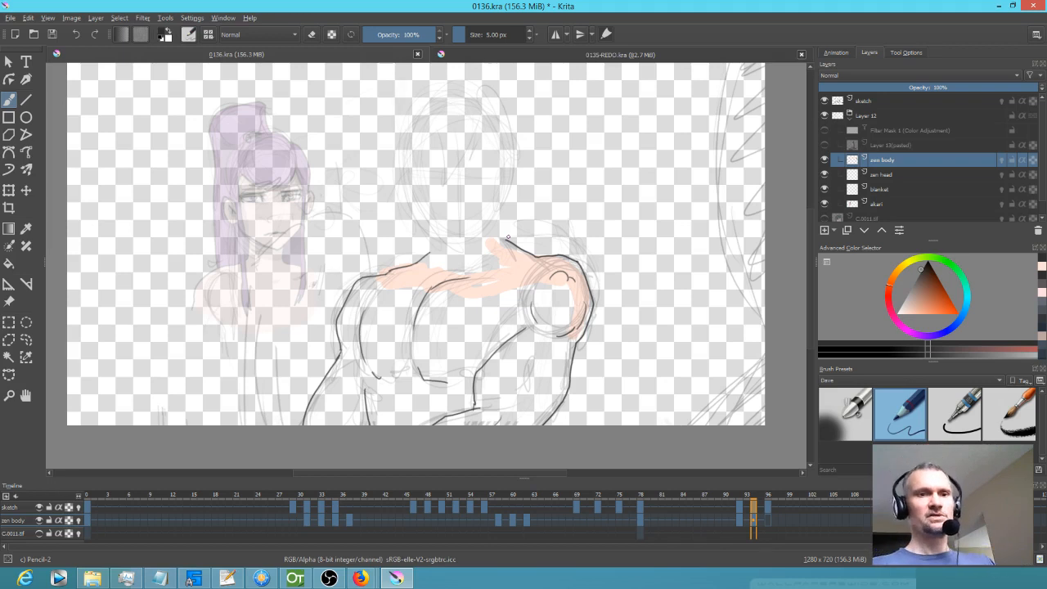
Draw the line art of the near shoulder and arm, both chest contours and the collarbone lines on zen body frame 96.
key(Right)
key(Right)
mouse_move(409, 242)
mouse_down()
mouse_move(355, 281)
mouse_move(325, 285)
mouse_move(296, 331)
mouse_move(265, 445)
mouse_up()
drag(347, 374, 342, 426)
mouse_move(322, 363)
mouse_down()
mouse_move(333, 364)
mouse_move(307, 360)
mouse_move(396, 398)
mouse_move(489, 365)
mouse_move(591, 369)
mouse_up()
drag(585, 279, 603, 329)
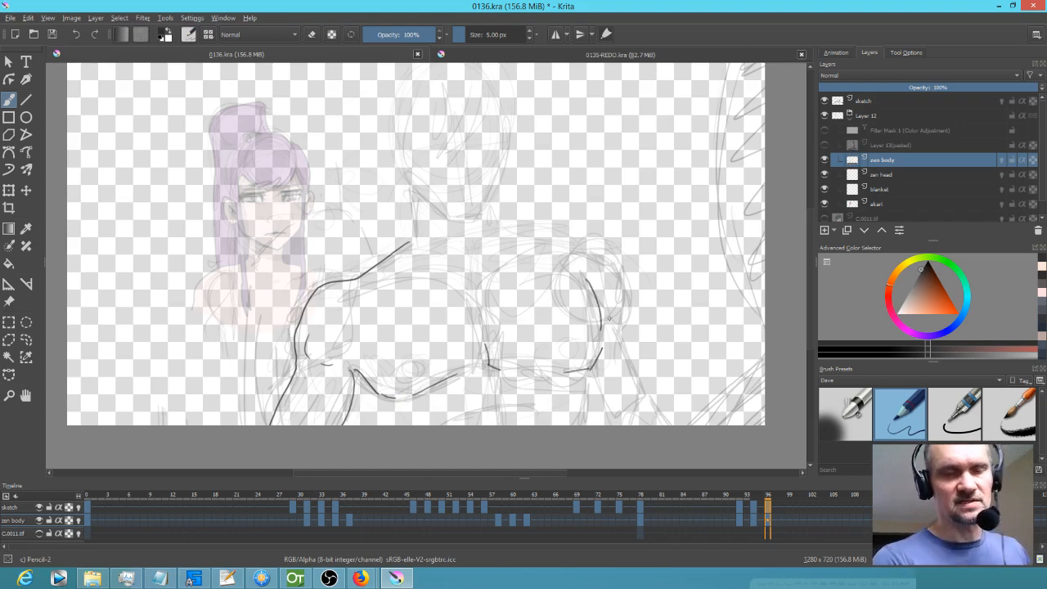
mouse_move(358, 289)
mouse_down()
mouse_move(370, 300)
mouse_move(433, 285)
mouse_move(478, 301)
mouse_move(499, 270)
mouse_up()
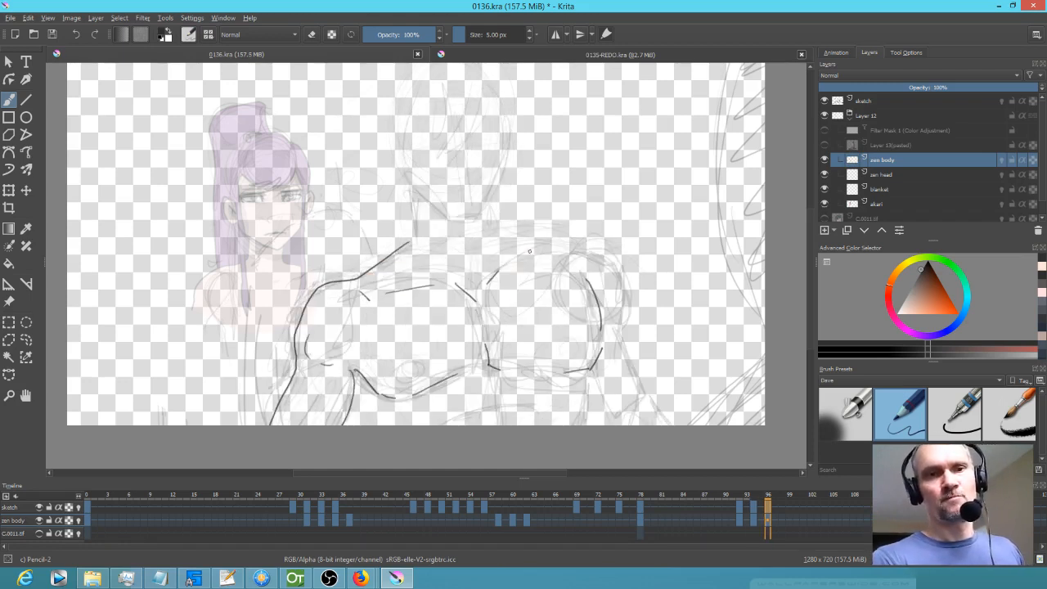
Draw the outer and inner lines of the far shoulder and arm on frame 96, comparing with frame 94.
mouse_move(590, 253)
mouse_down()
mouse_move(625, 278)
mouse_move(624, 347)
mouse_move(693, 453)
mouse_up()
mouse_move(592, 379)
mouse_down()
mouse_move(615, 421)
mouse_move(633, 417)
mouse_up()
drag(596, 380, 591, 426)
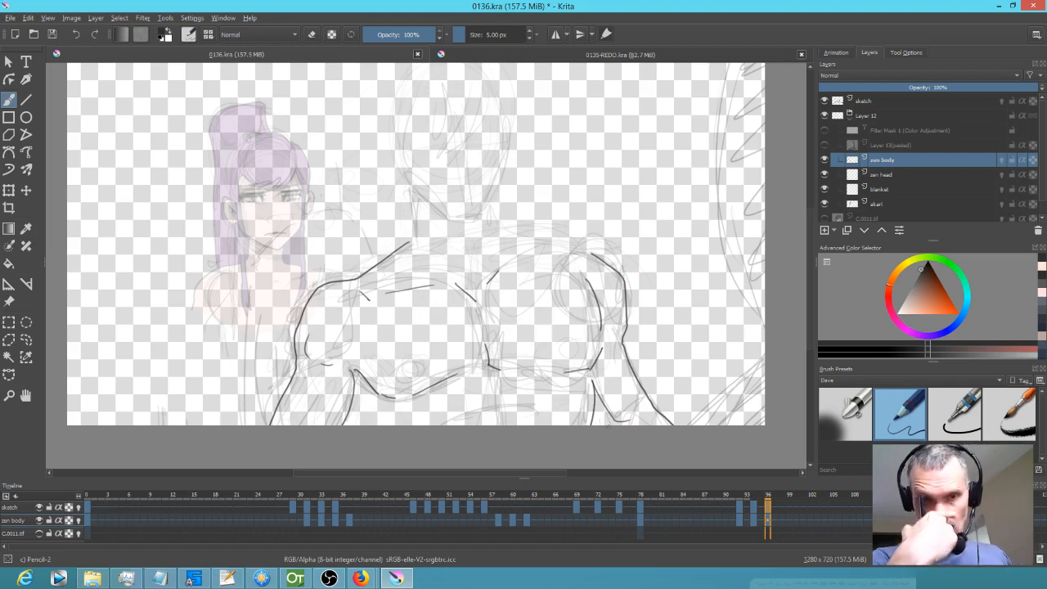
key(Left)
key(Right)
Join the shoulders to both sides of the neck on frame 96 and add the near elbow, upper belly and collarbone detail lines.
drag(347, 414, 359, 431)
mouse_move(592, 255)
mouse_down()
mouse_move(502, 230)
mouse_move(496, 207)
mouse_up()
drag(410, 241, 415, 206)
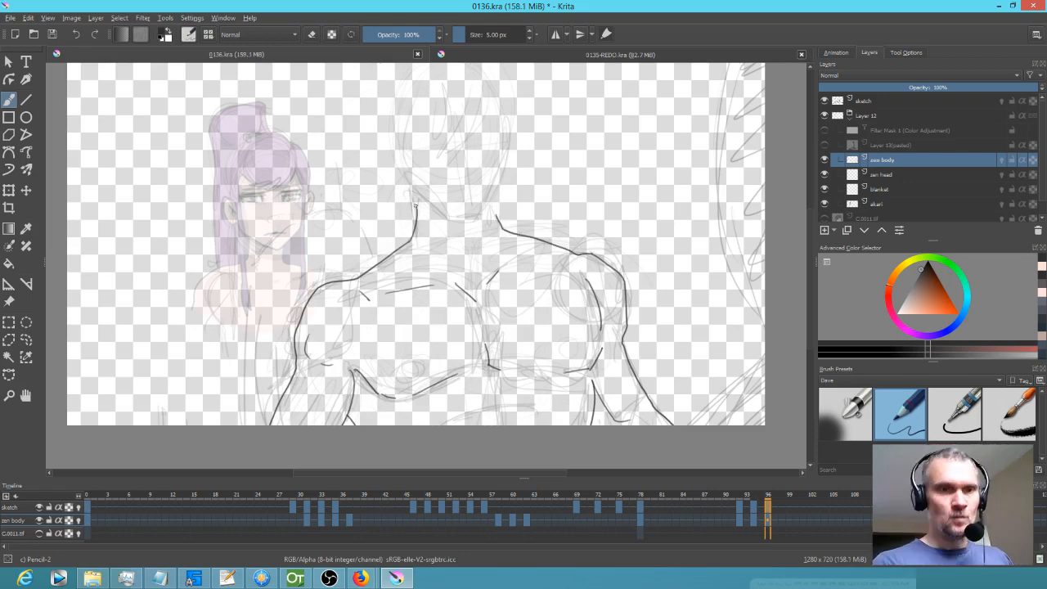
drag(471, 415, 535, 400)
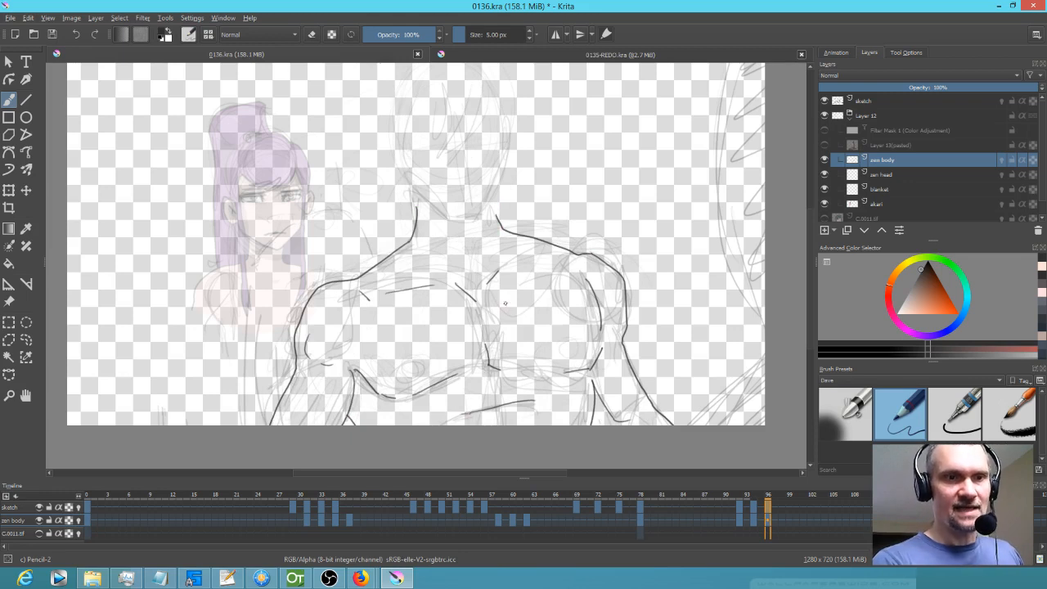
mouse_move(432, 241)
mouse_down()
mouse_move(445, 262)
mouse_move(489, 250)
mouse_up()
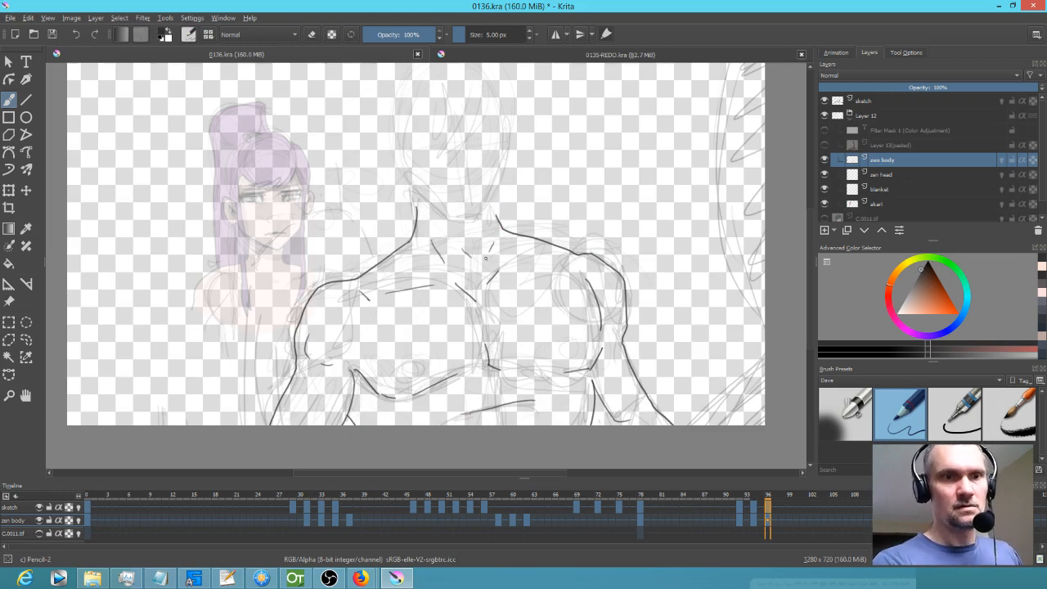
Draw the blanket draped over the purple-haired character's shoulders, with its side edges and folds, on the blanket layer at frame 78.
key(Left)
key(Left)
key(Left)
key(Left)
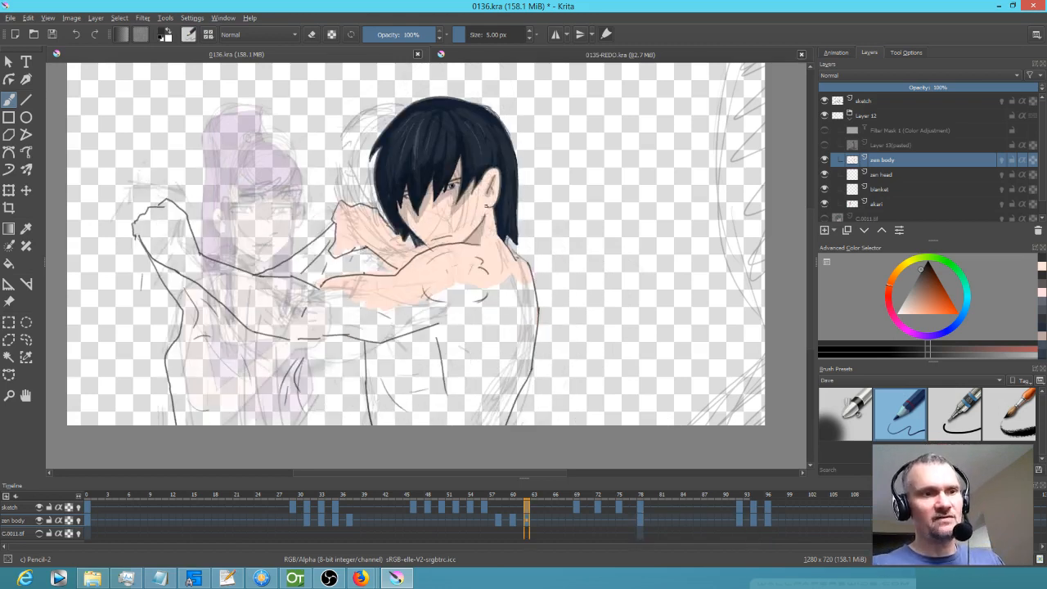
key(Right)
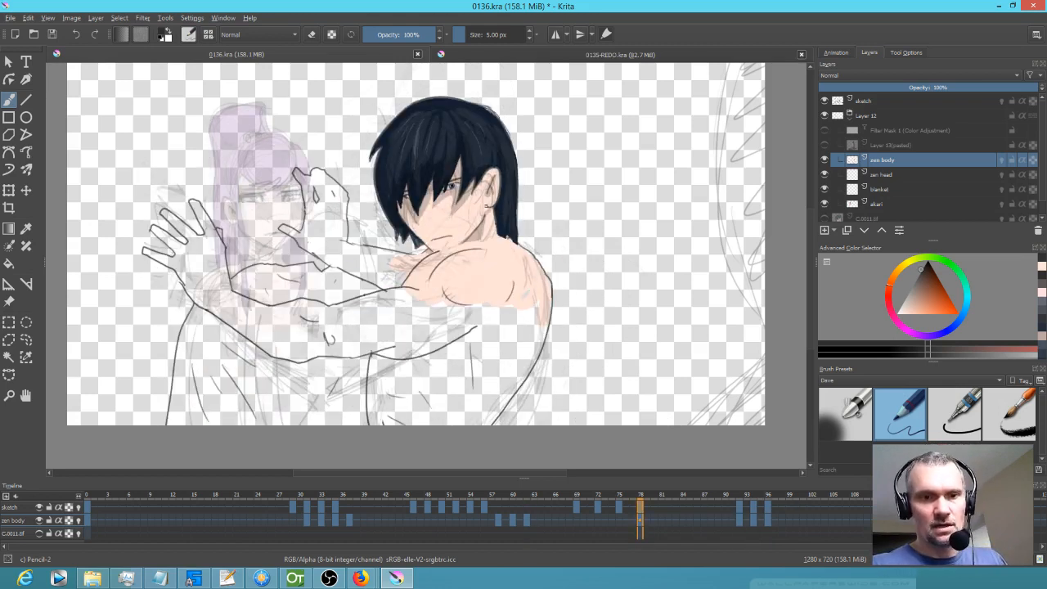
click(894, 189)
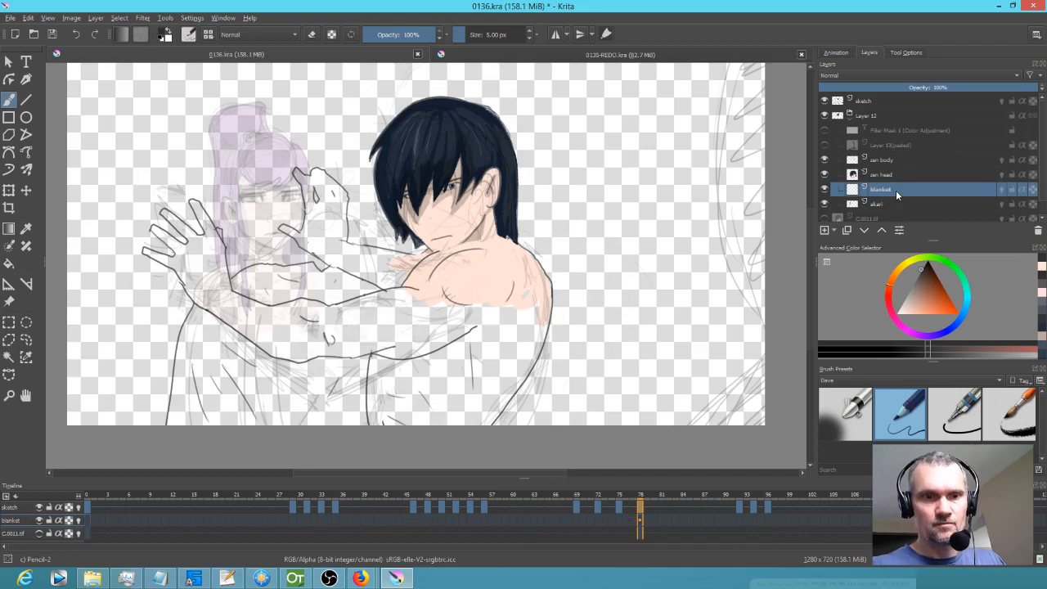
mouse_move(640, 517)
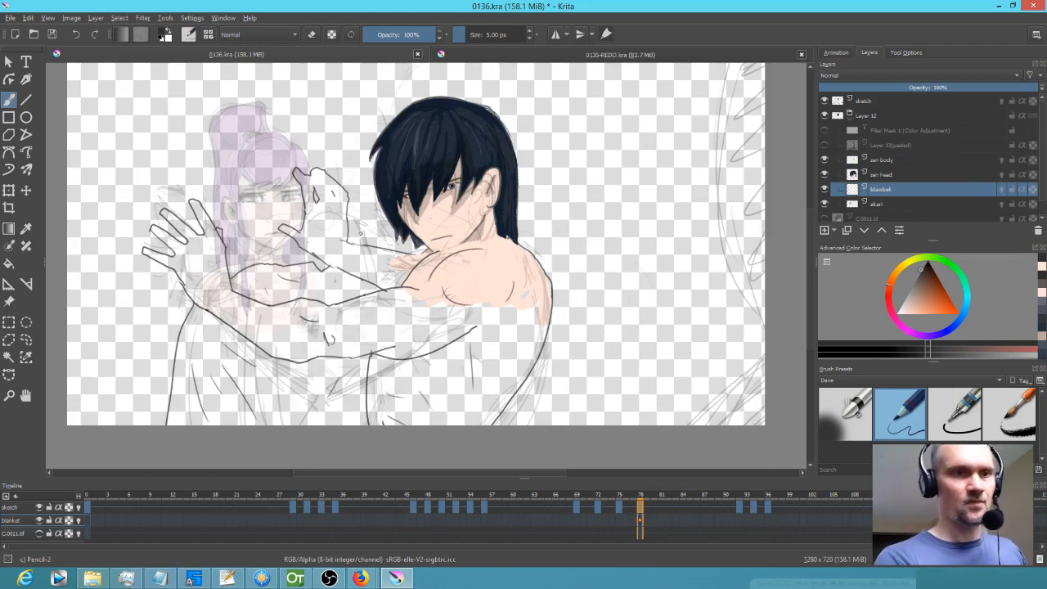
mouse_move(358, 268)
mouse_down()
mouse_move(308, 245)
mouse_move(330, 265)
mouse_move(279, 263)
mouse_move(184, 310)
mouse_move(151, 425)
mouse_up()
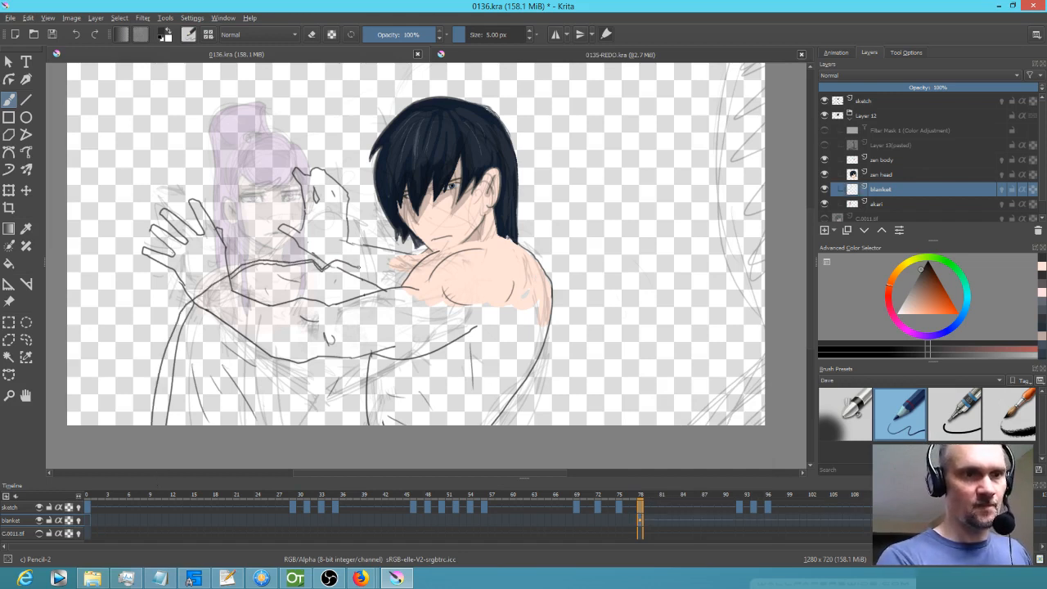
mouse_move(353, 267)
mouse_down()
mouse_move(384, 284)
mouse_move(416, 426)
mouse_up()
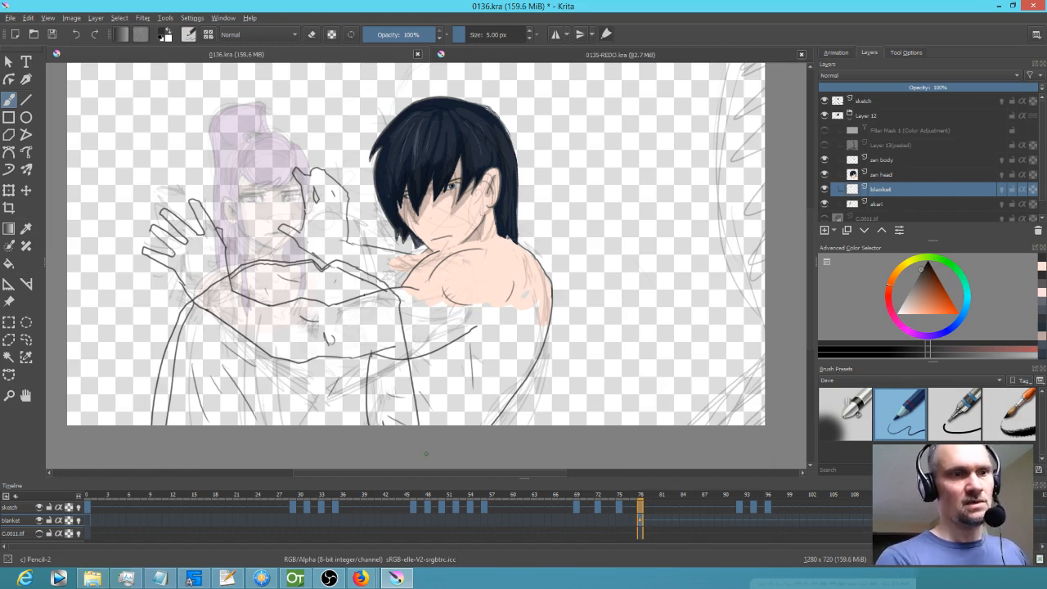
mouse_move(192, 366)
mouse_down()
mouse_move(210, 424)
mouse_move(261, 420)
mouse_up()
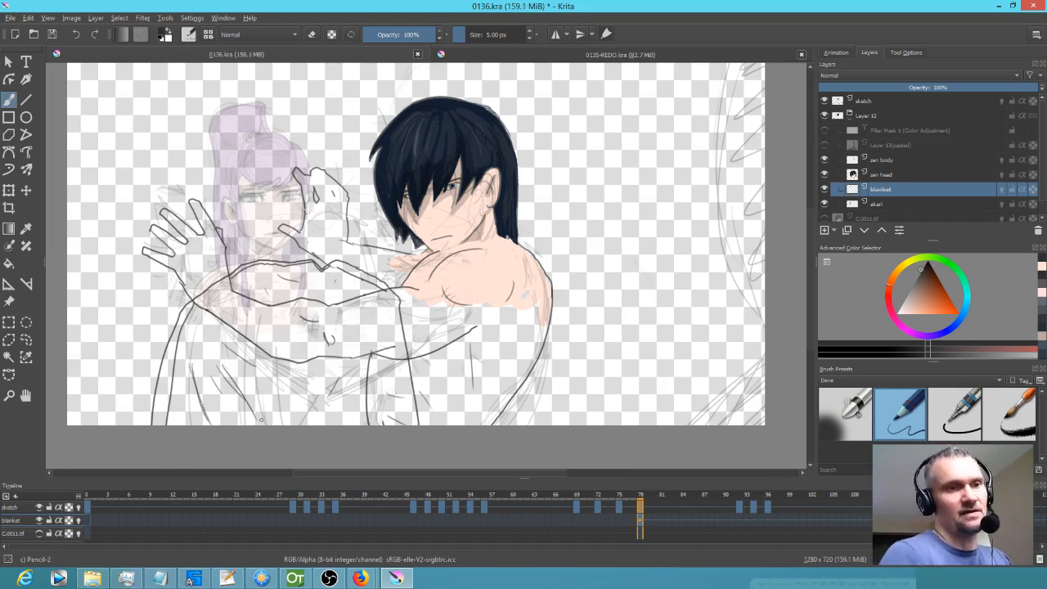
Check the blanket against frames 92 and 96, and compare the zen head layer at frames 0, 78 and 92.
click(738, 516)
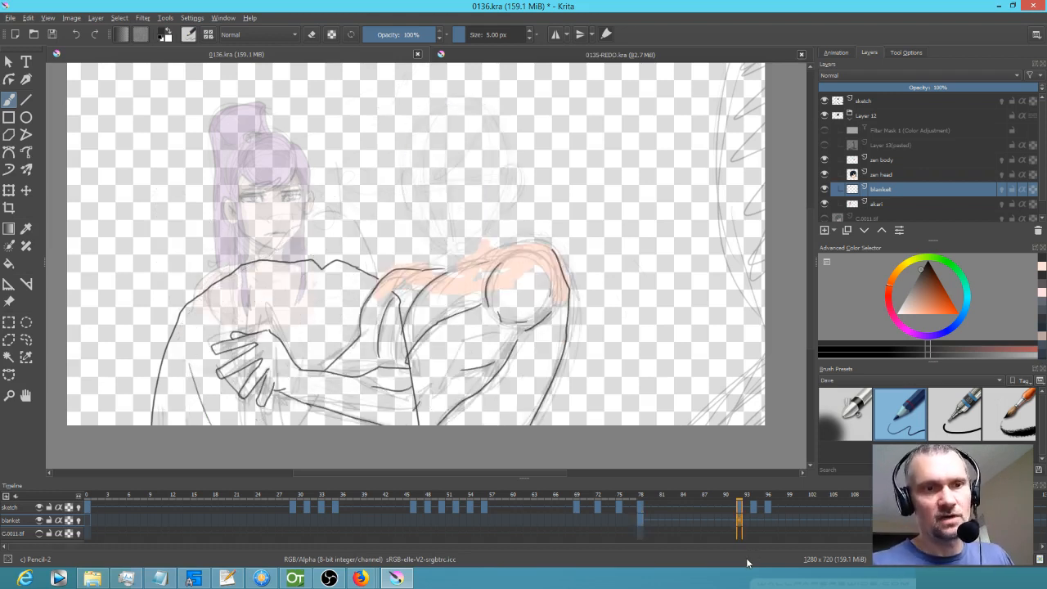
drag(758, 526, 768, 531)
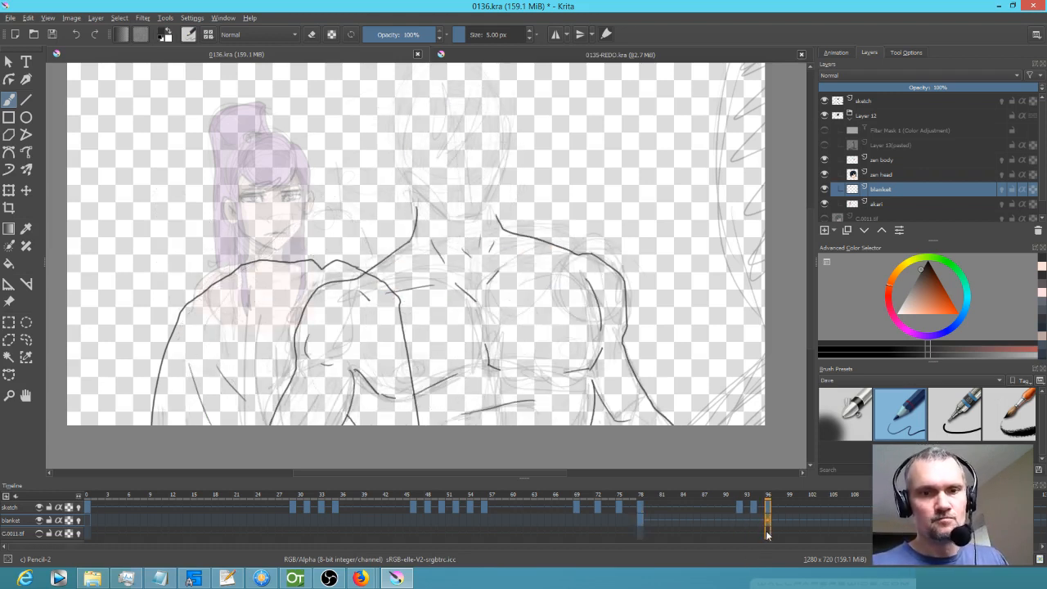
click(740, 524)
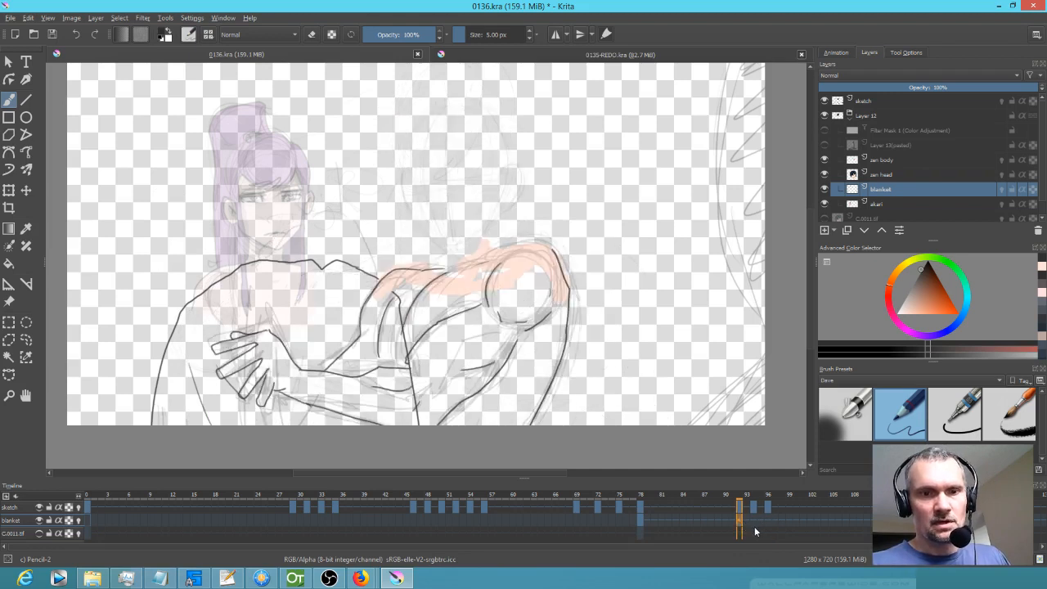
click(885, 175)
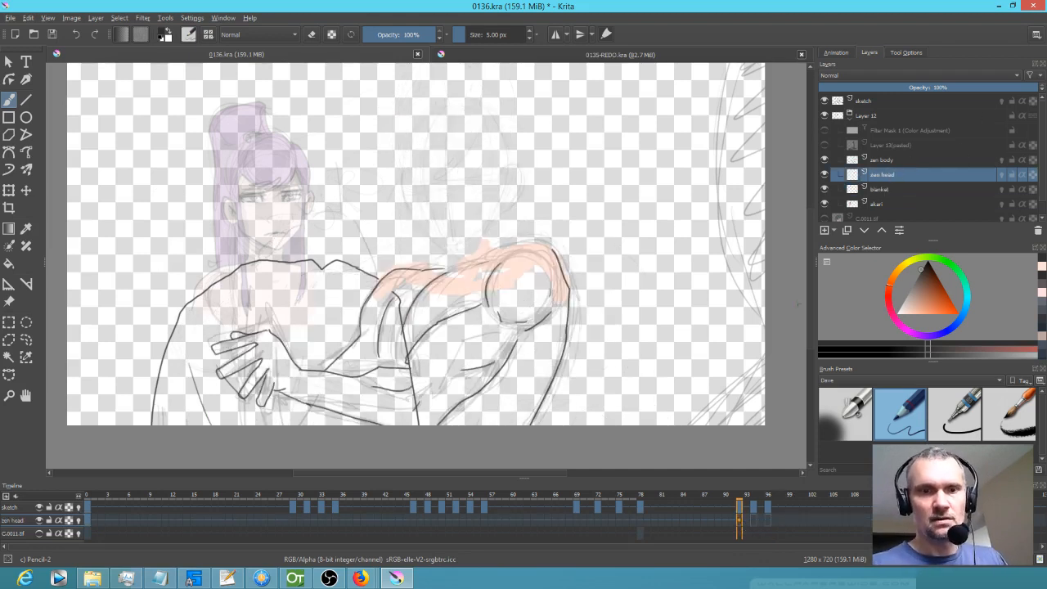
click(640, 520)
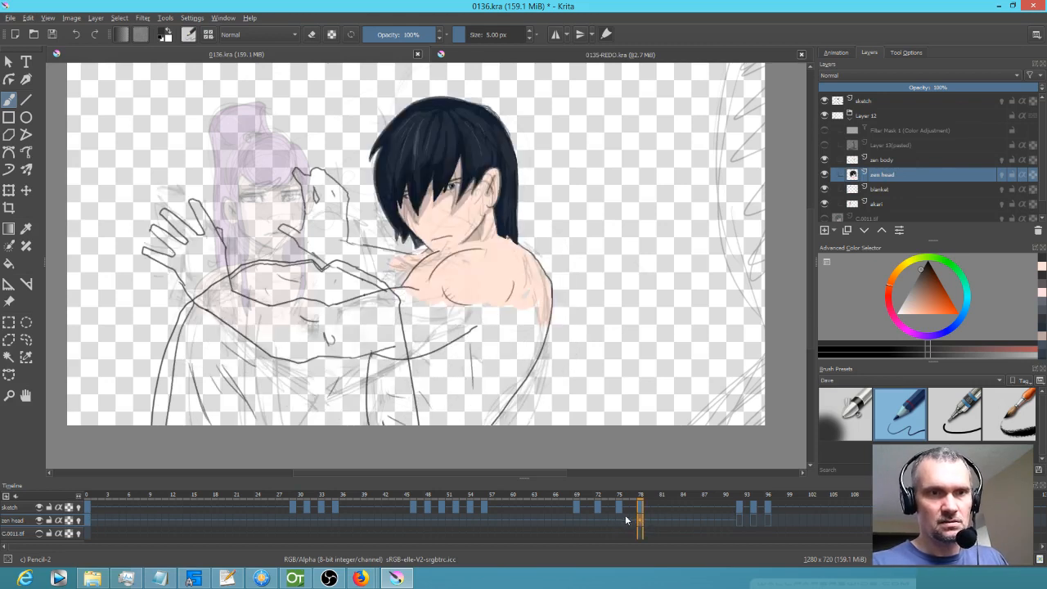
click(738, 516)
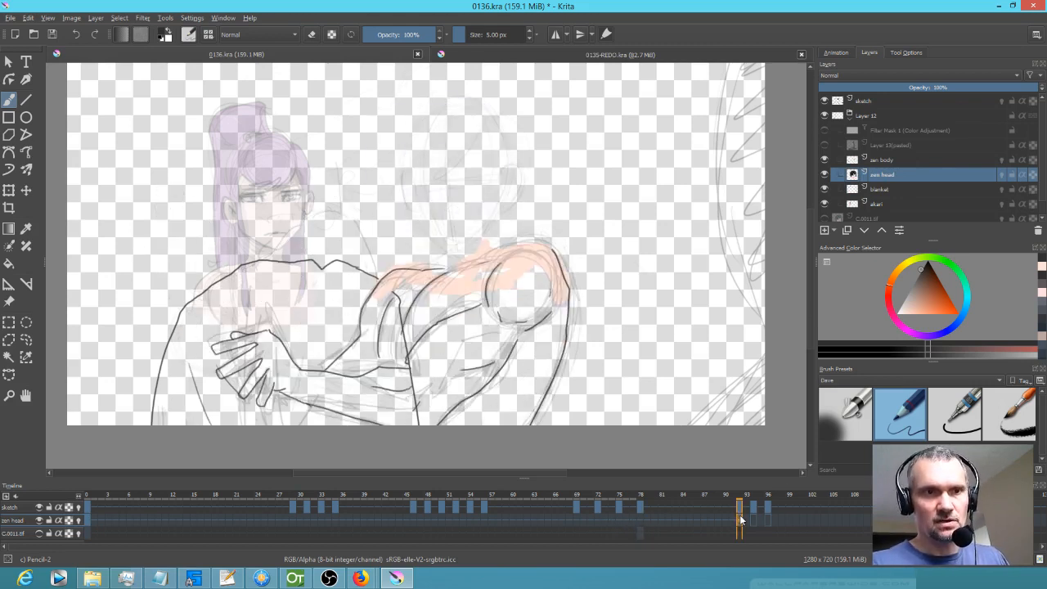
key(Home)
click(740, 517)
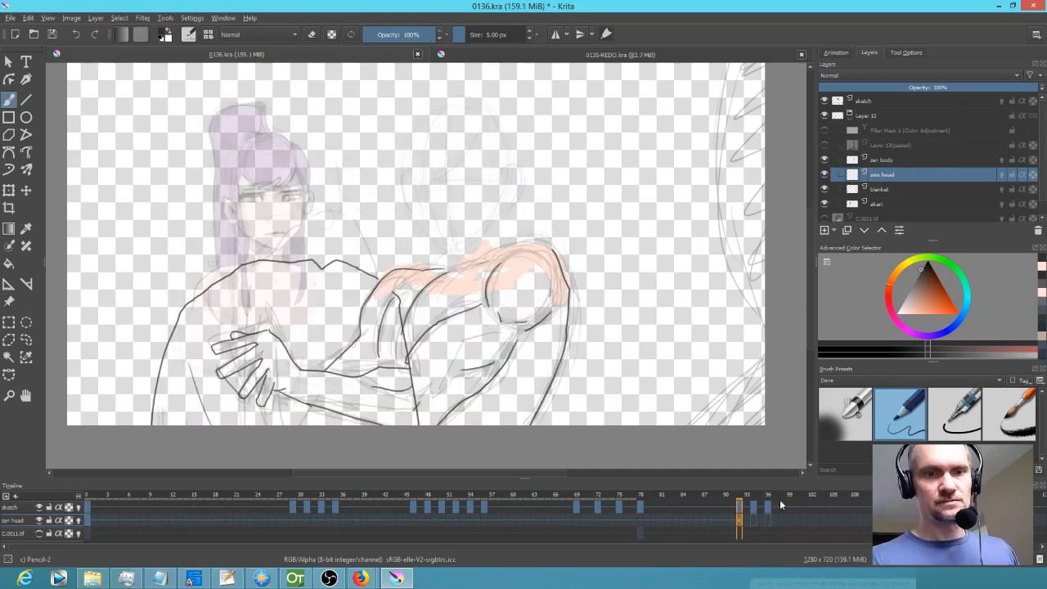
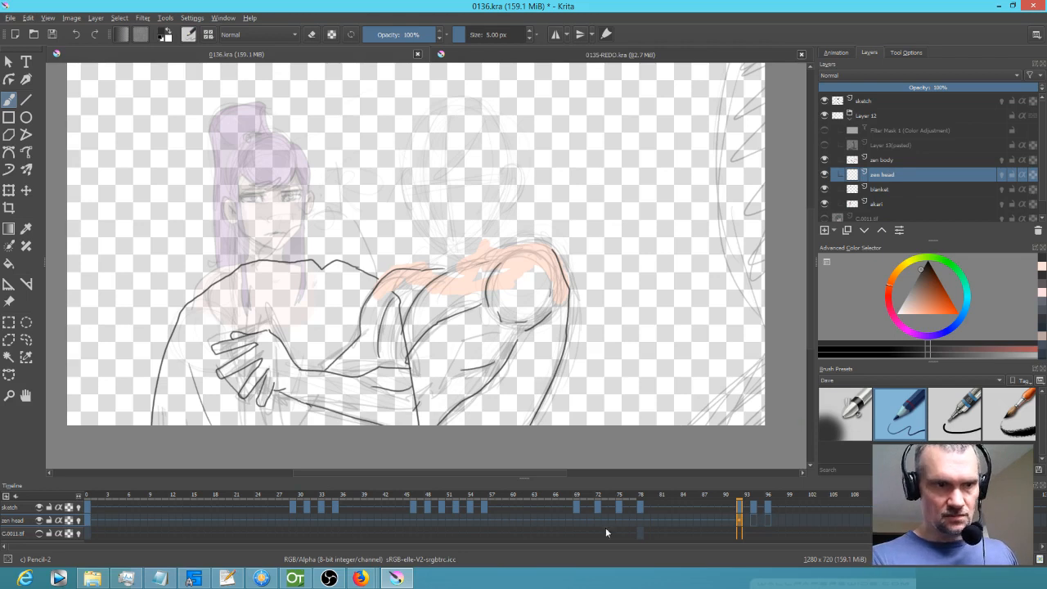
click(89, 522)
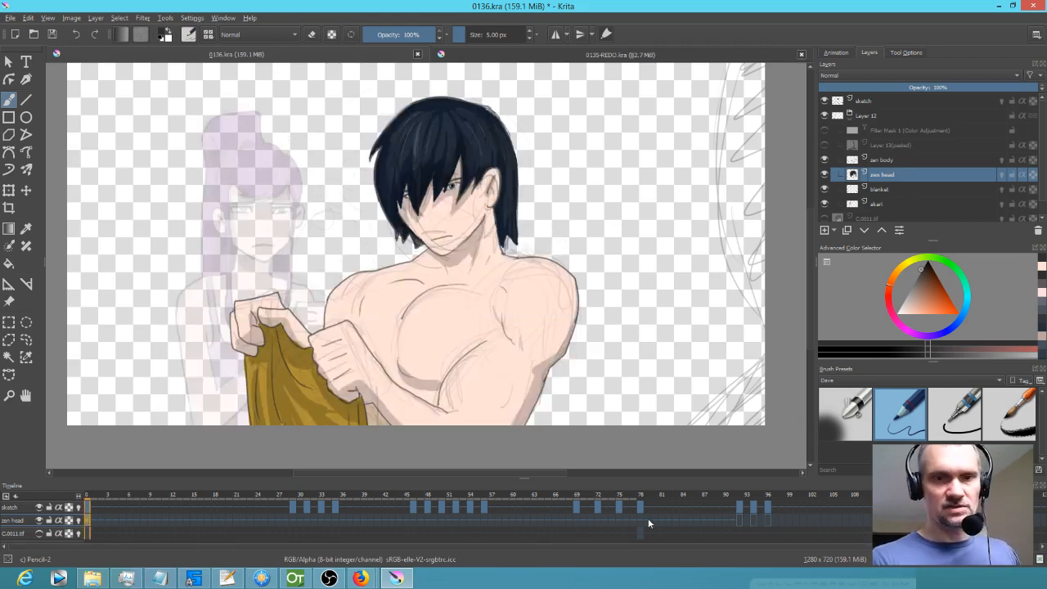
click(740, 520)
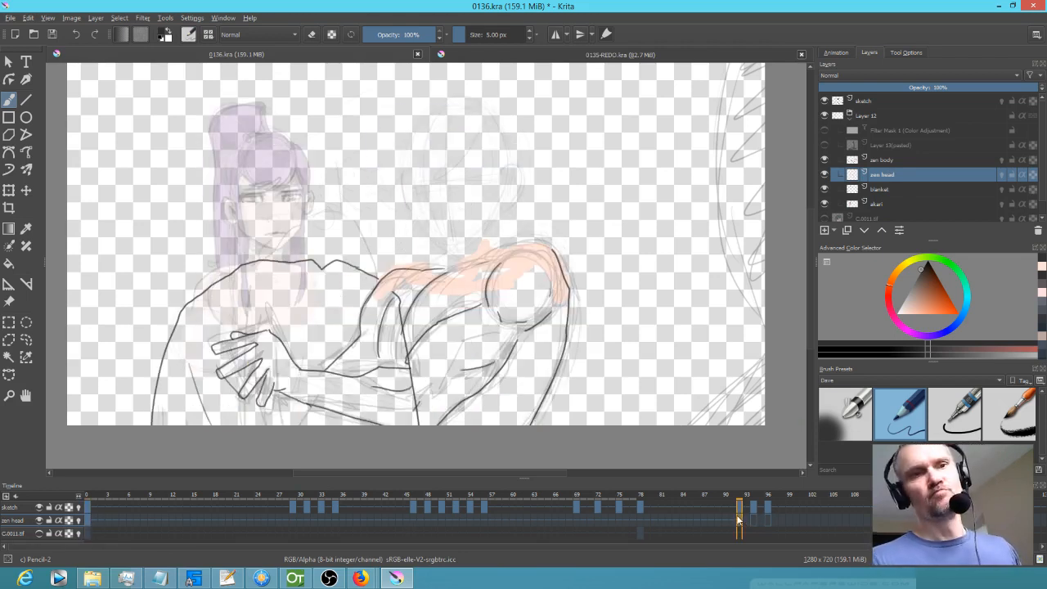
key(Left)
key(Right)
key(Left)
key(Right)
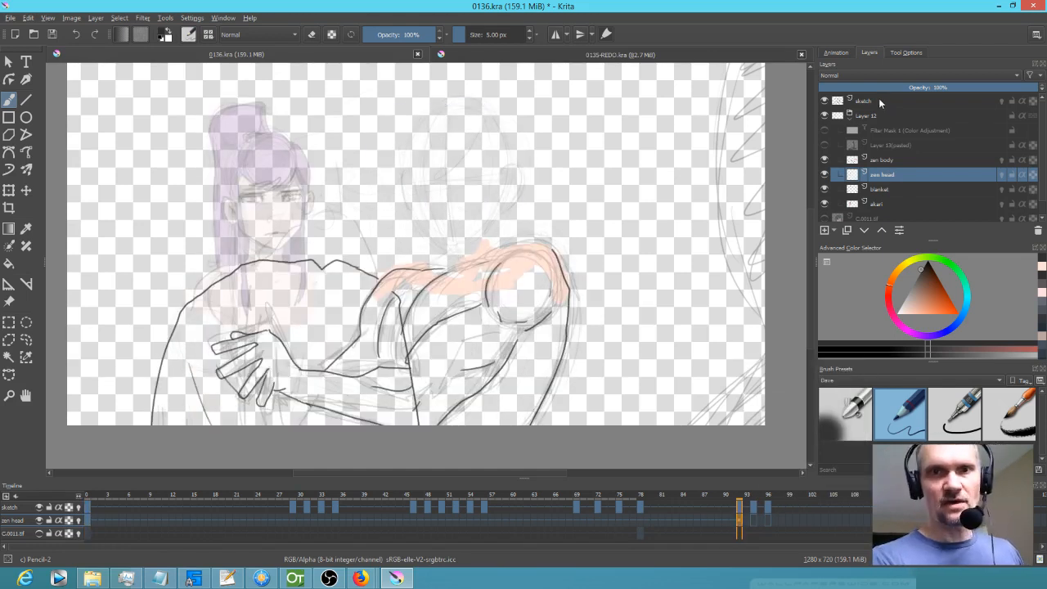
Review the sketch layer's rough heads on frames 92 to 96 and raise that layer's opacity to 39%.
click(889, 98)
click(740, 508)
key(Left)
key(Right)
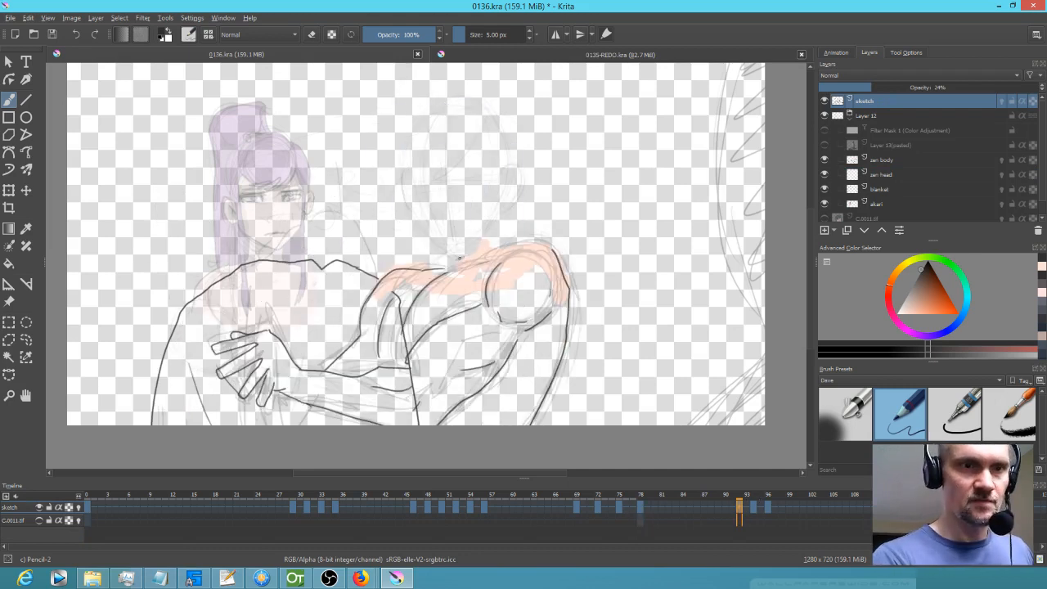
key(Left)
key(Right)
key(Right)
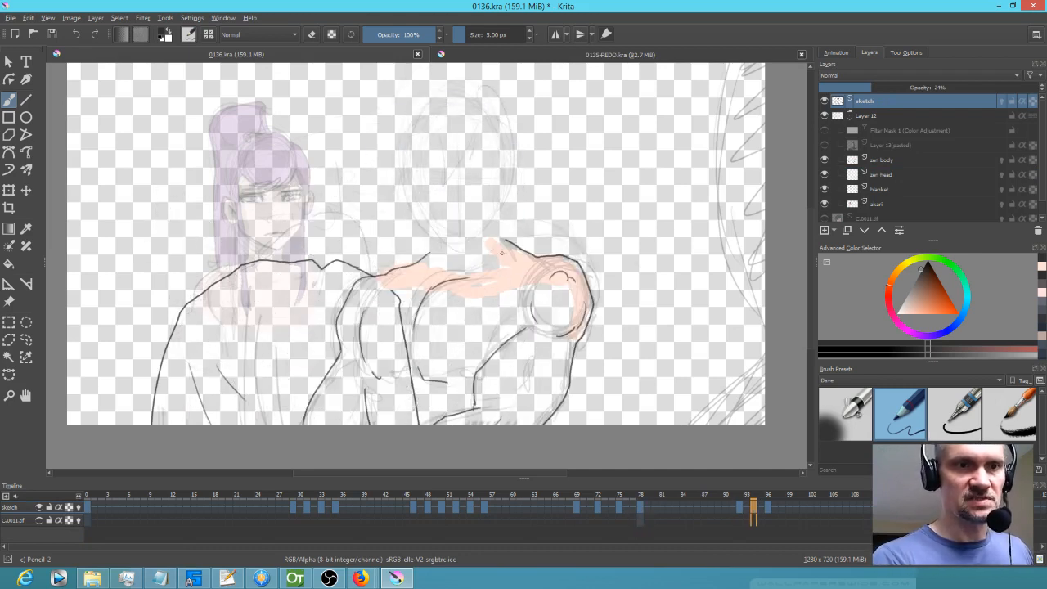
key(Right)
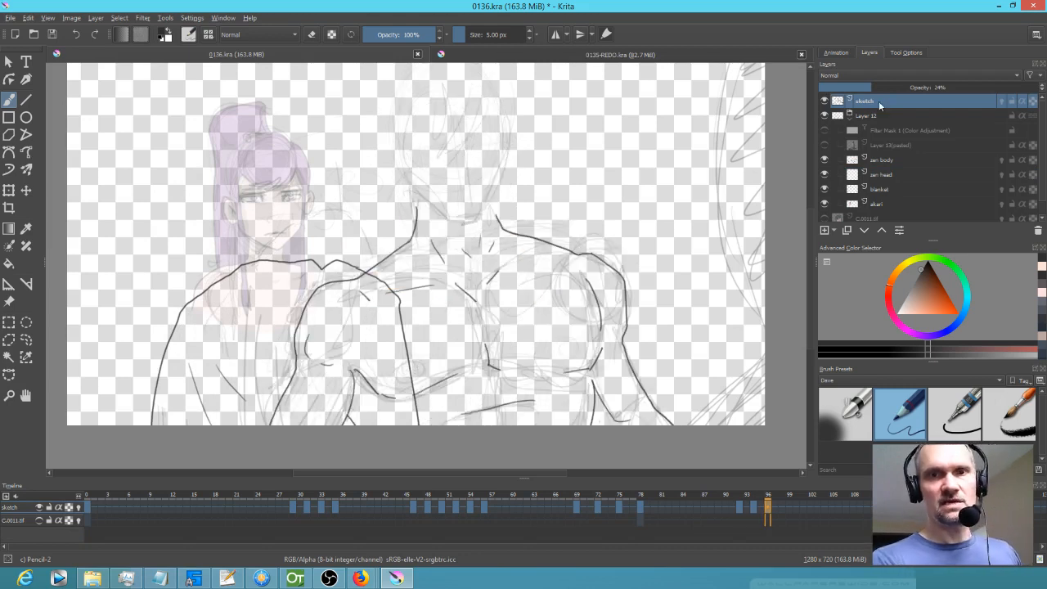
click(928, 86)
drag(933, 84, 908, 84)
Sketch the ears on the dark-haired character's rough heads at frames 92, 94 and 96, using frame 78 as reference.
key(Left)
key(Left)
key(Left)
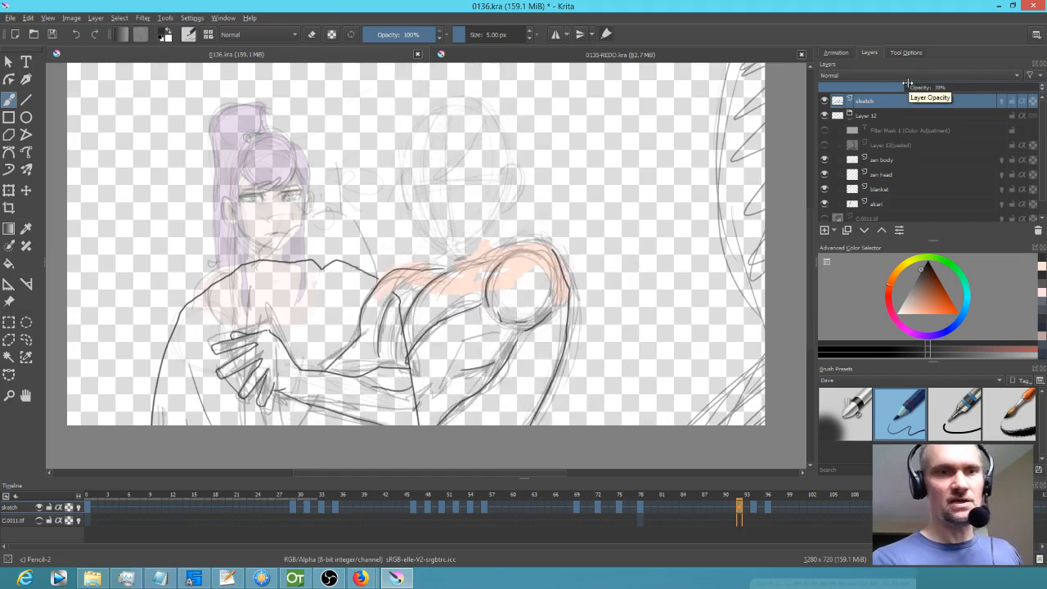
key(Left)
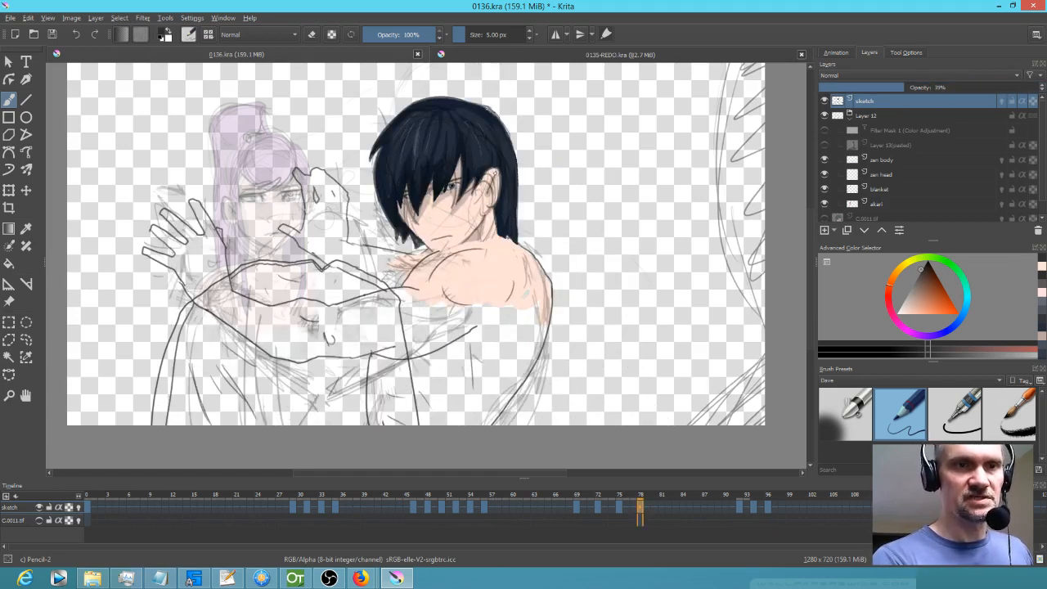
key(Right)
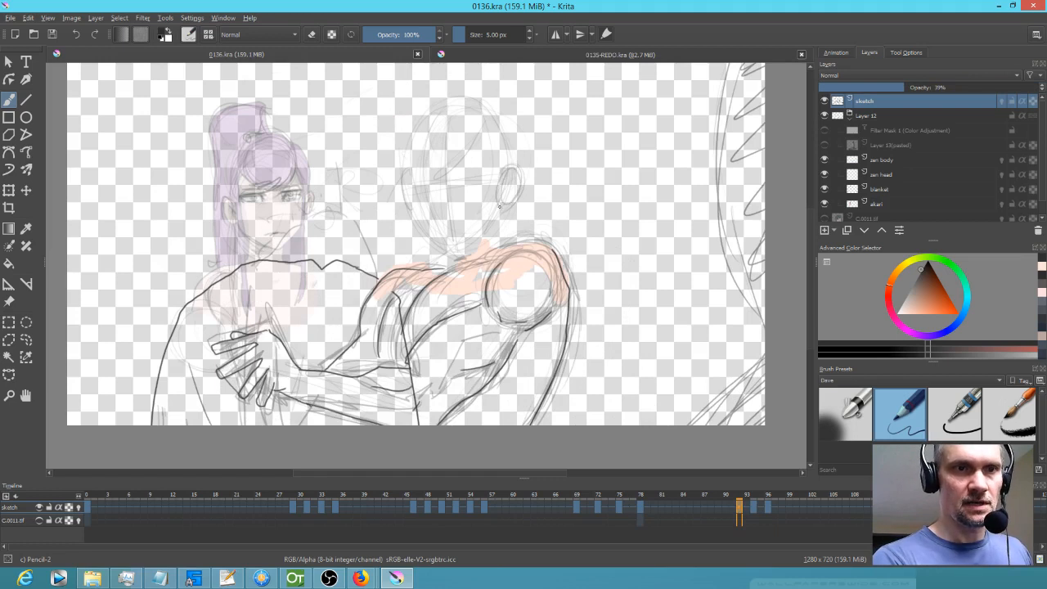
key(Right)
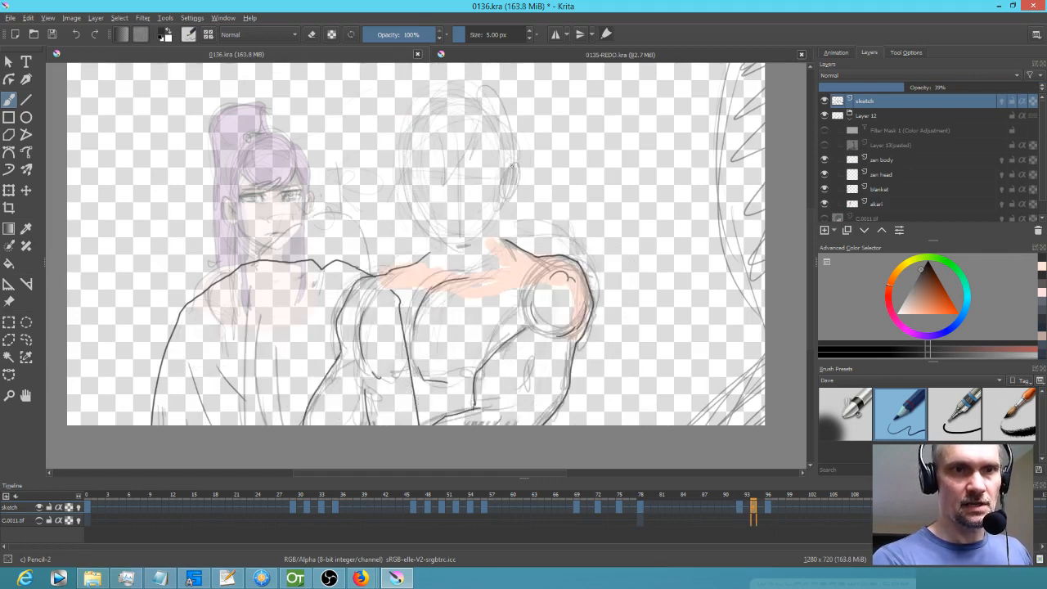
key(Right)
mouse_move(397, 170)
mouse_down()
mouse_move(405, 176)
mouse_move(391, 141)
mouse_up()
key(Left)
key(Left)
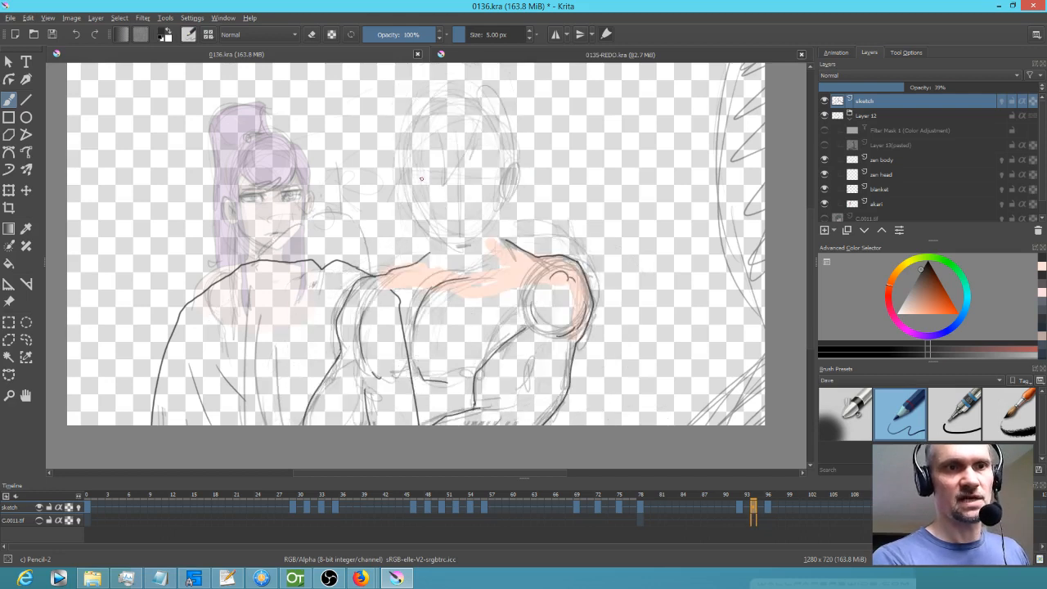
Draw horizontal eye lines across the rough heads at frames 92, 94 and 96, matching the coloured head at frame 78.
key(Left)
key(Left)
key(Left)
key(Left)
key(Left)
key(Left)
key(Left)
key(Left)
key(Left)
key(Left)
key(Left)
key(Left)
key(Left)
key(Left)
key(Left)
key(Left)
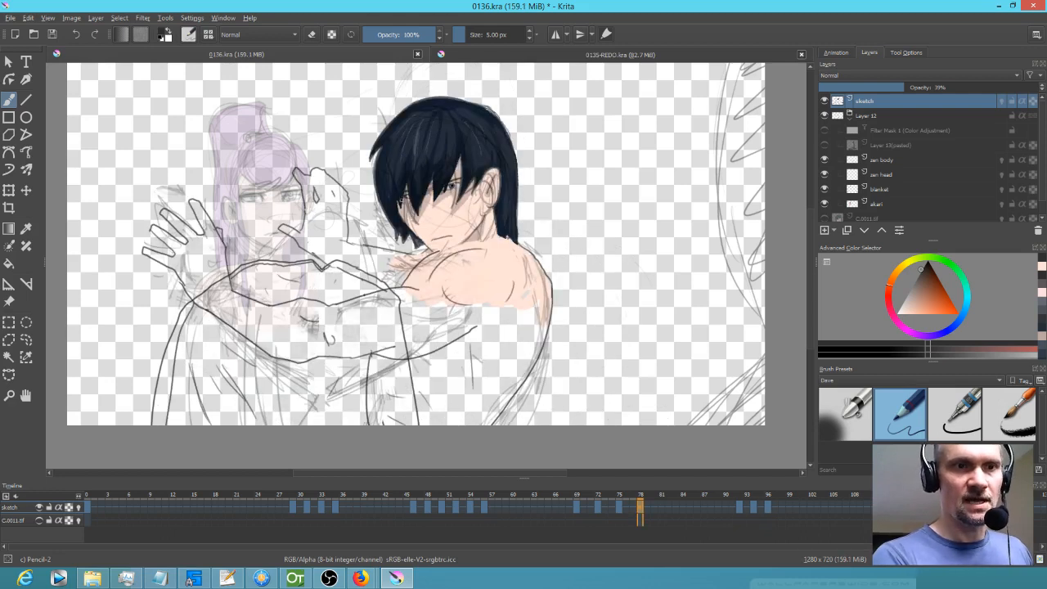
key(Right)
key(Right)
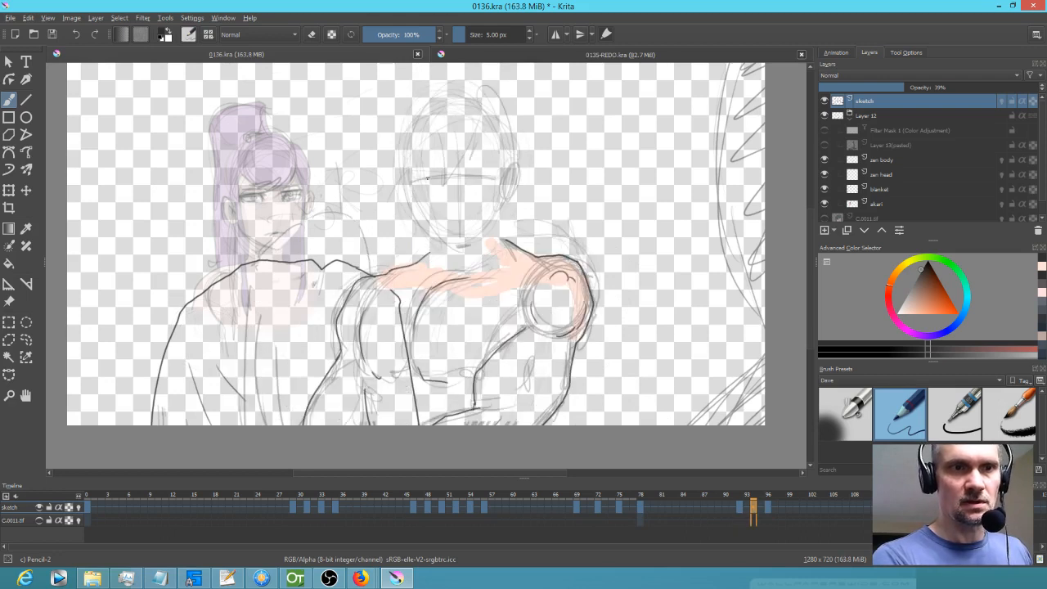
key(Right)
key(Right)
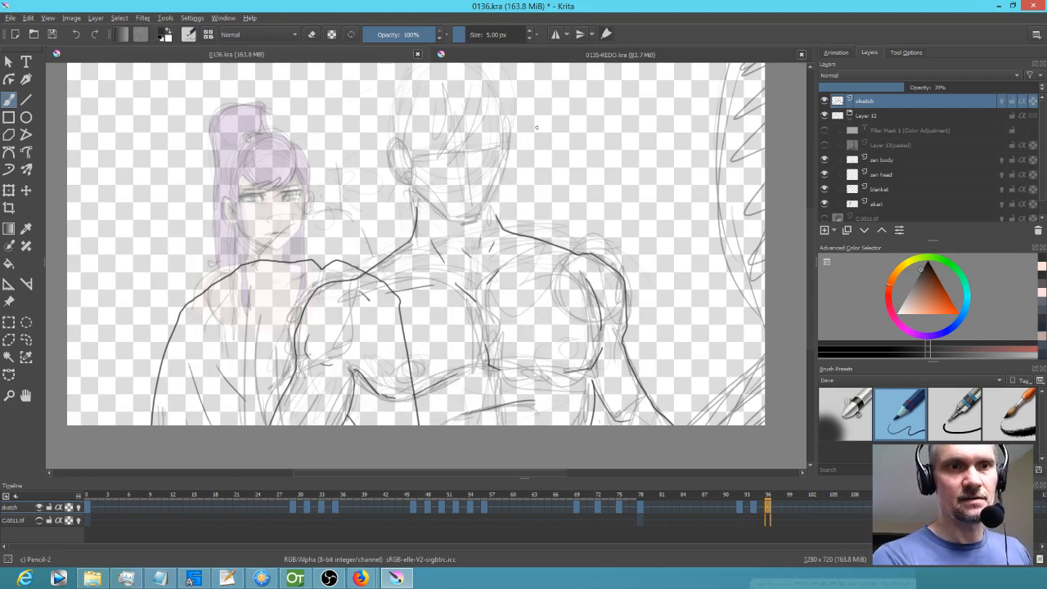
Sketch the pointed fringe strokes over the forehead on frames 92, 94 and 96, following the hair at frame 78.
key(Left)
key(Left)
key(Left)
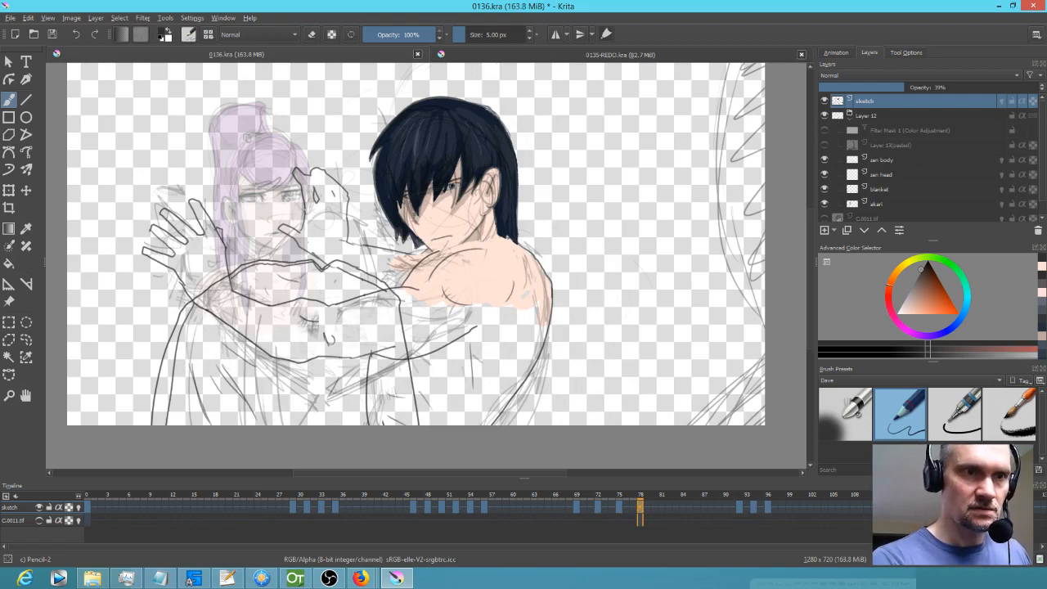
key(Right)
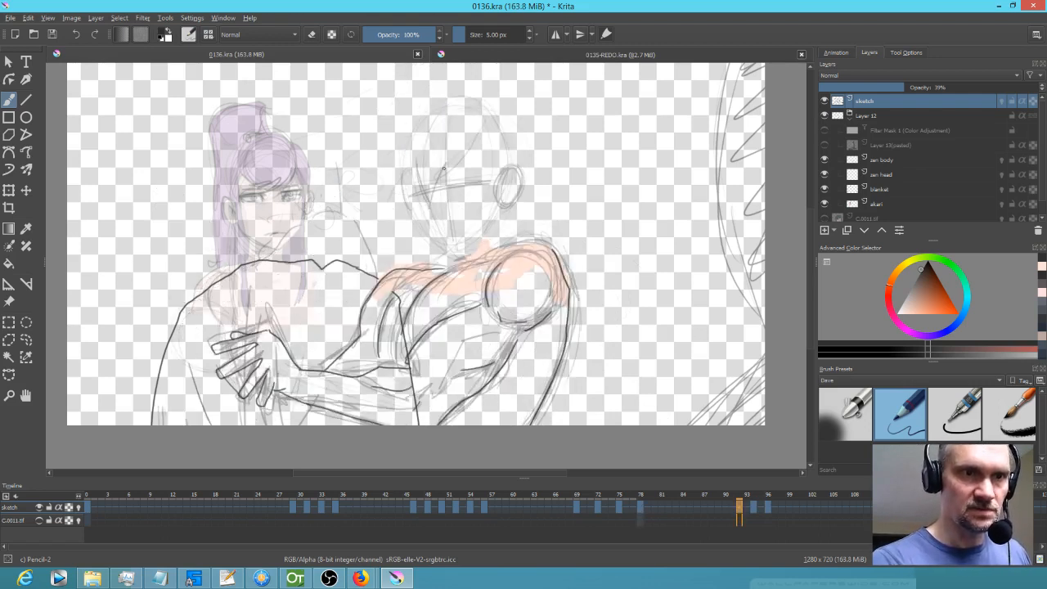
key(Right)
mouse_move(427, 154)
mouse_down()
mouse_move(435, 199)
mouse_move(465, 141)
mouse_move(432, 170)
mouse_move(437, 196)
mouse_up()
drag(431, 141, 440, 196)
key(Right)
mouse_move(442, 103)
mouse_down()
mouse_move(444, 164)
mouse_move(481, 114)
mouse_move(446, 169)
mouse_up()
Sketch centre and mouth lines on the faces at frames 92 to 96, checking against the heads at frames 75 and 78.
key(Left)
key(Left)
key(Left)
key(Left)
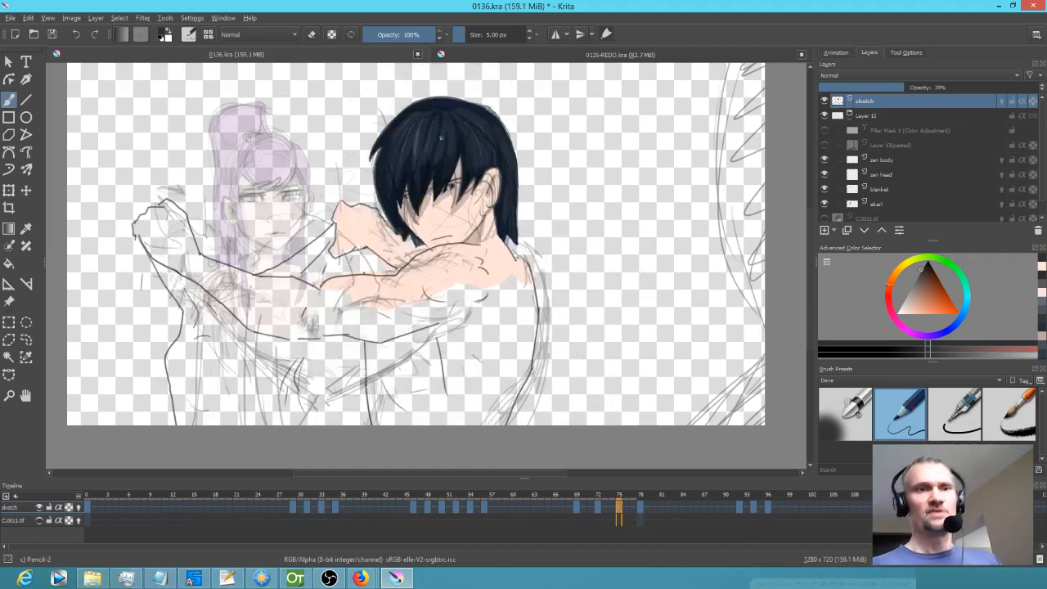
key(Right)
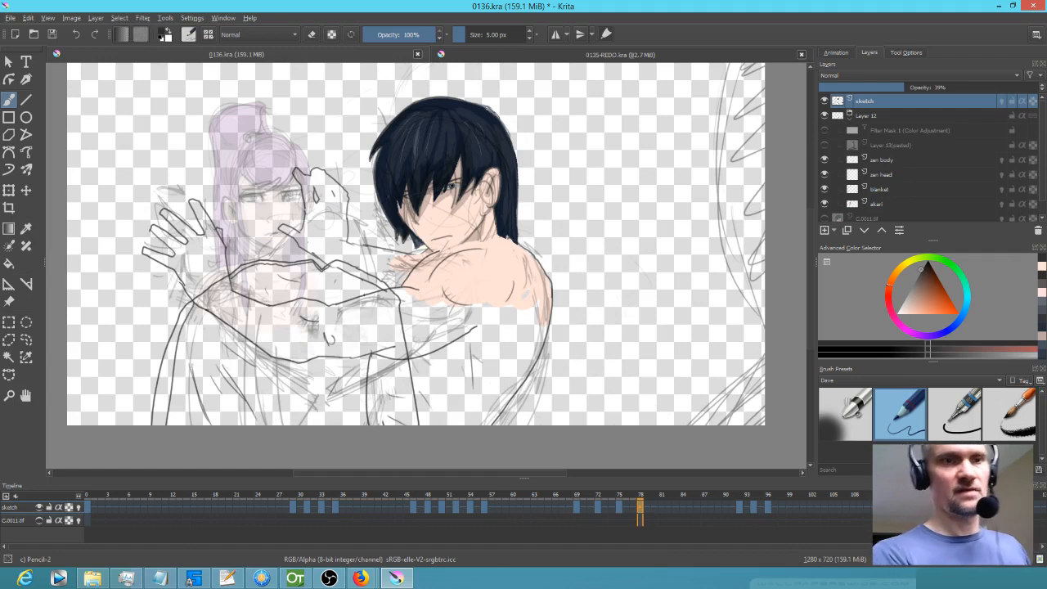
key(Right)
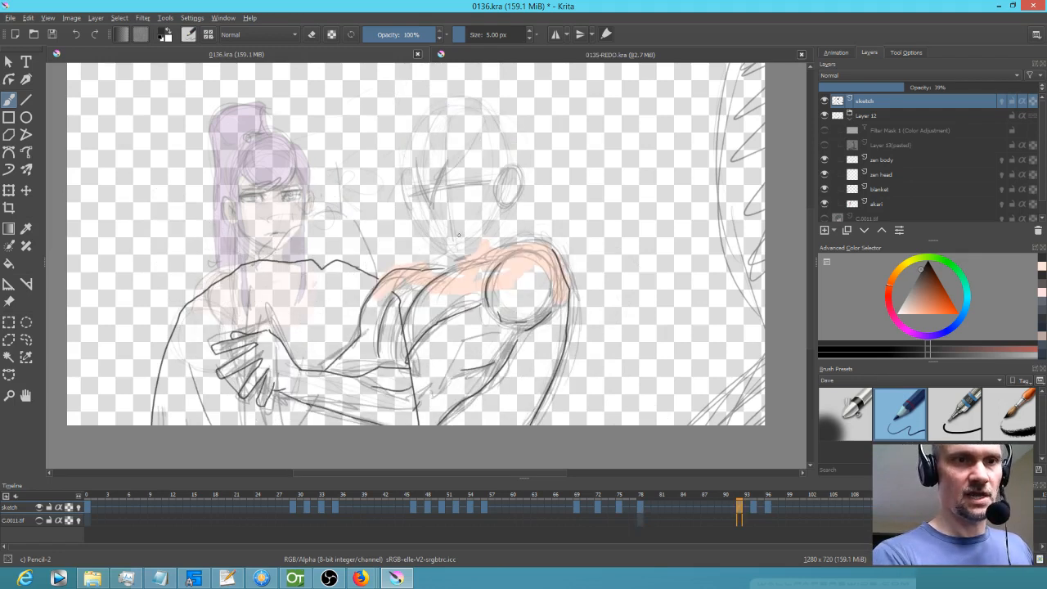
key(Right)
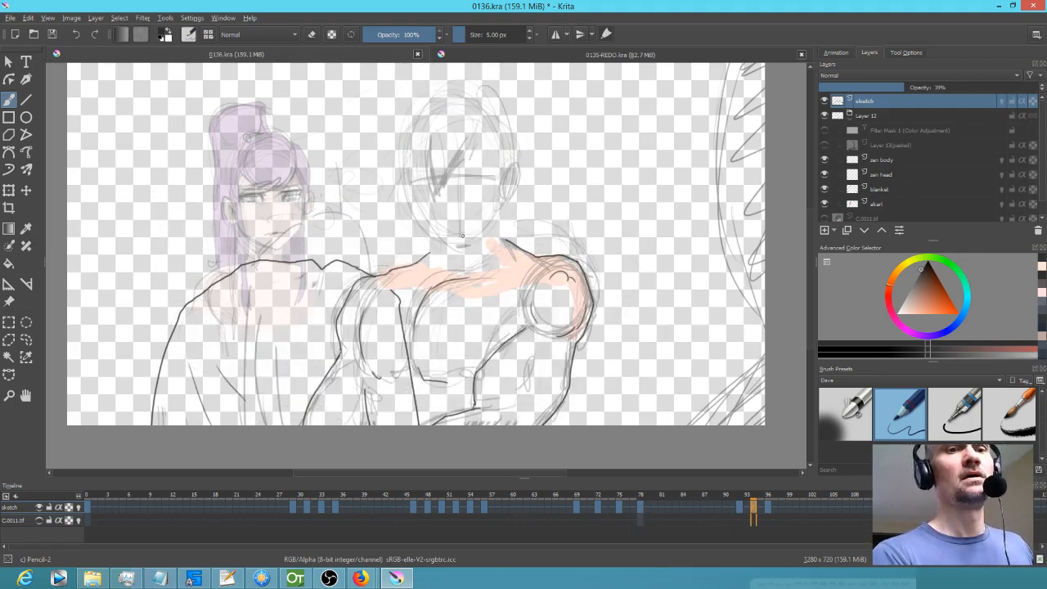
key(Right)
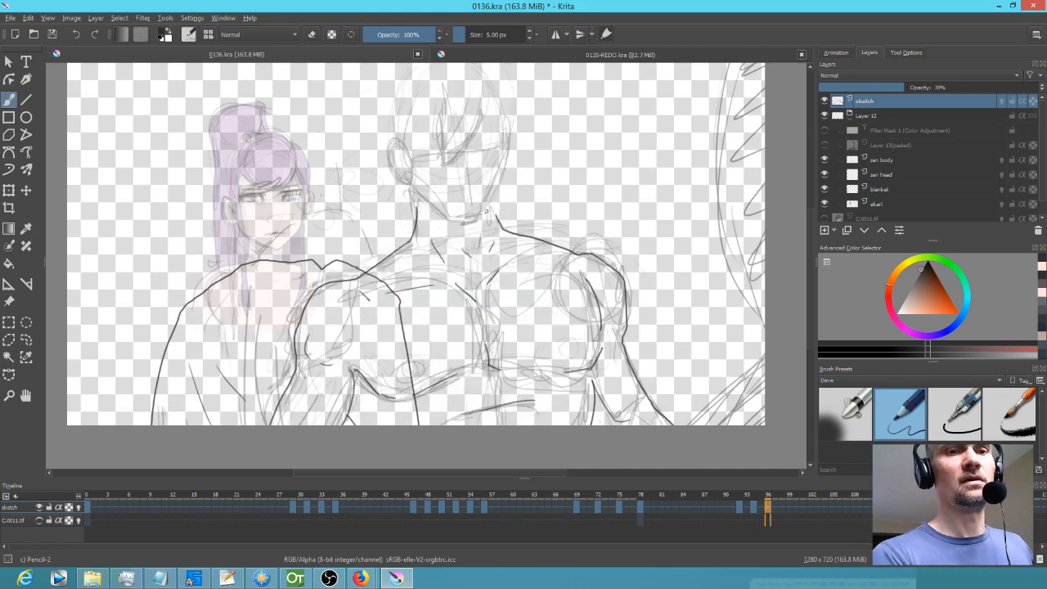
drag(448, 198, 471, 194)
Add vertical guide lines from the eye level down past the mouth on the faces at frames 92, 94 and 96.
key(Left)
key(Left)
key(Left)
key(Left)
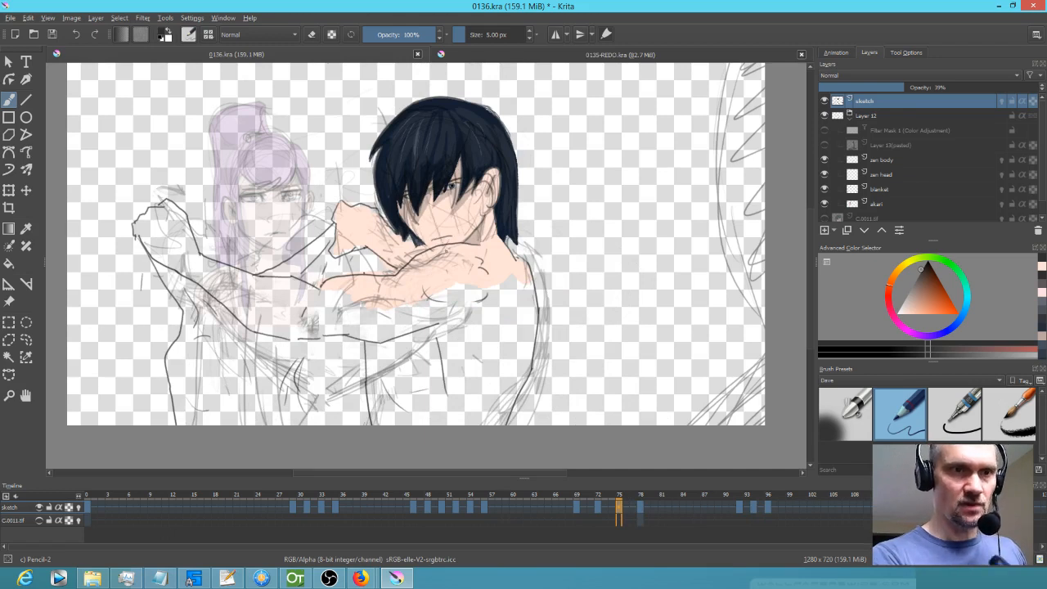
key(Right)
key(Right)
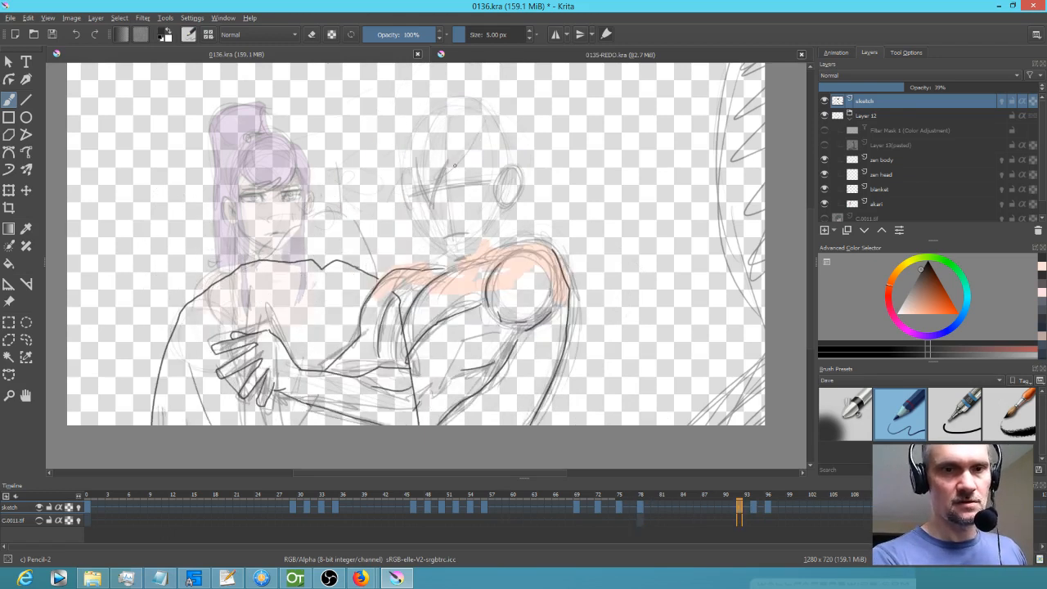
drag(446, 173, 455, 252)
drag(461, 187, 472, 243)
key(Right)
drag(479, 186, 480, 207)
drag(436, 174, 444, 244)
key(Right)
mouse_move(488, 142)
mouse_down()
mouse_move(485, 193)
mouse_move(445, 218)
mouse_up()
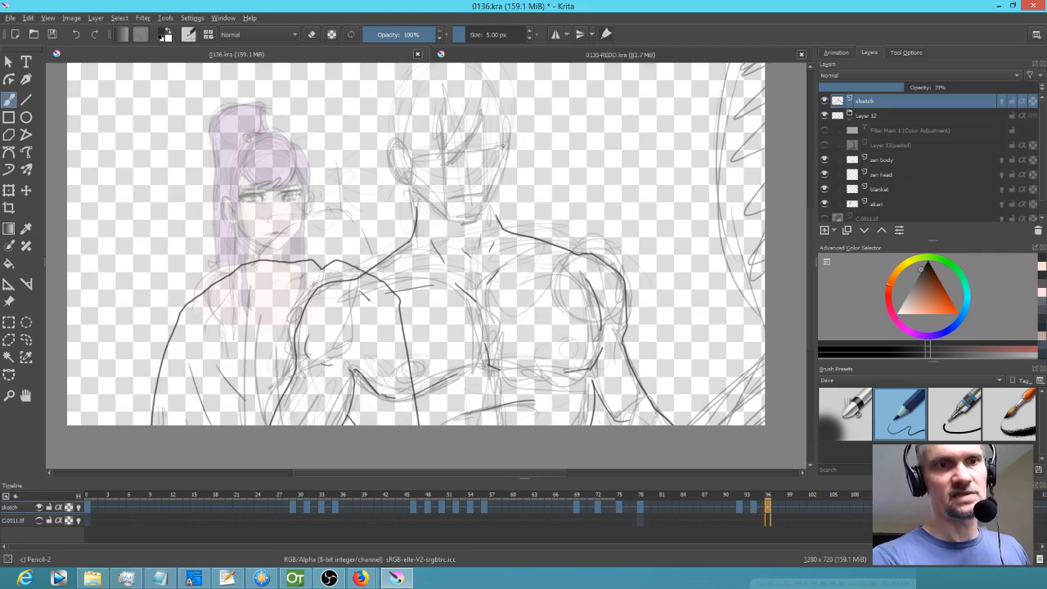
Draw the upper eyelid lines on the faces at frames 92, 94 and 96, following a close view of frame 78.
key(Left)
key(Left)
key(Left)
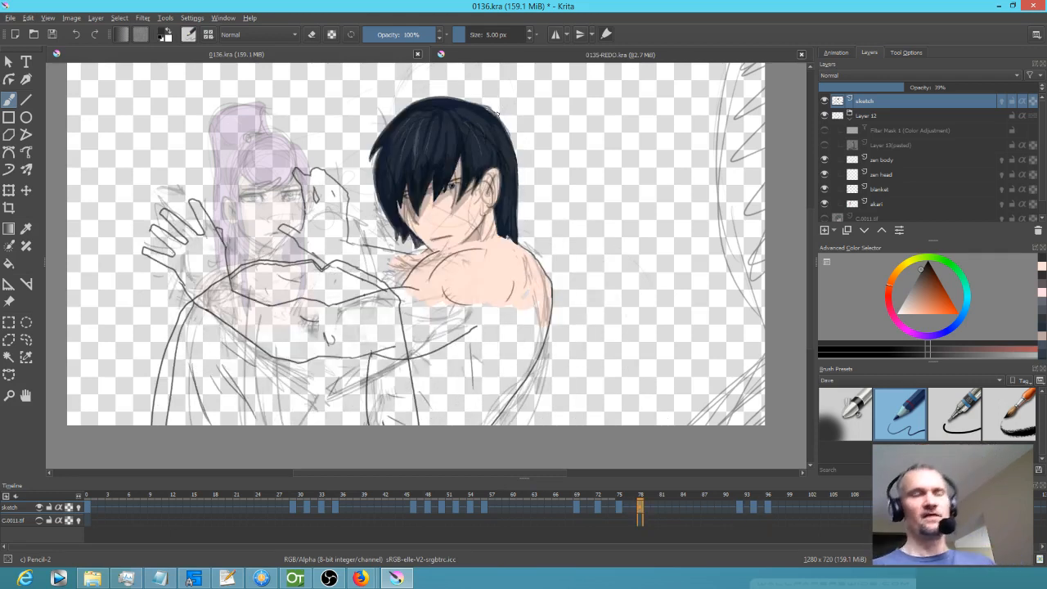
scroll(449, 198, up, 6)
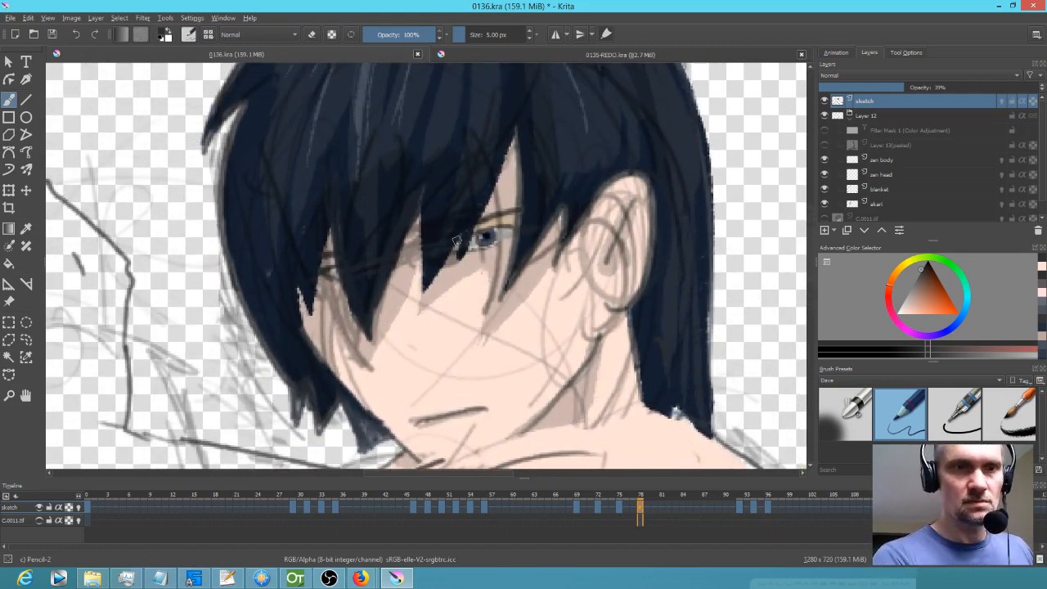
key(Right)
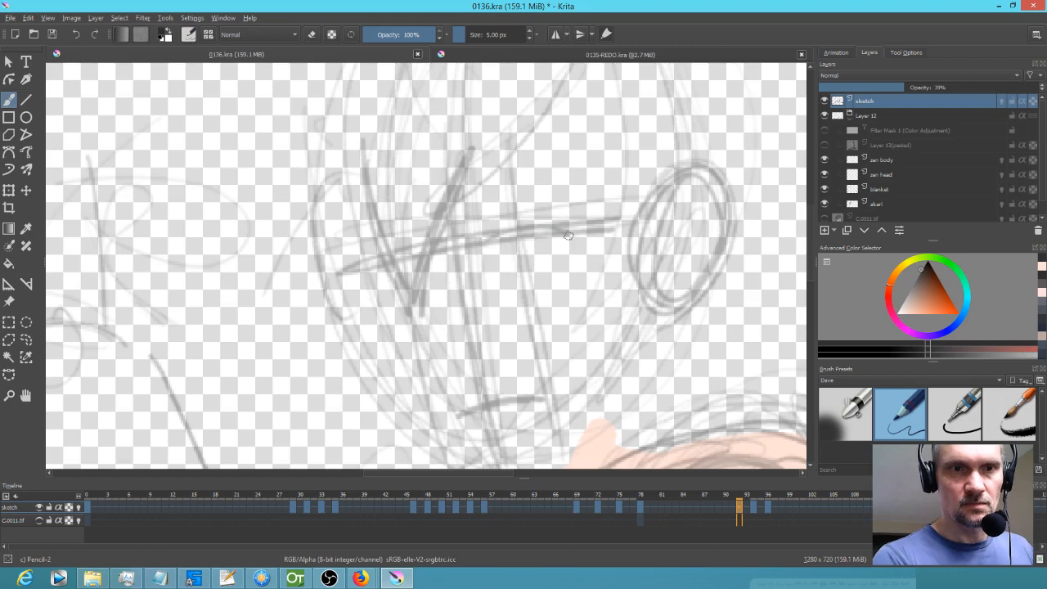
key(Right)
drag(532, 208, 609, 194)
key(Right)
mouse_move(564, 129)
mouse_down()
mouse_move(642, 108)
mouse_move(556, 125)
mouse_move(565, 113)
mouse_move(481, 126)
mouse_move(503, 128)
mouse_move(418, 127)
mouse_move(498, 124)
mouse_move(432, 128)
mouse_move(470, 119)
mouse_move(394, 150)
mouse_up()
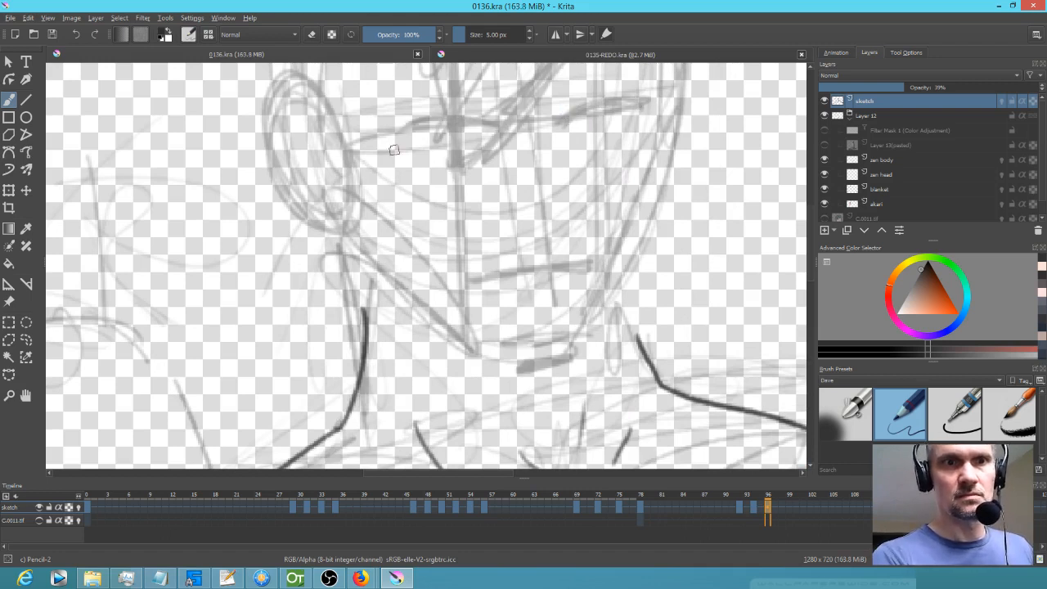
key(Left)
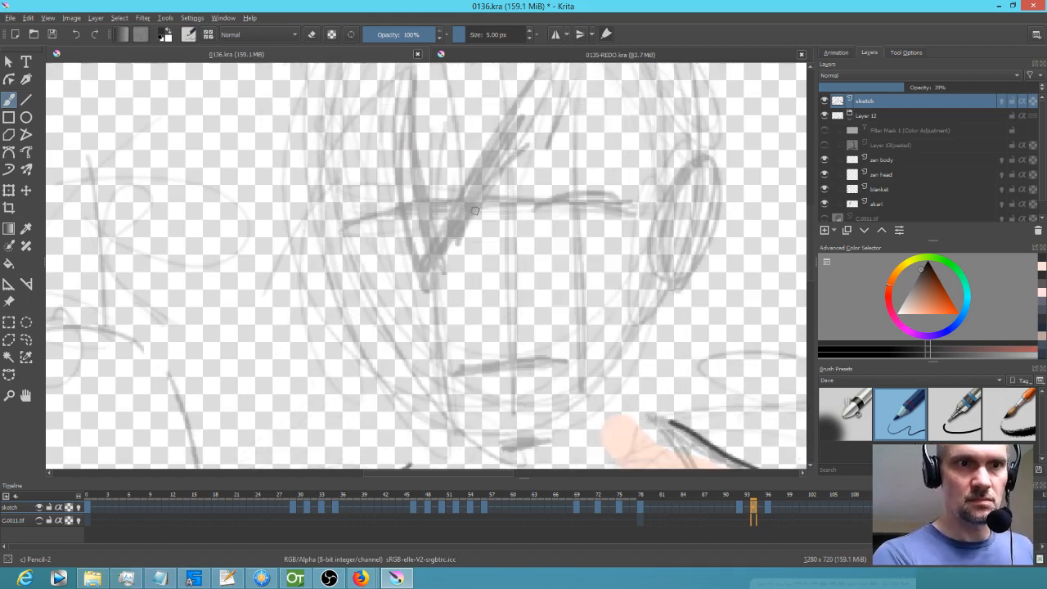
key(Right)
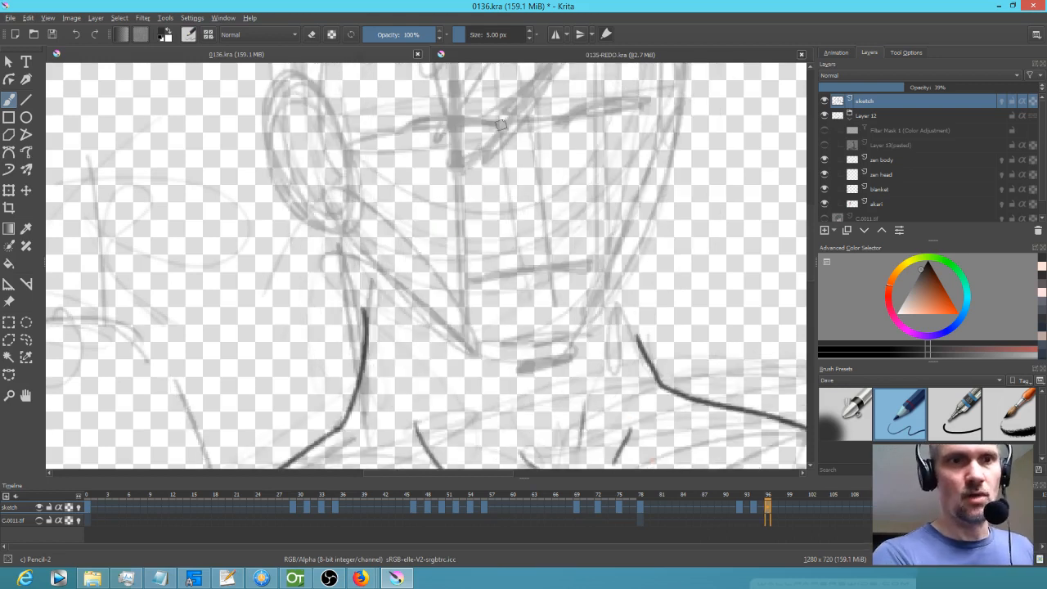
Sketch the irises beneath the eyelids on frames 92, 94 and 96, comparing with the visible eye at frame 78.
key(Left)
key(Left)
key(Left)
key(Left)
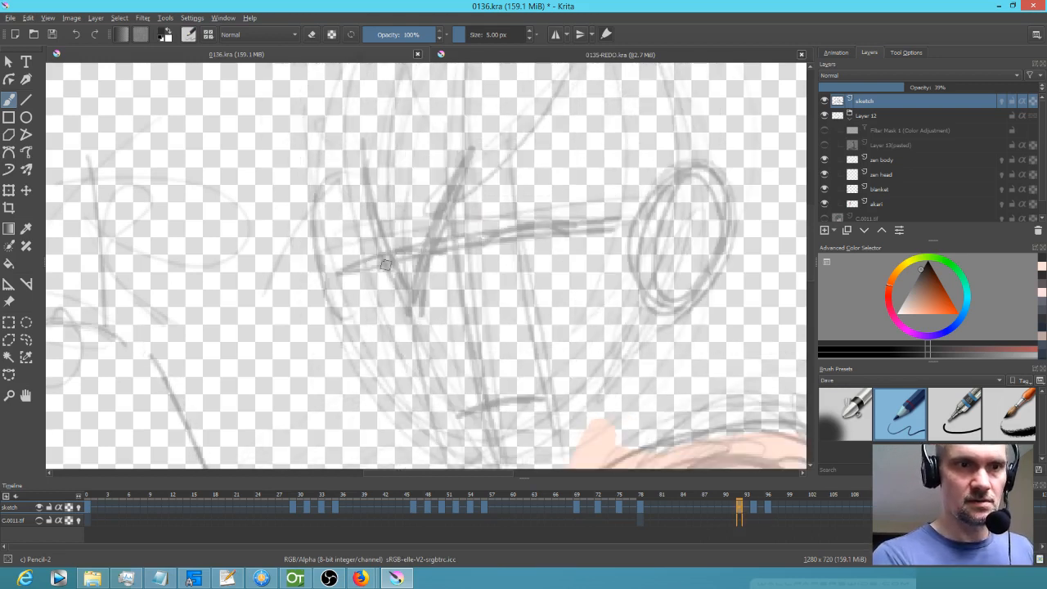
key(Left)
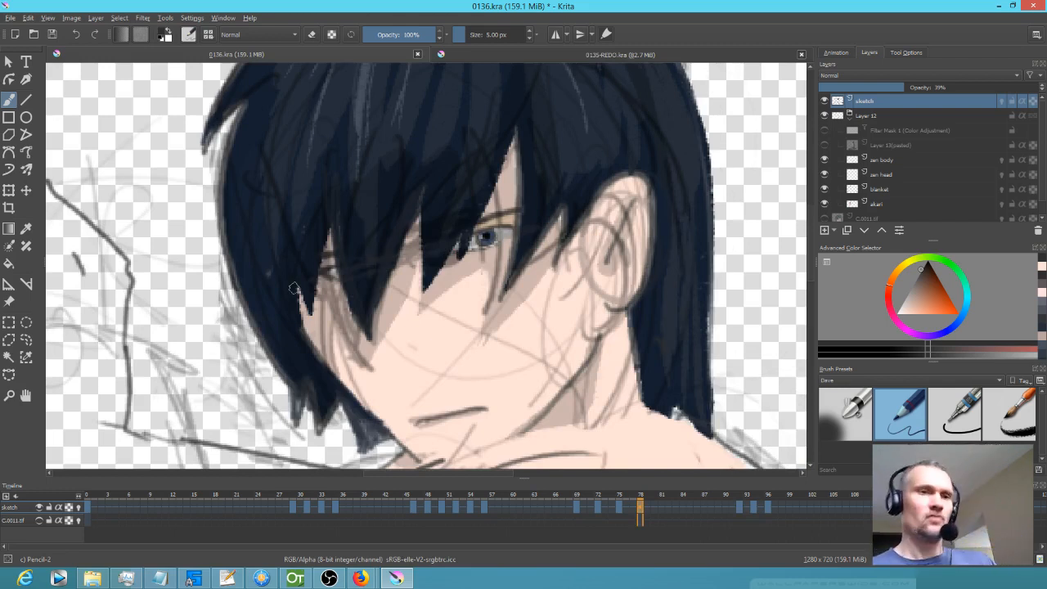
key(Right)
key(Right)
key(Left)
key(Left)
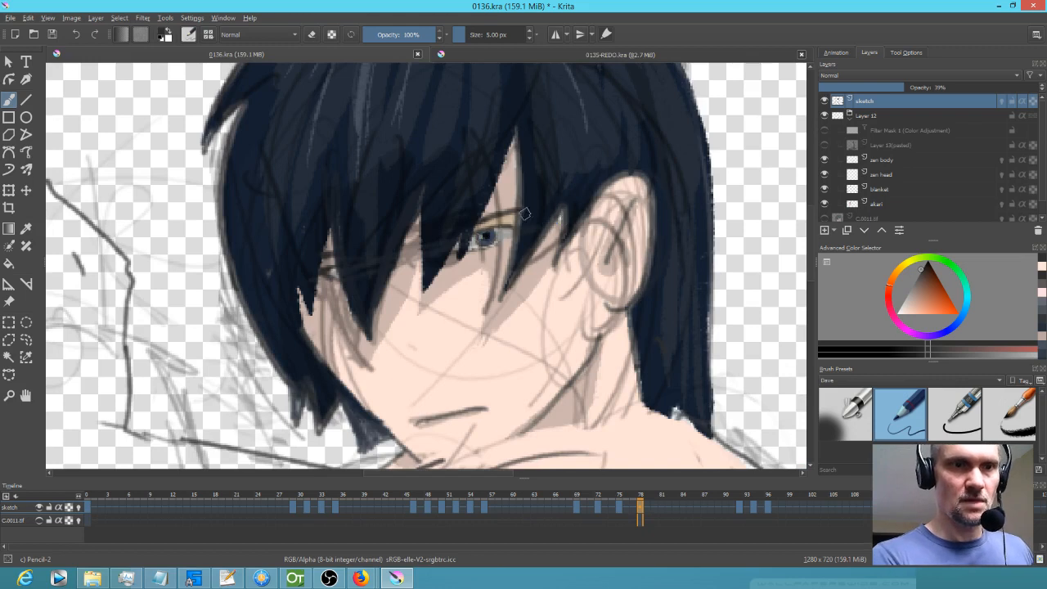
key(Right)
key(Right)
key(Right)
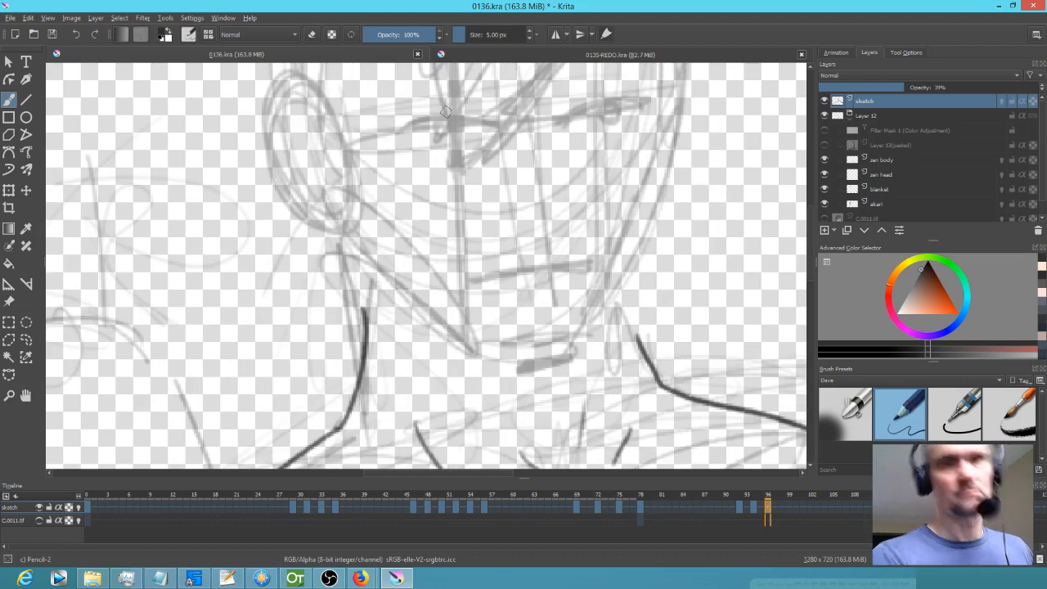
Mark the nose on the faces at frames 92 to 96 and strengthen the chin on frame 96, using frame 75 as reference.
key(Left)
key(Left)
key(Left)
key(Left)
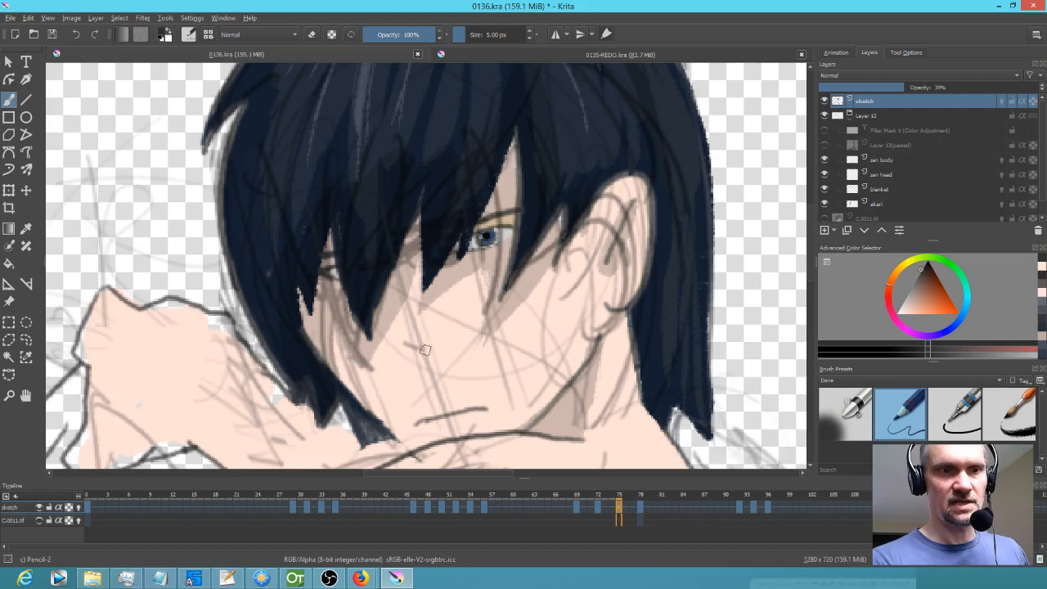
key(Right)
key(Right)
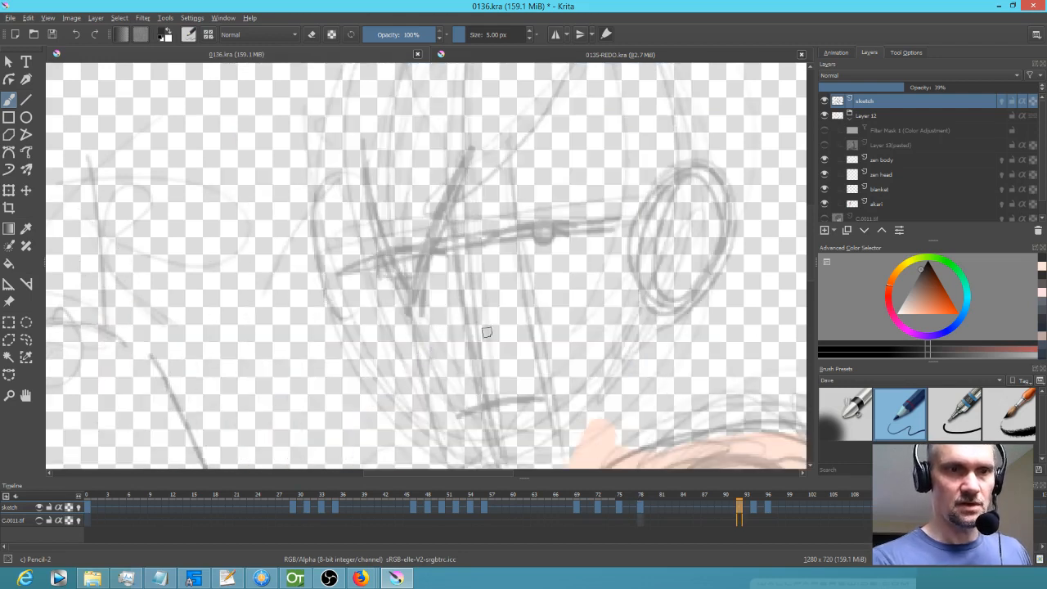
key(Right)
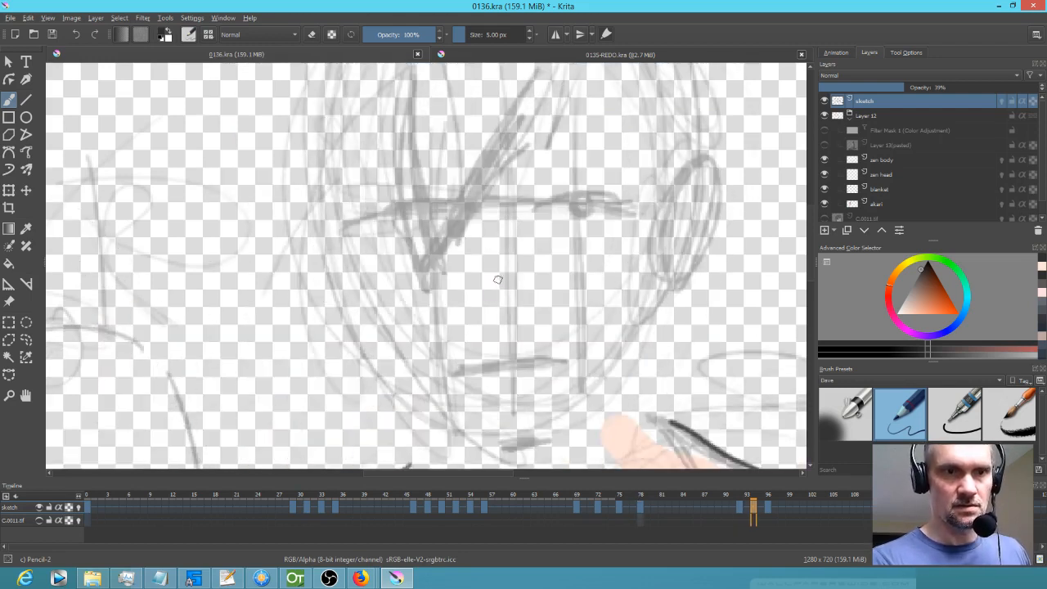
key(Right)
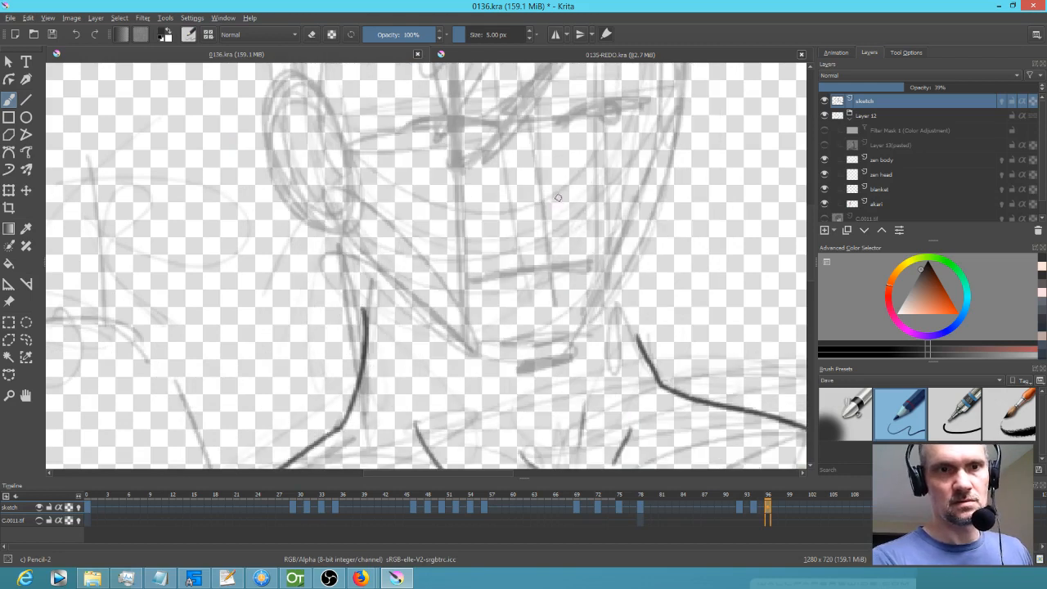
key(Left)
key(Left)
key(Left)
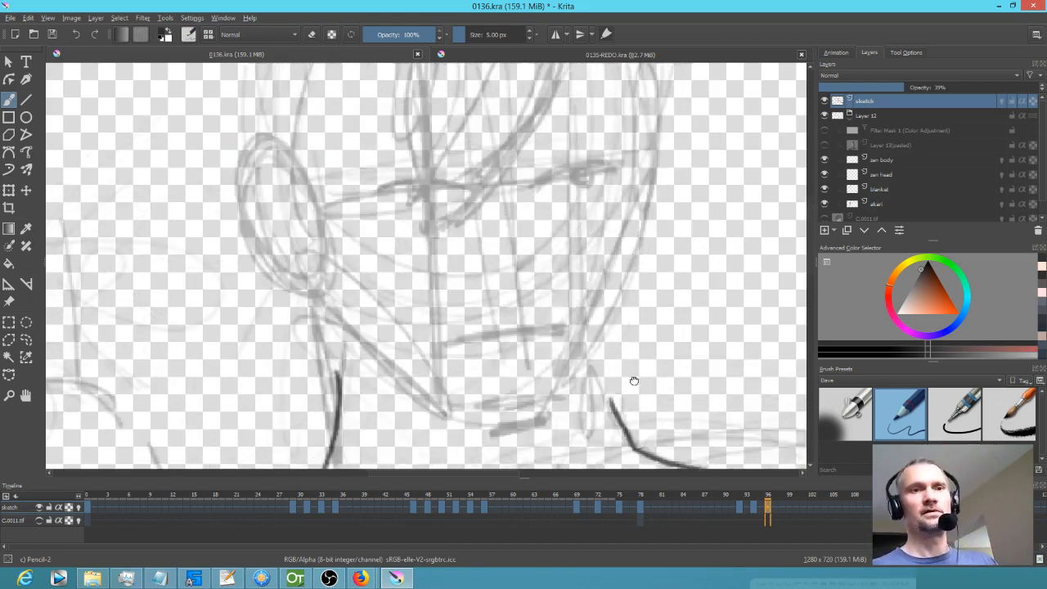
Compare the rough head at frame 92 with the coloured head and hair at frame 78.
drag(591, 307, 563, 182)
scroll(561, 183, down, 1)
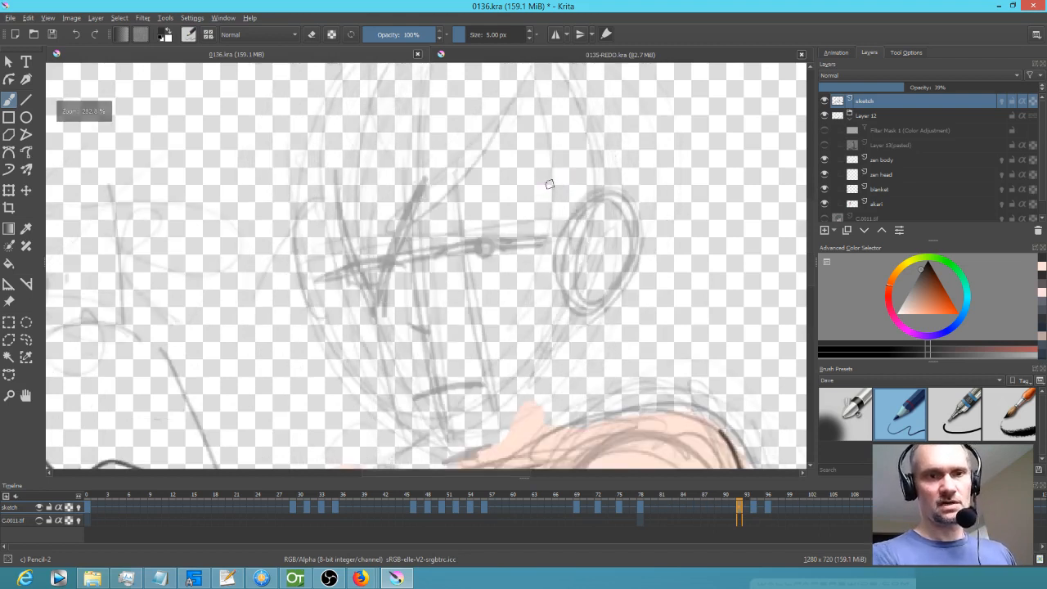
key(Left)
key(Right)
key(Left)
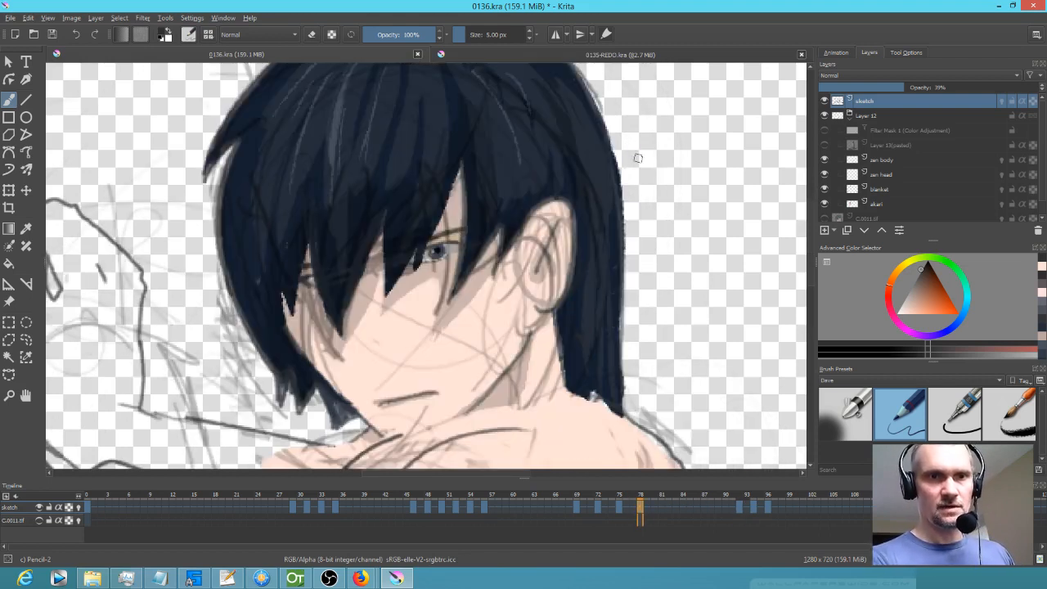
Draw the long side hair lines on the heads at frames 92, 94 and 96, following the hair edge at frame 78.
drag(620, 163, 626, 384)
key(Right)
drag(643, 114, 666, 391)
key(Right)
drag(624, 126, 618, 373)
drag(620, 240, 628, 382)
key(Right)
mouse_move(591, 160)
mouse_down()
mouse_move(585, 262)
mouse_move(598, 321)
mouse_up()
Sketch a heavy hair arc over the crown and down both sides of the head at frame 92, based on frame 78.
scroll(575, 314, down, 3)
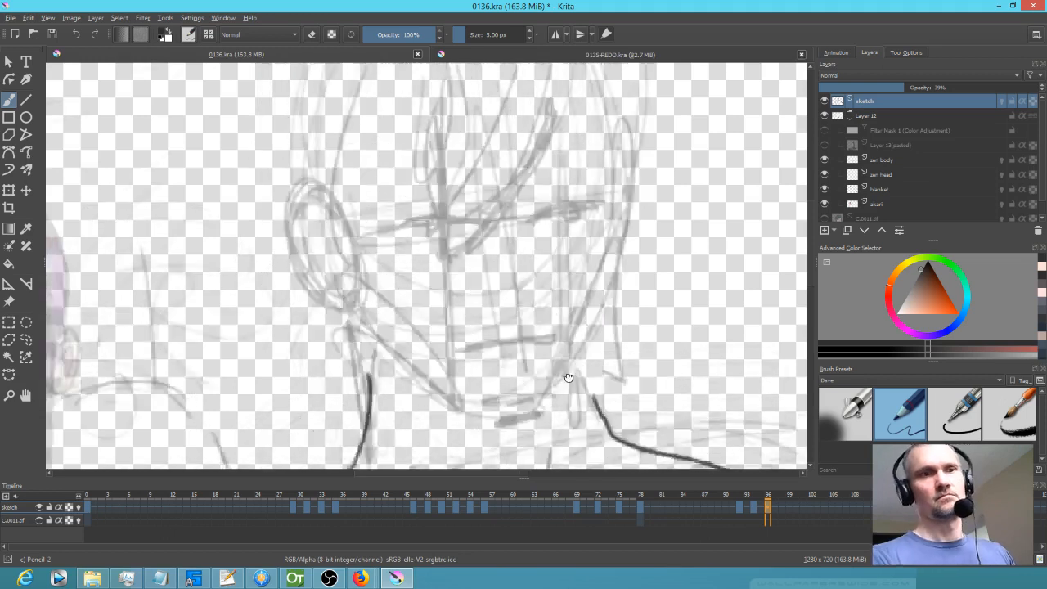
scroll(595, 369, down, 1)
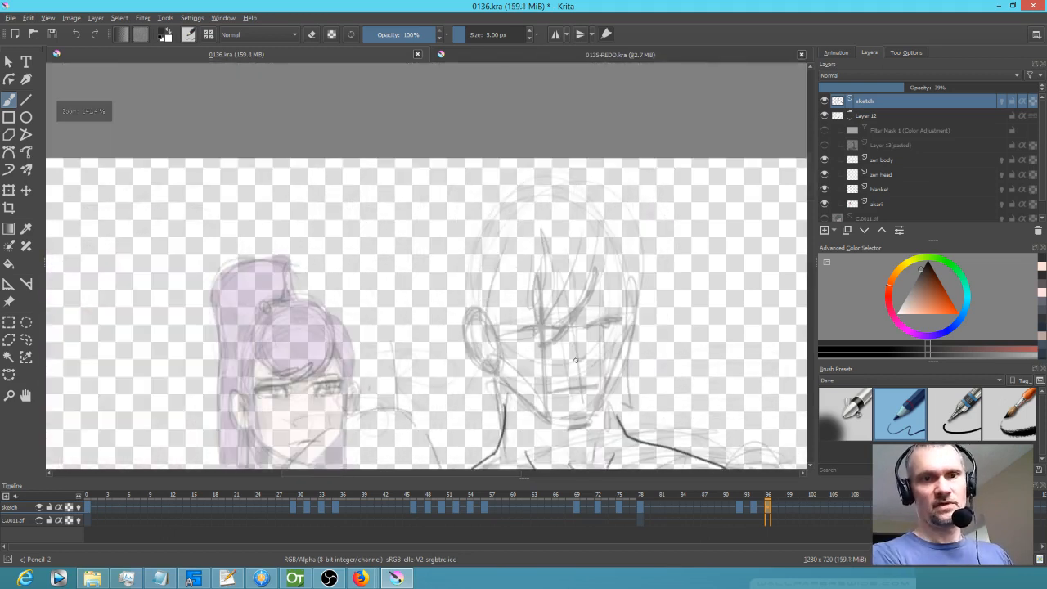
drag(579, 366, 525, 318)
scroll(525, 317, down, 1)
key(Left)
key(Left)
key(Left)
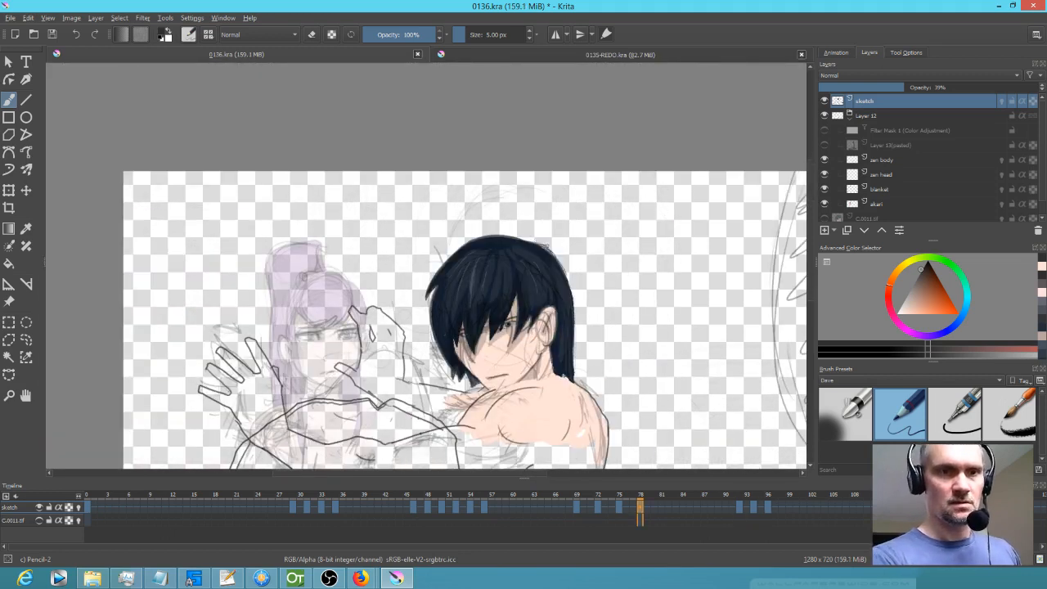
key(Right)
mouse_move(488, 250)
mouse_down()
mouse_move(557, 242)
mouse_move(464, 263)
mouse_up()
mouse_move(554, 242)
mouse_down()
mouse_move(451, 272)
mouse_move(446, 310)
mouse_up()
mouse_move(578, 283)
mouse_down()
mouse_move(569, 256)
mouse_move(475, 239)
mouse_move(438, 290)
mouse_up()
mouse_move(548, 229)
mouse_down()
mouse_move(446, 303)
mouse_move(508, 237)
mouse_move(447, 265)
mouse_up()
drag(559, 246, 576, 280)
drag(497, 241, 448, 299)
drag(557, 247, 578, 281)
Compare frames 92 and 94, erase the heavy crown arc at frame 92 with Ink-2 Fineliner, and return to Pencil-2.
key(Right)
key(Right)
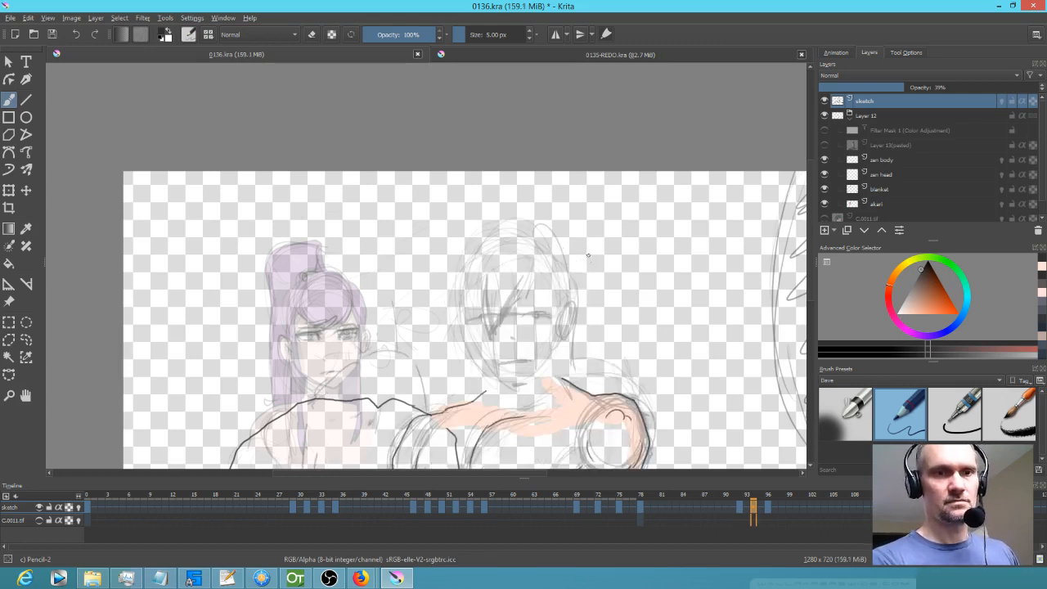
drag(547, 238, 460, 257)
key(Left)
key(Left)
key(Right)
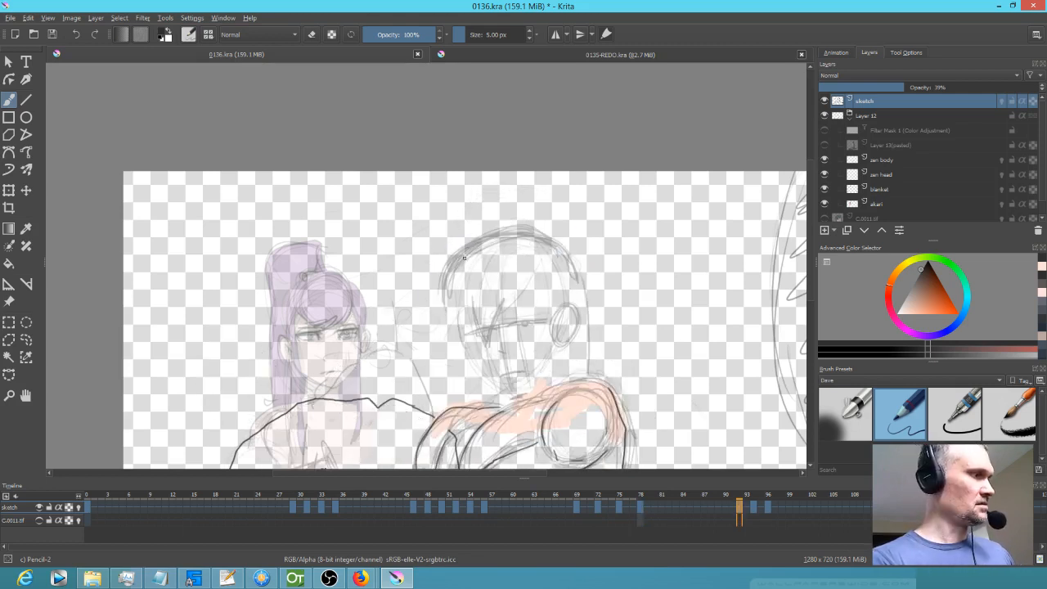
click(969, 404)
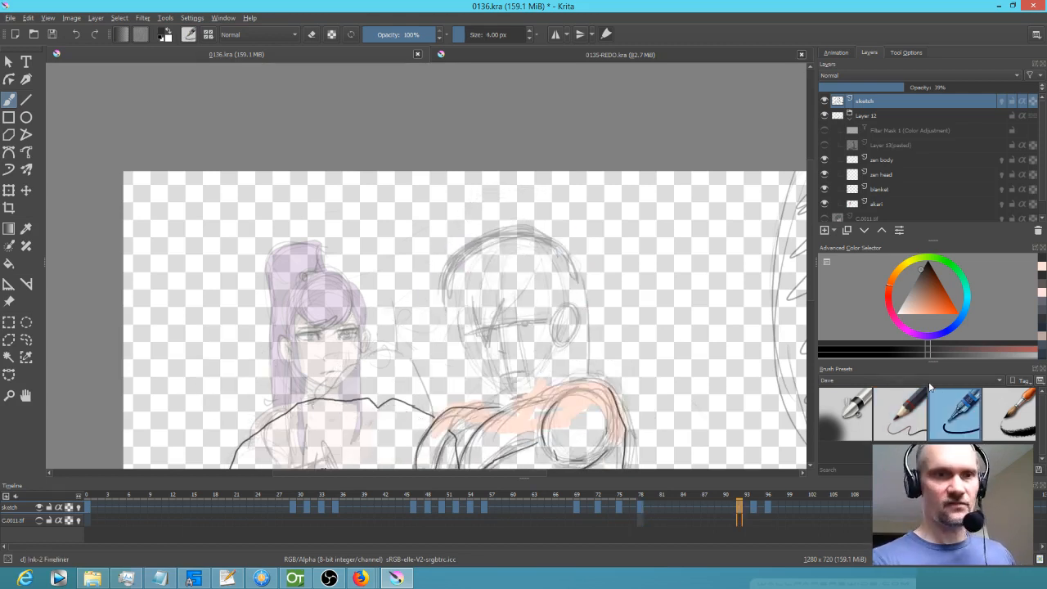
key(e)
mouse_move(426, 306)
mouse_down()
mouse_move(470, 252)
mouse_move(523, 241)
mouse_move(544, 267)
mouse_up()
click(902, 413)
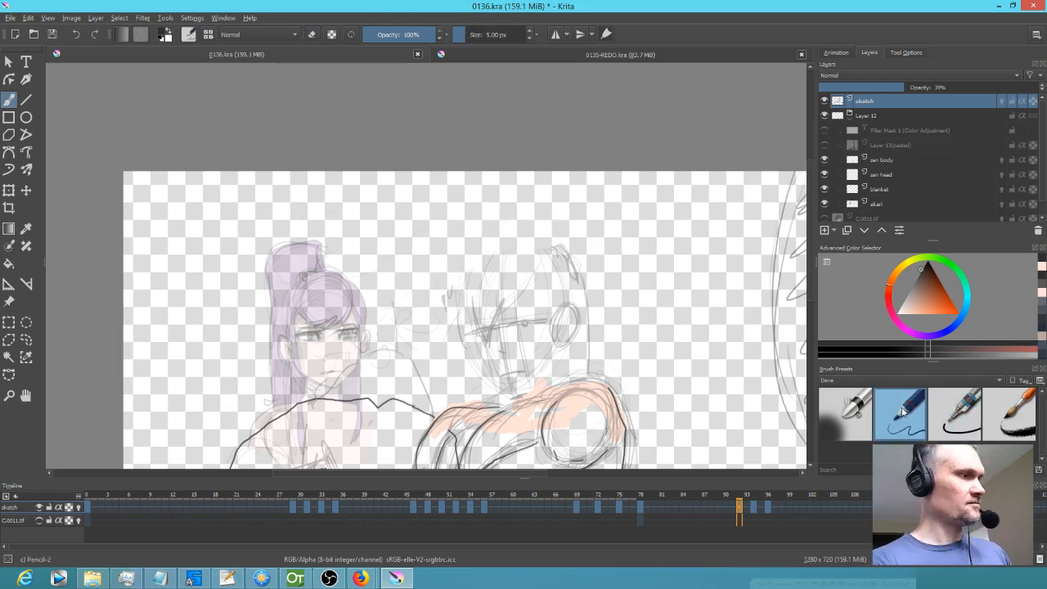
Mark the height of the hair above the heads at frames 92, 94 and 96, comparing with the coloured hair at frame 78.
key(comma)
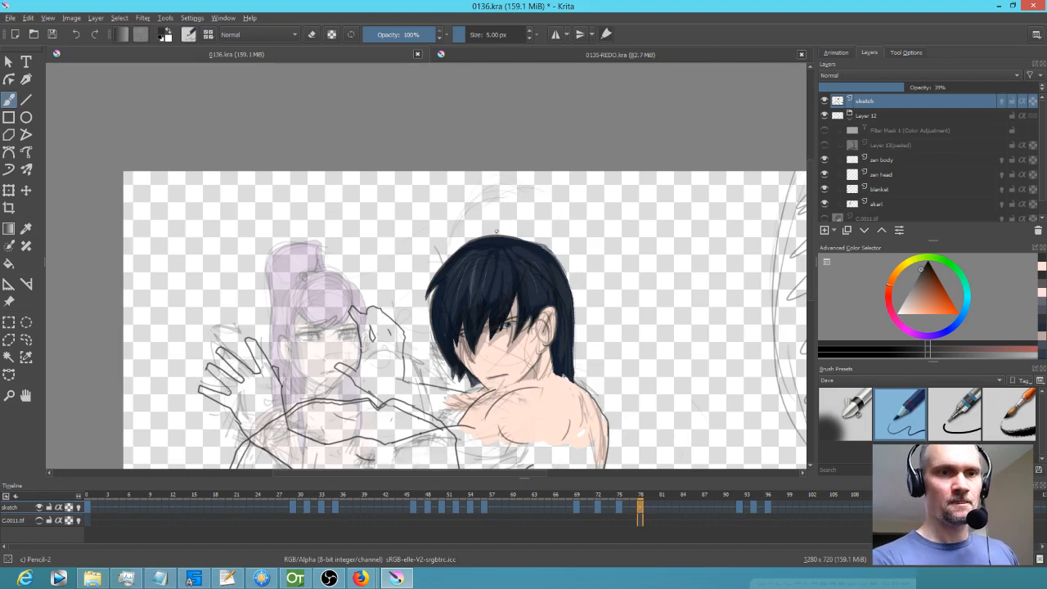
key(period)
drag(479, 246, 551, 239)
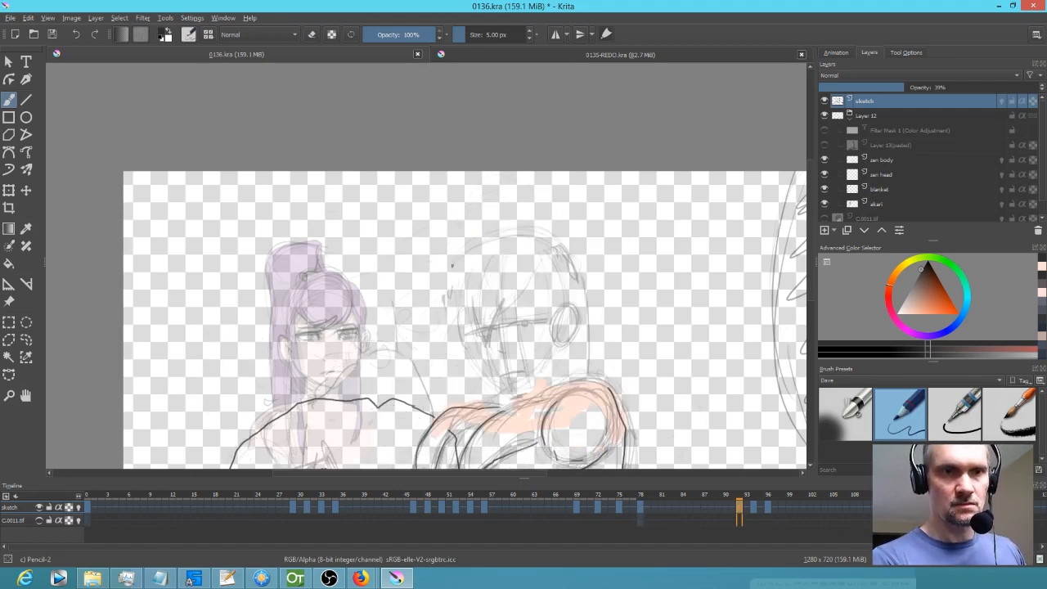
key(comma)
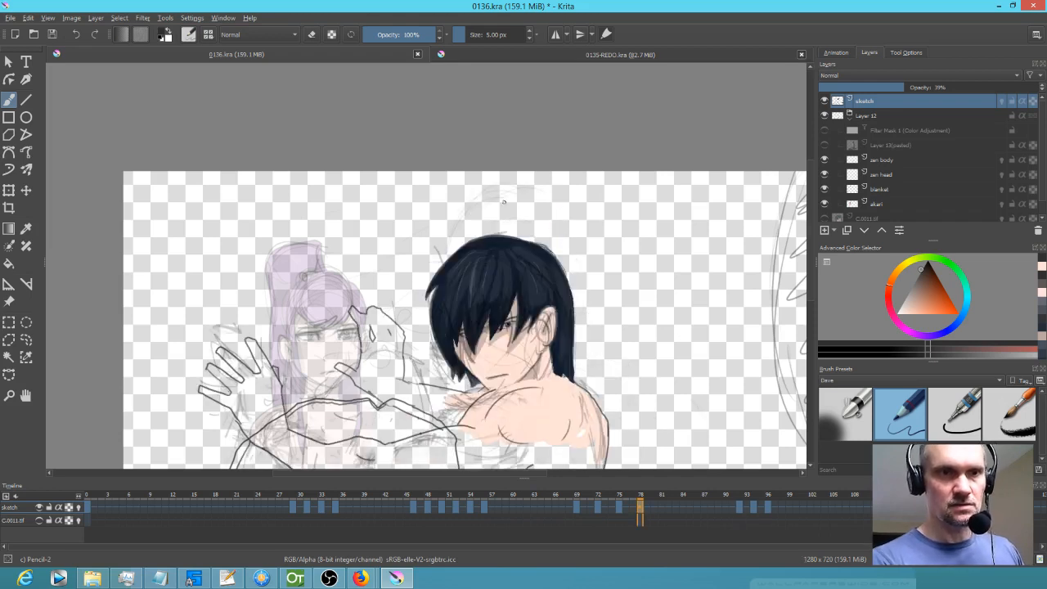
key(period)
key(period)
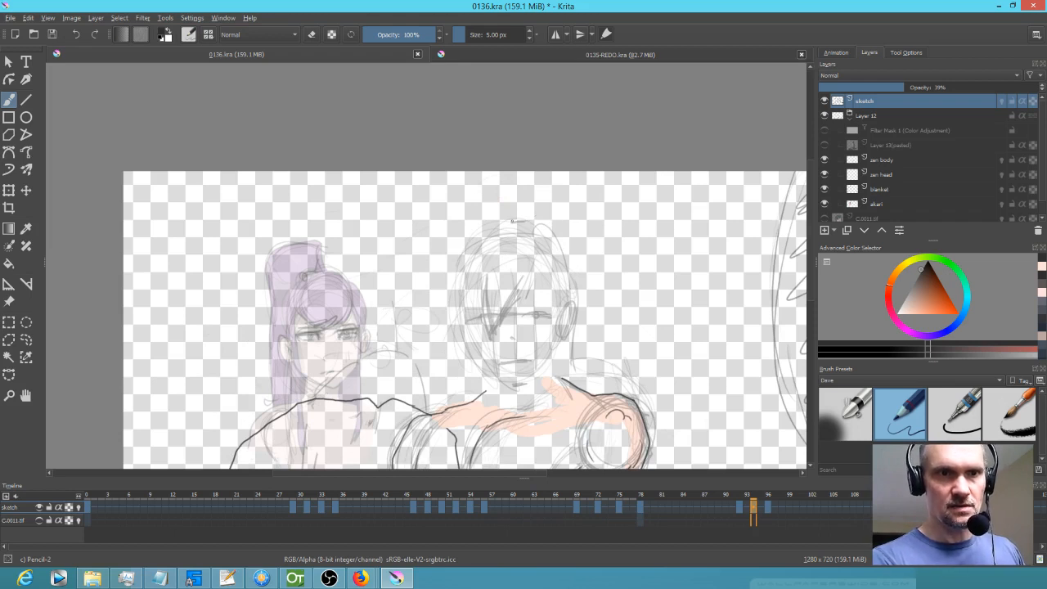
key(period)
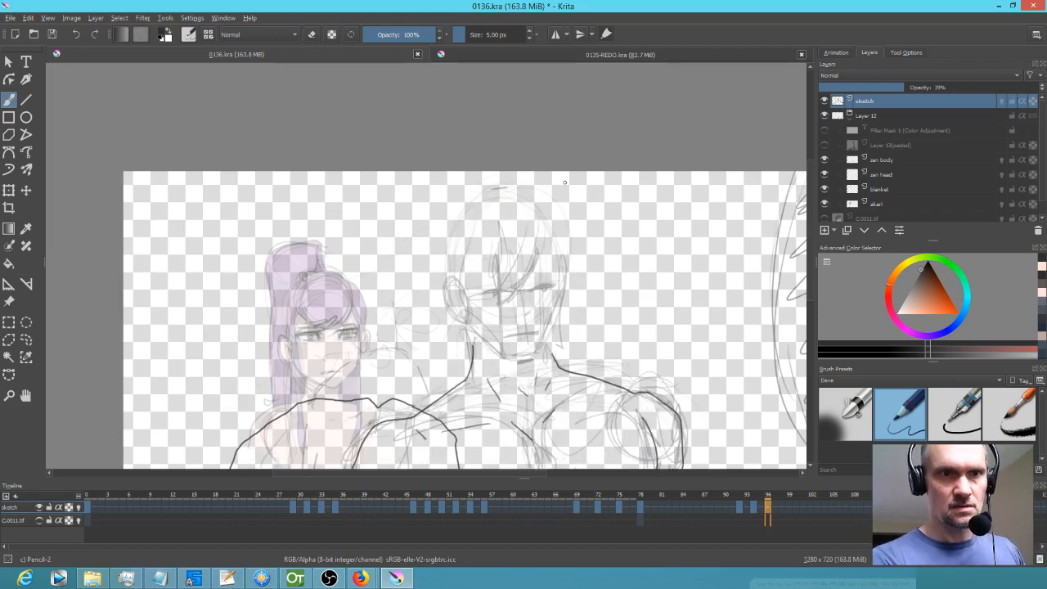
Sketch the upper left hair contour on the heads at frames 94 and 96, using frame 78 as reference.
key(comma)
key(comma)
key(comma)
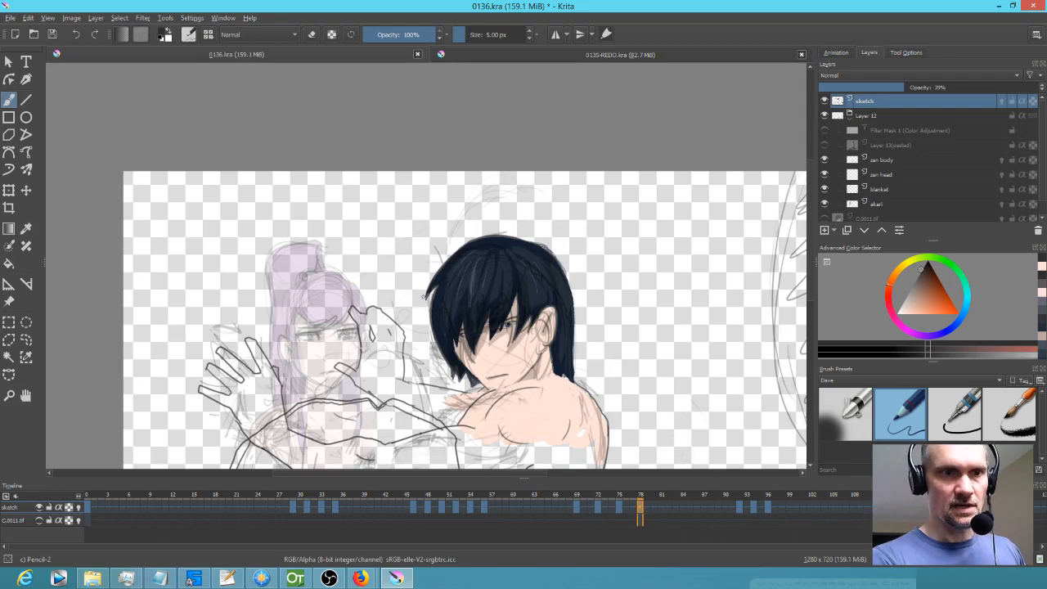
key(period)
key(period)
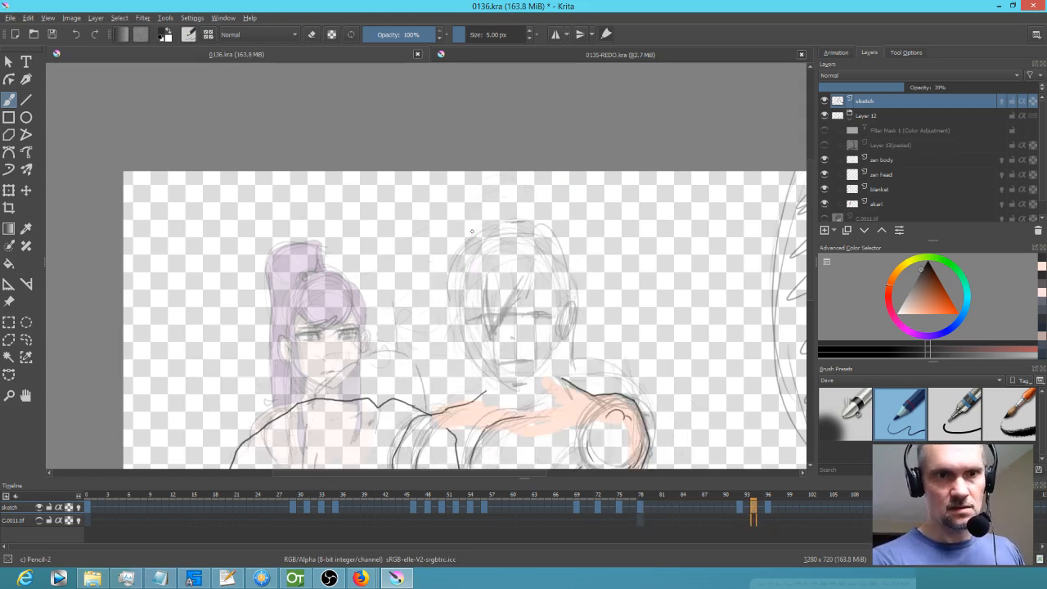
key(period)
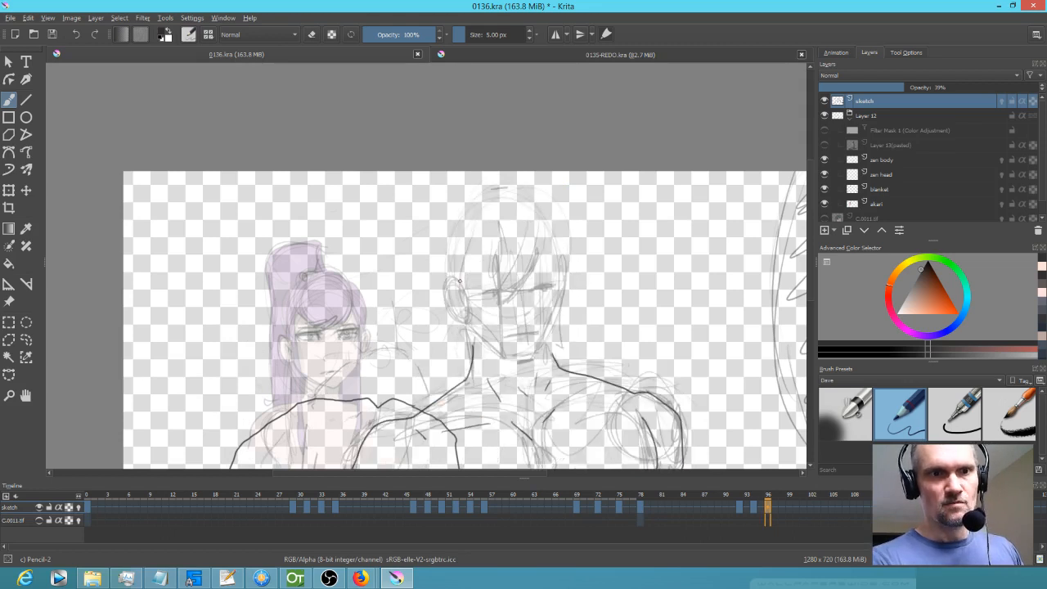
drag(457, 220, 447, 263)
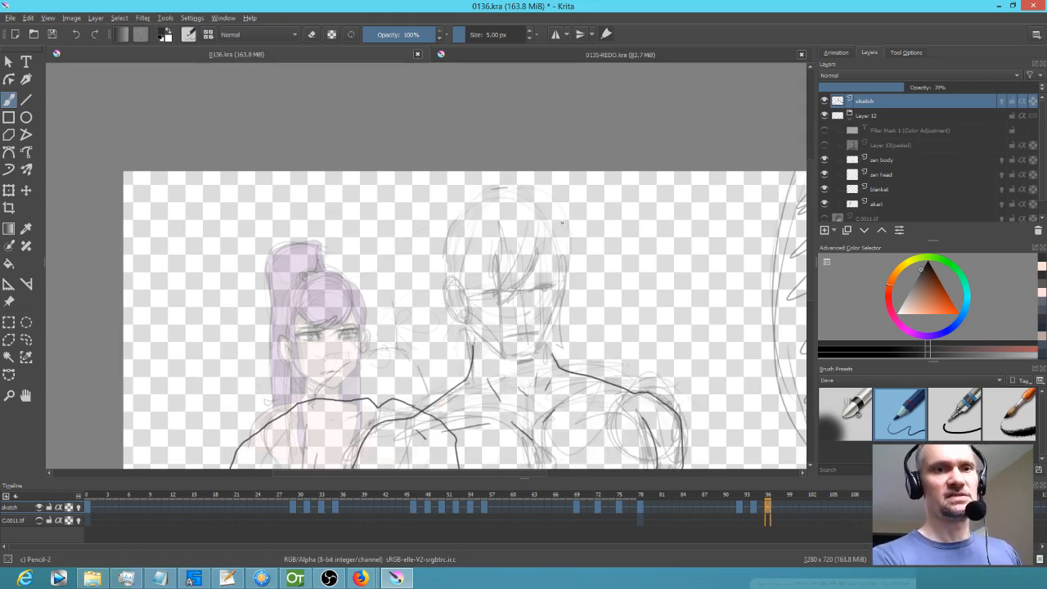
Add the upper right hair contour at frames 94 and 96, and strengthen the left contour at frame 96.
key(comma)
key(comma)
key(period)
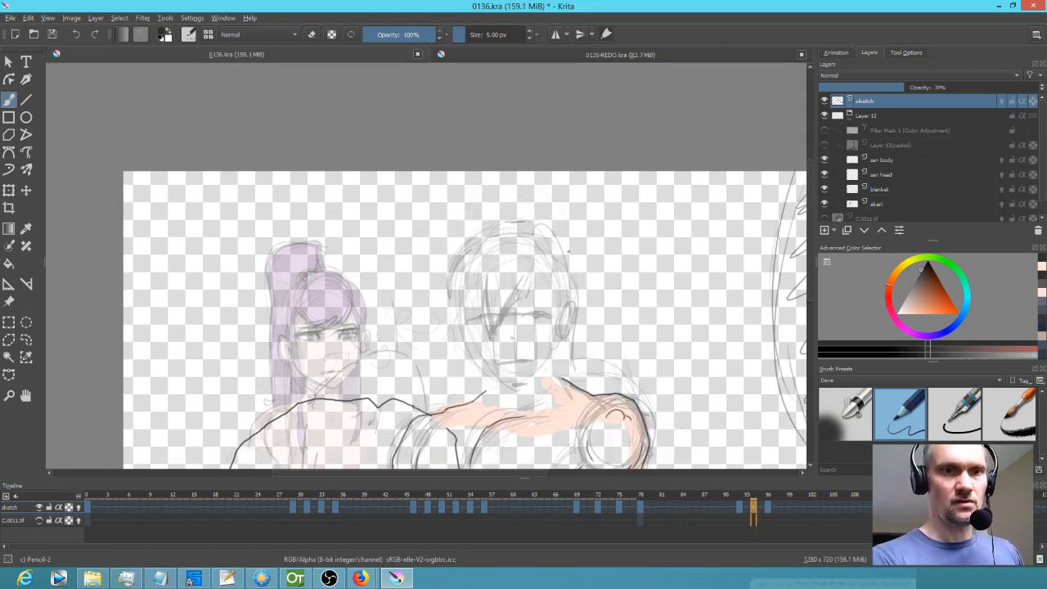
key(period)
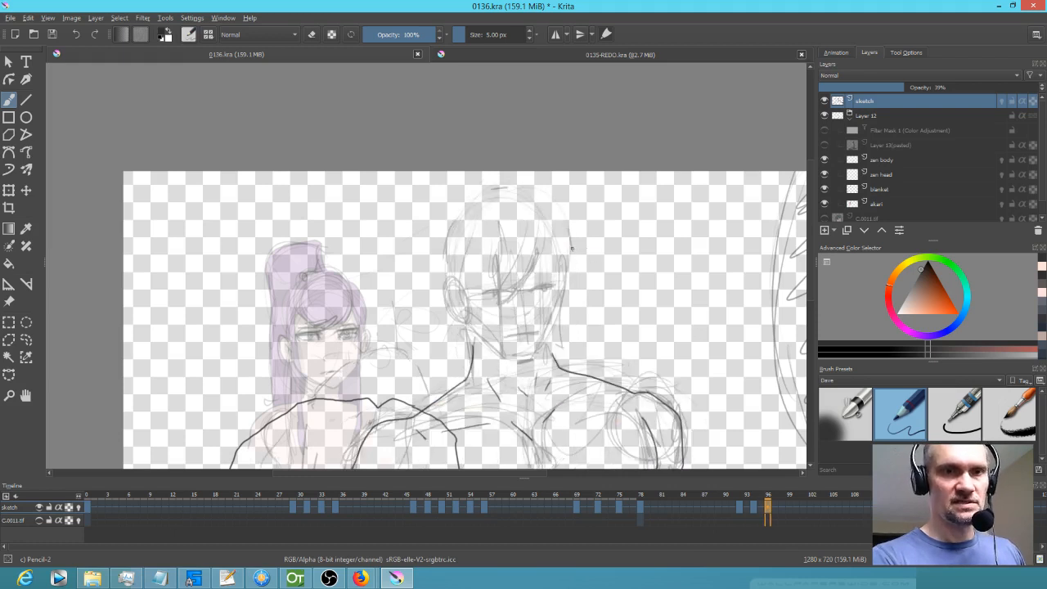
drag(448, 224, 437, 267)
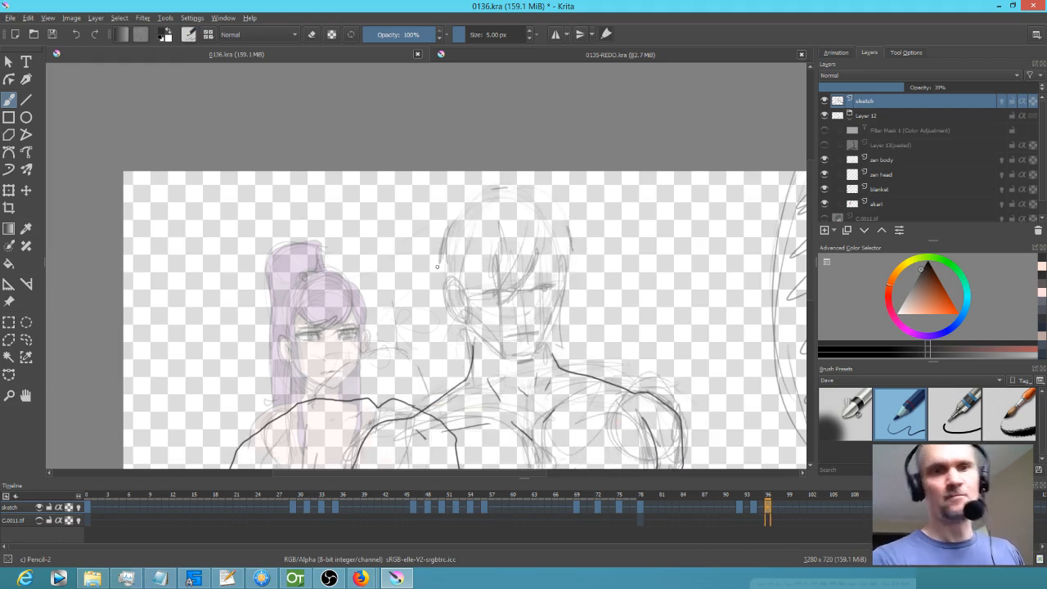
Connect the hair outline across the crown on frames 96, 94 and 92, flipping between them to match the shape.
mouse_move(456, 214)
mouse_down()
mouse_move(489, 194)
mouse_move(546, 201)
mouse_move(574, 228)
mouse_up()
key(Left)
key(Left)
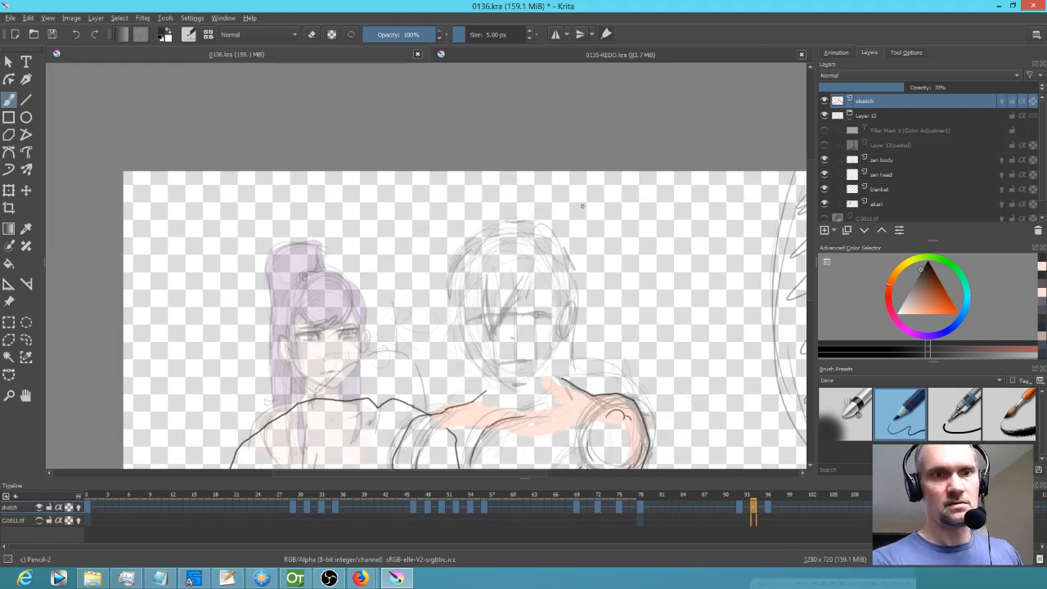
mouse_move(469, 244)
mouse_down()
mouse_move(444, 298)
mouse_move(460, 250)
mouse_move(490, 254)
mouse_up()
key(Right)
key(Right)
key(Left)
key(Left)
key(Left)
key(Left)
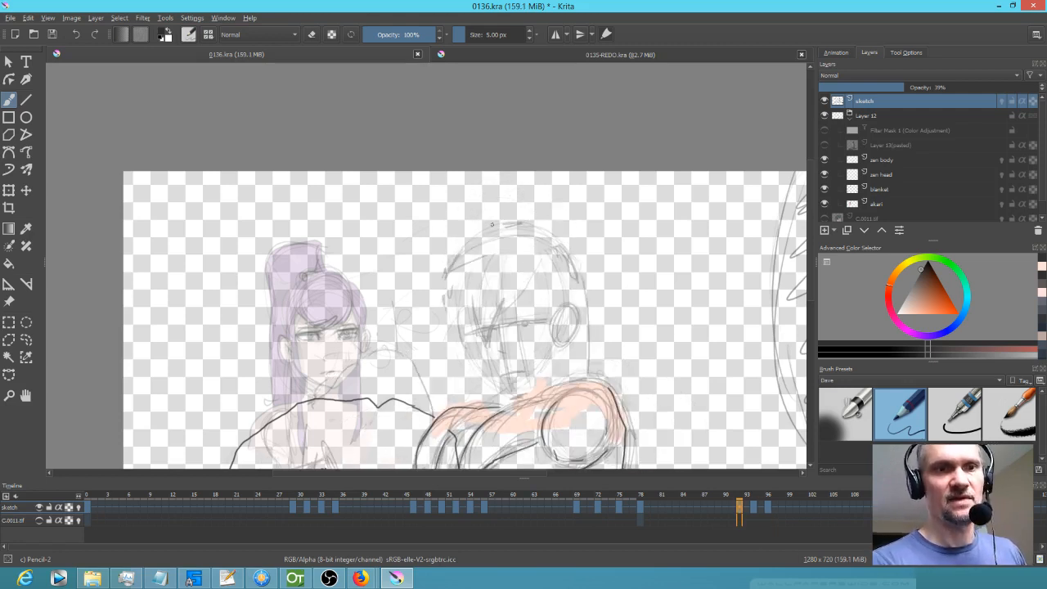
Draw the hair falling down the left side of the head on frames 92, 94 and 96.
key(comma)
key(period)
drag(448, 339, 464, 270)
key(comma)
key(period)
mouse_move(447, 336)
mouse_down()
mouse_move(453, 276)
mouse_move(463, 285)
mouse_up()
key(period)
mouse_move(452, 337)
mouse_down()
mouse_move(463, 277)
mouse_move(457, 300)
mouse_up()
key(period)
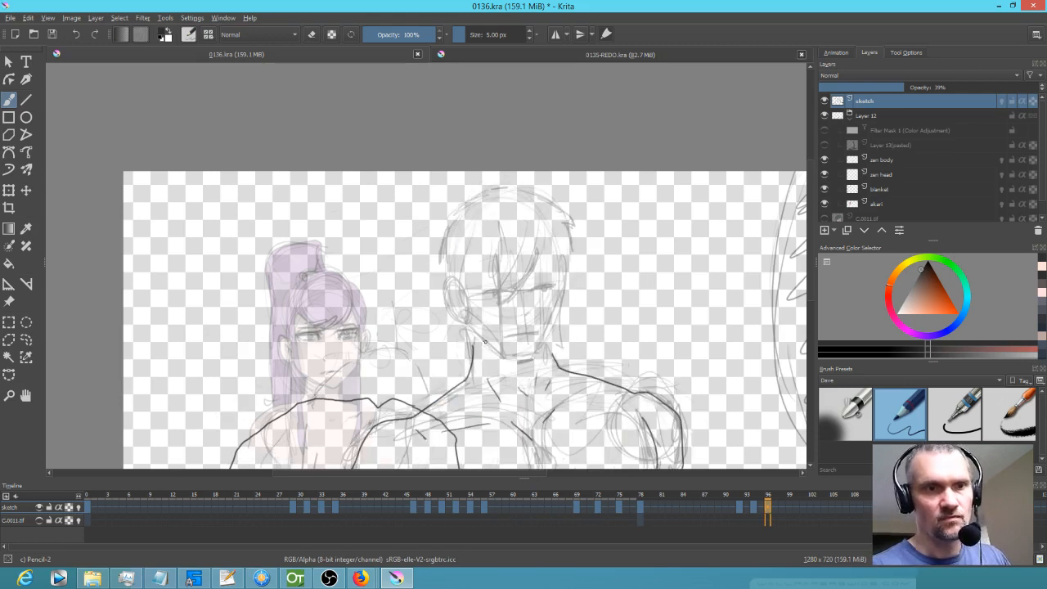
drag(442, 254, 450, 342)
key(comma)
key(period)
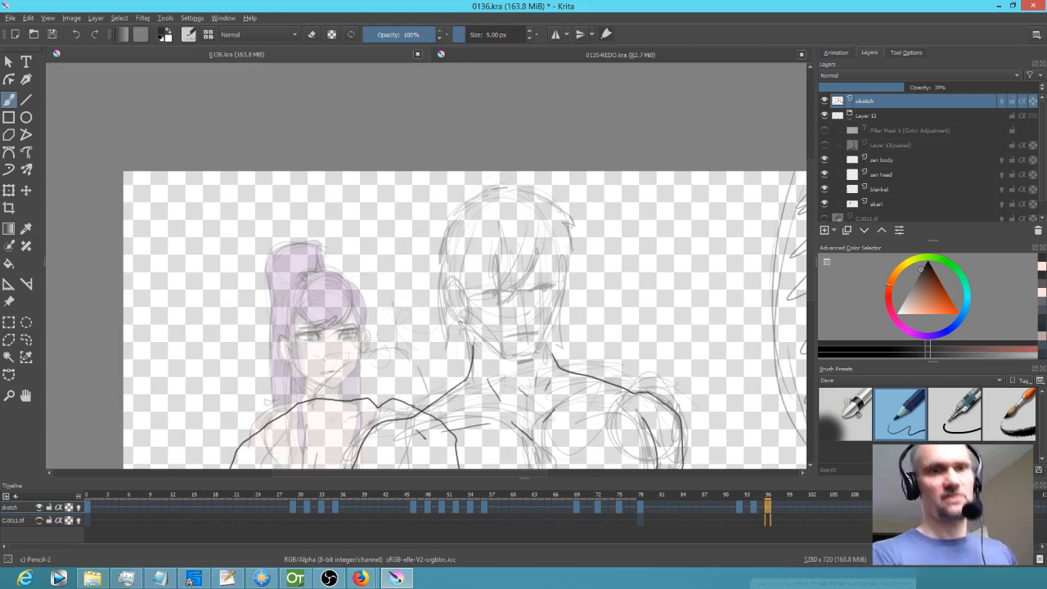
Sketch the pointed hair tips beside the left jaw at frame 92, comparing with frame 78.
key(comma)
key(comma)
key(comma)
key(period)
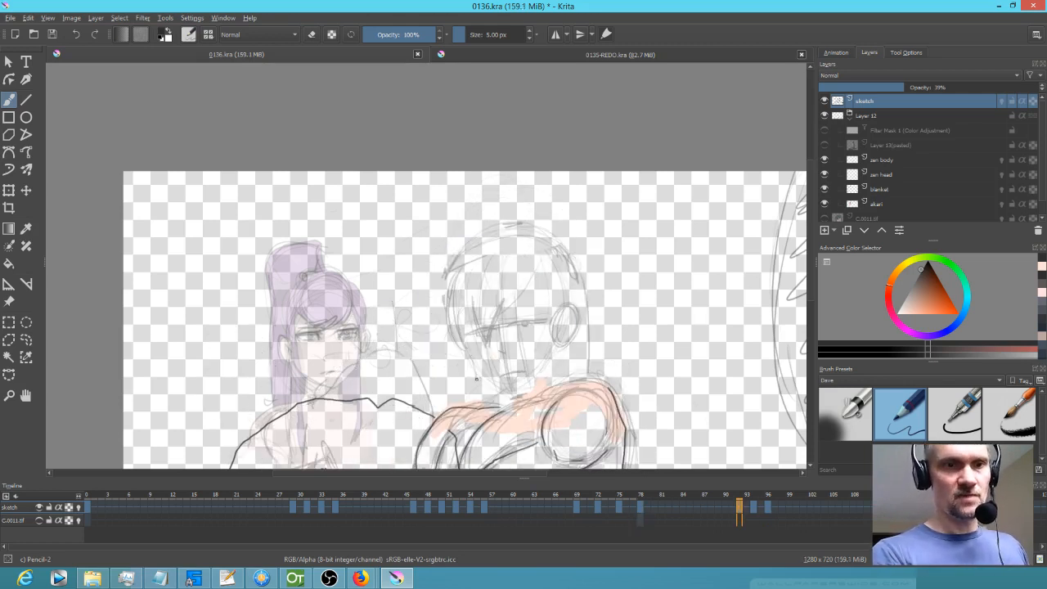
key(comma)
key(period)
drag(469, 348, 462, 362)
Strengthen the eye lines on the faces at frames 92 to 96, checking against the face at frame 78.
key(comma)
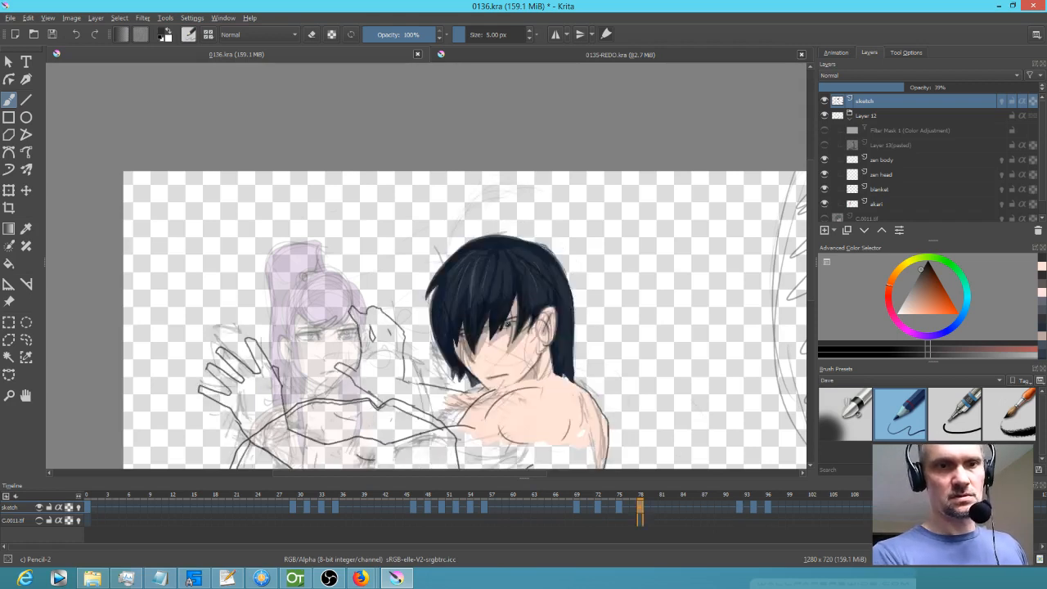
key(period)
key(comma)
key(period)
key(period)
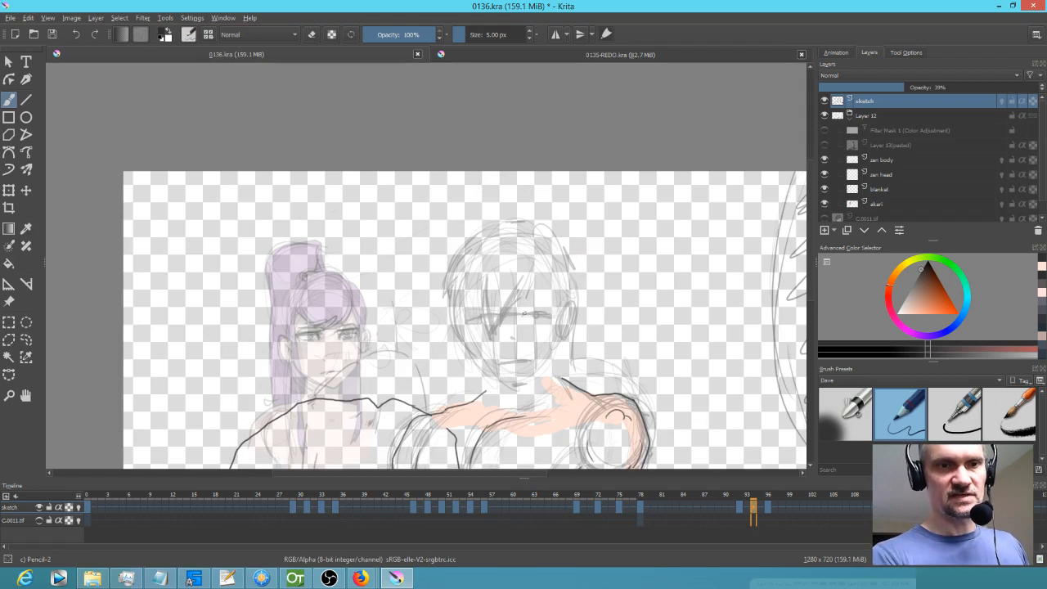
key(period)
drag(530, 286, 555, 281)
key(comma)
key(comma)
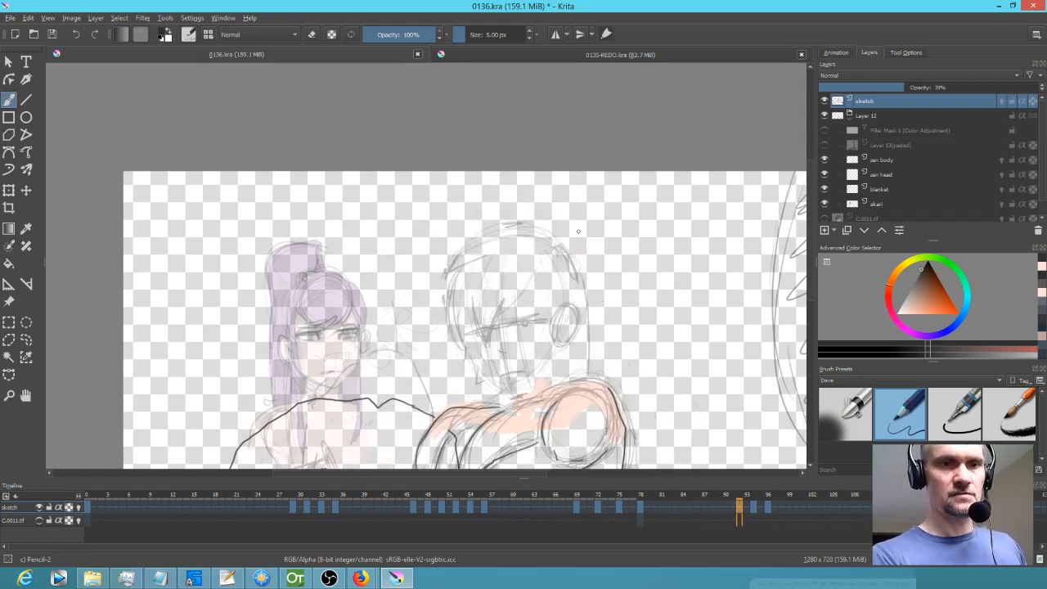
Add fringe strands falling over the forehead on frames 92, 94 and 96, following the fringe at frame 78.
key(comma)
key(period)
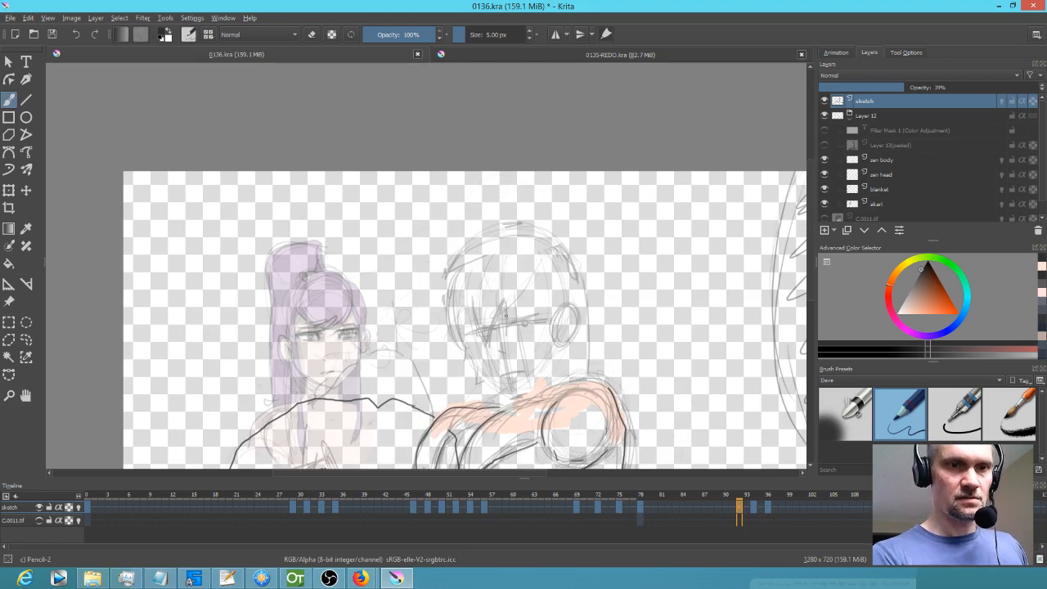
key(period)
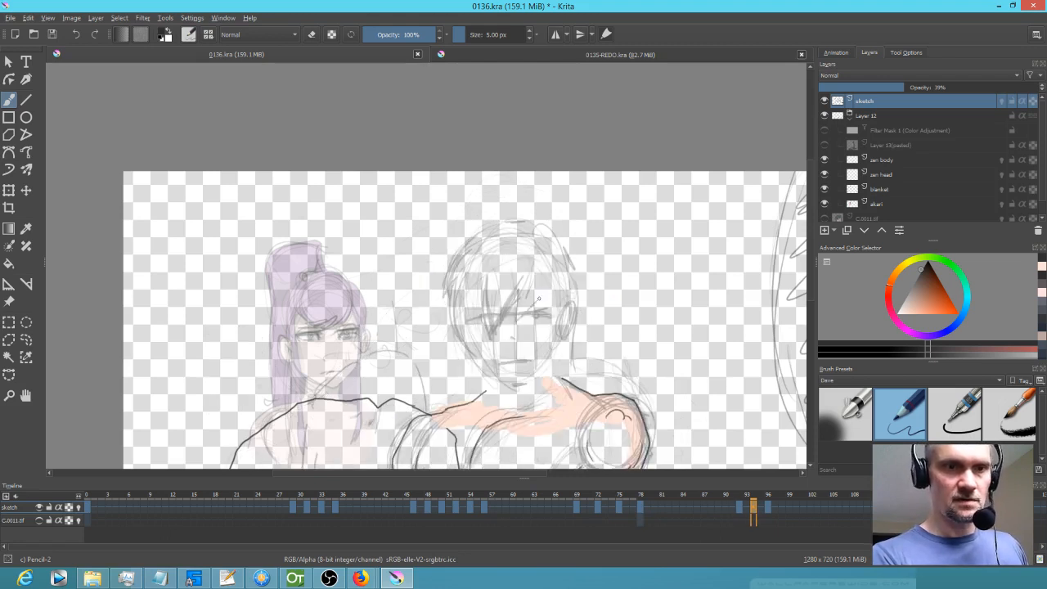
key(period)
mouse_move(535, 267)
mouse_down()
mouse_move(540, 280)
mouse_move(550, 262)
mouse_up()
Extend the outer hair locks on both sides of the head at frame 96 after rechecking the coloured hair at frame 78.
key(comma)
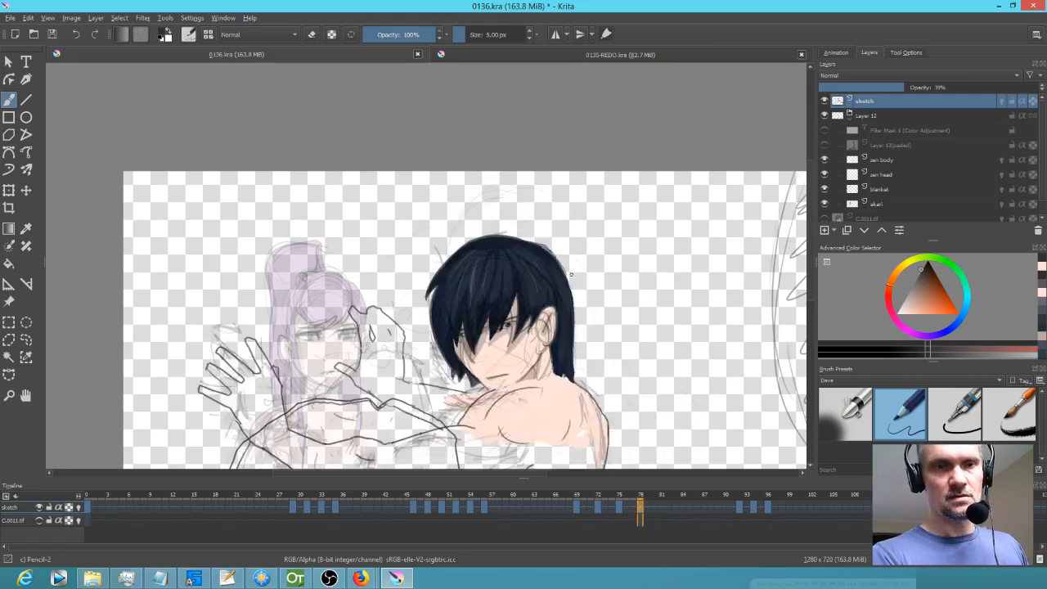
key(comma)
key(period)
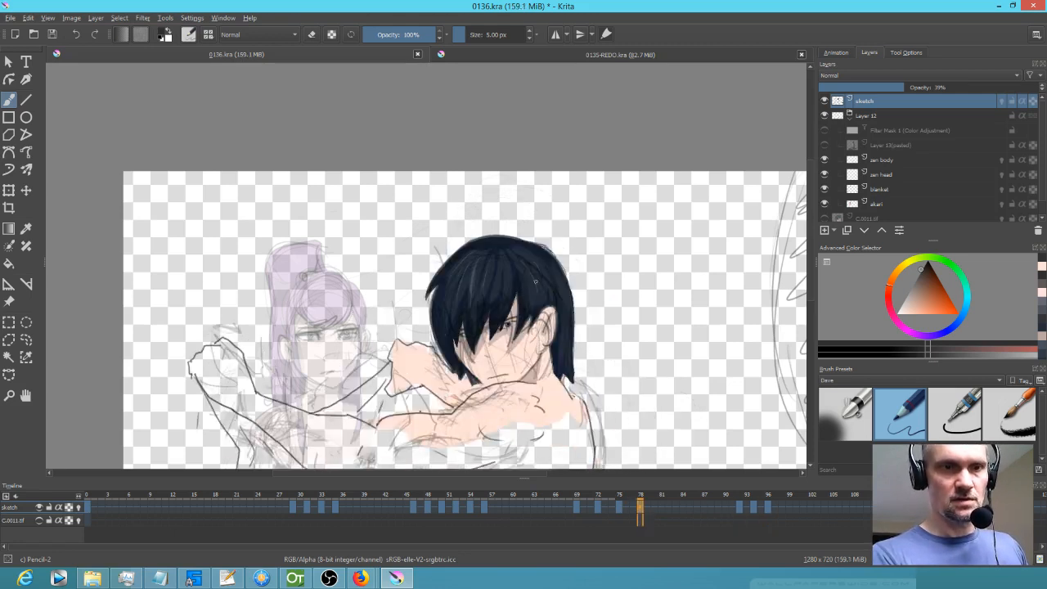
key(period)
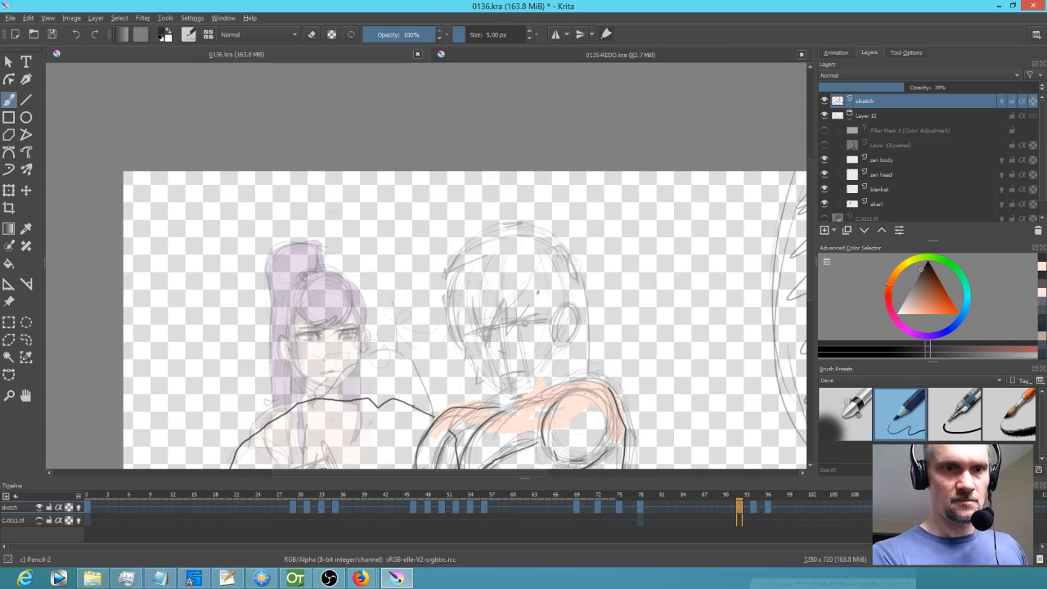
key(period)
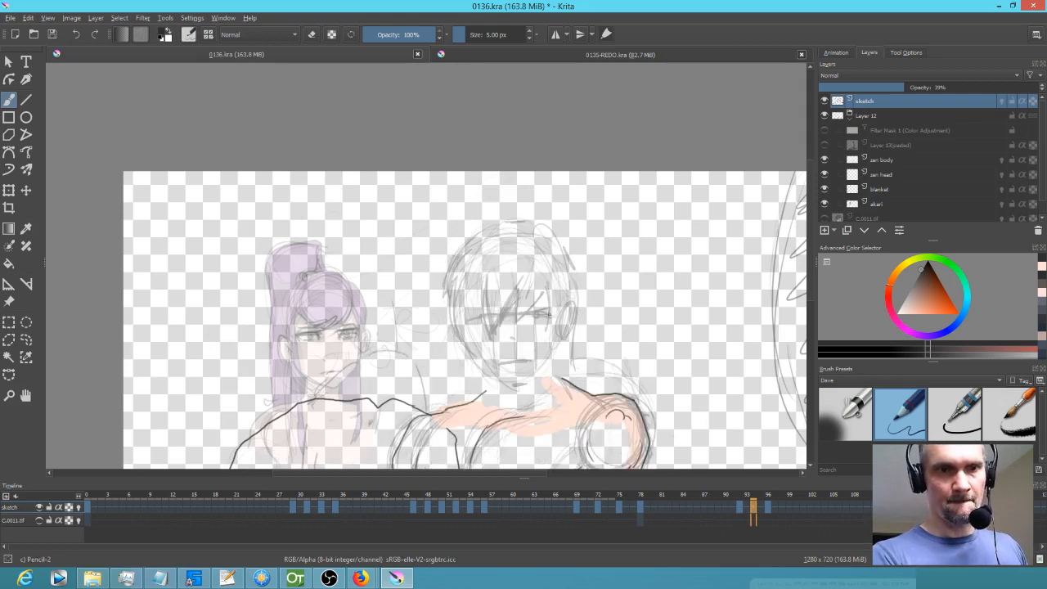
key(period)
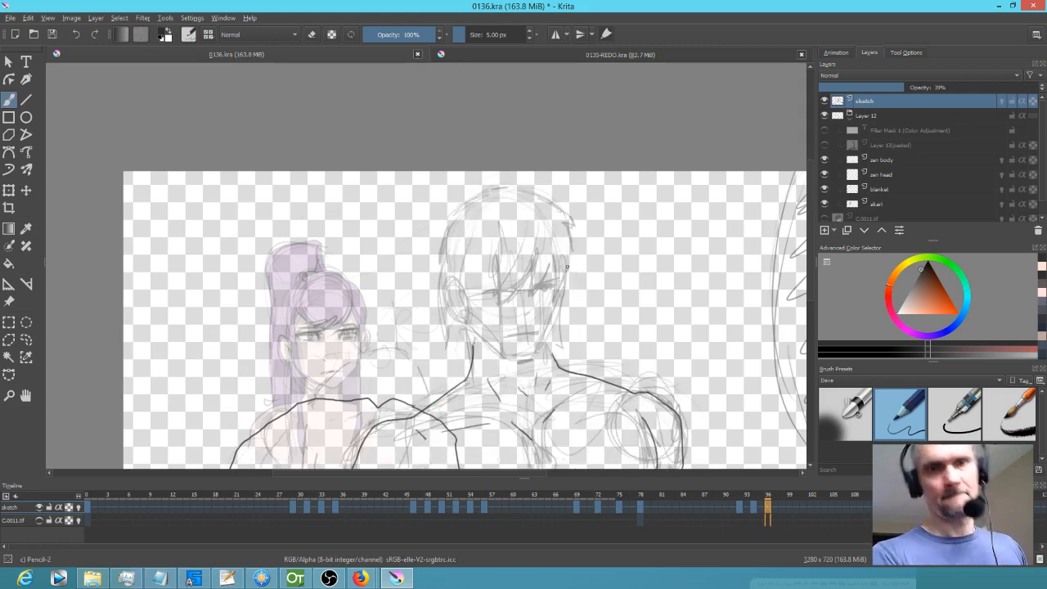
drag(568, 246, 568, 280)
drag(463, 209, 433, 249)
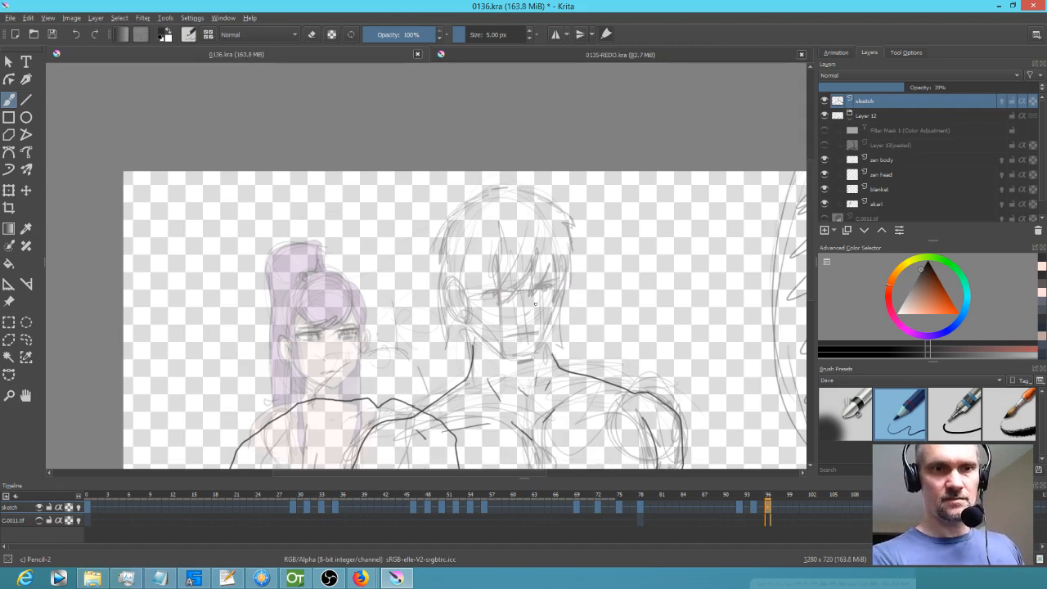
Reshape the right eye and right side of the face at frame 96 with the Liquify transform, using an enlarged brush in Build Up mode.
key(Left)
key(Left)
key(Left)
key(Right)
key(Right)
key(Right)
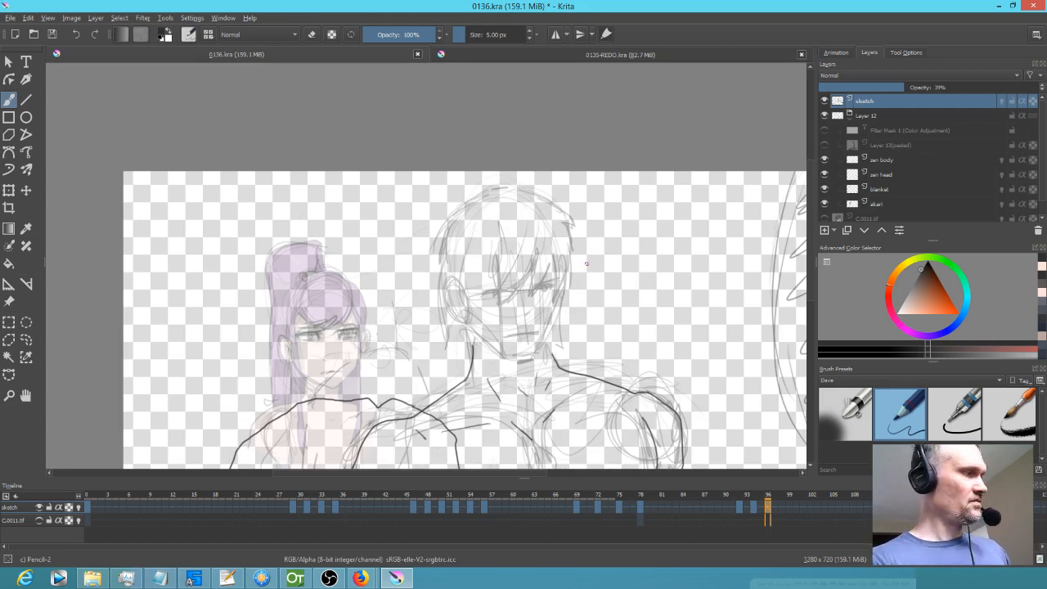
key(ctrl+t)
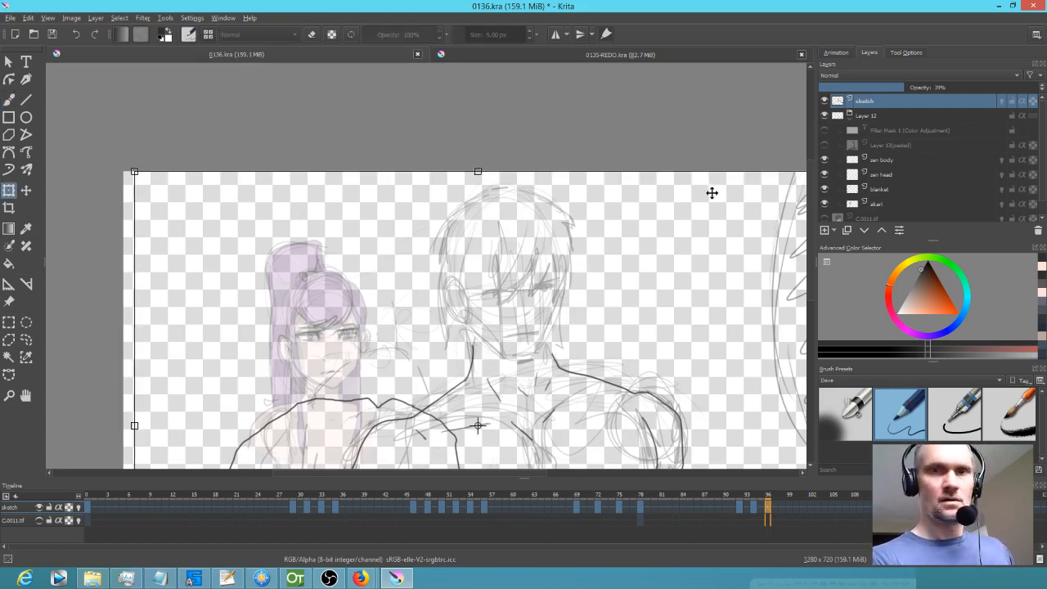
click(906, 52)
click(916, 77)
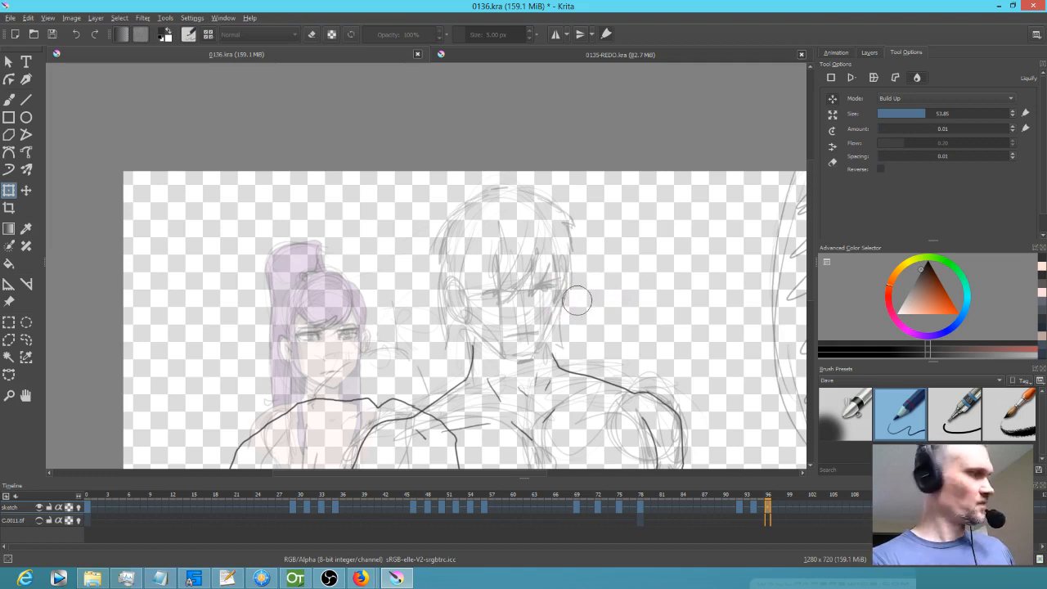
shift+drag(575, 309, 613, 292)
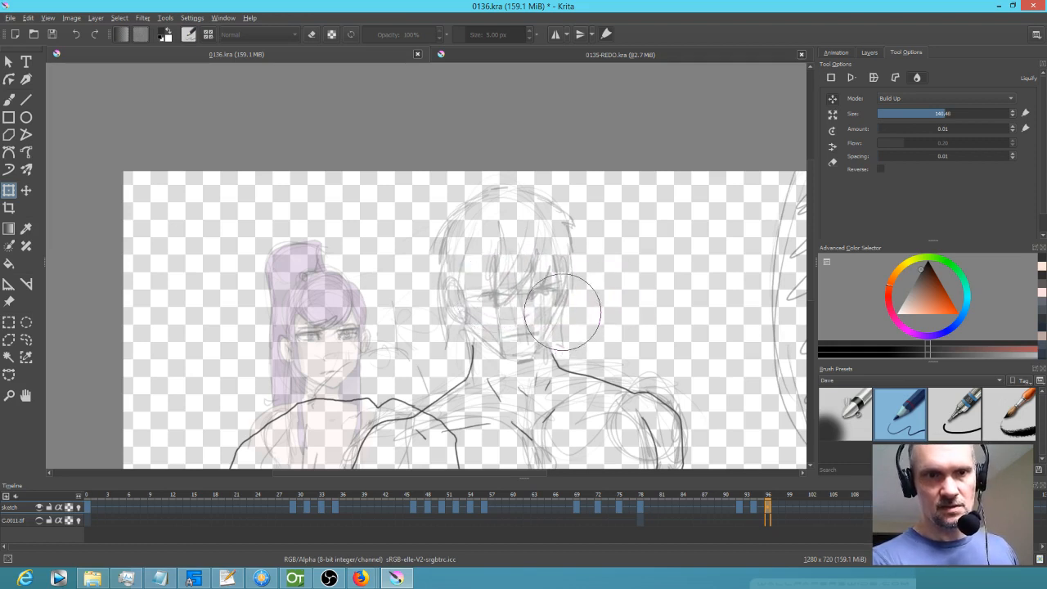
mouse_move(567, 305)
mouse_down()
mouse_move(540, 344)
mouse_move(568, 337)
mouse_move(554, 338)
mouse_up()
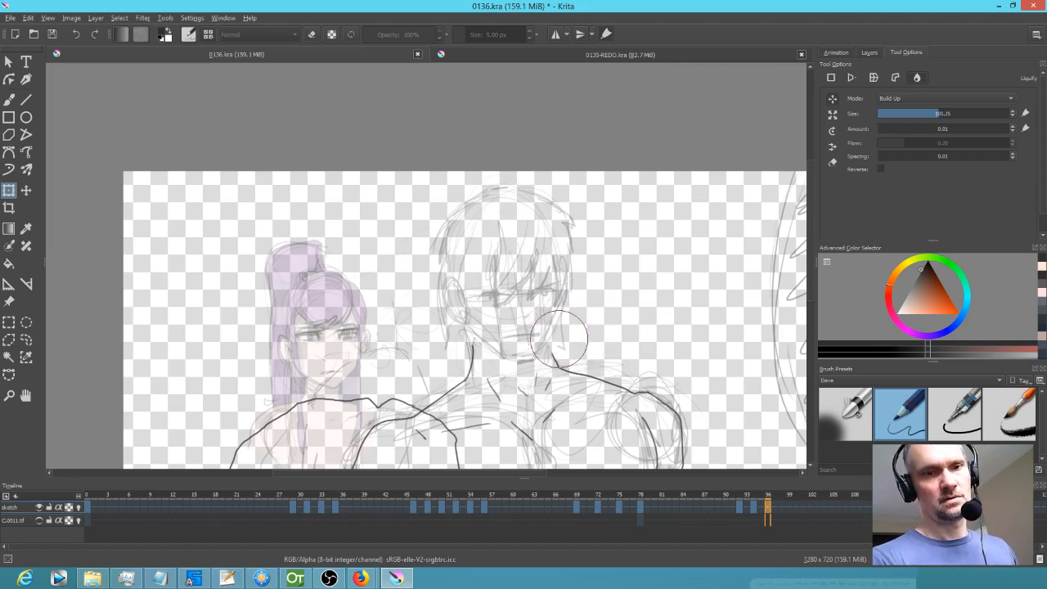
key(Return)
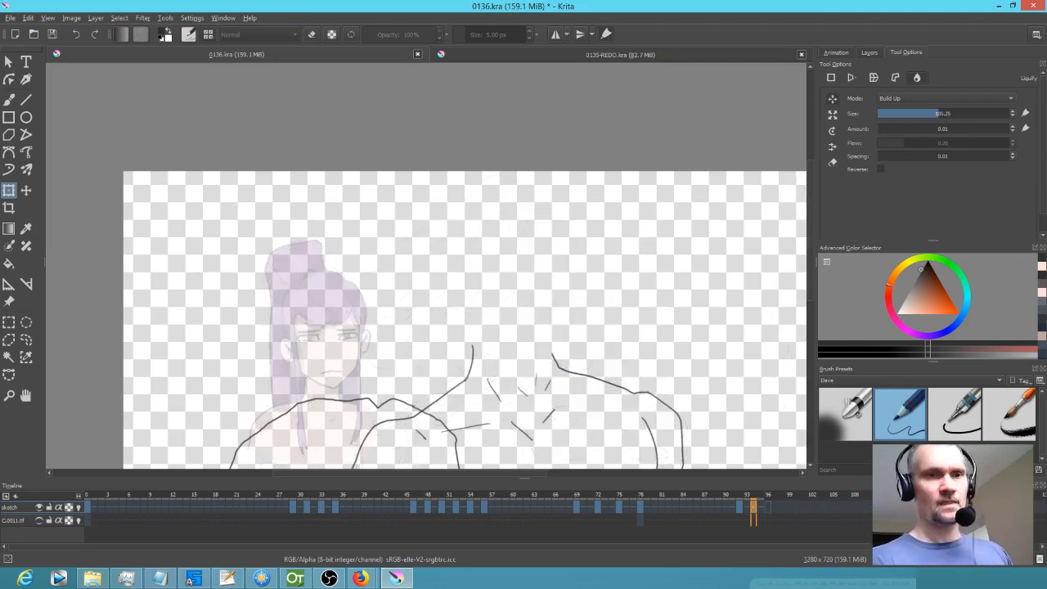
Flip between the earlier head drawings and frame 96 to compare the liquified face with its neighbours.
key(Left)
key(Left)
key(Left)
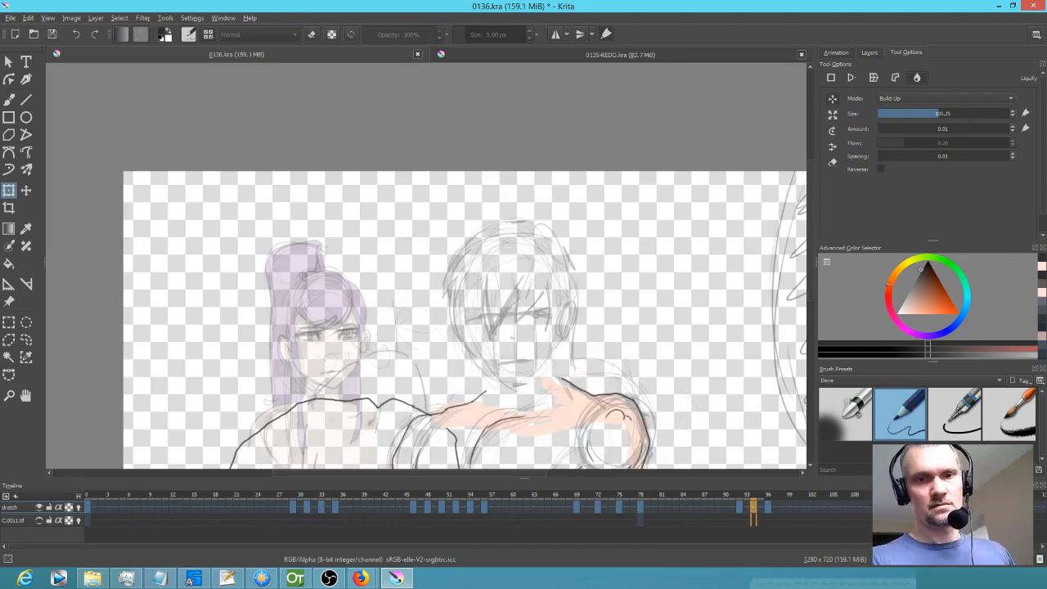
key(Right)
key(Right)
key(Right)
key(Left)
key(Left)
key(Left)
key(Right)
key(Right)
key(Right)
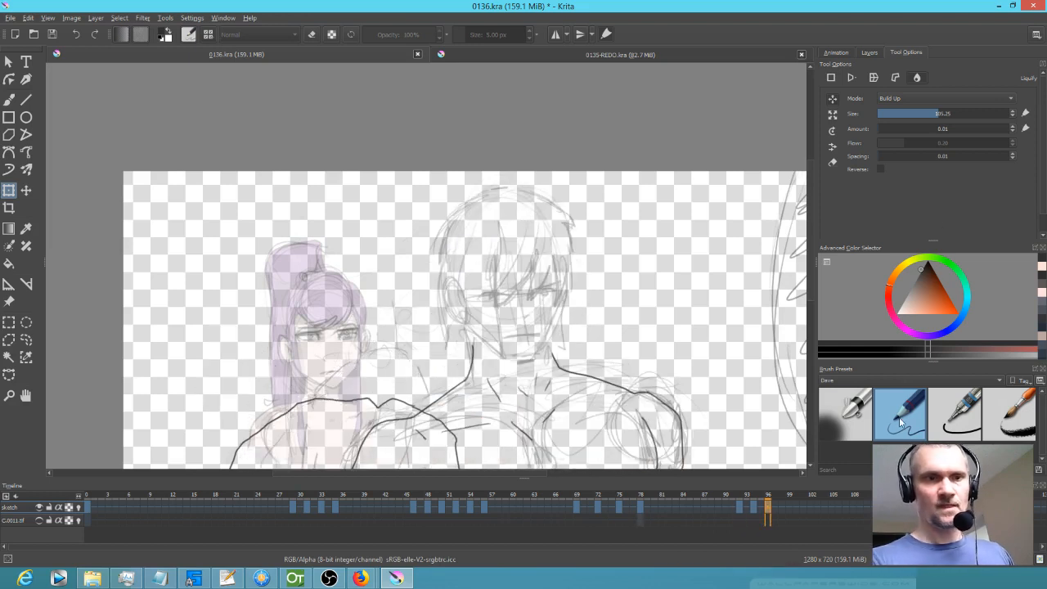
Sketch longer pencil hair strands down the outer left side of the head at frame 96, comparing with the previous keyframe.
key(b)
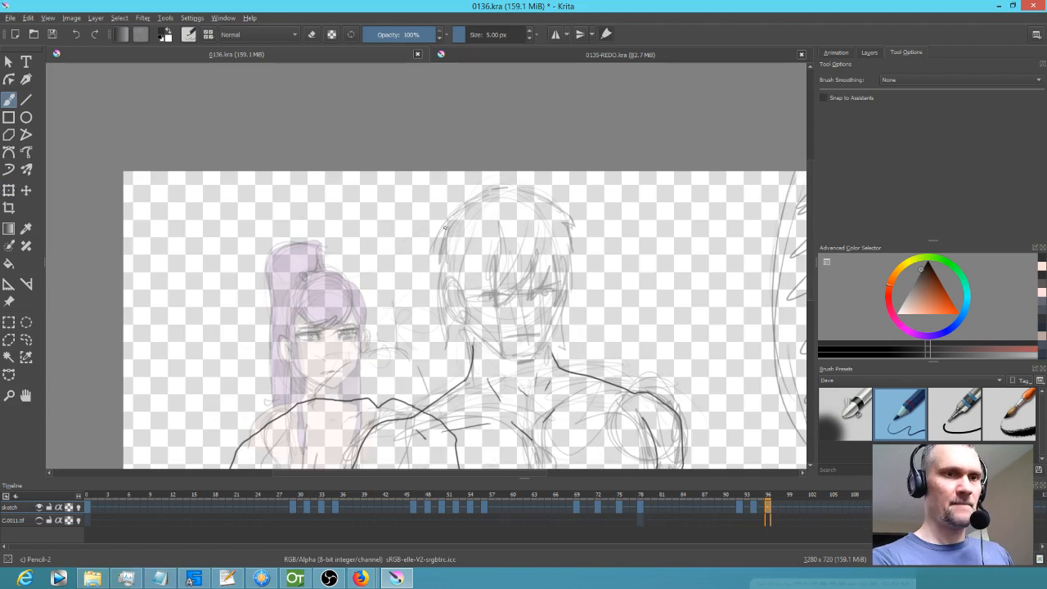
key(Left)
key(Right)
drag(431, 273, 432, 304)
drag(433, 255, 436, 317)
key(Left)
key(Right)
key(Left)
key(Right)
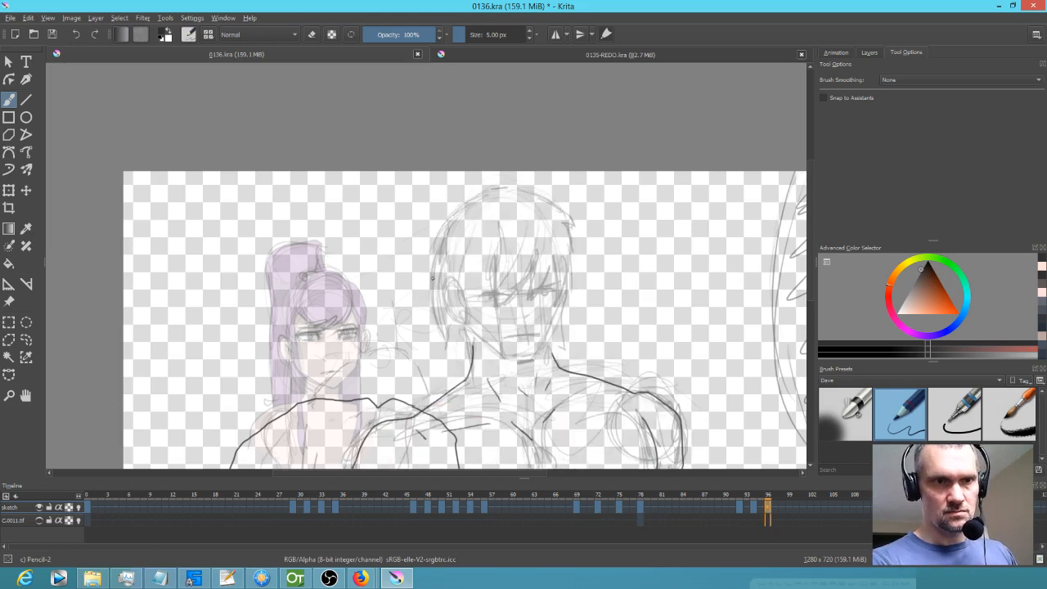
Add a pointed hair tip beside the left of the neck and a strand along the right cheek at frame 96.
key(Left)
key(Right)
drag(454, 352, 459, 367)
key(Left)
key(Right)
drag(572, 289, 568, 332)
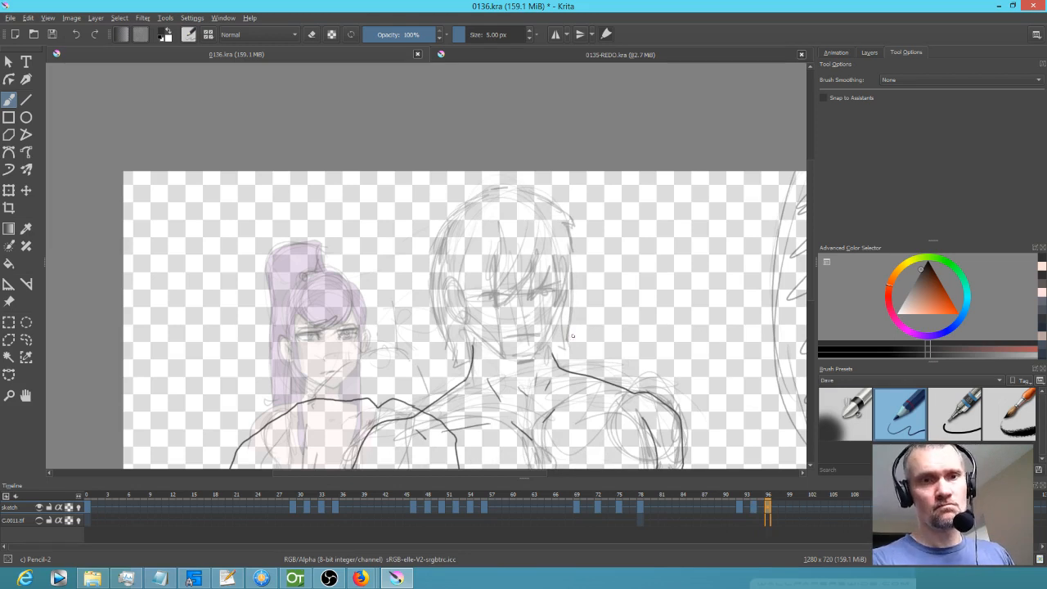
key(Left)
key(Right)
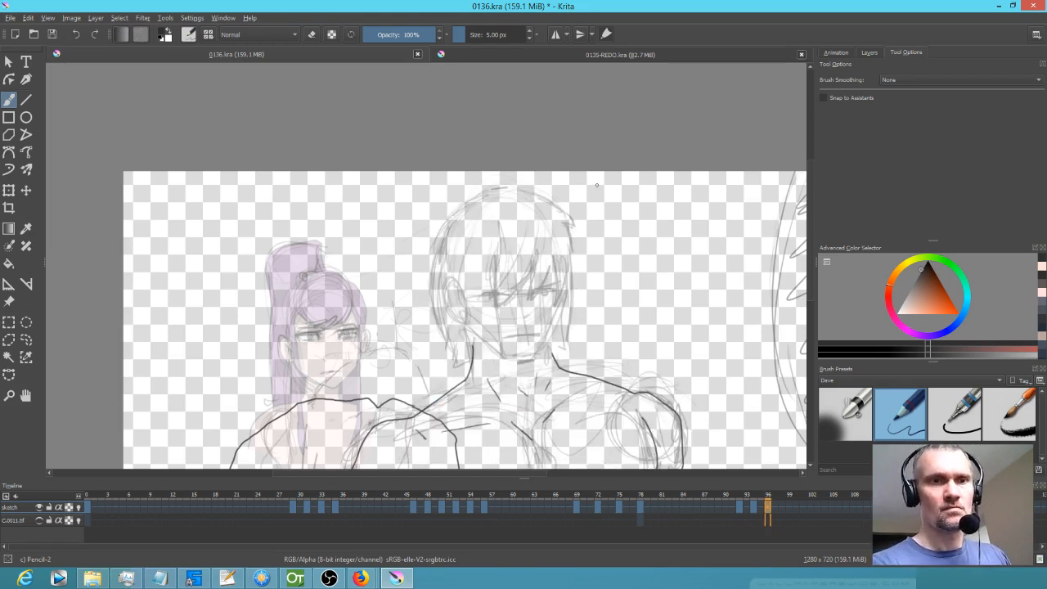
Draw the outer hair contour from the crown down the right side at frame 96 and check it against frames 78 to 94.
mouse_move(533, 194)
mouse_down()
mouse_move(580, 240)
mouse_move(570, 234)
mouse_move(574, 292)
mouse_up()
key(Left)
key(Left)
key(Left)
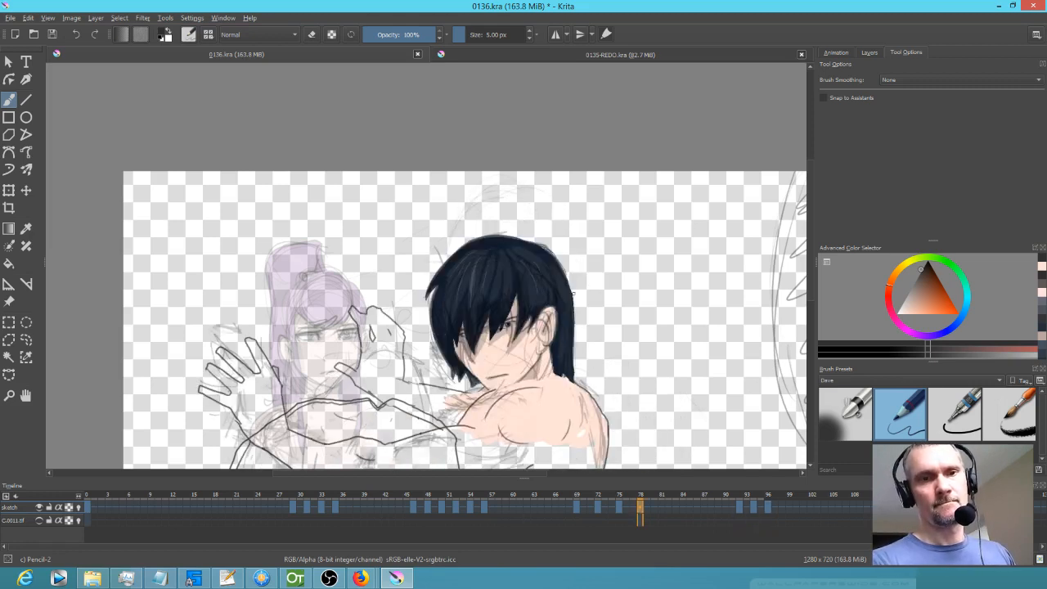
key(Right)
key(Right)
key(Left)
key(Right)
key(Right)
key(Left)
key(Left)
key(Left)
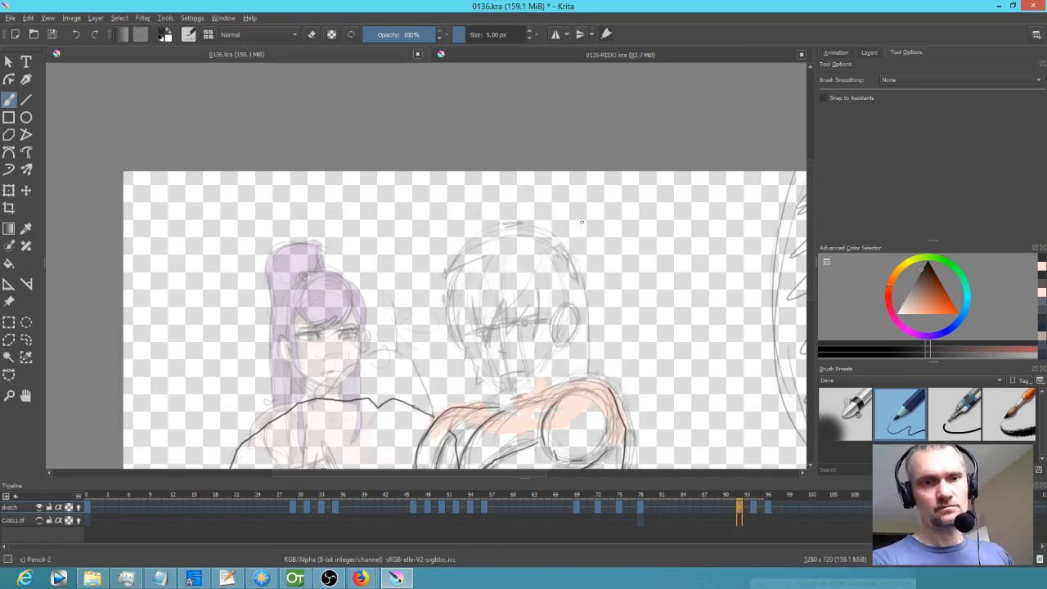
Darken the line beneath the right eye at frame 96 after reviewing the eyes at frames 92 and 94.
key(Right)
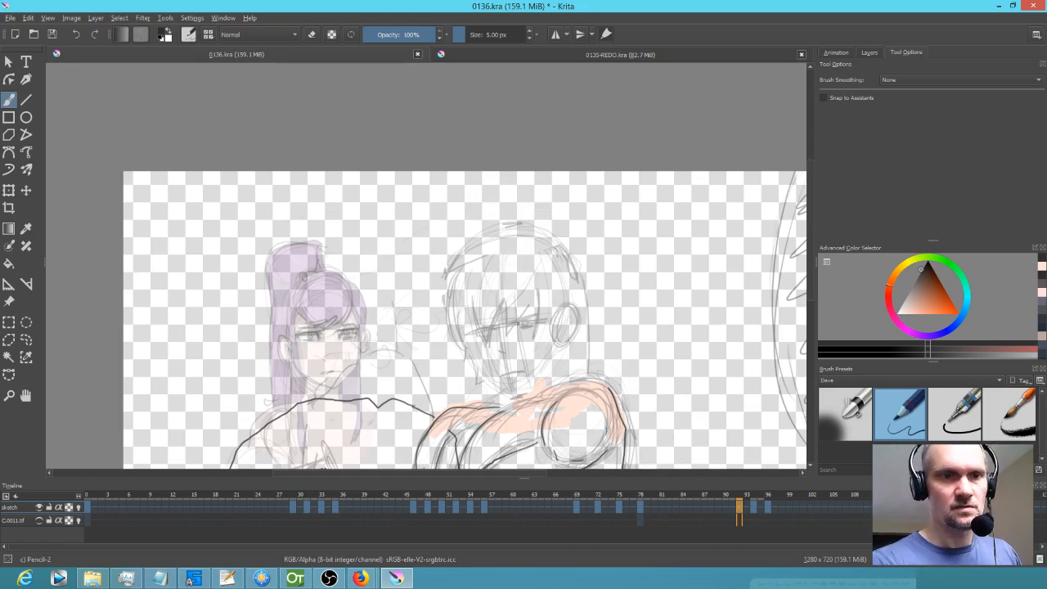
key(Right)
key(Right)
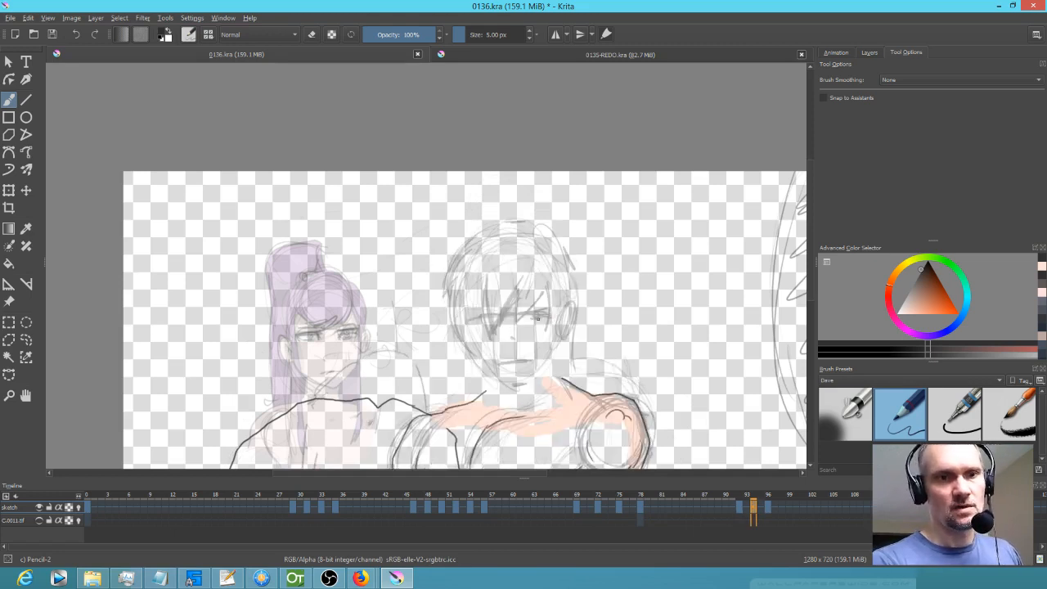
key(Right)
key(Right)
drag(539, 297, 550, 297)
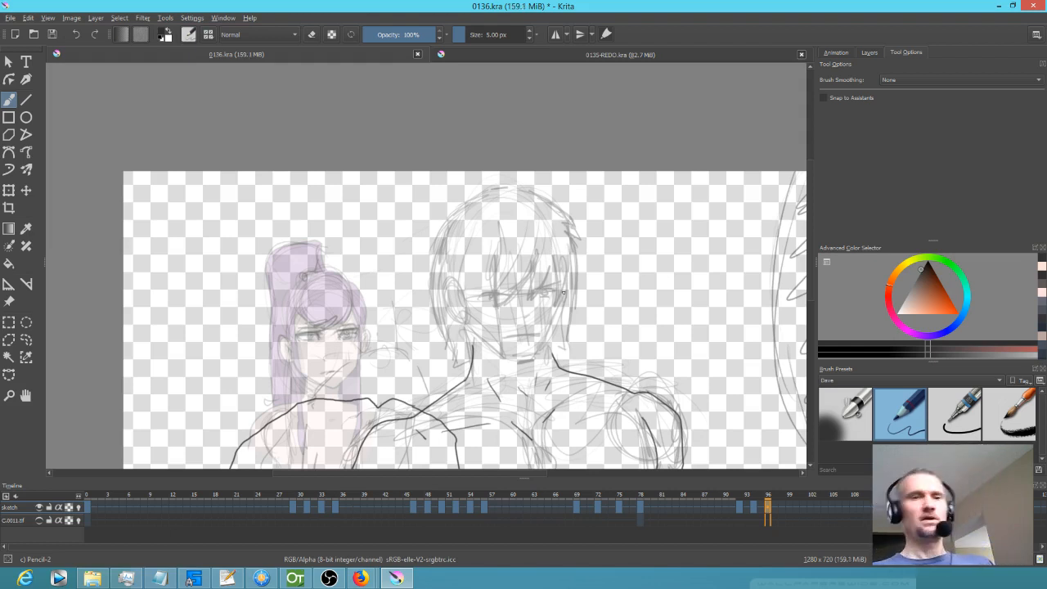
Flip through frames 78, 92, 94 and 96 to examine the head turn and the hair's continuity.
key(Left)
key(Left)
key(Left)
key(Right)
key(Right)
key(Right)
key(Left)
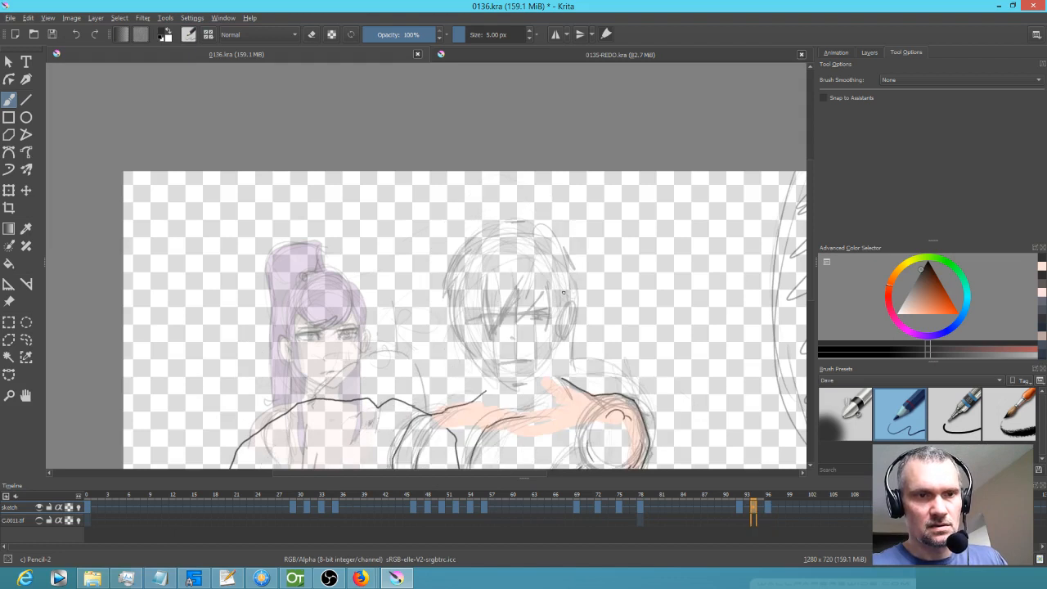
key(Left)
key(Left)
key(Right)
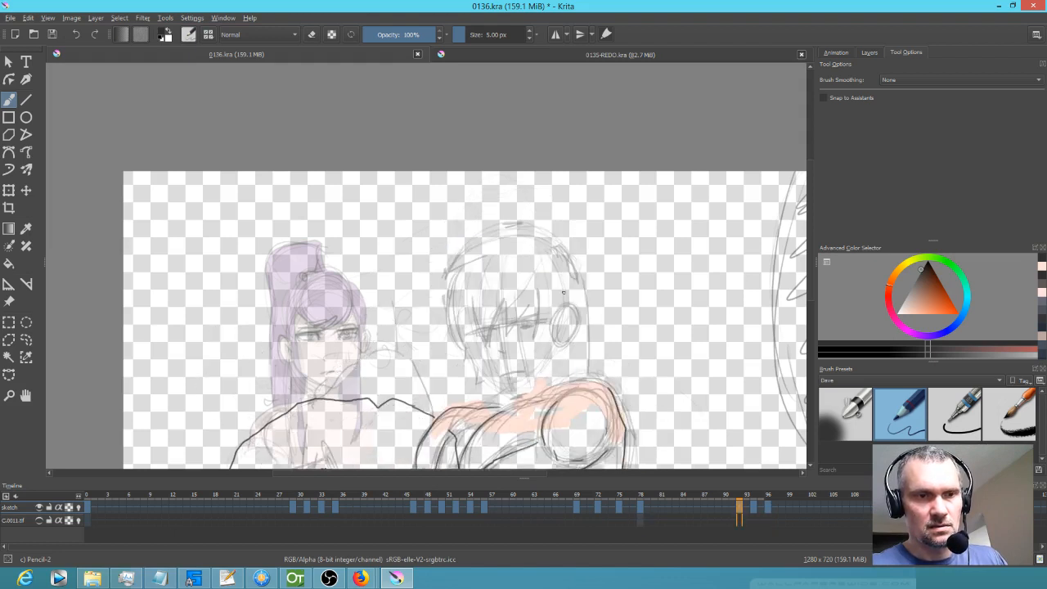
key(Left)
key(Right)
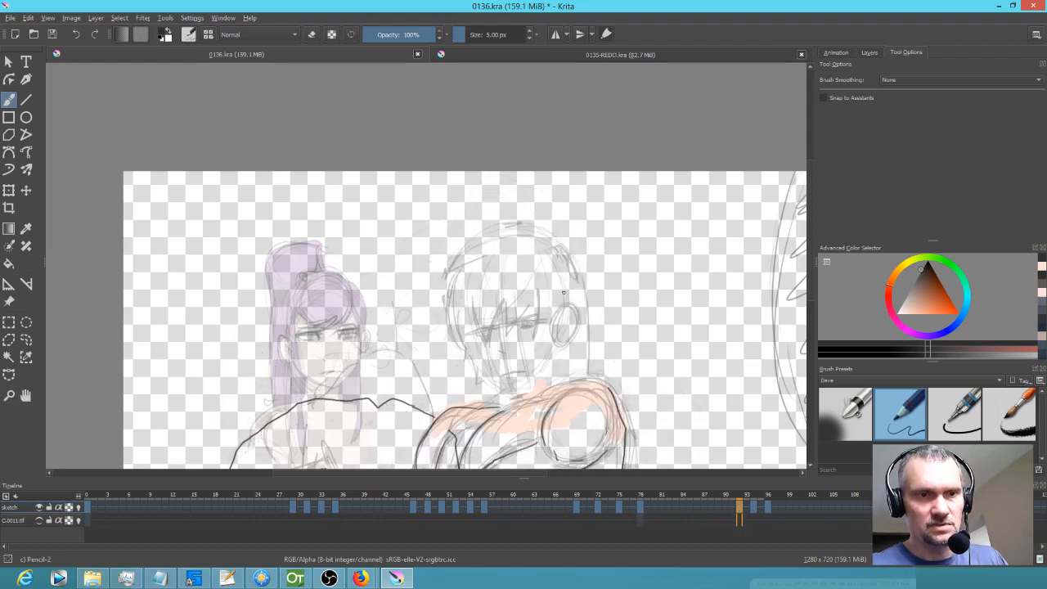
key(Left)
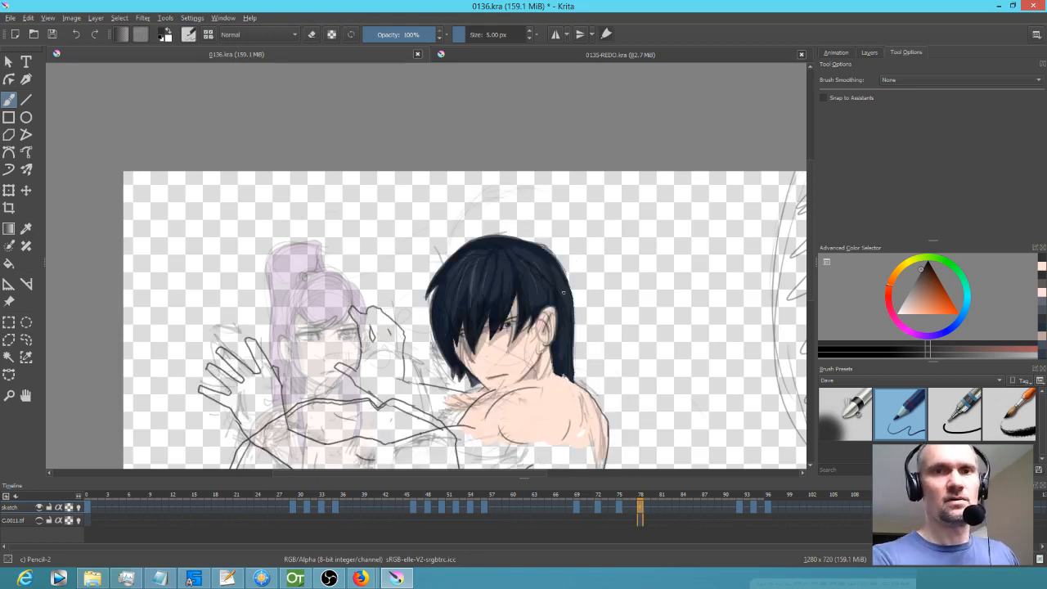
Lower the sketch layer's opacity to about 27%.
click(869, 54)
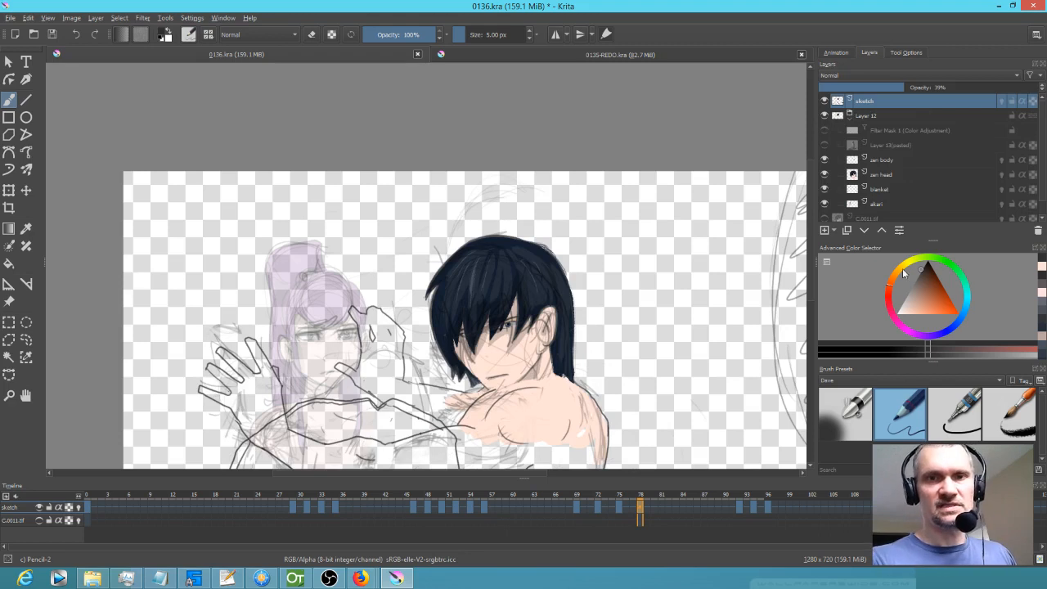
click(896, 174)
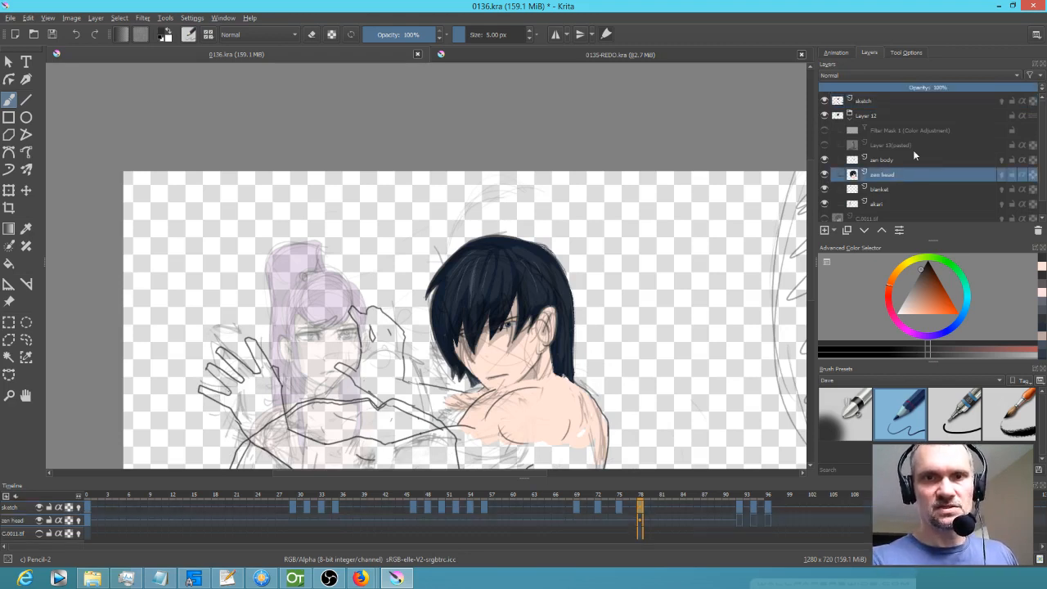
click(885, 99)
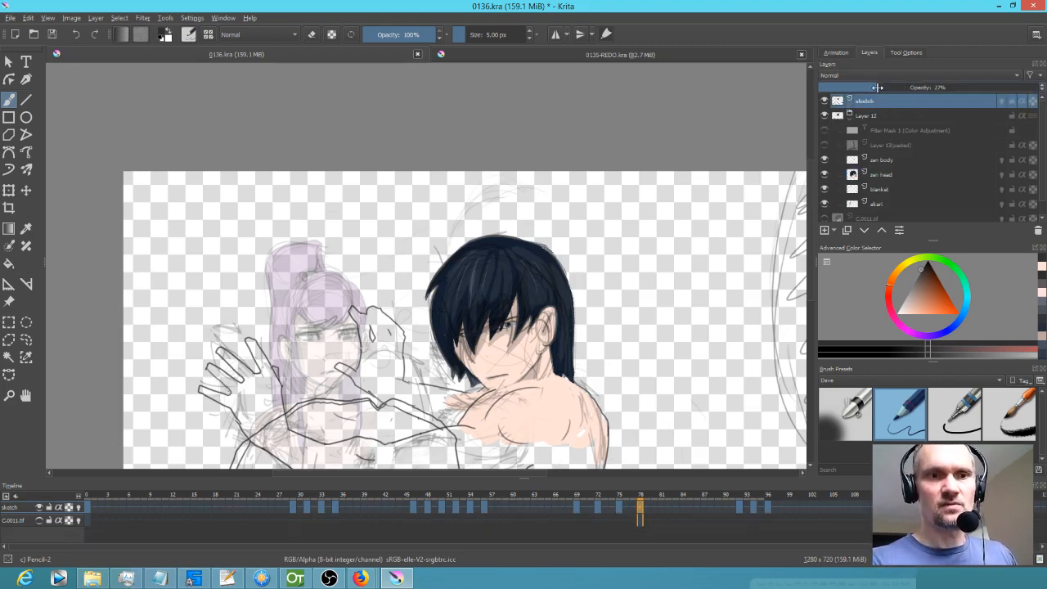
Rotate the coloured head on the zen head layer slightly clockwise at frame 78 and shift it slightly right and up.
click(897, 173)
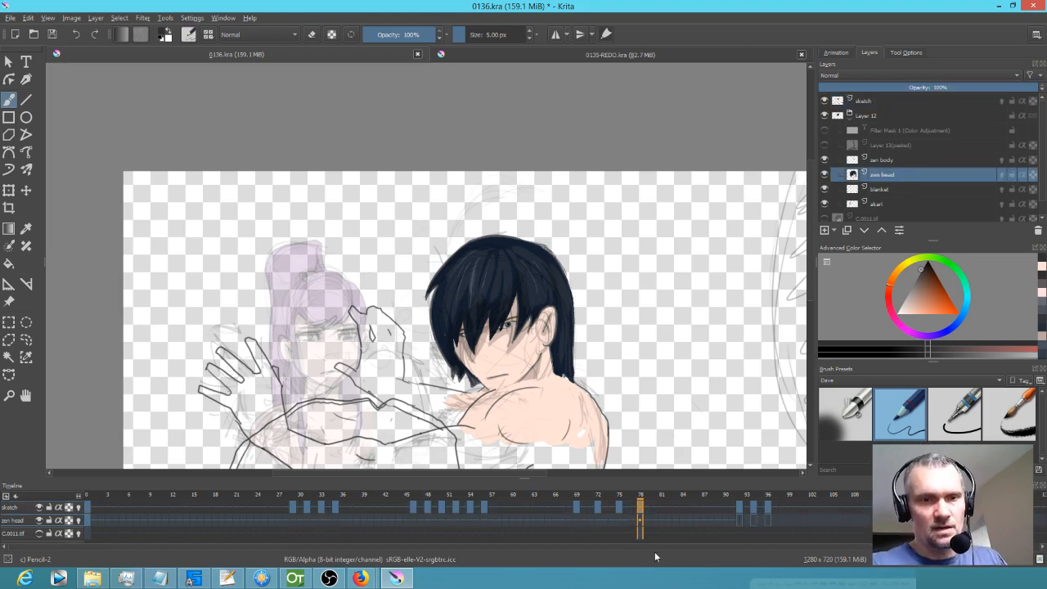
key(Down)
key(Up)
key(Down)
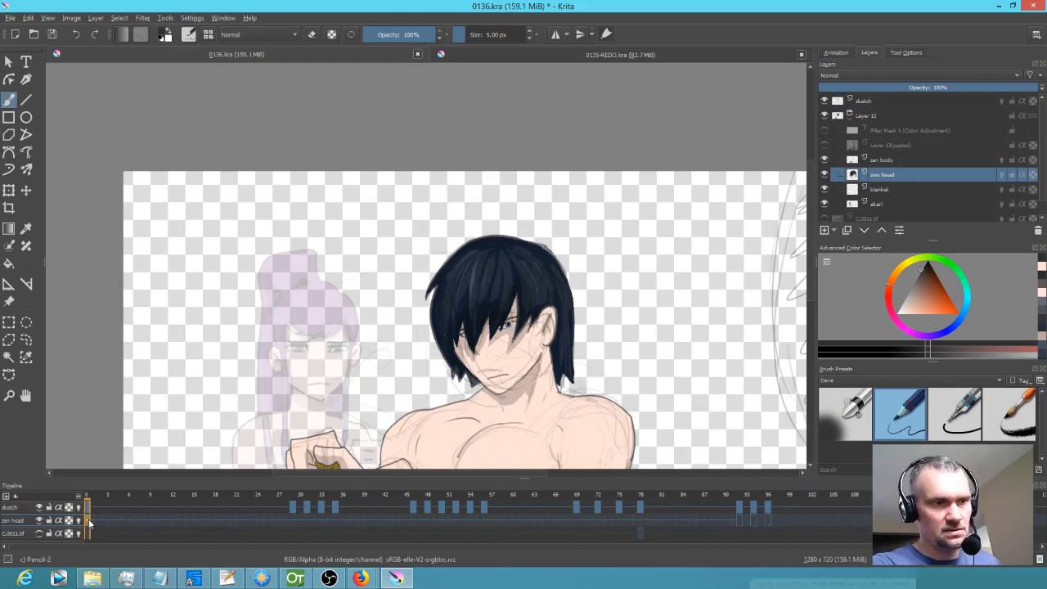
click(633, 524)
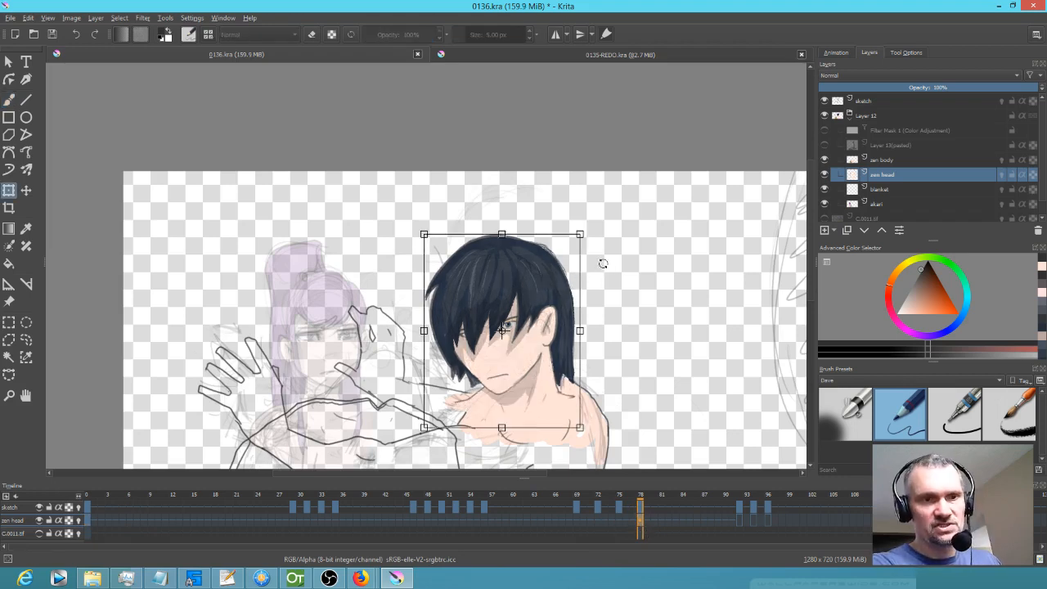
drag(598, 235, 605, 243)
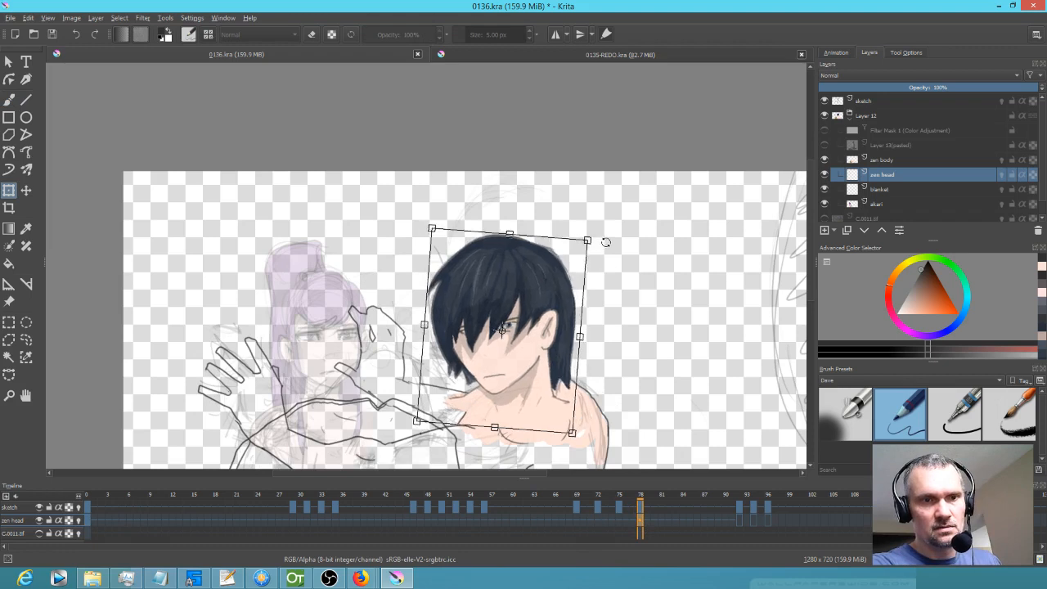
drag(571, 299, 578, 297)
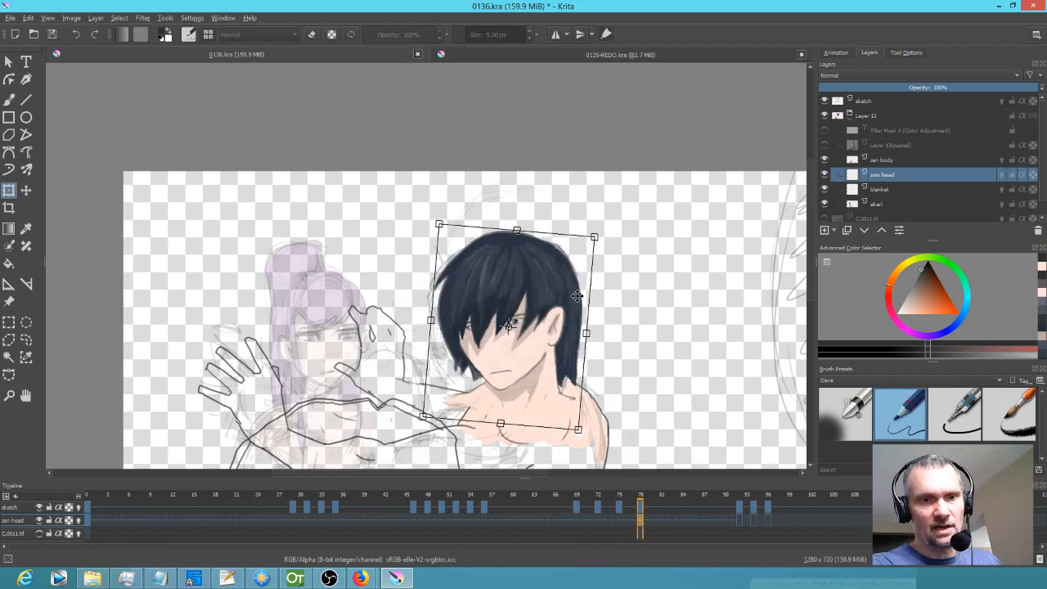
Check the blanket layer's timeline display at frame 92, return to frame 78 and hide the blanket layer.
click(896, 190)
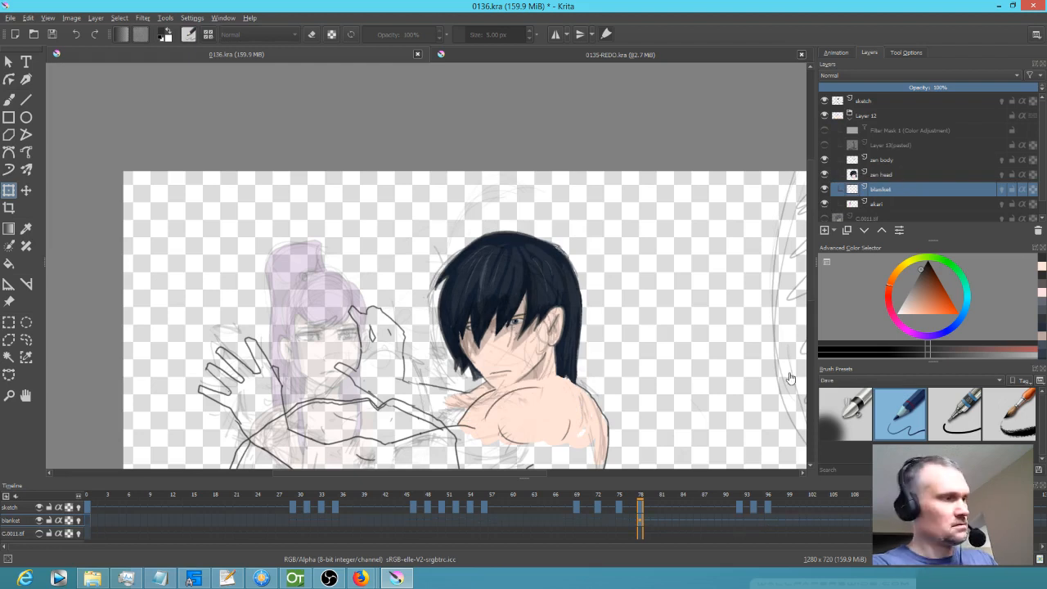
click(739, 519)
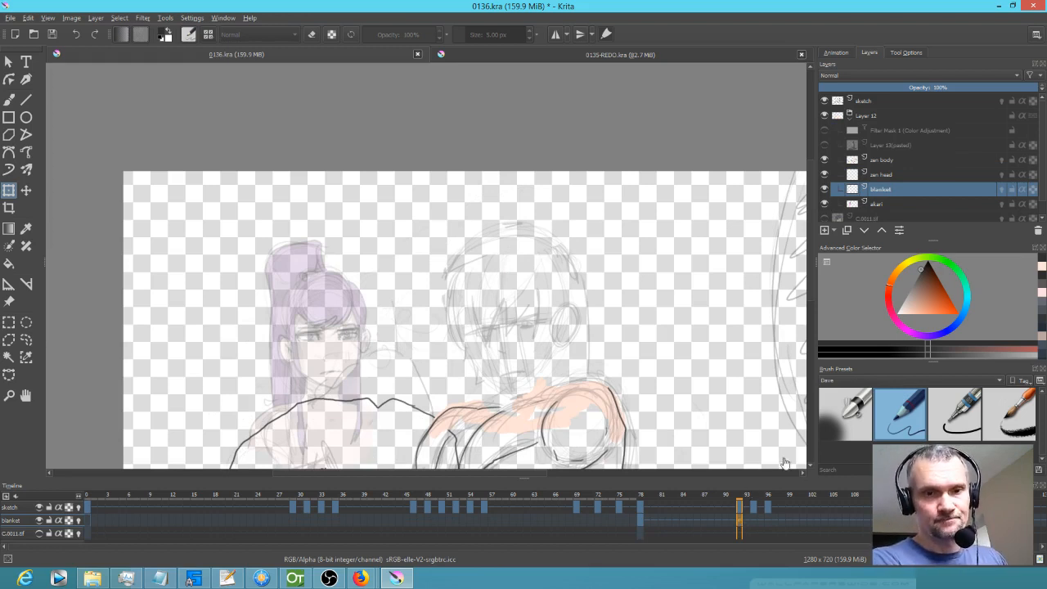
click(80, 522)
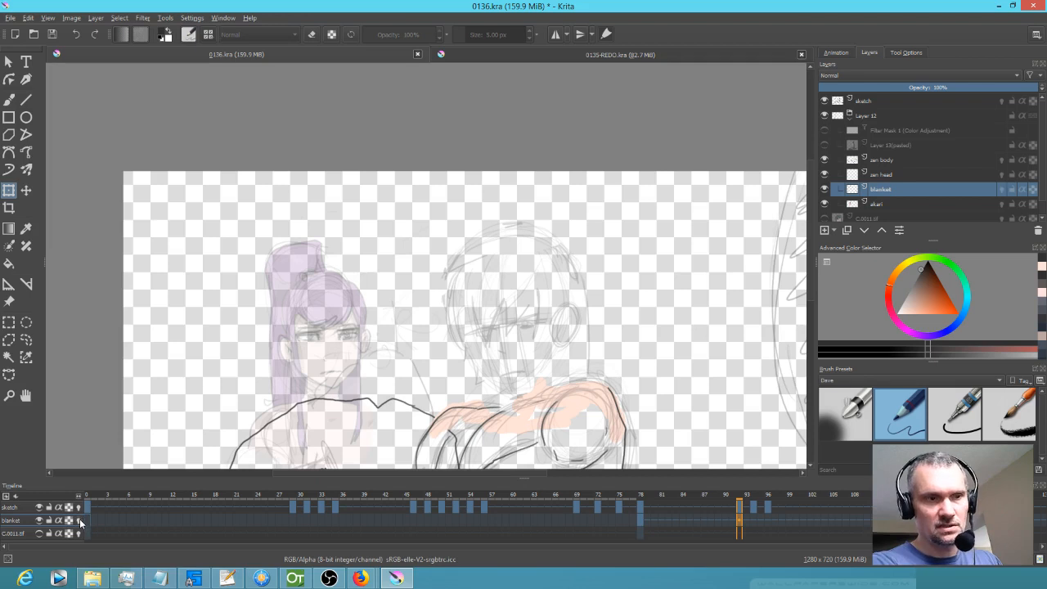
click(79, 521)
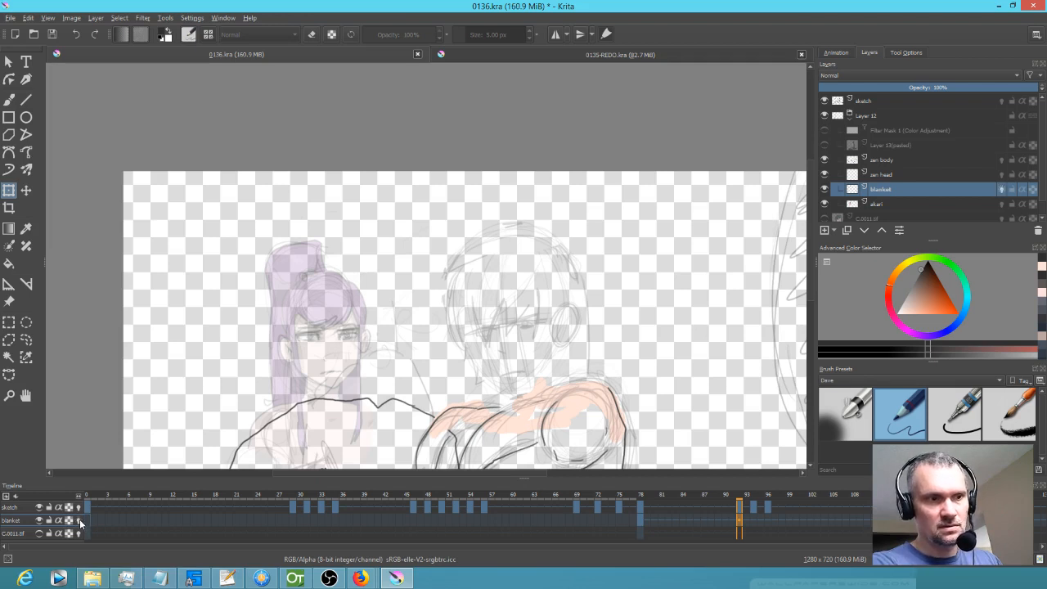
click(639, 521)
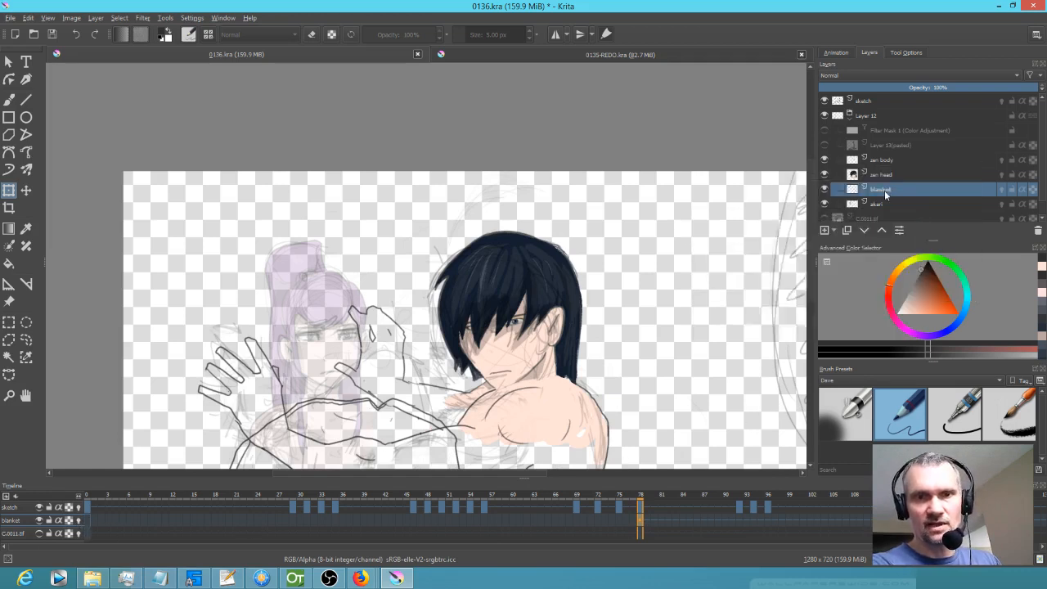
click(825, 189)
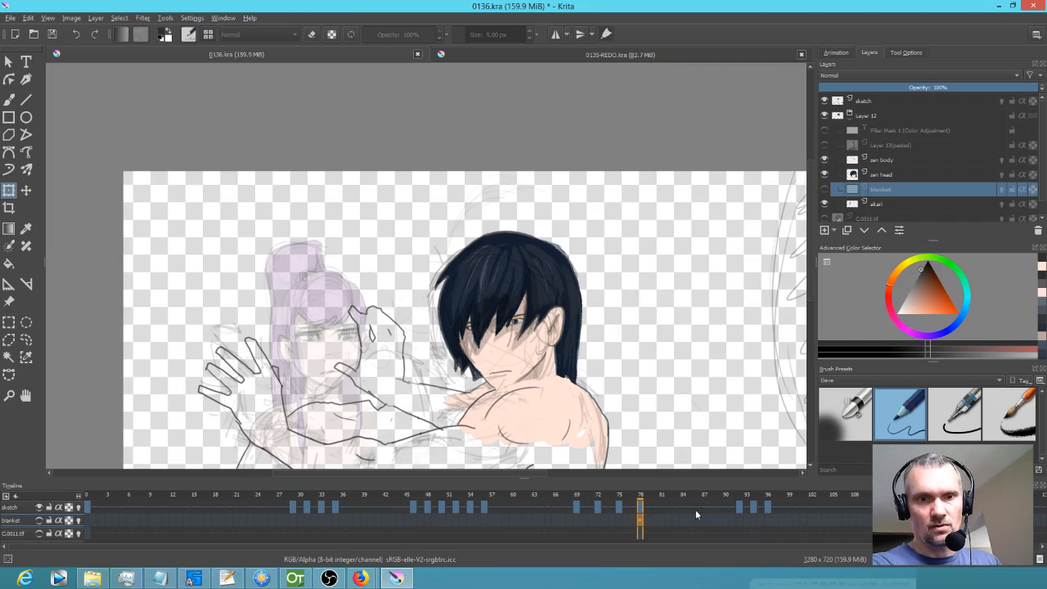
Select the zen head layer at frame 78 and turn on its onion skins in the timeline.
mouse_move(644, 497)
mouse_down()
mouse_move(754, 497)
mouse_move(498, 496)
mouse_move(640, 491)
mouse_up()
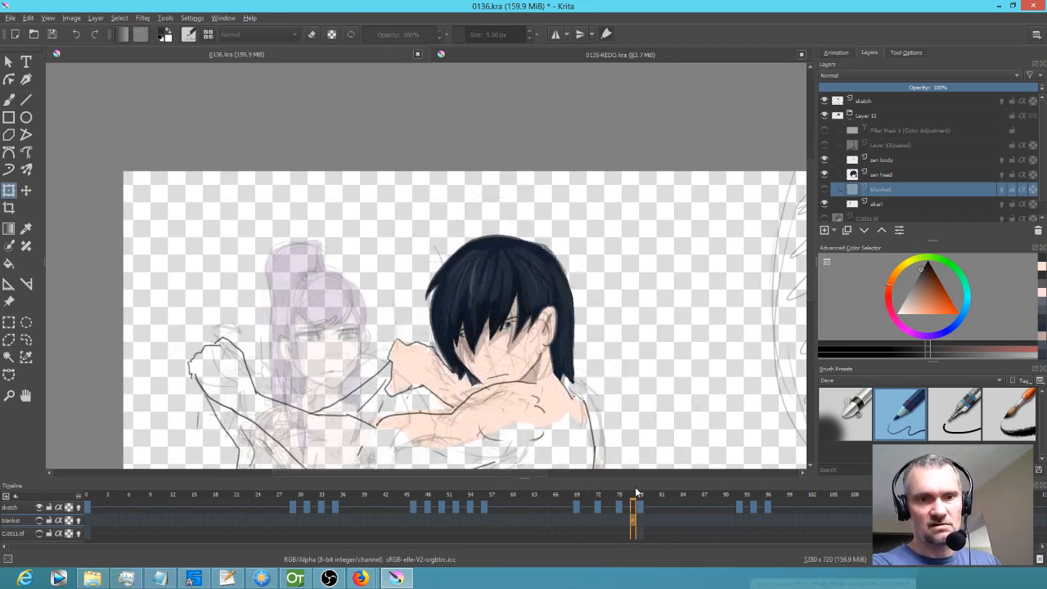
click(887, 175)
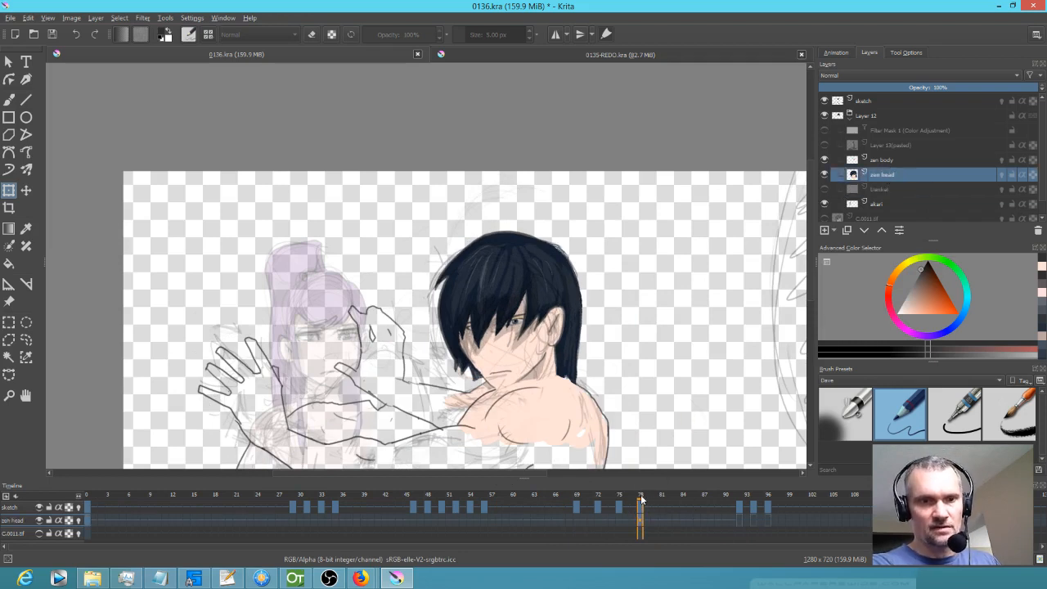
click(79, 520)
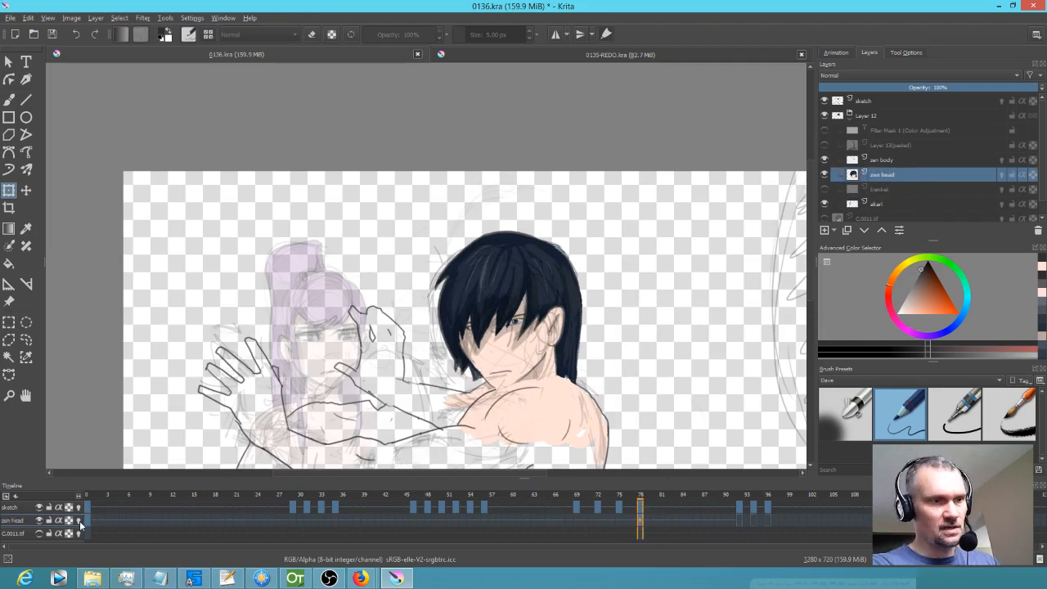
Copy the zen head keyframe from frame 78 to frame 92.
click(737, 517)
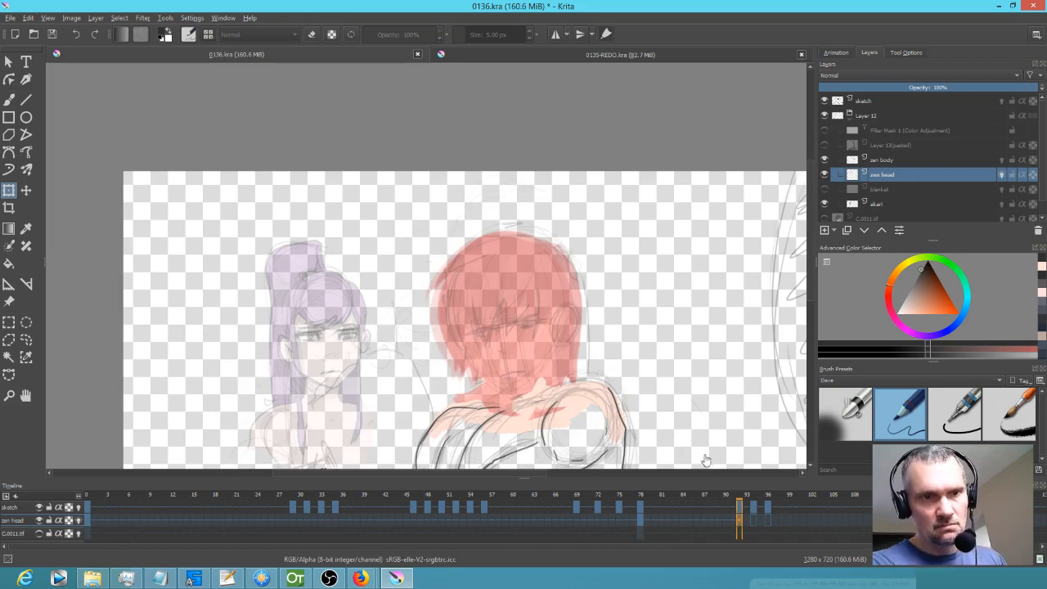
click(642, 520)
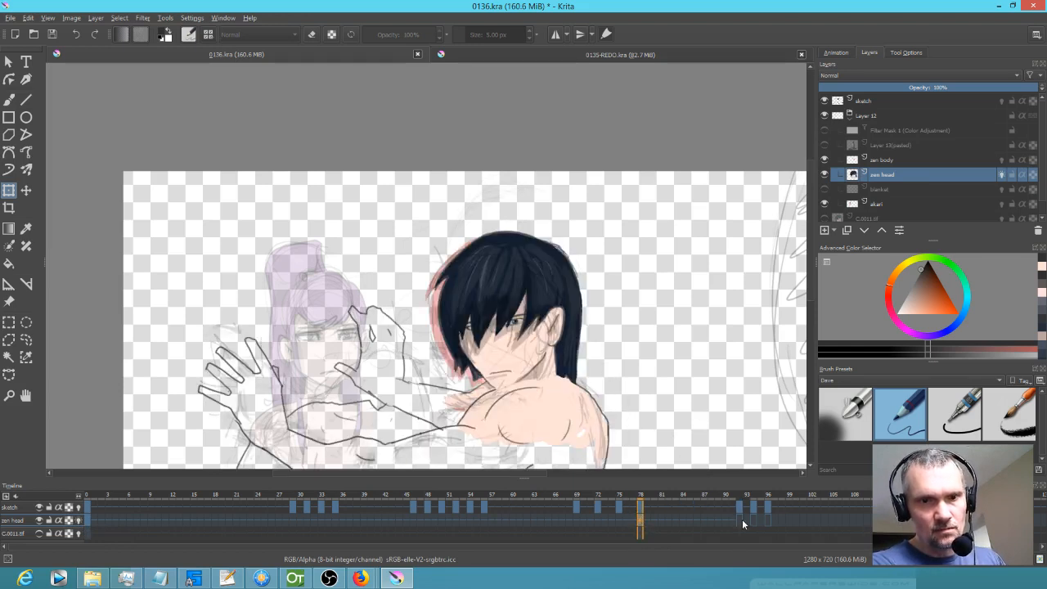
drag(641, 524, 740, 522)
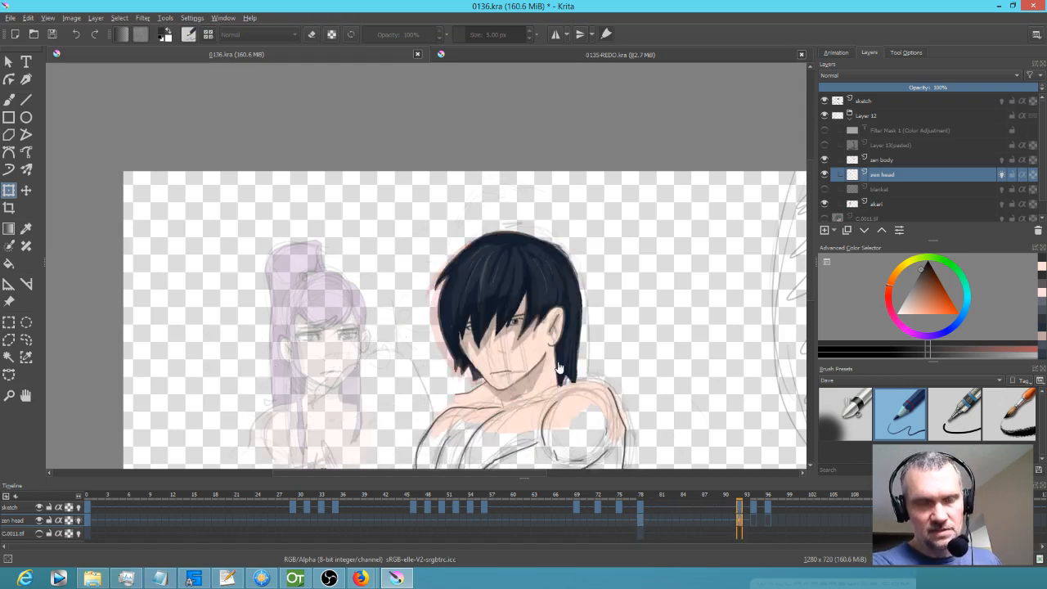
Liquify the copied head on frame 92, nudging the hair and face to fit the sketch, and compare it with the neighbouring frame.
key(ctrl+t)
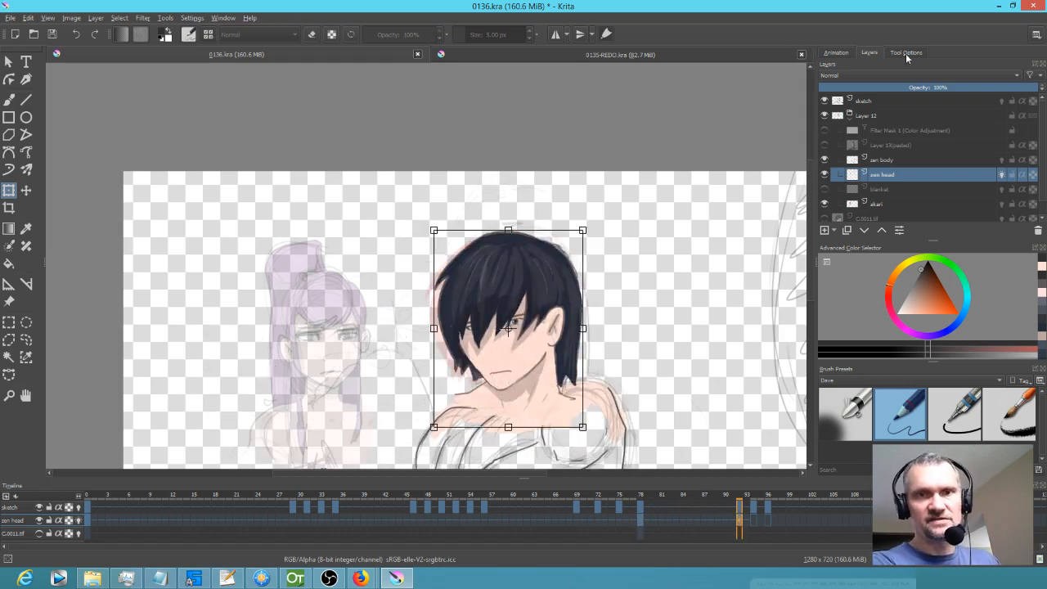
click(906, 53)
click(917, 76)
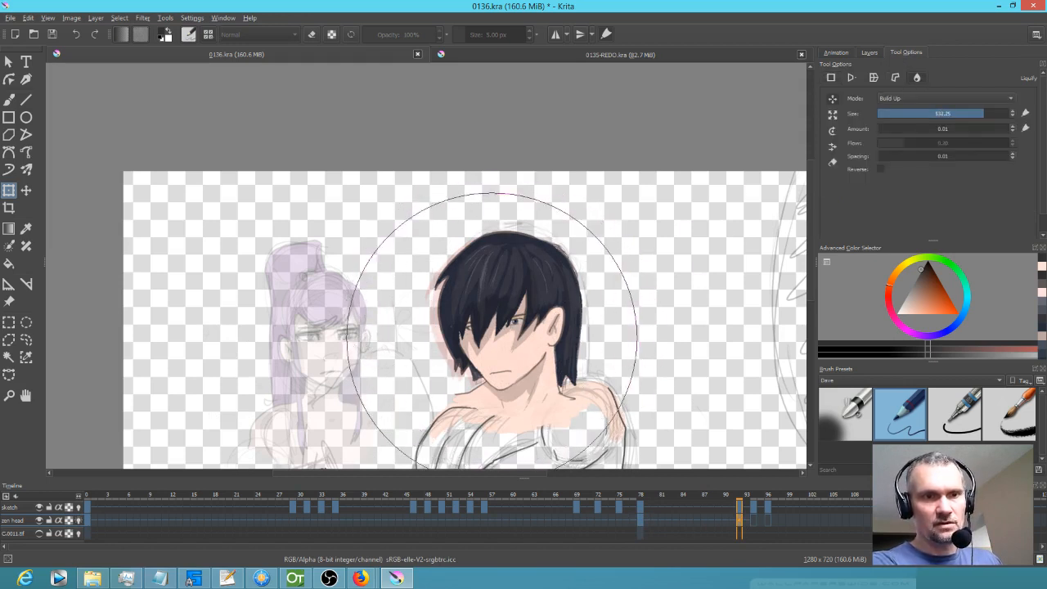
drag(459, 328, 464, 327)
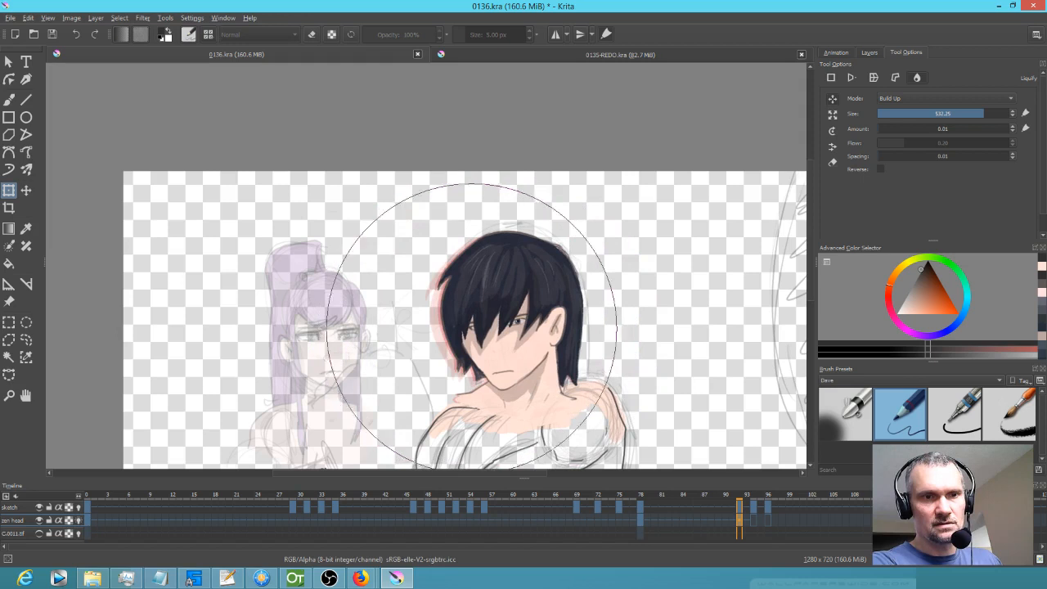
drag(602, 331, 597, 331)
mouse_move(526, 325)
mouse_down()
mouse_move(323, 325)
mouse_move(512, 319)
mouse_move(469, 316)
mouse_move(540, 327)
mouse_move(533, 317)
mouse_up()
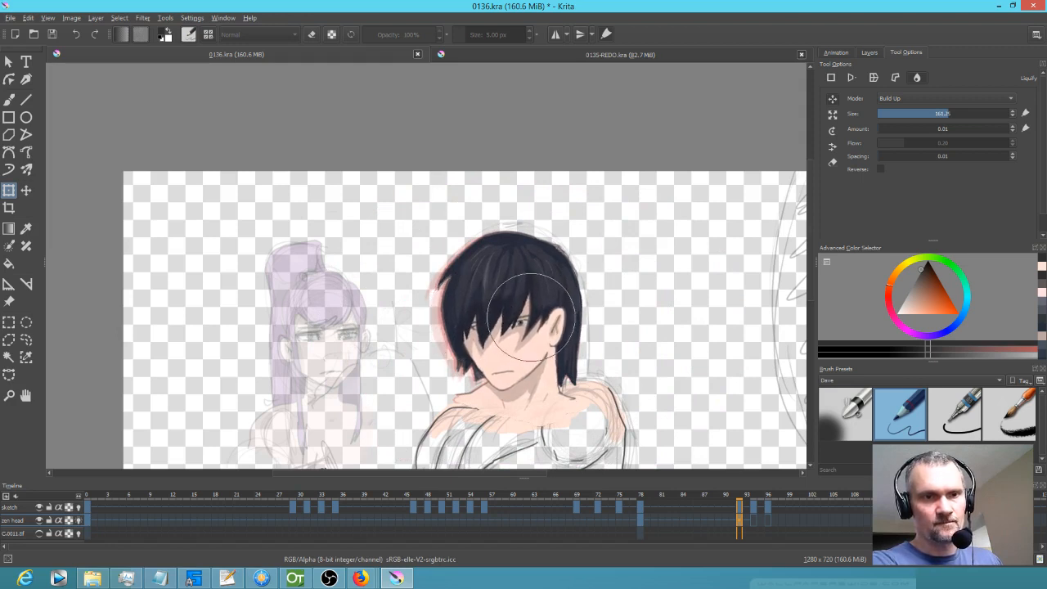
drag(439, 279, 435, 279)
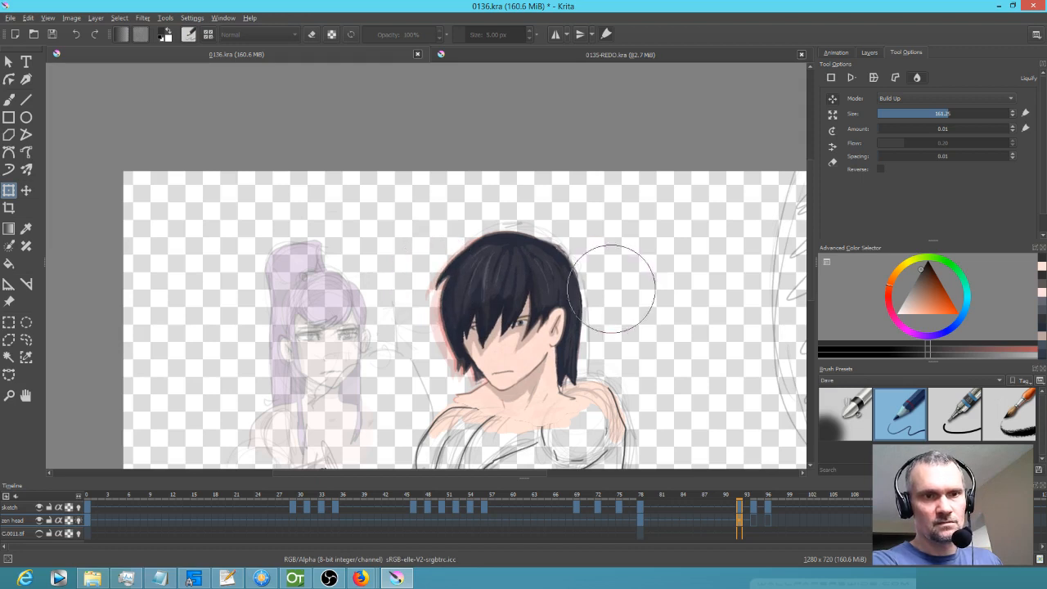
drag(607, 358, 613, 359)
key(Return)
key(Left)
key(Right)
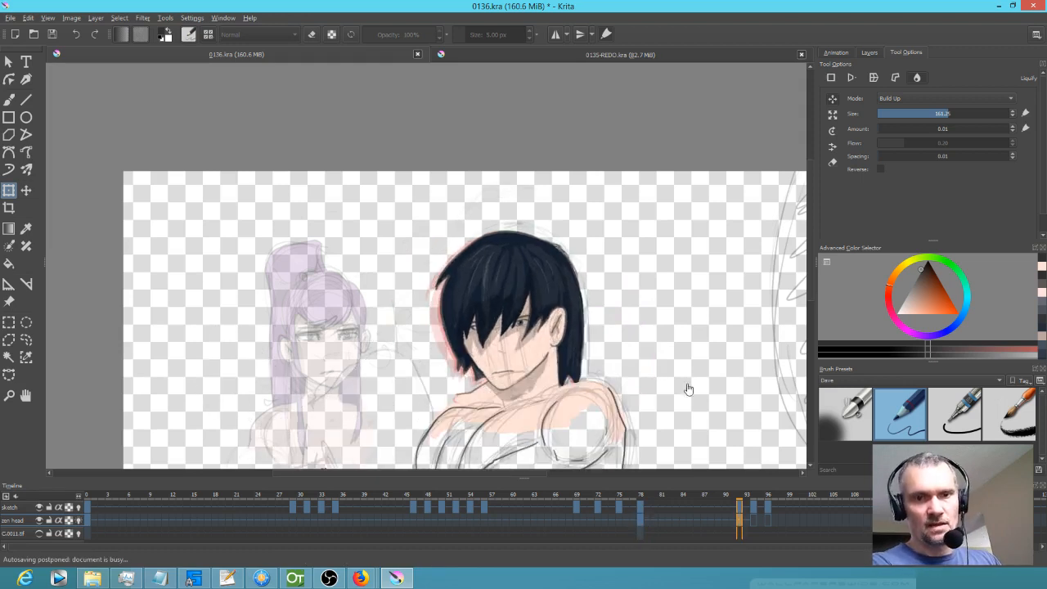
Add a blank zen head keyframe at frame 94 and turn off the layer's onion skins.
click(754, 519)
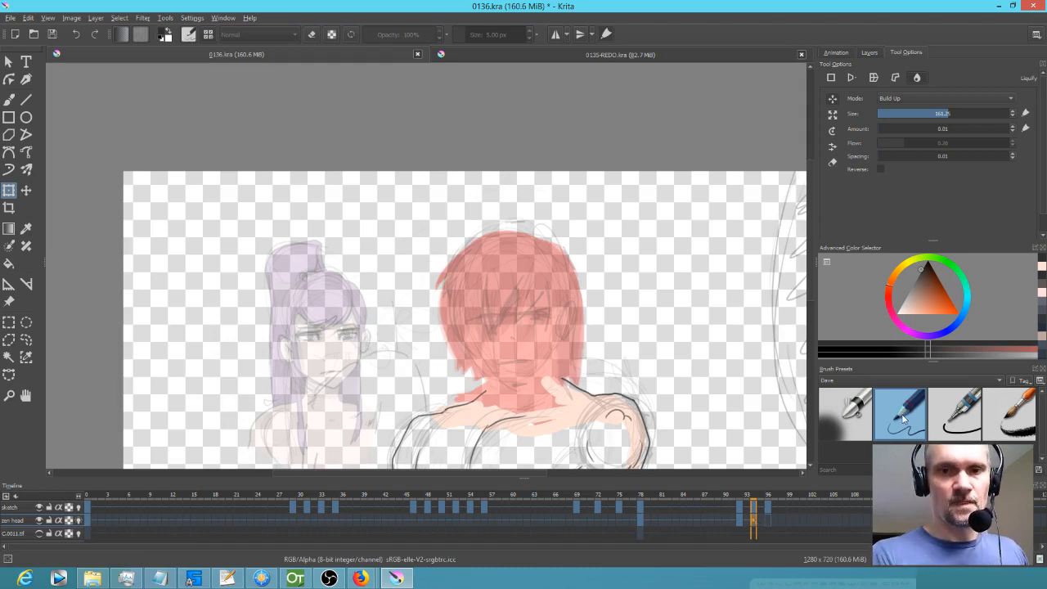
click(81, 520)
key(Left)
key(Left)
key(Right)
key(Right)
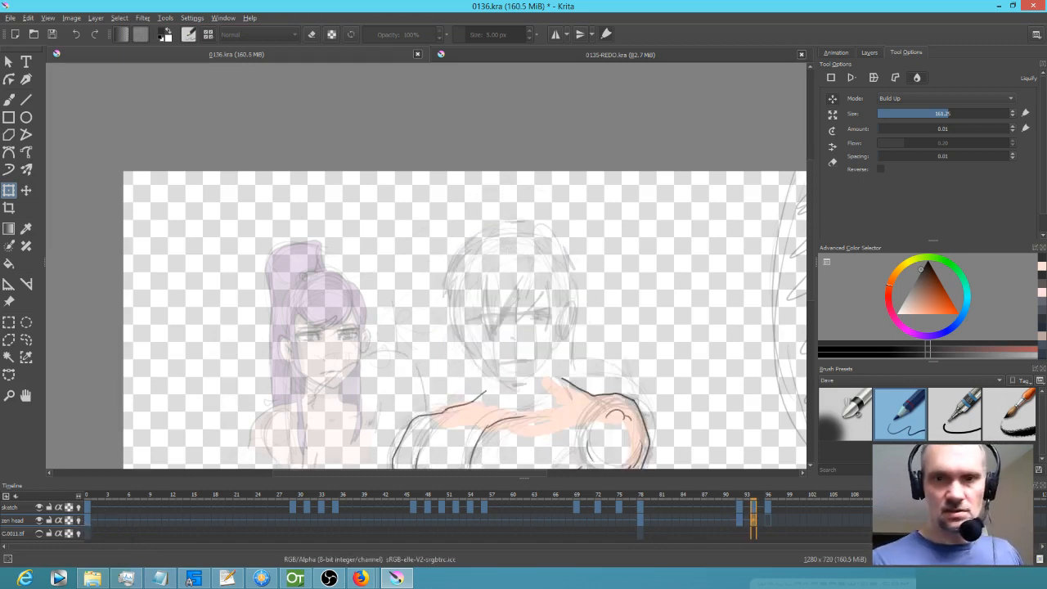
With the Pencil-2 brush, trace the hair from the crown to the pointed tip on the left on frame 94, flipping frames to compare.
click(908, 416)
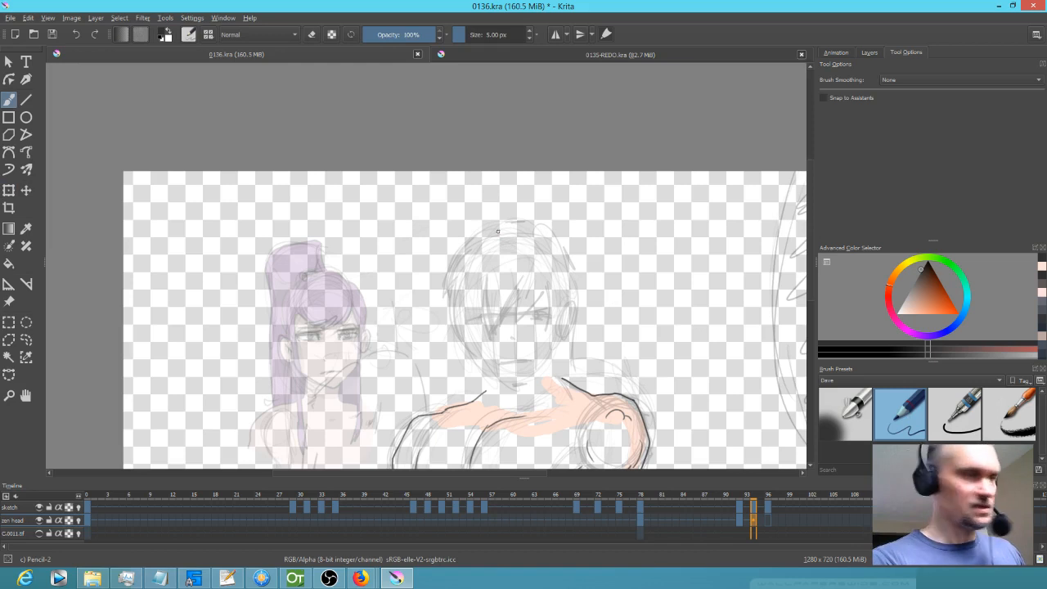
key(Left)
key(Left)
key(Right)
key(Right)
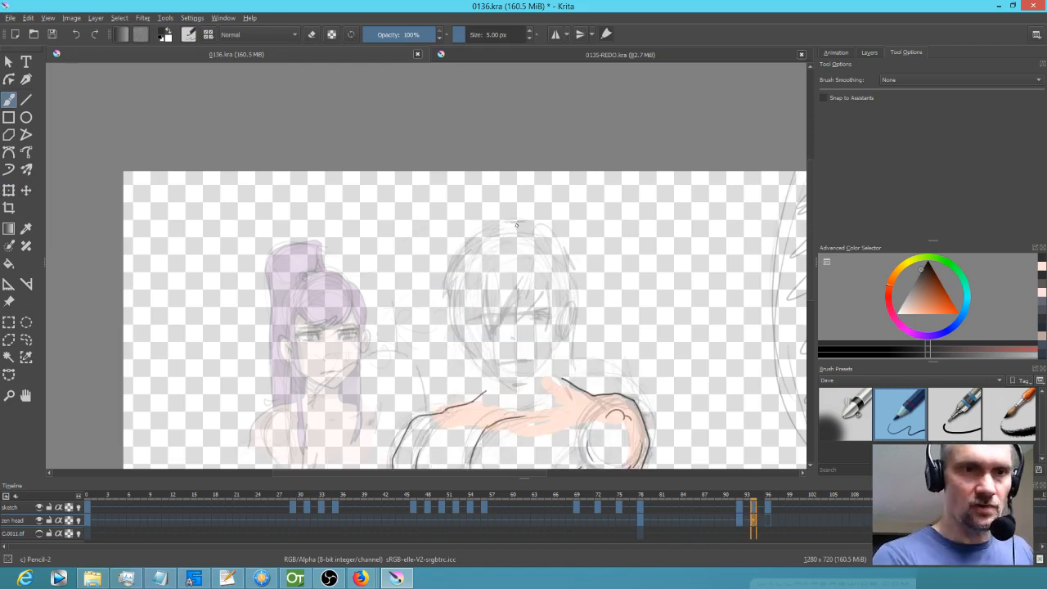
mouse_move(521, 224)
mouse_down()
mouse_move(486, 228)
mouse_move(440, 296)
mouse_move(446, 285)
mouse_up()
key(Left)
key(Left)
key(Right)
key(Right)
key(Left)
key(Left)
key(Right)
key(Right)
Trace the left side of the hair from the pointed tip down beside the cheek.
mouse_move(449, 293)
mouse_down()
mouse_move(448, 333)
mouse_move(464, 349)
mouse_up()
key(Left)
key(Left)
key(Right)
key(Right)
Trace the upper right curve of the hair, flipping against the earlier frames for placement.
drag(552, 235, 575, 263)
key(Left)
key(Left)
key(Right)
key(Right)
key(Left)
key(Left)
key(Right)
key(Right)
Trace the long right side of the hair down past the ear.
drag(580, 282, 582, 360)
key(Left)
key(Left)
key(Right)
key(Right)
key(Left)
key(Left)
key(Right)
key(Right)
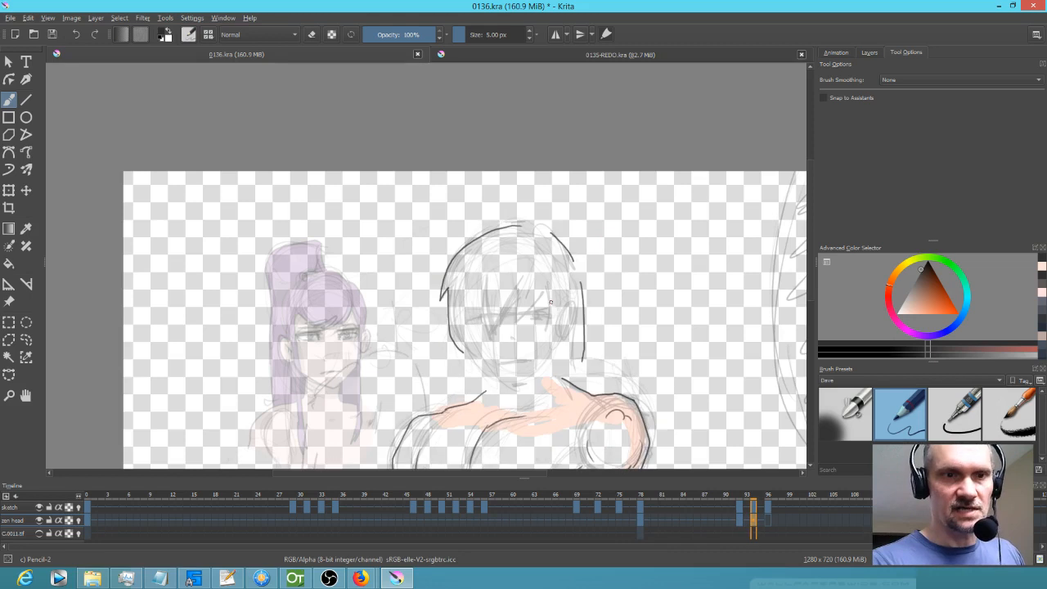
Draw the right-hand locks of the fringe over the eye, comparing them with the painted head on frame 92.
key(Left)
key(Left)
key(Right)
key(Right)
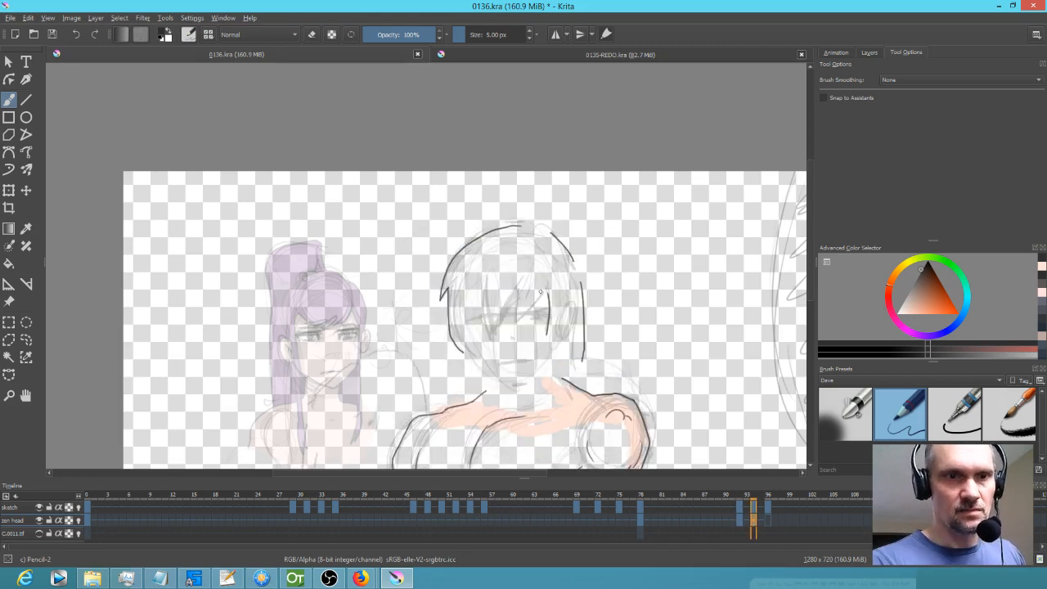
drag(543, 288, 520, 326)
key(Left)
key(Left)
key(Right)
key(Right)
key(Left)
key(Left)
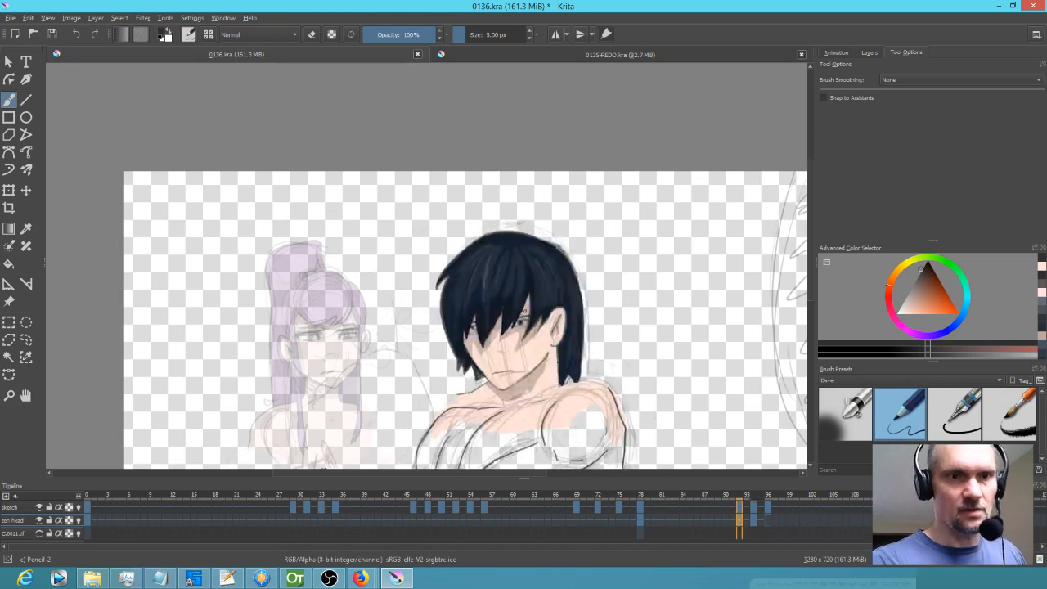
key(Right)
key(Right)
Draw the central V-shaped fringe lock falling between the eyes.
drag(522, 292, 490, 342)
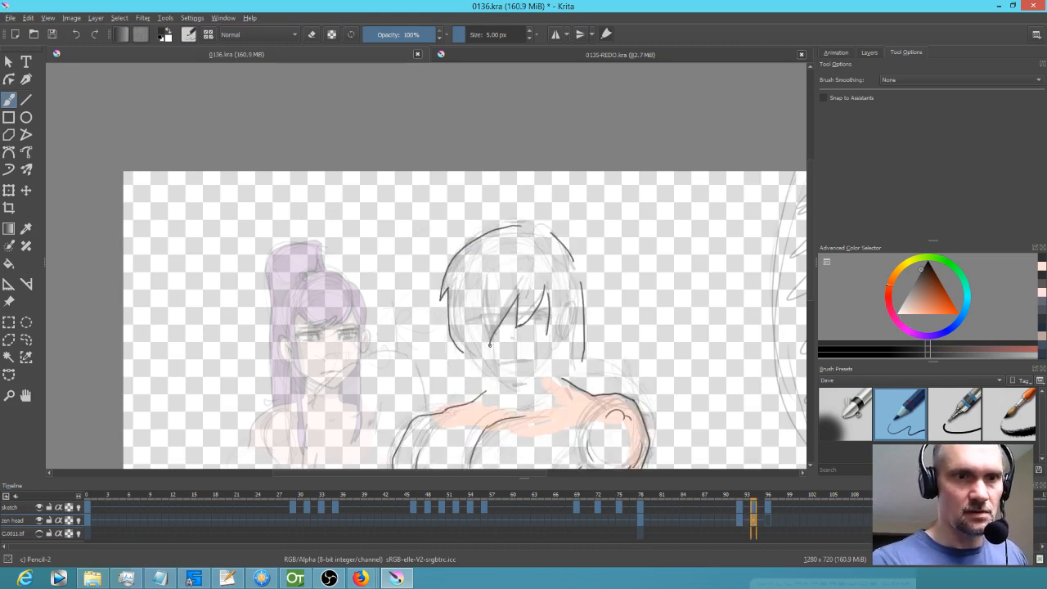
key(Left)
key(Left)
key(Right)
key(Right)
drag(489, 342, 479, 295)
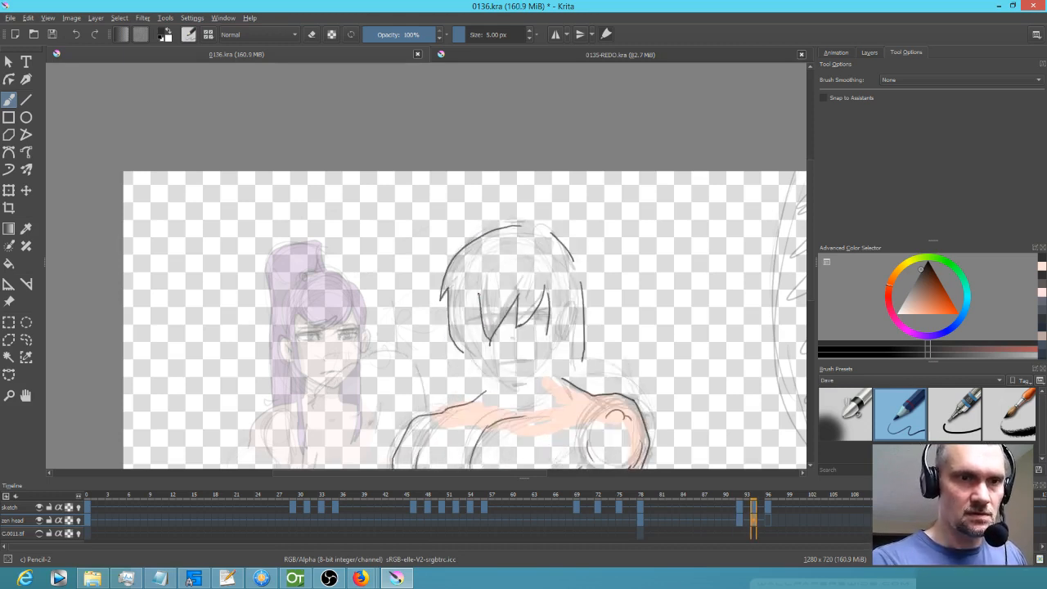
key(Left)
key(Left)
key(Right)
key(Right)
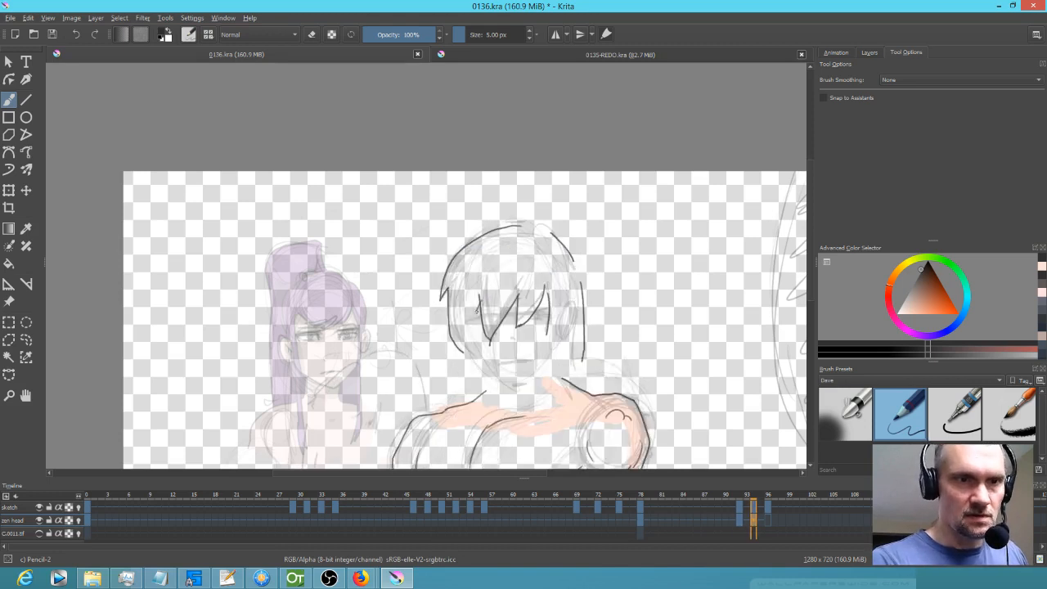
Draw the thin fringe locks at the left side of the face, checking them against the earlier frames.
drag(481, 302, 475, 337)
key(Left)
key(Left)
key(Right)
key(Right)
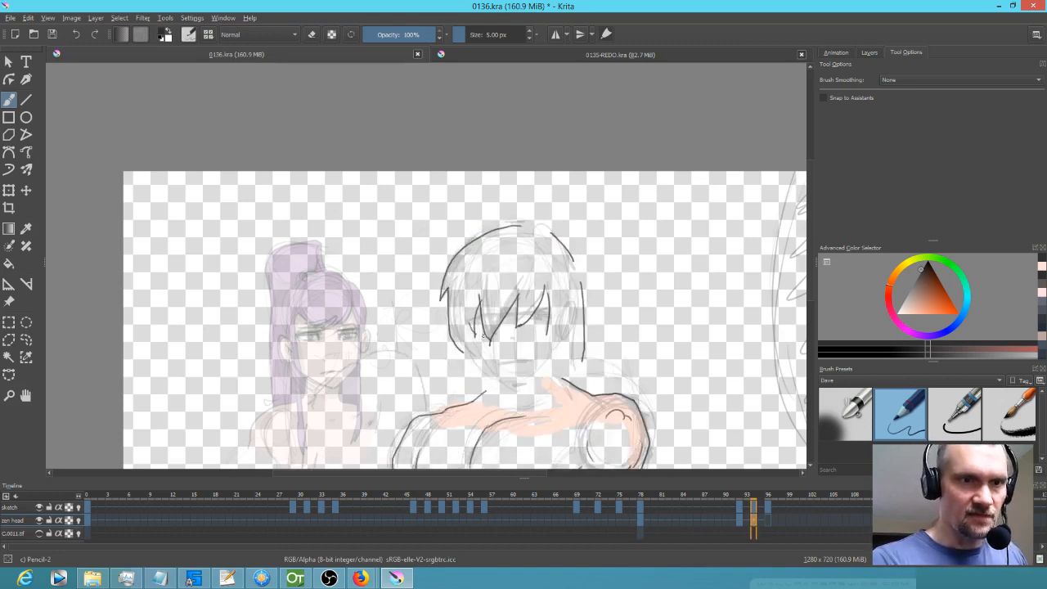
key(Left)
key(Left)
key(Right)
key(Right)
drag(474, 324, 470, 349)
key(Left)
key(Left)
key(Right)
key(Right)
Outline the jaw and chin below the hair, flipping frames to check the shape.
drag(515, 386, 558, 356)
key(Left)
key(Left)
key(Right)
key(Right)
key(Left)
key(Left)
key(Right)
key(Right)
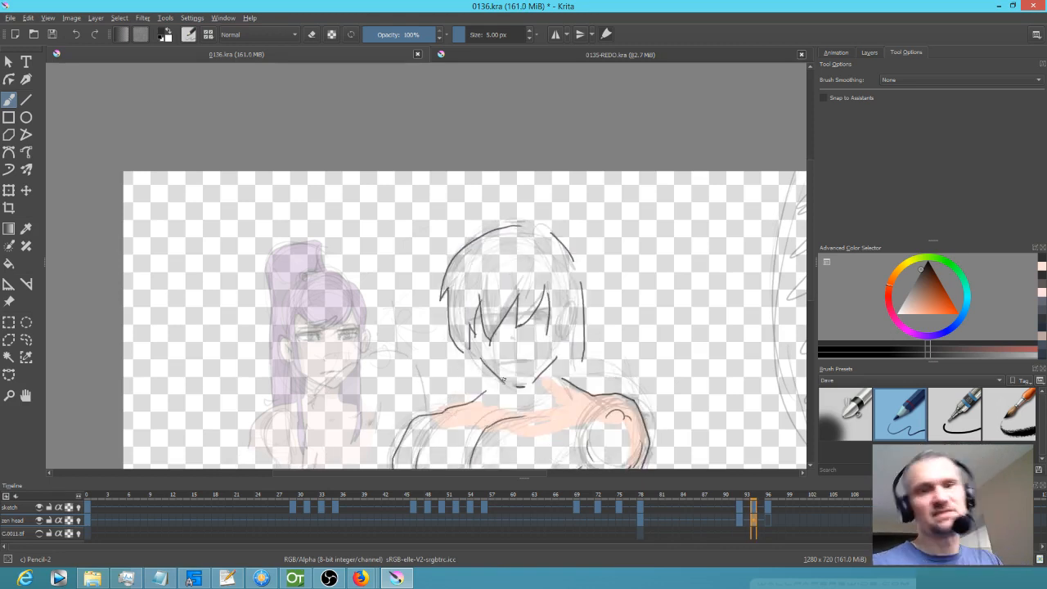
key(Left)
key(Left)
key(Right)
key(Right)
drag(570, 307, 568, 337)
key(Left)
key(Left)
key(Right)
key(Right)
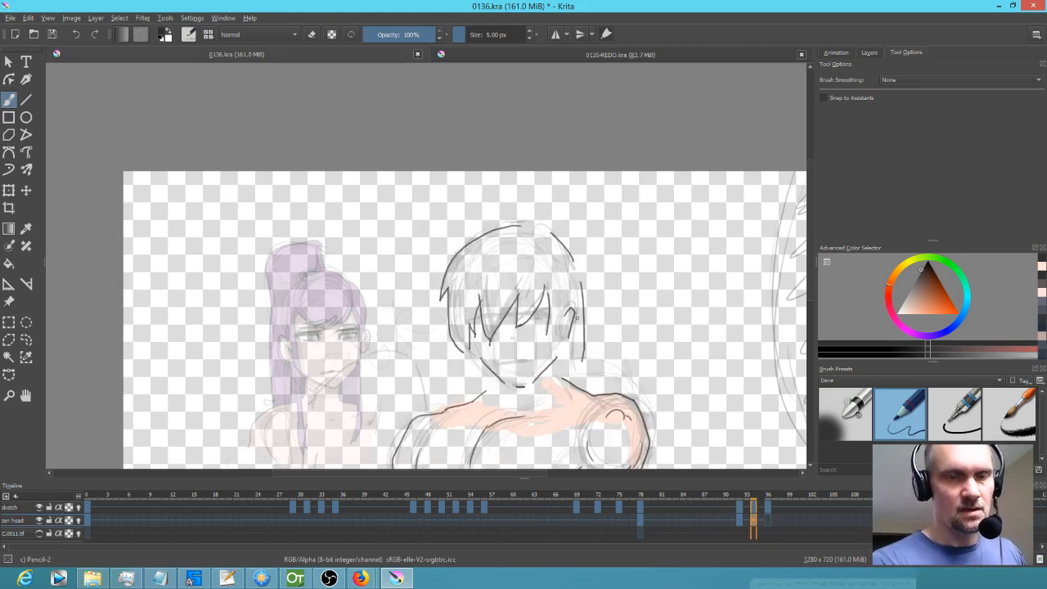
key(ctrl+z)
key(ctrl+z)
Draw the outline of the right-hand ear and the mouth line.
mouse_move(568, 311)
mouse_down()
mouse_move(570, 302)
mouse_move(576, 324)
mouse_move(565, 340)
mouse_up()
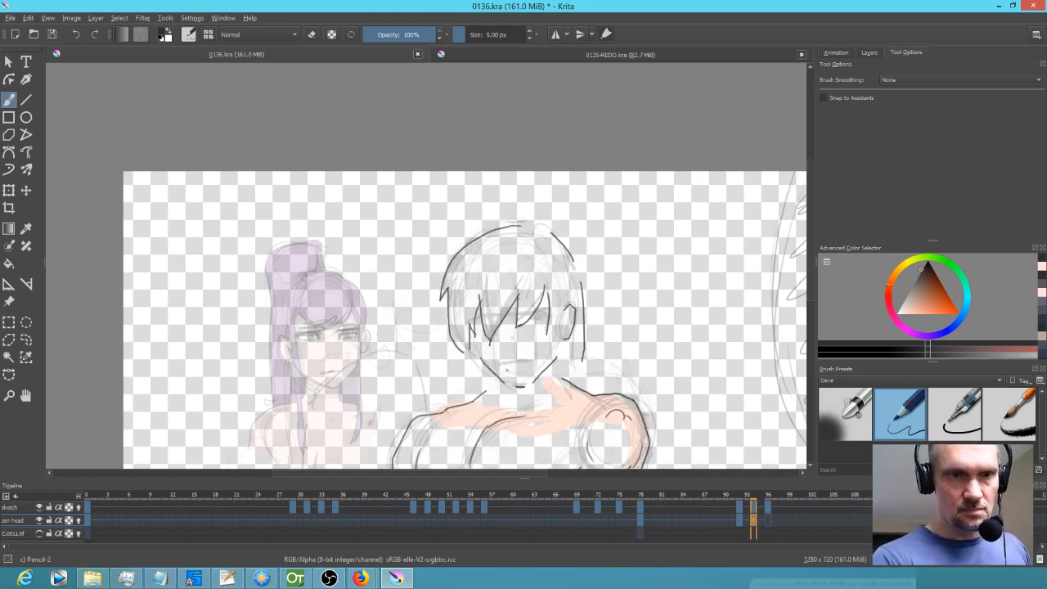
drag(506, 370, 528, 369)
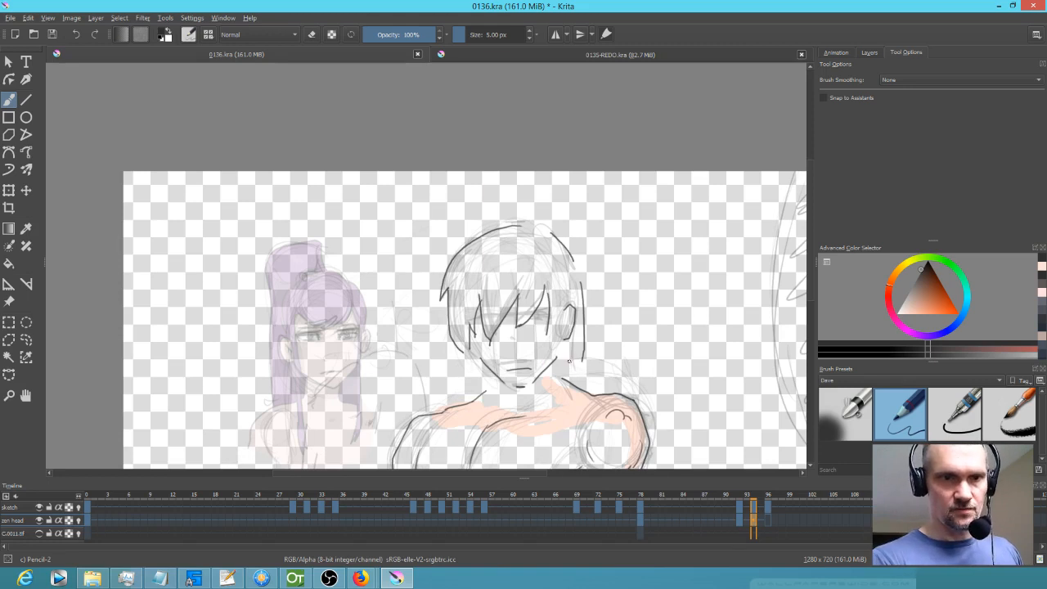
key(Left)
key(Left)
key(Right)
key(Right)
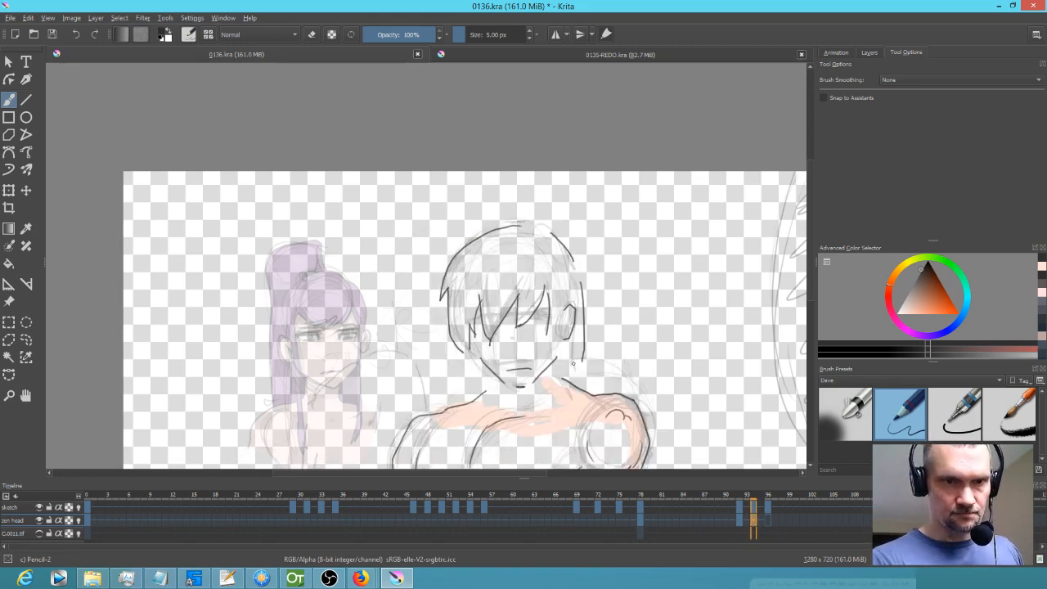
Draw the right side of the neck down to the shoulder line.
drag(569, 355, 574, 383)
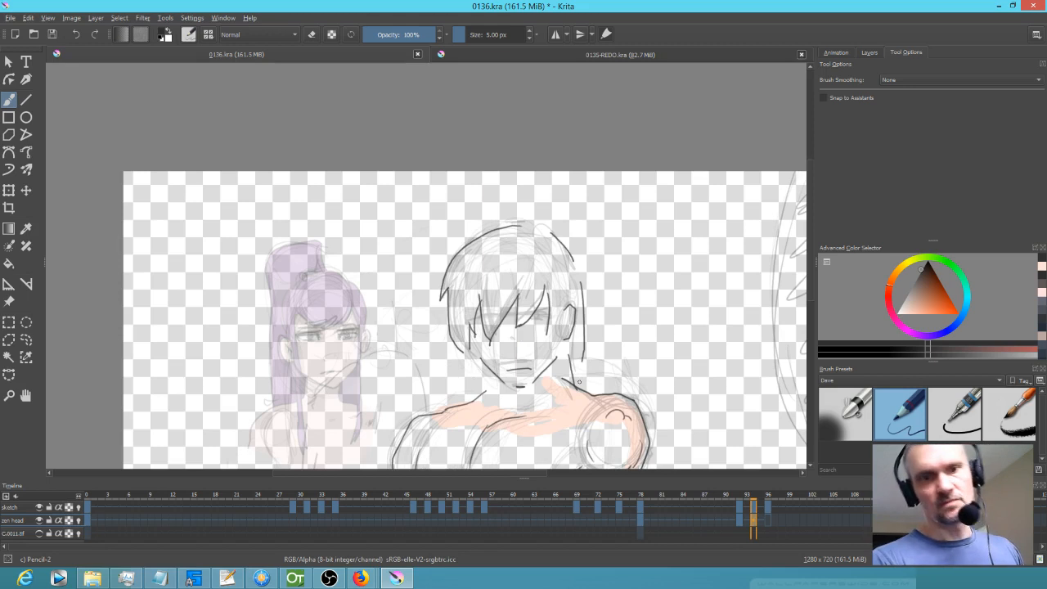
key(Left)
key(Left)
key(Right)
key(Right)
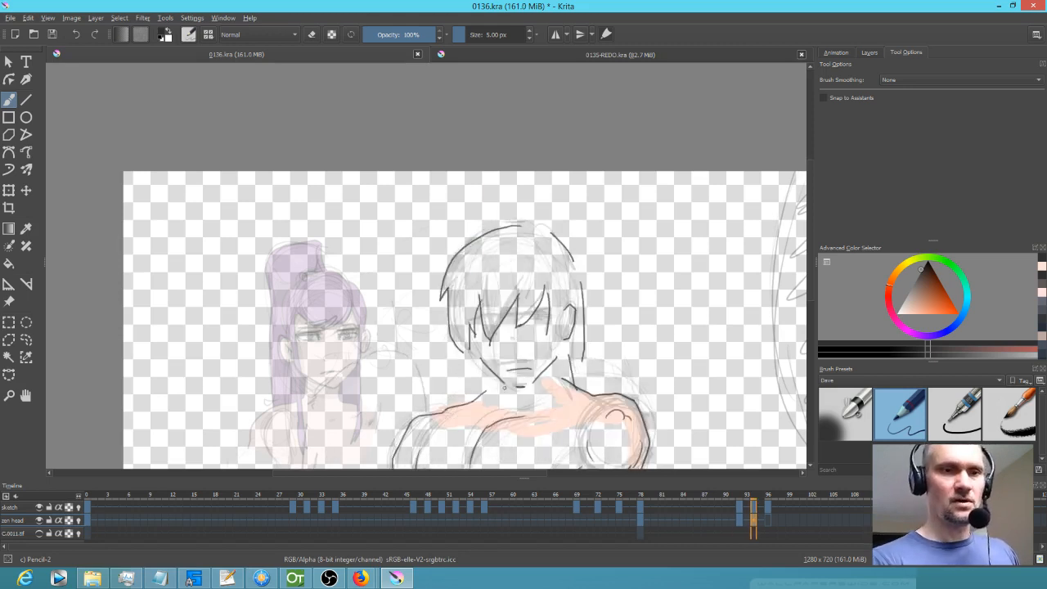
key(Left)
key(Left)
key(Right)
key(Right)
Draw the left side of the neck from the jaw to the shoulder line.
mouse_move(495, 375)
mouse_down()
mouse_move(482, 394)
mouse_move(492, 390)
mouse_up()
key(Left)
key(Left)
key(Right)
key(Right)
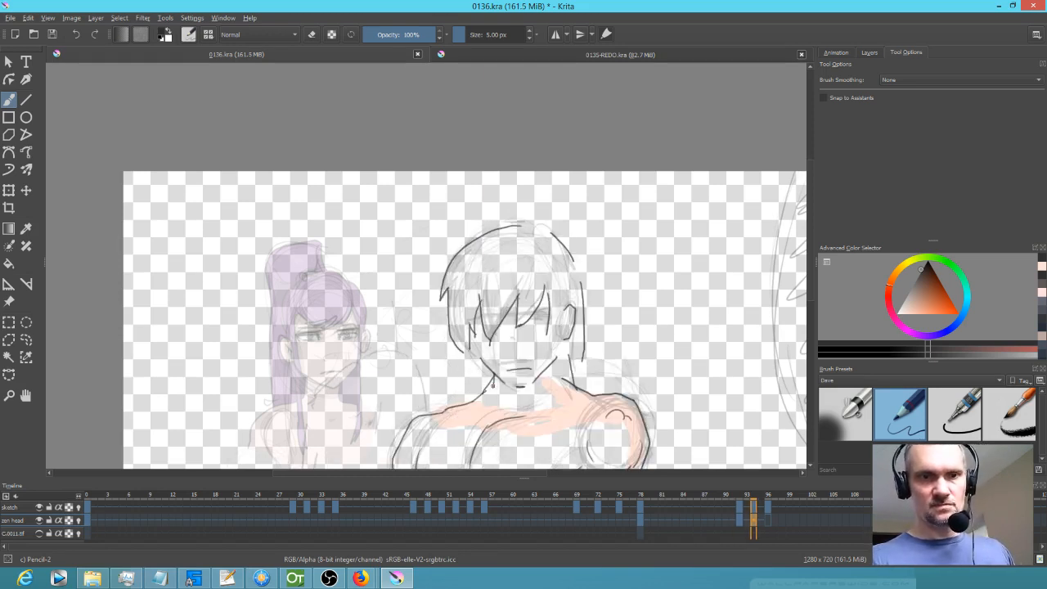
key(Left)
key(Left)
key(Right)
key(Right)
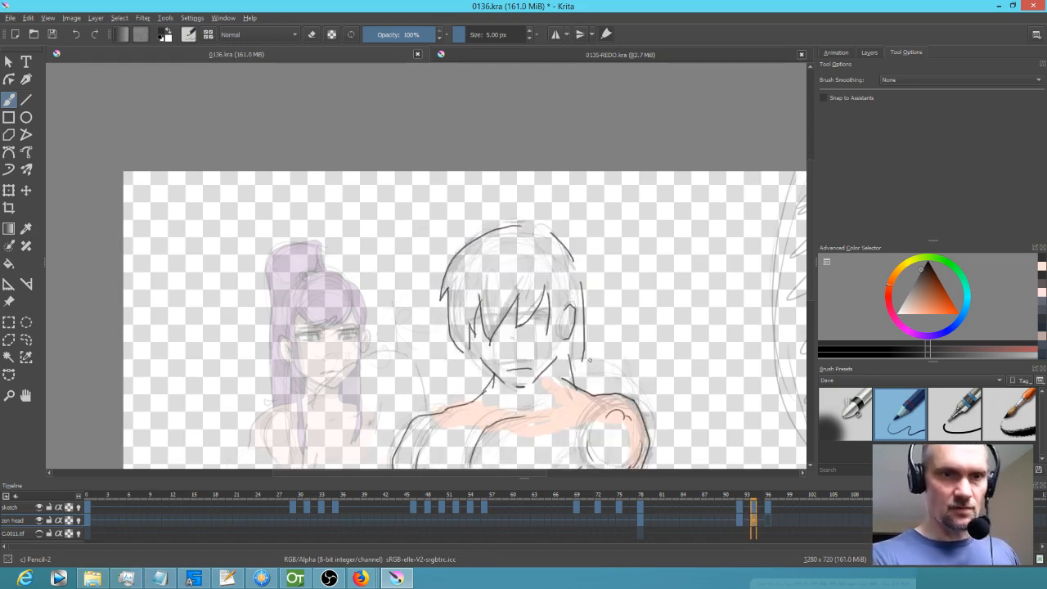
Draw the pointed hair tips at the right side of the neck.
mouse_move(584, 351)
mouse_down()
mouse_move(587, 384)
mouse_move(576, 377)
mouse_up()
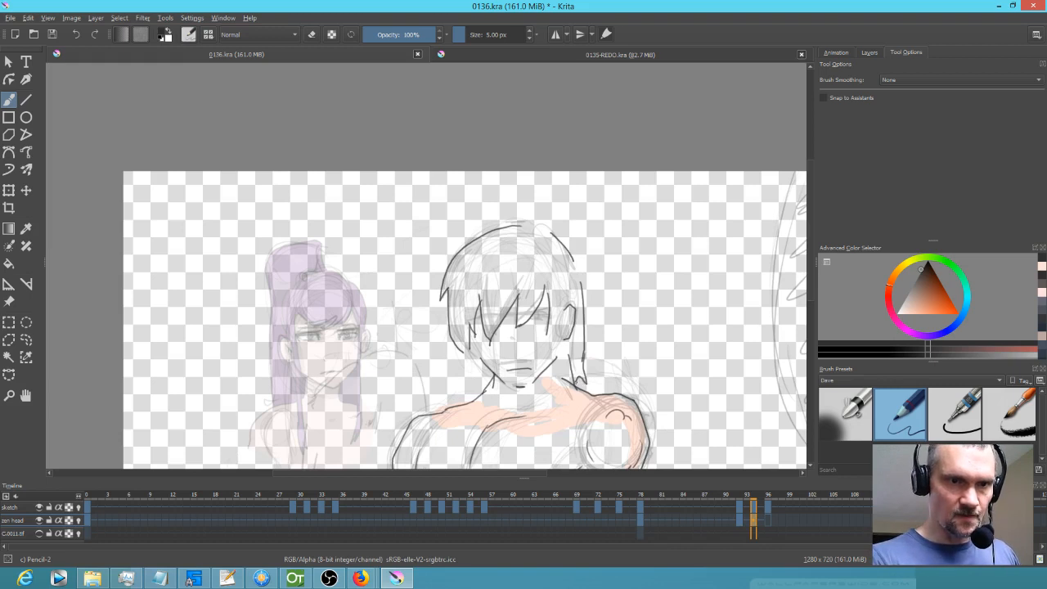
key(Left)
key(Left)
key(Right)
key(Right)
key(Left)
key(Left)
key(Right)
key(Right)
Close the gaps in the hair outline at the upper right and the crown, and compare with the neighbouring frames.
drag(574, 261, 581, 281)
key(Left)
key(Right)
mouse_move(541, 235)
mouse_down()
mouse_move(552, 233)
mouse_move(518, 225)
mouse_up()
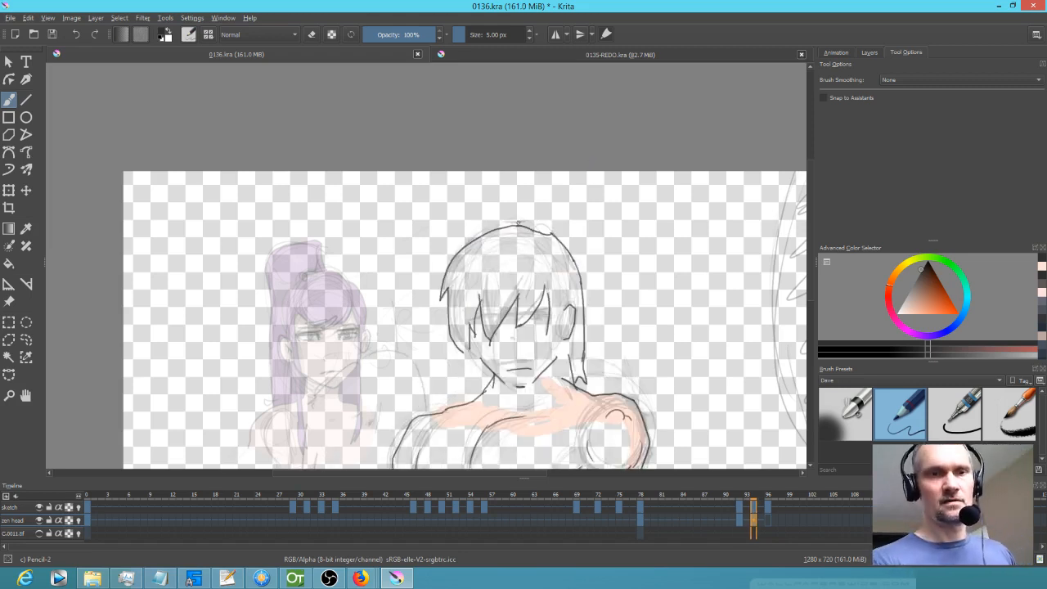
key(Right)
key(Left)
key(Left)
key(Right)
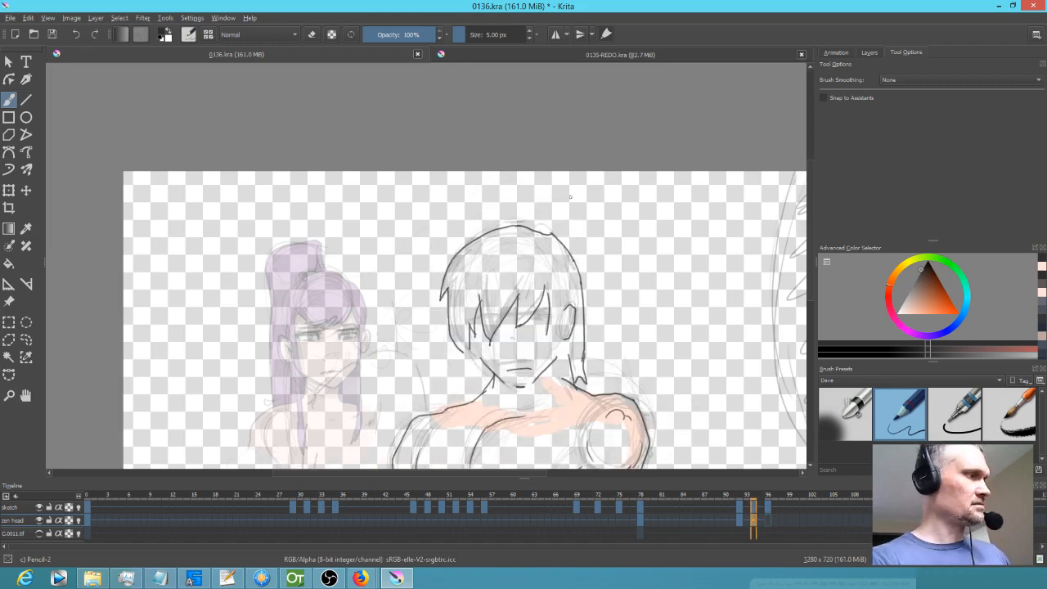
Mirror the view, erase the bump at the crown of the hair and redraw it as a smooth curve.
key(m)
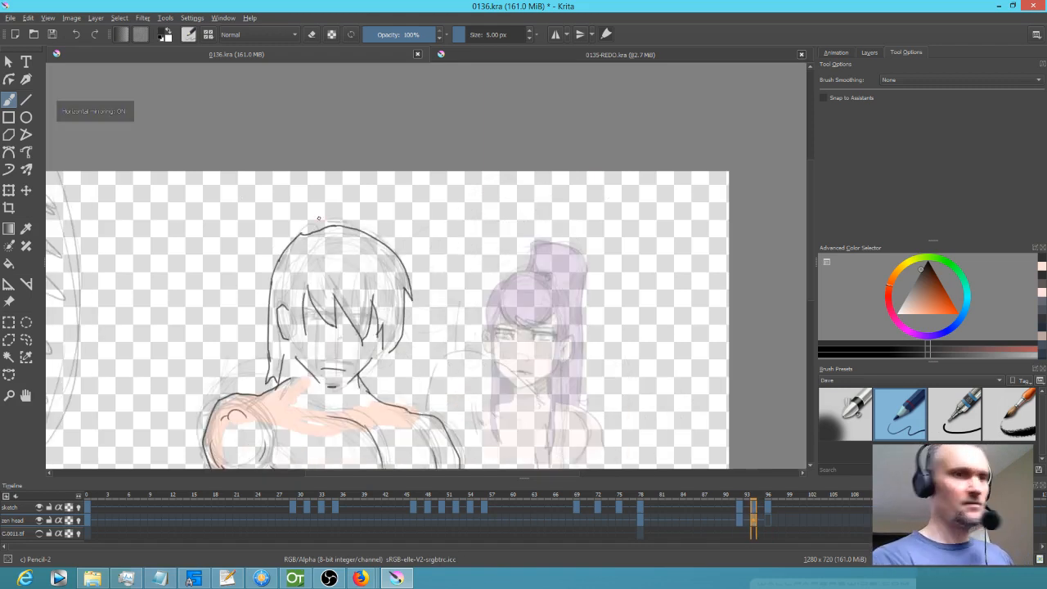
key(e)
drag(305, 247, 324, 238)
mouse_move(320, 236)
mouse_down()
mouse_move(300, 240)
mouse_move(327, 226)
mouse_up()
key(e)
click(955, 414)
click(901, 415)
drag(296, 238, 335, 225)
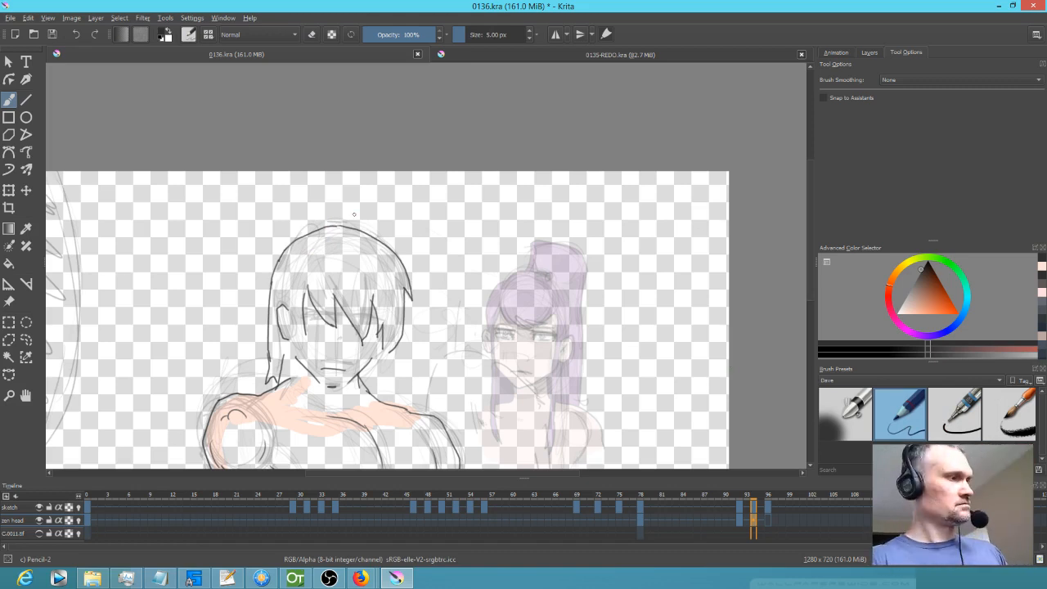
Compare the frame 94 head drawing with the keyframes on frames 92 and 96, in both mirrored and normal view.
key(Left)
key(Right)
key(Right)
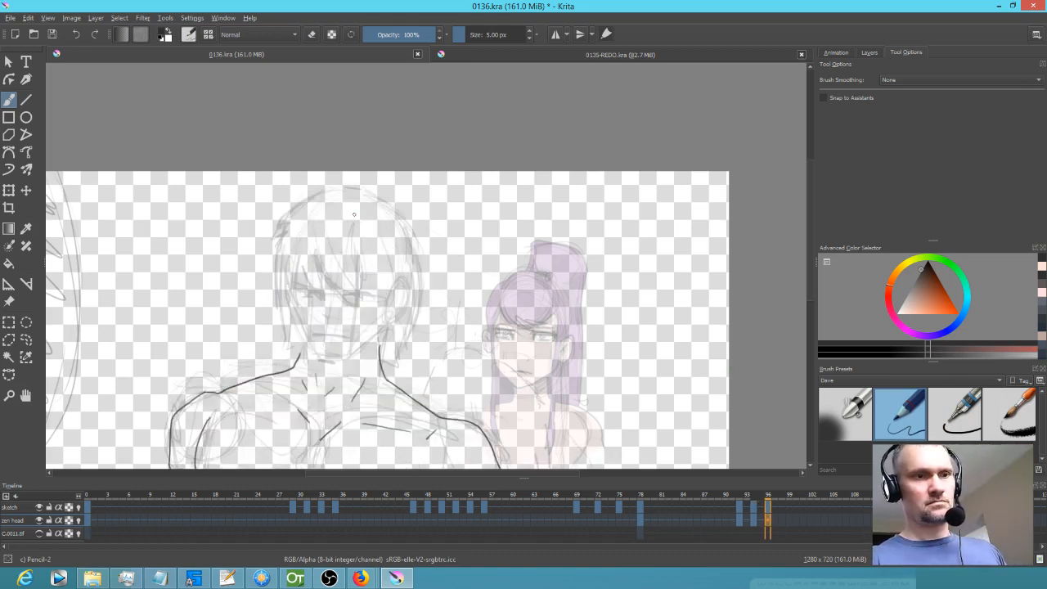
key(Left)
key(Right)
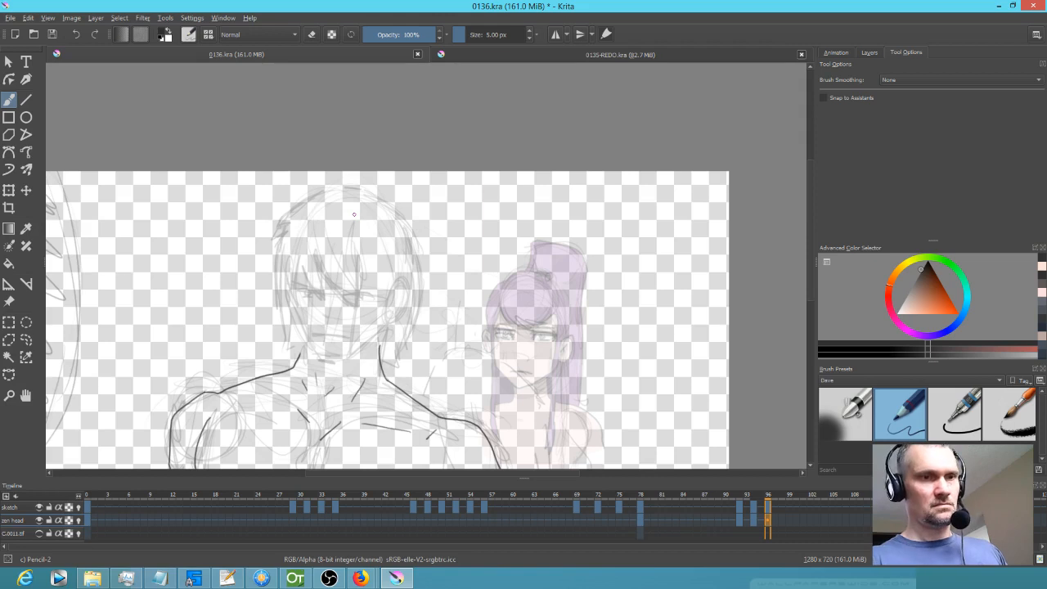
key(Left)
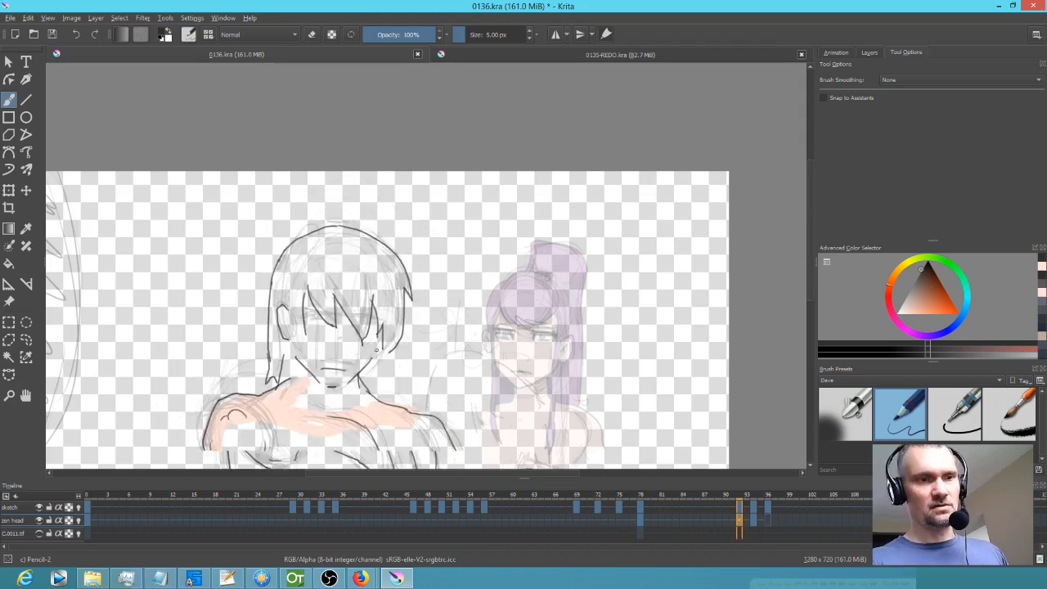
key(Right)
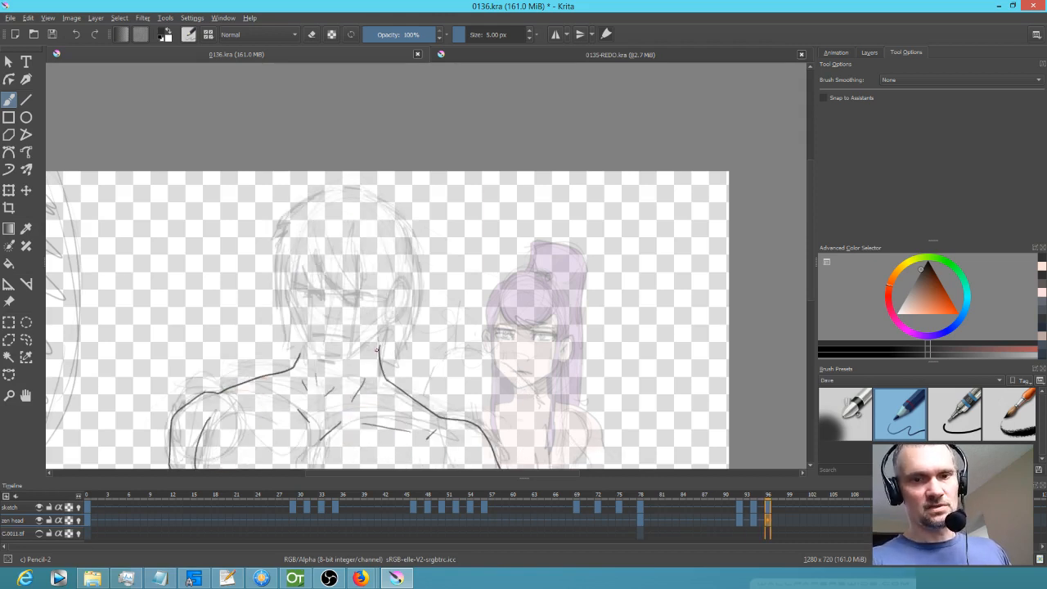
key(Left)
key(Left)
key(Left)
key(m)
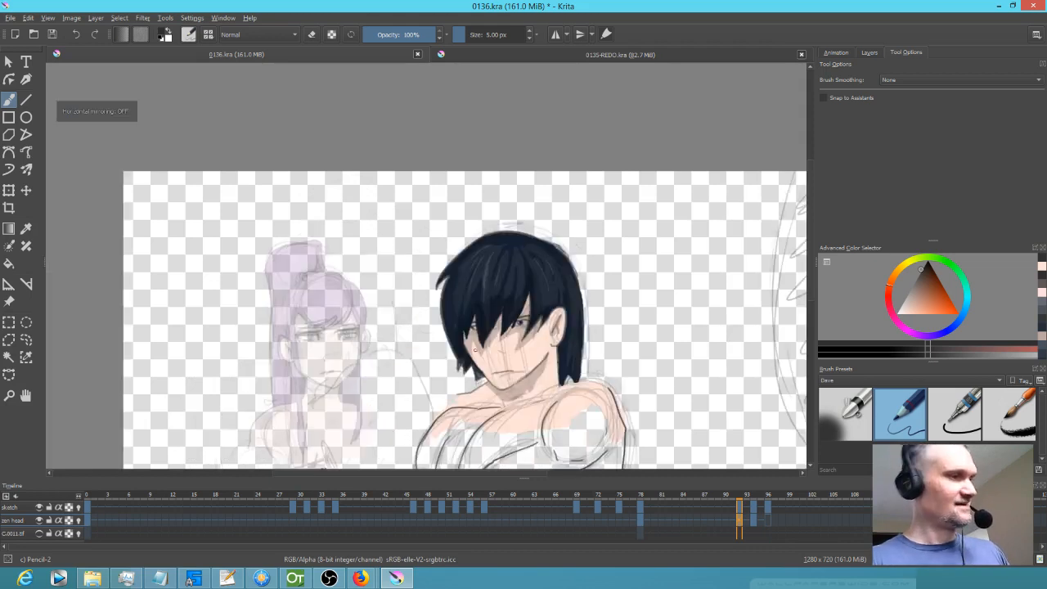
key(Right)
key(Right)
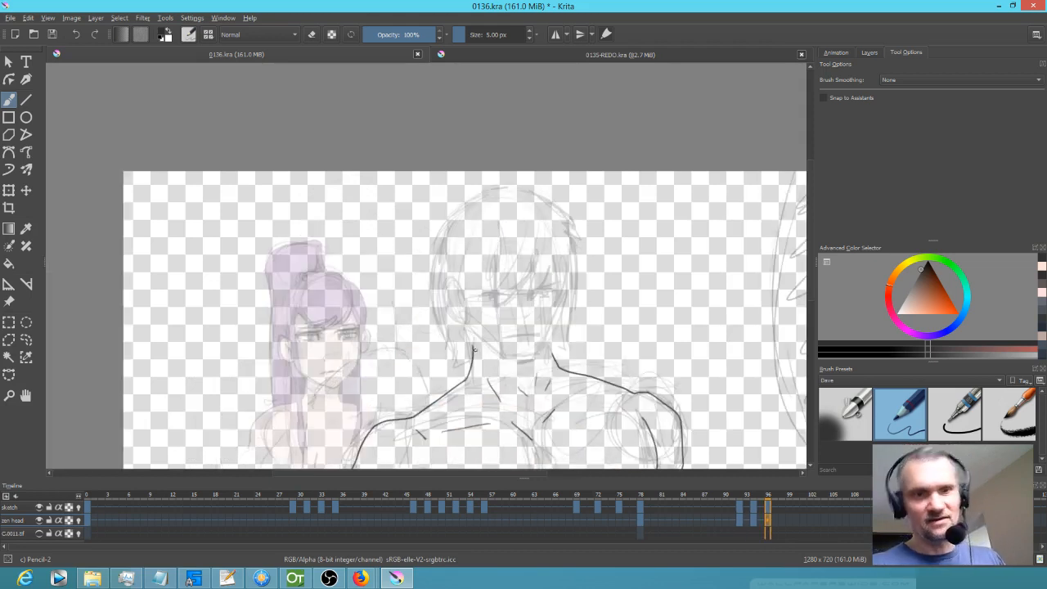
key(Left)
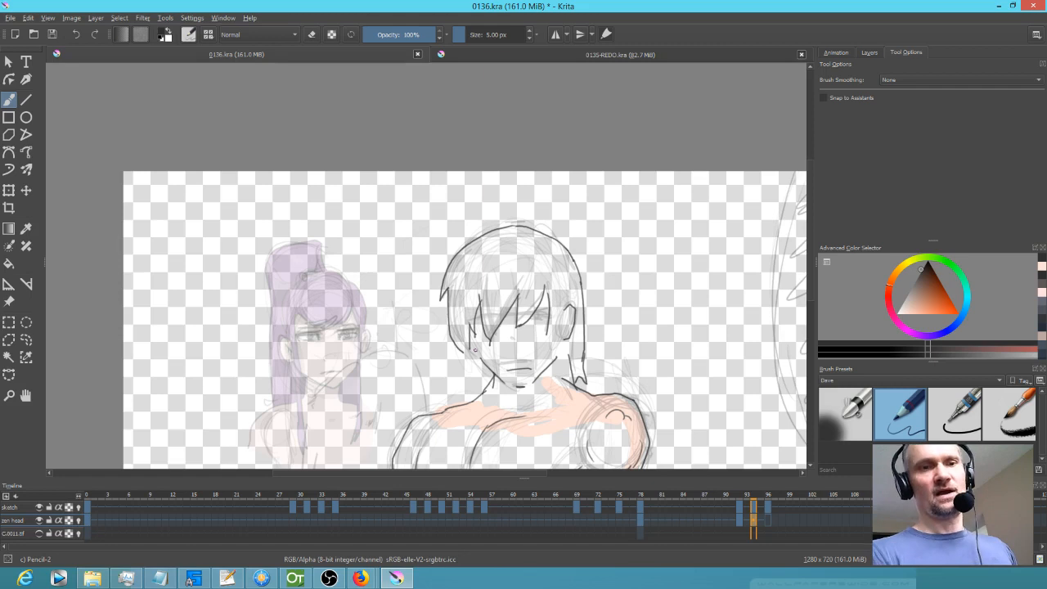
key(Right)
key(Left)
key(Left)
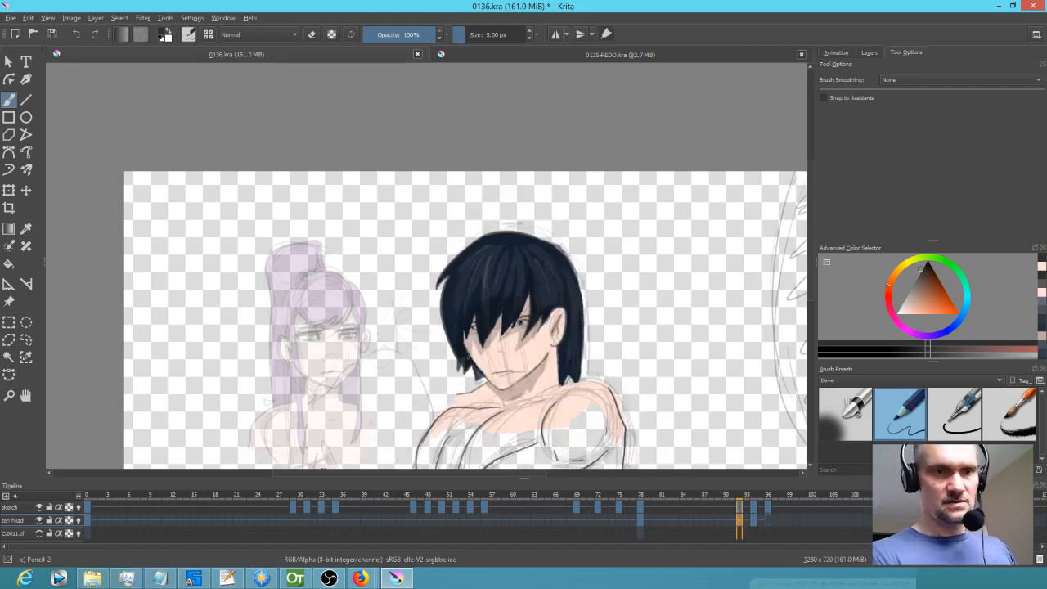
key(Right)
key(Right)
key(Left)
key(Left)
key(Right)
key(Right)
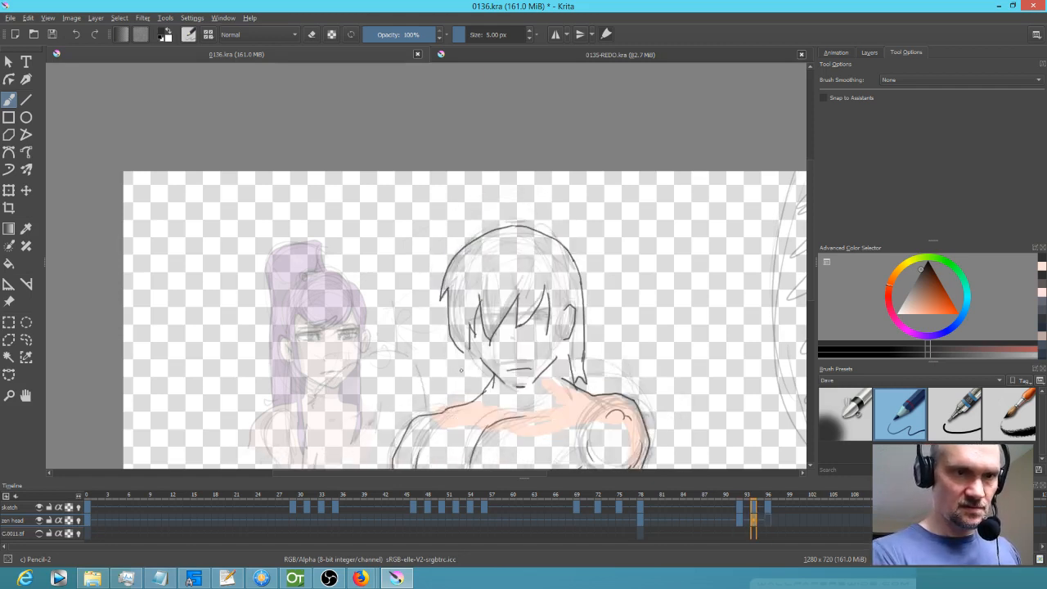
Draw the jagged hair tips at the left side of the neck, checking them against the painted head on frame 92.
drag(464, 350, 463, 375)
key(Left)
key(Left)
key(Right)
key(Right)
key(Left)
key(Left)
key(Right)
key(Right)
key(Left)
key(Left)
key(Right)
key(Right)
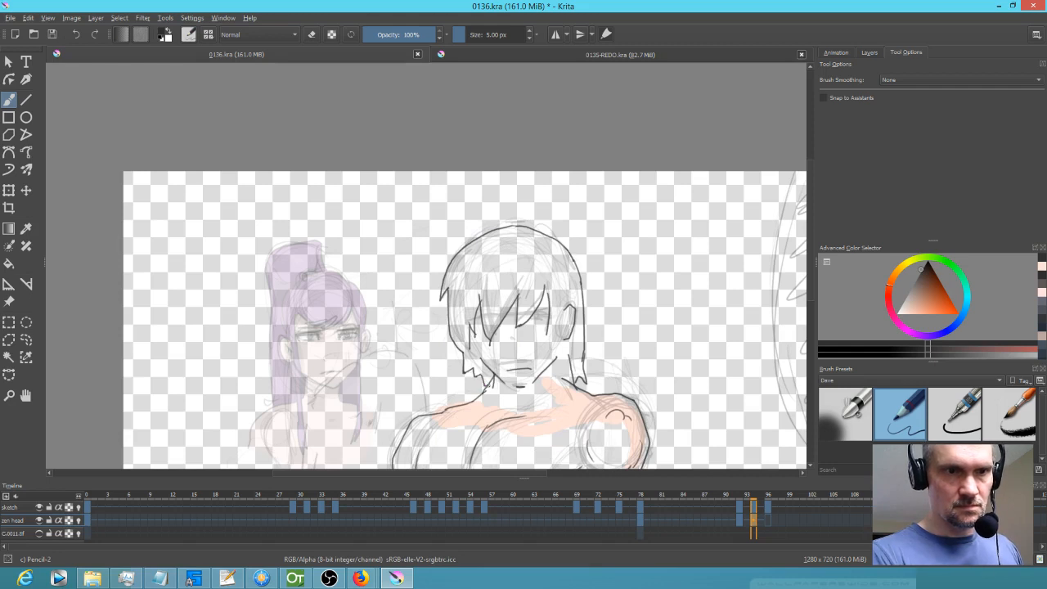
key(Left)
key(Left)
key(Right)
key(Right)
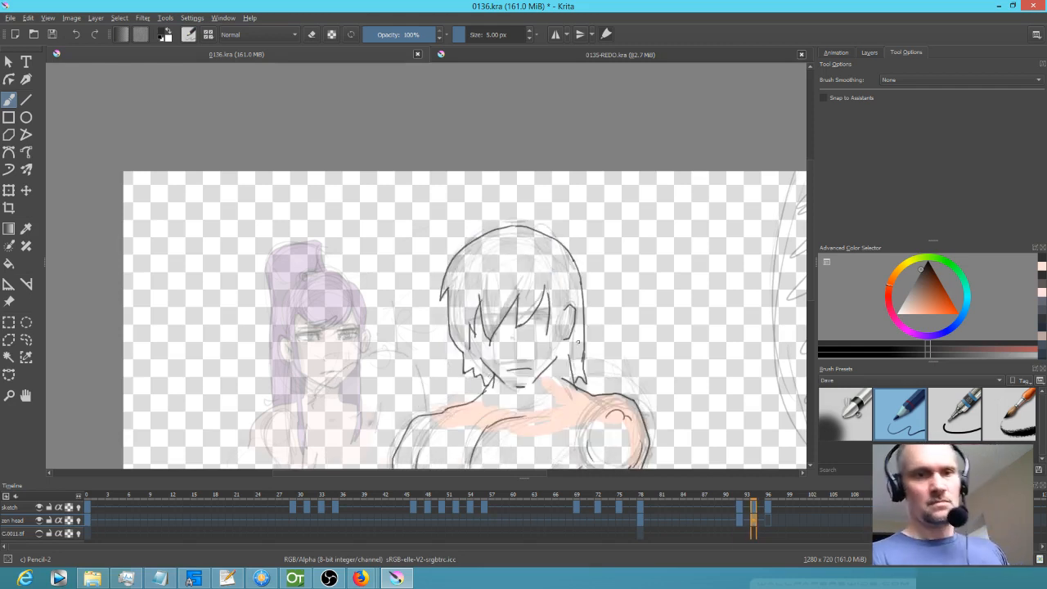
Extend the inner and outer edges of the hair lock from below the right ear down to its tips.
key(Left)
key(Left)
key(Right)
key(Right)
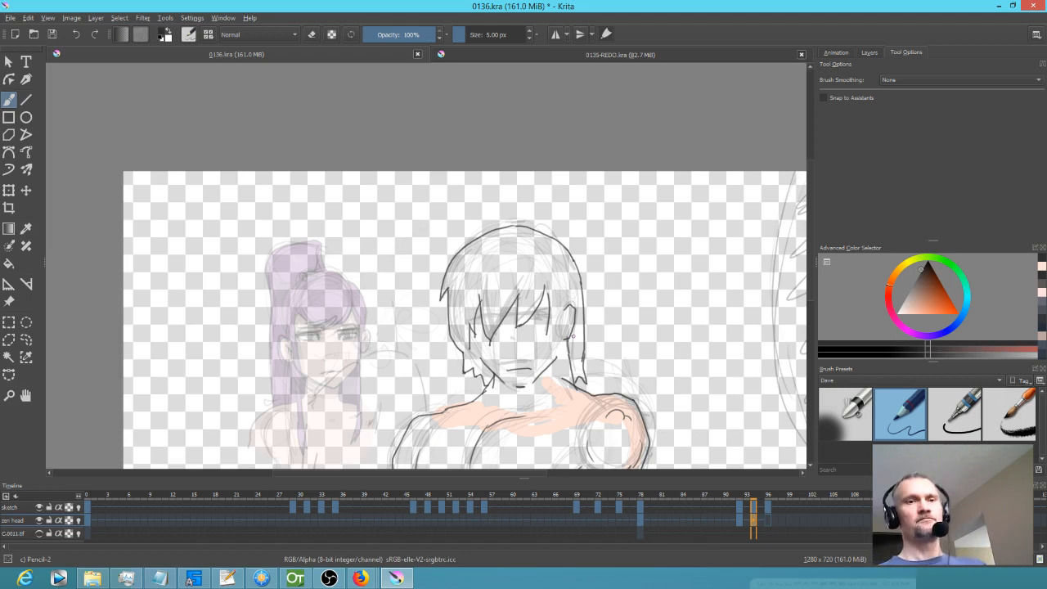
drag(576, 372, 682, 303)
drag(601, 327, 632, 225)
key(Left)
key(Left)
key(Right)
key(Right)
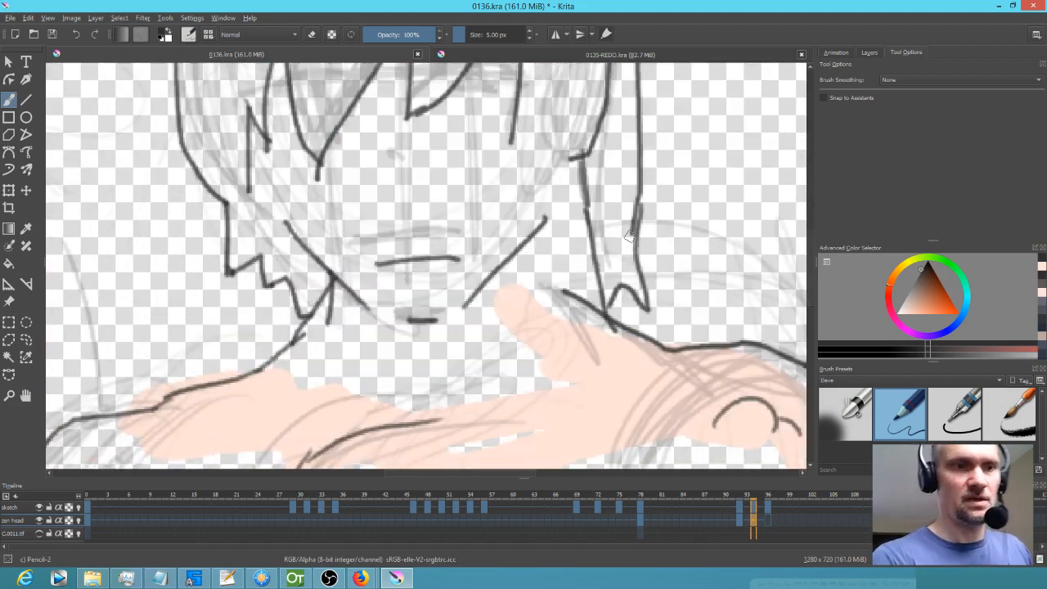
Close the chin curve between the two jaw lines and extend the right jaw line up toward the ear.
mouse_move(377, 313)
mouse_down()
mouse_move(449, 312)
mouse_move(472, 293)
mouse_up()
key(Left)
key(Left)
key(Right)
key(Right)
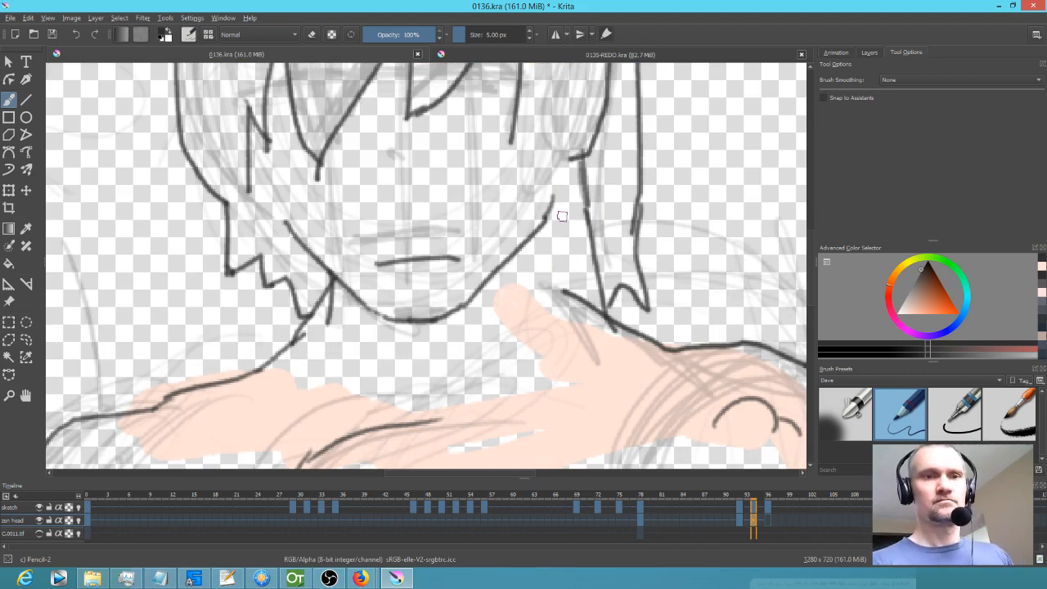
mouse_move(622, 248)
mouse_down()
mouse_move(613, 276)
mouse_move(612, 261)
mouse_up()
drag(560, 289, 567, 337)
key(ctrl+z)
key(ctrl+z)
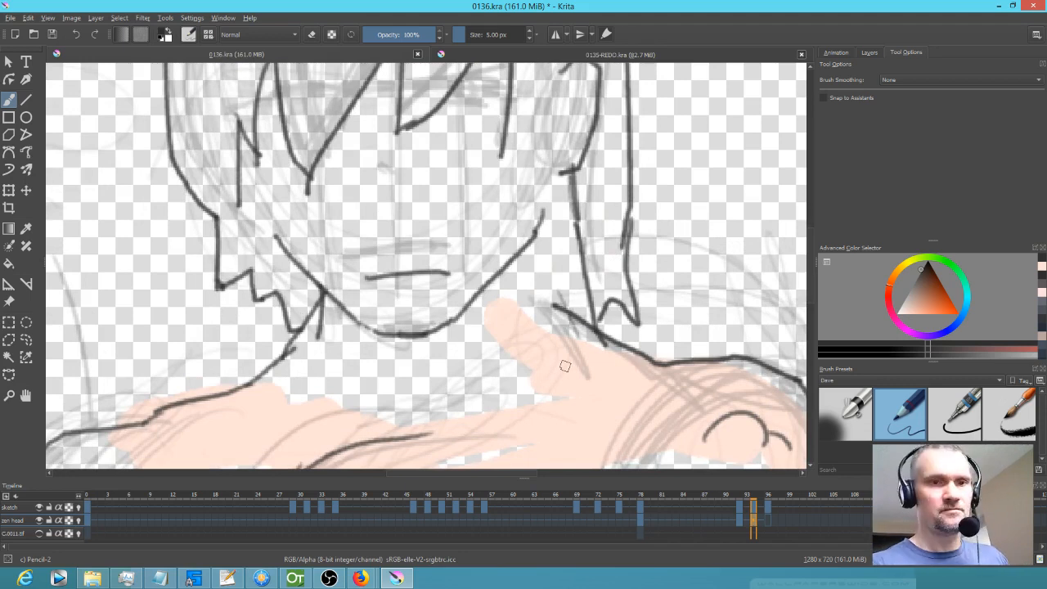
Draw the short eyebrow lines between the bangs over both eyes, following the painted head on frame 92.
drag(526, 260, 582, 368)
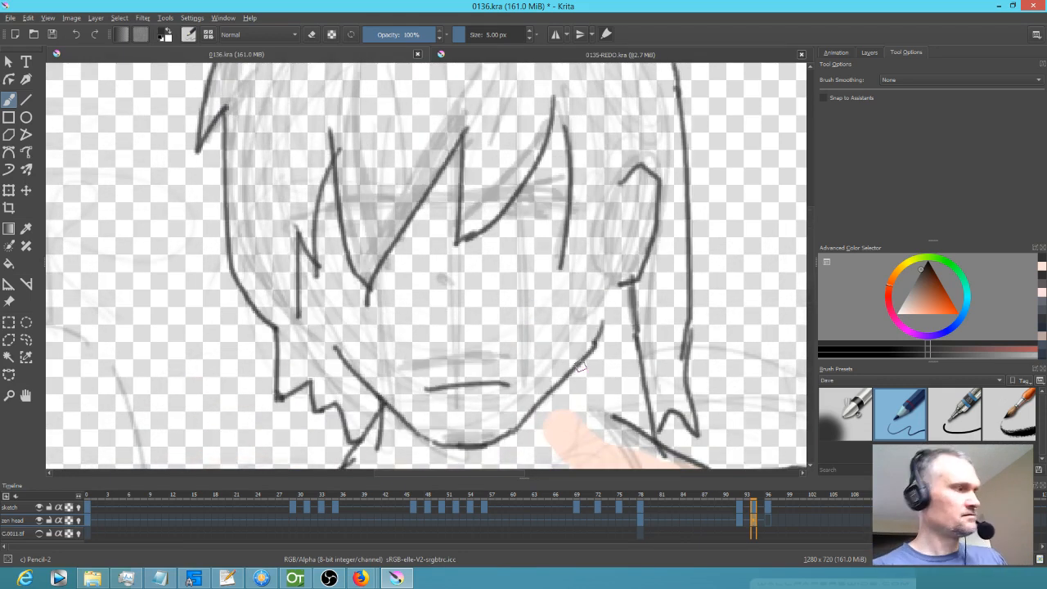
key(Left)
key(Left)
key(Right)
key(Right)
key(Left)
key(Left)
key(Right)
key(Right)
drag(514, 193, 576, 174)
key(Left)
key(Right)
key(Left)
key(Right)
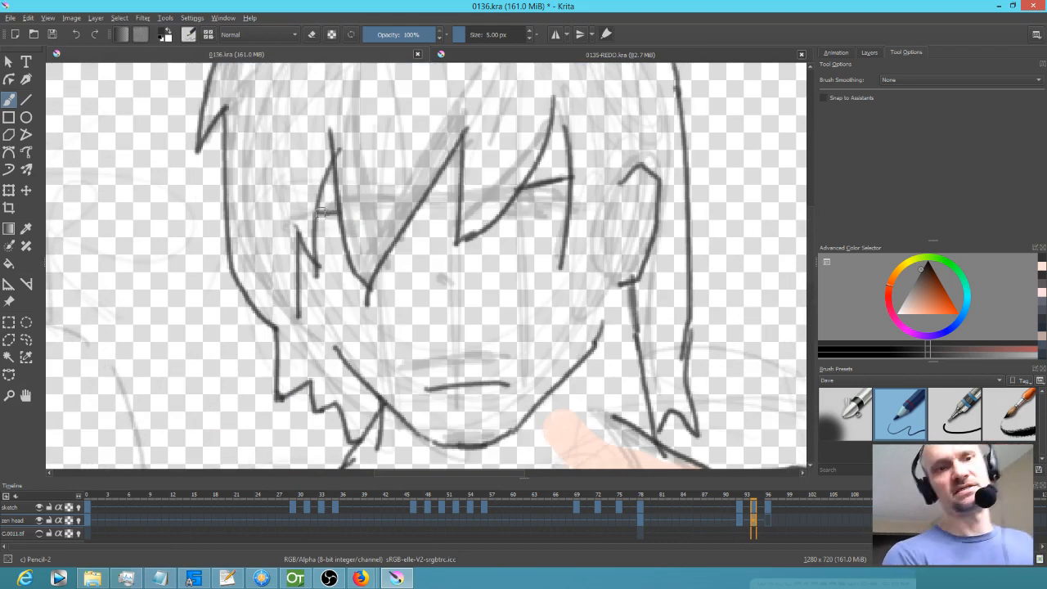
Draw the upper eyelid line of the right eye just below its eyebrow.
key(Left)
key(Right)
key(Left)
key(Right)
drag(563, 197, 513, 198)
key(Left)
key(Right)
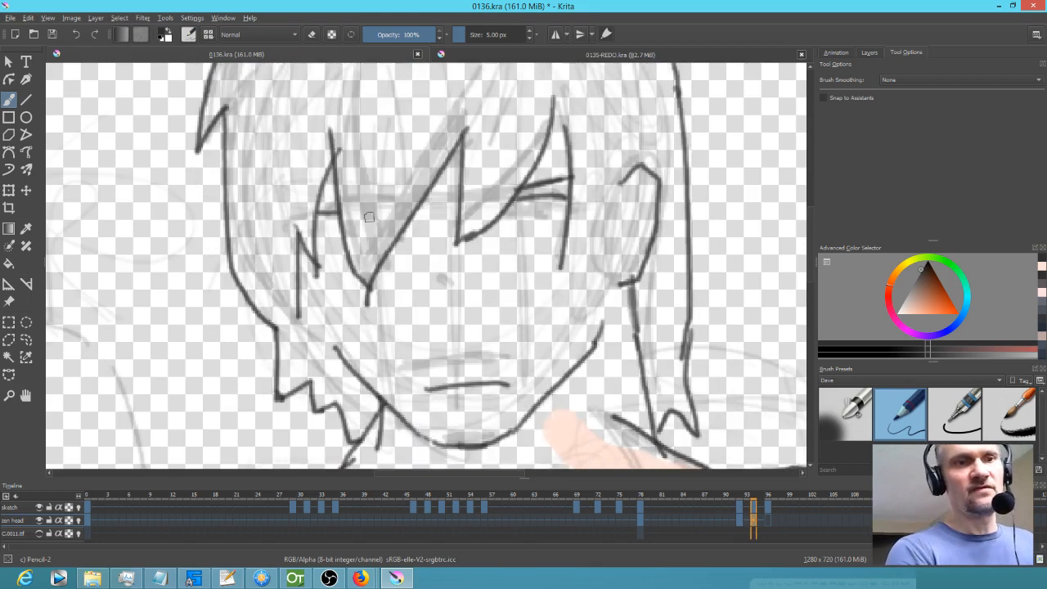
Draw the left eye's eyelid and corner lines and a short mark for the nose tip, using frame 92 as reference.
key(Left)
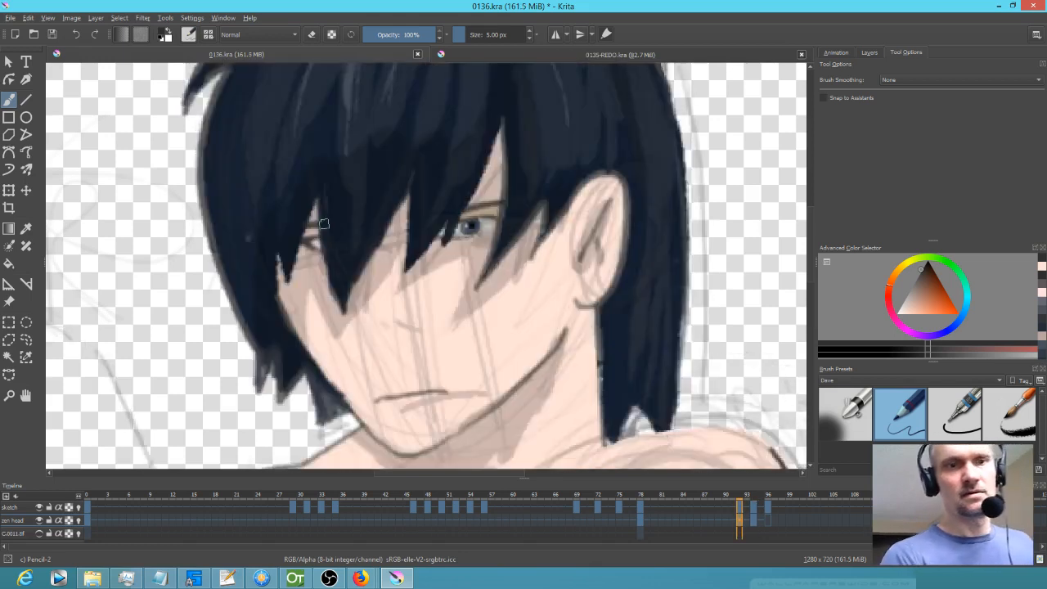
key(Right)
key(Left)
key(Right)
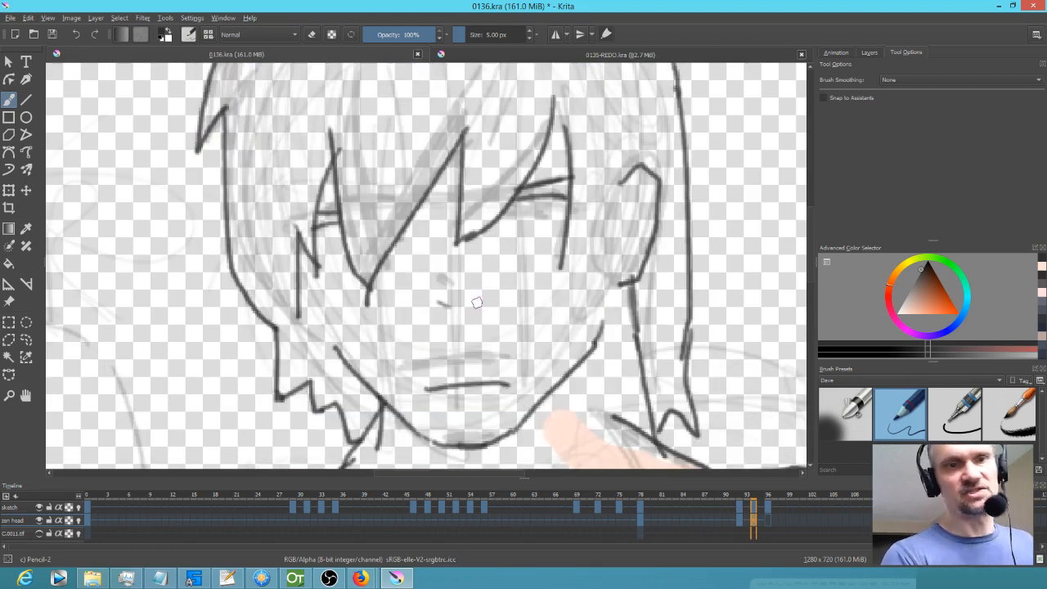
key(Left)
key(Right)
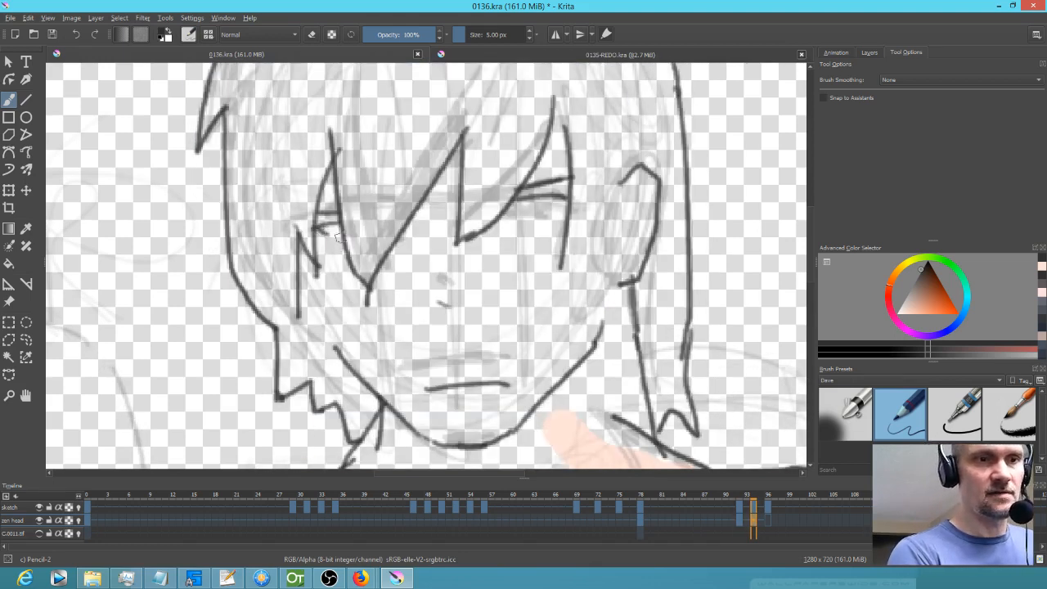
key(Left)
key(Right)
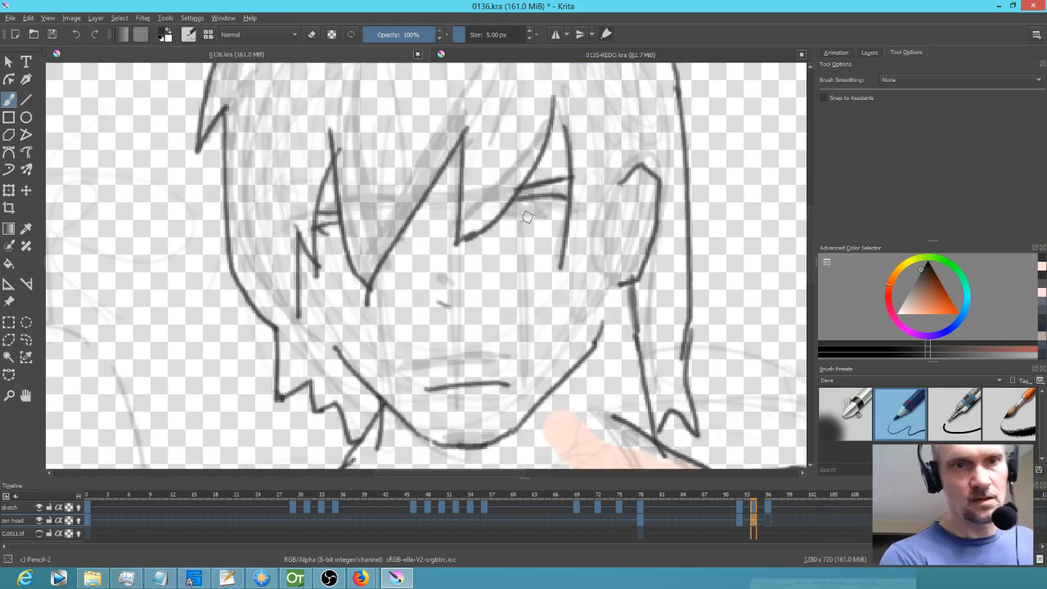
Draw the right eye's lower lid, iris and pupil under the upper eyelid line.
key(Left)
key(Right)
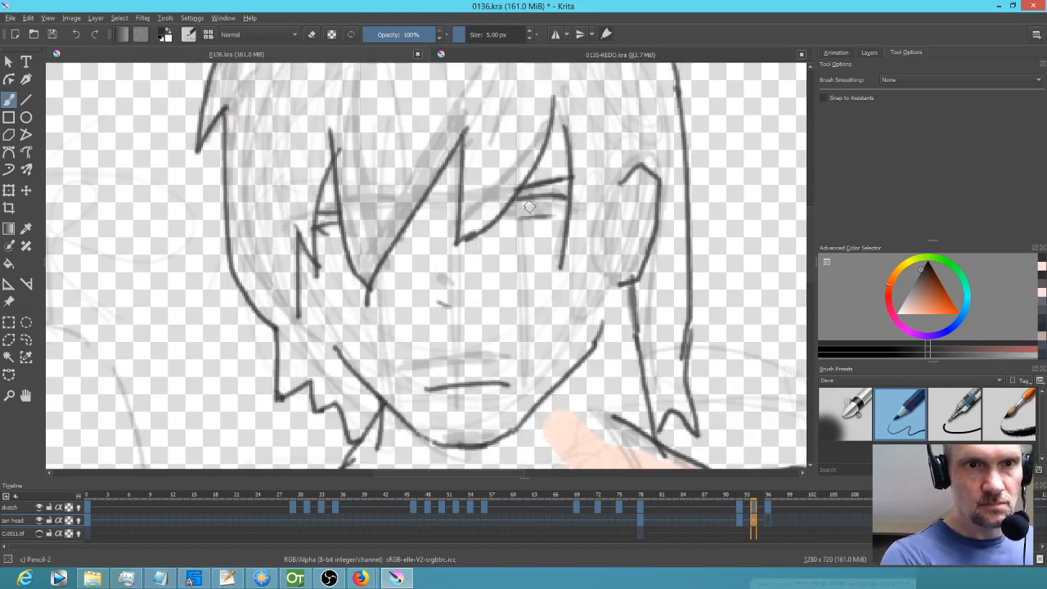
mouse_move(544, 204)
mouse_down()
mouse_move(540, 195)
mouse_move(534, 211)
mouse_move(550, 210)
mouse_up()
key(Left)
key(Right)
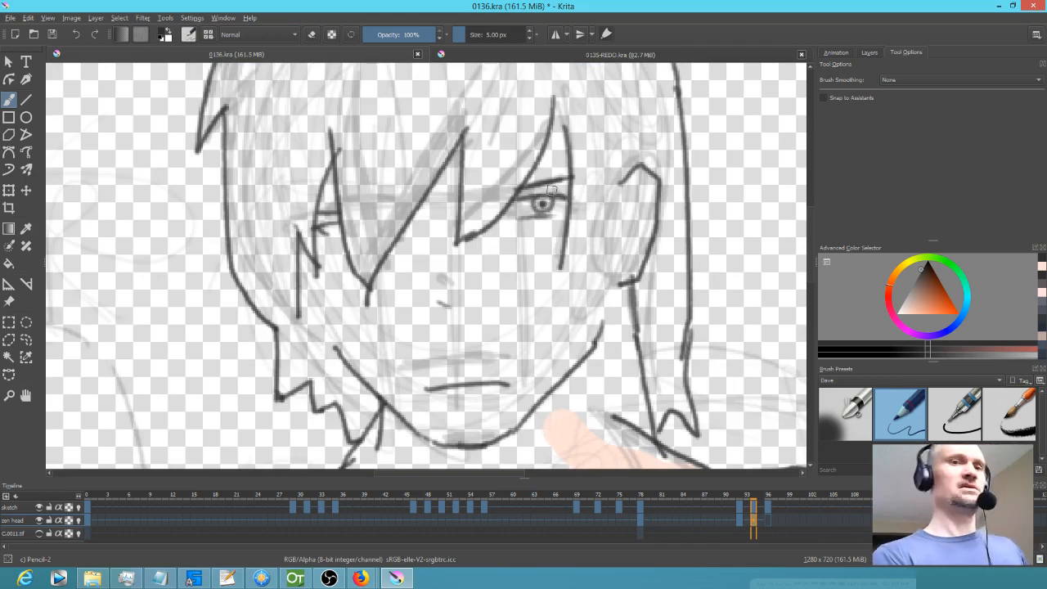
key(Left)
key(Right)
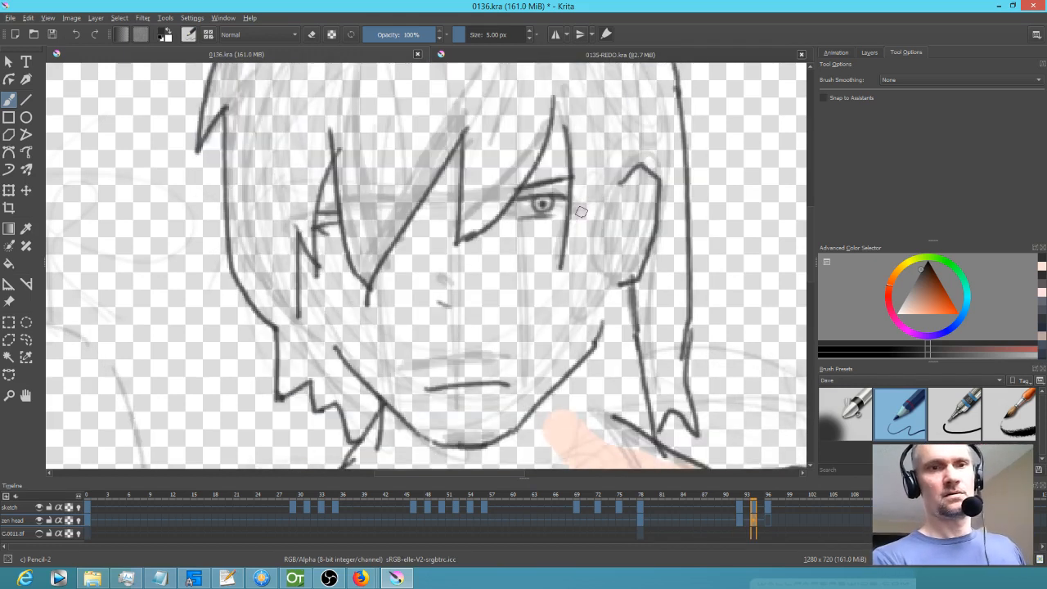
Refine the lines around the right eye's iris and lower lid, comparing with frame 92.
key(Left)
key(Right)
key(Left)
key(Right)
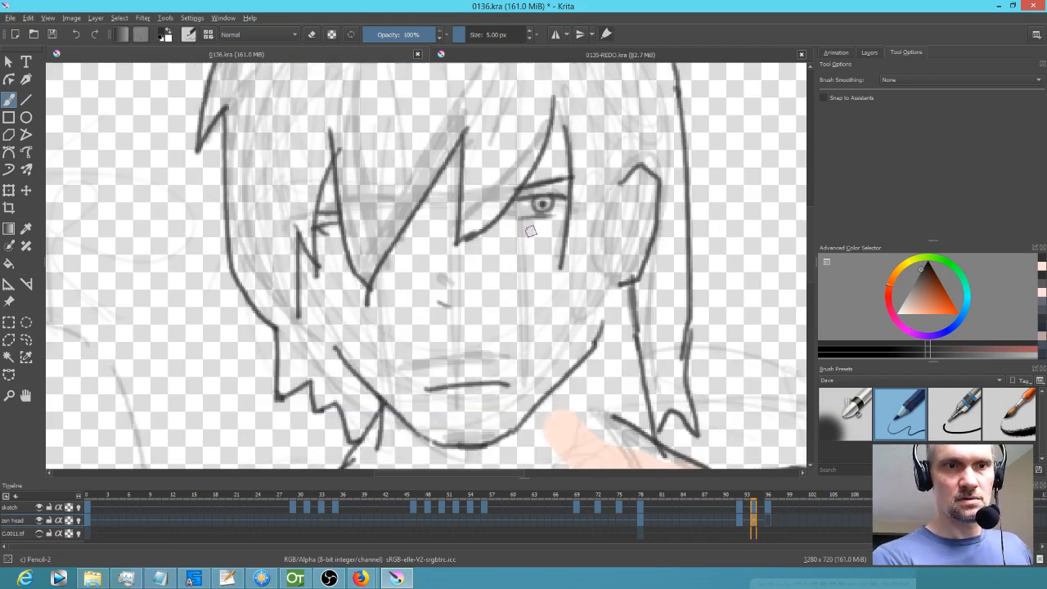
key(Left)
key(Right)
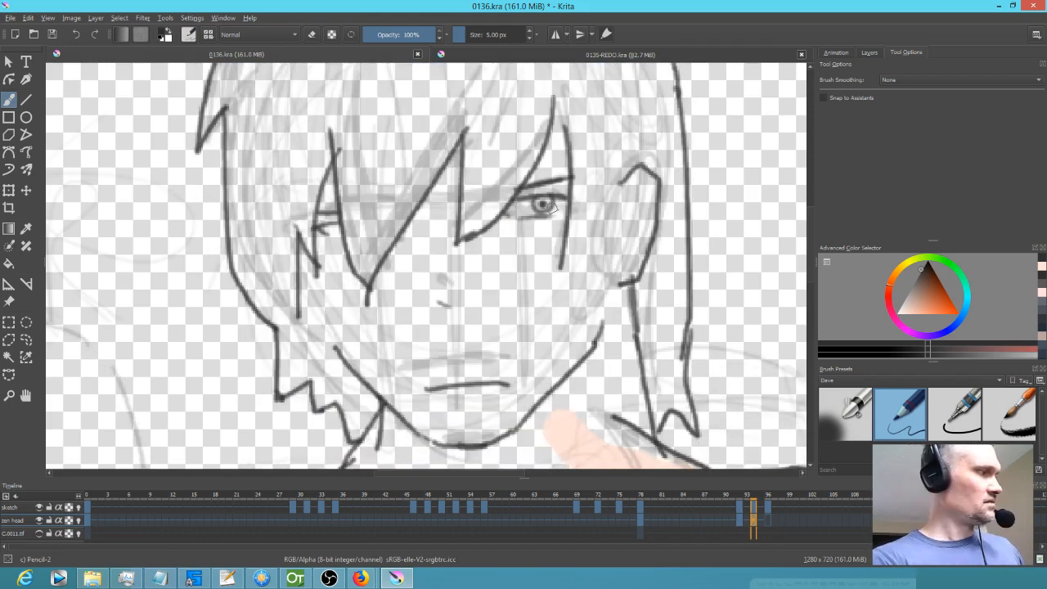
Select the right eye's iris freehand, shift it slightly left, deselect it and compare the whole head with the previous keyframe.
key(l)
mouse_move(558, 205)
mouse_down()
mouse_move(538, 199)
mouse_move(531, 215)
mouse_move(556, 218)
mouse_move(562, 203)
mouse_up()
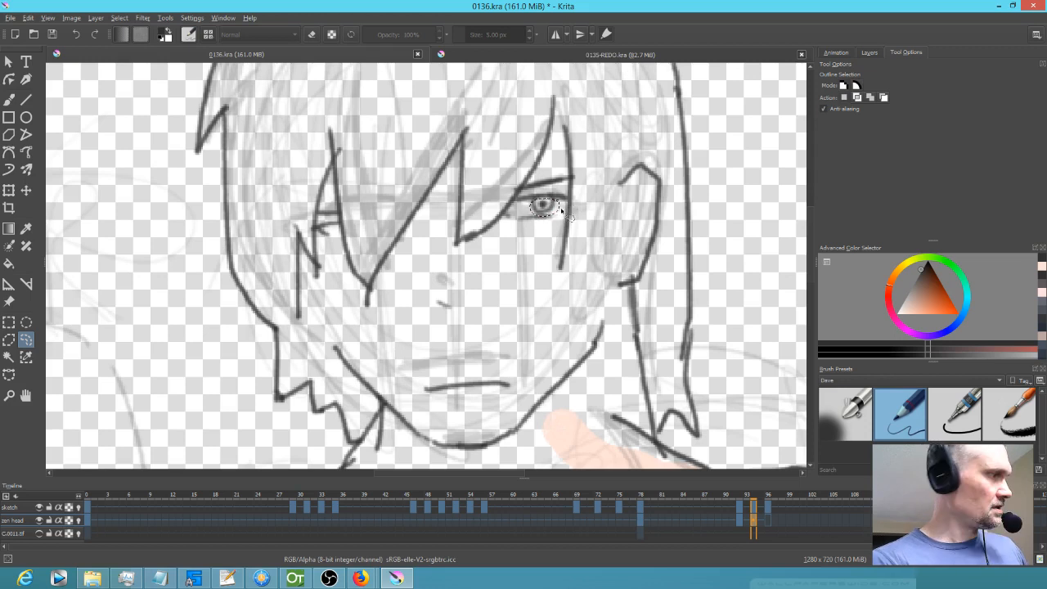
key(ctrl+t)
drag(551, 208, 544, 206)
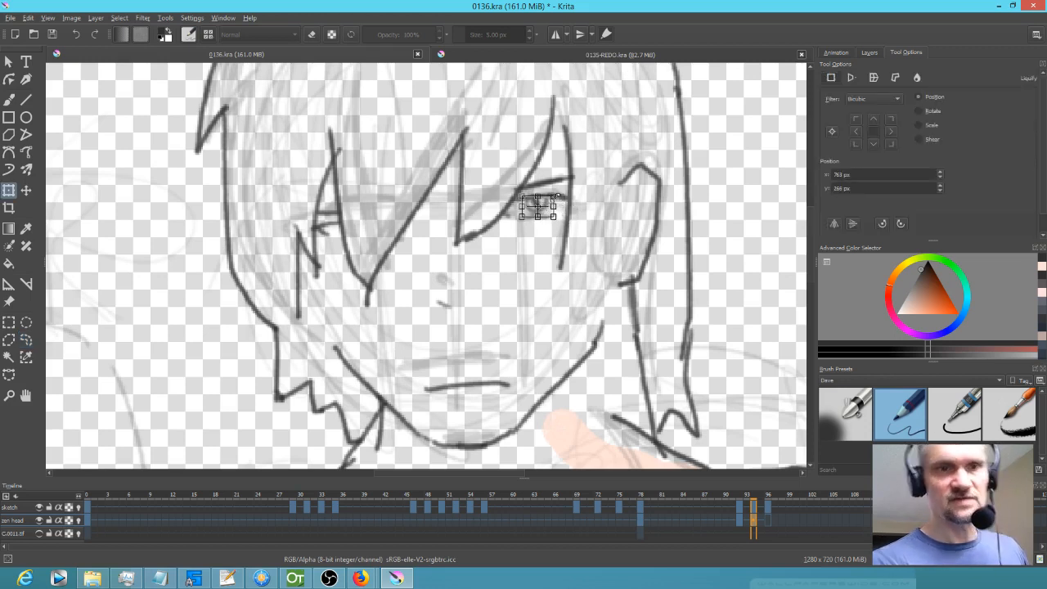
key(Return)
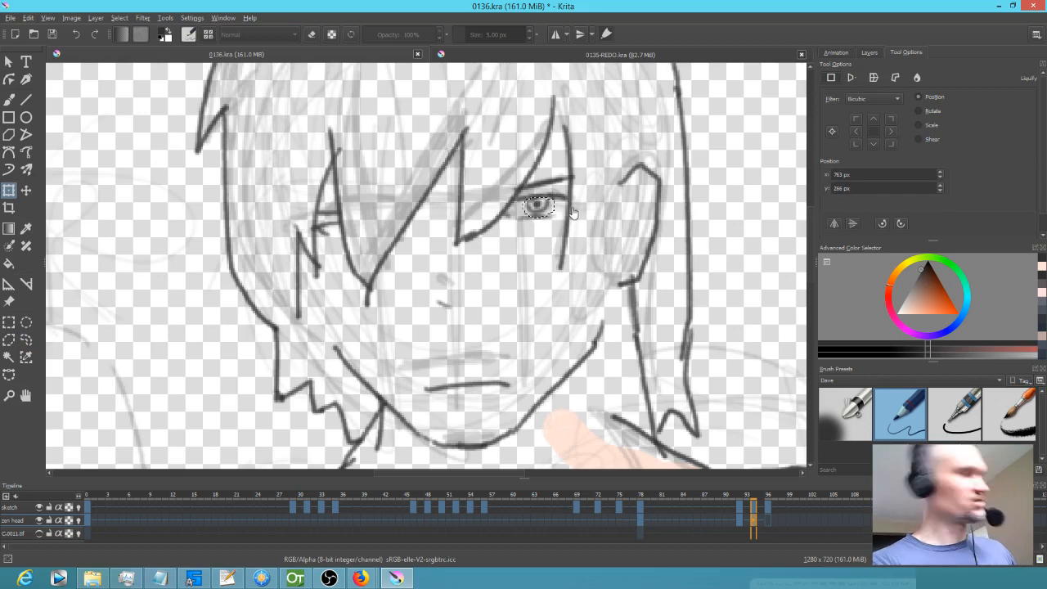
key(ctrl+shift+a)
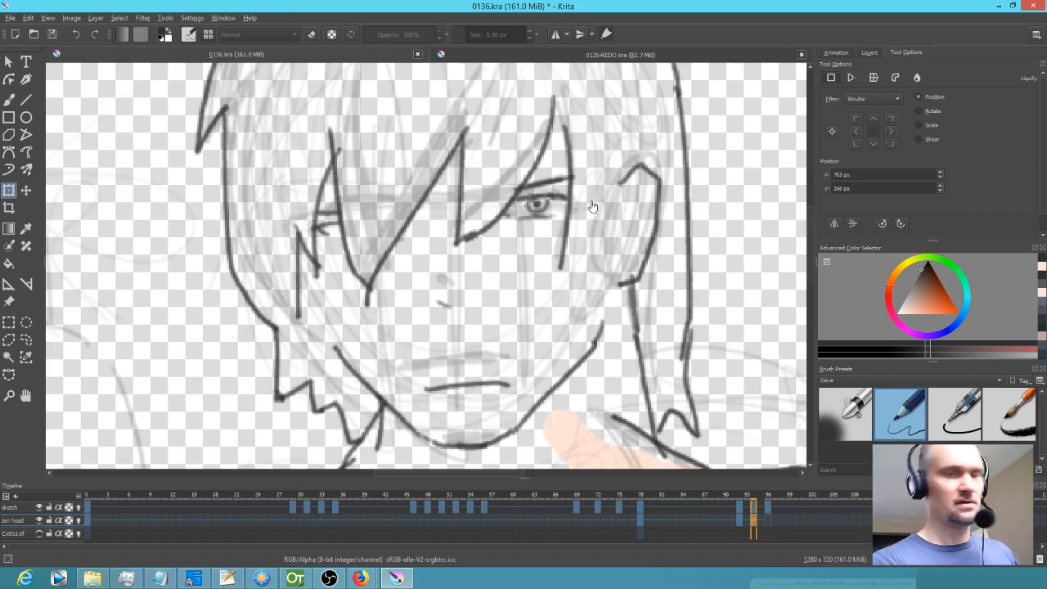
scroll(585, 216, down, 3)
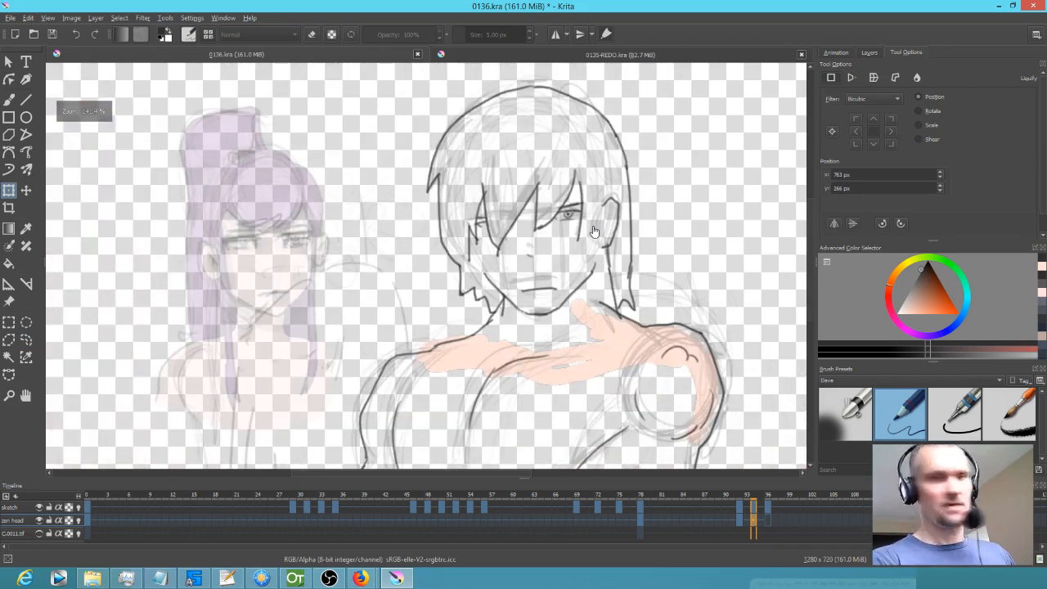
key(Left)
key(Right)
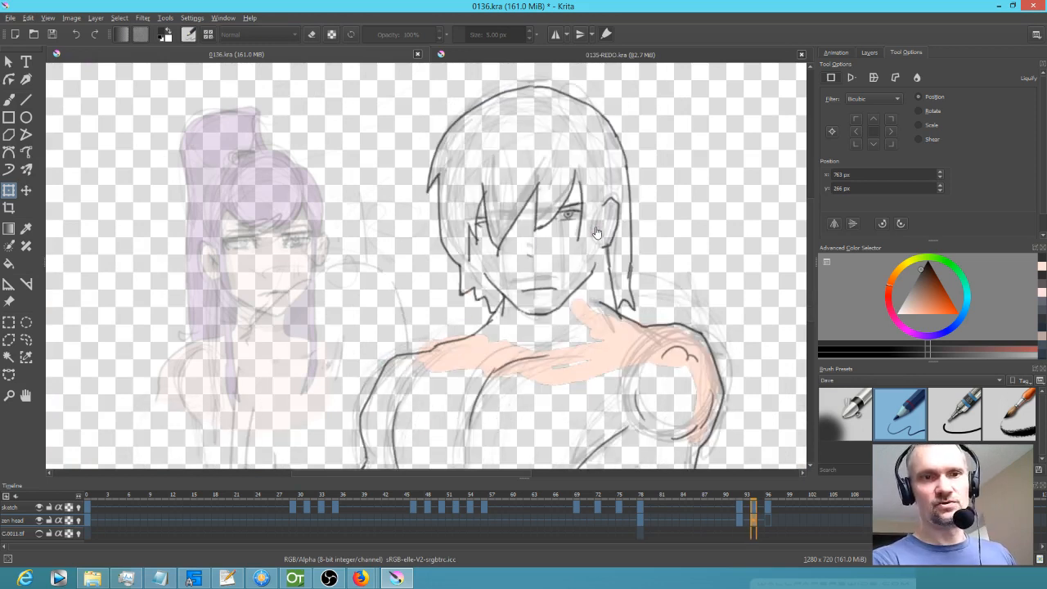
Compare the line-art head on frame 94 with the painted head on frame 92.
key(Left)
key(Left)
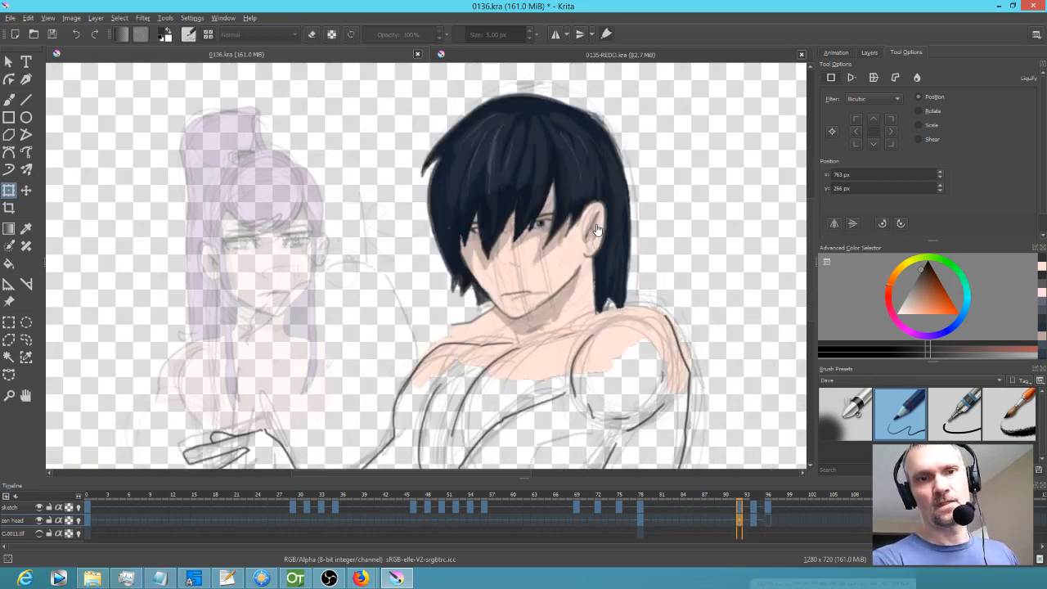
key(Right)
key(Right)
key(Left)
key(Left)
key(Right)
key(Right)
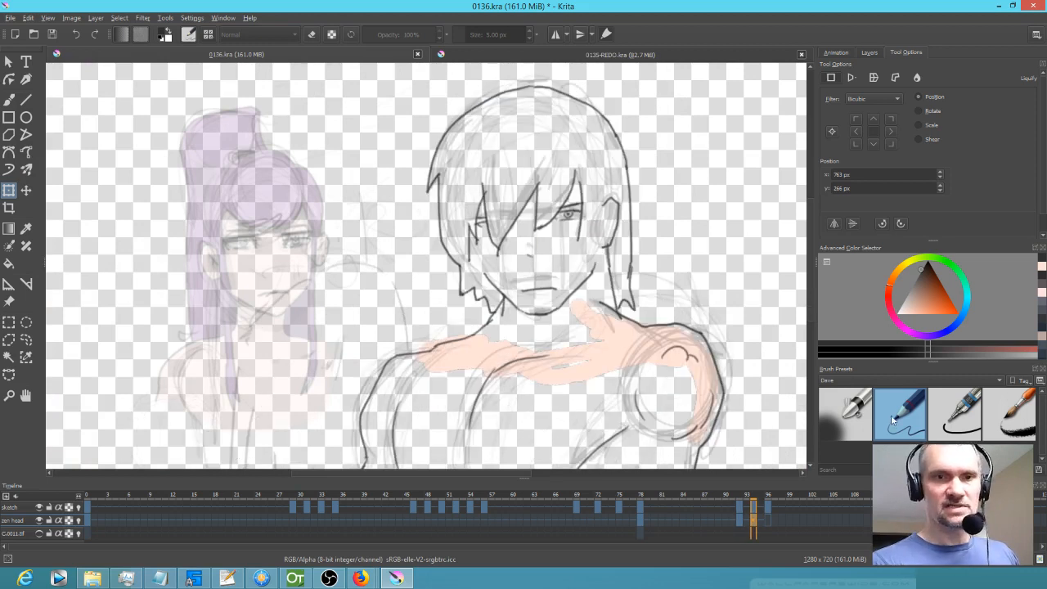
Draw the pointed hair strand in front of the ear on frame 94 with the brush, using frame 92 as reference.
key(b)
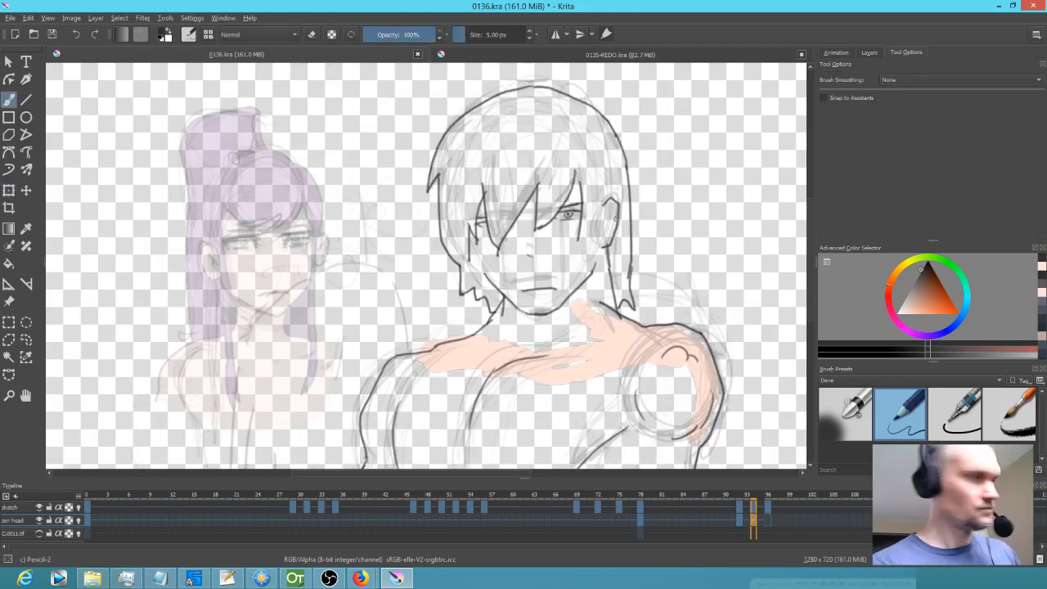
key(Left)
key(Left)
key(Right)
key(Right)
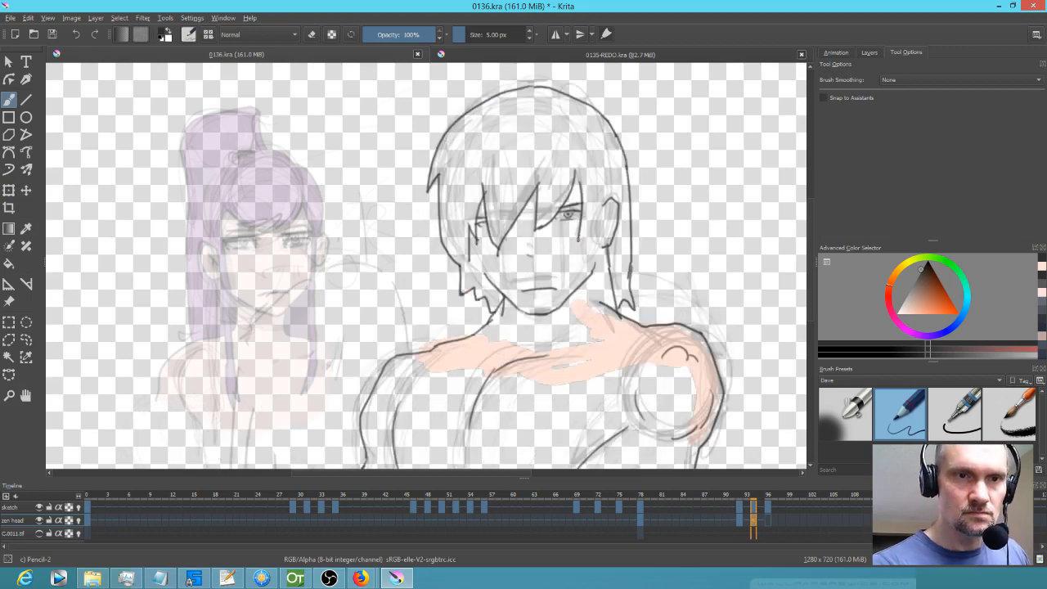
key(Left)
key(Left)
key(Right)
key(Right)
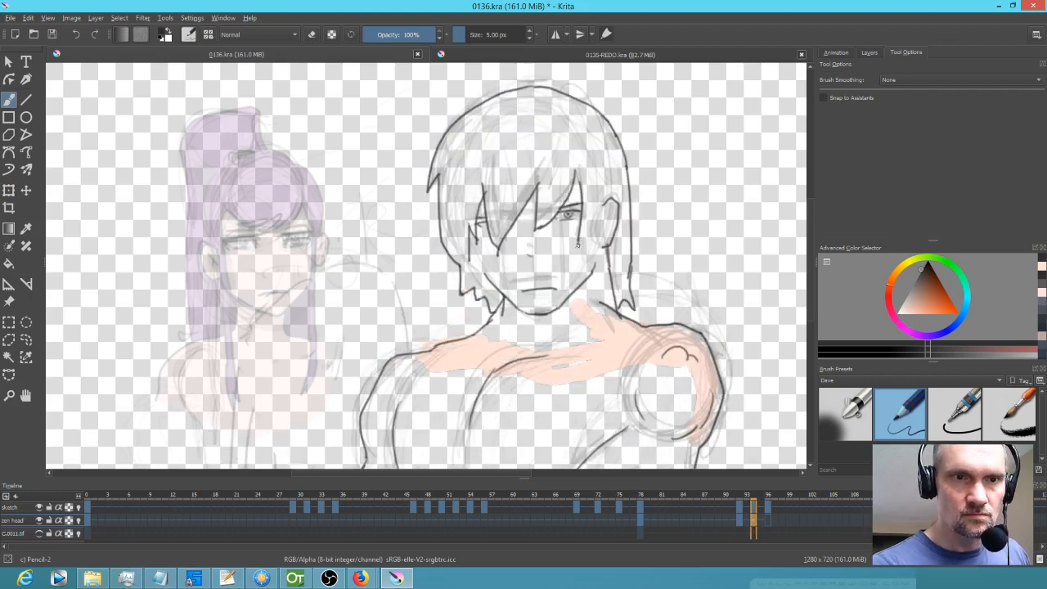
drag(595, 225, 606, 199)
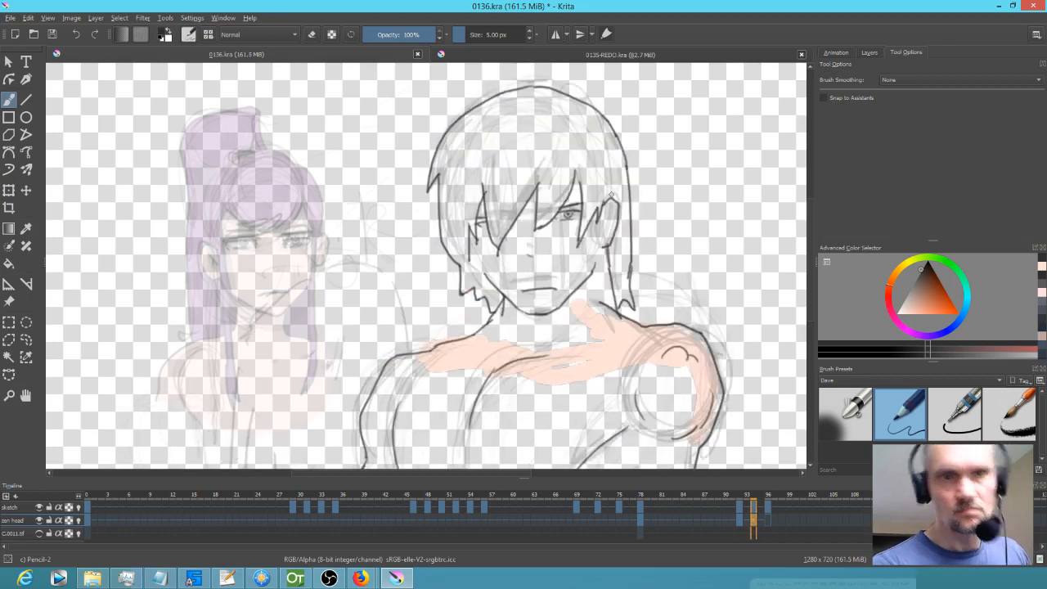
Draw a short inner-ear line on frame 94 and check the head against frame 92.
key(Left)
key(Left)
key(Right)
key(Right)
drag(613, 212, 607, 231)
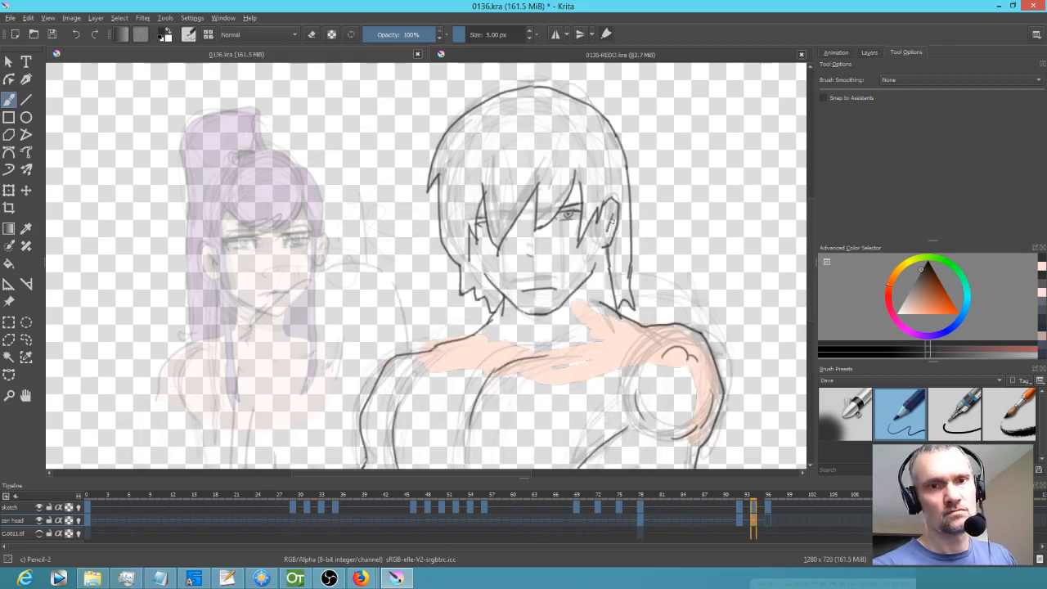
key(Left)
key(Left)
key(Right)
key(Right)
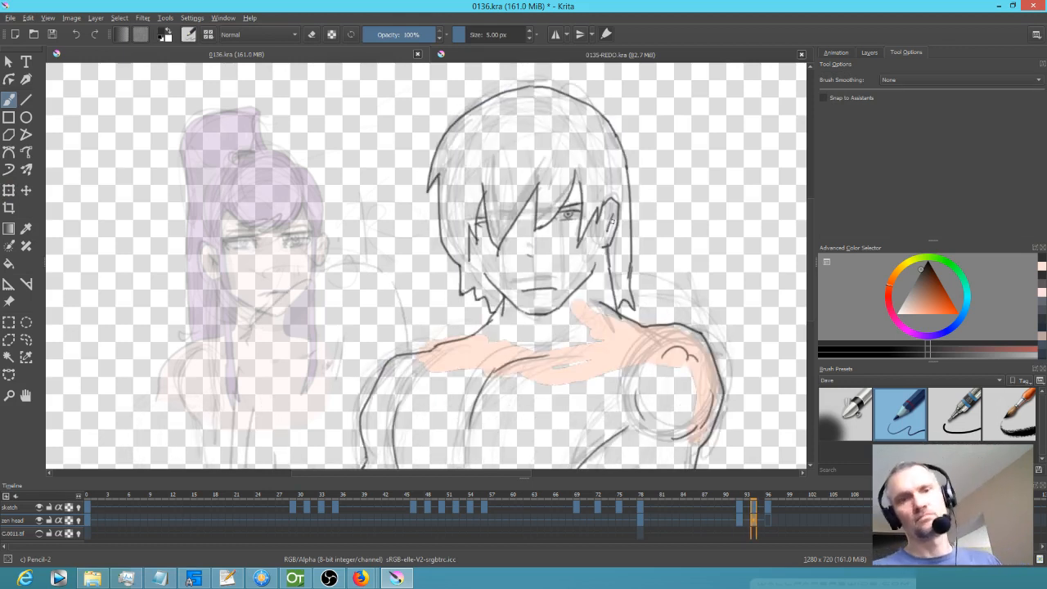
On frame 96, draw the jaw lines on both sides of the face, using frame 94 as reference.
key(Right)
key(Right)
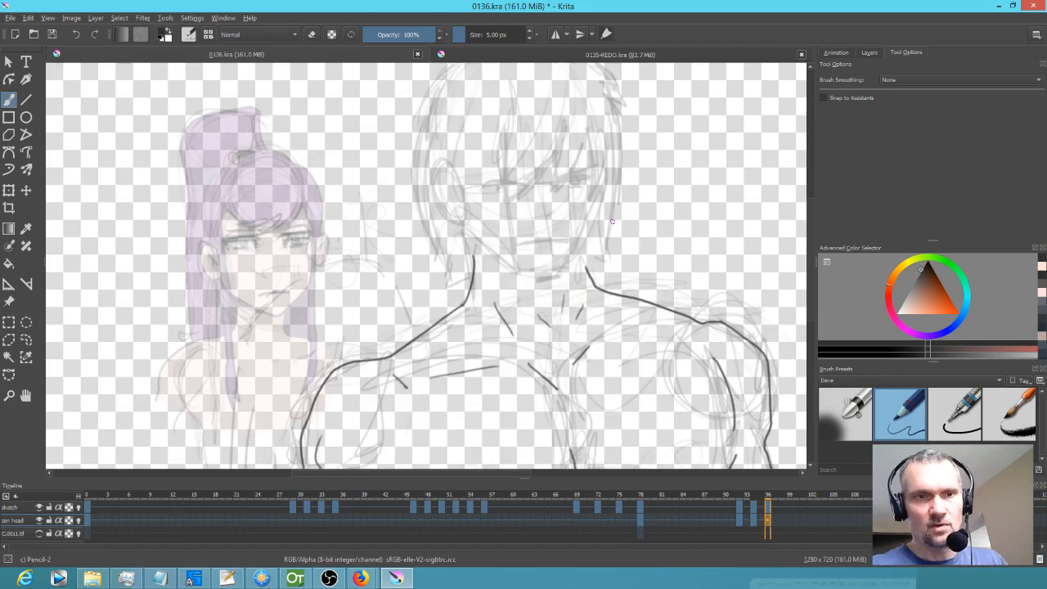
key(Left)
key(Right)
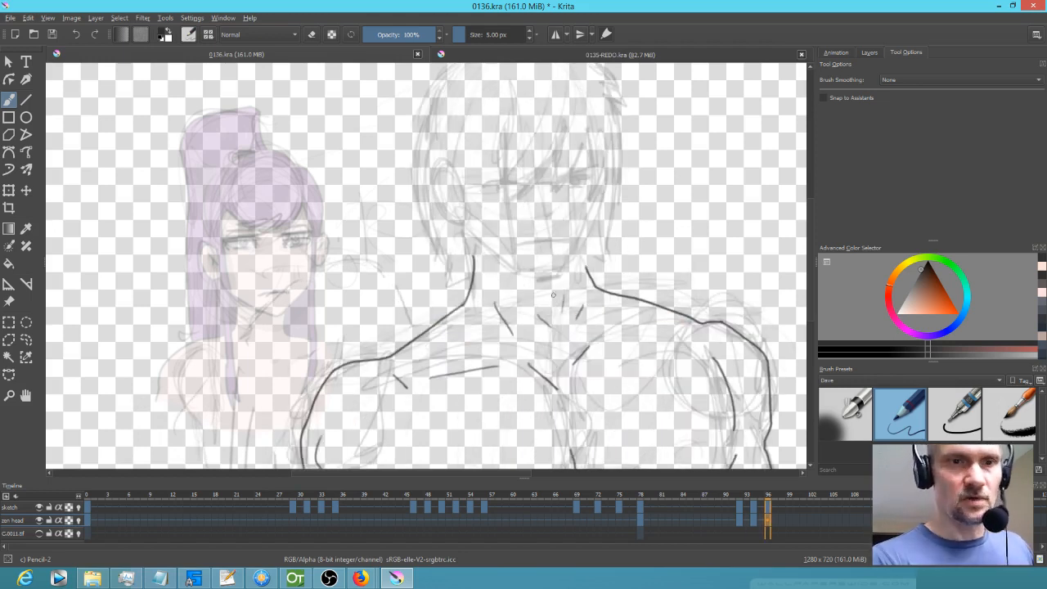
key(Left)
key(Left)
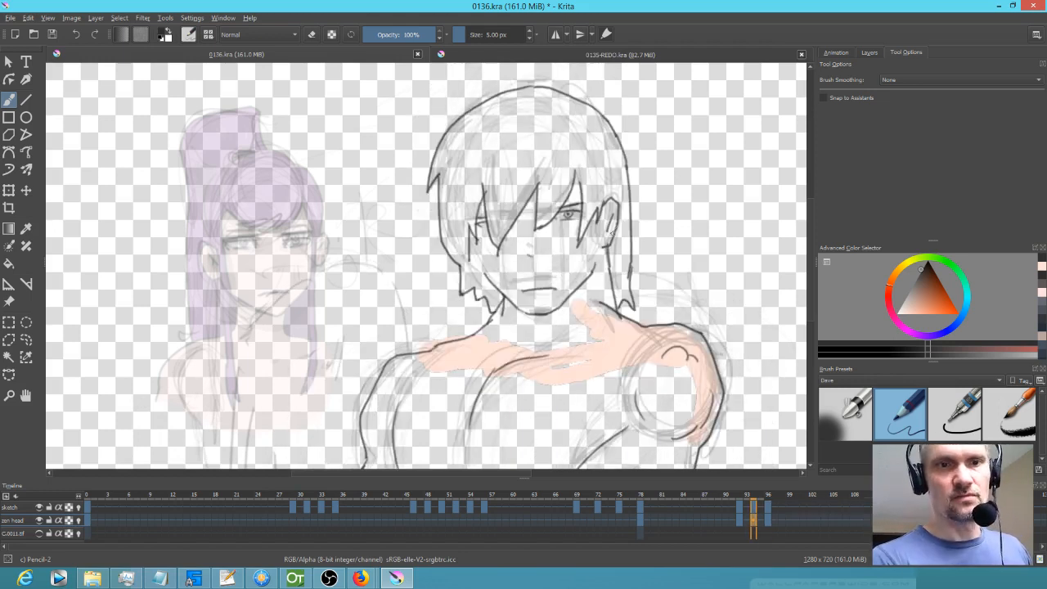
key(Right)
key(Right)
drag(587, 235, 571, 263)
key(Left)
key(Left)
key(Right)
key(Right)
drag(478, 237, 512, 265)
Add a short vertical line from the right jaw corner down to the neck on frame 96.
key(Left)
key(Left)
key(Right)
key(Right)
key(Left)
key(Left)
key(Right)
key(Right)
drag(589, 240, 588, 270)
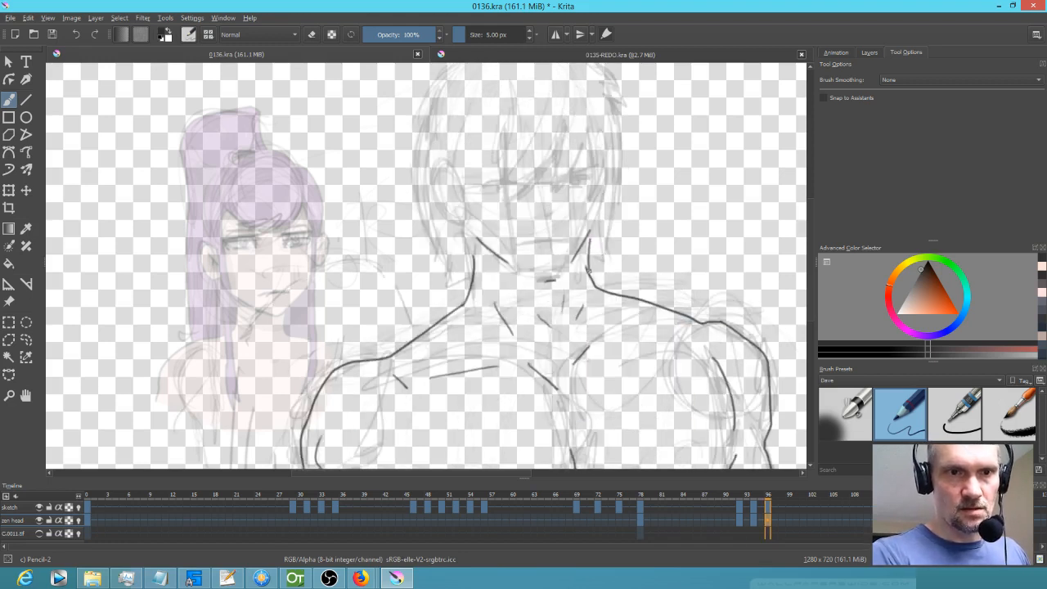
Draw the outline of the left ear on frame 96 over the rough sketch.
key(Left)
key(Left)
key(Right)
key(Right)
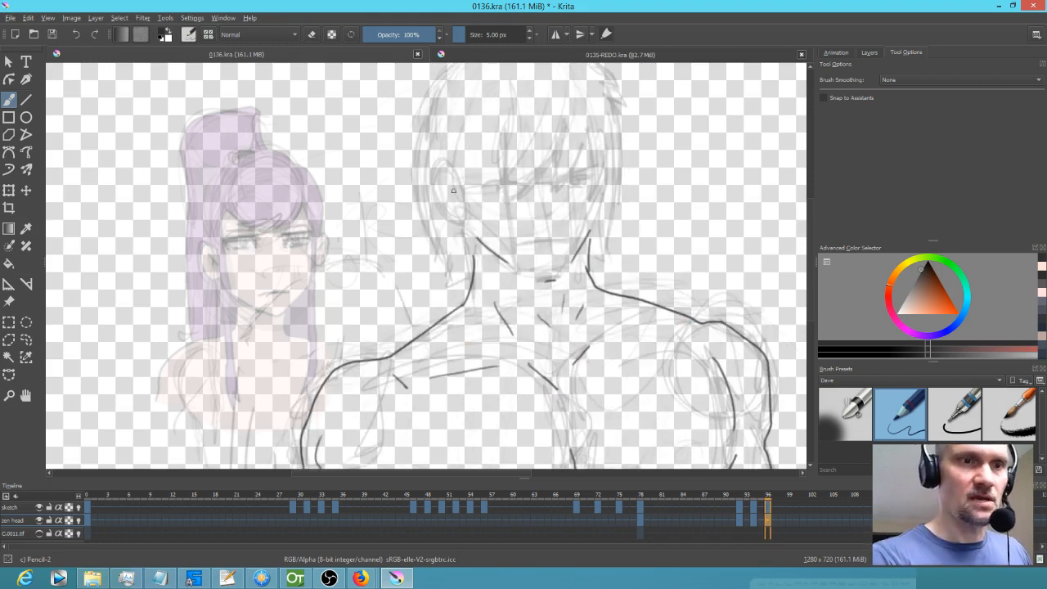
mouse_move(456, 180)
mouse_down()
mouse_move(443, 171)
mouse_move(435, 191)
mouse_move(450, 223)
mouse_move(463, 221)
mouse_up()
Draw the pointed hair tuft on the upper right side of the head on frame 96.
drag(571, 255, 572, 357)
key(Left)
key(Left)
key(Right)
key(Right)
mouse_move(604, 169)
mouse_down()
mouse_move(629, 204)
mouse_move(614, 201)
mouse_move(627, 235)
mouse_up()
Draw the hair outline from the tuft over the crown and down to the left side of the head.
key(Left)
key(Left)
key(Right)
key(Right)
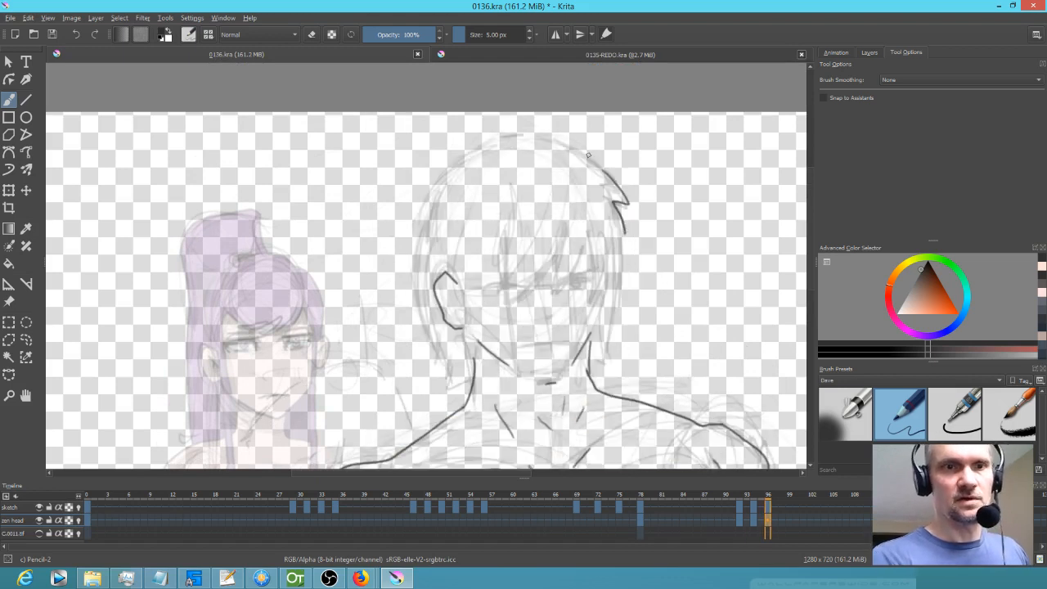
mouse_move(603, 167)
mouse_down()
mouse_move(525, 133)
mouse_move(446, 168)
mouse_move(411, 245)
mouse_move(411, 306)
mouse_up()
Continue the left hair outline down past the ear on frame 96, comparing with frame 94.
key(Left)
key(Left)
key(Right)
key(Right)
key(Left)
key(Left)
key(Right)
key(Right)
key(Left)
key(Left)
key(Right)
key(Right)
drag(414, 283, 438, 364)
Draw the jagged hair tips at the lower left of the head, ending at the neck.
key(Left)
key(Left)
key(Right)
key(Right)
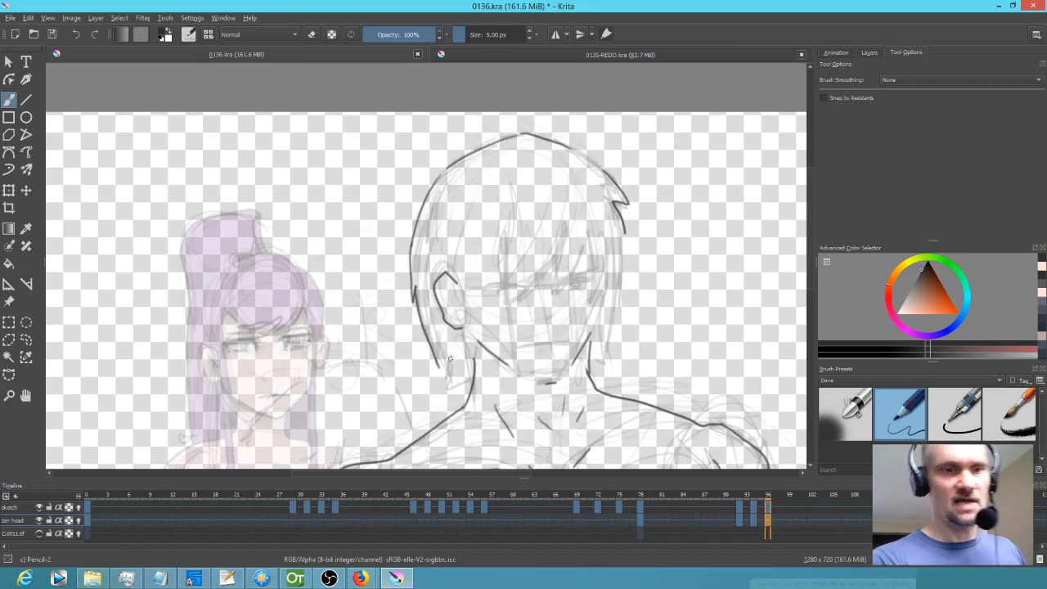
mouse_move(438, 365)
mouse_down()
mouse_move(438, 391)
mouse_move(450, 386)
mouse_move(442, 406)
mouse_move(475, 393)
mouse_up()
Draw the large central fringe strand on frame 96, using the fringe on frame 94 as reference.
key(Left)
key(Left)
key(Right)
key(Right)
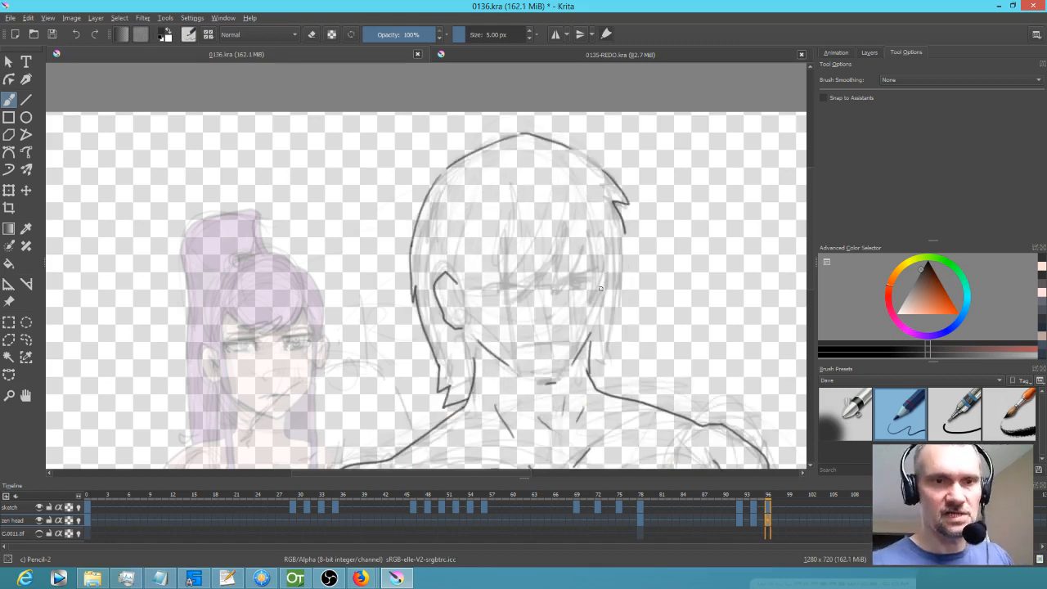
key(Left)
key(Left)
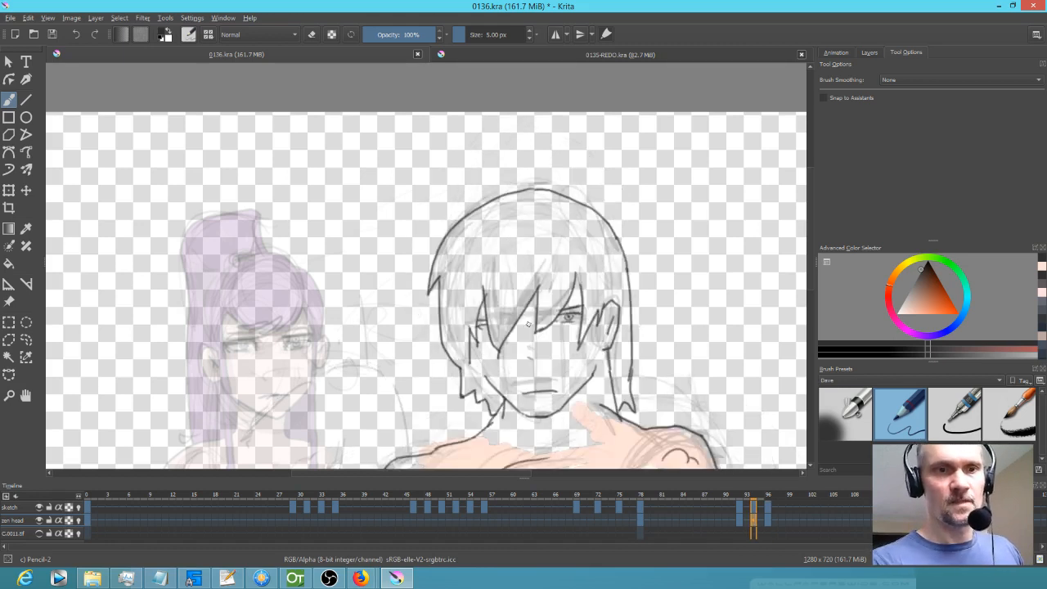
key(Right)
key(Right)
key(Left)
key(Left)
key(Right)
key(Right)
drag(502, 246, 507, 301)
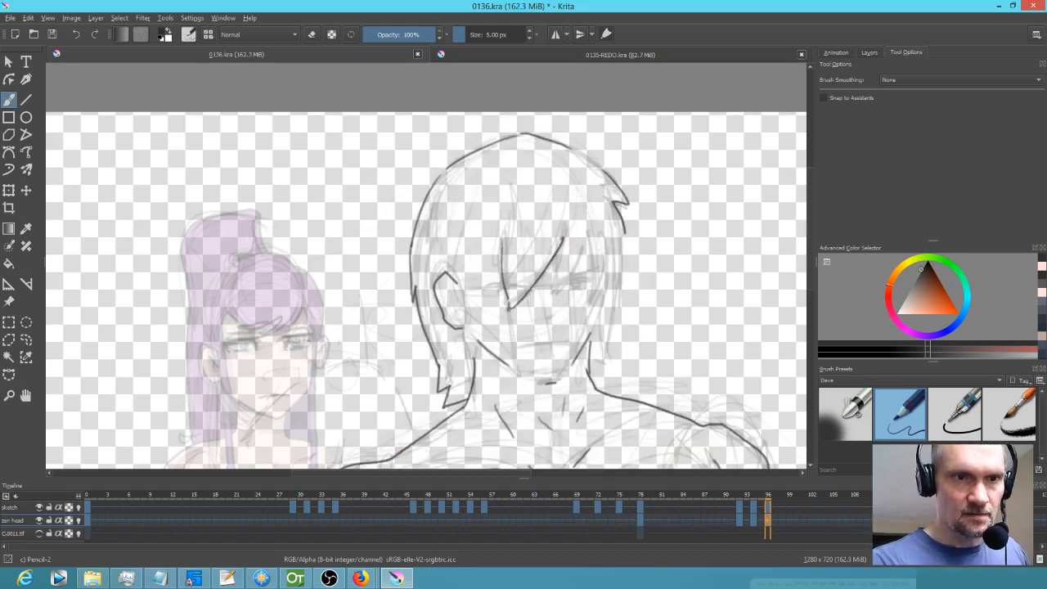
Draw a second pointed fringe strand beside the central one, above the right eye.
key(Left)
key(Left)
key(Right)
key(Right)
mouse_move(562, 239)
mouse_down()
mouse_move(555, 293)
mouse_move(591, 245)
mouse_up()
Draw the jagged fringe strands between the central fringe and the left ear on frame 96.
key(Left)
key(Left)
key(Right)
key(Right)
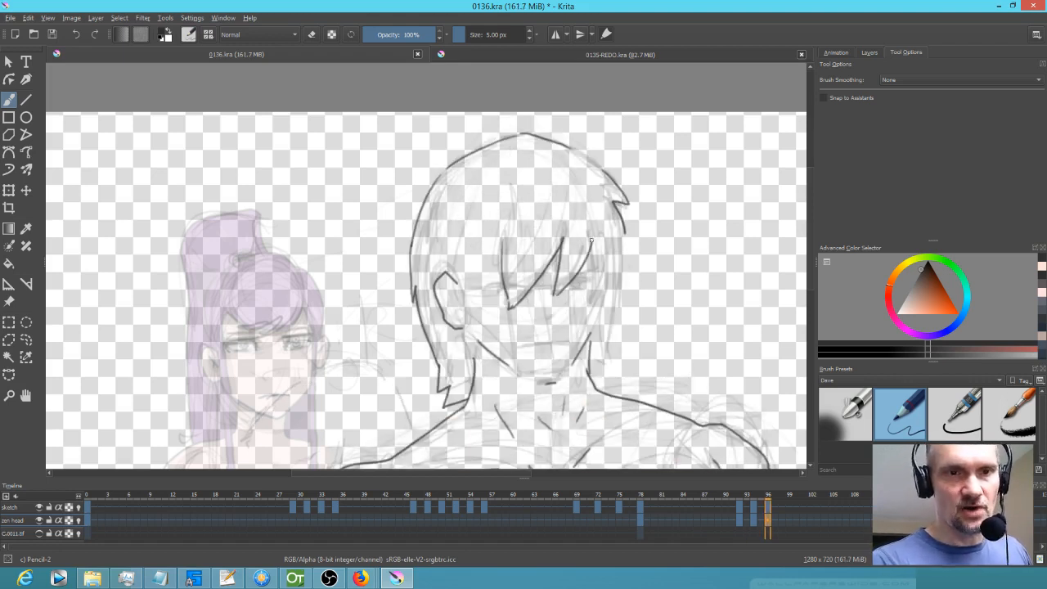
key(Left)
key(Left)
key(Right)
key(Right)
mouse_move(501, 250)
mouse_down()
mouse_move(485, 314)
mouse_move(479, 257)
mouse_move(467, 298)
mouse_up()
Draw a short line inside the left ear on frame 96, undoing the first attempt and comparing with frame 94.
key(Left)
key(Left)
key(Right)
key(Right)
mouse_move(456, 282)
mouse_down()
mouse_move(467, 297)
mouse_move(458, 303)
mouse_up()
key(ctrl+z)
key(Left)
key(Left)
key(Right)
key(Right)
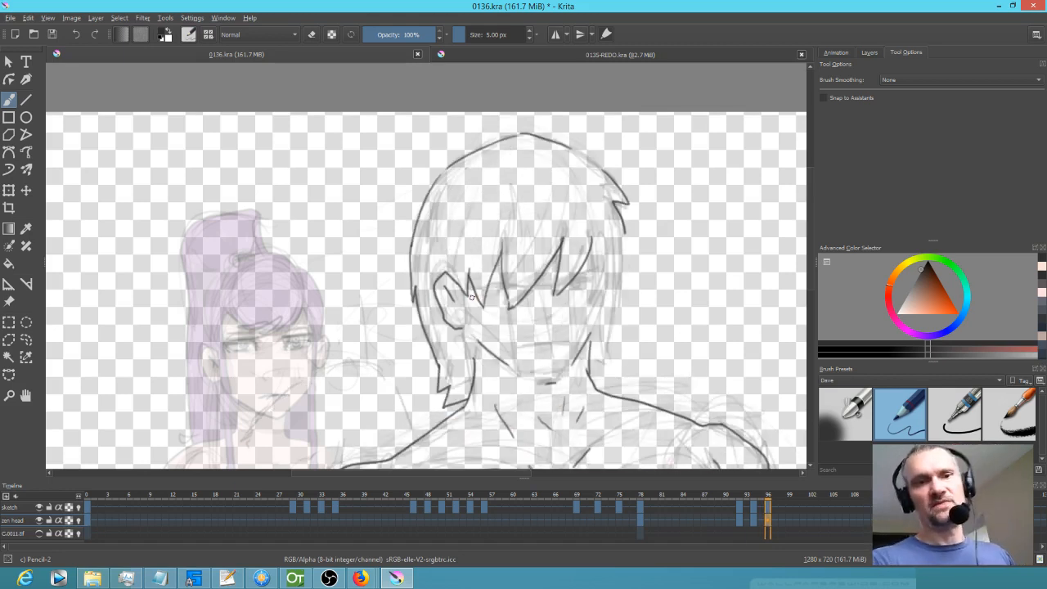
key(Left)
key(Left)
key(Right)
key(Right)
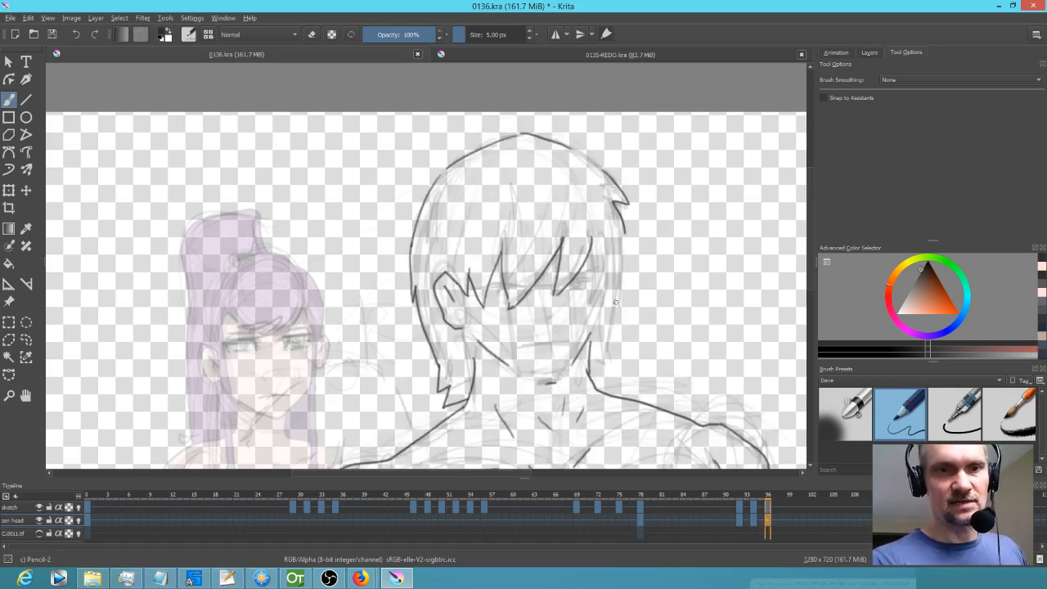
Draw the right side hair outline from below the tuft to jagged tips at the shoulder.
key(Left)
key(Left)
key(Right)
key(Right)
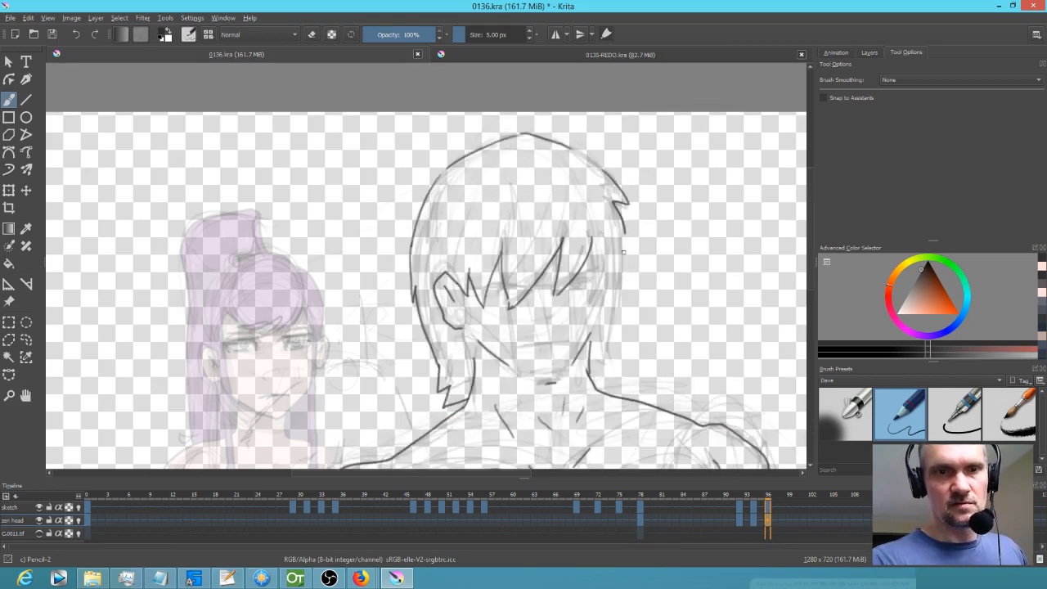
mouse_move(627, 231)
mouse_down()
mouse_move(613, 381)
mouse_move(603, 383)
mouse_up()
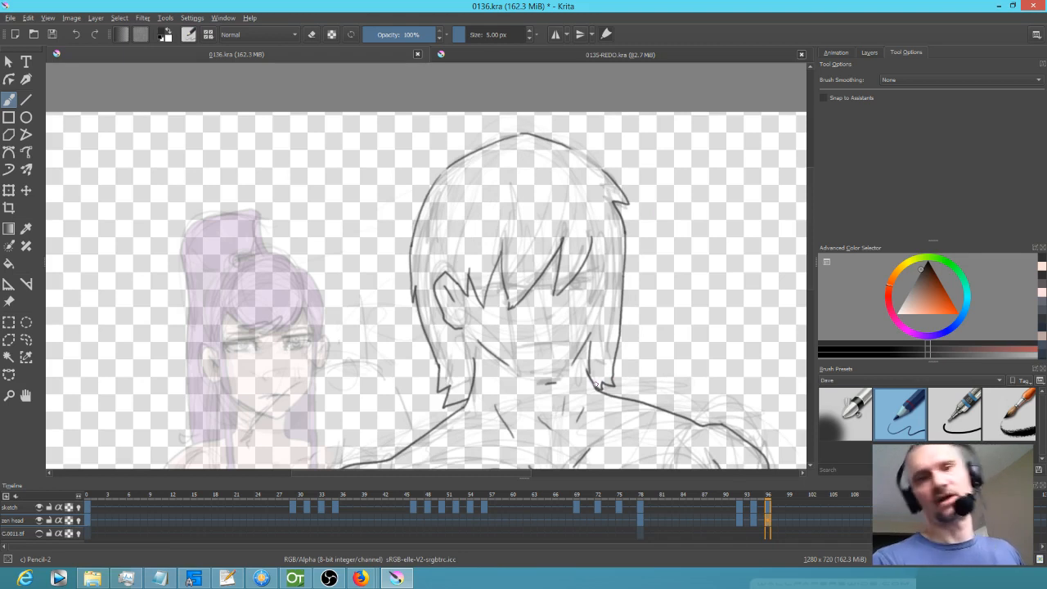
Add a short hair strand line inside the upper left part of the hair on frame 96.
key(Left)
key(Left)
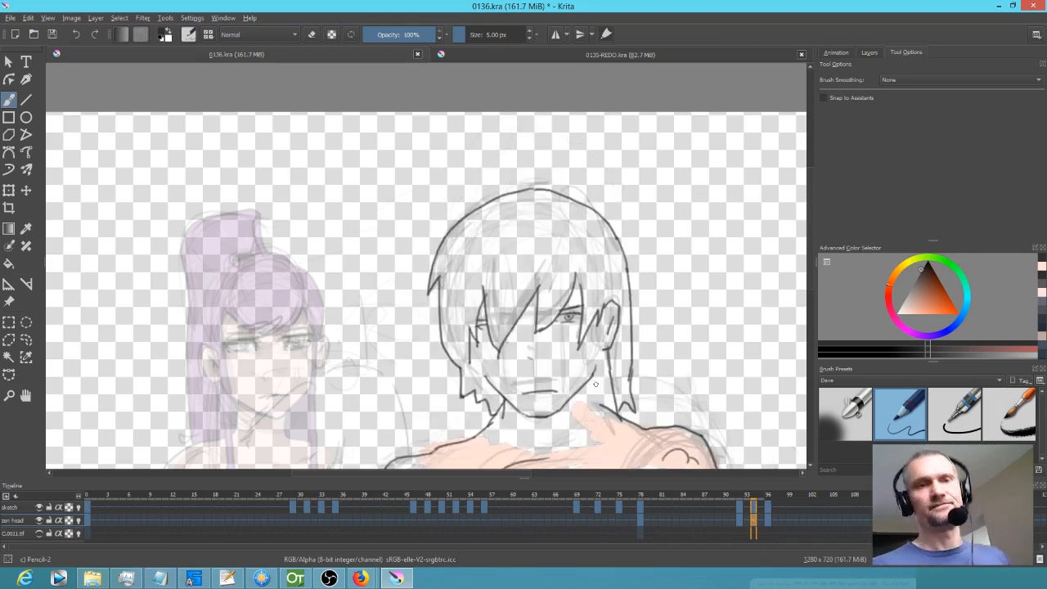
key(Right)
key(Right)
mouse_move(441, 196)
mouse_down()
mouse_move(436, 254)
mouse_move(447, 229)
mouse_up()
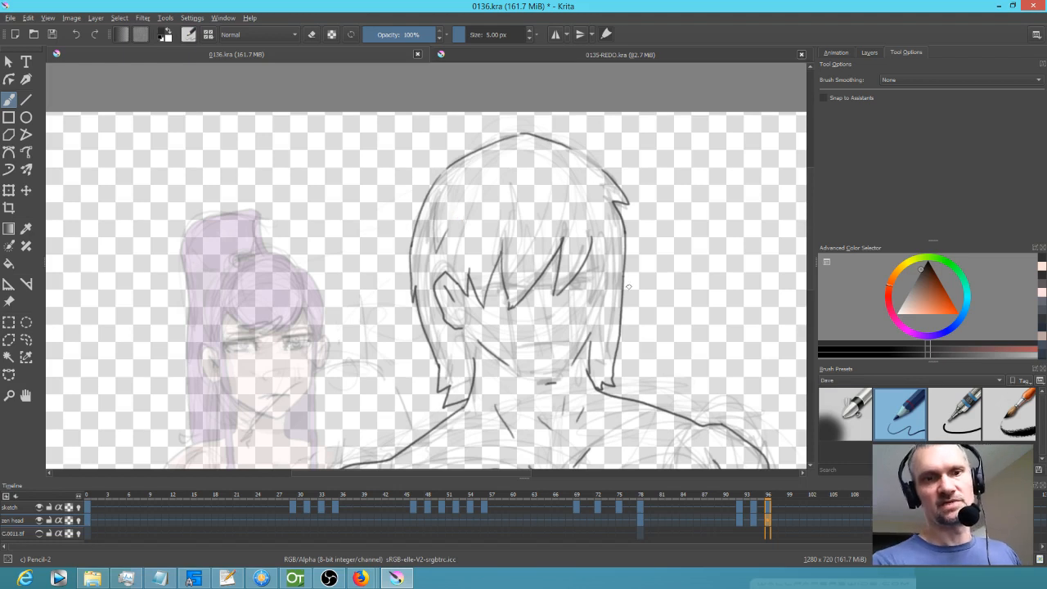
Draw a short hair strand line along the right side of the face on frame 96.
key(Left)
key(Left)
key(Right)
key(Right)
drag(603, 276, 604, 314)
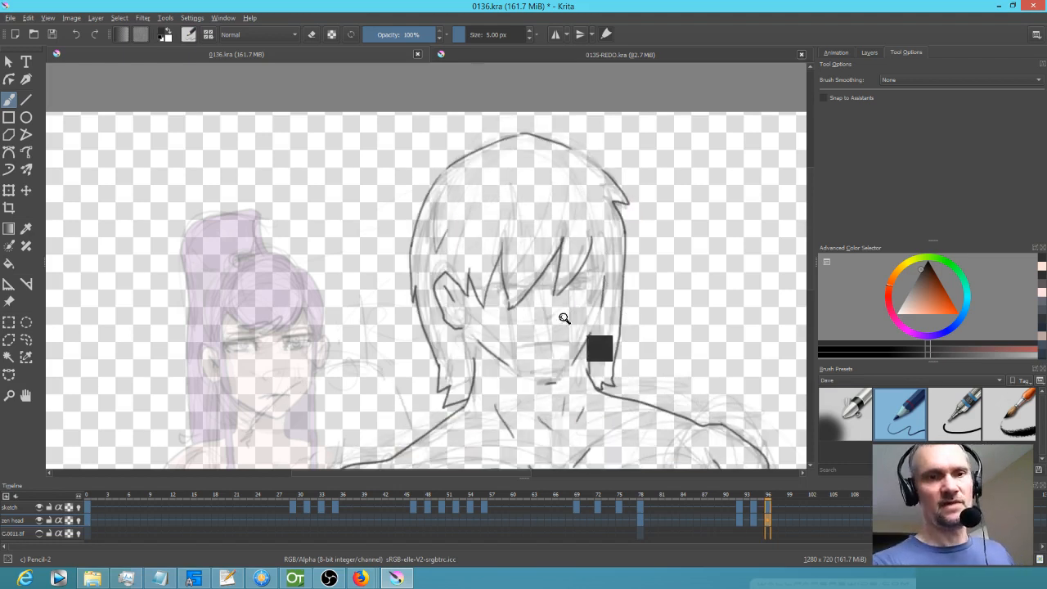
Draw the mouth line on frame 96, using the face on frame 94 as reference.
scroll(581, 323, up, 3)
key(Left)
key(Left)
key(Left)
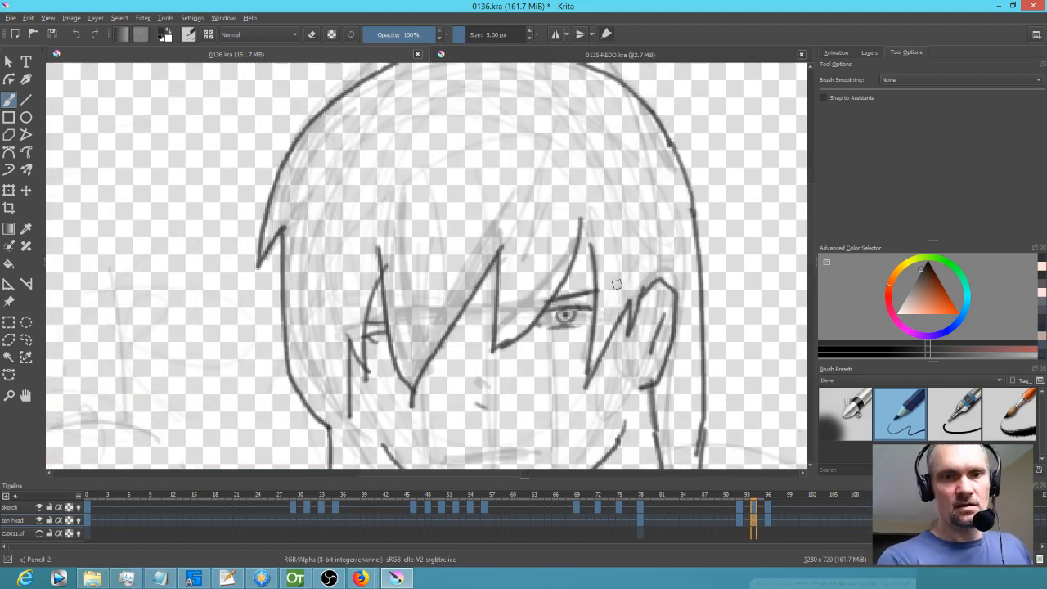
scroll(609, 286, down, 2)
drag(545, 320, 480, 331)
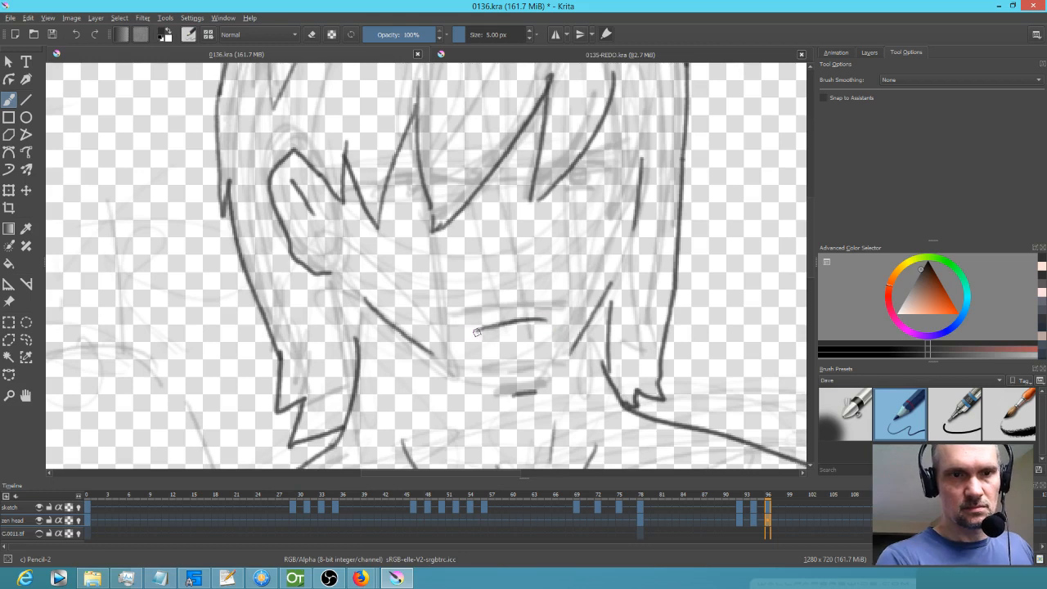
Draw the left eye's upper lid line between the fringe strands on frame 96.
drag(640, 252, 667, 302)
key(Left)
key(Left)
key(Right)
key(Right)
drag(446, 228, 420, 231)
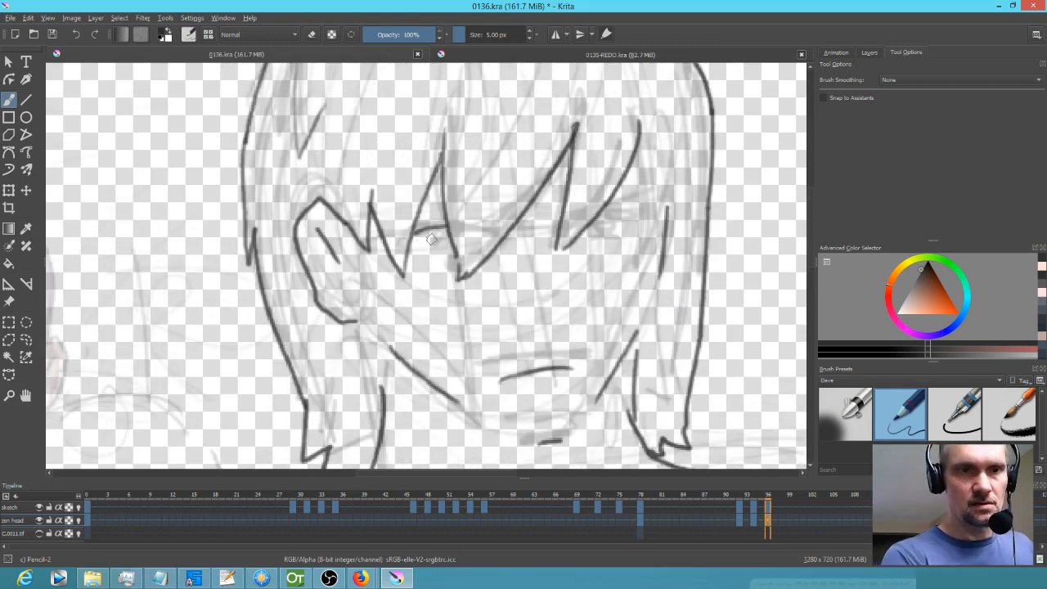
Draw the left eyebrow line above the eyelid between the fringe strands on frame 96, using frame 94 as reference.
key(Left)
key(Left)
key(Right)
key(Right)
drag(446, 215, 414, 214)
Draw the right eyebrow line at the fringe on frame 96, using frame 94 as reference.
key(Left)
key(Left)
key(Right)
key(Right)
mouse_move(606, 200)
mouse_down()
mouse_move(663, 194)
mouse_move(646, 194)
mouse_up()
key(Left)
key(Left)
key(Right)
key(Right)
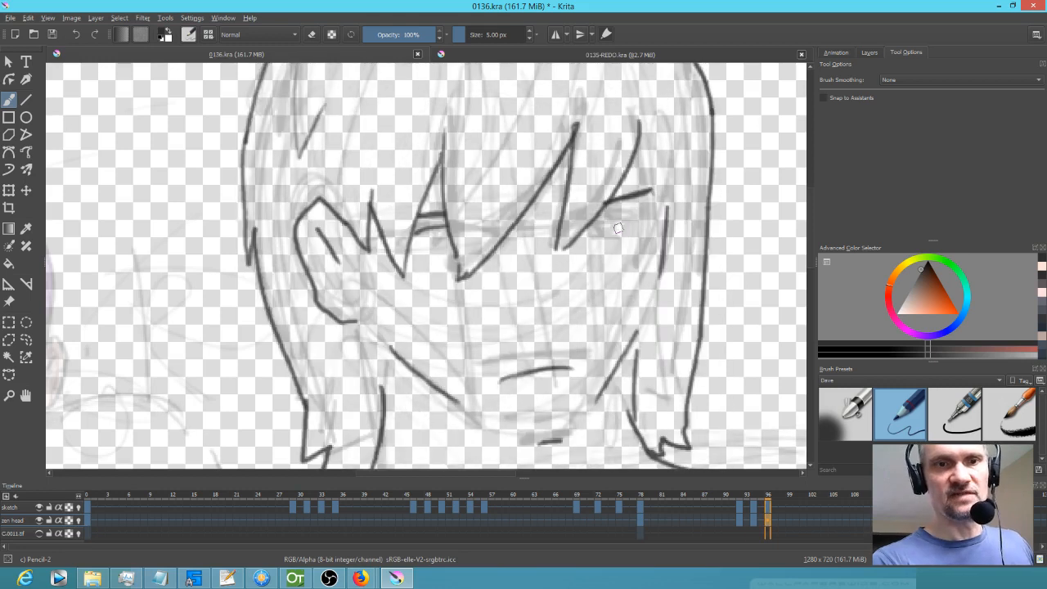
drag(589, 221, 646, 214)
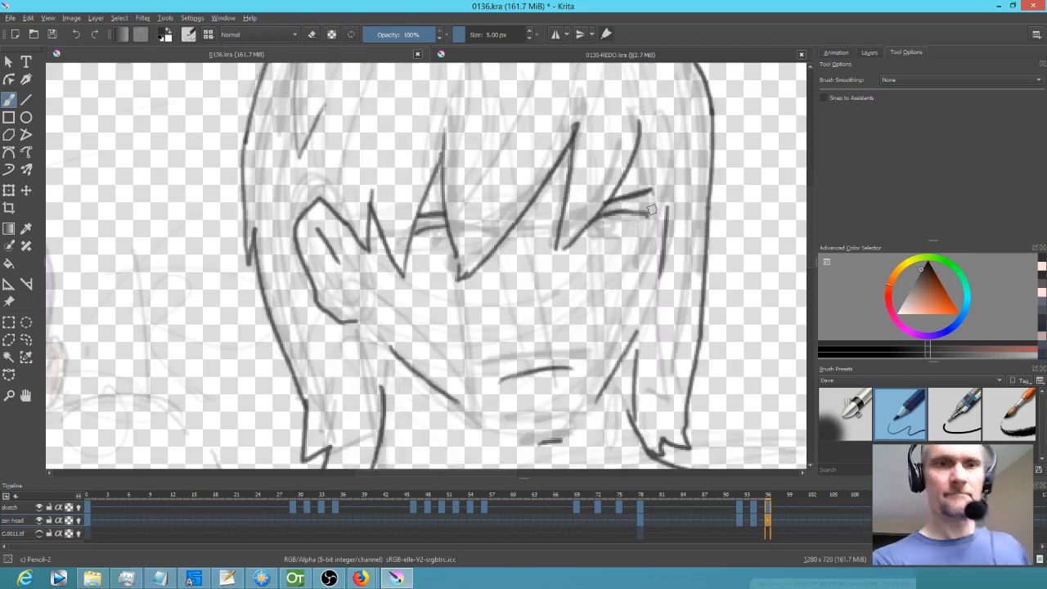
key(ctrl+z)
key(ctrl+z)
Draw the right eye's upper lid line just beneath the eyebrow on frame 96, using frame 94 as reference.
key(Left)
key(Left)
key(Right)
key(Right)
drag(600, 214, 643, 211)
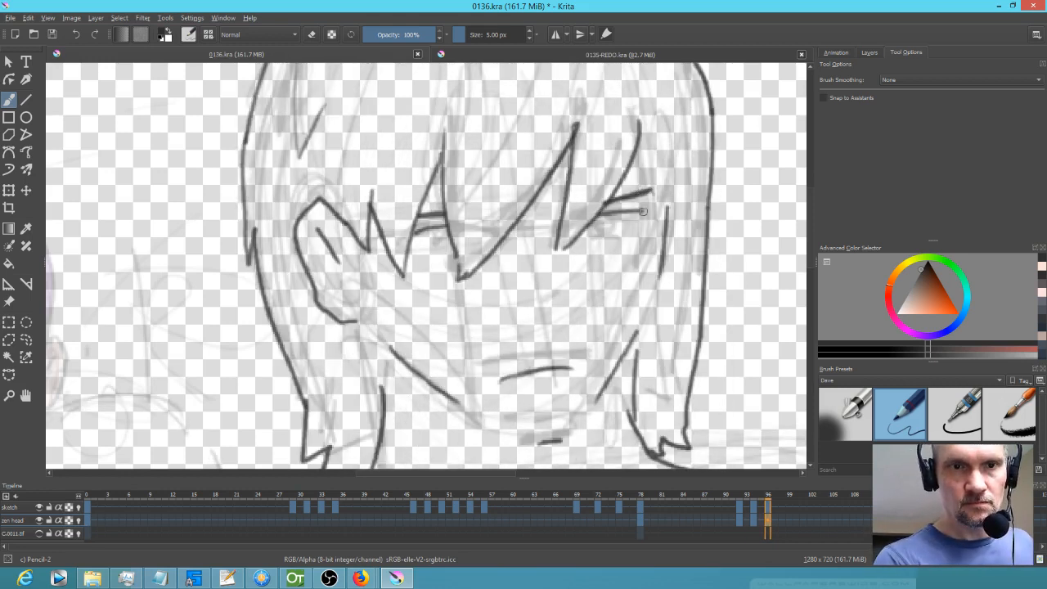
Draw the right eye's iris and lower lid line on frame 96, checking against the previous frame.
key(Left)
key(Right)
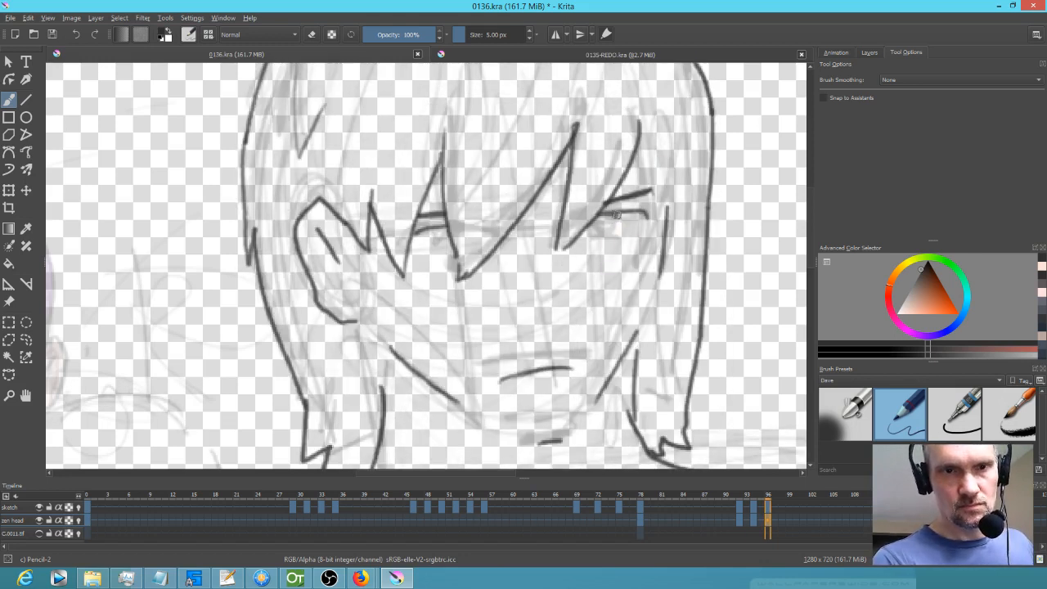
drag(604, 217, 617, 227)
key(Left)
key(Right)
drag(594, 233, 633, 229)
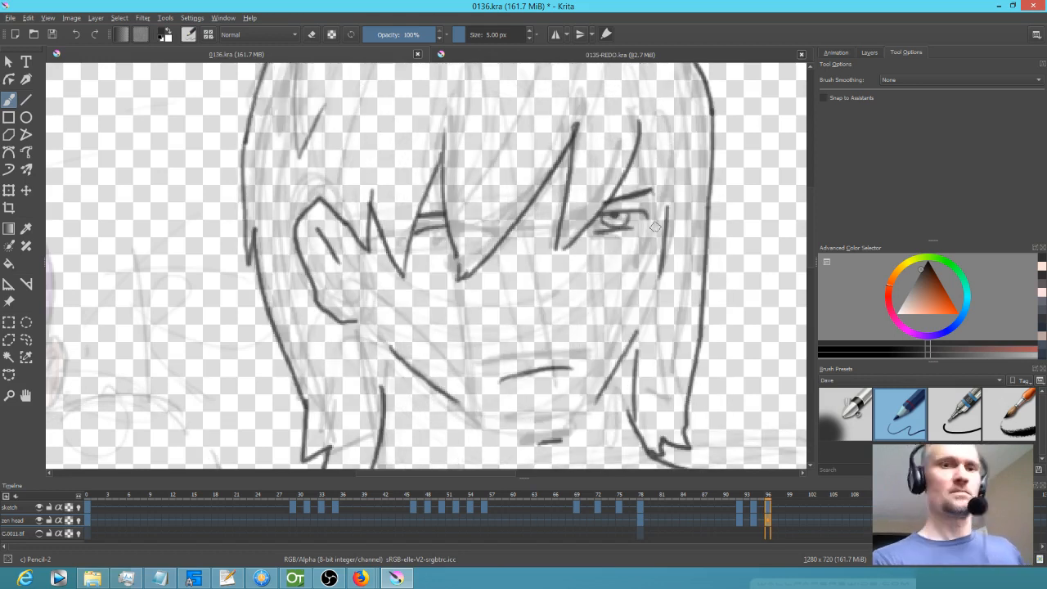
Draw the hair strand running down from the fringe past the right eye to the side of the face on frame 96.
key(Left)
key(Right)
mouse_move(639, 145)
mouse_down()
mouse_move(660, 229)
mouse_move(659, 211)
mouse_move(655, 280)
mouse_up()
drag(665, 234, 660, 279)
Join the right cheek, jaw and chin lines into a continuous face outline on frame 96.
key(Left)
key(Right)
drag(640, 327, 637, 351)
drag(655, 287, 639, 328)
mouse_move(467, 412)
mouse_down()
mouse_move(543, 444)
mouse_move(574, 435)
mouse_move(558, 438)
mouse_move(642, 368)
mouse_up()
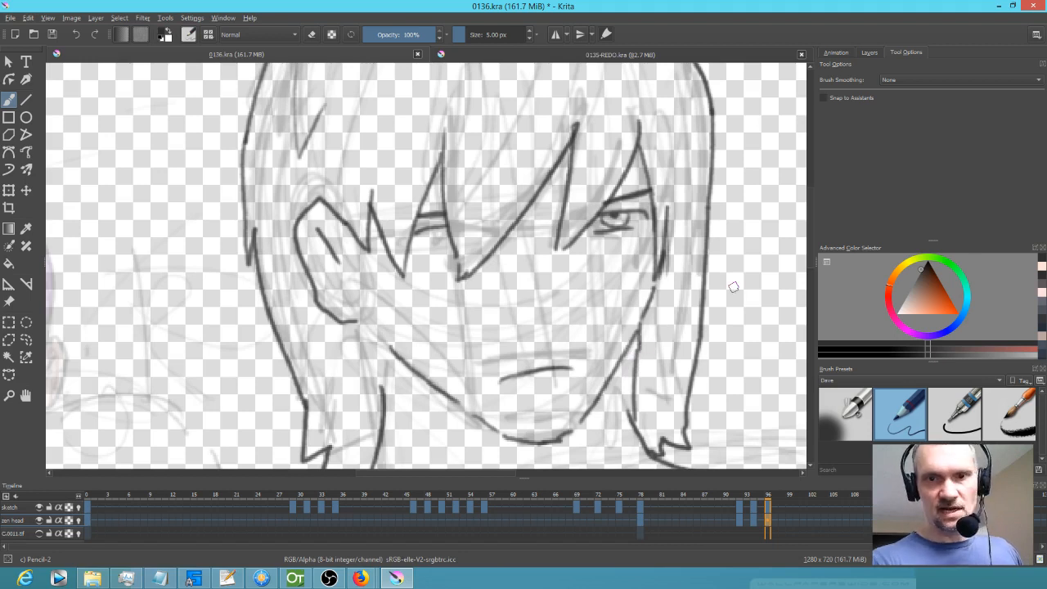
Erase the inner hair line beside the right jaw and redraw it closer to the jaw, down to the hair tips.
key(e)
mouse_move(648, 344)
mouse_down()
mouse_move(645, 328)
mouse_move(634, 415)
mouse_up()
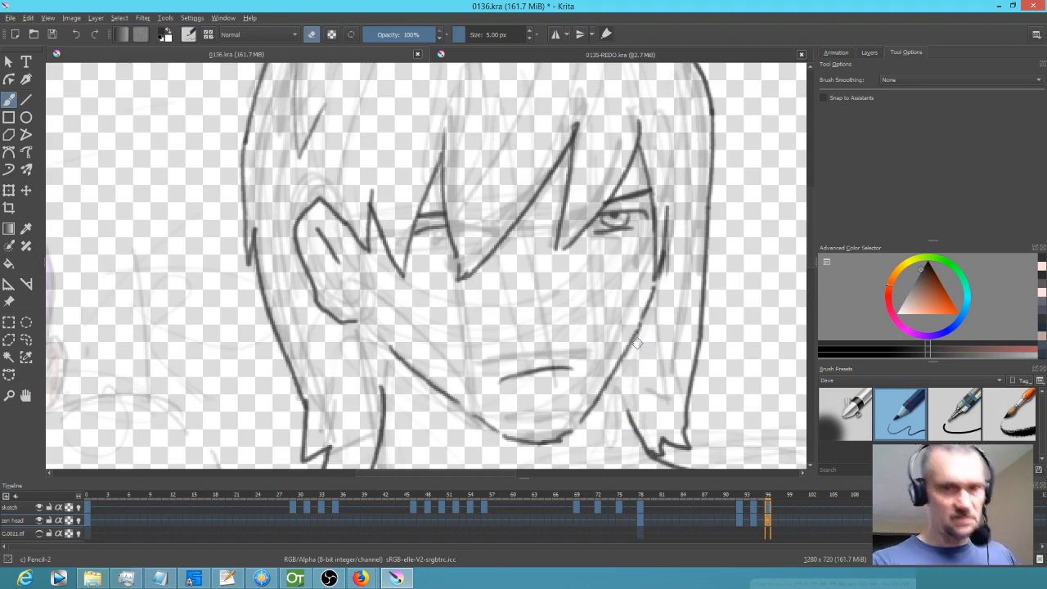
key(e)
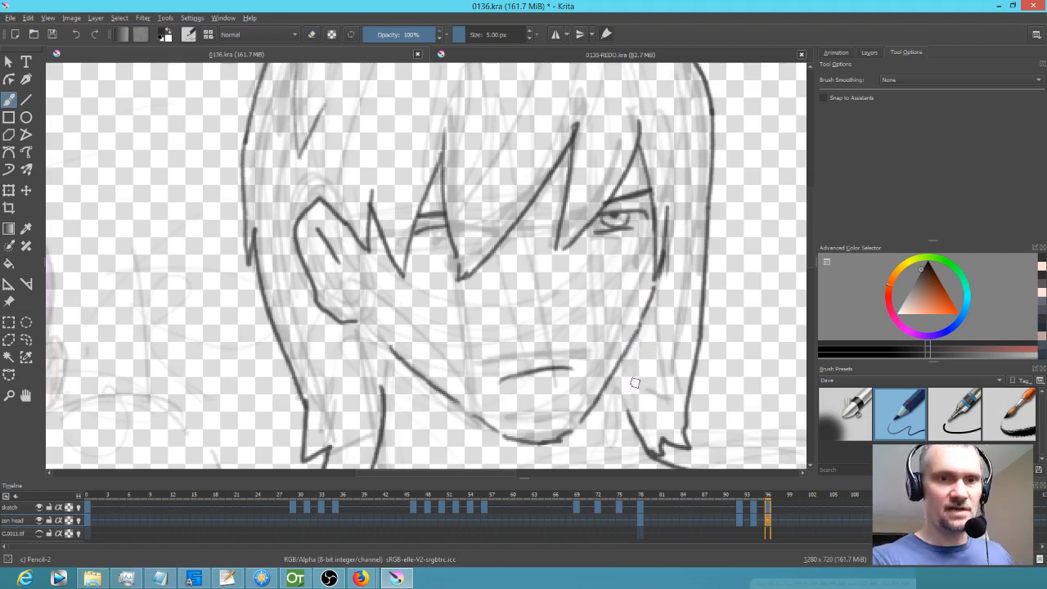
drag(624, 365, 626, 417)
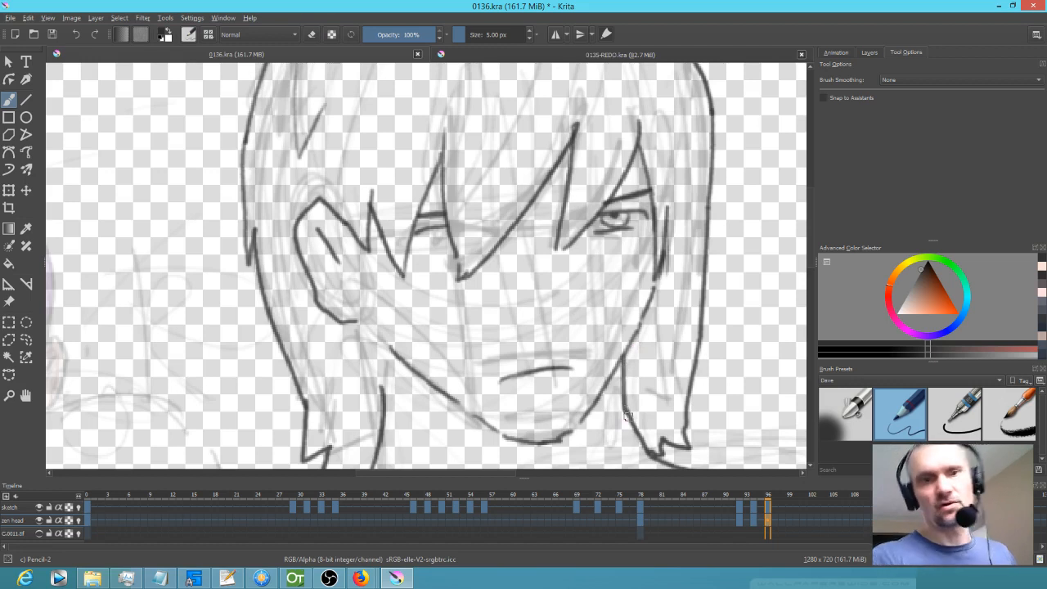
Fit the whole drawing in view and save the file 0136.kra.
scroll(656, 326, down, 3)
drag(690, 321, 604, 283)
scroll(631, 293, down, 3)
drag(667, 341, 624, 310)
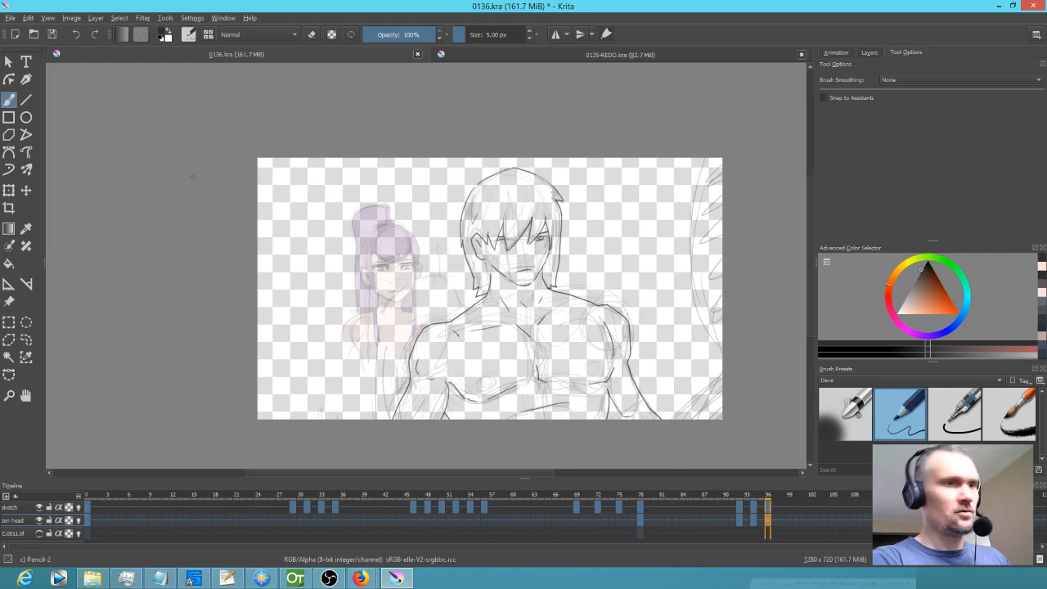
click(51, 34)
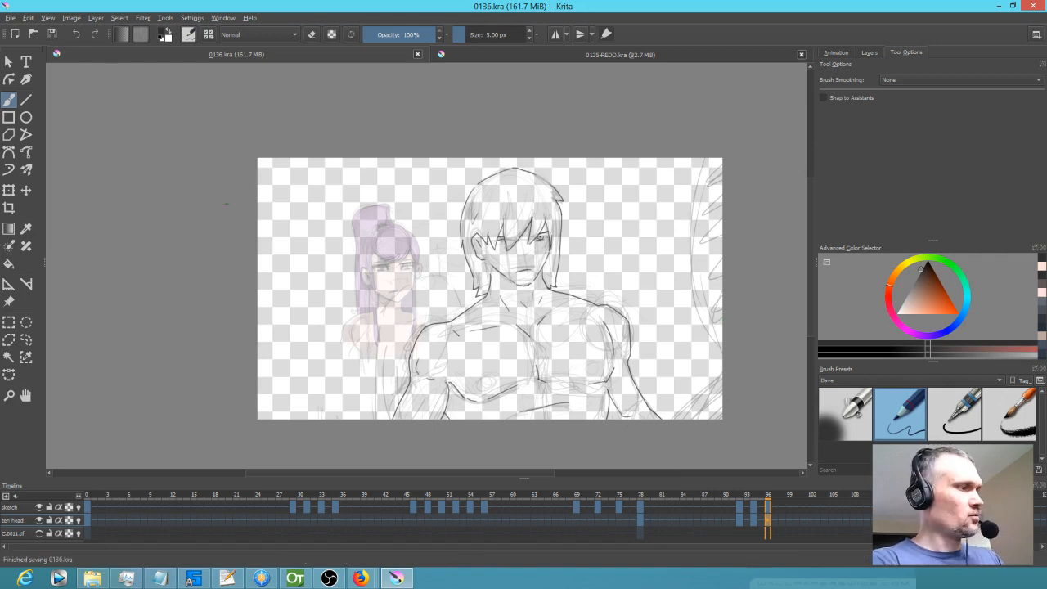
Play back the animation to check the head motion, first without and again with the blanket layer shown.
key(space)
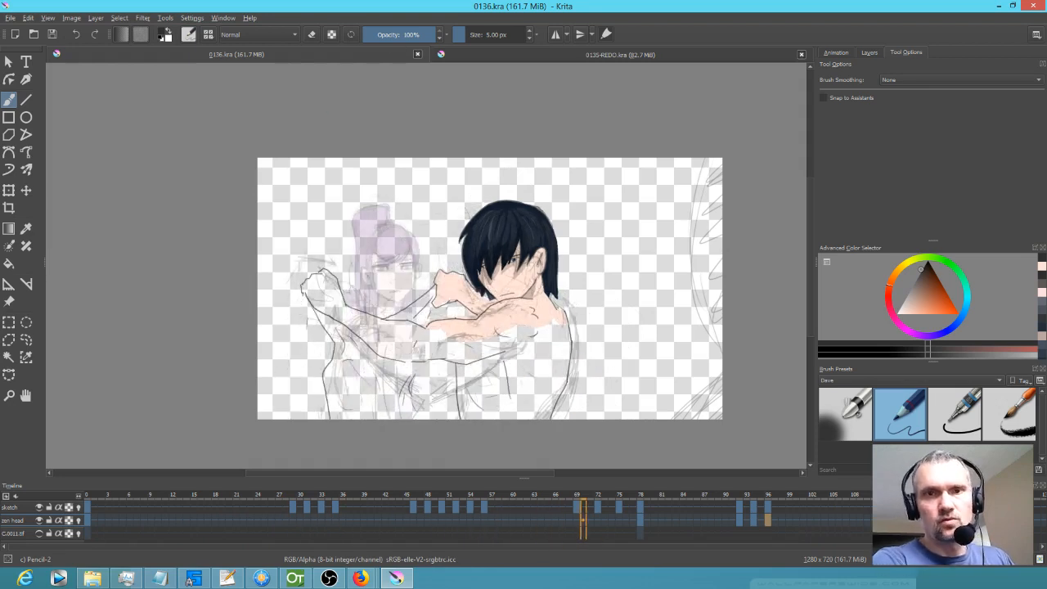
click(867, 52)
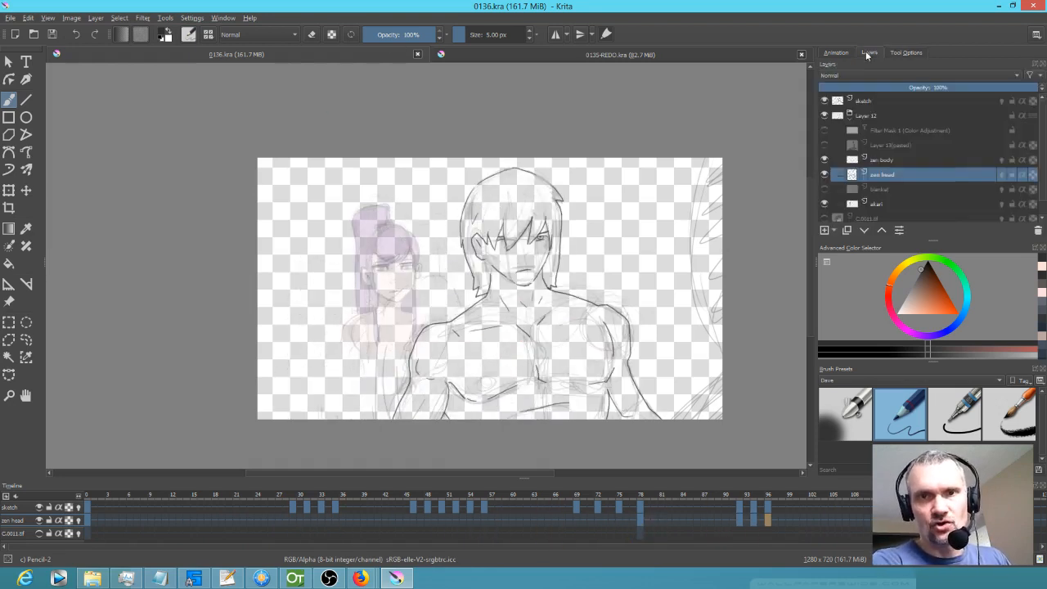
click(826, 190)
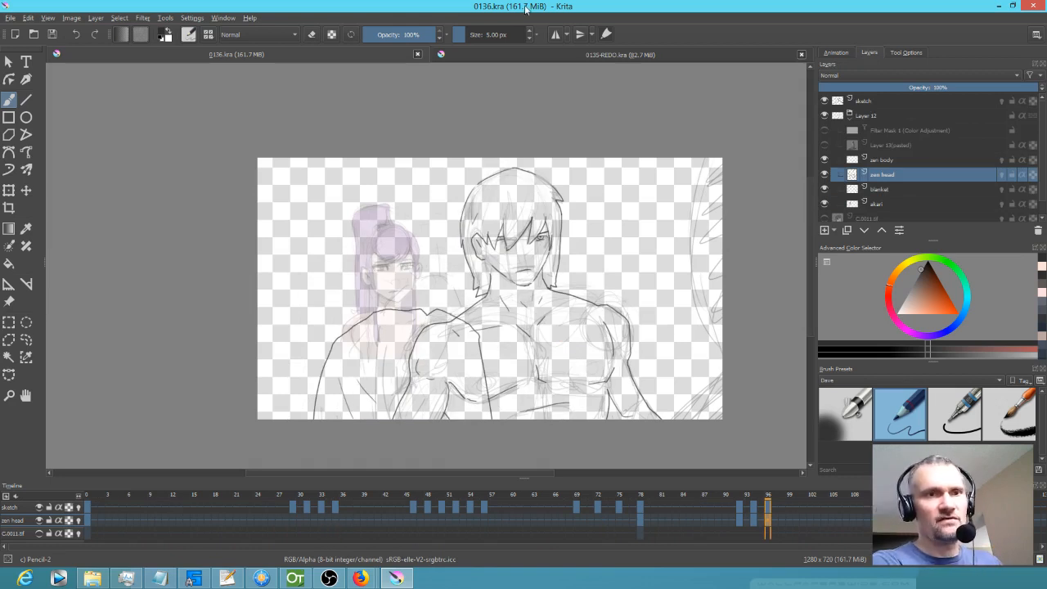
key(space)
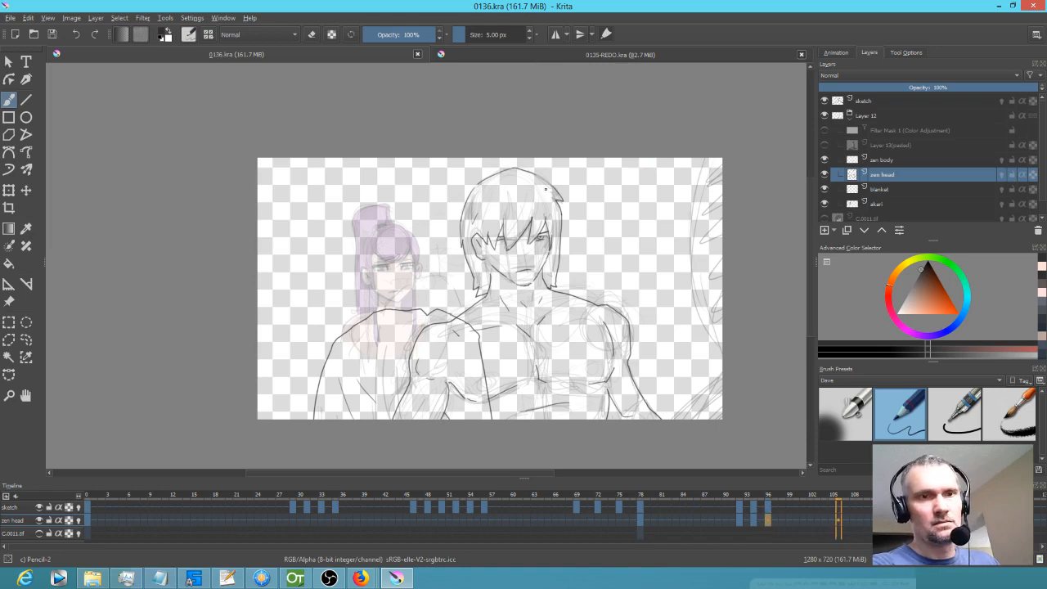
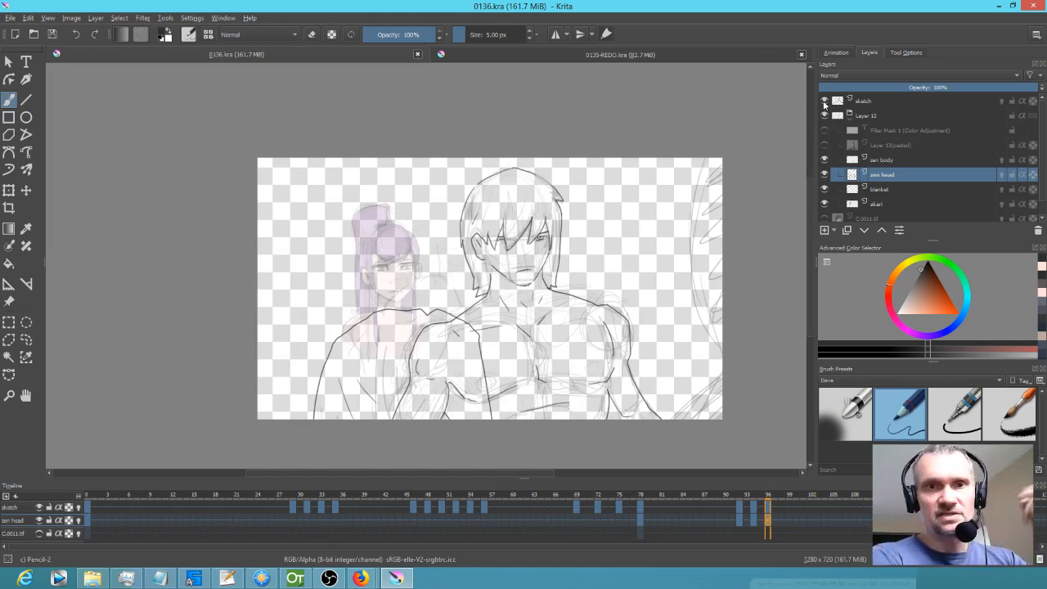
Hide the sketch, blanket and akari layers so only the zen body and zen head layers remain shown.
click(824, 102)
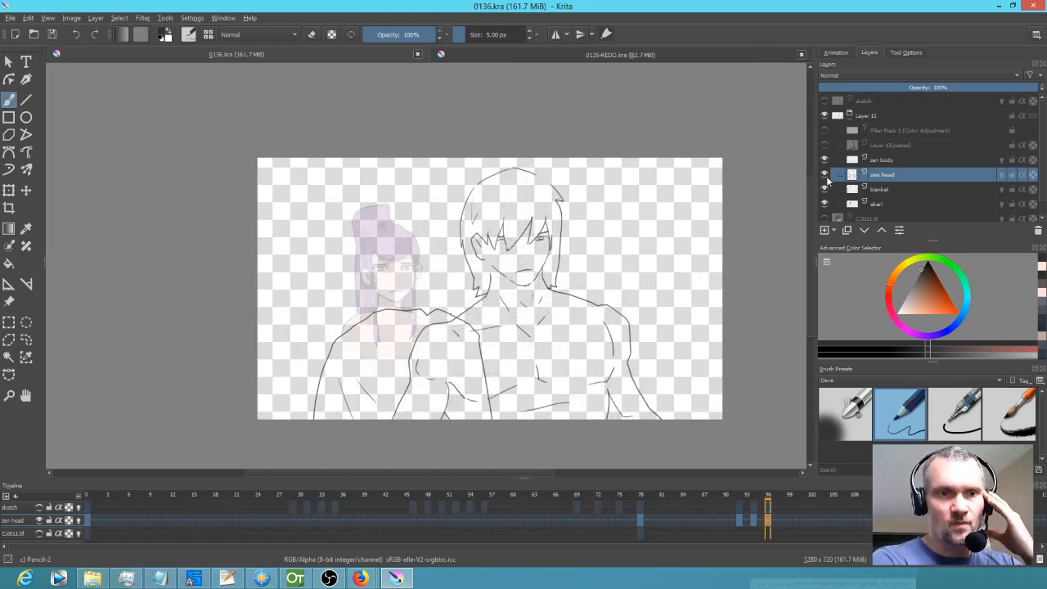
click(824, 189)
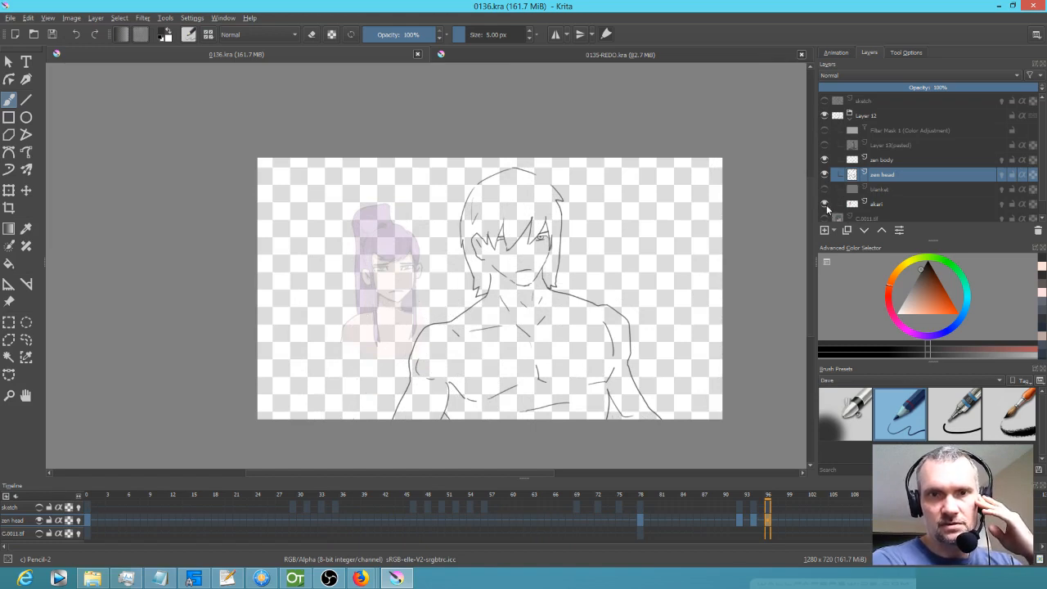
click(825, 204)
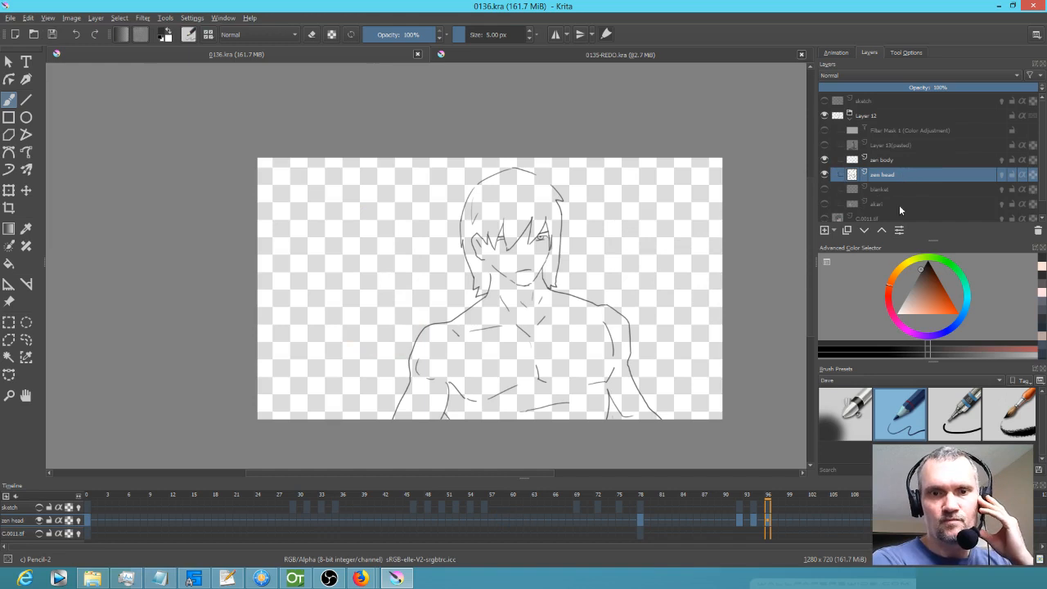
Examine the painted zen head keyframes on frames 78 and 92 up close, and go to frame 94.
click(642, 522)
scroll(521, 323, up, 5)
scroll(520, 335, down, 2)
drag(587, 314, 568, 344)
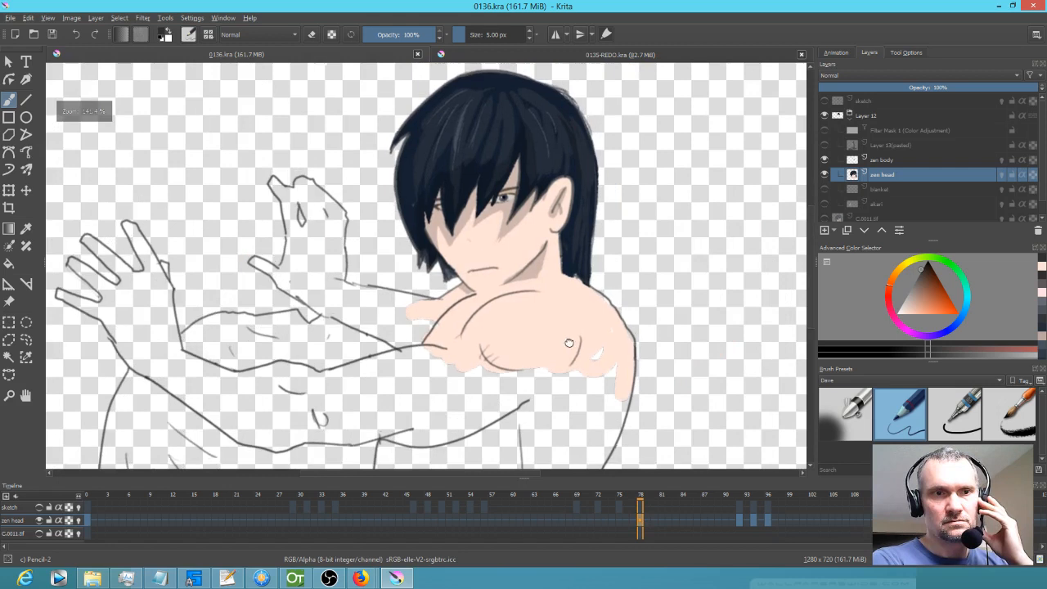
click(740, 520)
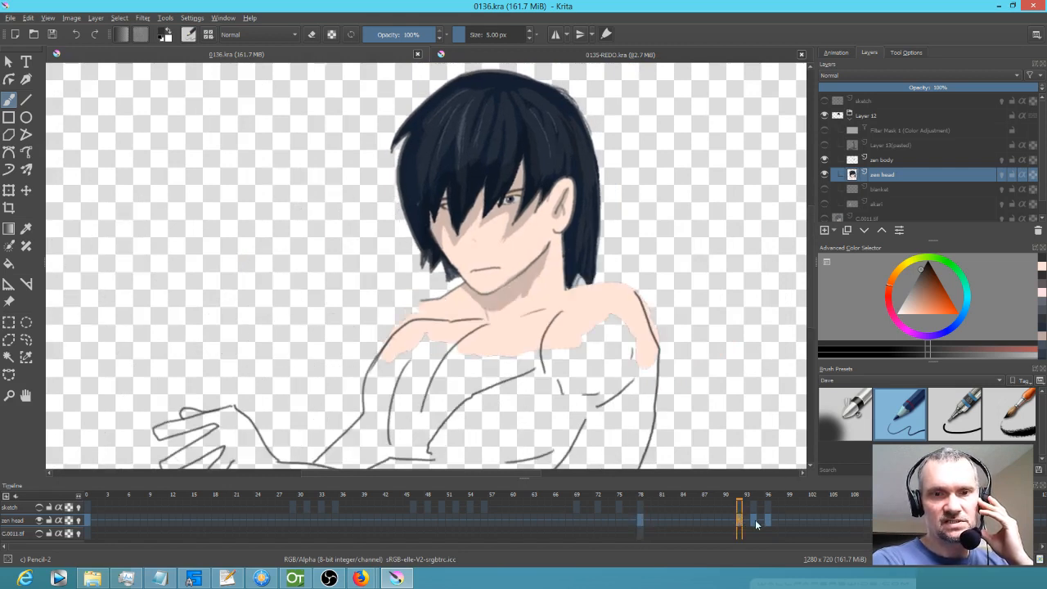
click(756, 524)
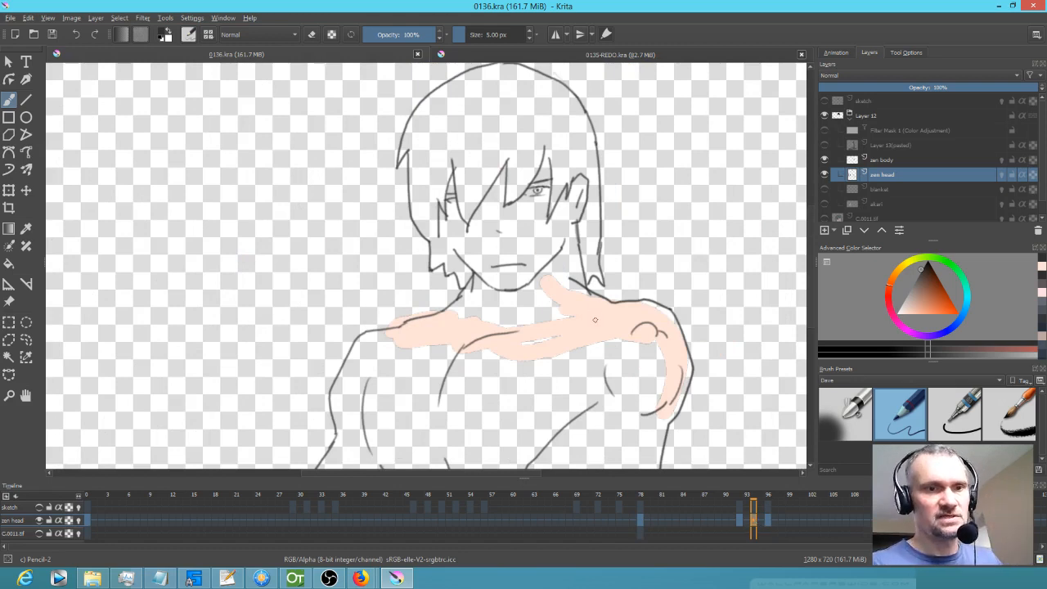
Sample the shoulder's skin tone and set up the Ink-7 Brush Rough with the Behind blending mode.
ctrl+click(595, 320)
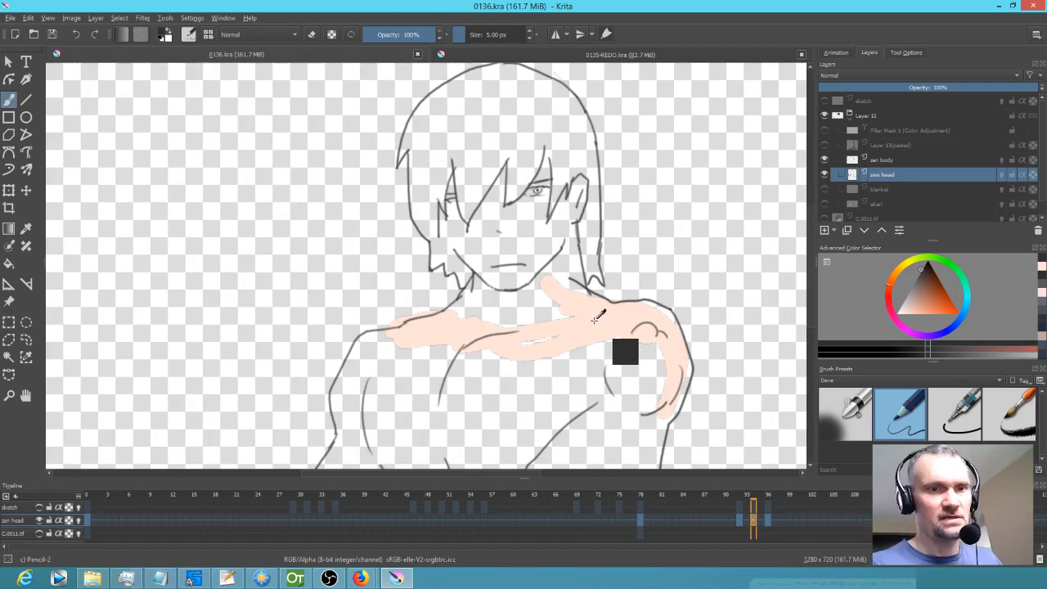
click(1011, 414)
click(251, 36)
click(252, 44)
mouse_move(547, 161)
mouse_down()
mouse_move(528, 203)
mouse_move(534, 217)
mouse_move(543, 210)
mouse_move(517, 210)
mouse_up()
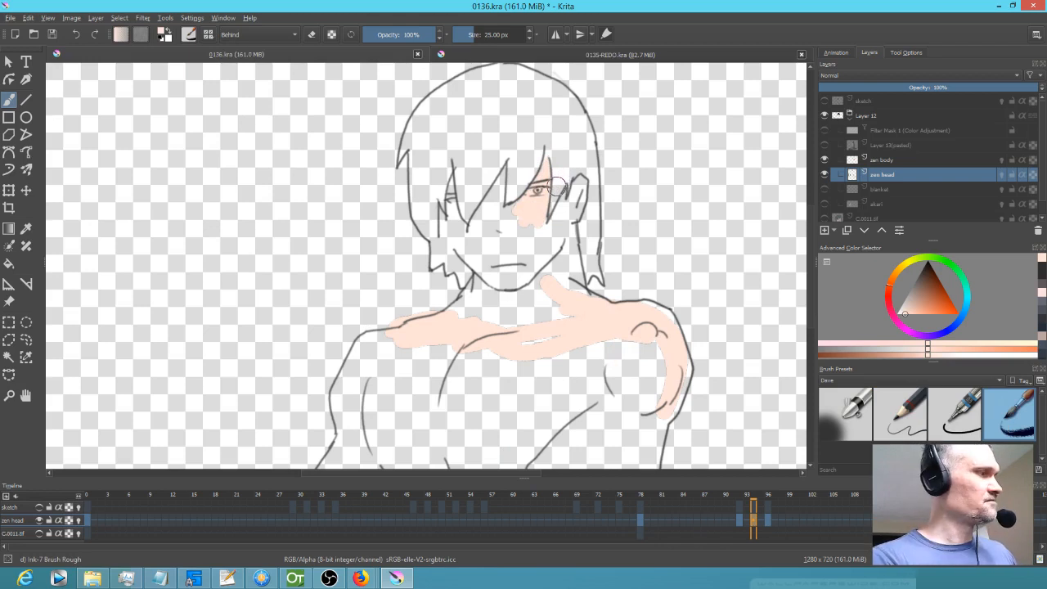
key(ctrl+z)
key(ctrl+z)
key(ctrl+z)
key(ctrl+z)
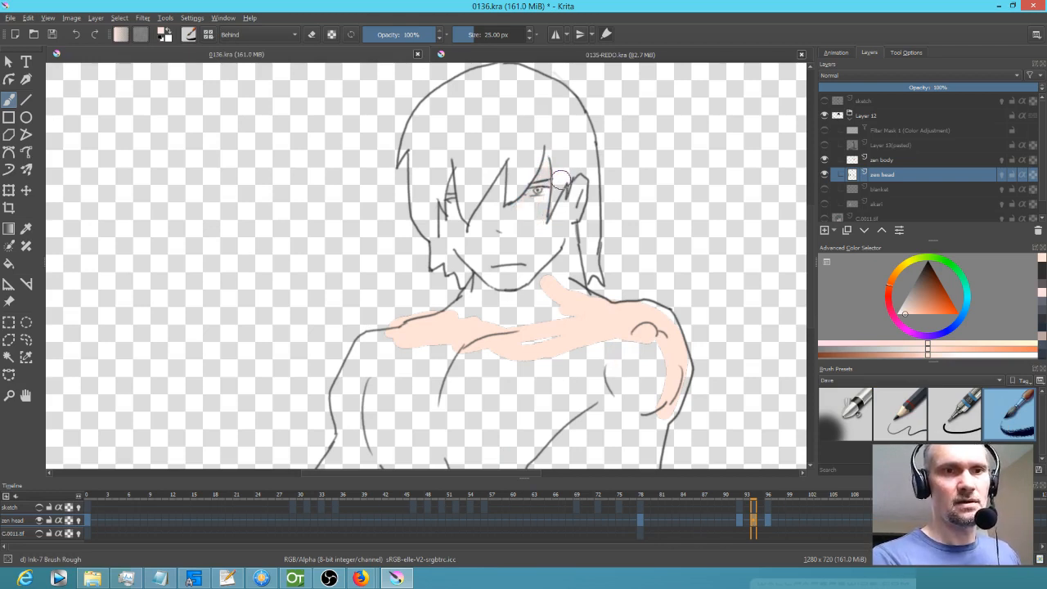
Paint skin tone above and below both eyes on frame 94, leaving the eyeballs unpainted.
scroll(471, 214, up, 1)
scroll(471, 214, up, 3)
drag(542, 212, 575, 211)
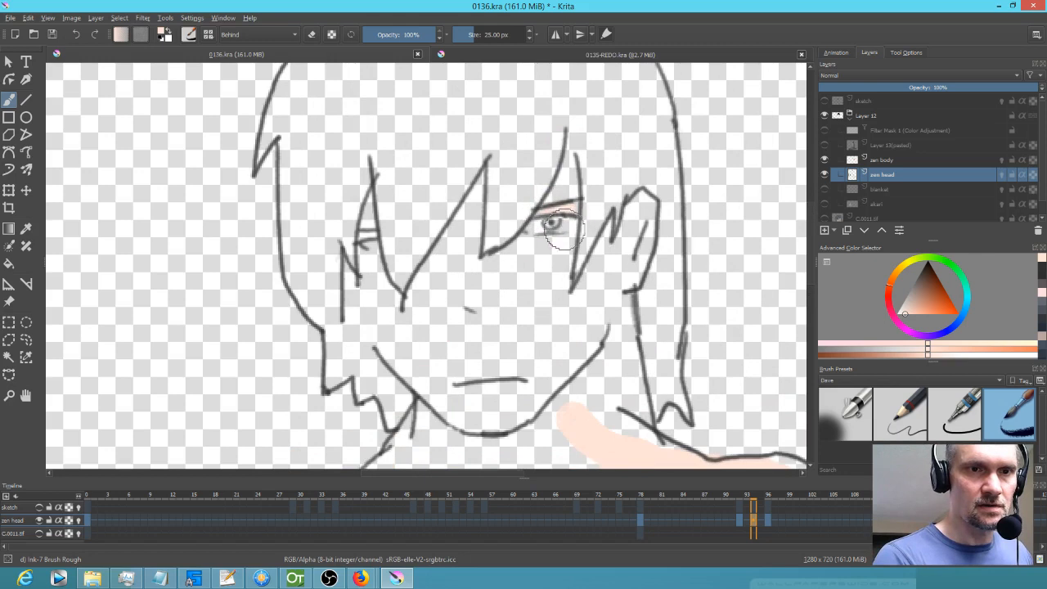
drag(528, 238, 555, 240)
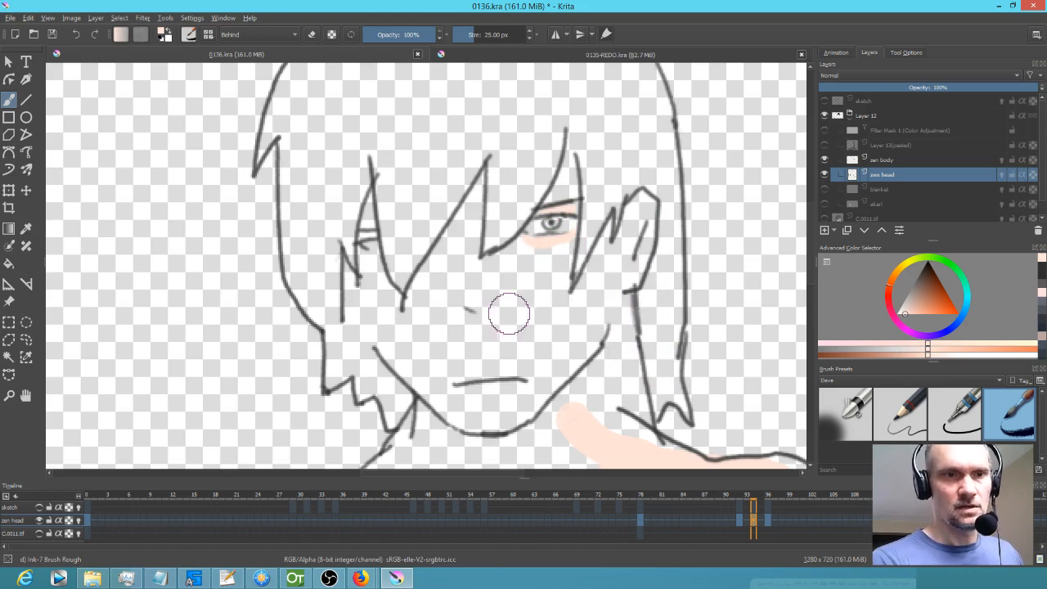
drag(364, 254, 378, 258)
drag(370, 197, 370, 222)
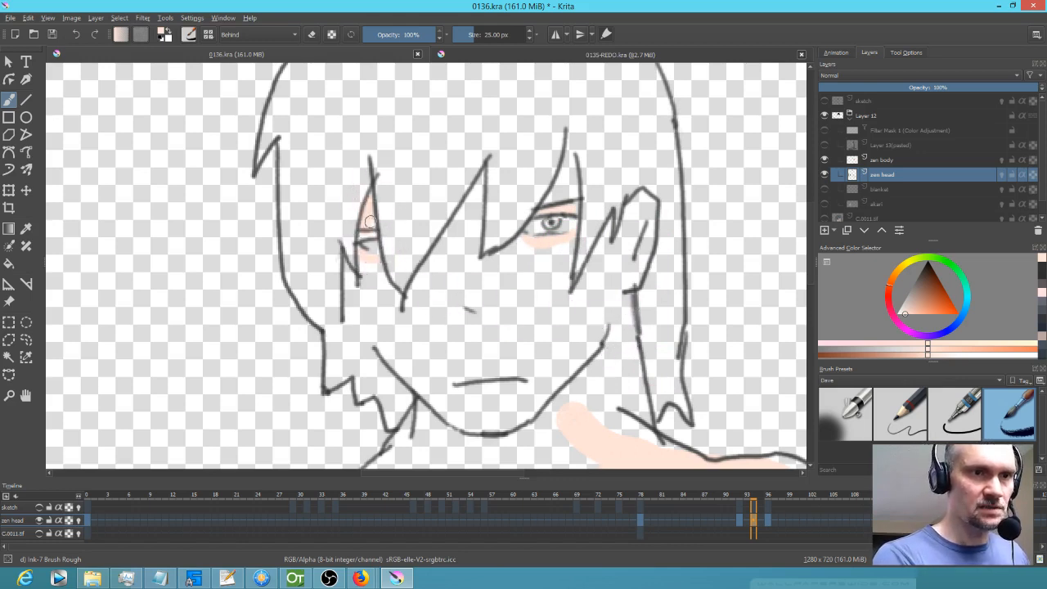
Close the gaps in the skin outline on frame 94 with skin-tone strokes beside the ear, left cheek and both neck sides.
drag(587, 289, 581, 275)
drag(348, 272, 369, 328)
drag(638, 385, 625, 188)
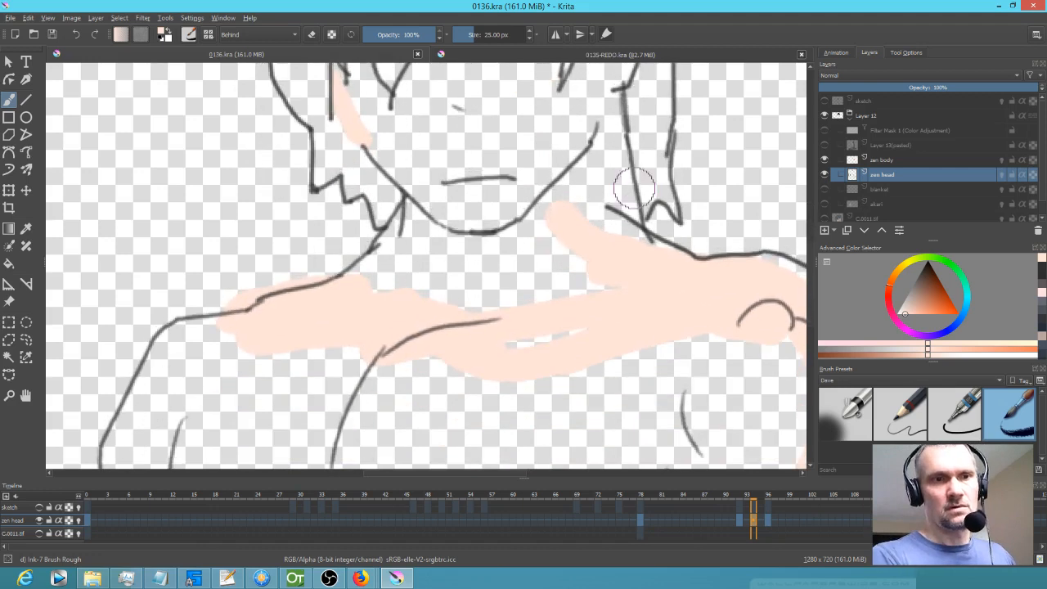
drag(522, 315, 476, 344)
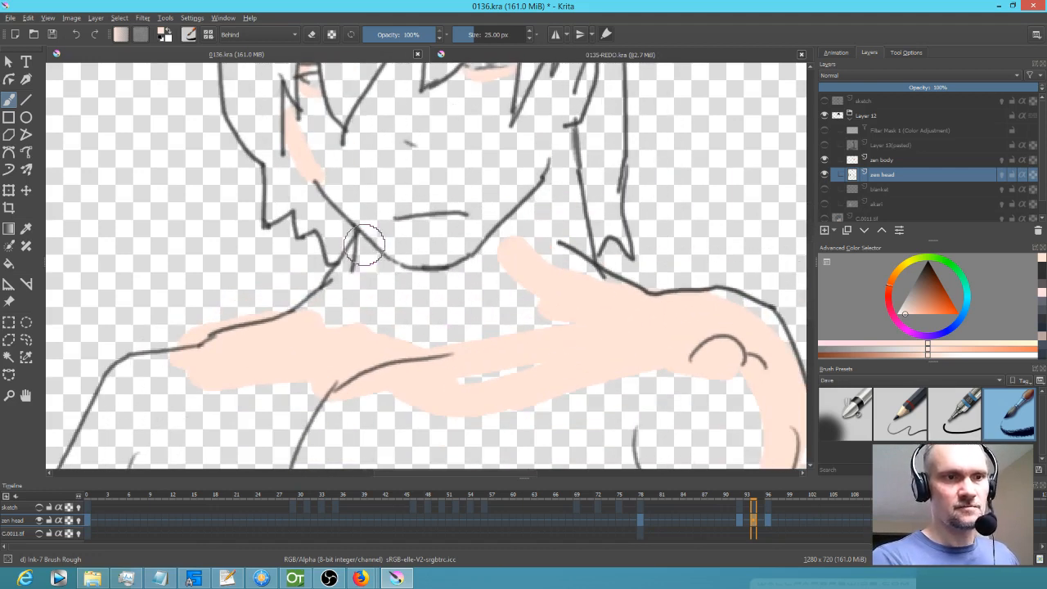
drag(358, 245, 282, 327)
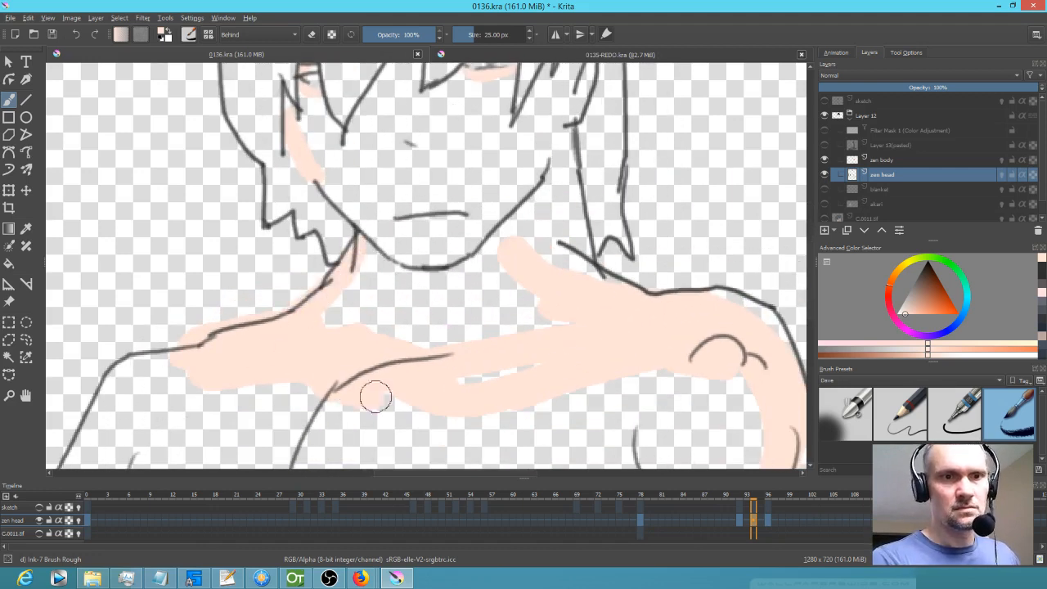
drag(563, 243, 554, 112)
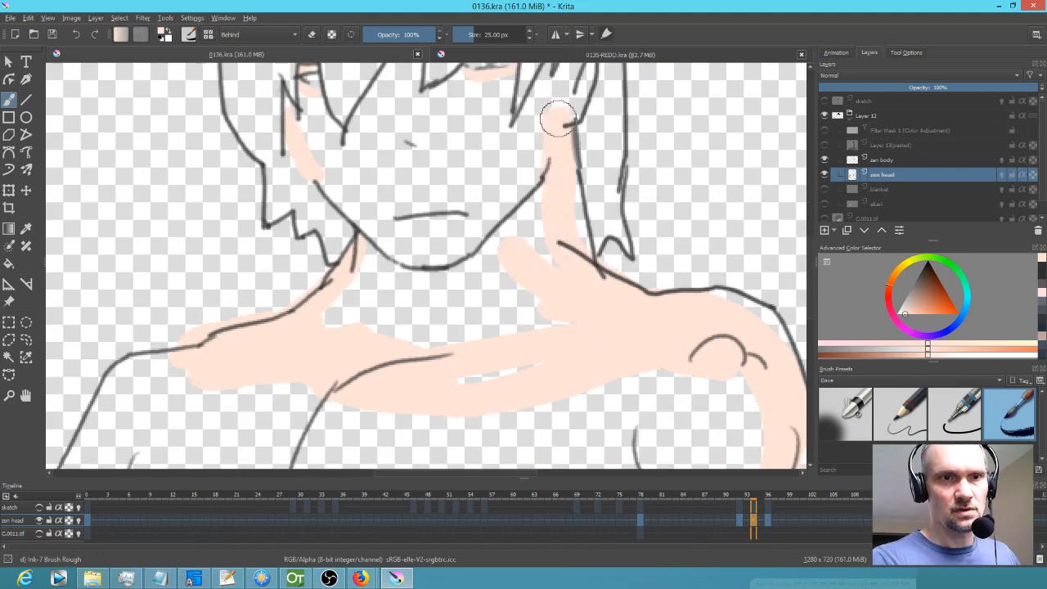
Fill the face, the neck and the gap beside the right hair strand with skin tone on frame 94.
key(f)
click(473, 165)
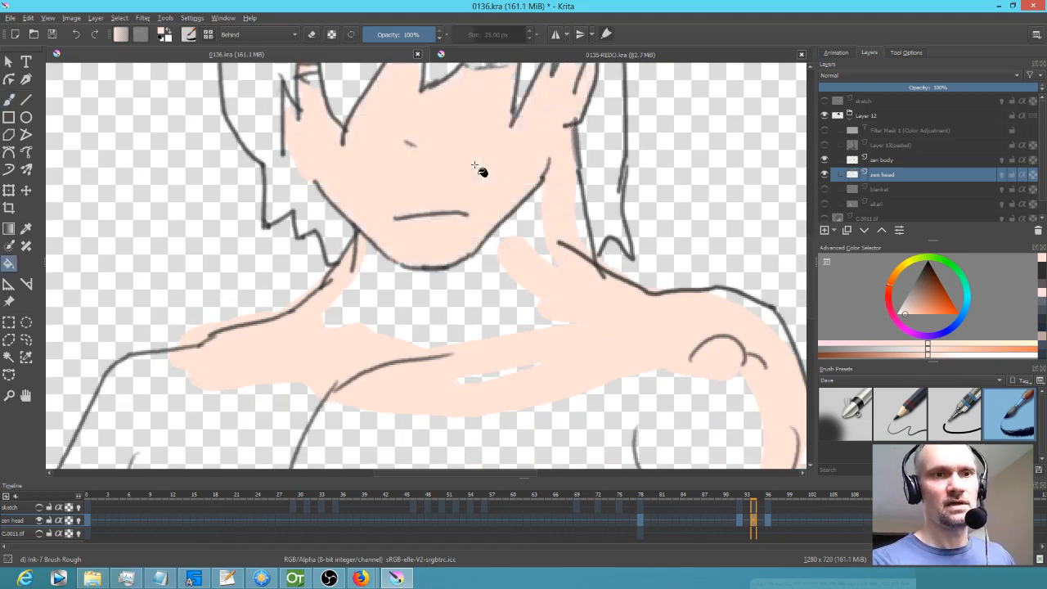
click(482, 301)
drag(526, 285, 521, 412)
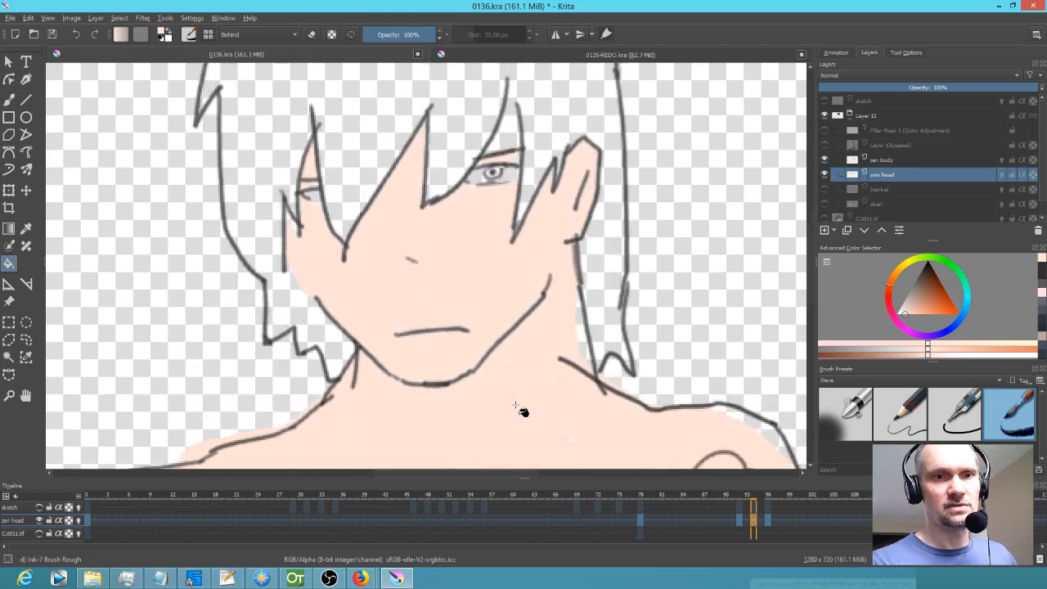
click(583, 342)
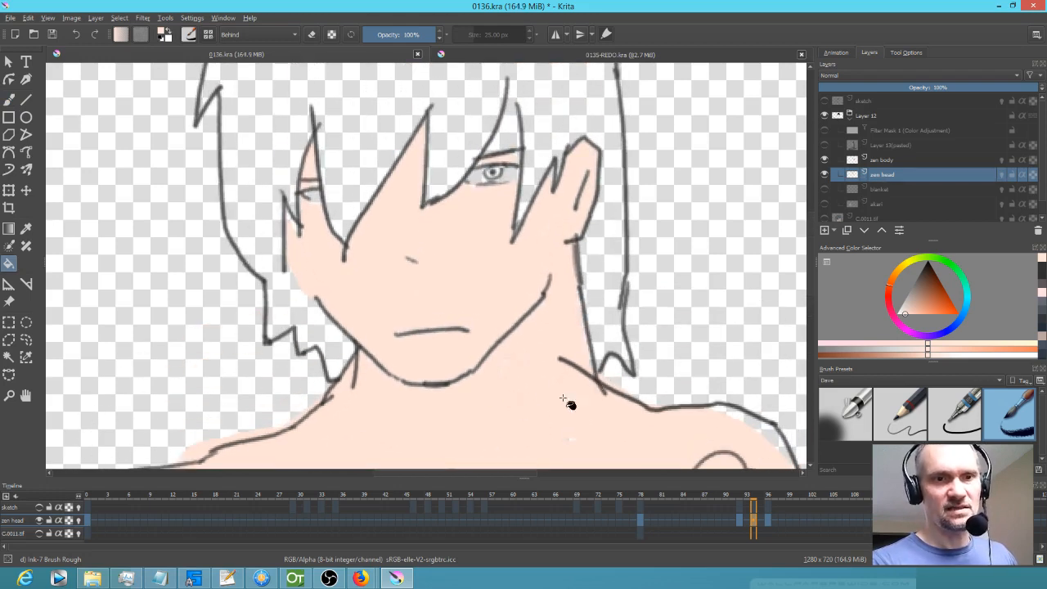
Paint skin tone in the gap between the hair strands above the right eye on frame 94, undoing the stray fill.
click(537, 133)
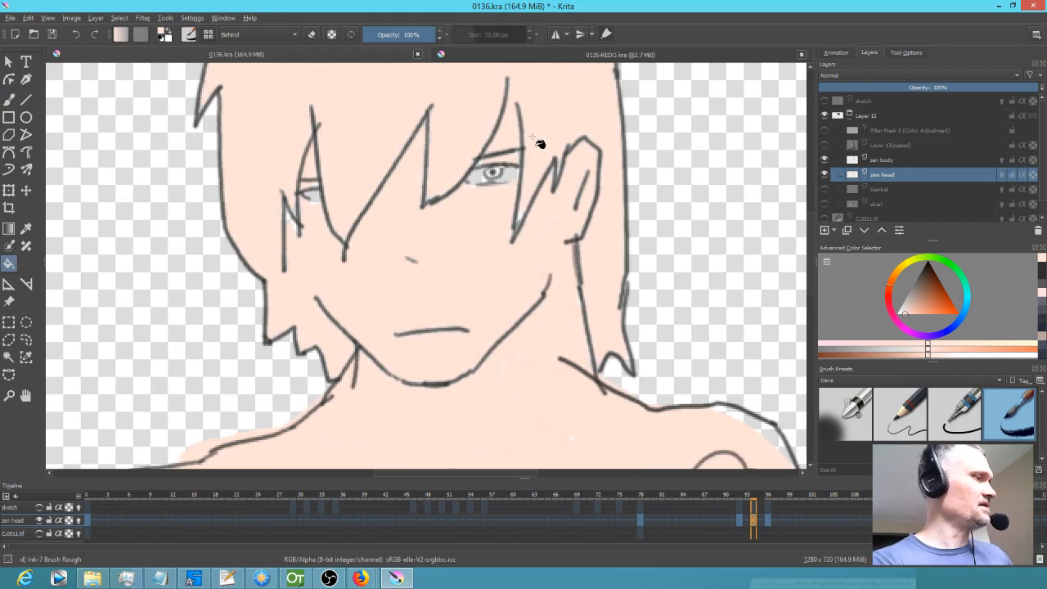
key(ctrl+z)
key(b)
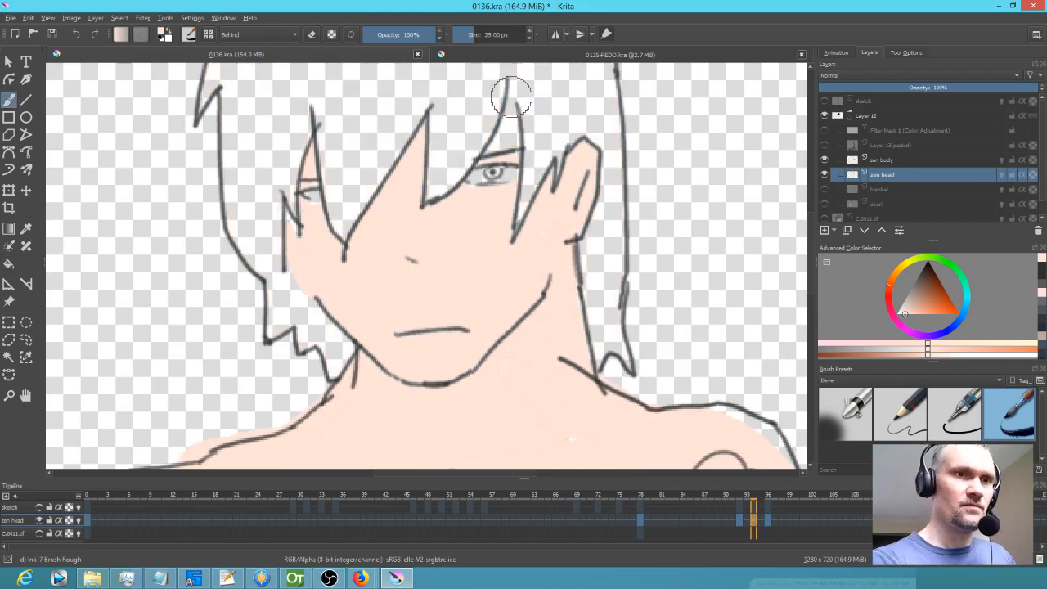
mouse_move(501, 144)
mouse_down()
mouse_move(495, 157)
mouse_move(514, 151)
mouse_move(510, 98)
mouse_up()
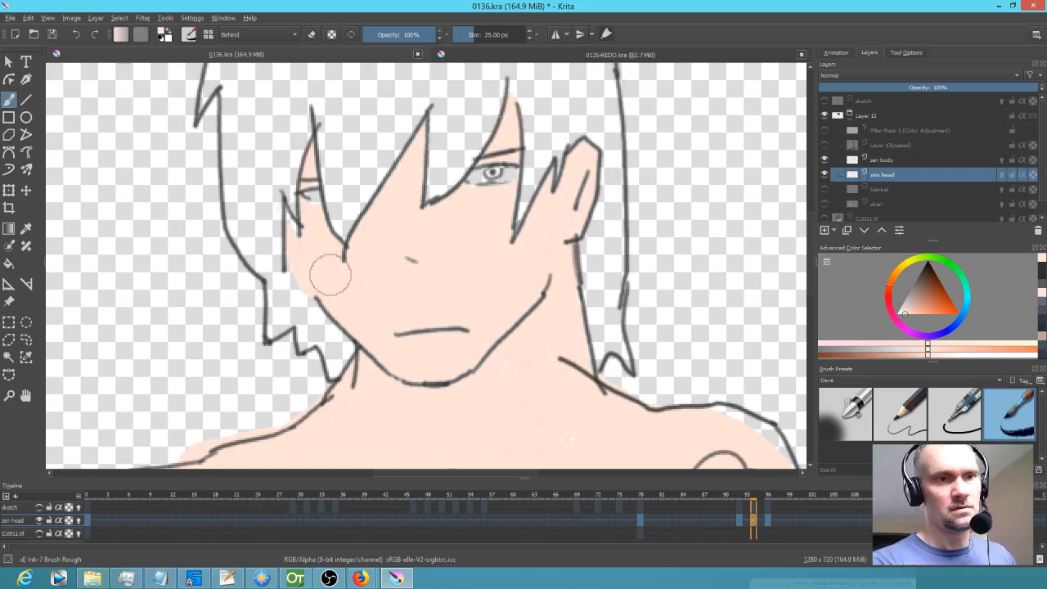
drag(635, 289, 647, 243)
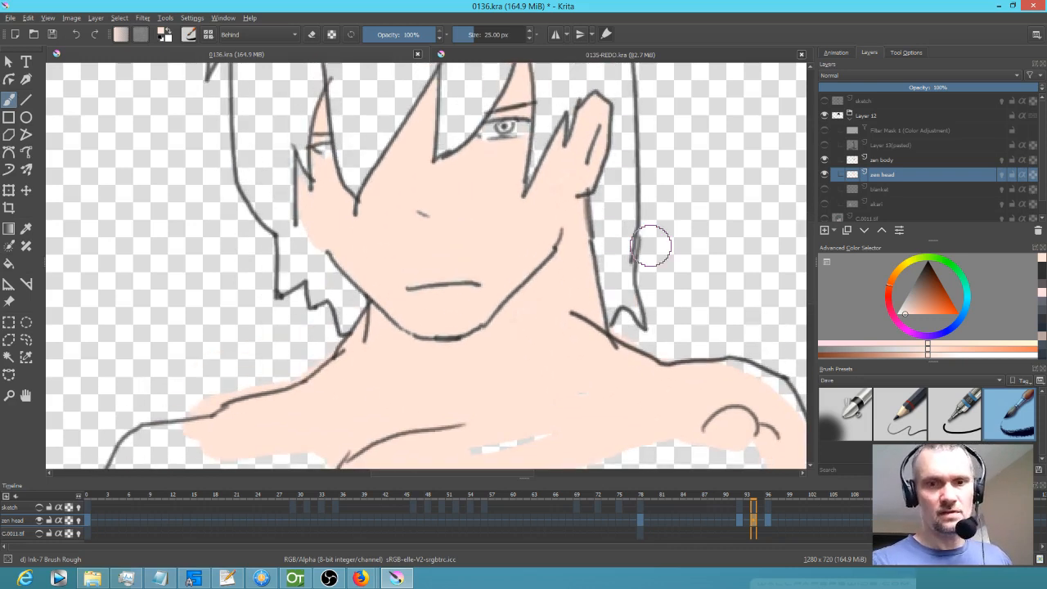
Close the skin outline on frame 96 with skin-tone strokes from ear to neck and along the right cheek and chin.
key(Right)
key(Right)
drag(508, 247, 554, 362)
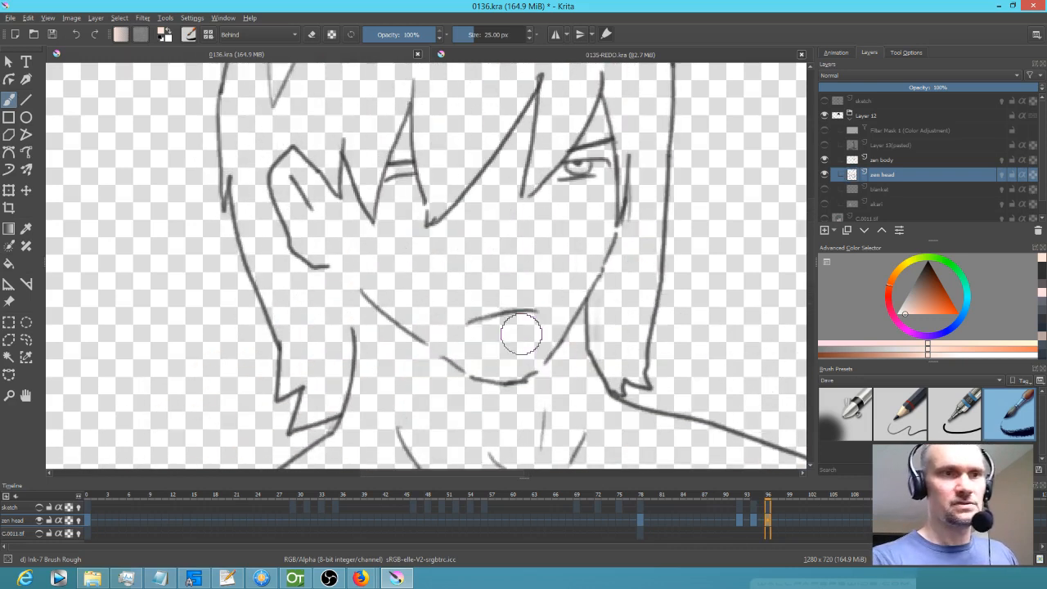
drag(319, 260, 373, 351)
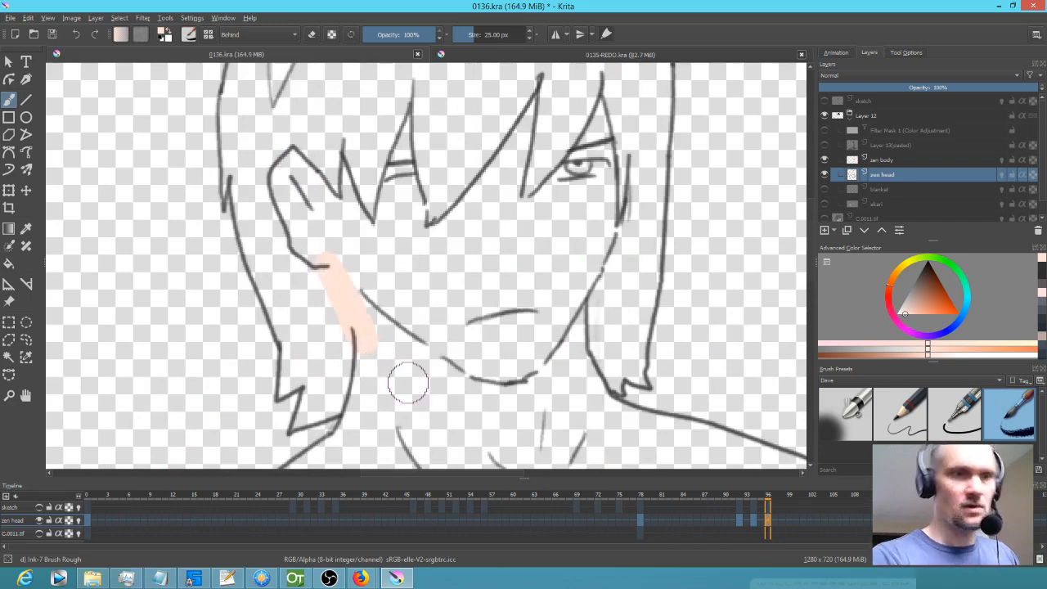
key(ctrl+z)
drag(329, 254, 376, 374)
mouse_move(618, 219)
mouse_down()
mouse_move(587, 284)
mouse_move(609, 237)
mouse_move(548, 352)
mouse_move(497, 397)
mouse_up()
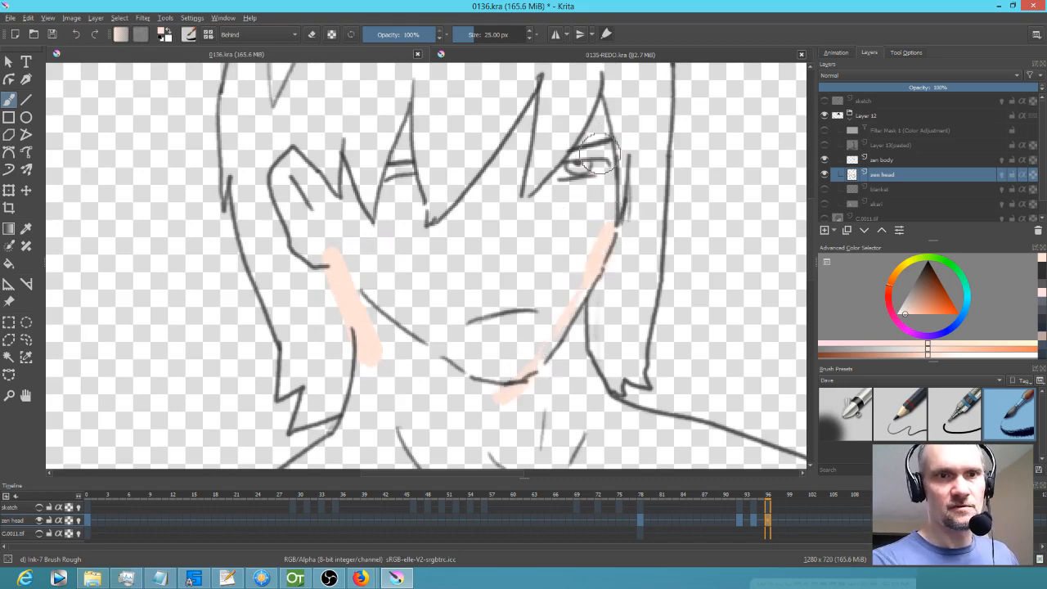
Paint and fill skin tone above and below both eyes on frame 96, leaving the eyeballs unpainted.
drag(542, 191, 602, 179)
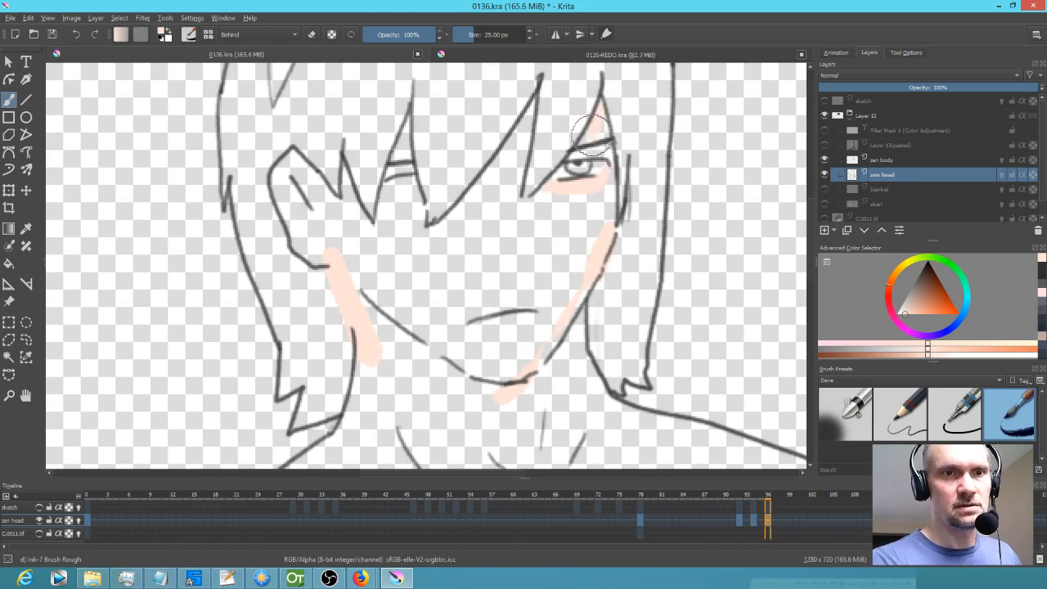
key(f)
click(611, 131)
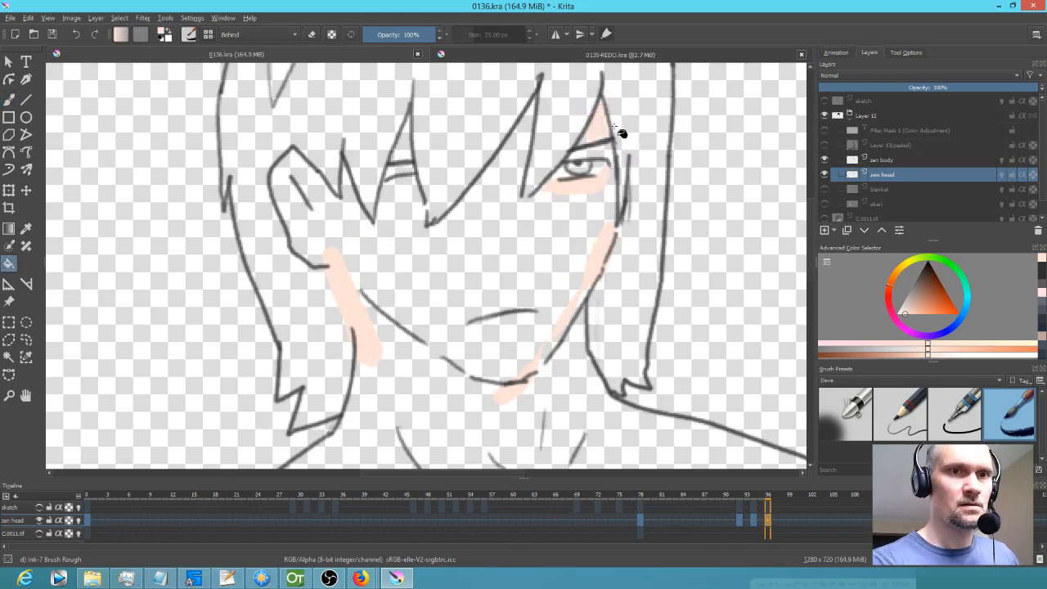
click(409, 156)
click(409, 172)
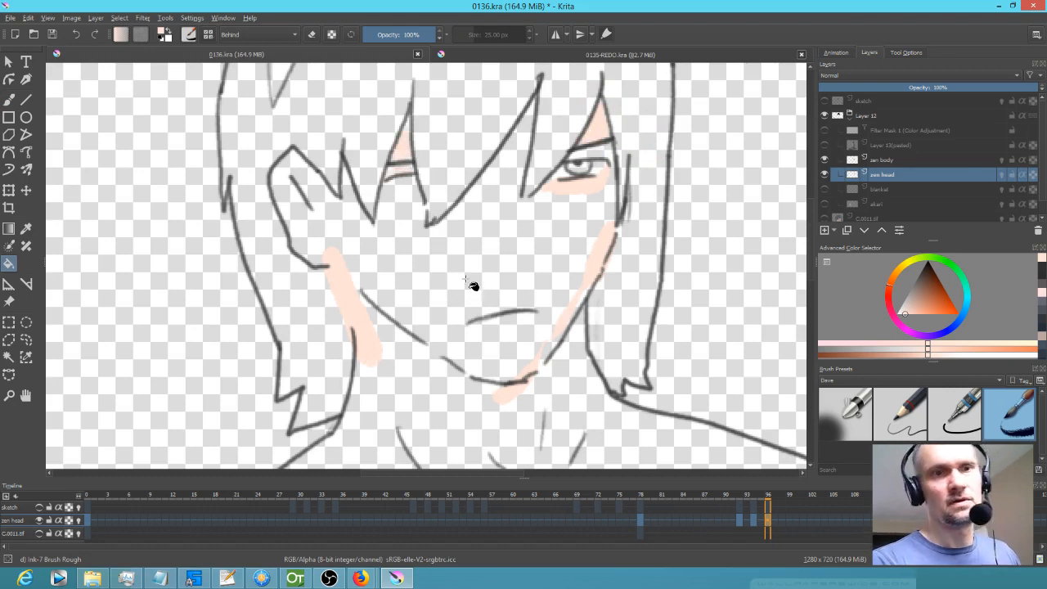
key(b)
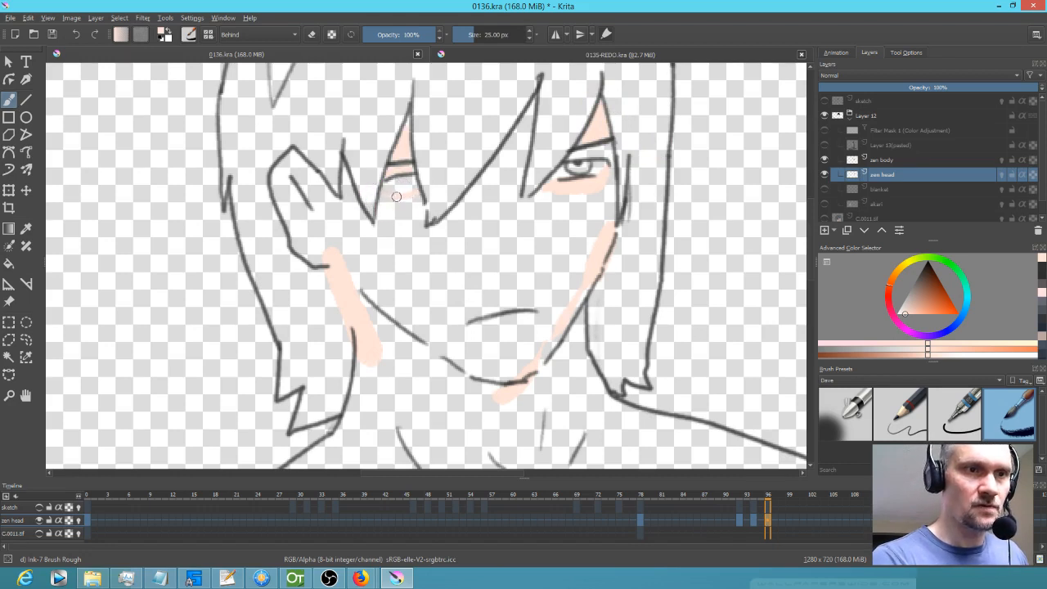
Fill the face, ear and neck with skin tone on frame 96 and touch up the skin above the right eyelid.
key(f)
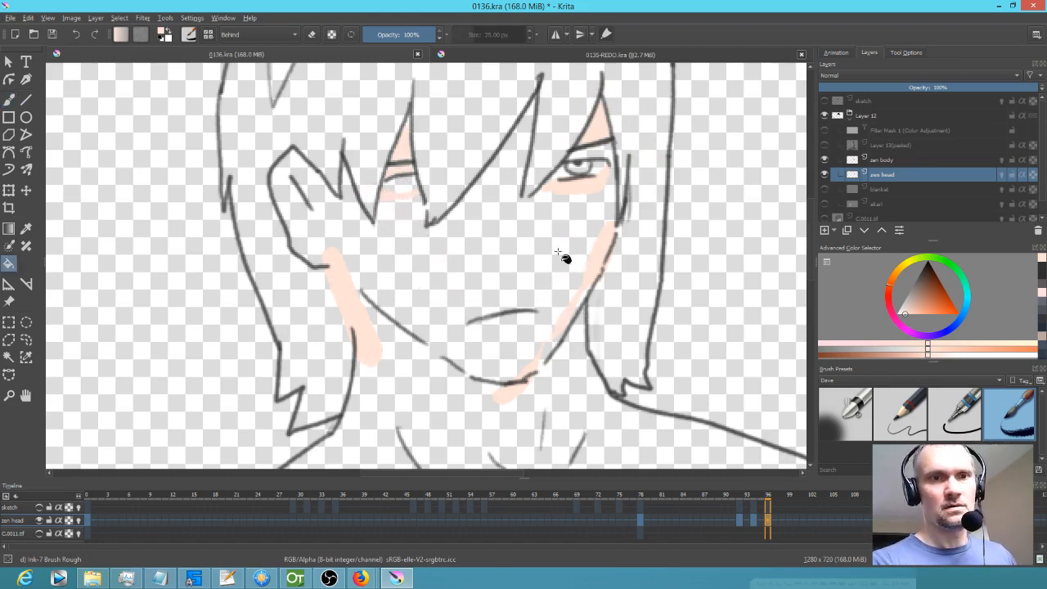
click(553, 256)
drag(574, 306, 542, 306)
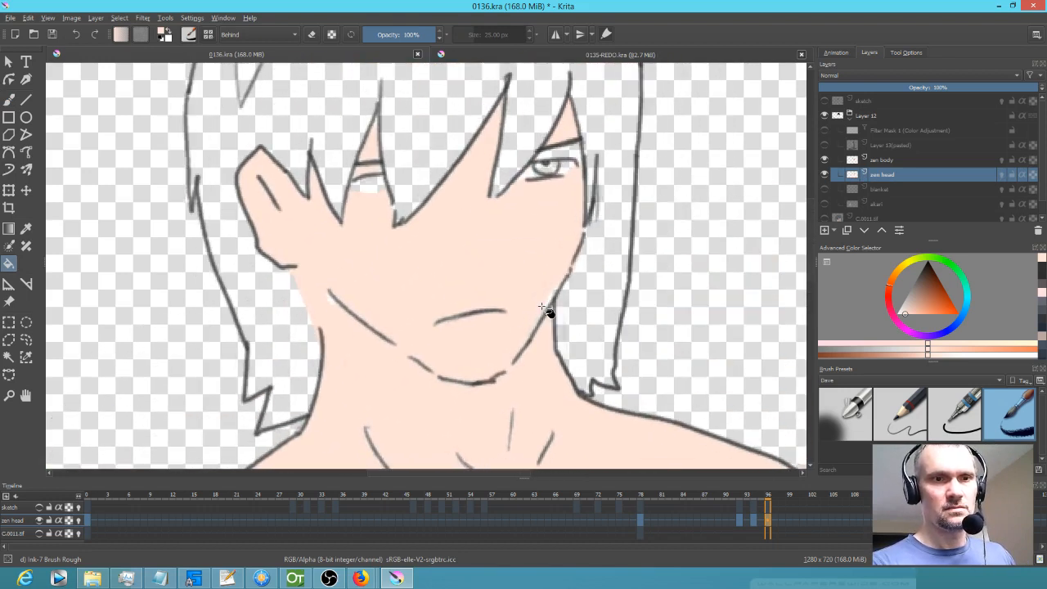
key(b)
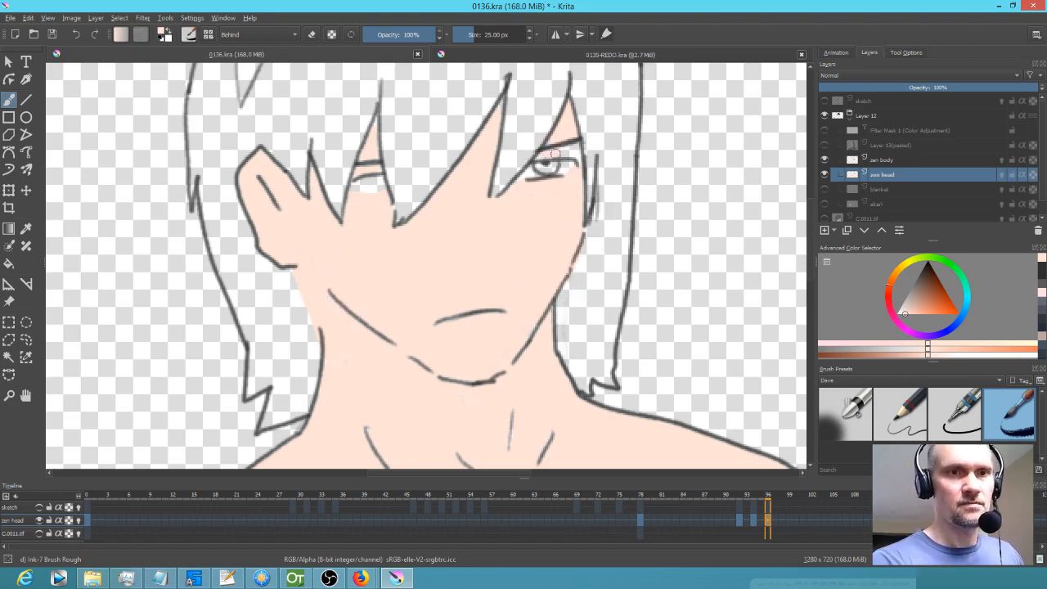
drag(576, 155, 578, 153)
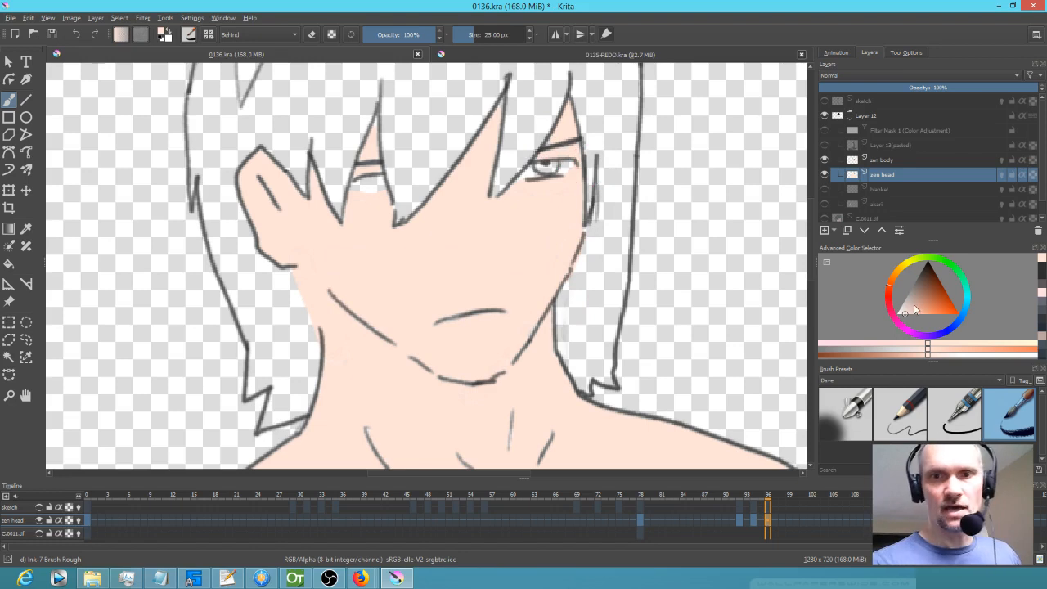
Paint the eyeballs white behind the line art on frames 96 and 94.
drag(909, 311, 876, 327)
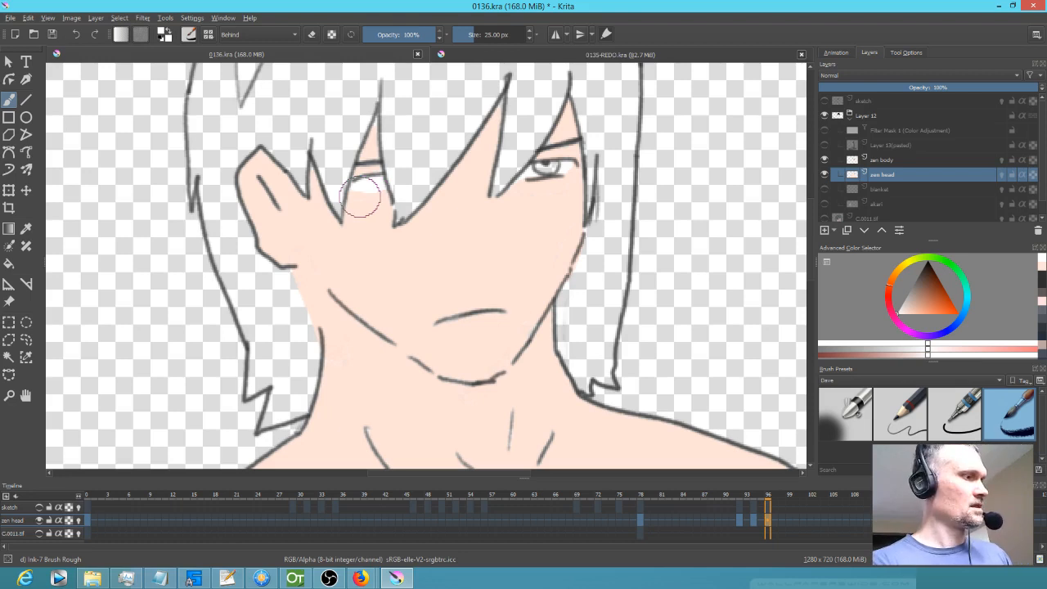
key(m)
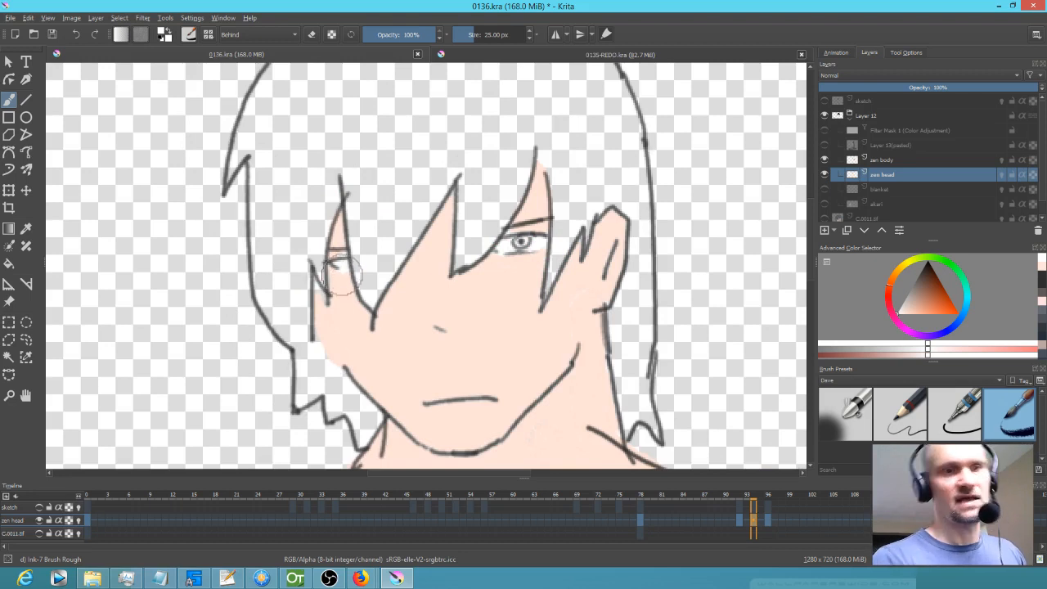
key(Right)
key(Right)
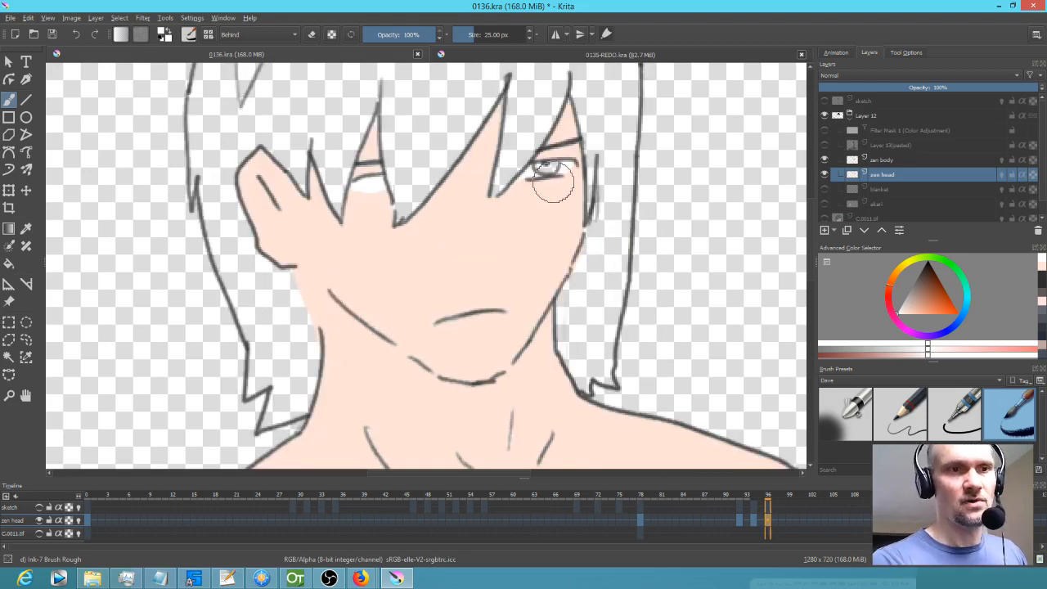
key(Left)
key(Left)
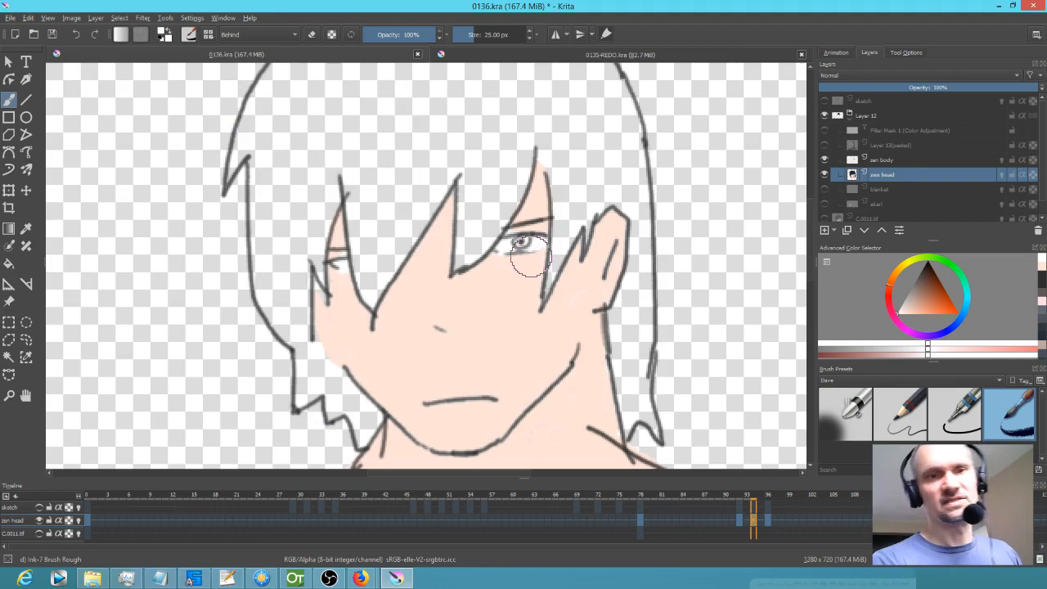
drag(493, 278, 494, 273)
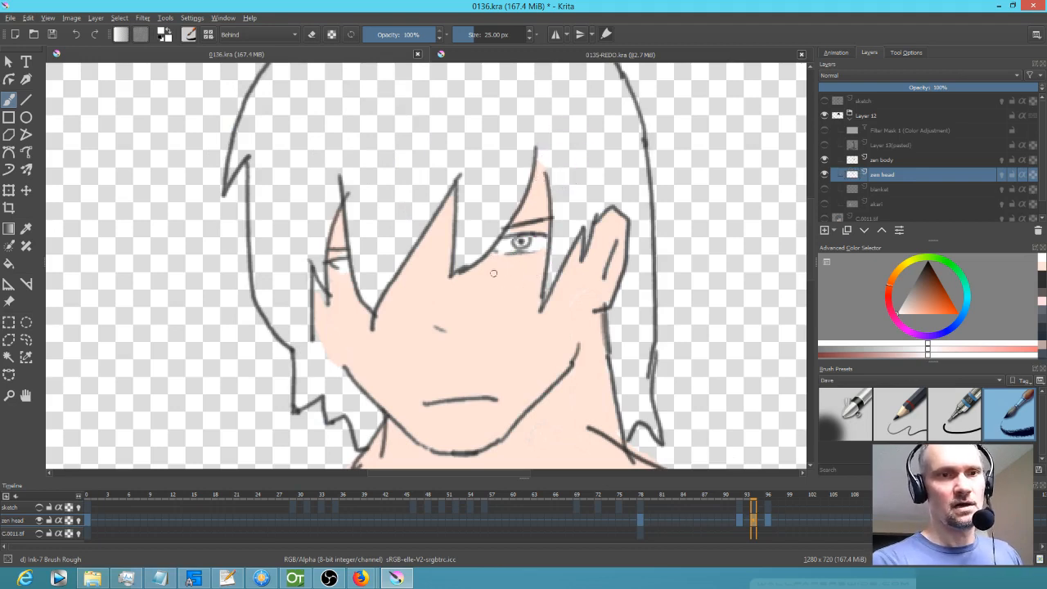
drag(472, 369, 419, 394)
Draw the missing iris outline in the left eye on frame 96 with Pencil-2 in dark grey.
key(.)
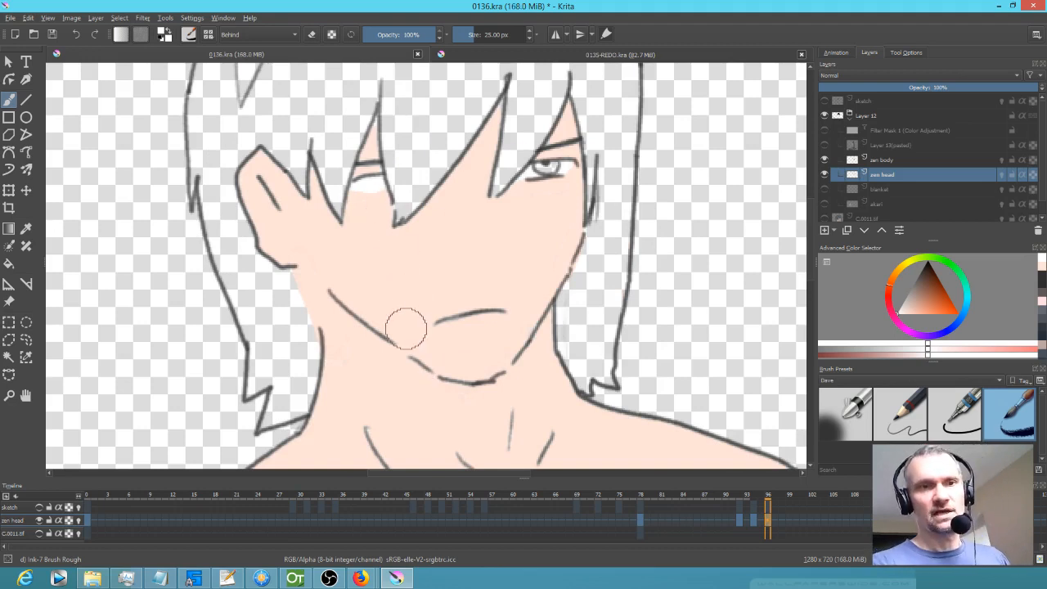
click(903, 415)
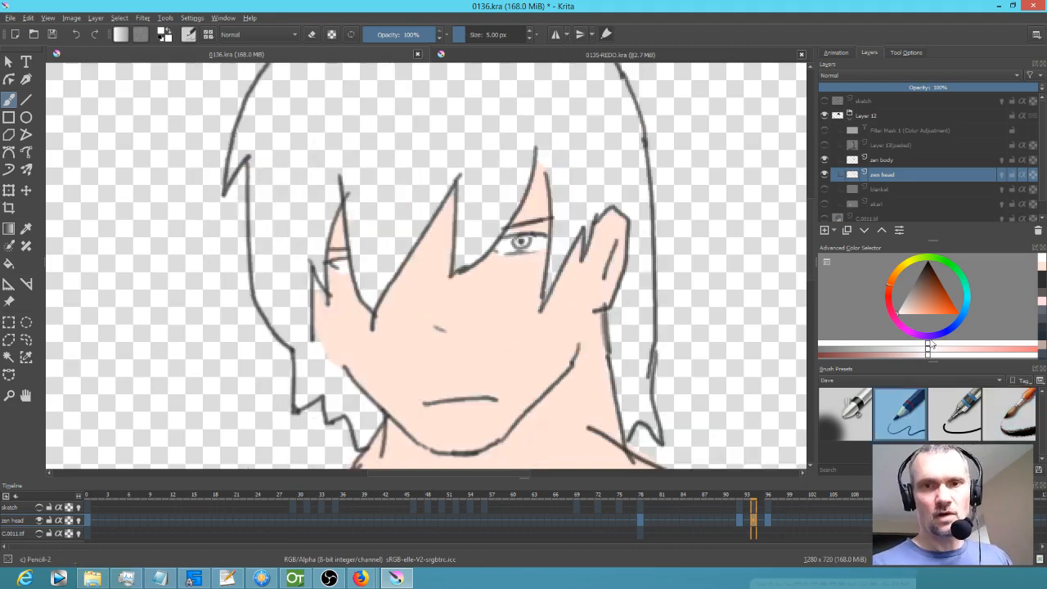
click(920, 276)
key(.)
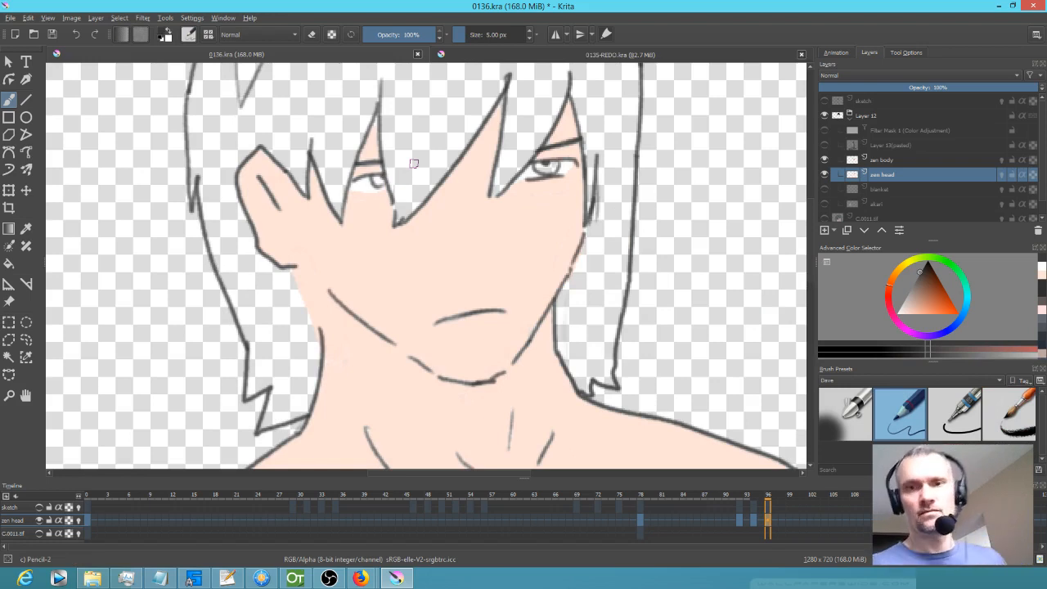
Sample the blue of the painted iris on frame 78 and return to the eyes on frame 94.
key(comma)
key(comma)
key(comma)
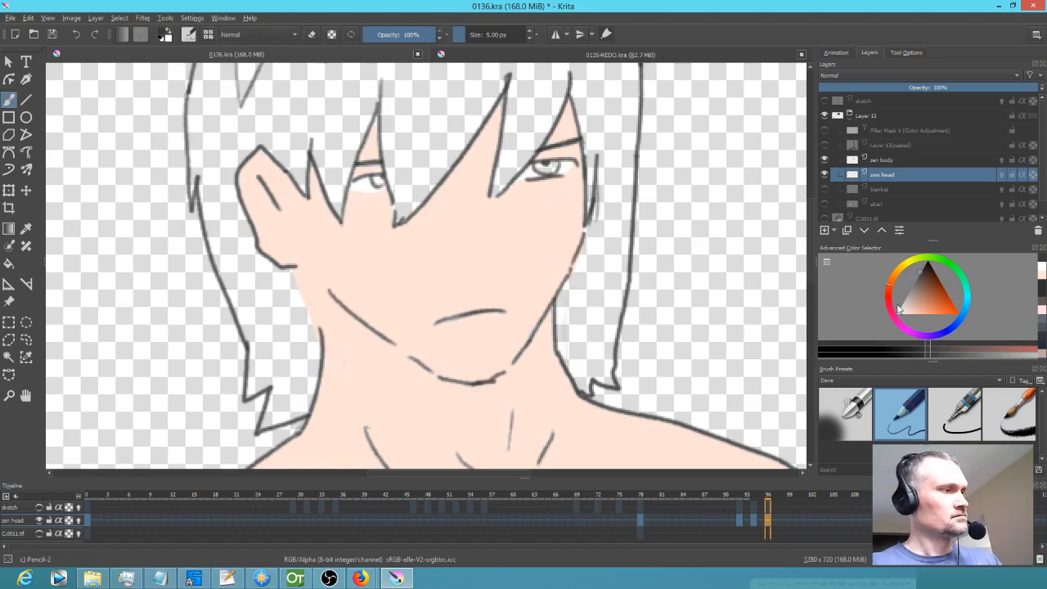
drag(449, 272, 646, 157)
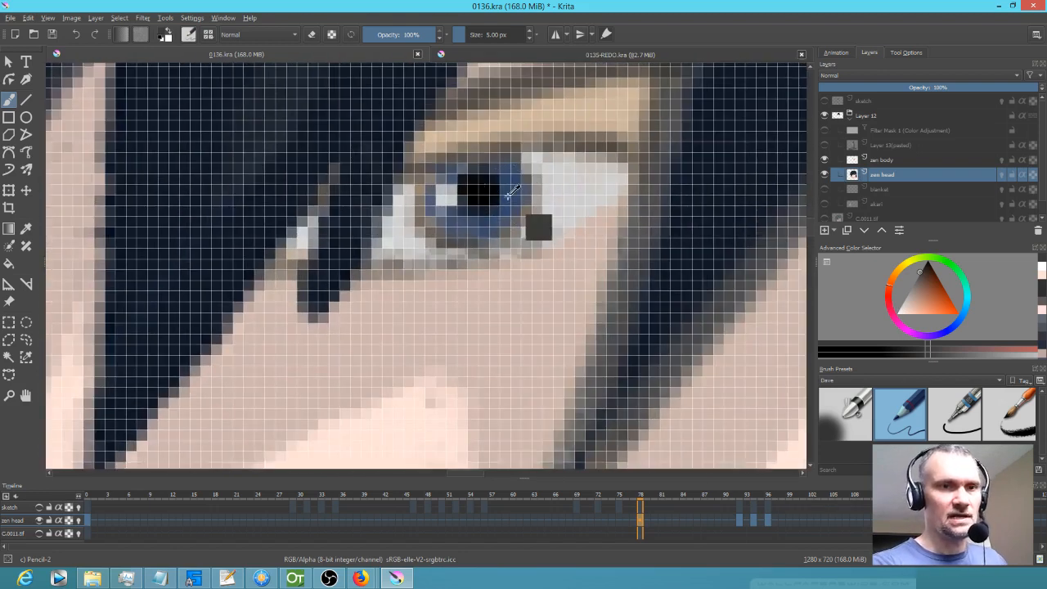
ctrl+click(512, 193)
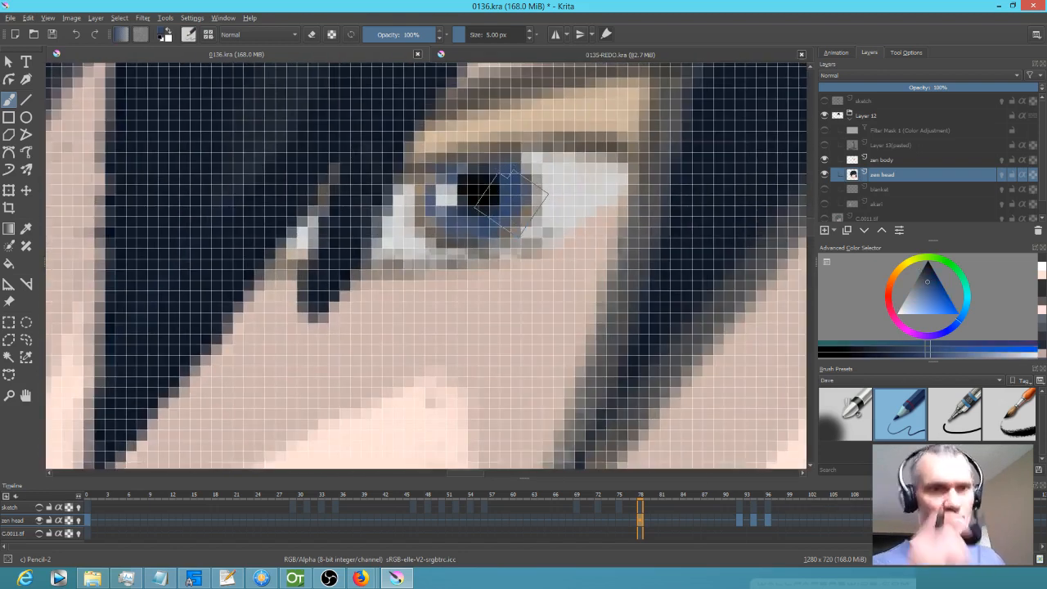
key(period)
key(period)
key(period)
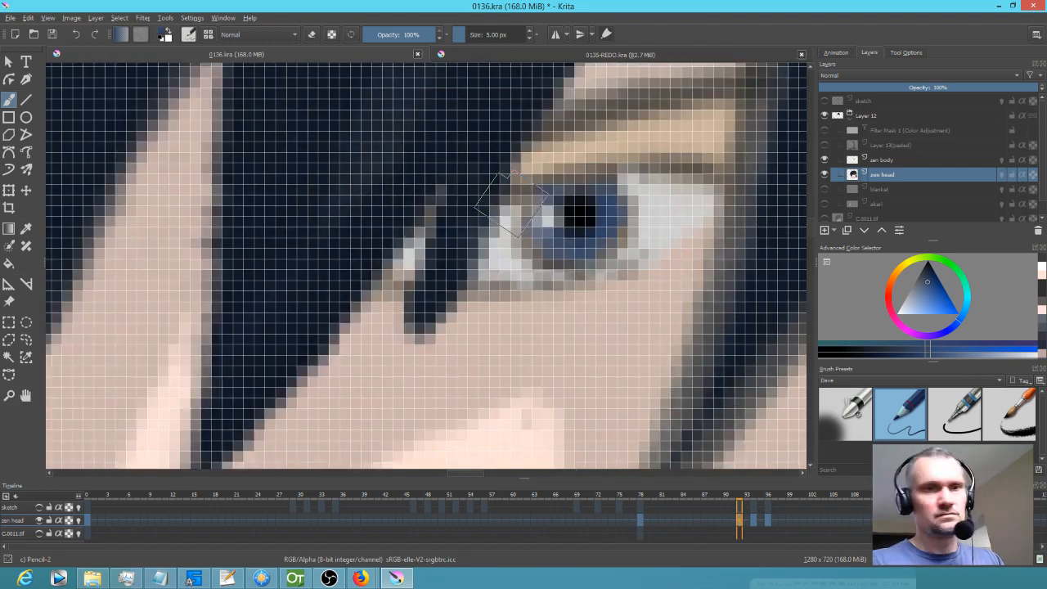
scroll(486, 180, down, 3)
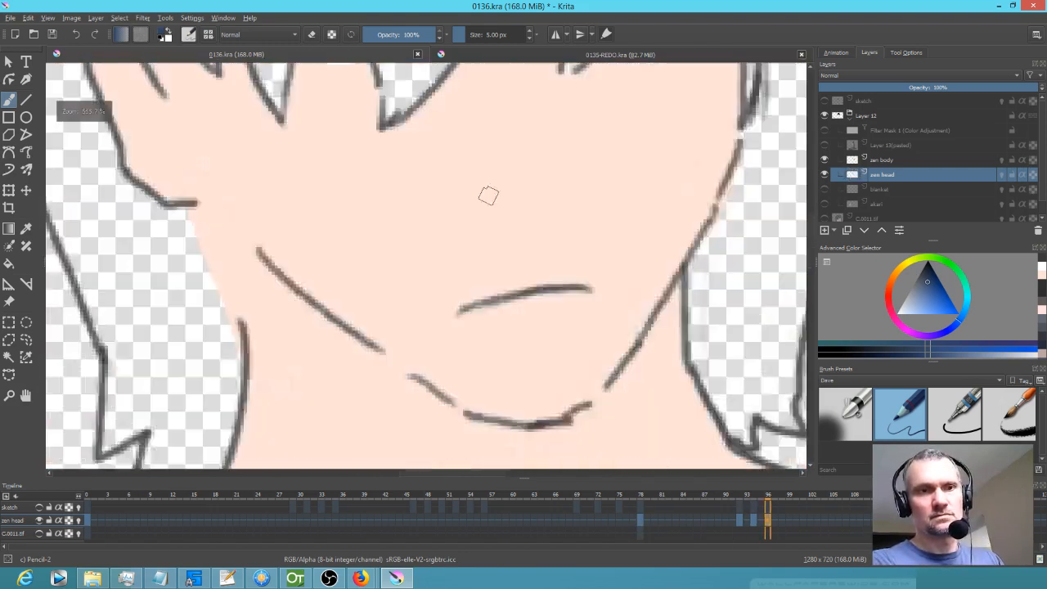
scroll(521, 167, up, 1)
drag(521, 167, 524, 281)
key(comma)
key(comma)
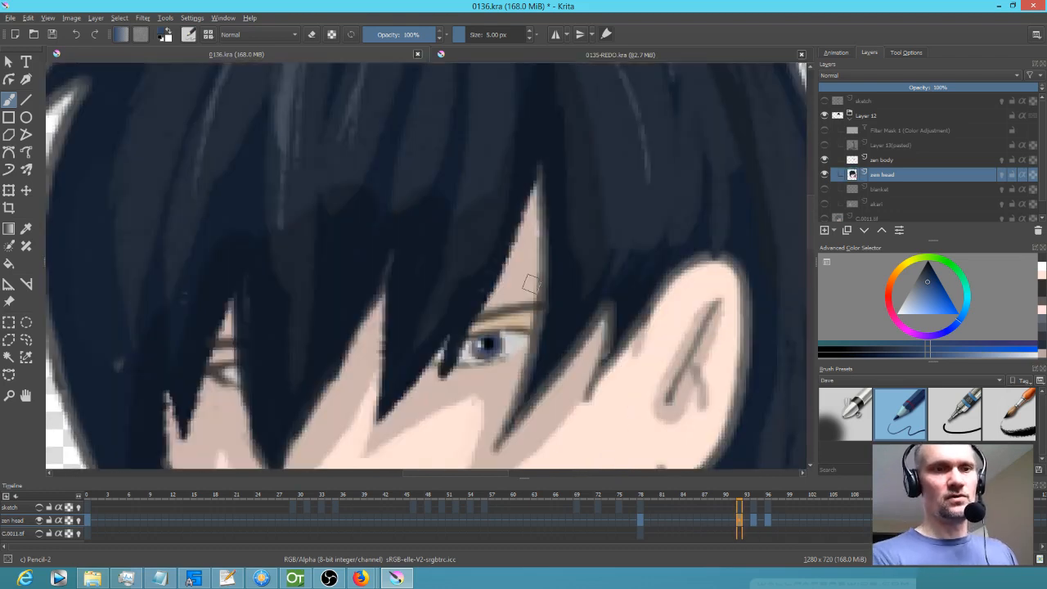
key(period)
mouse_move(602, 301)
mouse_down()
mouse_move(597, 309)
mouse_move(619, 303)
mouse_move(575, 297)
mouse_move(613, 279)
mouse_up()
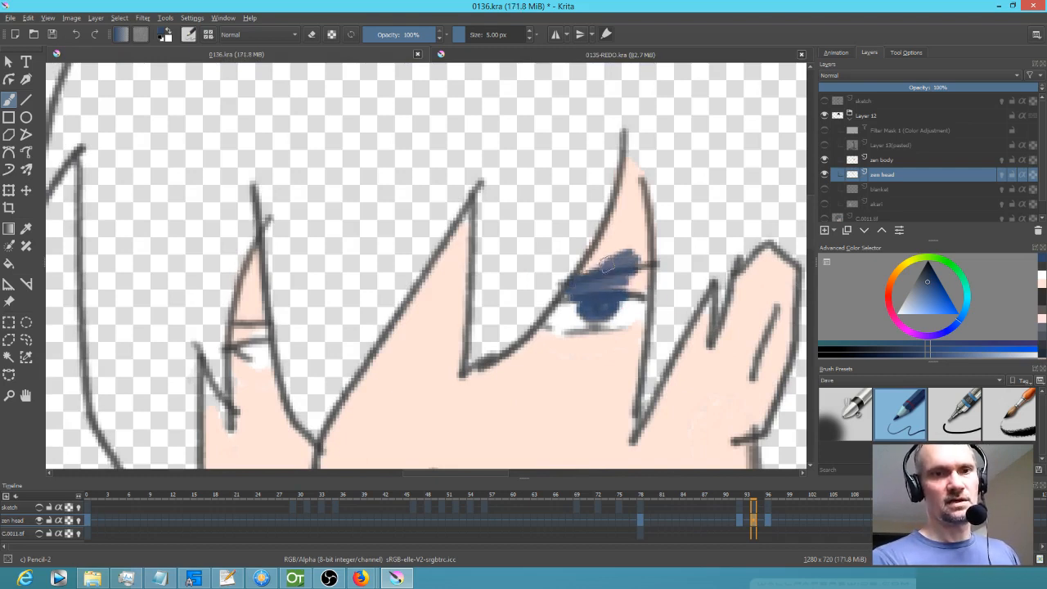
key(ctrl+z)
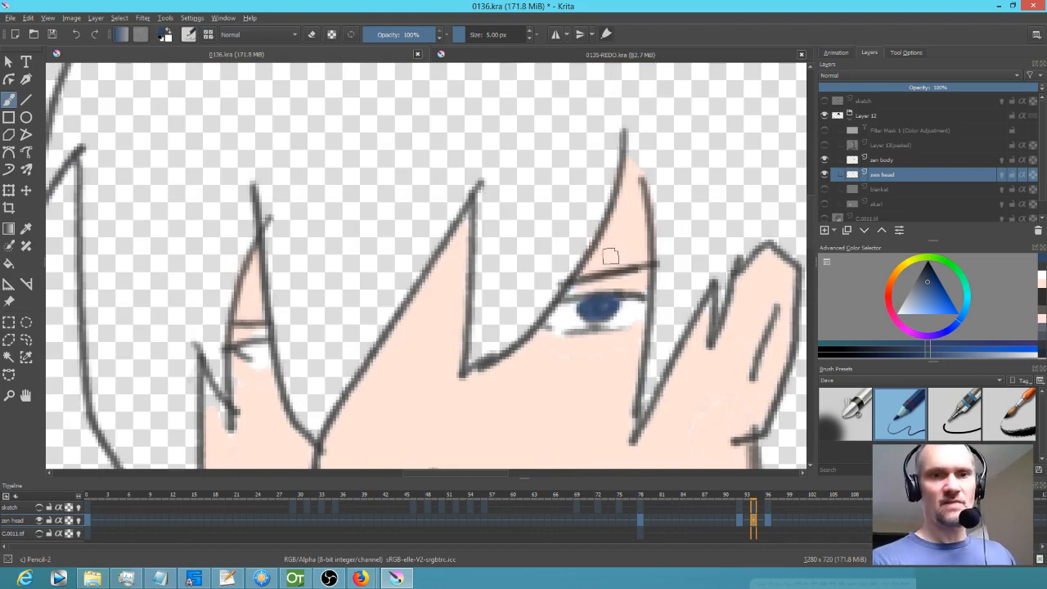
key(ctrl+z)
Set the pencil to the Behind blending mode and paint the right eye's iris blue on frames 94 and 96.
click(258, 35)
click(253, 53)
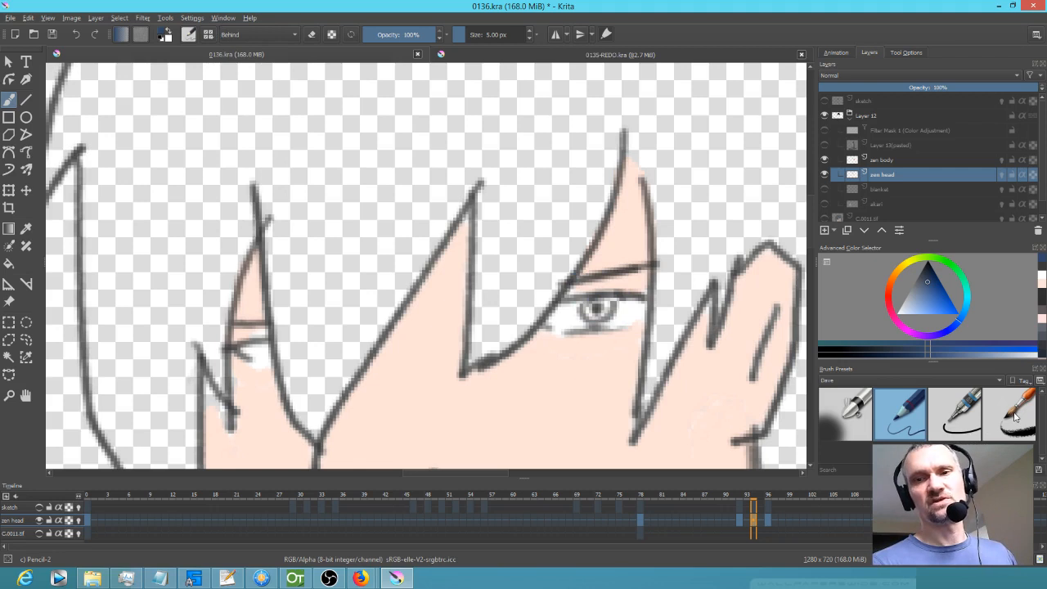
drag(601, 308, 595, 315)
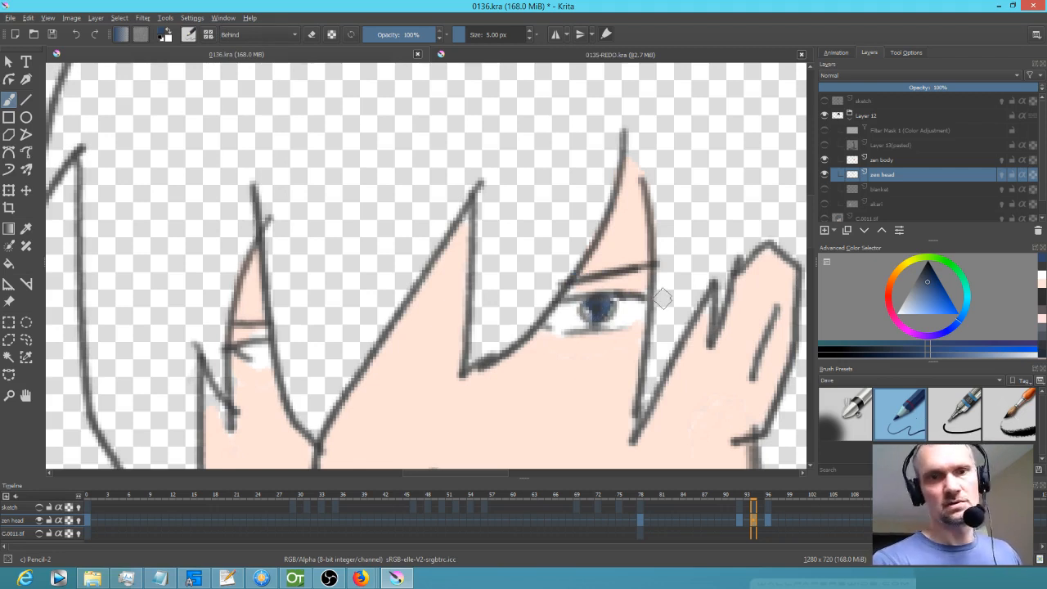
key(period)
mouse_move(659, 166)
mouse_down()
mouse_move(634, 174)
mouse_move(651, 182)
mouse_up()
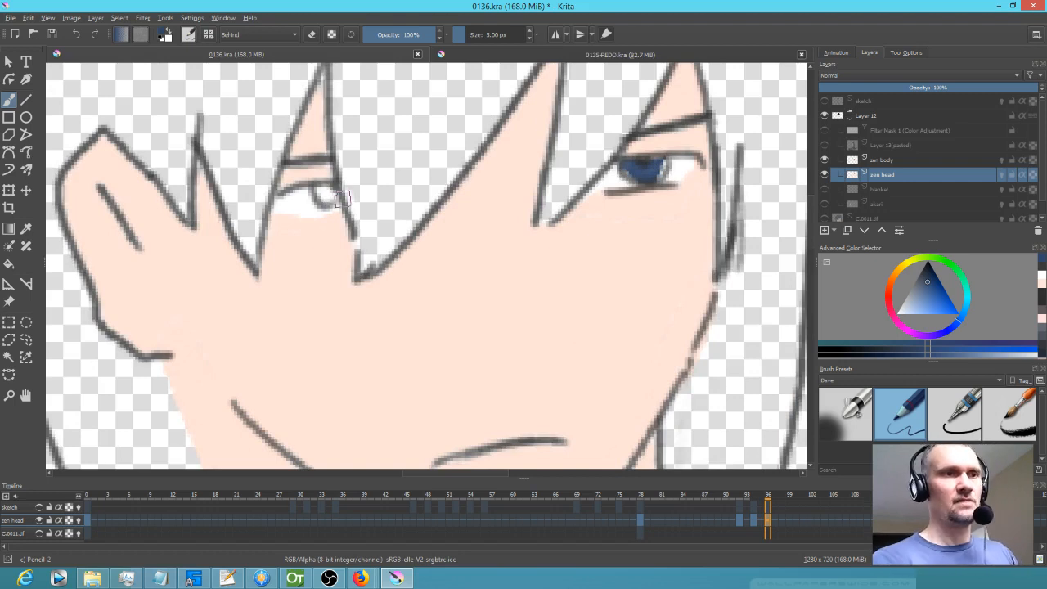
With Normal blending, paint the left eye's iris blue and add a white highlight to the right eye's iris on frame 96.
click(261, 34)
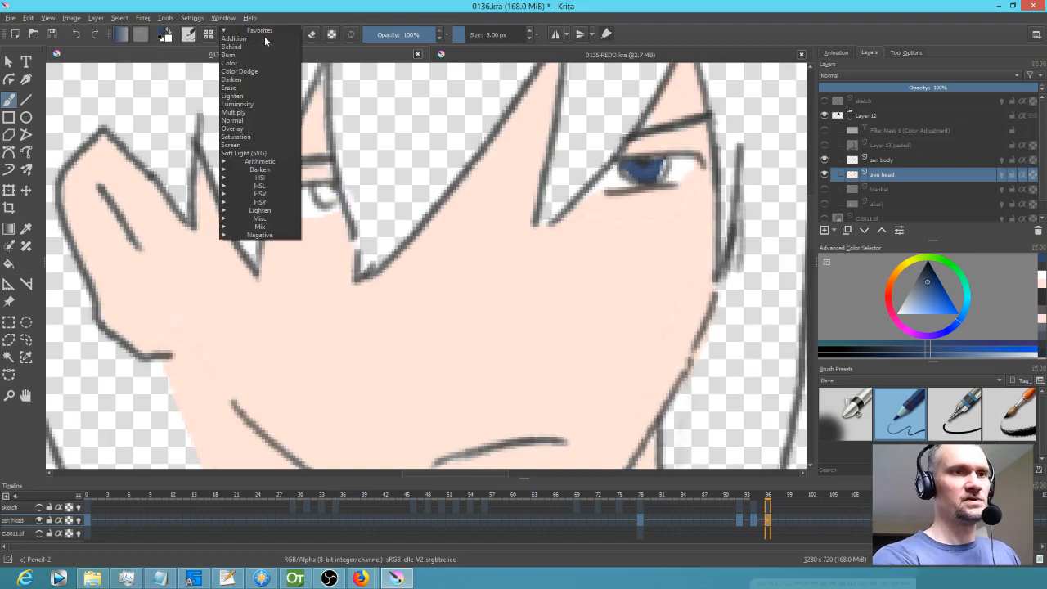
click(259, 122)
drag(323, 194, 332, 198)
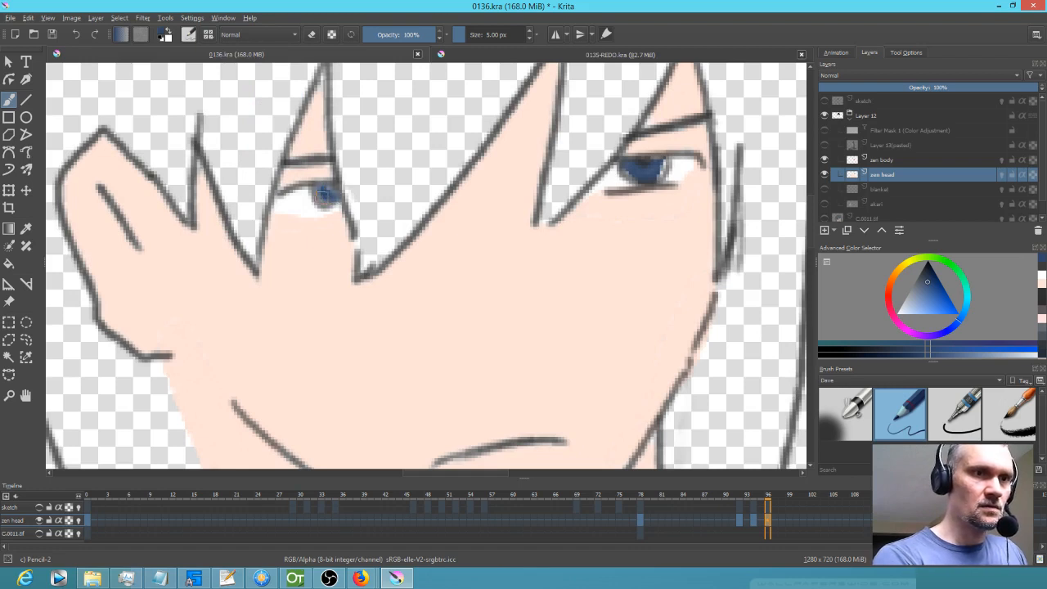
mouse_move(664, 163)
mouse_down()
mouse_move(655, 177)
mouse_move(655, 165)
mouse_up()
click(914, 302)
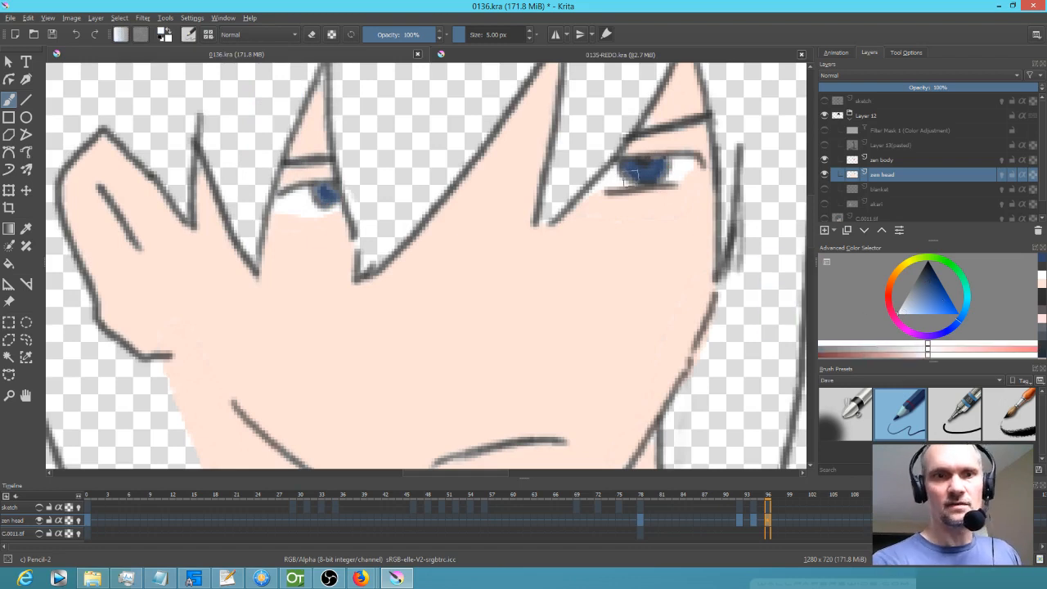
click(633, 166)
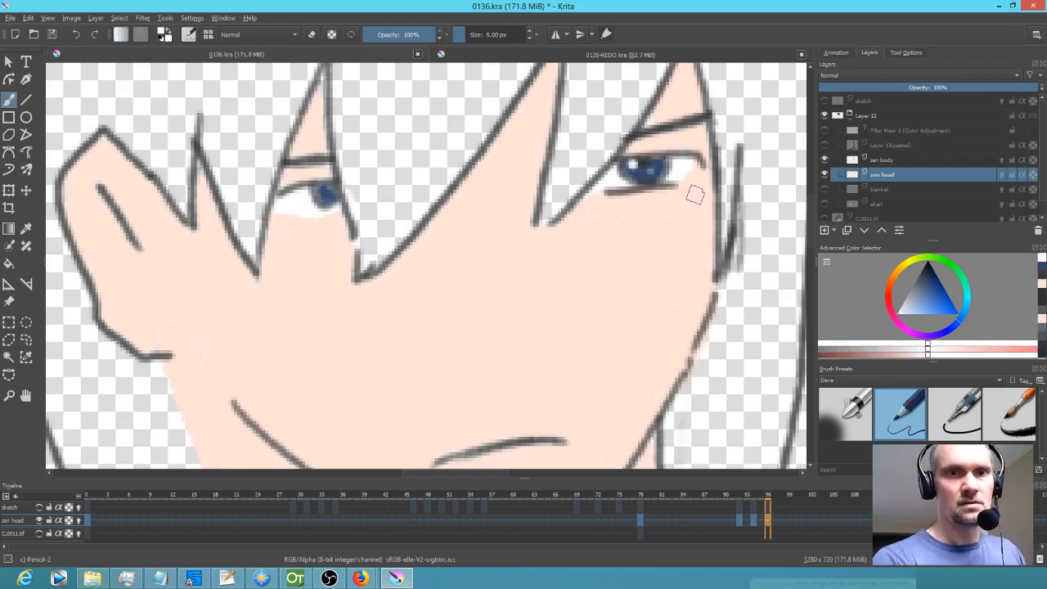
Compare the painted eyes on frames 94 and 96 by switching between the two frames.
key(Left)
key(Left)
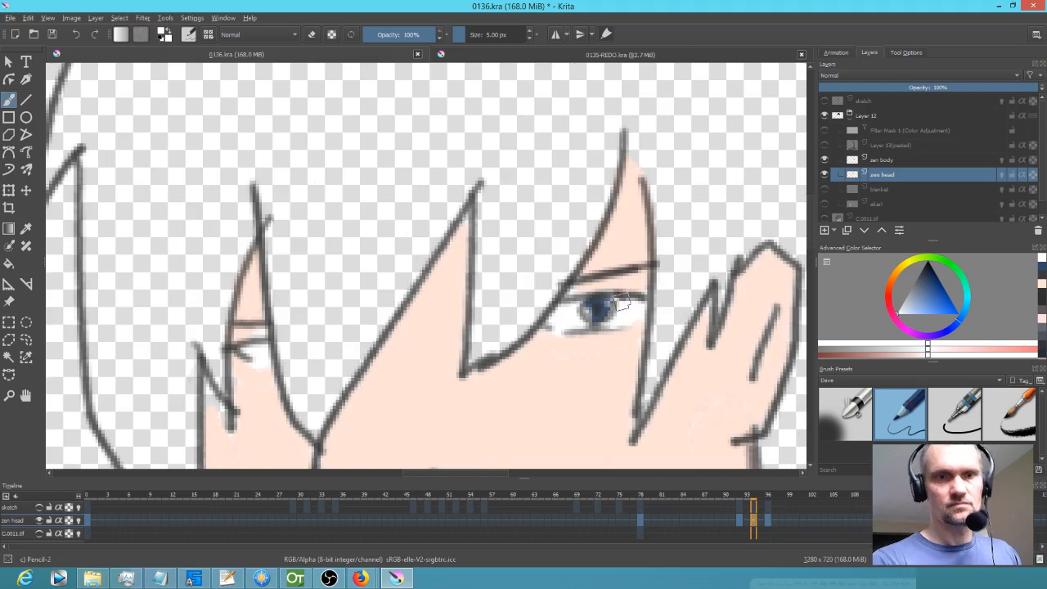
key(Right)
key(Right)
key(Left)
key(Left)
scroll(636, 274, down, 3)
key(Right)
key(Right)
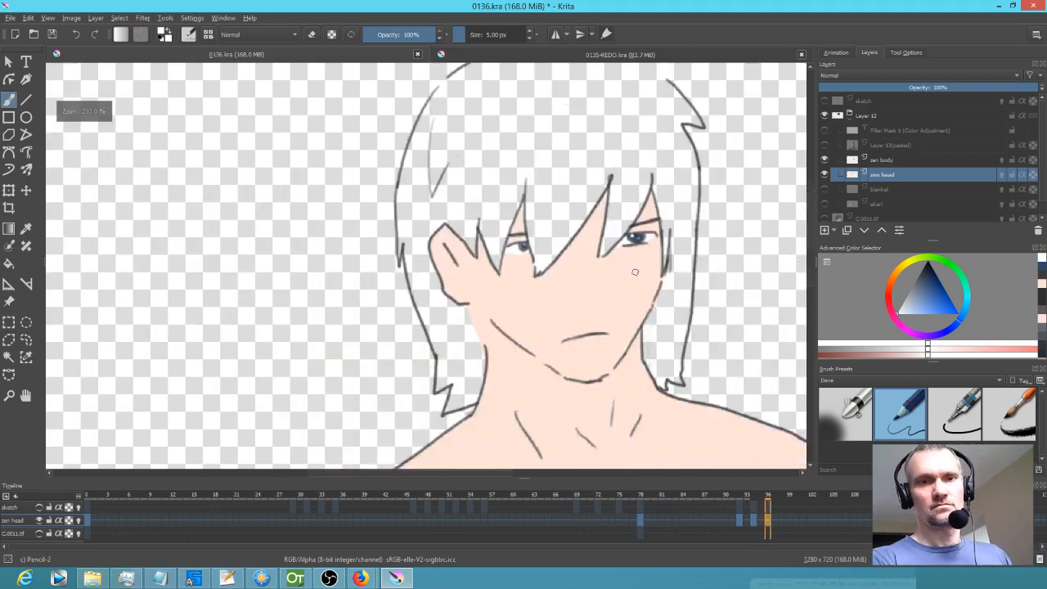
Sample the dark navy of the painted hair on frame 92 and return to frame 94.
key(Left)
key(Left)
key(Left)
key(Left)
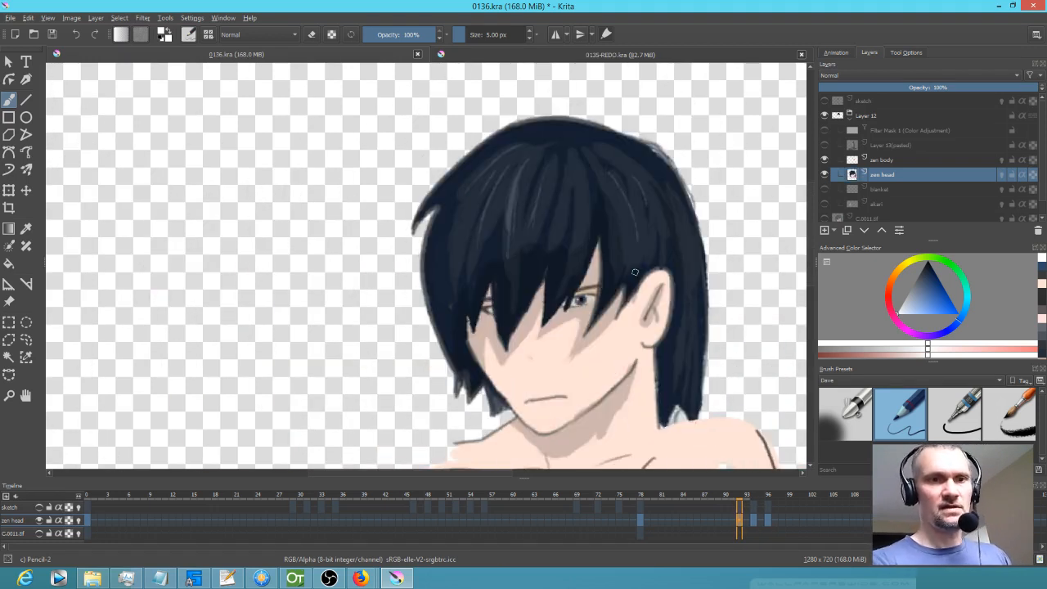
ctrl+click(495, 268)
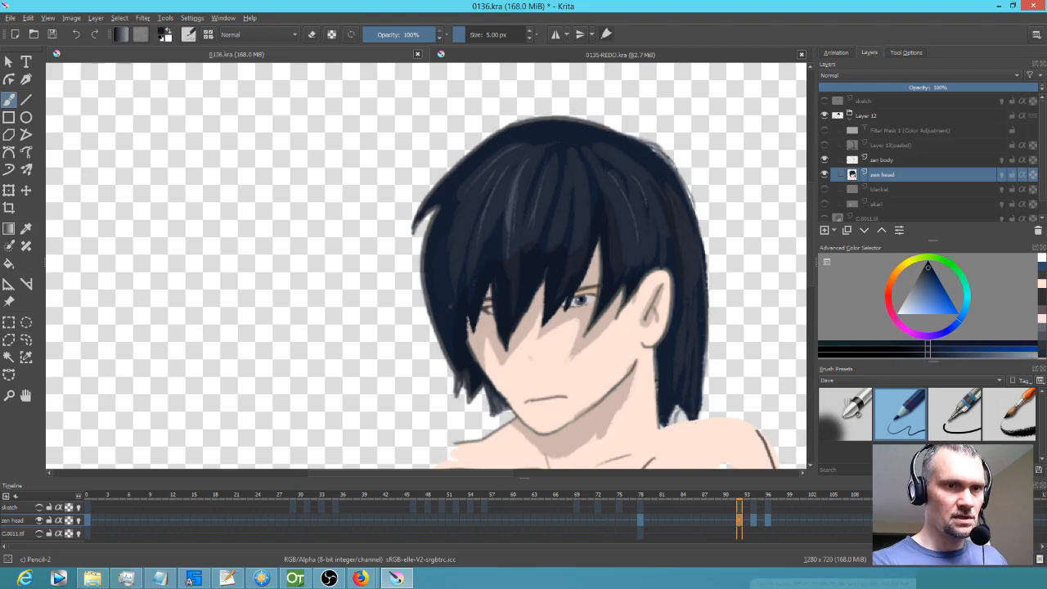
key(Right)
key(Right)
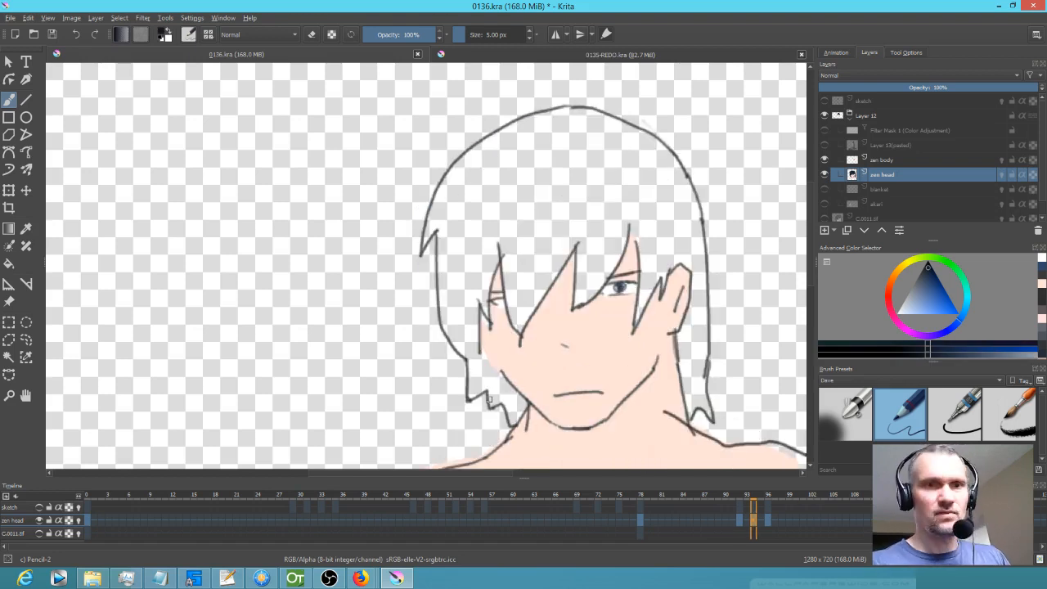
Fill the hair on frame 94 with the dark navy behind the line art, using the Fill tool in Behind mode.
key(f)
click(651, 182)
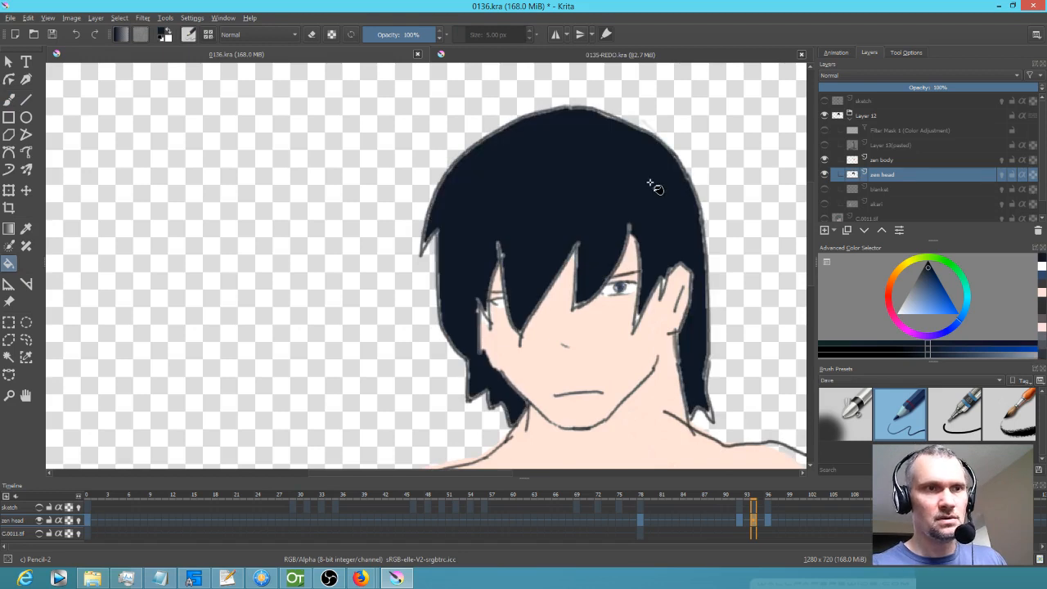
key(ctrl+z)
click(258, 34)
click(258, 46)
click(657, 211)
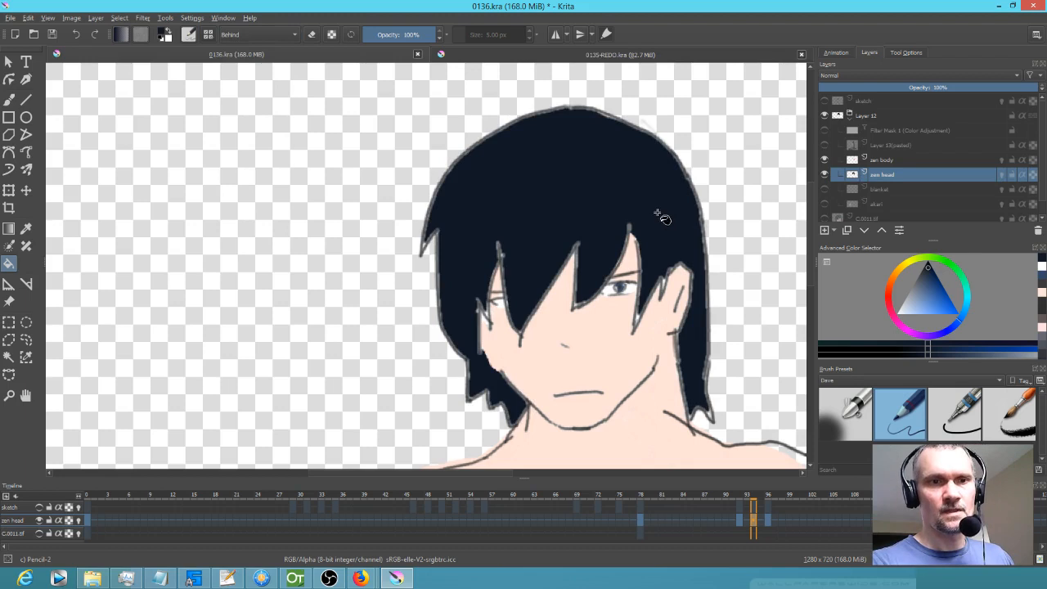
click(658, 215)
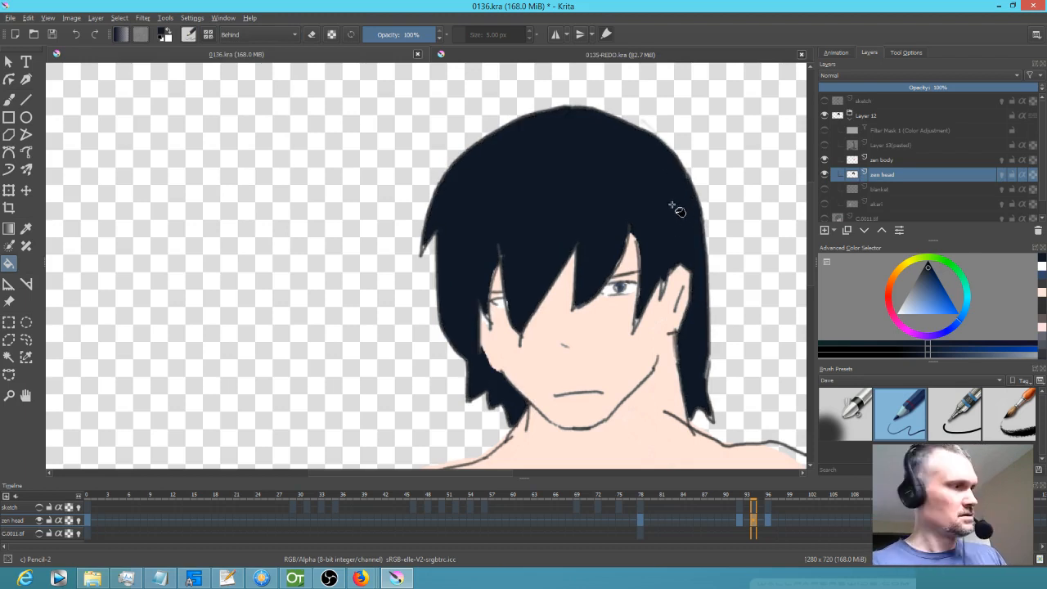
Try to fill the hair on frame 96 with the dark navy, and undo the fill.
key(alt+.)
click(678, 177)
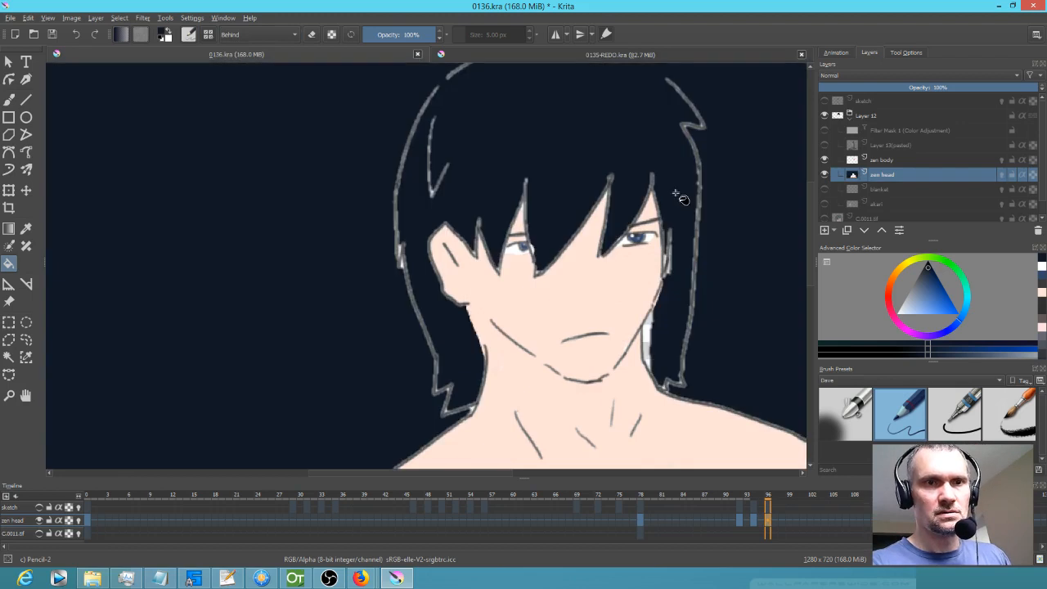
drag(680, 201, 678, 310)
key(ctrl+z)
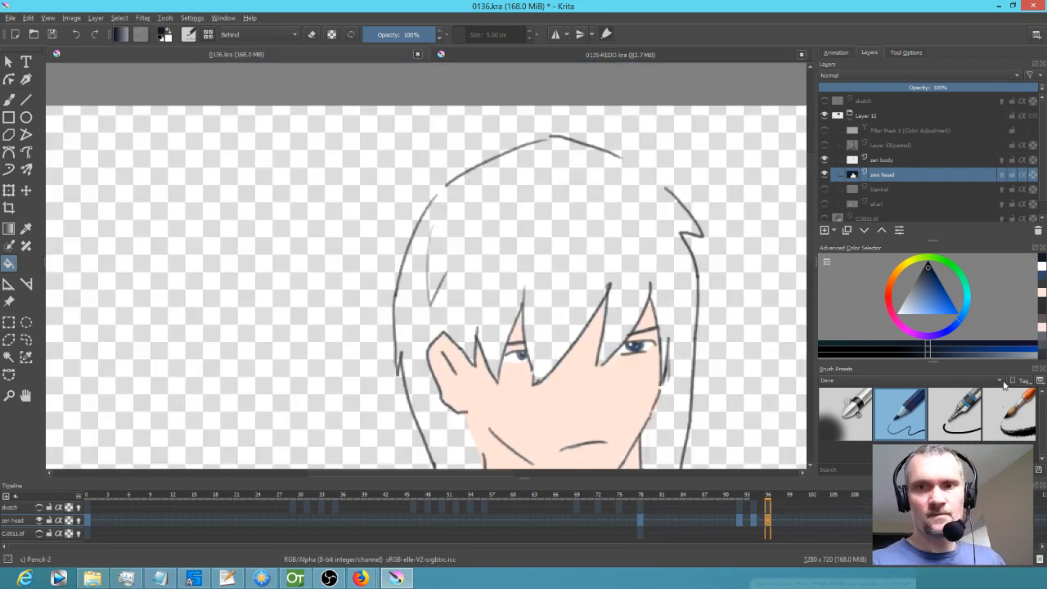
Close the gaps in the hair outline at the crown on frame 96 with navy patches, using Ink-7 Brush Rough in Behind mode.
click(1013, 415)
click(267, 36)
click(267, 46)
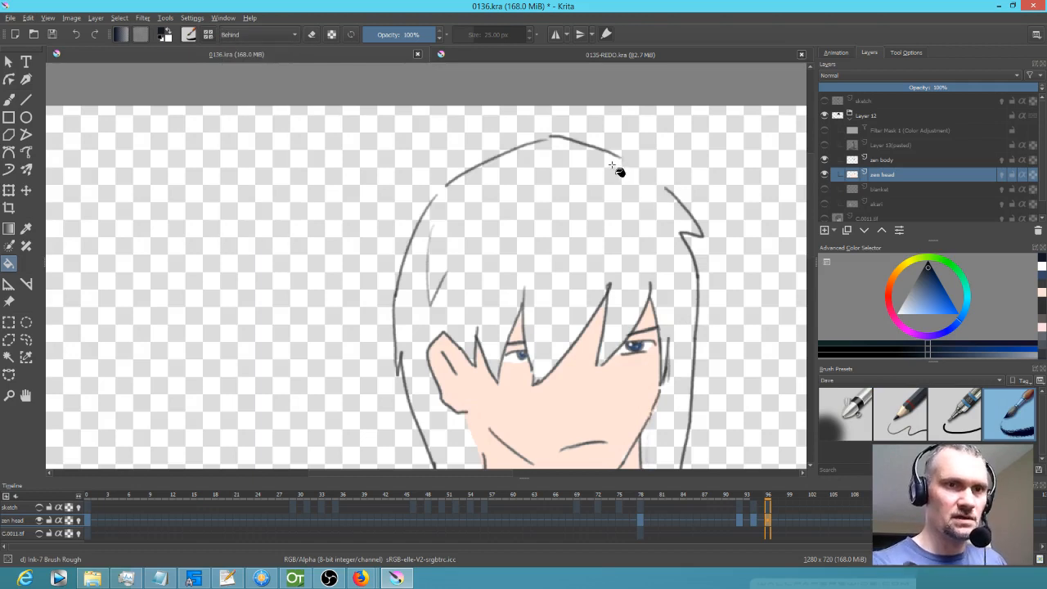
key(b)
mouse_move(613, 169)
mouse_down()
mouse_move(634, 164)
mouse_move(667, 193)
mouse_up()
key(ctrl+z)
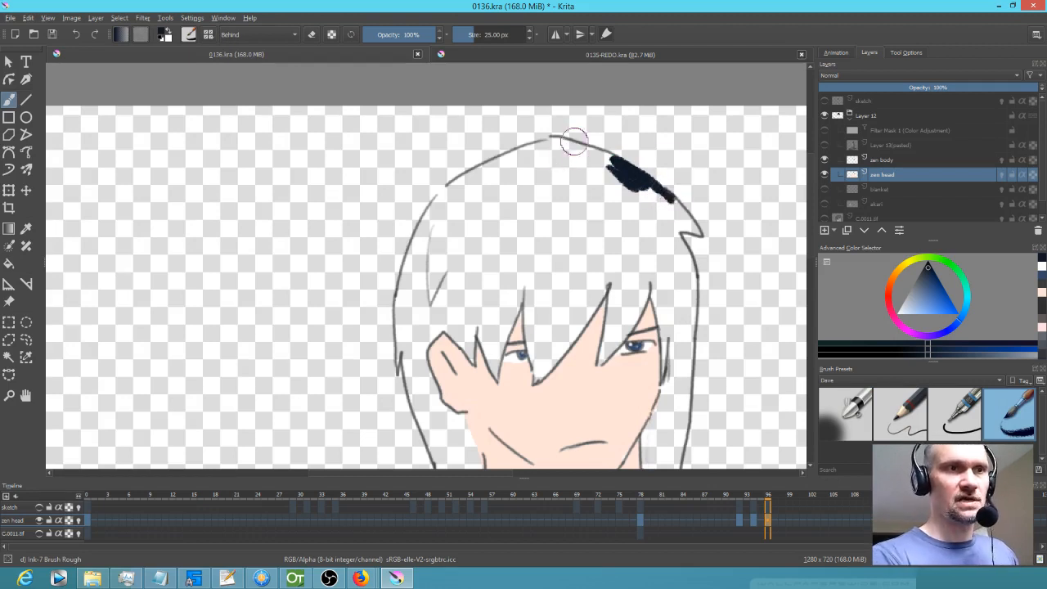
drag(557, 145, 532, 150)
drag(455, 190, 438, 202)
mouse_move(645, 268)
mouse_down()
mouse_move(625, 154)
mouse_move(624, 237)
mouse_up()
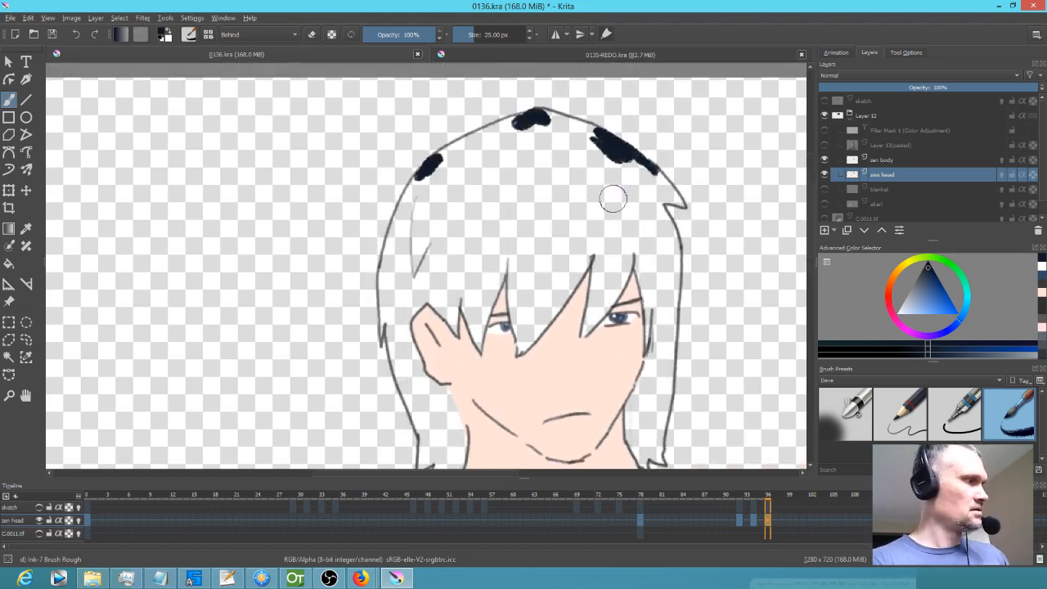
Fill the closed hair shape on frame 96 with the dark navy, undoing the surplus last fill.
key(f)
click(621, 207)
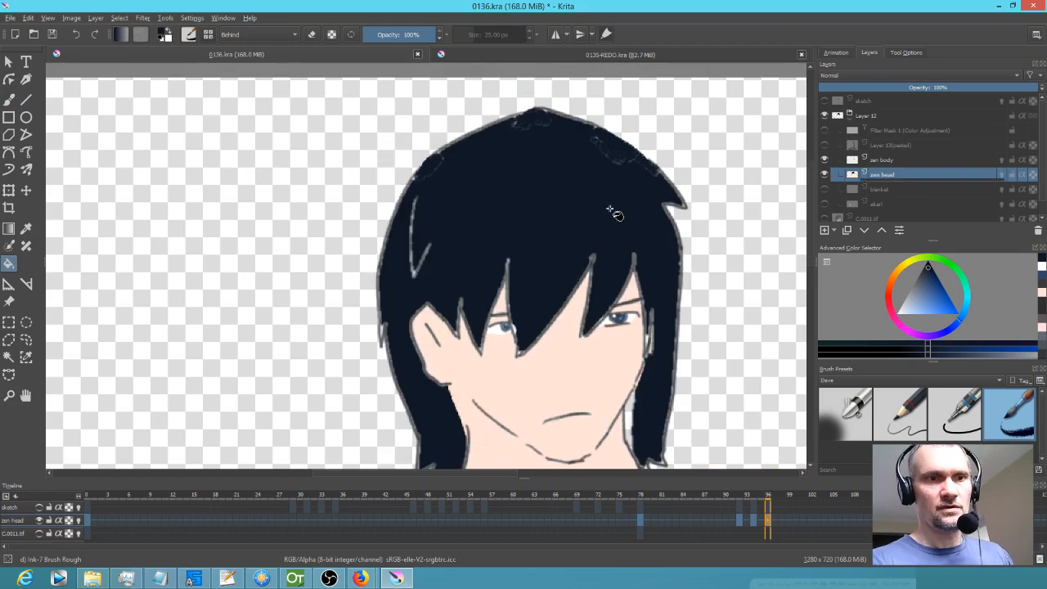
click(619, 207)
click(627, 199)
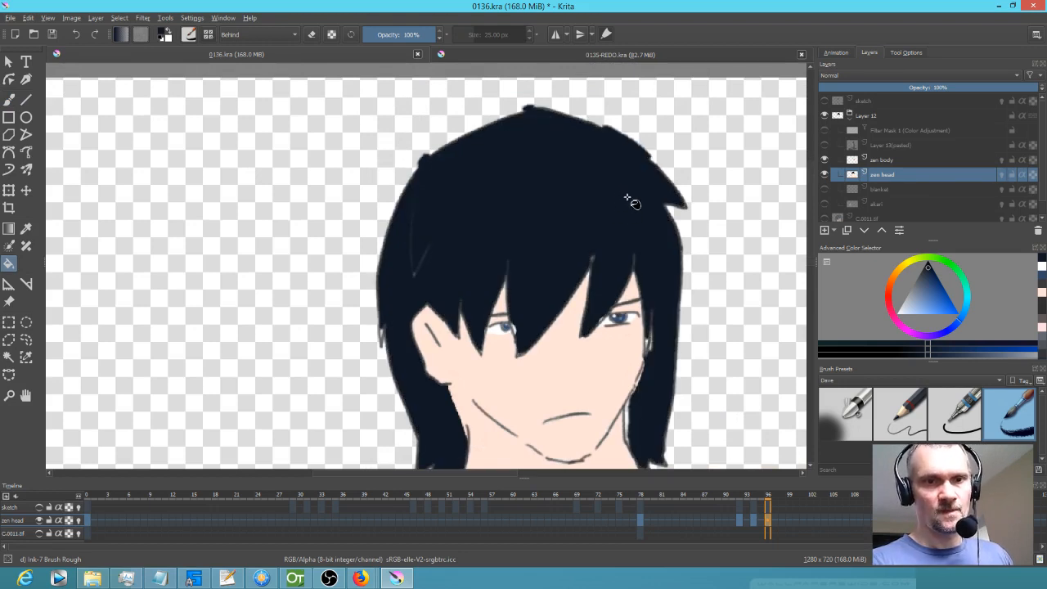
key(ctrl+z)
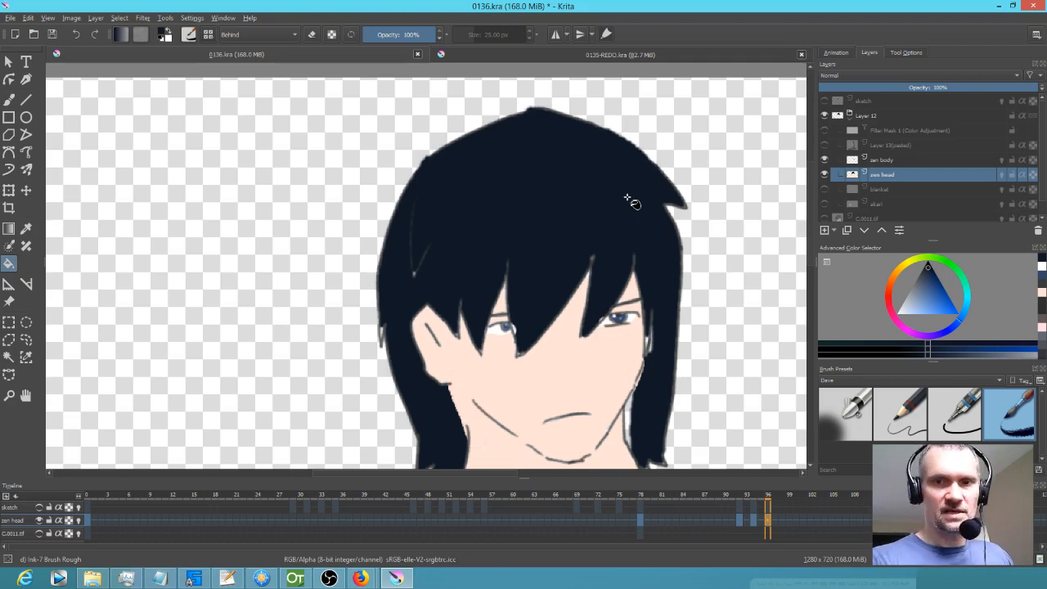
Paint the unfilled hair gaps beside the right jawline on frame 96 with the 25 px ink brush in dark navy.
key(b)
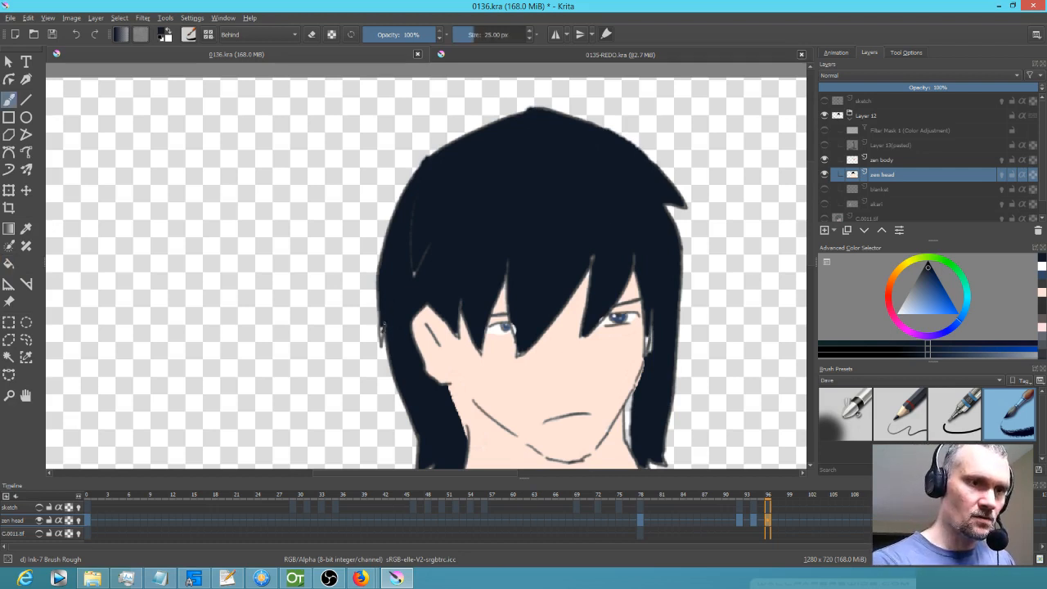
click(907, 52)
key(f)
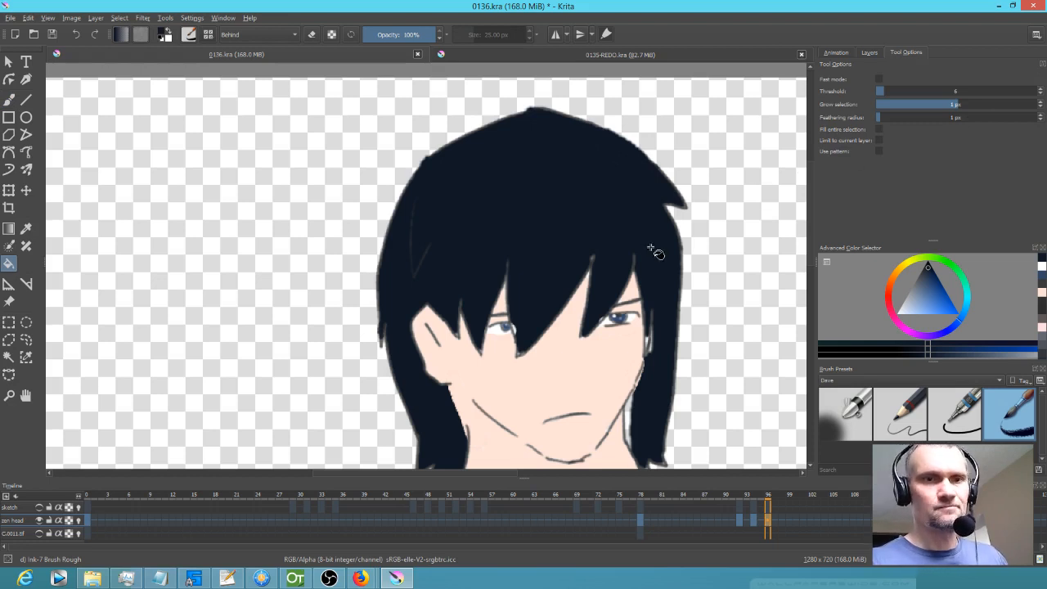
key(b)
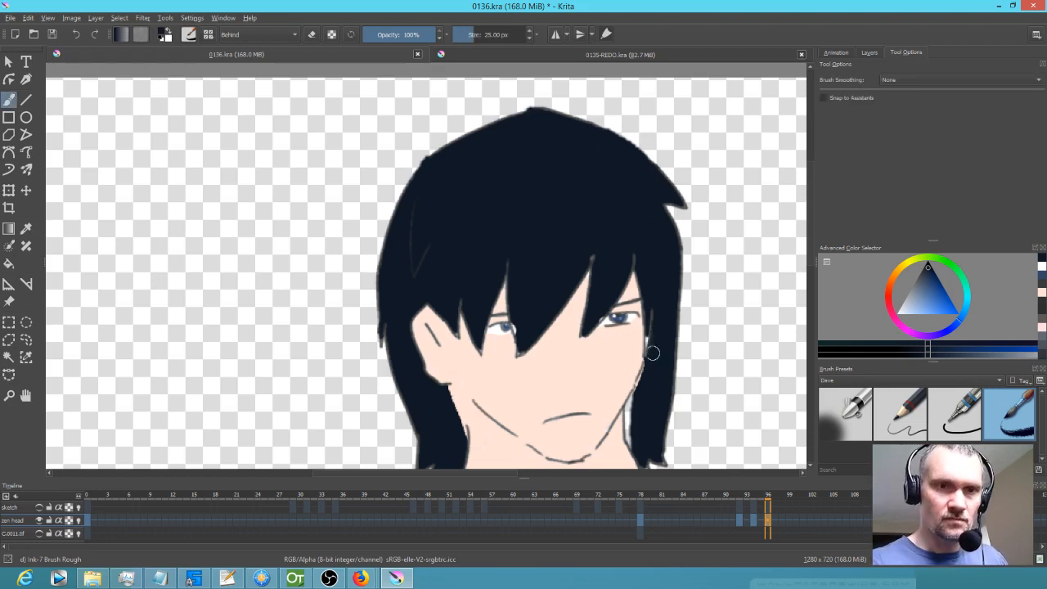
mouse_move(643, 401)
mouse_down()
mouse_move(648, 372)
mouse_move(631, 410)
mouse_move(635, 445)
mouse_move(657, 428)
mouse_up()
Touch up the pointed hair tip at the left edge of the head on frame 94 with the dark navy.
key(Left)
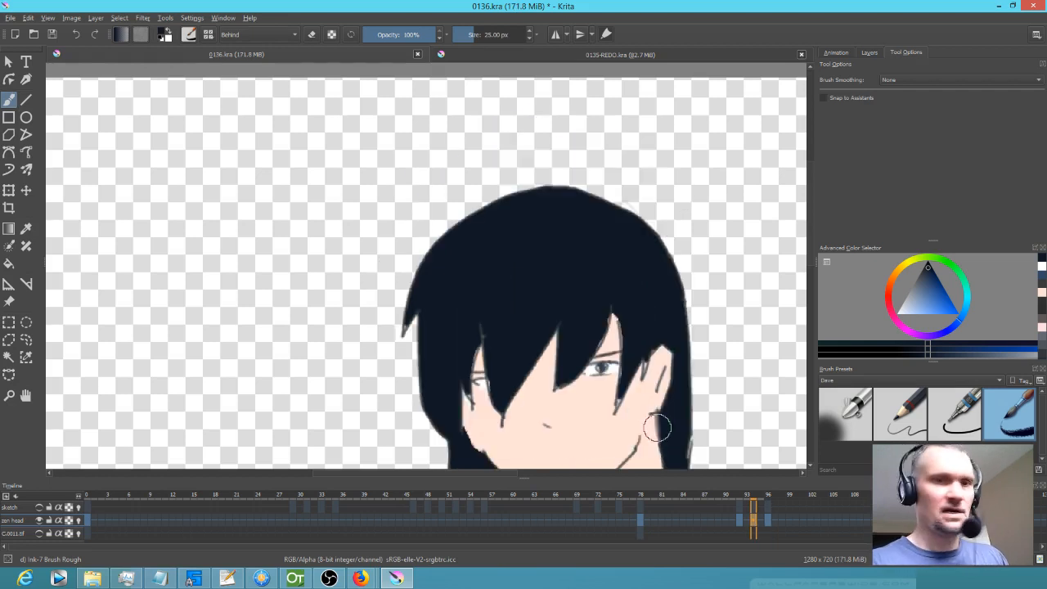
key(Left)
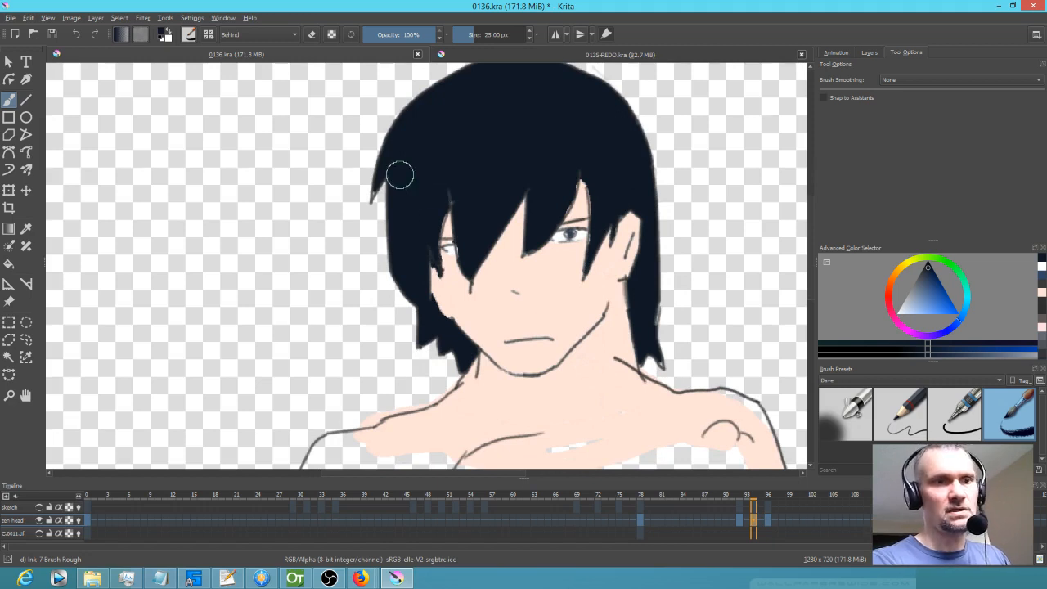
drag(400, 175, 379, 194)
key(ctrl+z)
drag(383, 170, 374, 195)
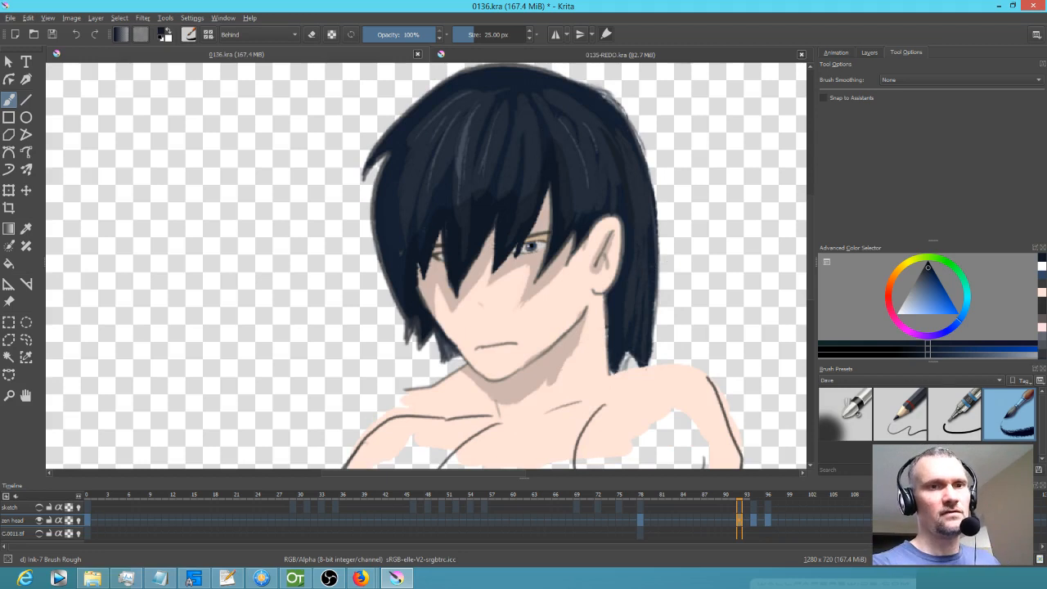
Sample the lighter navy tone of the painted hair on frame 92 and return to frame 94.
ctrl+click(531, 142)
key(Right)
key(Right)
key(Left)
key(Left)
key(Right)
key(Right)
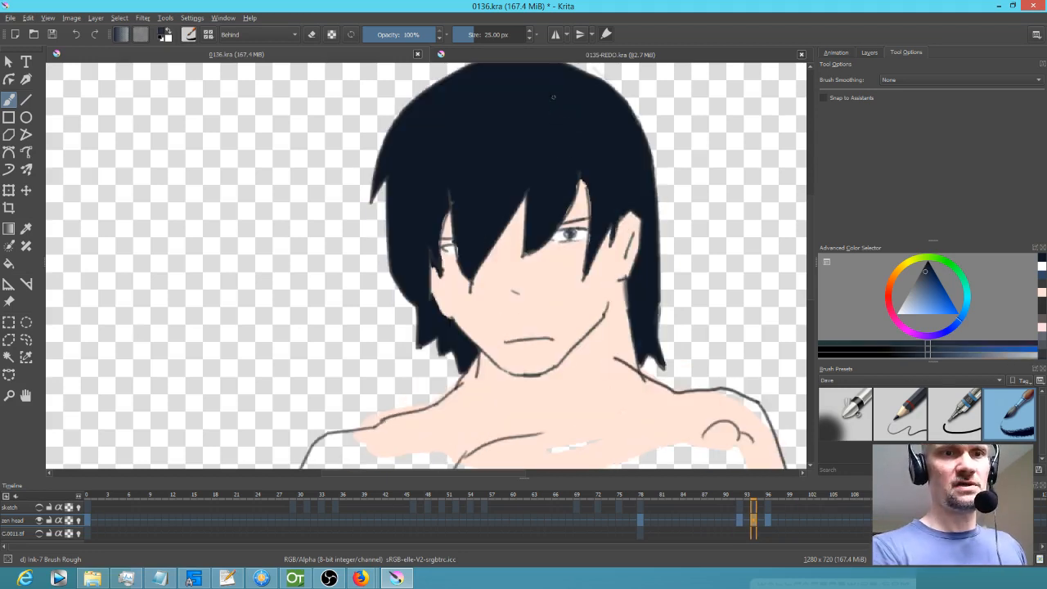
Set the brush to Normal blending and paint a lighter strand down the hair above the right eye on frame 94.
click(265, 36)
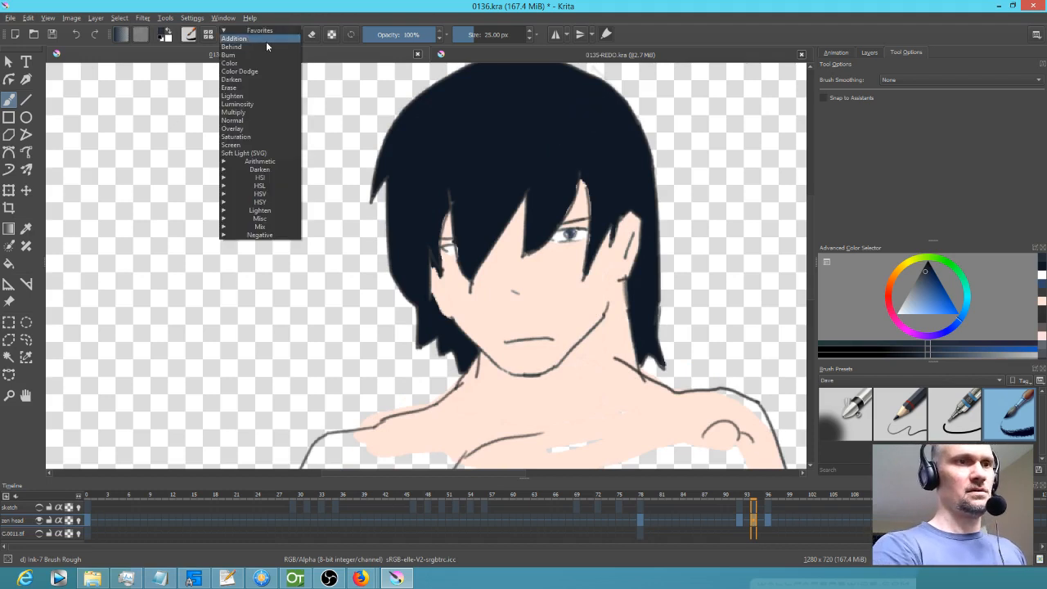
click(264, 120)
key(Left)
key(Left)
key(Right)
key(Right)
drag(548, 93, 568, 142)
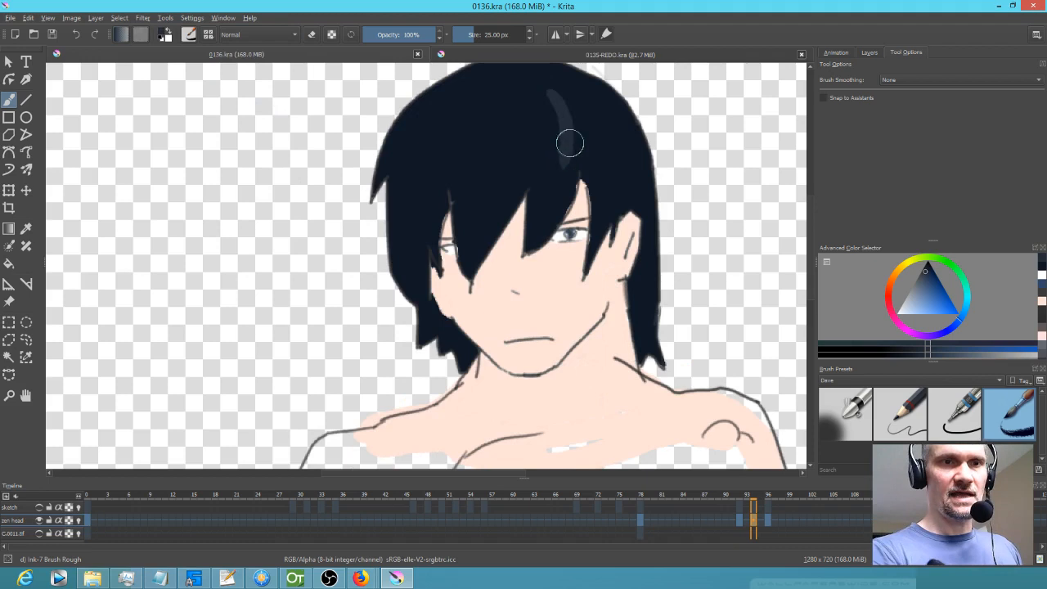
Paint a lighter strand down the hair above the right eye on frame 96, using frame 92 as reference.
key(Left)
key(Left)
key(Right)
key(Right)
key(Left)
key(Left)
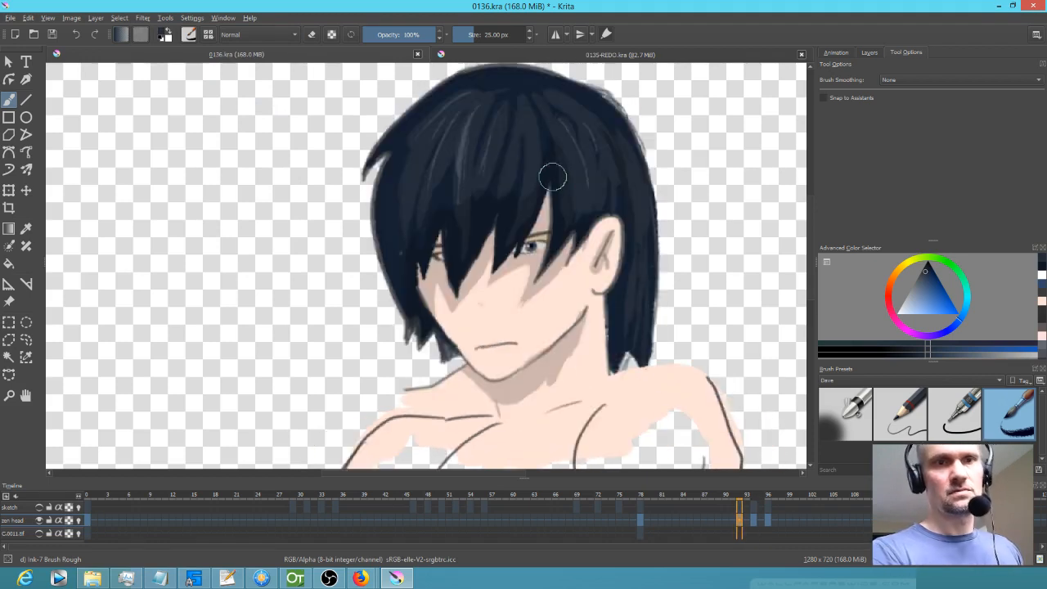
key(Right)
key(Right)
key(Right)
key(Right)
drag(628, 140, 610, 280)
mouse_move(552, 163)
mouse_down()
mouse_move(580, 218)
mouse_move(579, 271)
mouse_move(562, 178)
mouse_move(561, 305)
mouse_up()
Compare the highlight strands of the painted hair on frame 92 with the hair on frames 94 and 96.
key(Left)
key(Left)
key(Right)
key(Right)
key(Left)
key(Left)
key(Left)
key(Left)
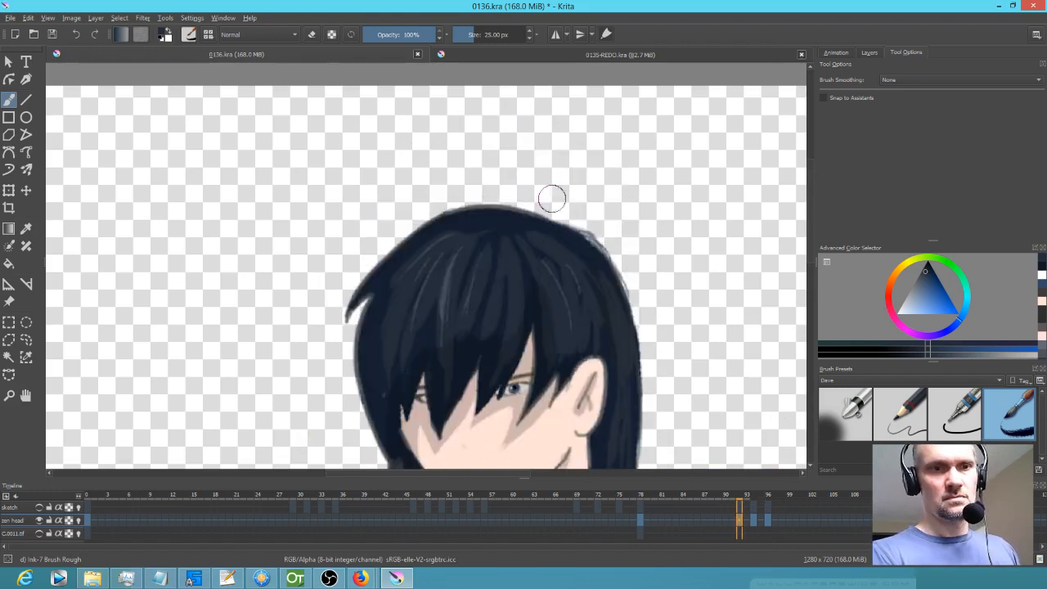
key(Right)
key(Right)
key(Left)
key(Left)
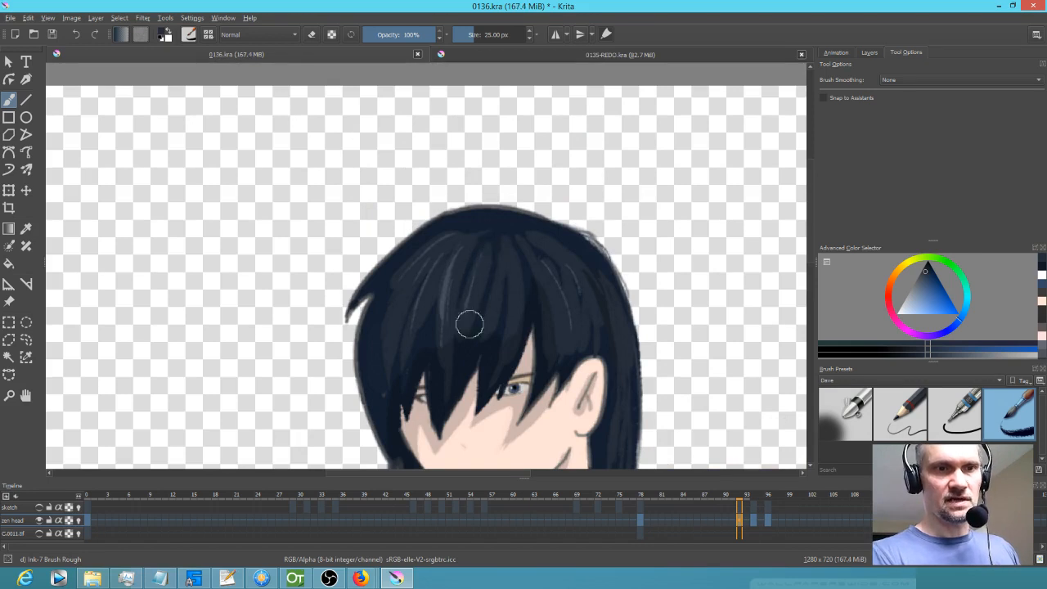
Add a second lighter strand beside the first in the hair on frame 96.
key(Right)
key(Right)
key(Right)
key(Right)
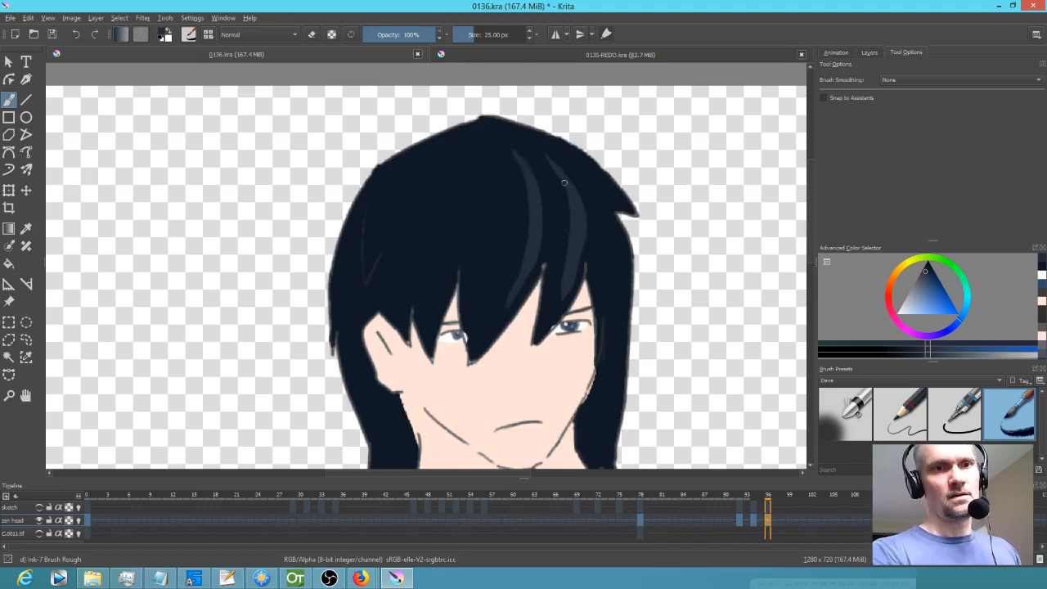
Paint a second lighter strand beside the first above the right eye in the hair on frame 94.
key(Left)
key(Left)
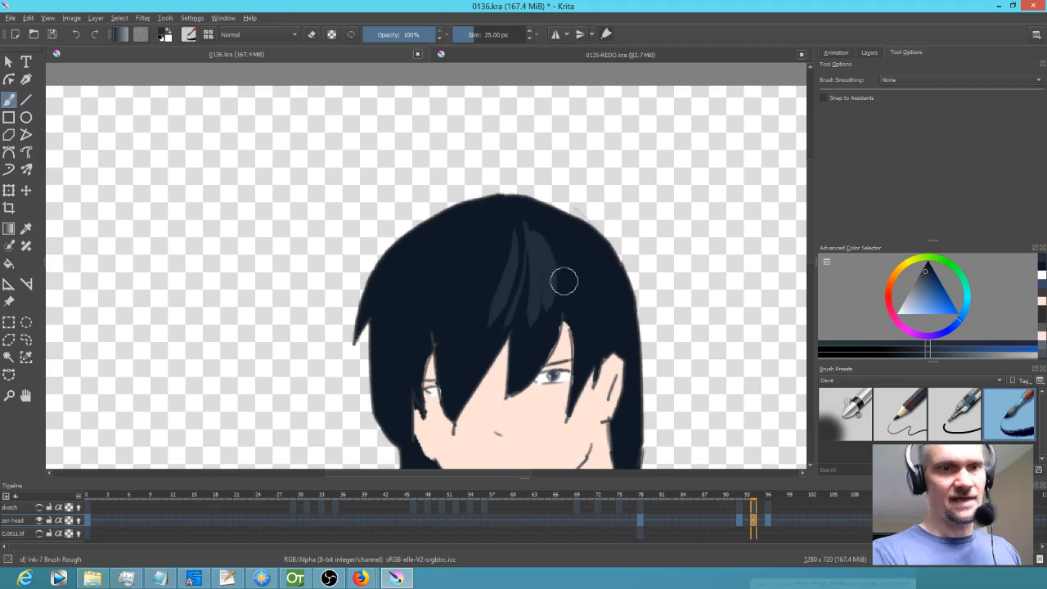
key(Left)
key(Left)
key(Right)
key(Right)
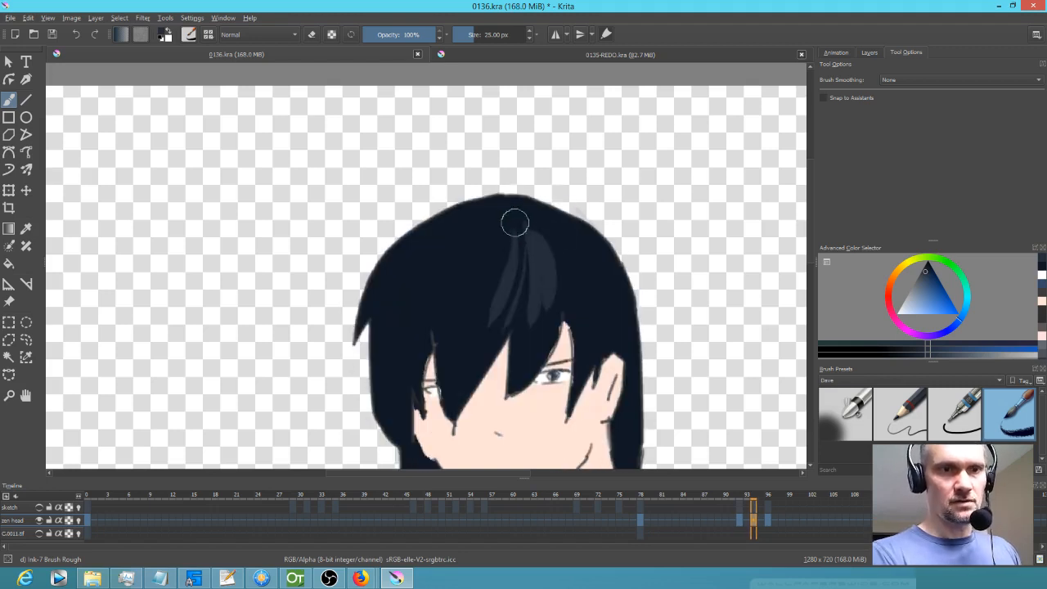
Compare the placement of the lighter hair strands across frames 92, 94 and 96.
key(Left)
key(Left)
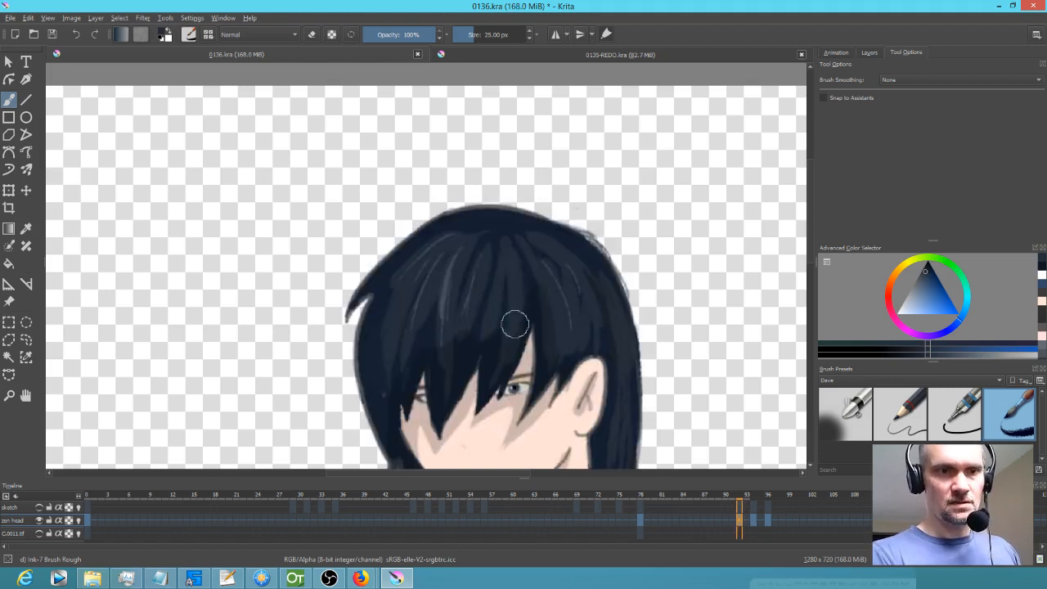
key(Right)
key(Right)
key(Right)
key(Right)
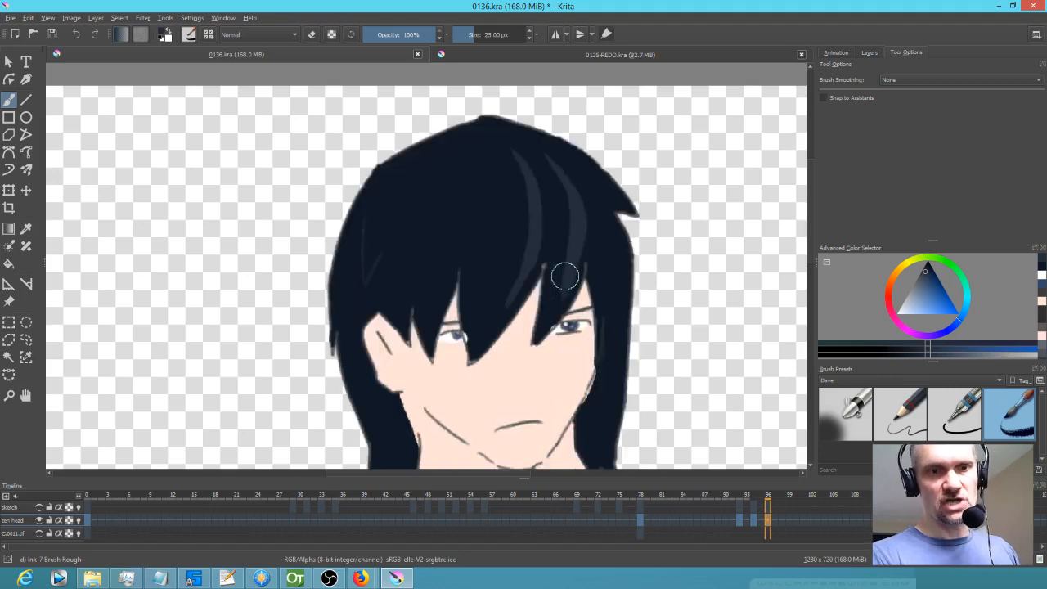
key(Left)
key(Left)
key(Left)
key(Left)
Paint wide lighter strands from the crown down the left side of the hair on frame 94.
key(Right)
key(Right)
drag(493, 216, 452, 304)
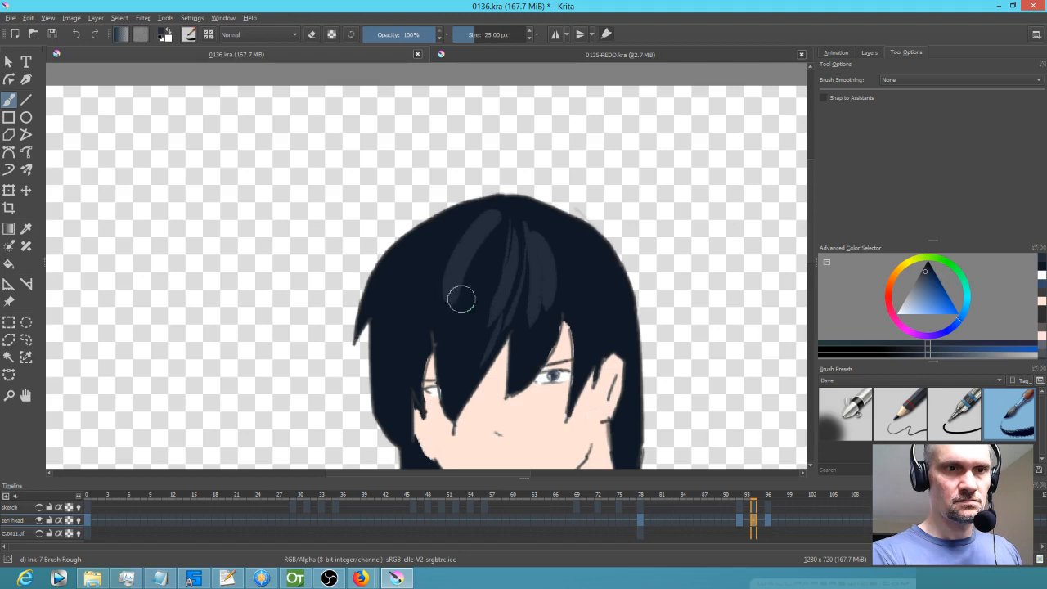
drag(482, 218, 394, 321)
mouse_move(465, 243)
mouse_down()
mouse_move(430, 270)
mouse_move(414, 378)
mouse_up()
Paint lighter strands from the crown down the left side and middle of the hair on frame 96.
key(Right)
key(Right)
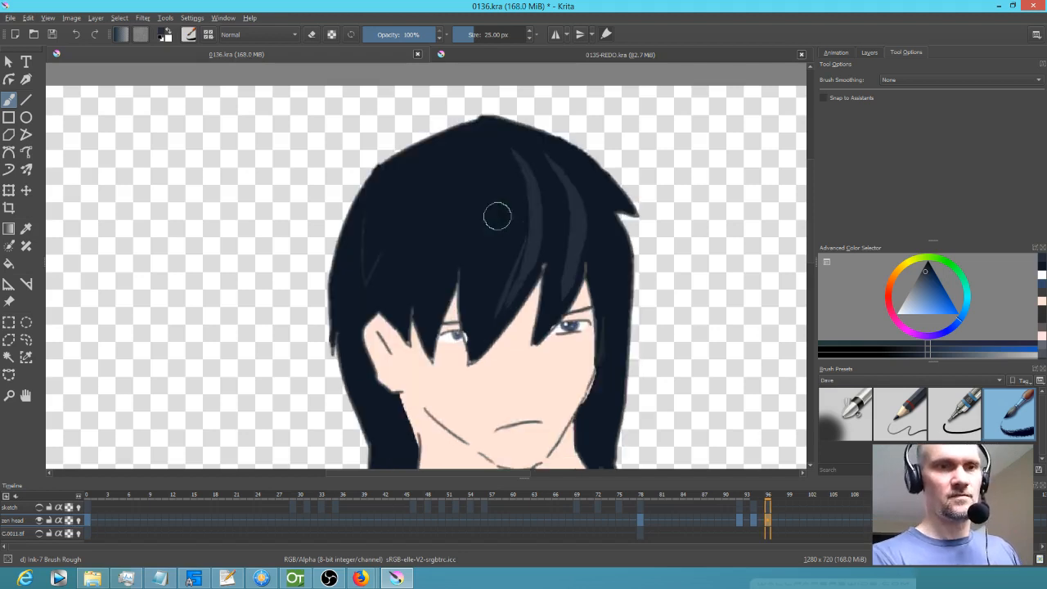
mouse_move(473, 160)
mouse_down()
mouse_move(431, 303)
mouse_move(417, 287)
mouse_up()
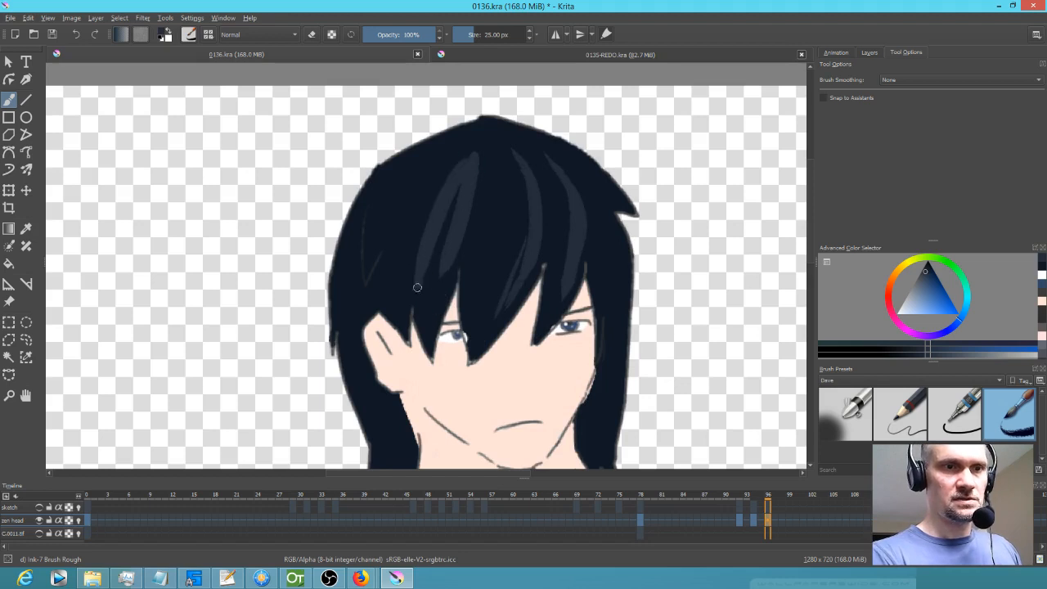
drag(468, 167, 369, 269)
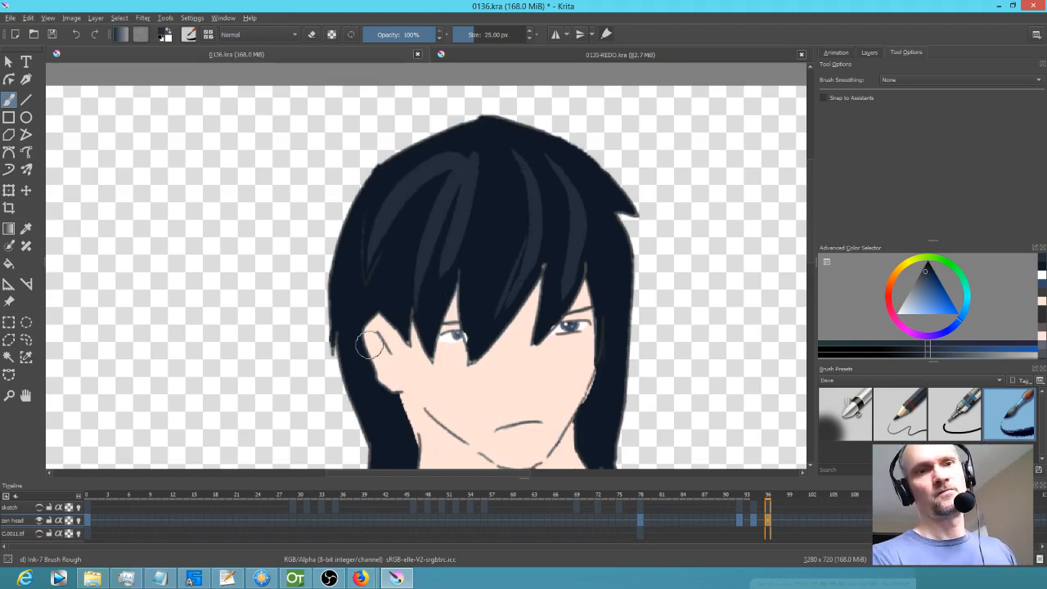
mouse_move(493, 156)
mouse_down()
mouse_move(490, 279)
mouse_move(502, 175)
mouse_move(516, 276)
mouse_move(500, 165)
mouse_move(488, 280)
mouse_move(489, 170)
mouse_move(520, 174)
mouse_move(501, 164)
mouse_move(528, 195)
mouse_up()
drag(525, 146, 559, 218)
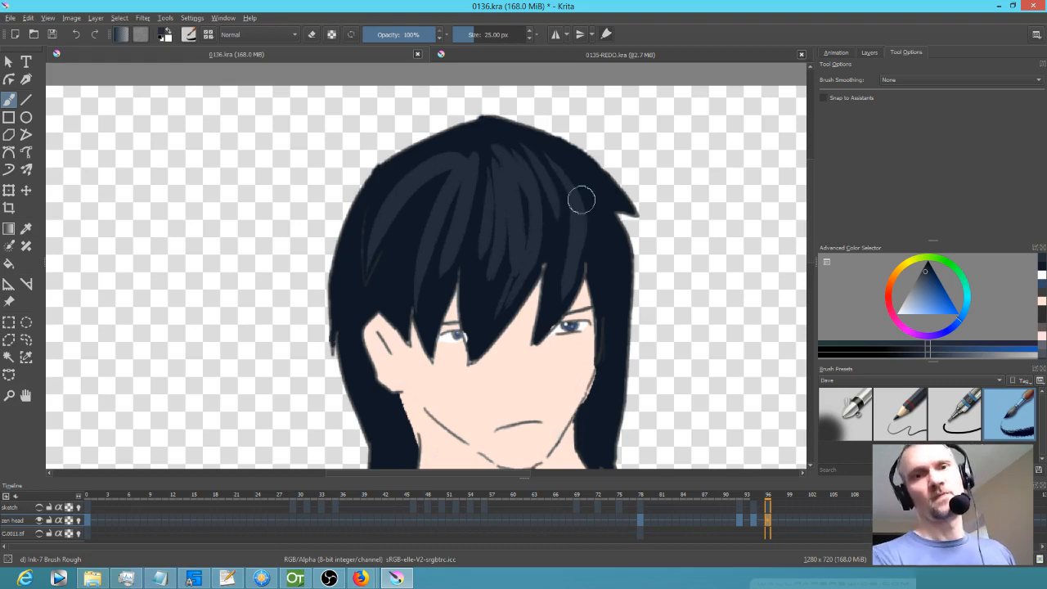
Add lighter strands above the ear and along the left edge of the hair on frame 94, using frame 92 as reference.
key(Left)
key(Left)
key(Right)
key(Left)
key(Right)
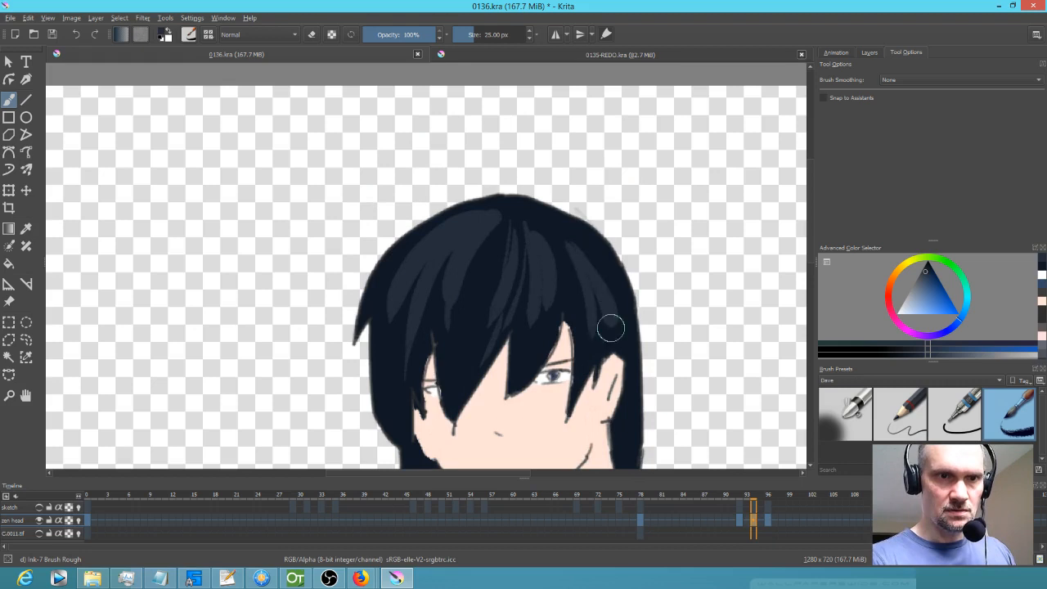
key(Left)
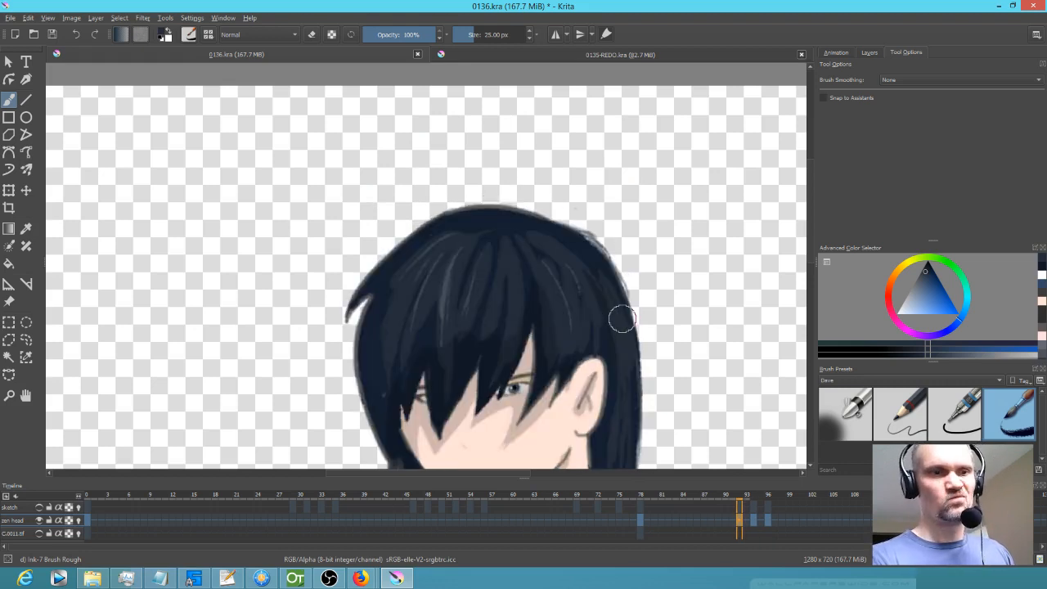
key(Right)
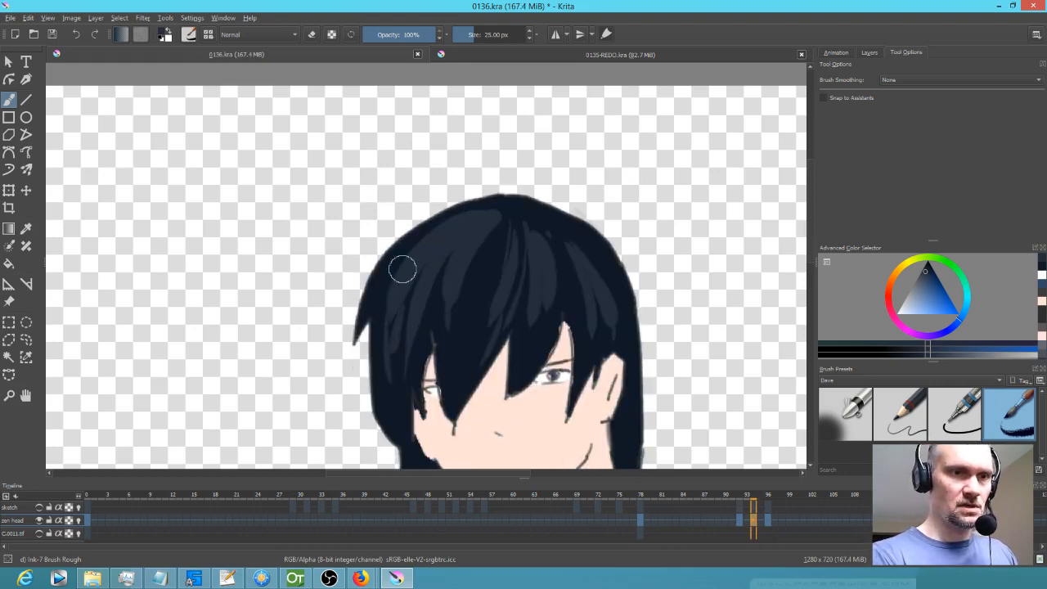
Fill the middle of the fringe on frame 94 with more lighter strands, checking against frame 92.
drag(625, 352, 576, 240)
key(Left)
key(Right)
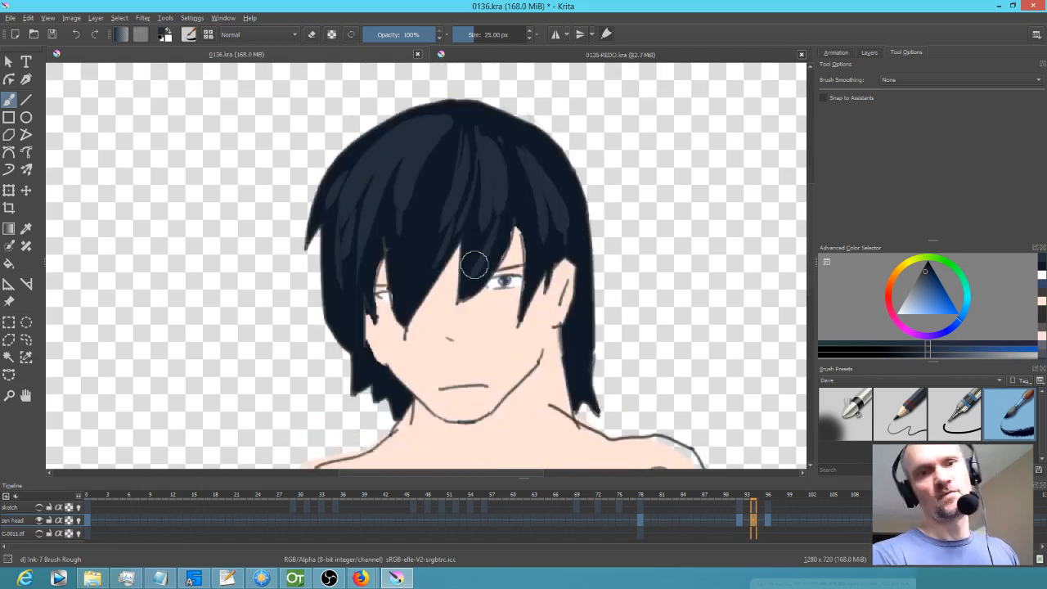
key(Left)
key(Right)
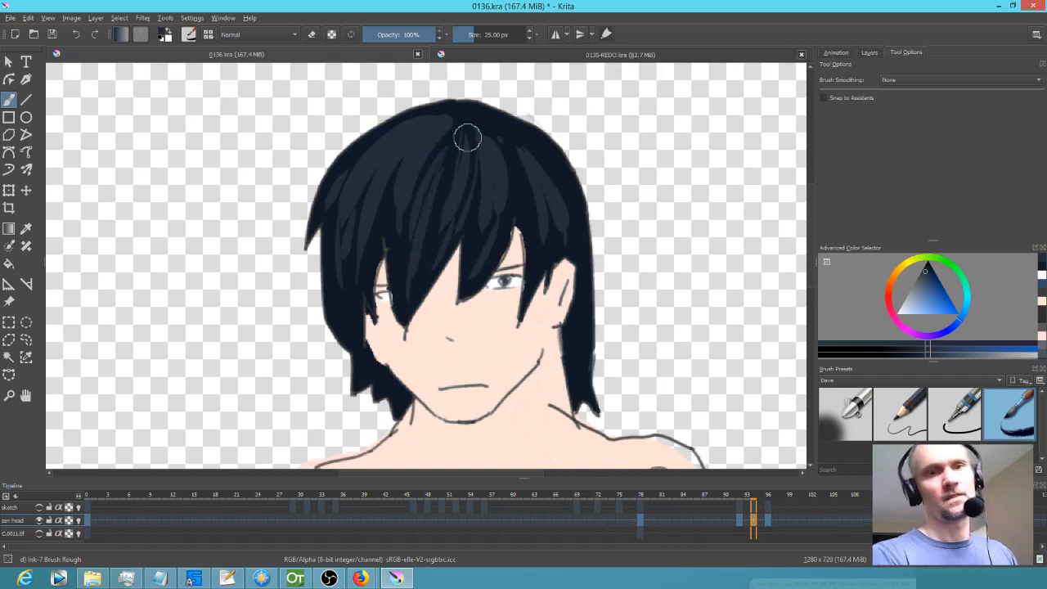
key(Left)
key(Right)
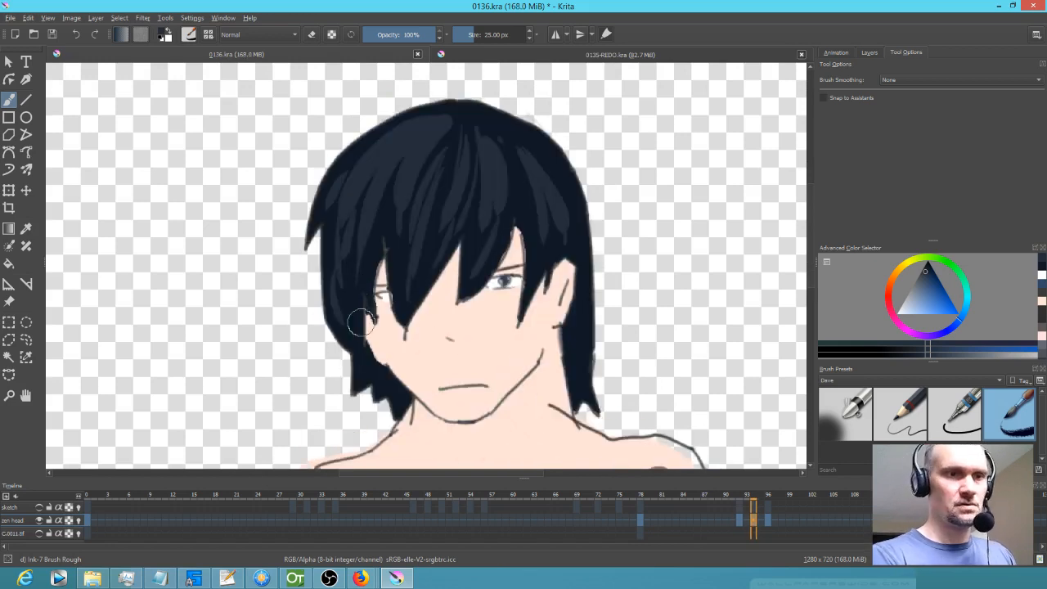
Extend the lighter strands along the side of the head and behind the ear on frame 96.
key(Right)
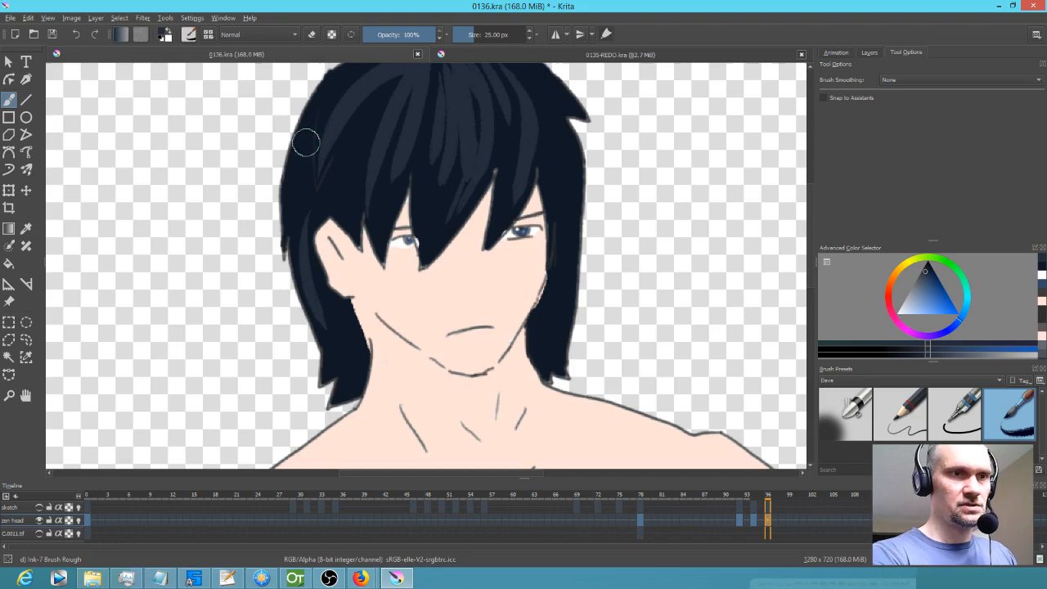
scroll(360, 163, up, 3)
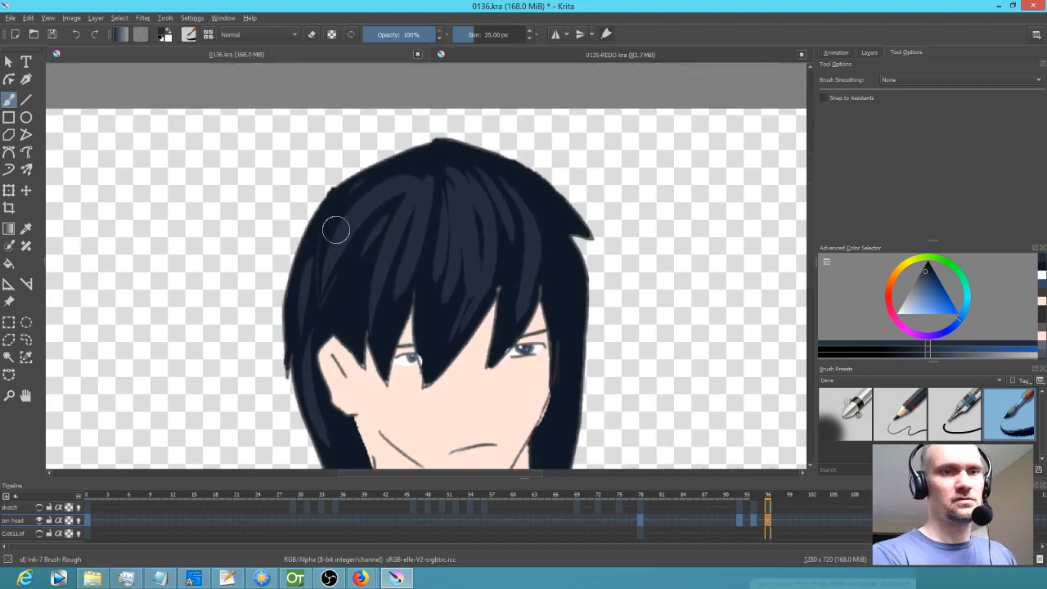
key(Left)
key(Right)
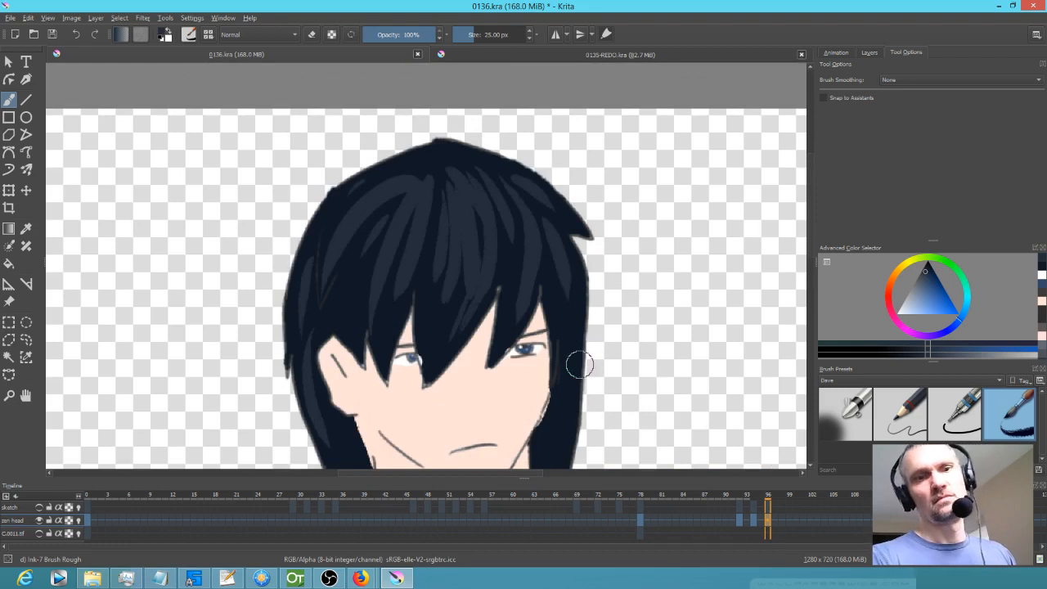
Sample the mid navy tone from the left side of the painted hair on frame 78.
drag(645, 273, 657, 224)
key(Left)
key(Left)
key(Left)
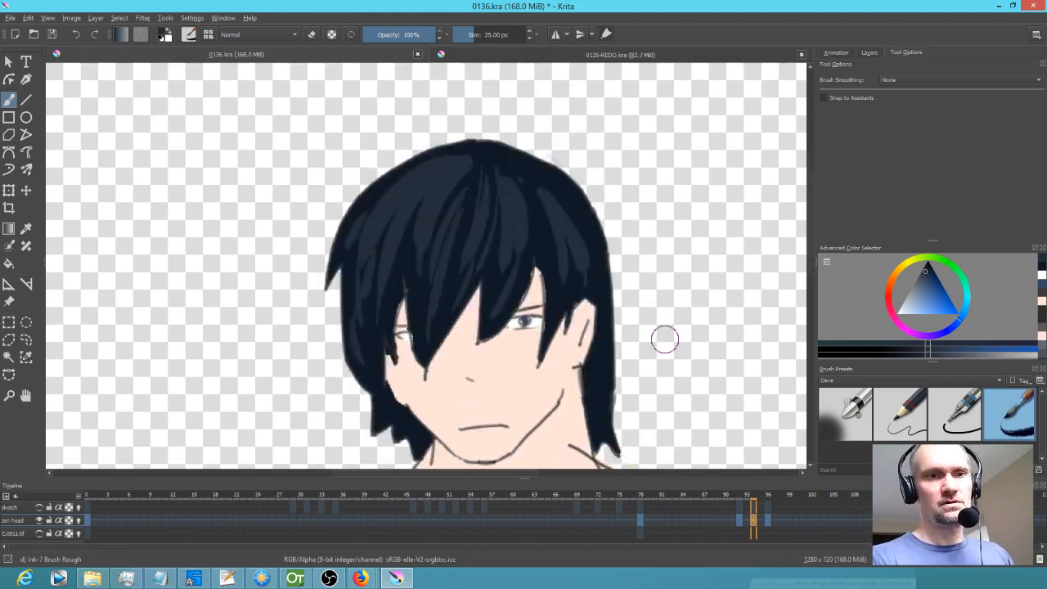
key(Left)
key(Left)
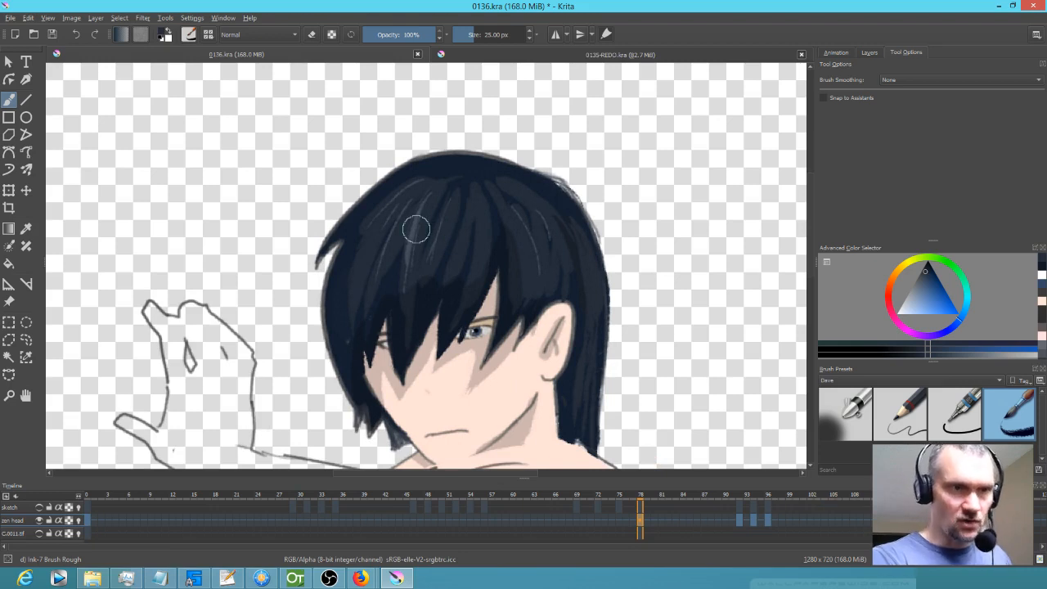
ctrl+click(340, 290)
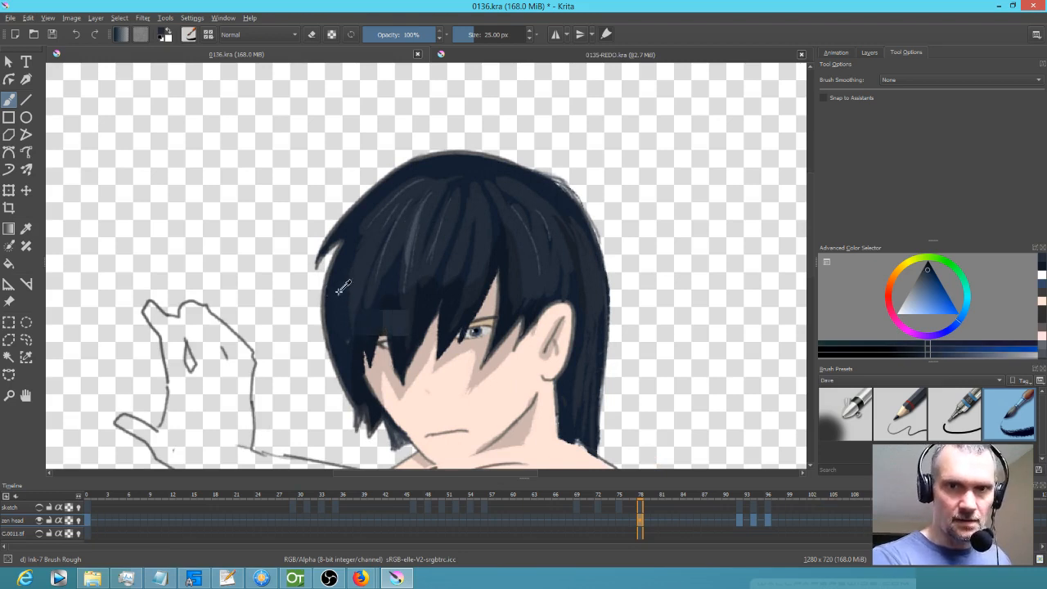
Paint the sampled navy along the left side of the hair on frame 94 with the Ink-7 Brush Rough preset.
key(Right)
key(slash)
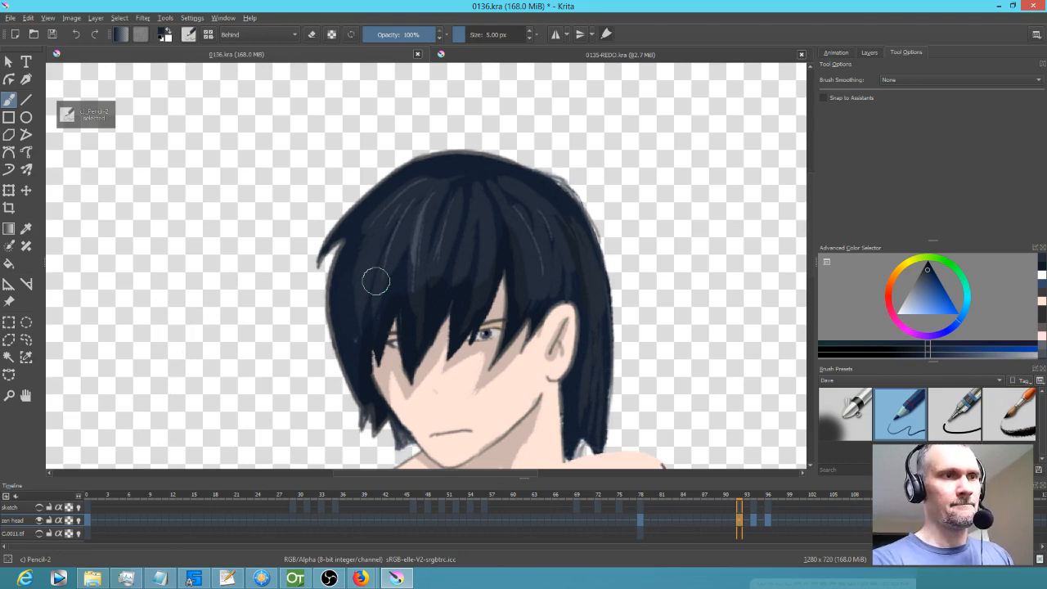
key(Right)
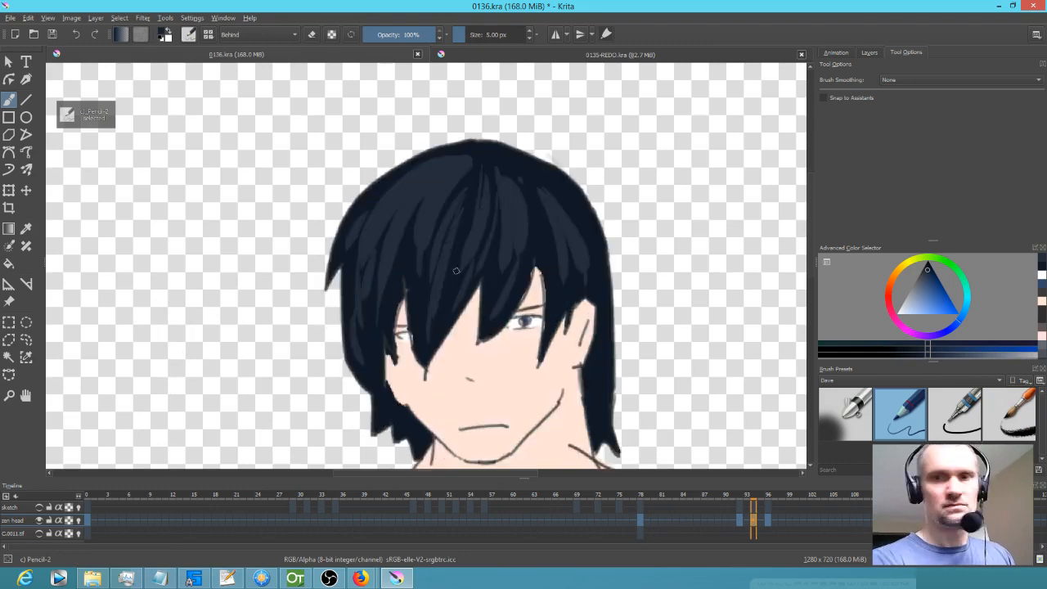
click(999, 415)
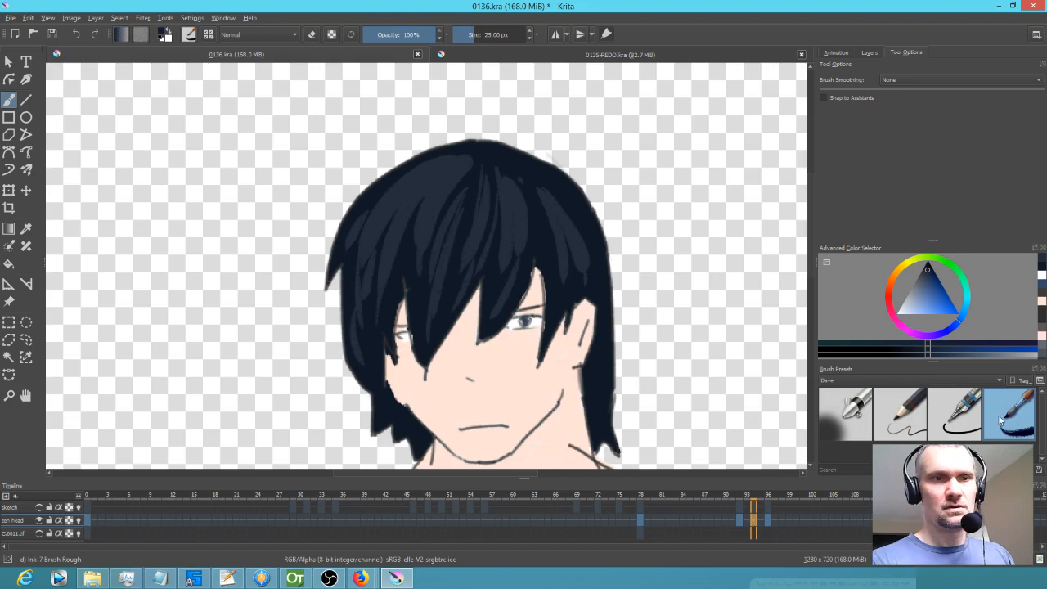
key(Left)
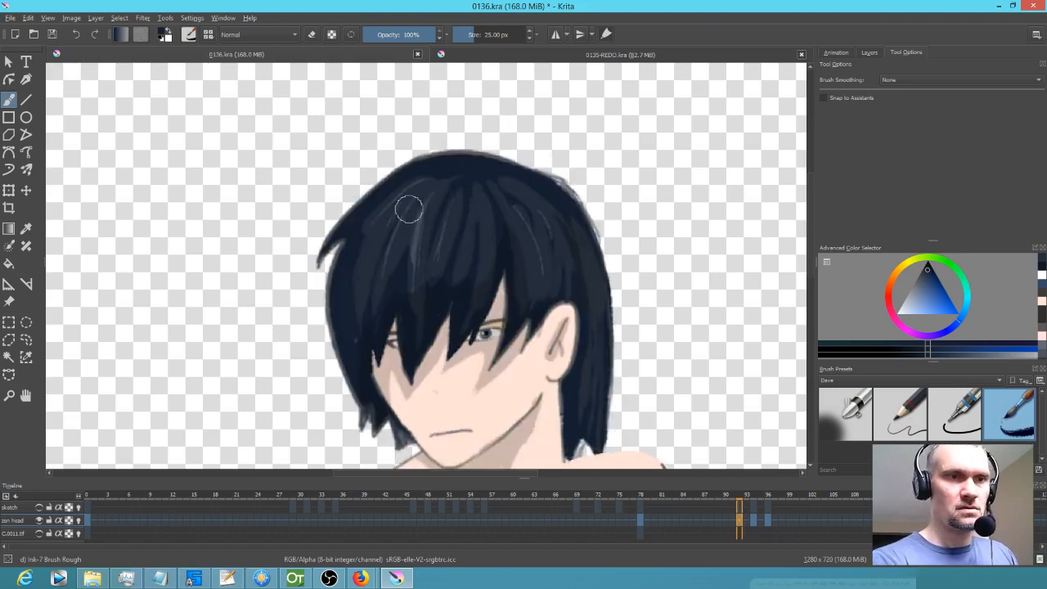
key(Right)
drag(357, 260, 352, 318)
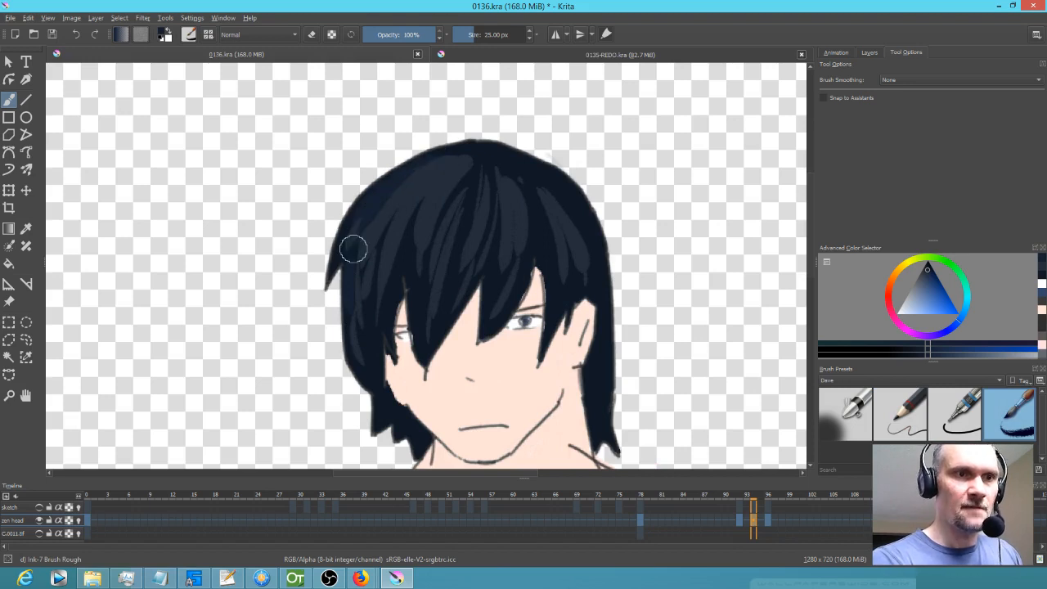
Add more mid-navy strands between the lighter ones across the fringe on frame 94, comparing with frames 92 and 96.
key(Left)
key(Right)
key(Right)
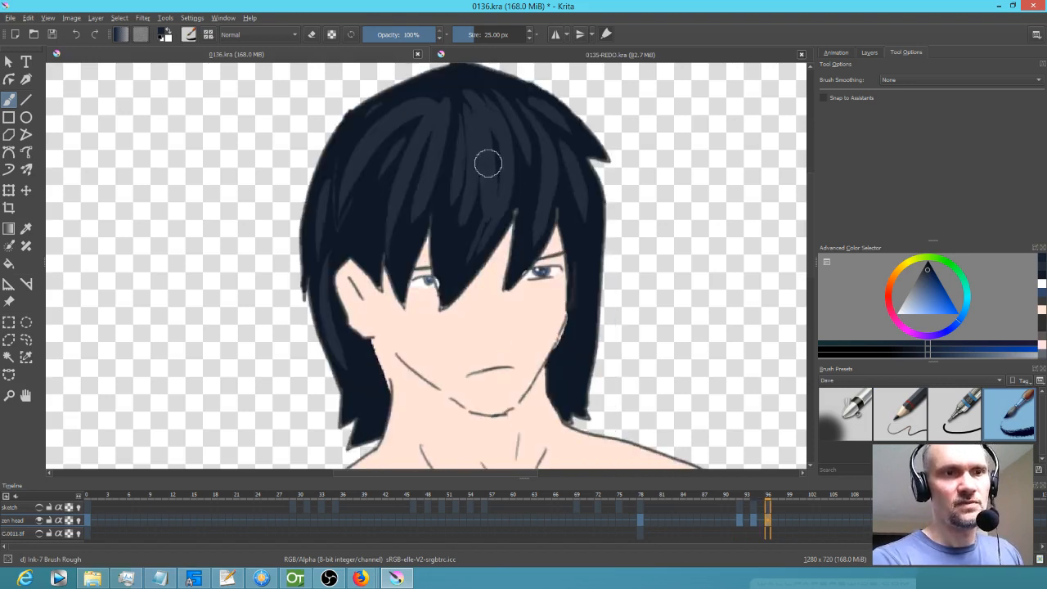
key(Left)
key(Right)
key(Left)
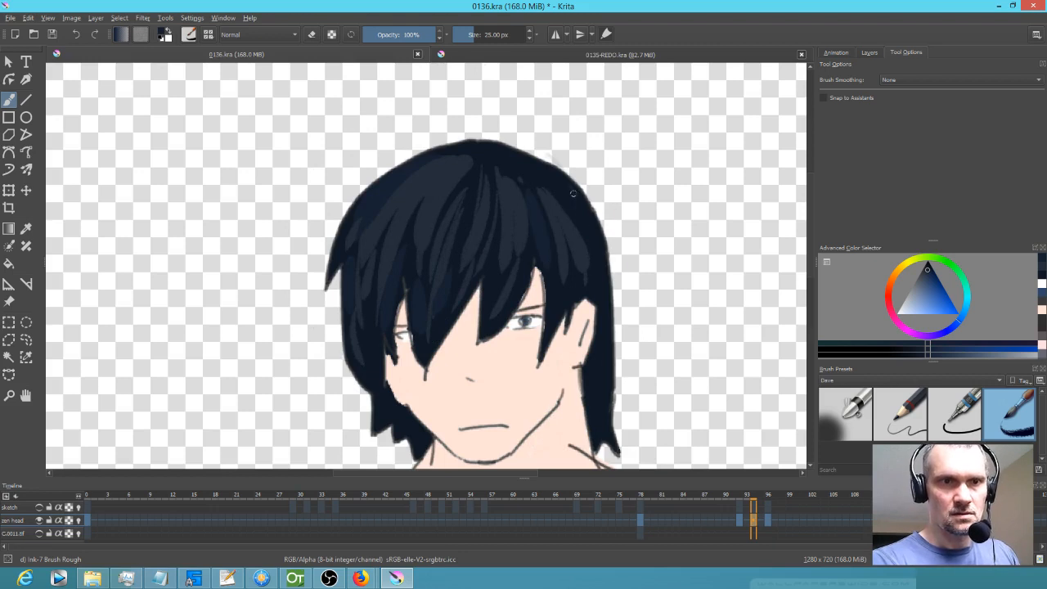
Paint mid-navy strands above the ear and down both sides of the hair on frame 96.
key(Left)
key(Right)
key(Right)
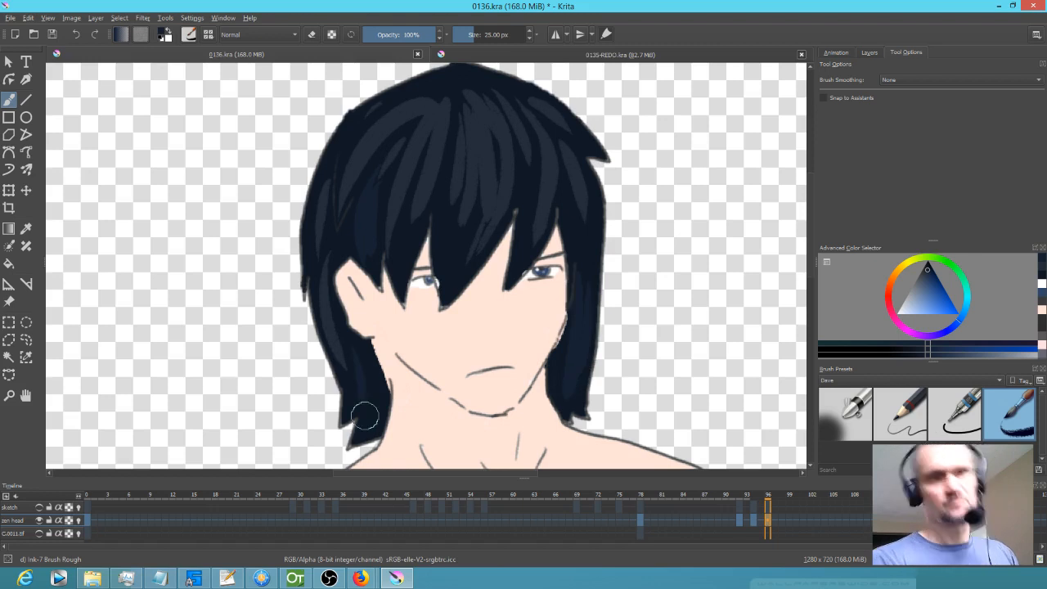
Choose the Pencil-2 brush and sample the light highlight color from the painted hair on frame 78.
key(Left)
key(Left)
key(Left)
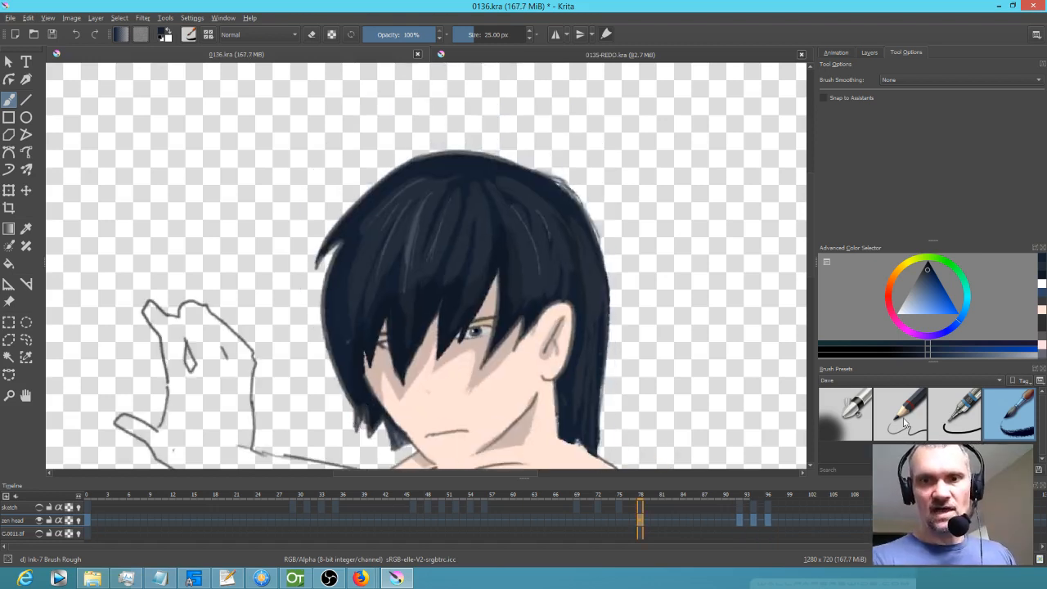
click(906, 422)
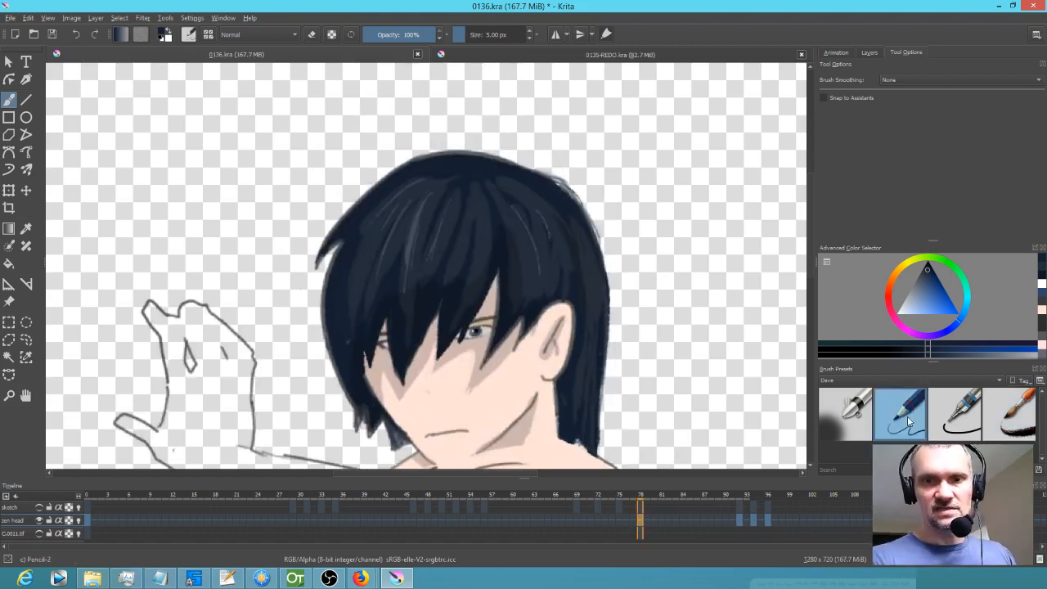
ctrl+click(414, 237)
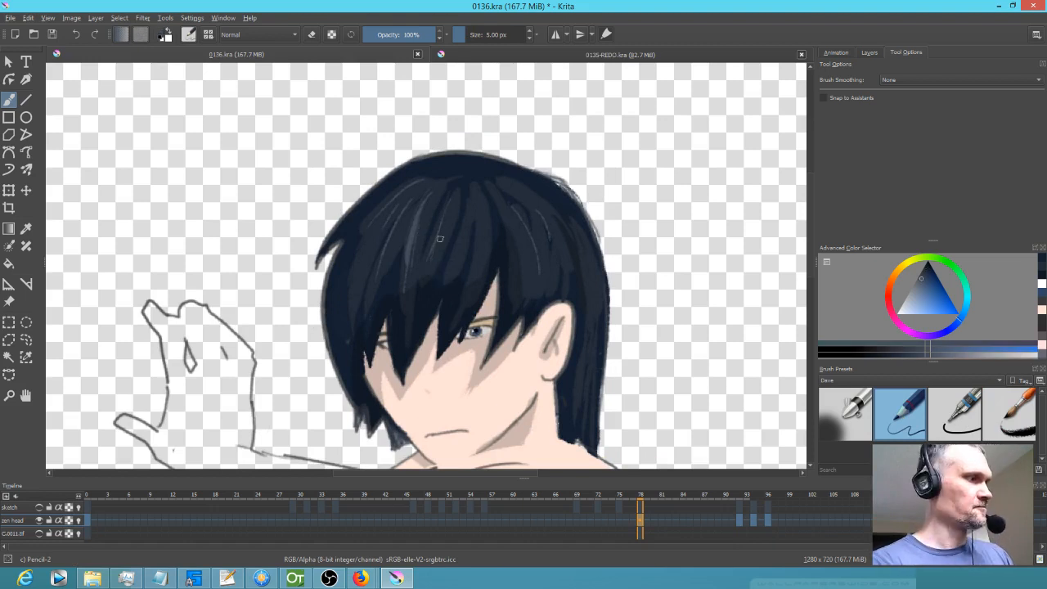
Draw a thin curved highlight line along the upper left hair strand on frames 94 and 96.
key(Right)
key(Right)
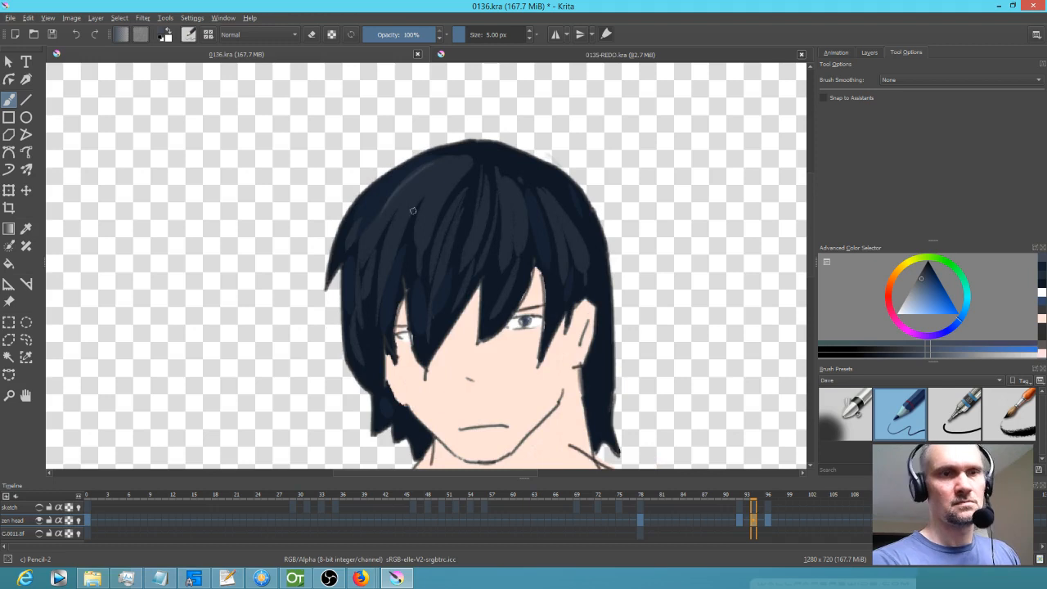
key(Right)
drag(423, 96, 340, 179)
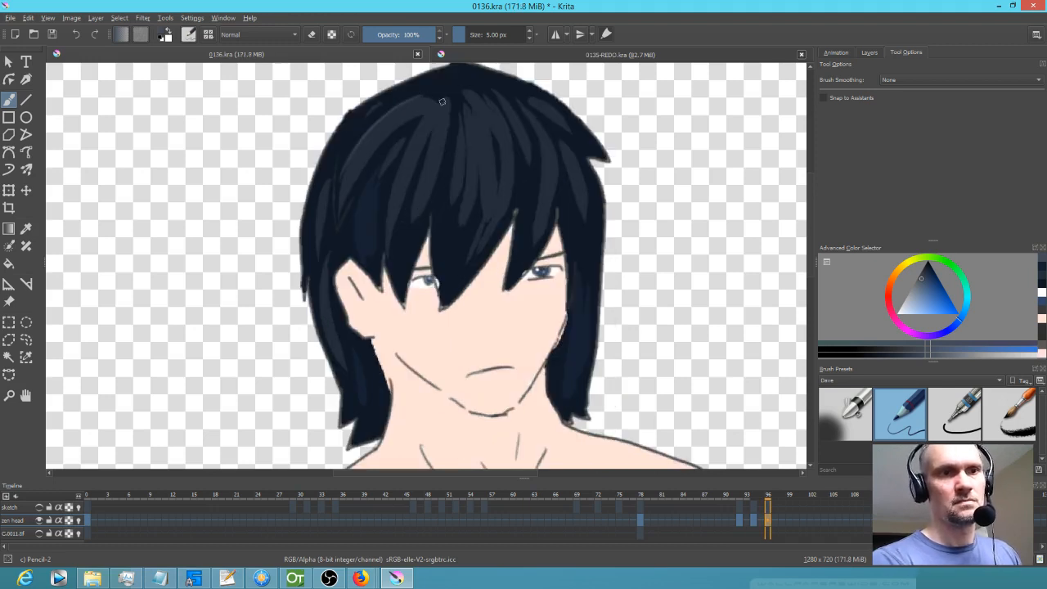
key(Left)
key(Right)
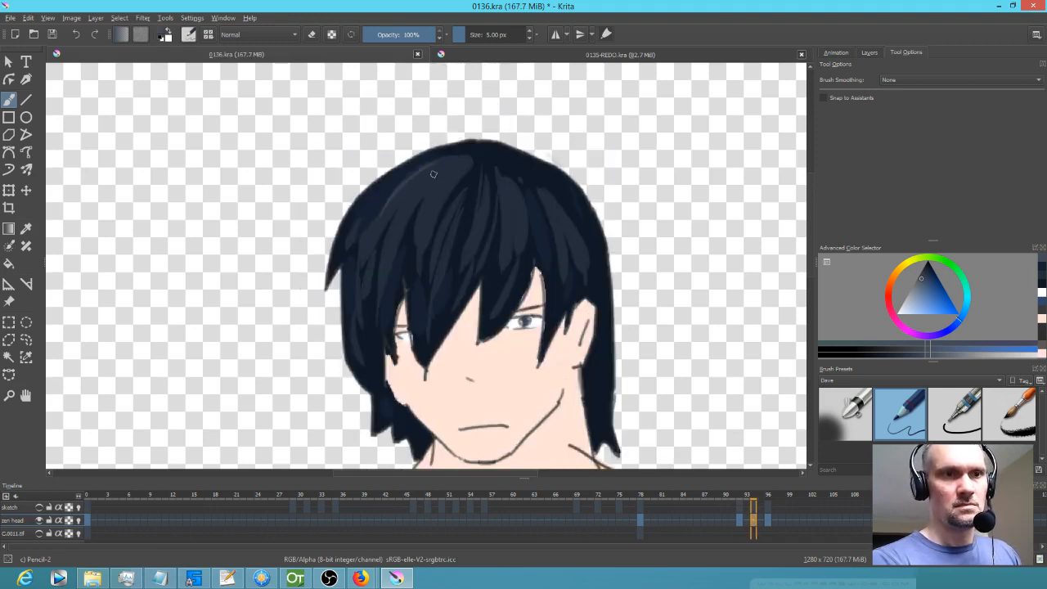
Add more thin light highlight lines along the fringe and side strands on frames 94 and 96, comparing with frame 92.
key(Right)
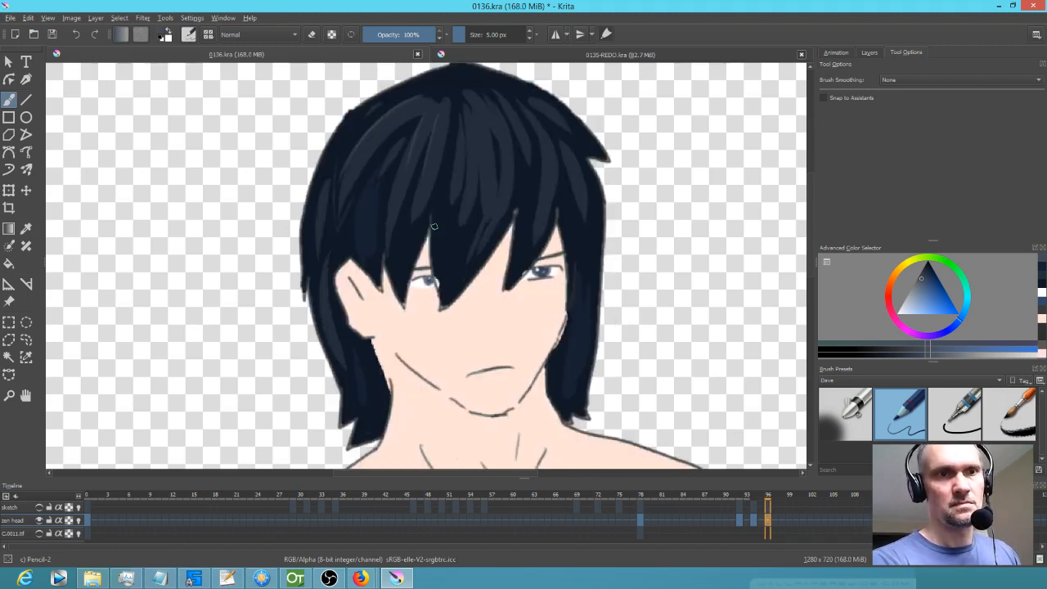
key(Left)
key(Left)
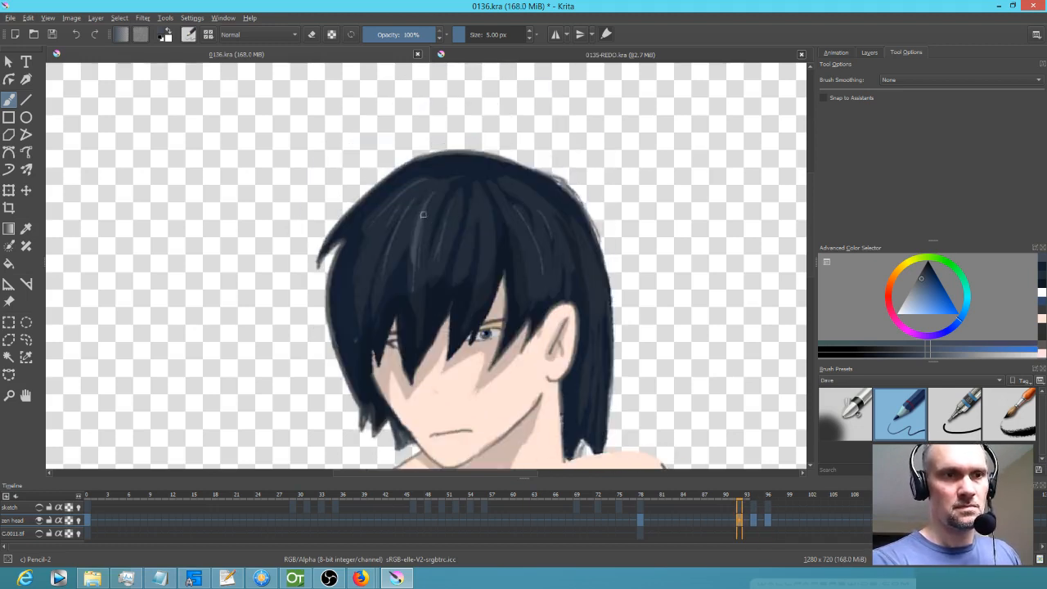
key(Right)
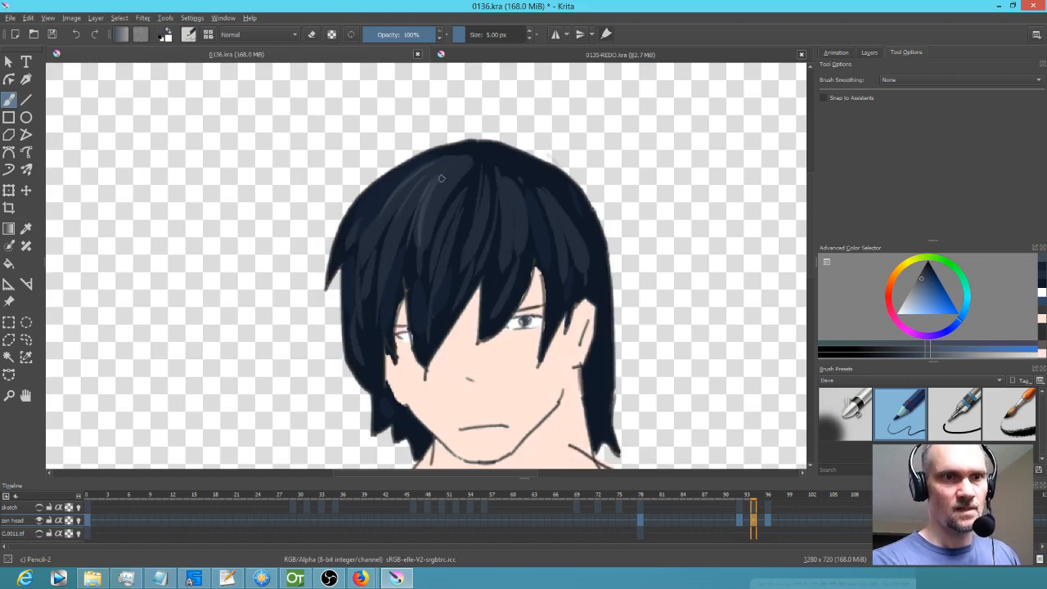
key(Right)
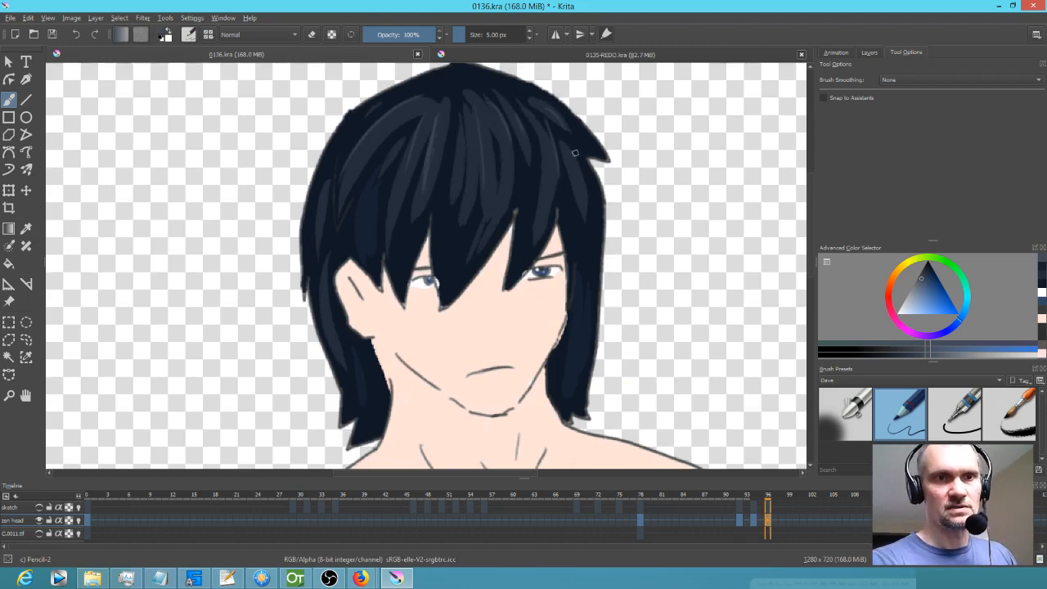
key(Left)
key(Left)
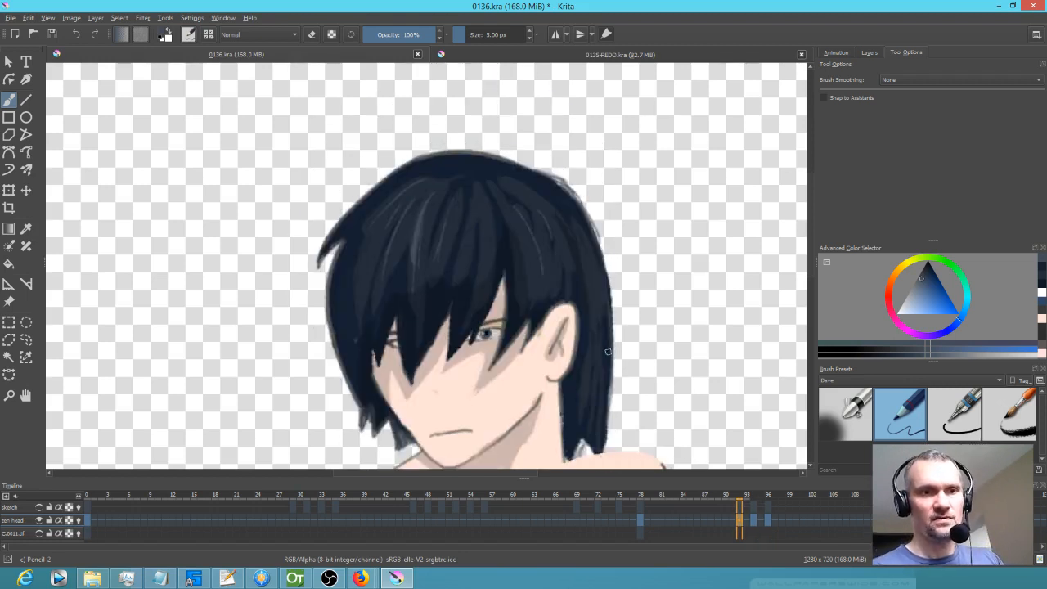
key(Right)
key(Left)
key(Right)
key(Right)
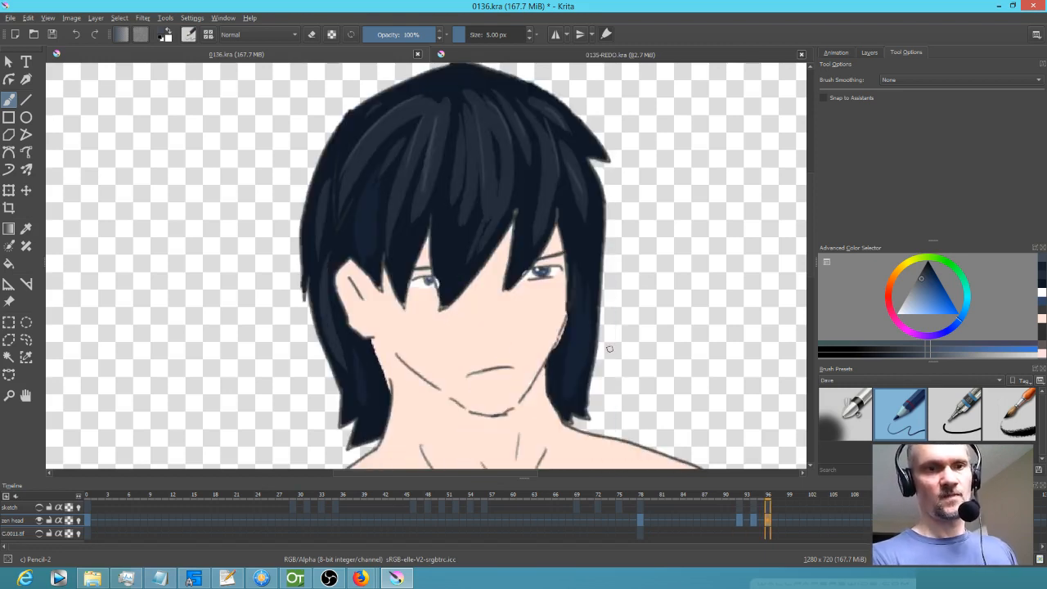
Sample the dark navy hair color on frame 96, compare the hair with the preceding keyframes, and save the file.
ctrl+click(445, 270)
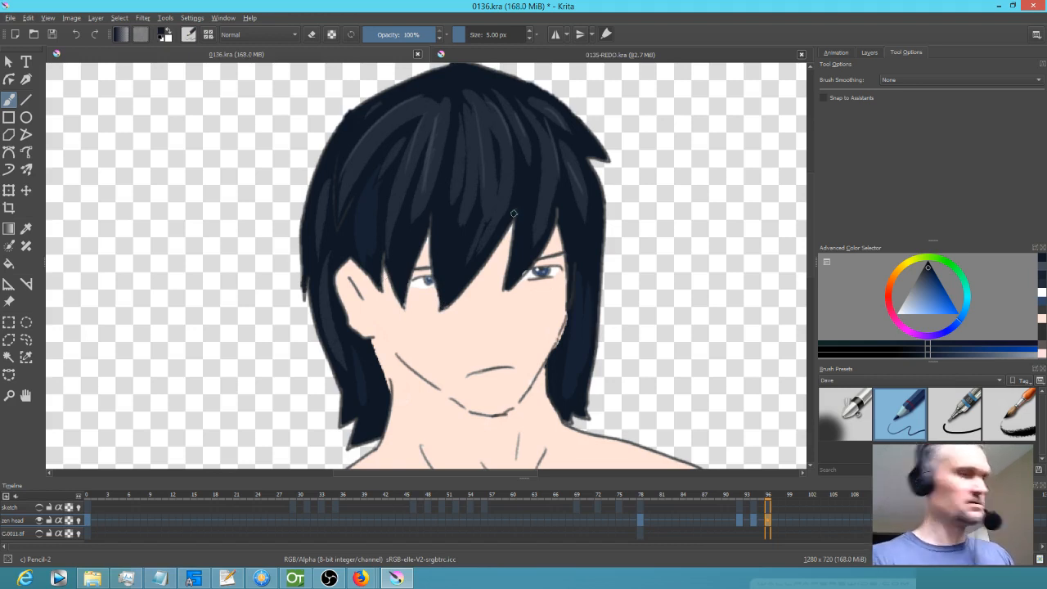
key(Left)
key(Left)
key(Right)
key(Right)
scroll(549, 194, down, 2)
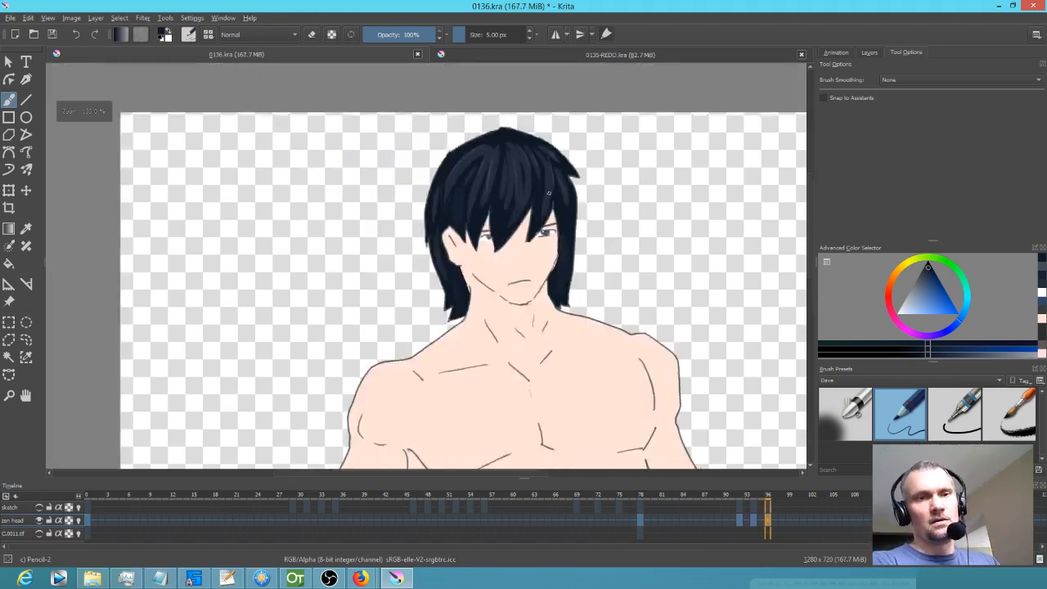
scroll(544, 188, down, 1)
scroll(571, 211, up, 2)
scroll(574, 214, down, 1)
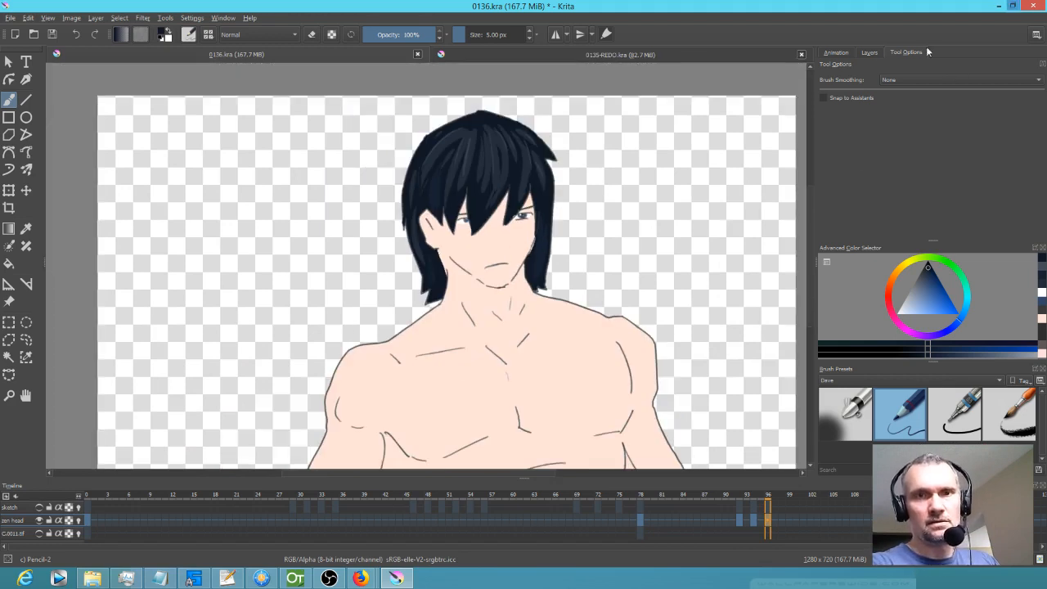
click(53, 34)
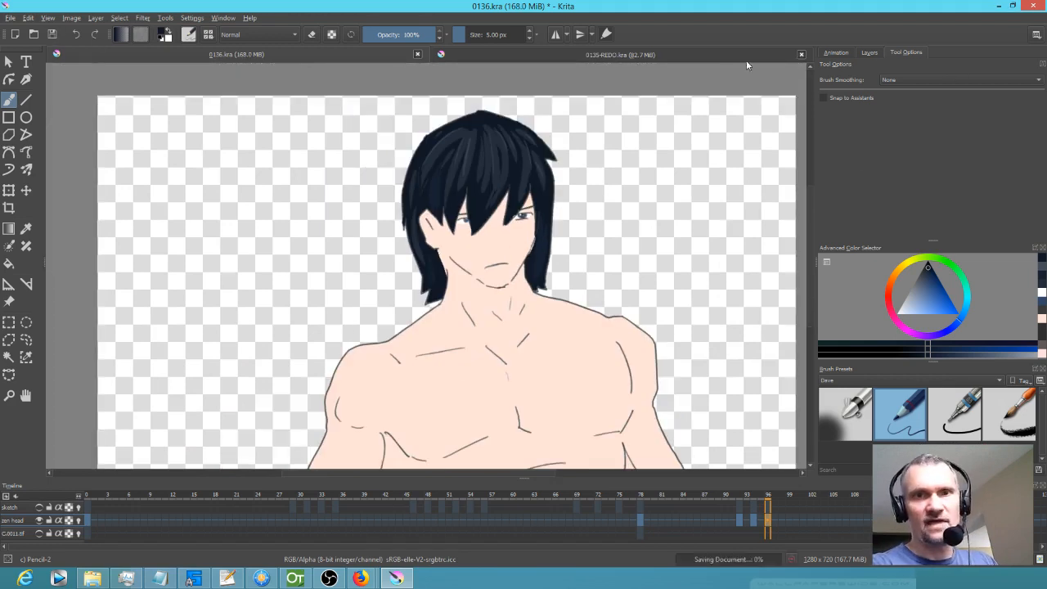
Hide the zen head layer and inspect the zen body artwork alone on frames 96, 94, 0 and 78.
click(867, 53)
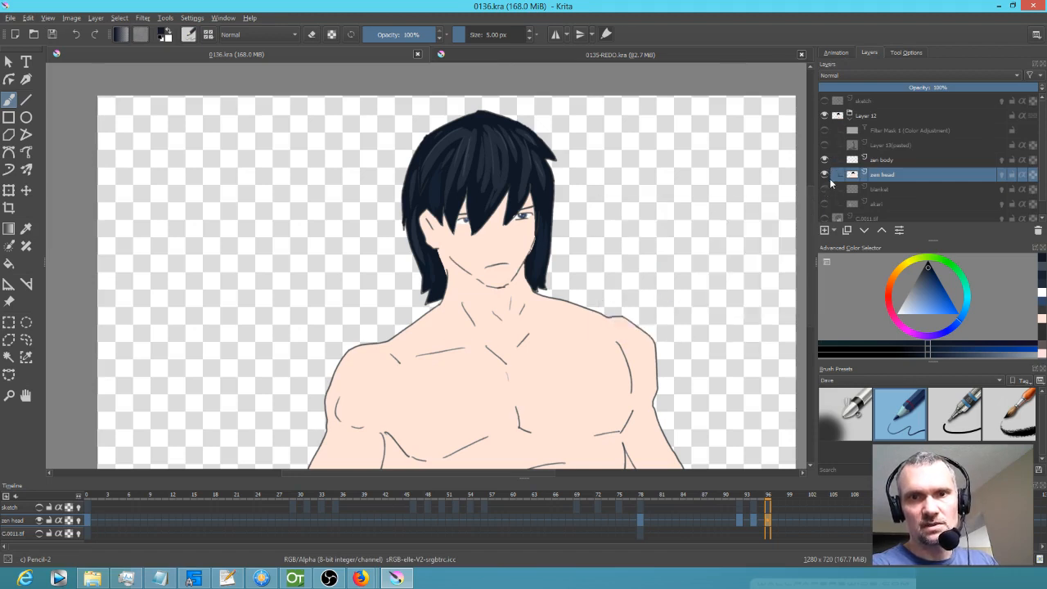
click(825, 174)
click(824, 159)
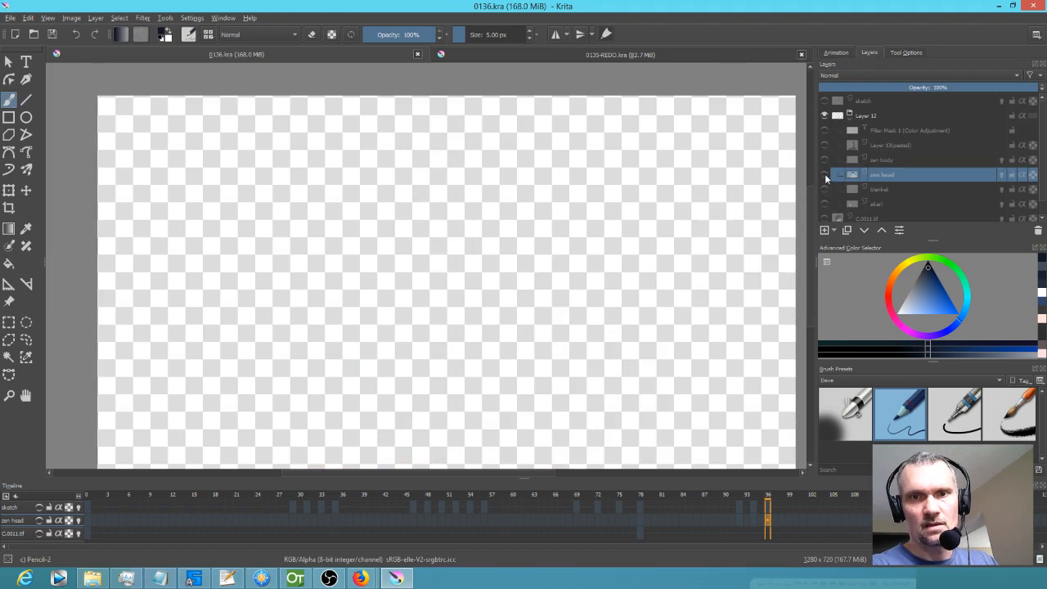
click(825, 160)
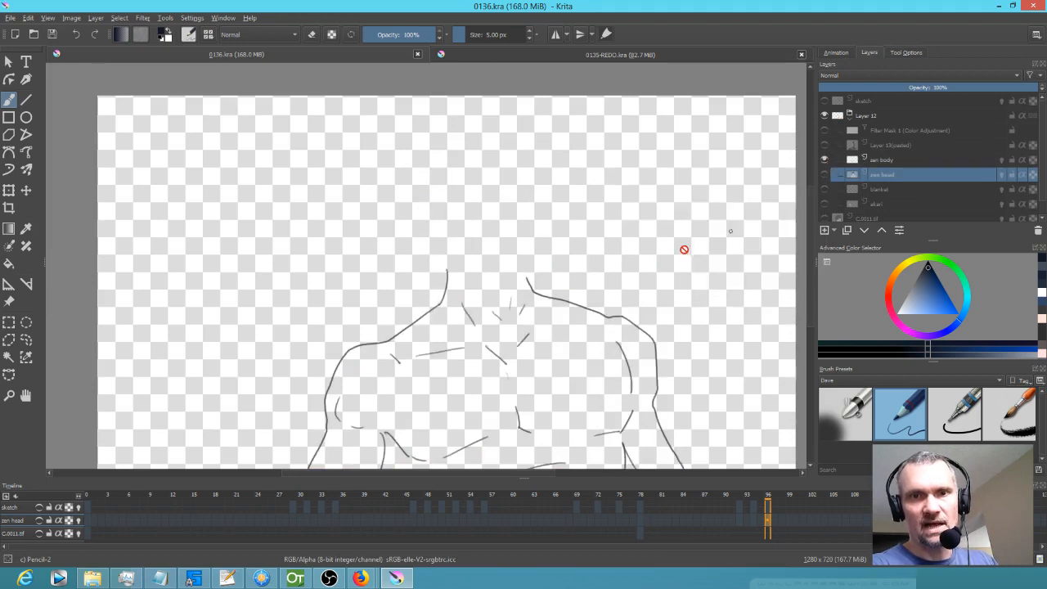
key(Left)
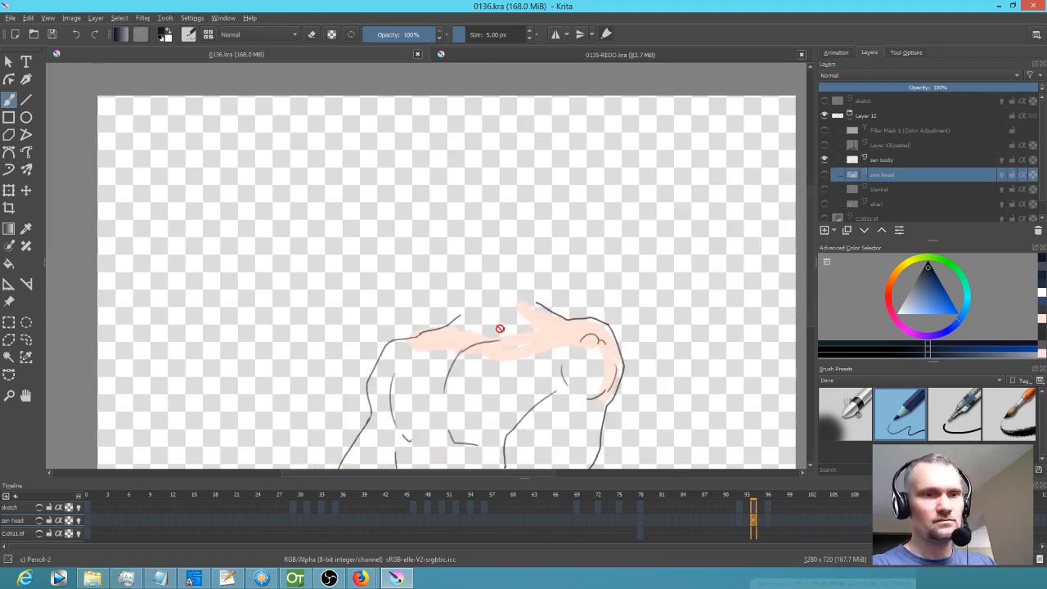
key(Home)
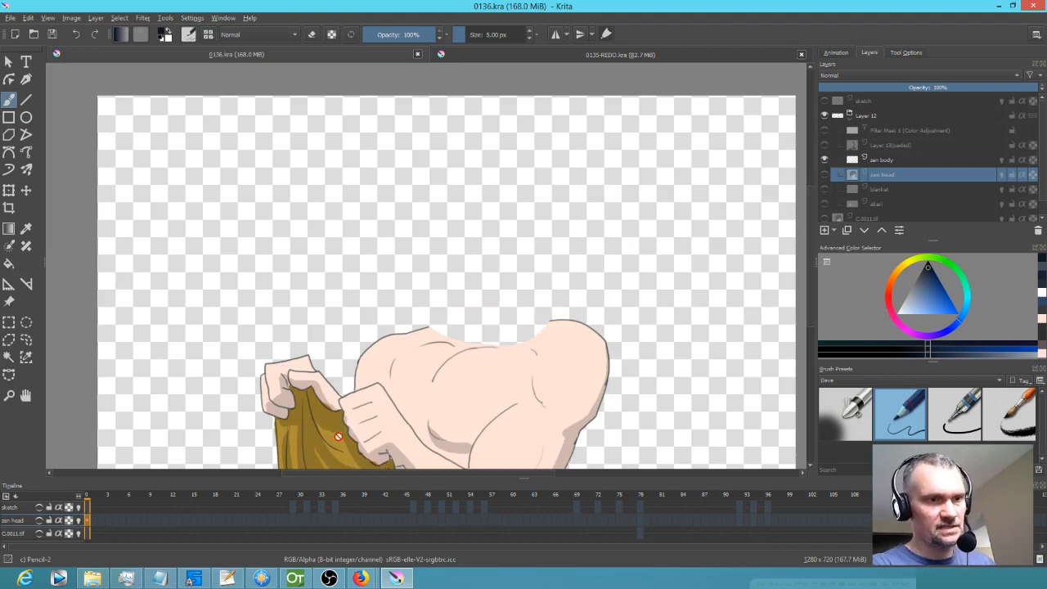
key(Right)
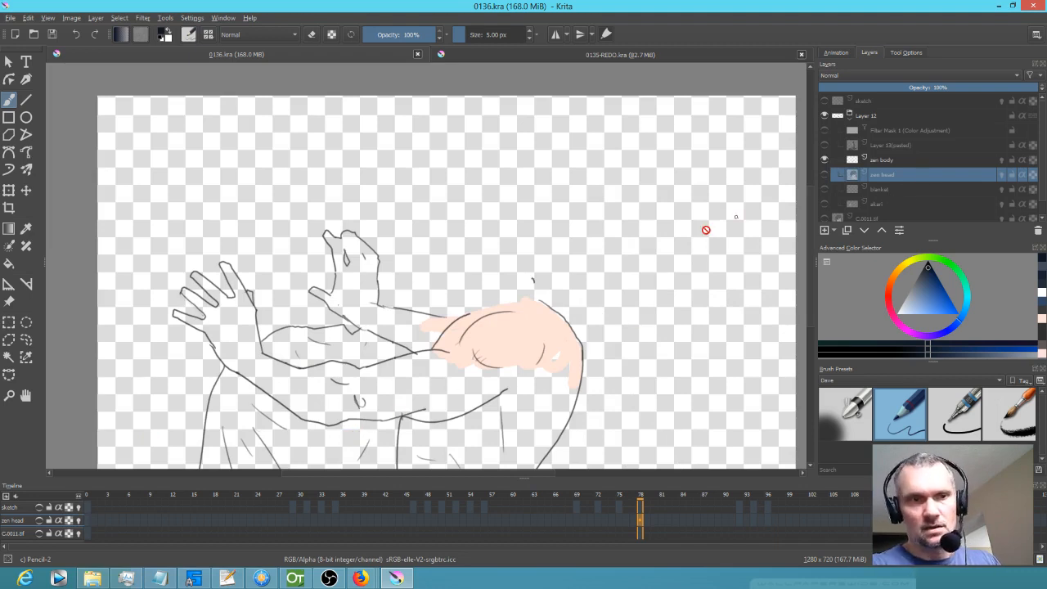
Isolate the blanket layer on frame 78 by showing it and hiding zen body, and ready the Fill tool in Behind mode.
click(879, 188)
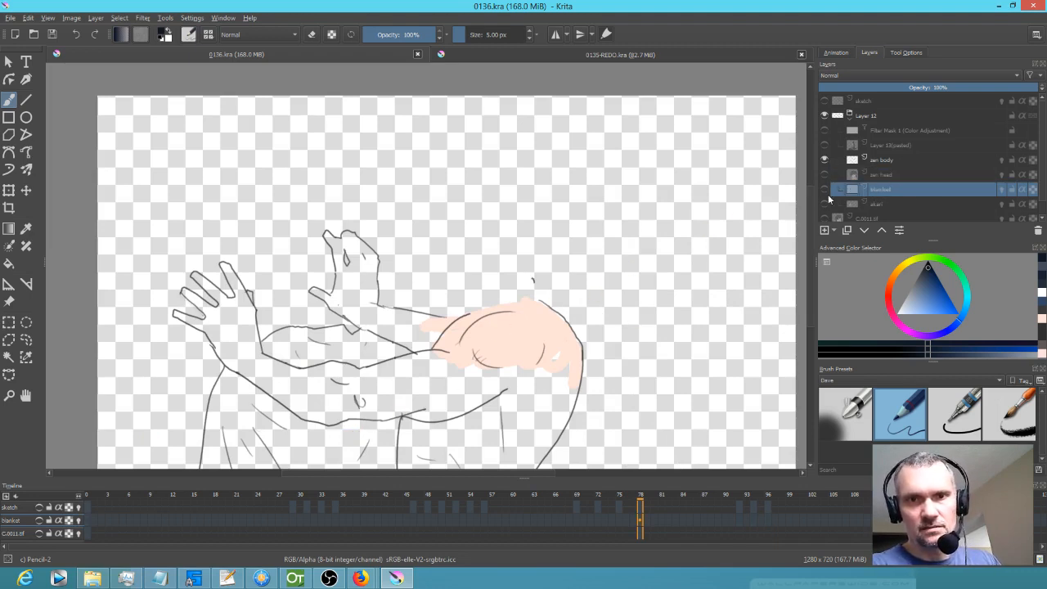
click(827, 189)
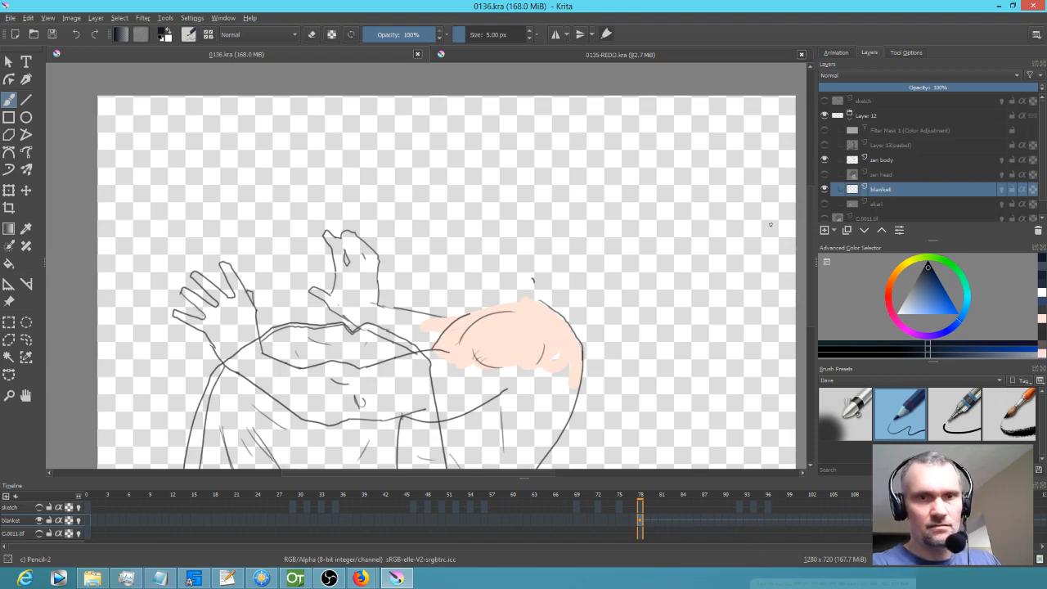
click(824, 159)
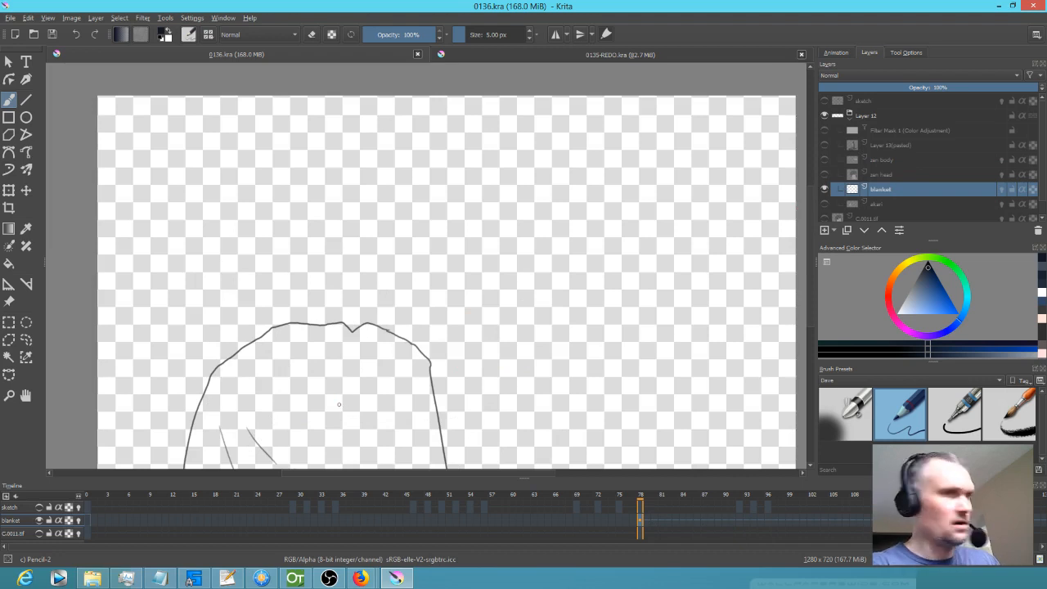
click(269, 33)
click(246, 46)
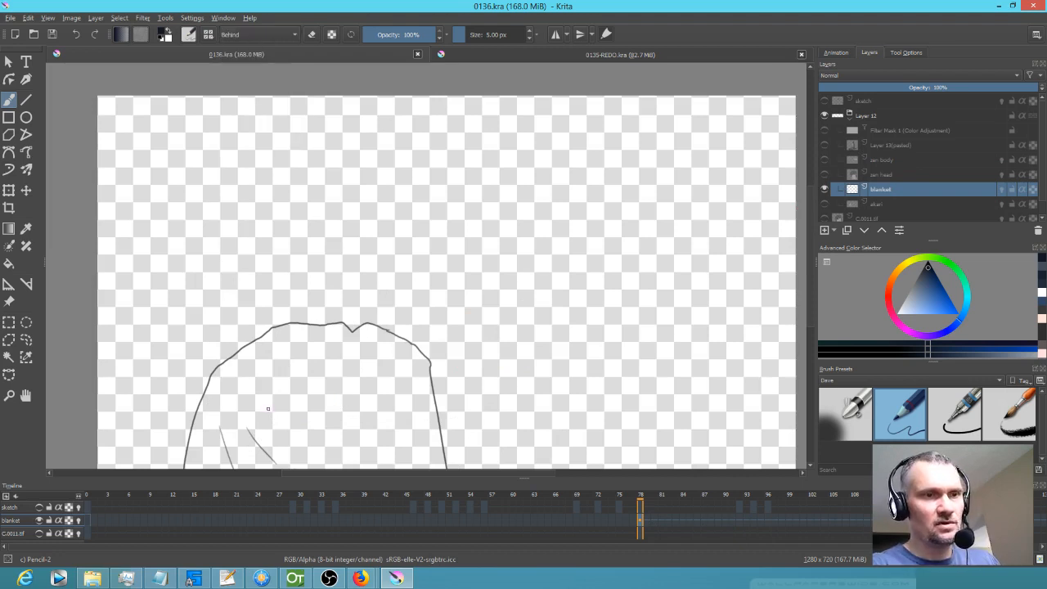
key(f)
Try a navy fill on the blanket, undo it, and sample the mustard cloth color from zen body on frame 0.
click(318, 418)
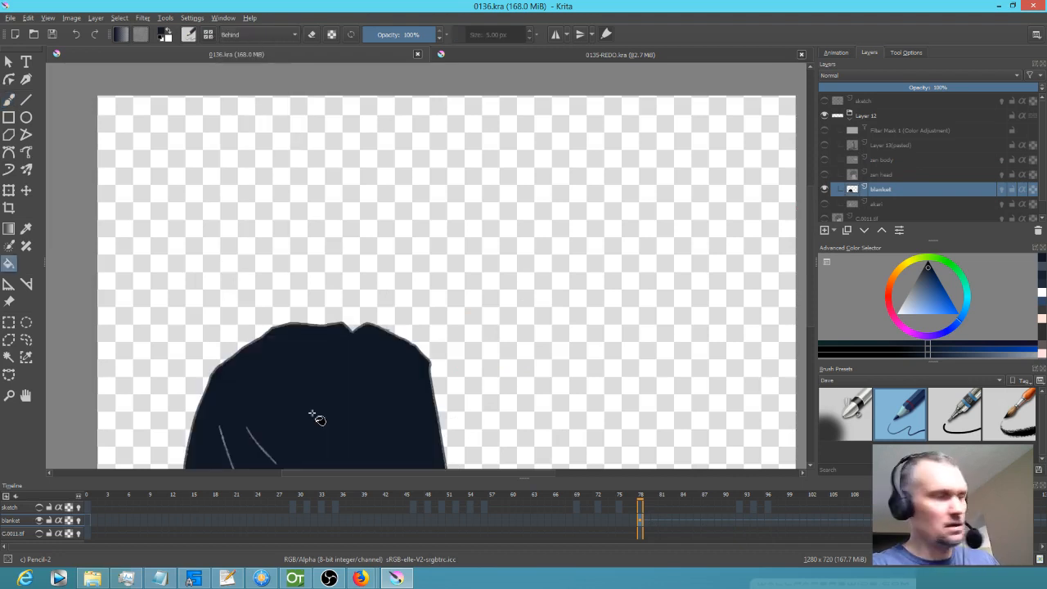
key(ctrl+z)
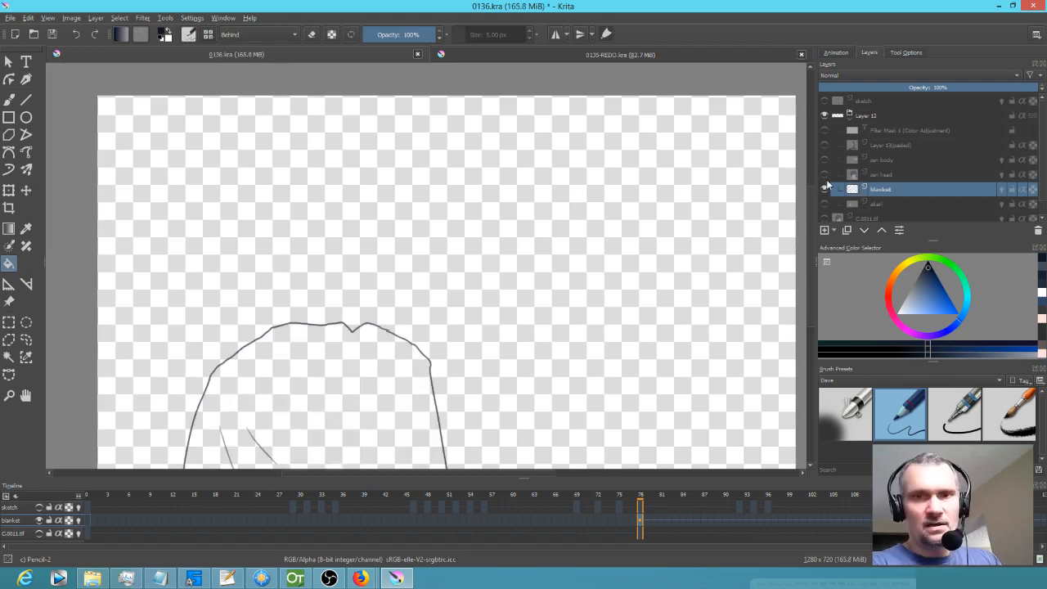
click(825, 160)
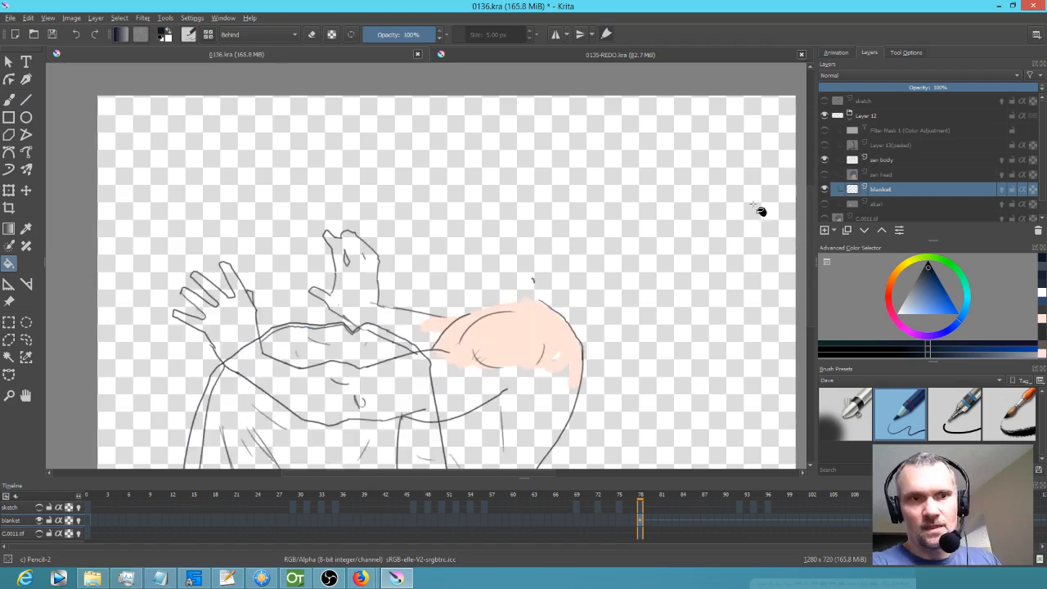
key(Home)
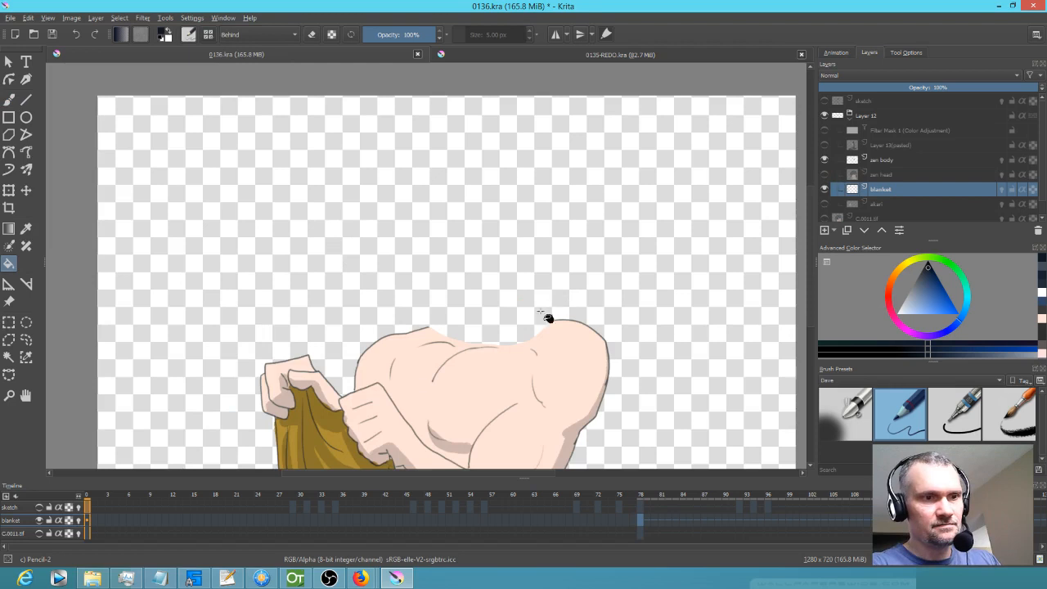
ctrl+click(340, 434)
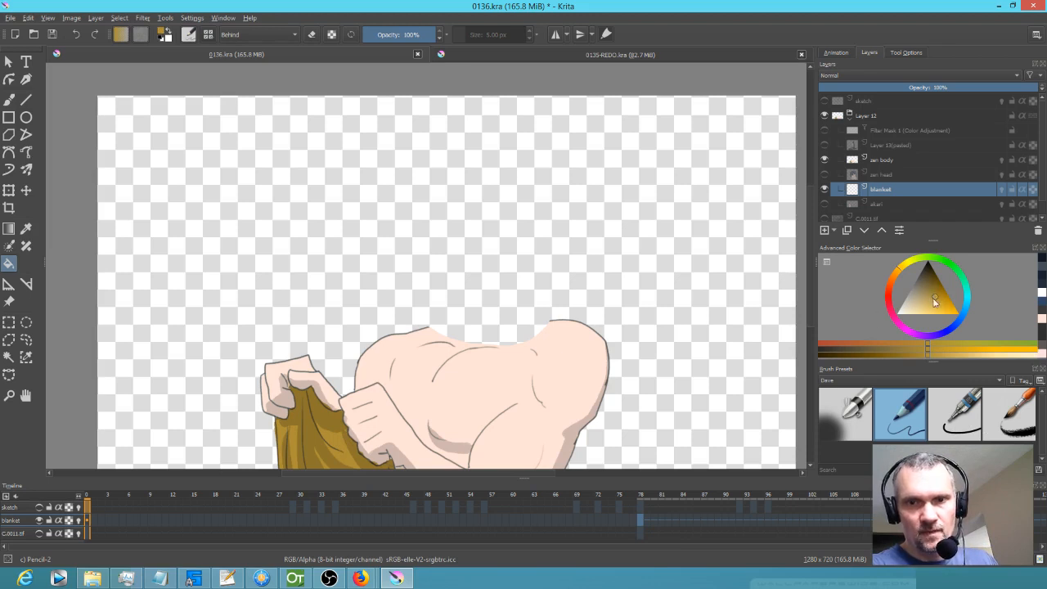
Hide the zen body layer and fill the blanket outline on frame 78 with the sampled mustard color.
click(825, 159)
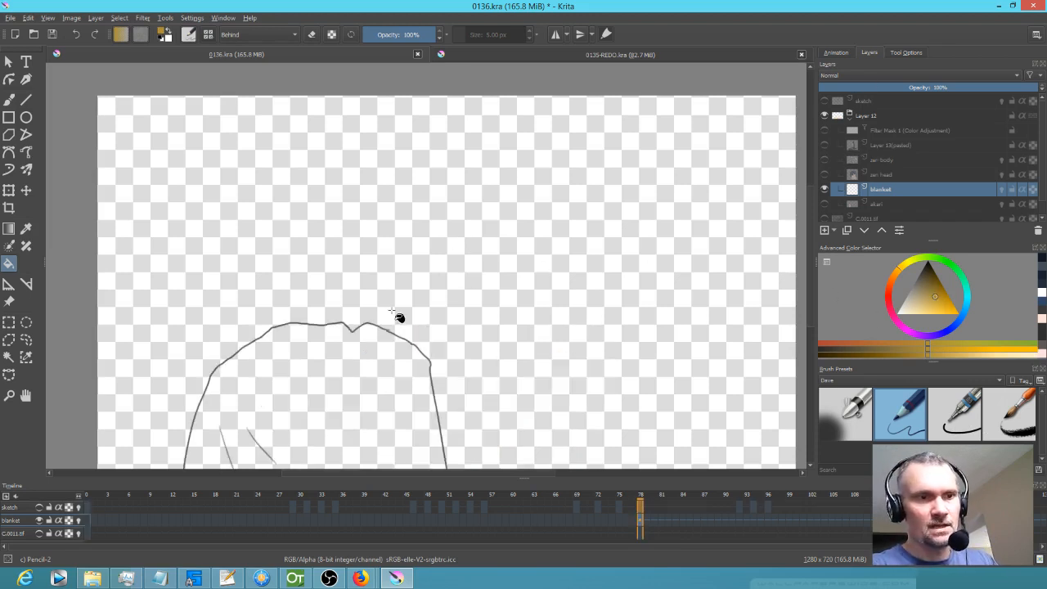
click(350, 384)
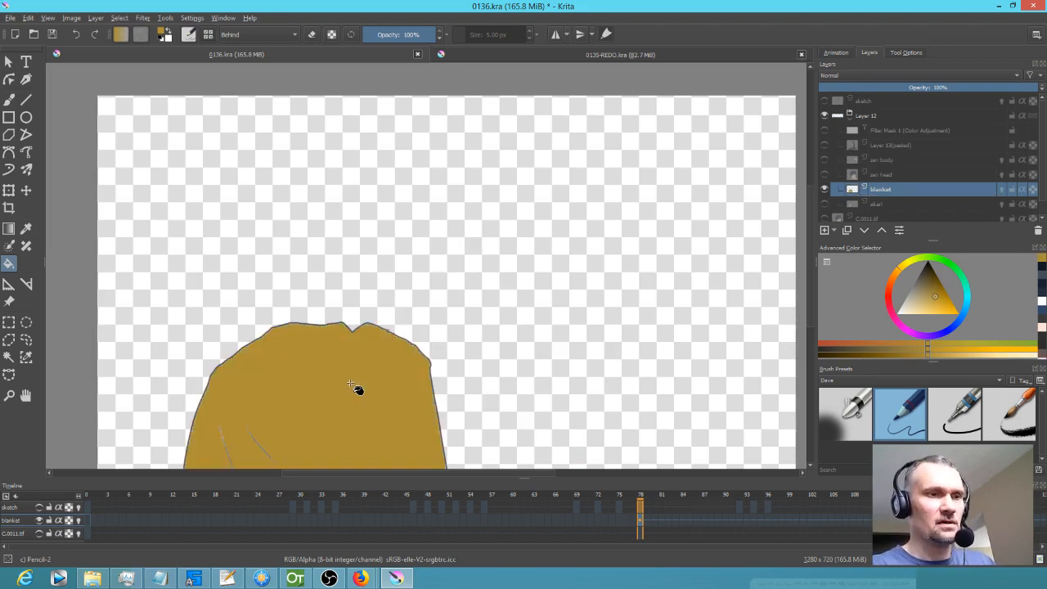
click(338, 400)
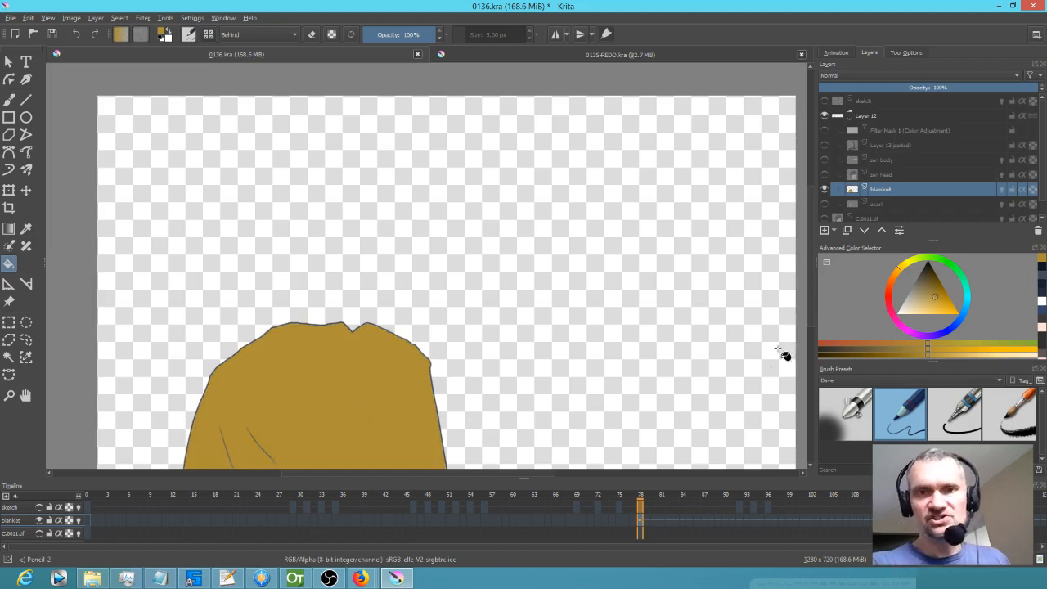
mouse_move(643, 491)
mouse_down()
mouse_move(576, 495)
mouse_move(640, 503)
mouse_up()
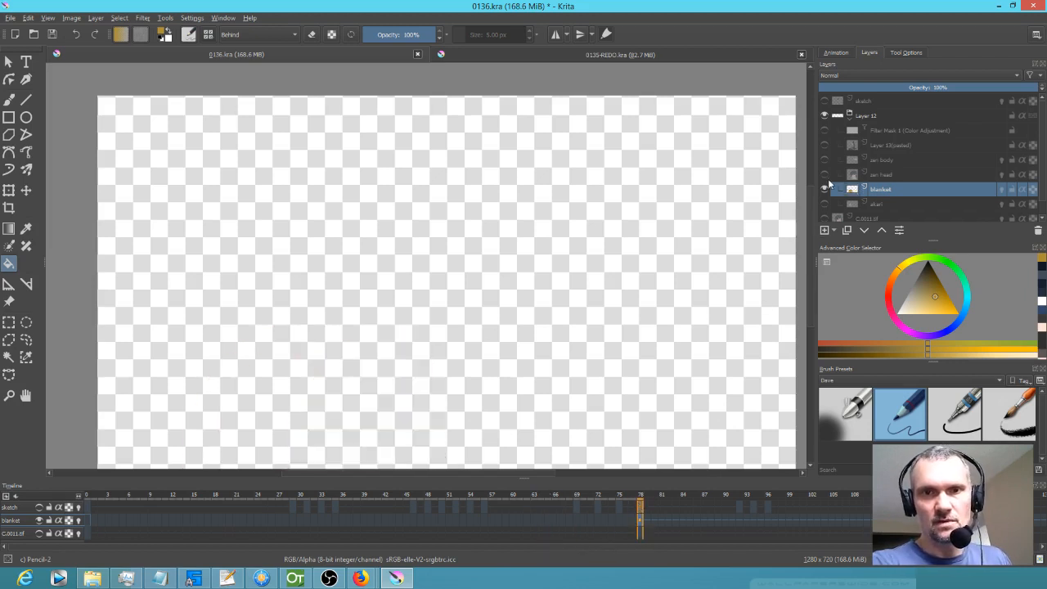
Hide the blanket layer, show the zen head and zen body layers, and make zen body active.
click(825, 189)
click(825, 174)
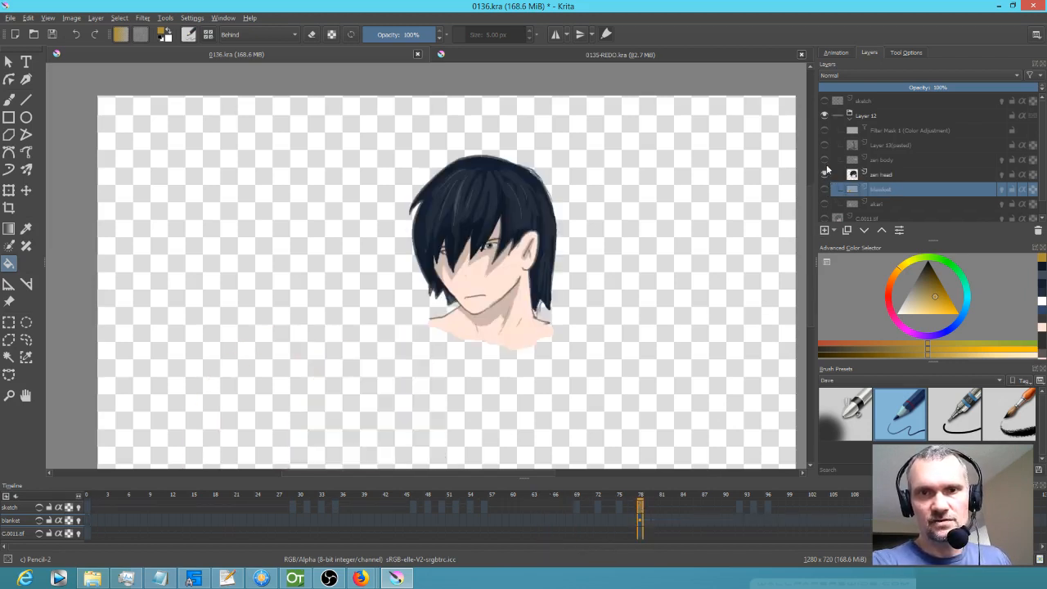
click(825, 160)
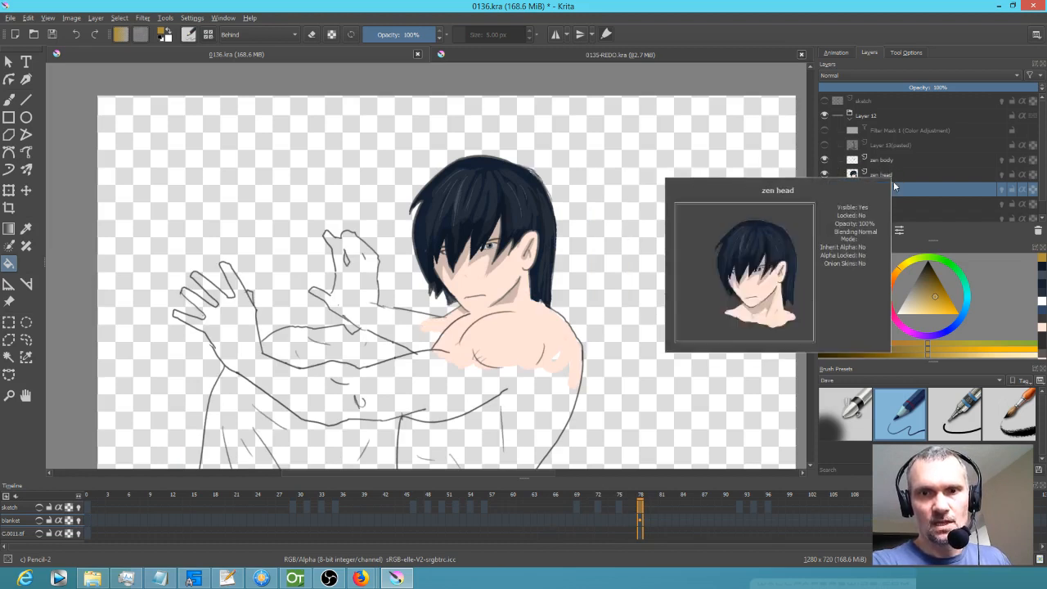
mouse_move(874, 187)
click(882, 160)
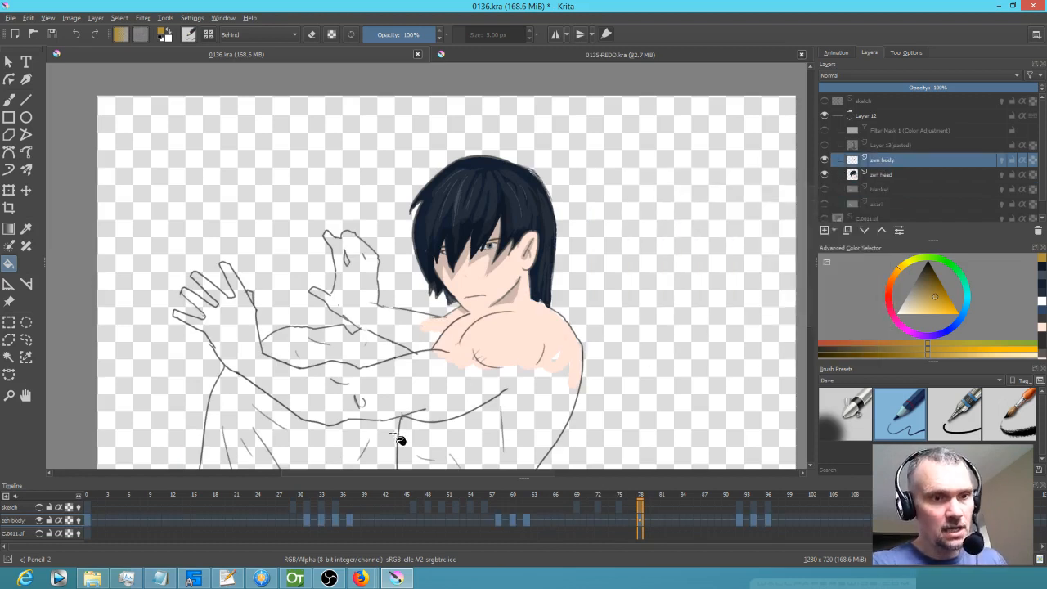
Fill the cloth areas below and between the arms on frame 78 with mustard, and go to the previous body keyframe.
click(344, 449)
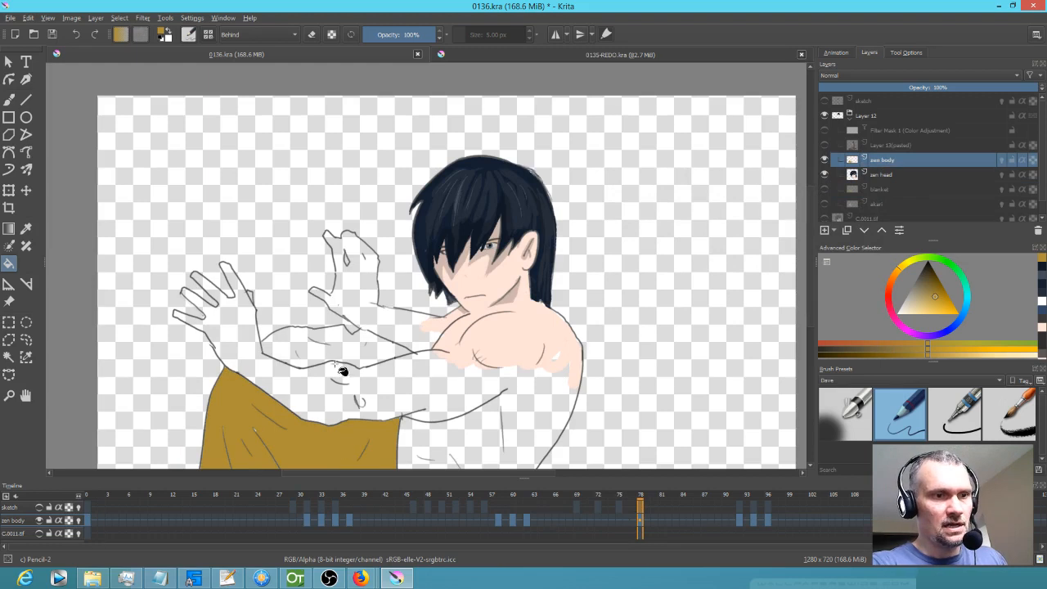
click(378, 353)
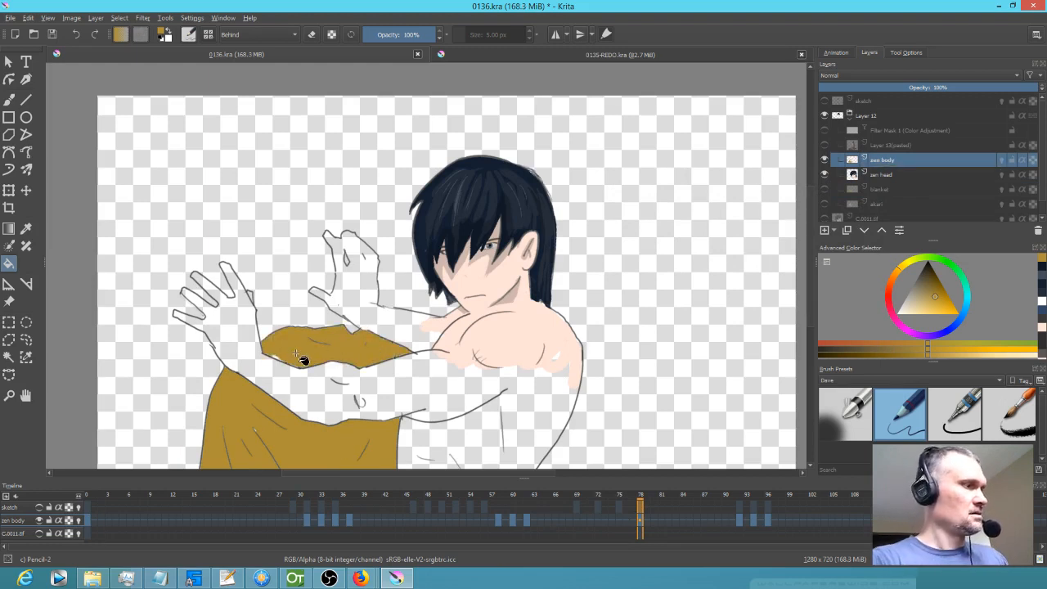
key(comma)
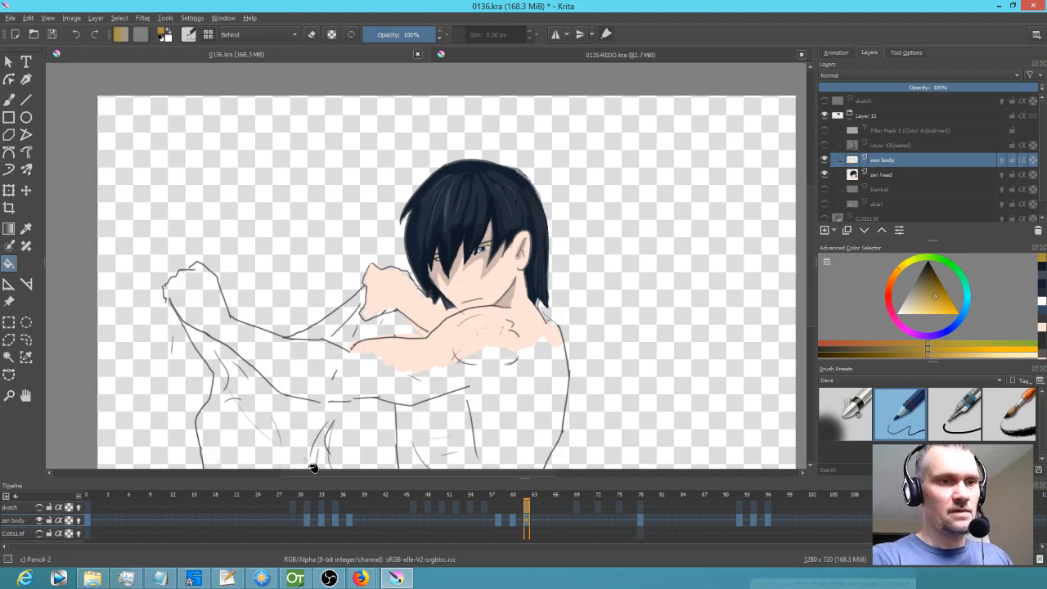
Undo a trial fill, hide the zen head layer, and fill the cloth between the arms on frame 62 with mustard.
click(264, 446)
key(ctrl+z)
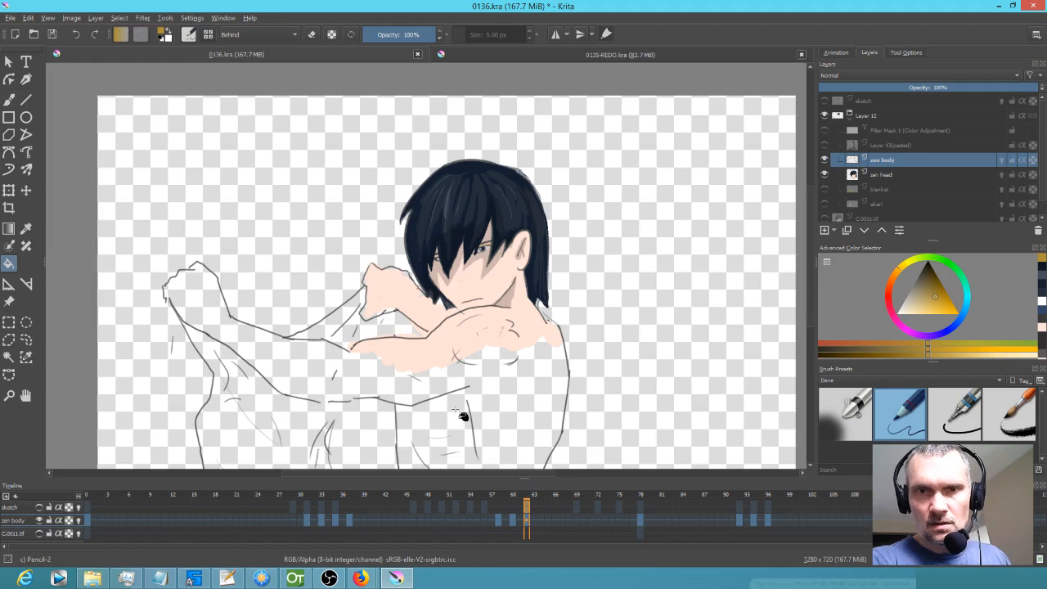
click(824, 175)
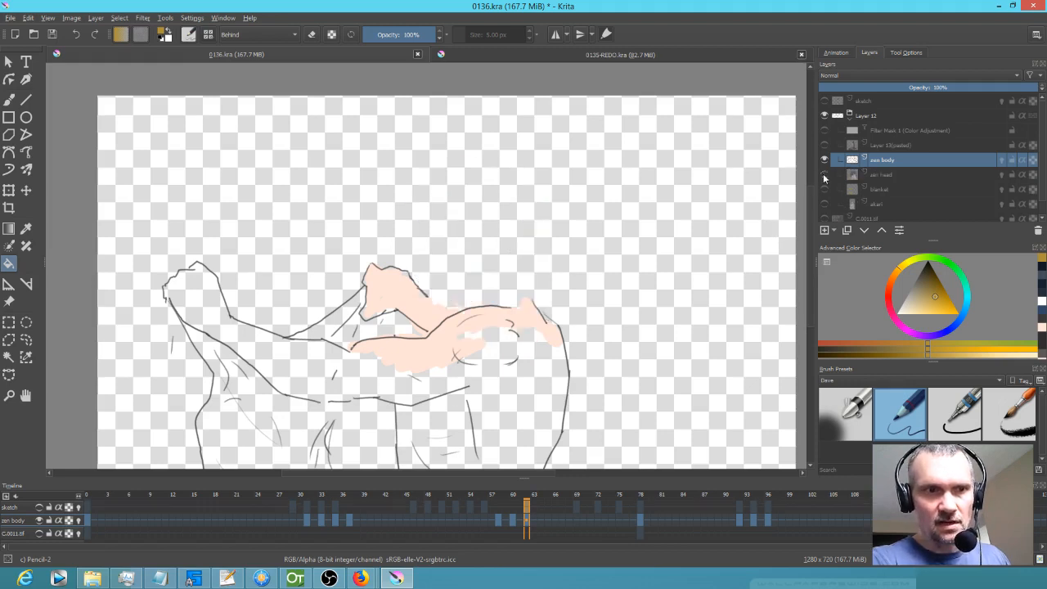
click(404, 329)
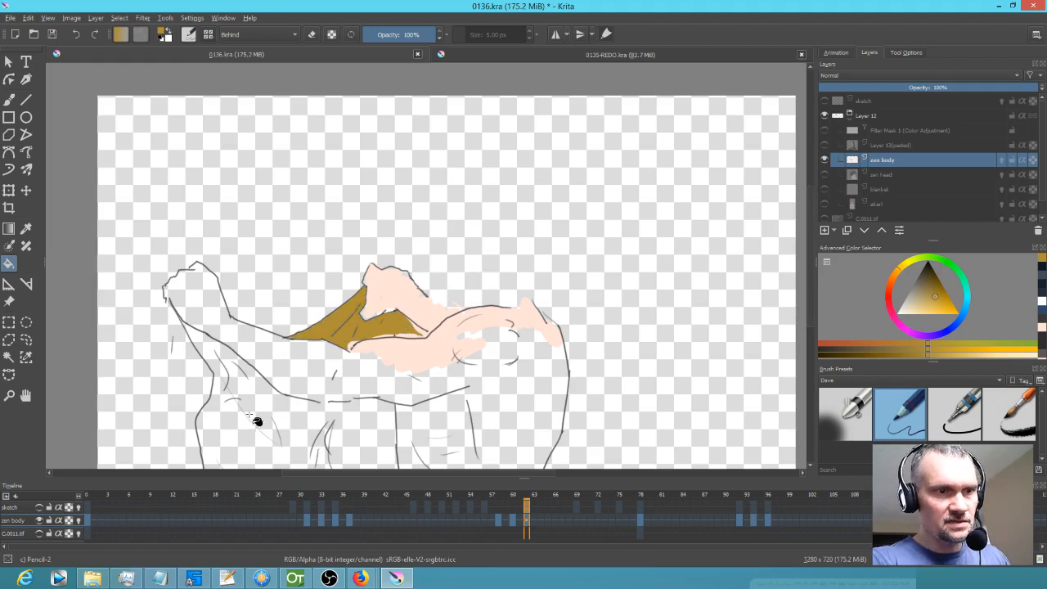
Brush over the gap in the front arm's lower outline and fill the cloth below the arm on frame 62 with mustard.
key(b)
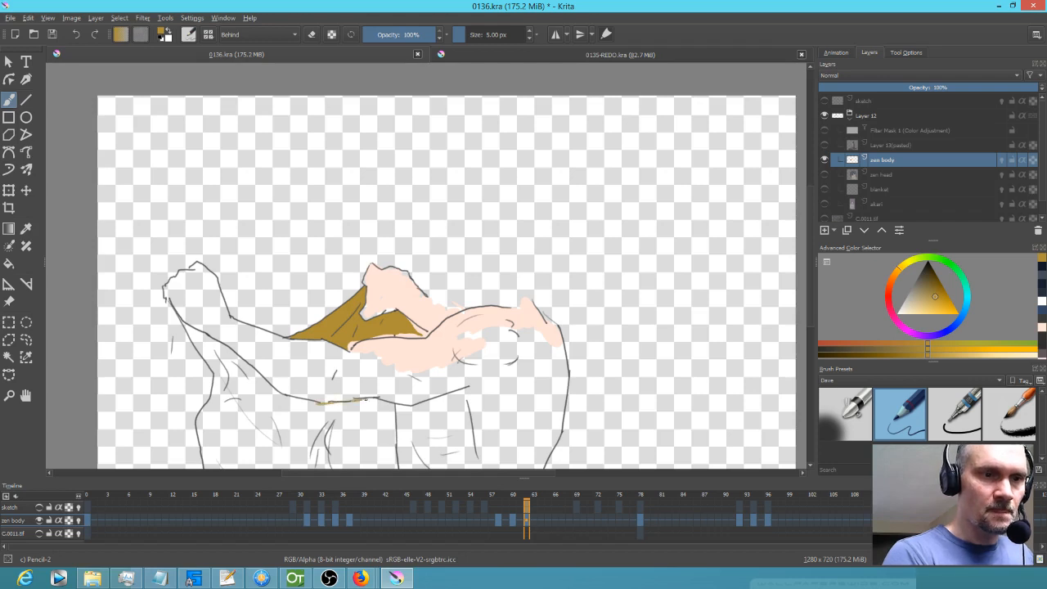
key(f)
click(373, 442)
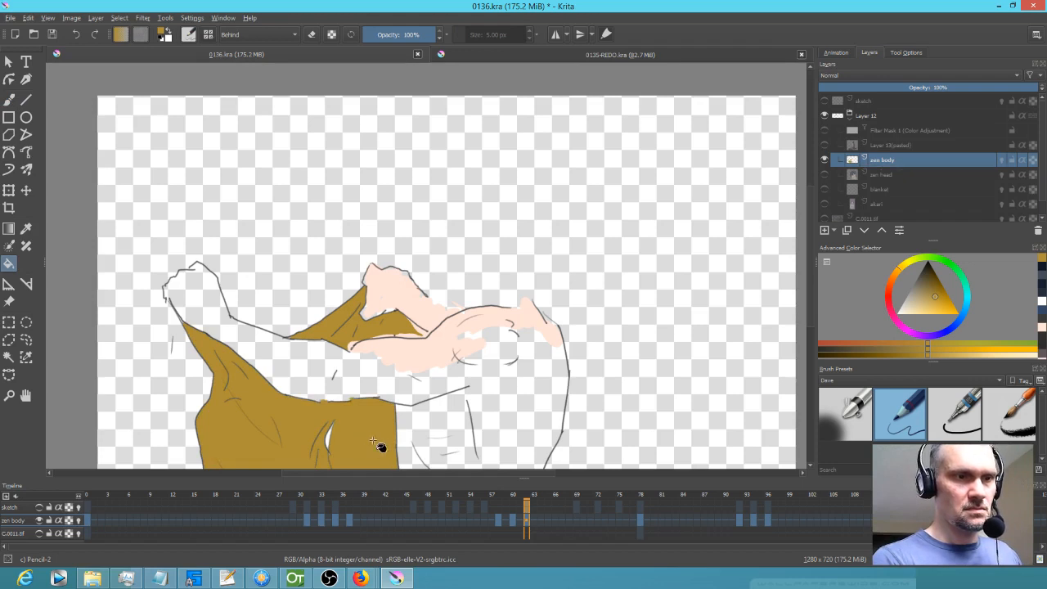
Paint the unfilled cloth corner between the arms on frame 62 in mustard, using Ink-7 Brush Rough in Normal blending mode.
key(b)
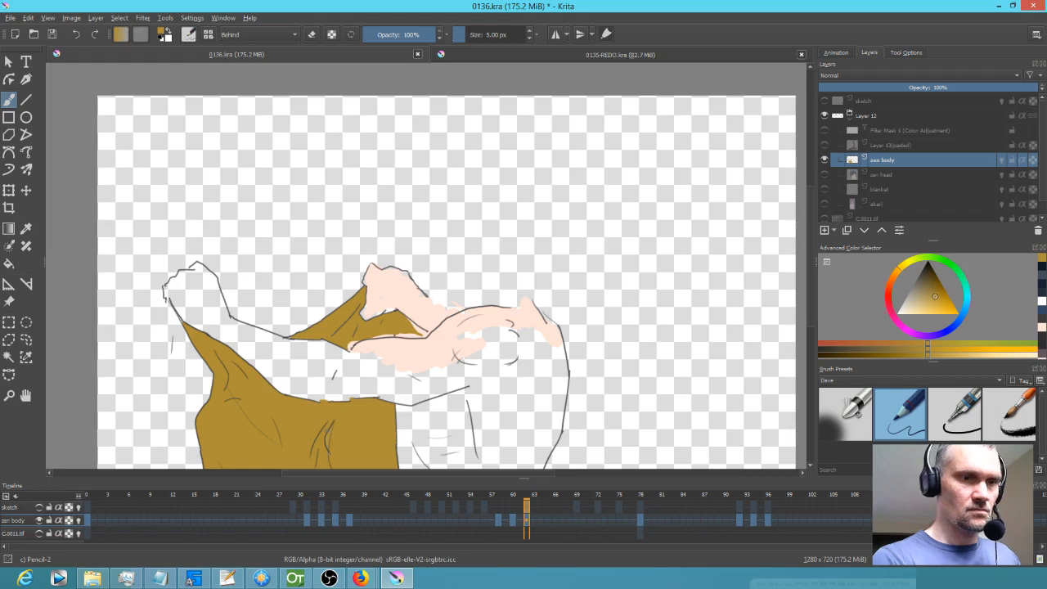
click(1014, 413)
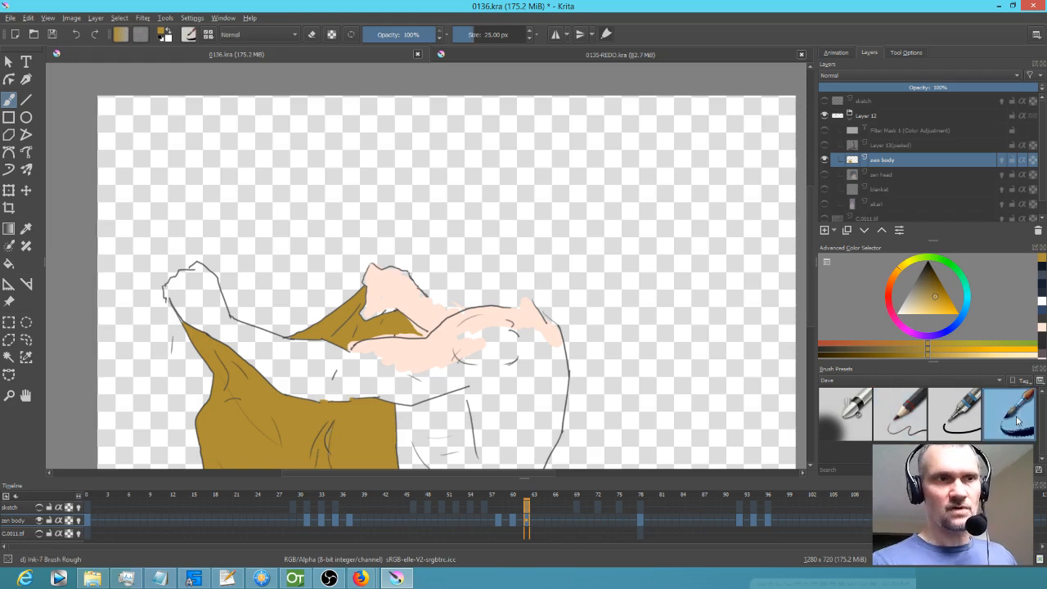
click(267, 33)
click(265, 43)
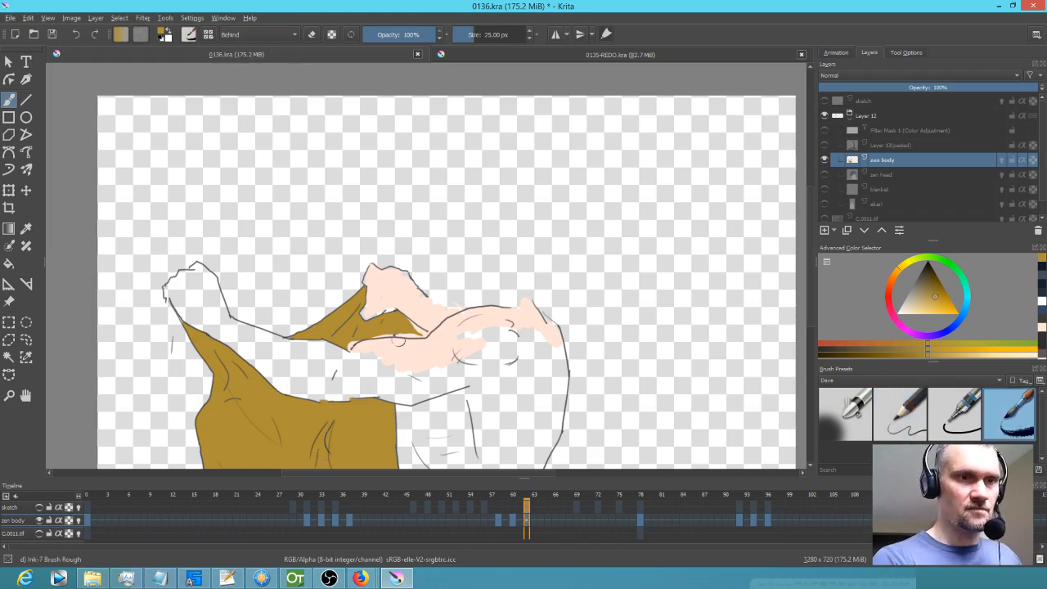
click(263, 33)
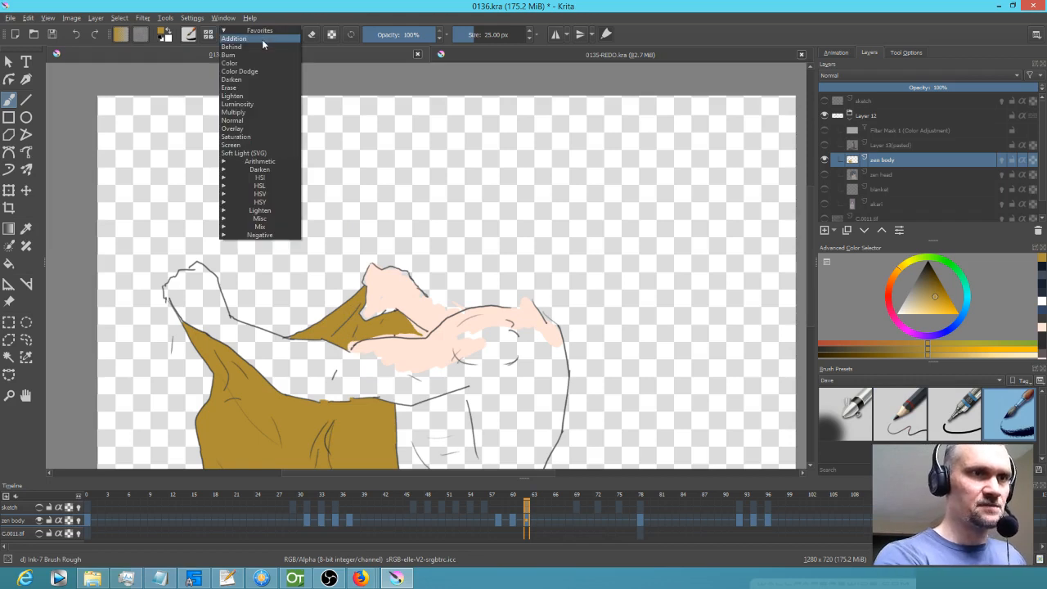
click(259, 120)
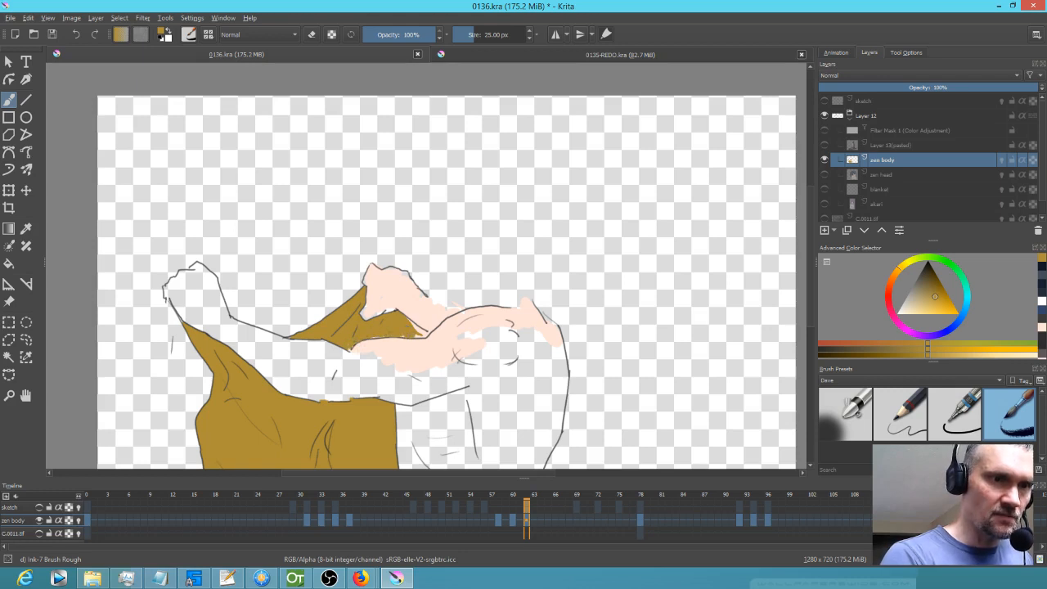
scroll(482, 347, up, 3)
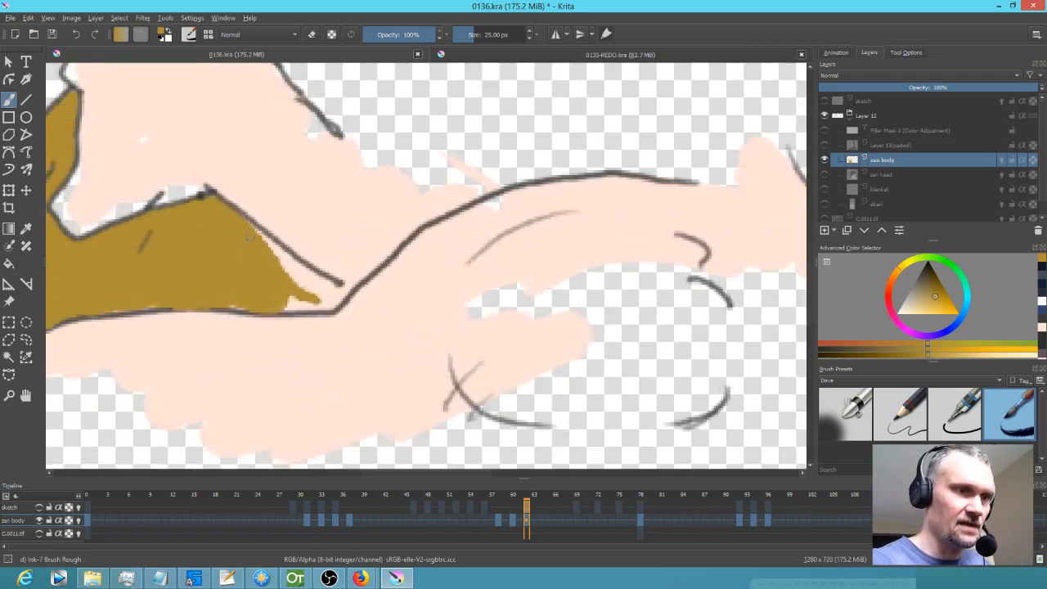
mouse_move(250, 236)
mouse_down()
mouse_move(340, 292)
mouse_move(305, 305)
mouse_move(270, 299)
mouse_move(320, 289)
mouse_move(273, 284)
mouse_move(245, 304)
mouse_up()
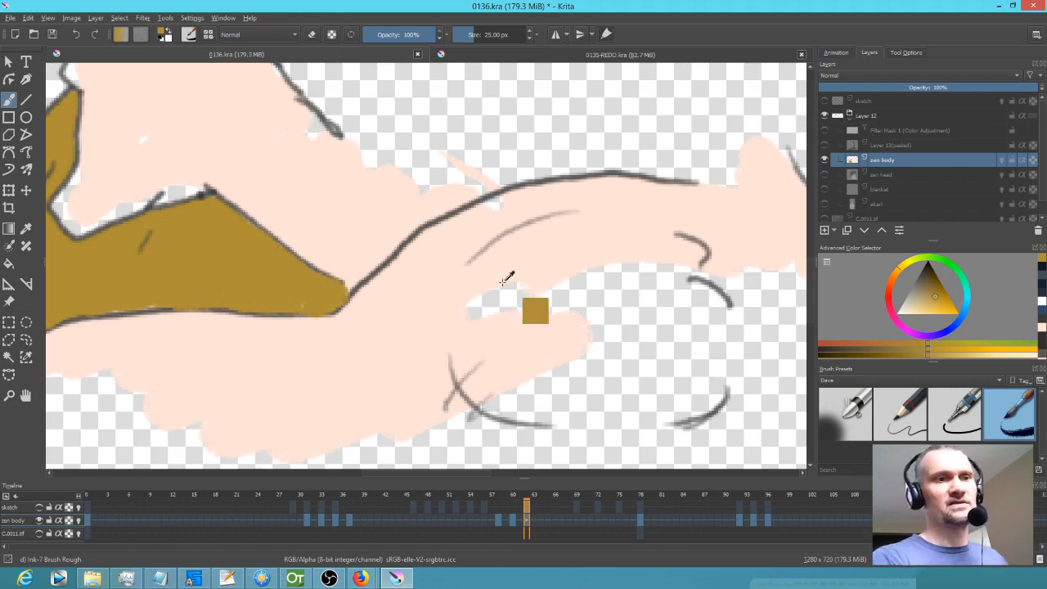
drag(511, 274, 506, 287)
drag(368, 246, 509, 205)
scroll(509, 205, down, 5)
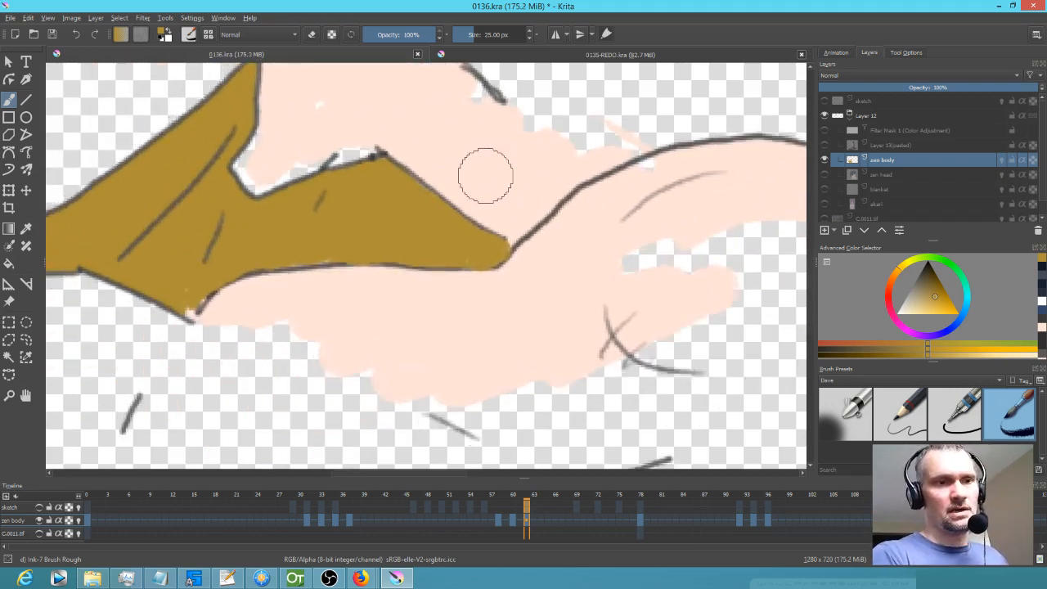
Look through the zen body keyframes for unfilled cloth areas and return to frame 31.
key(period)
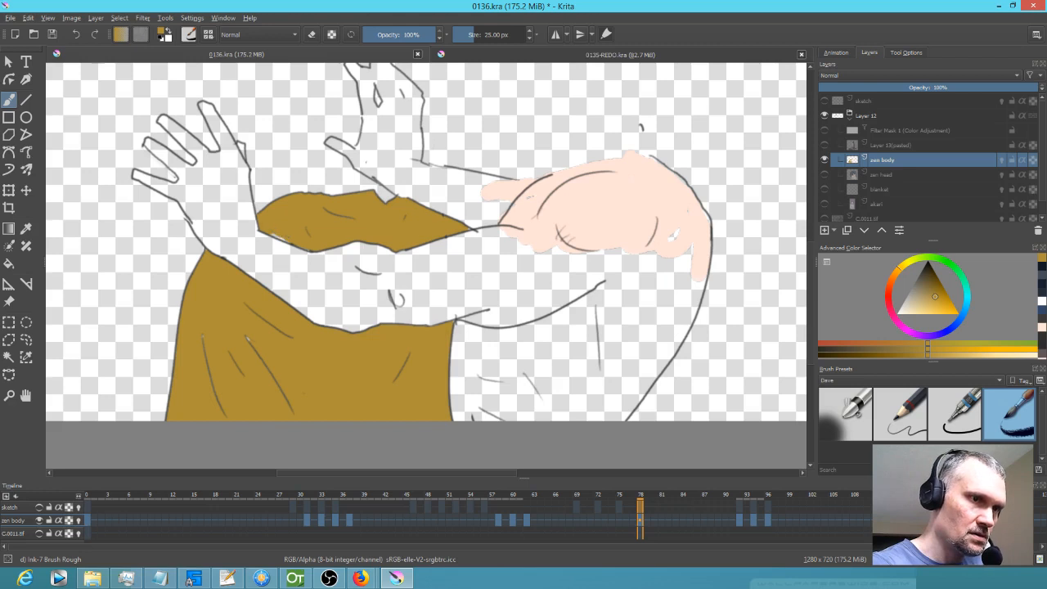
key(period)
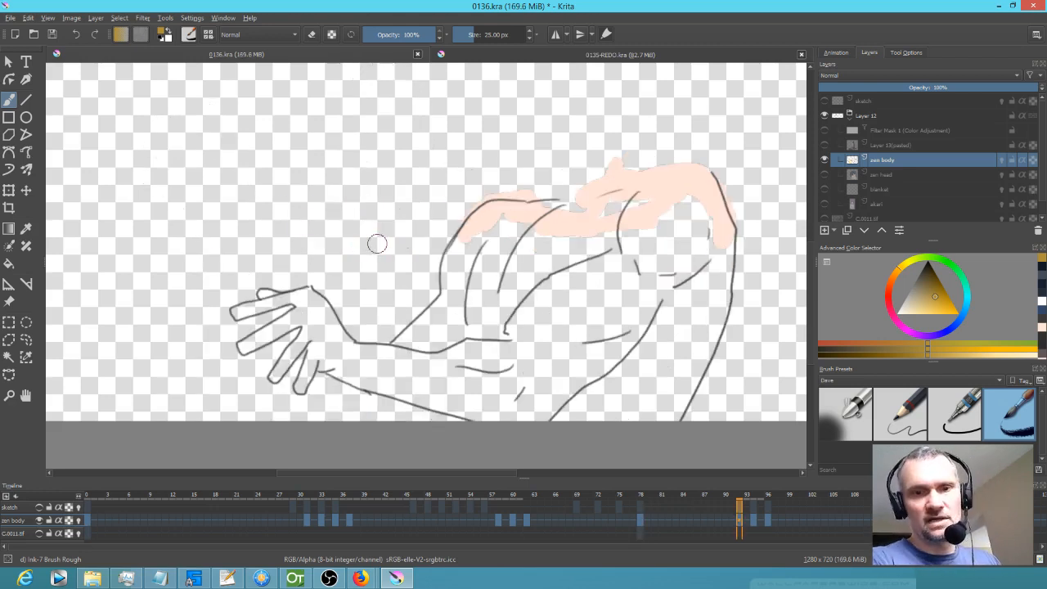
key(comma)
key(comma)
key(comma)
key(comma)
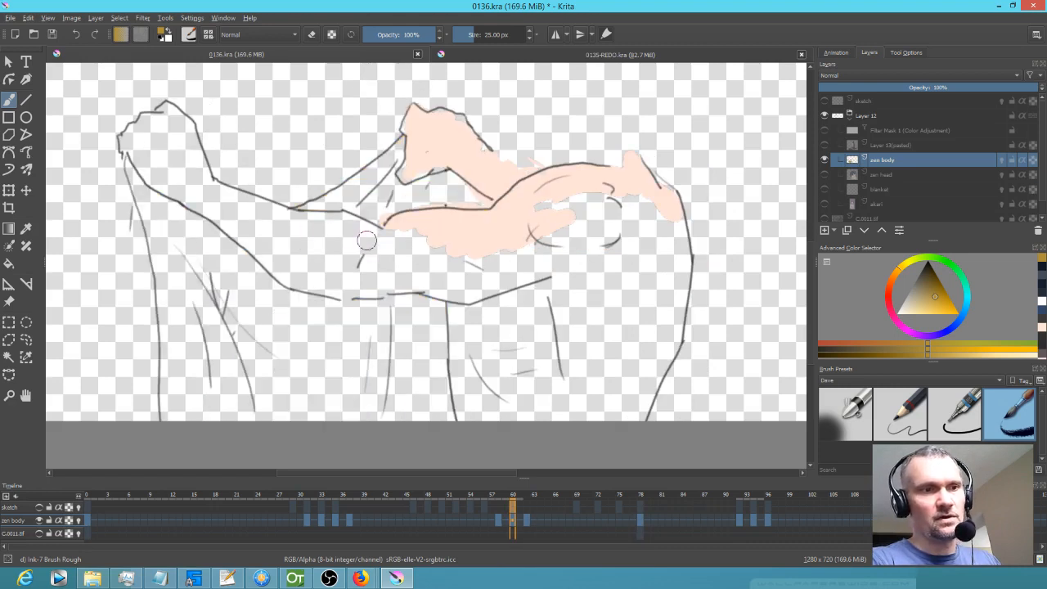
key(comma)
key(comma)
key(comma)
key(comma)
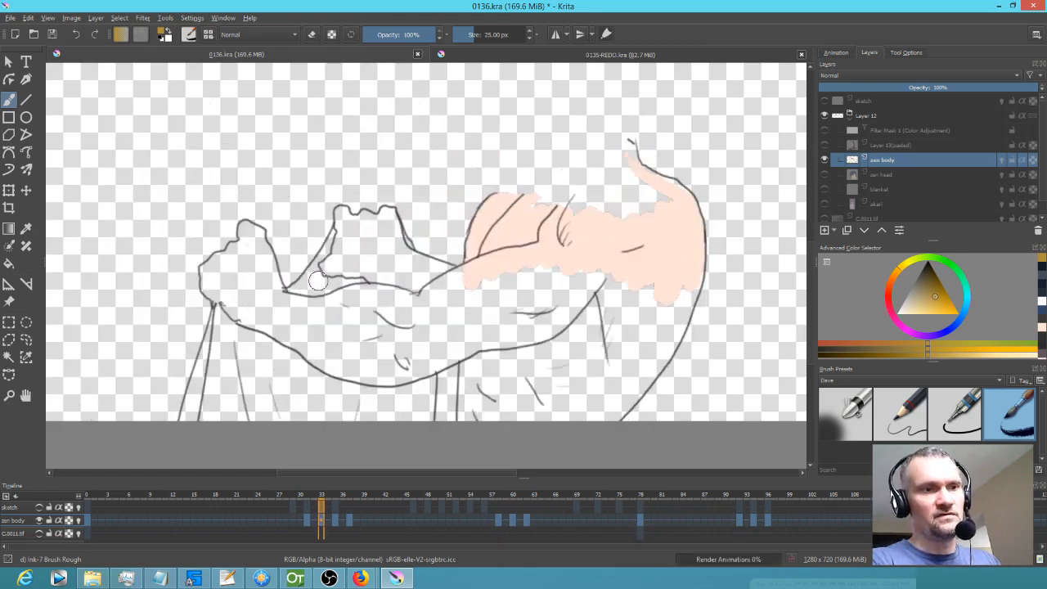
key(comma)
drag(380, 303, 405, 254)
key(period)
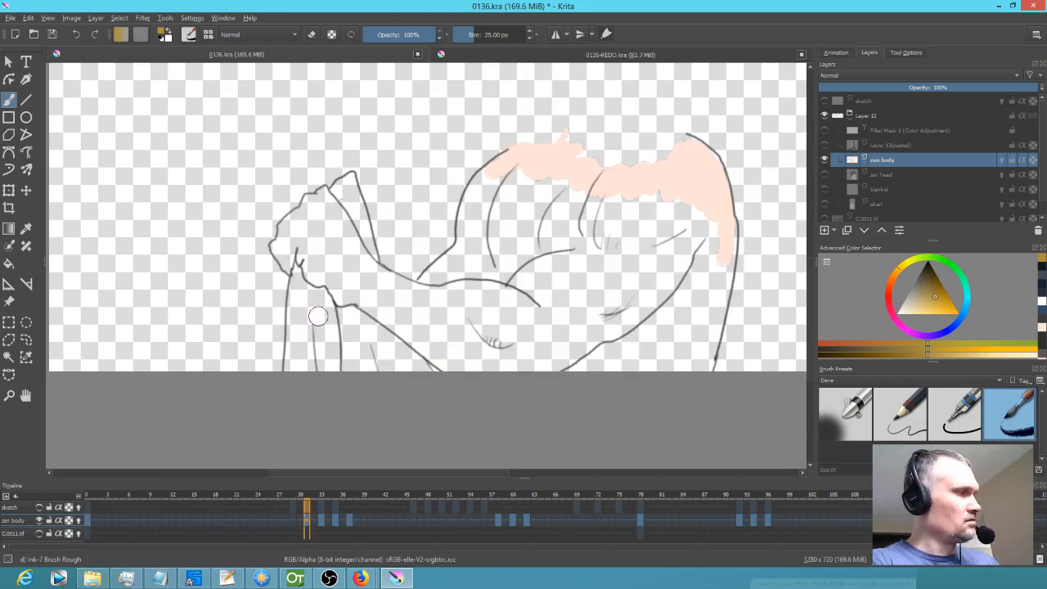
Set the blending mode to Behind and fill both hanging cloth sections below the arm on frame 31 with mustard.
key(f)
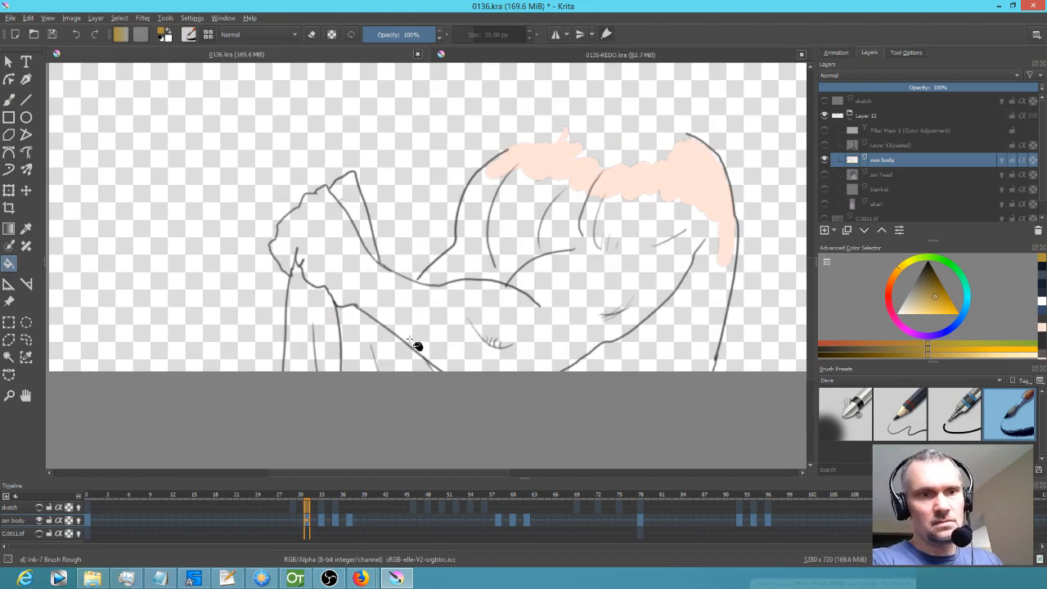
click(262, 35)
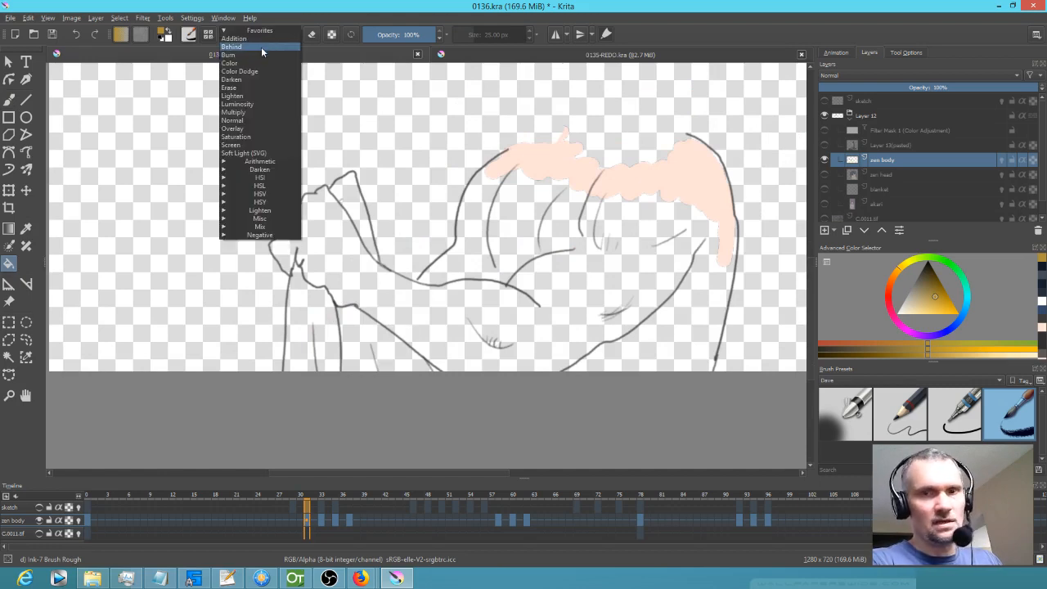
click(261, 46)
click(349, 334)
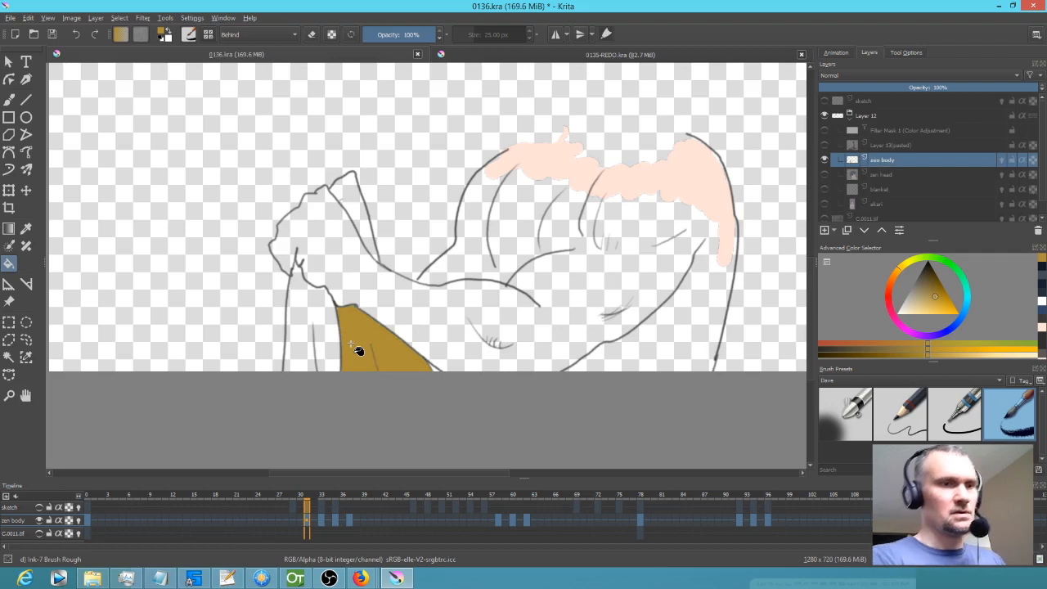
click(327, 315)
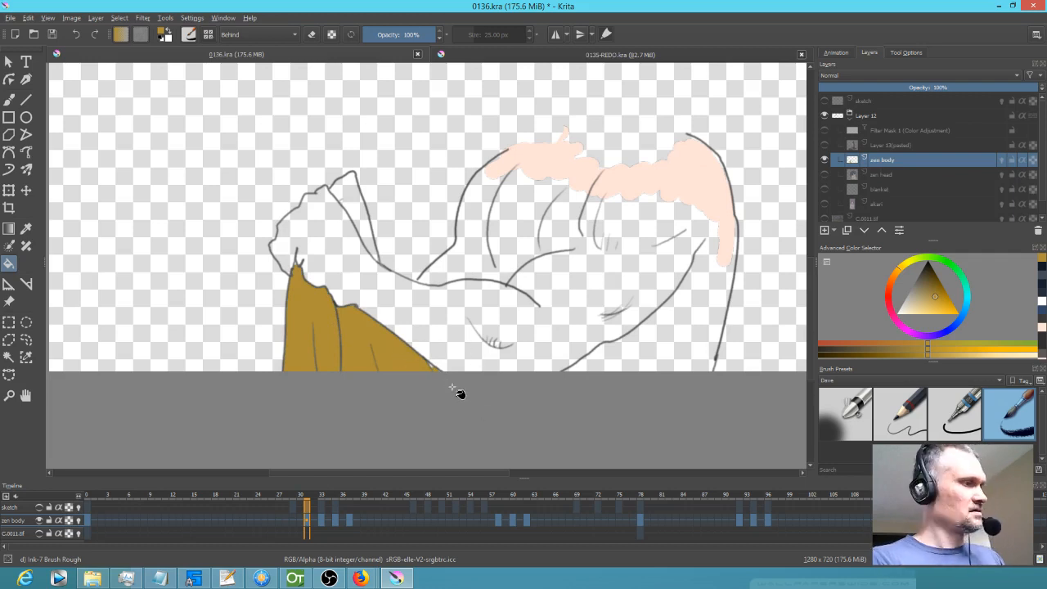
Fill the cloth sections below the front arm and between the hands on frame 33 with mustard.
key(period)
click(442, 360)
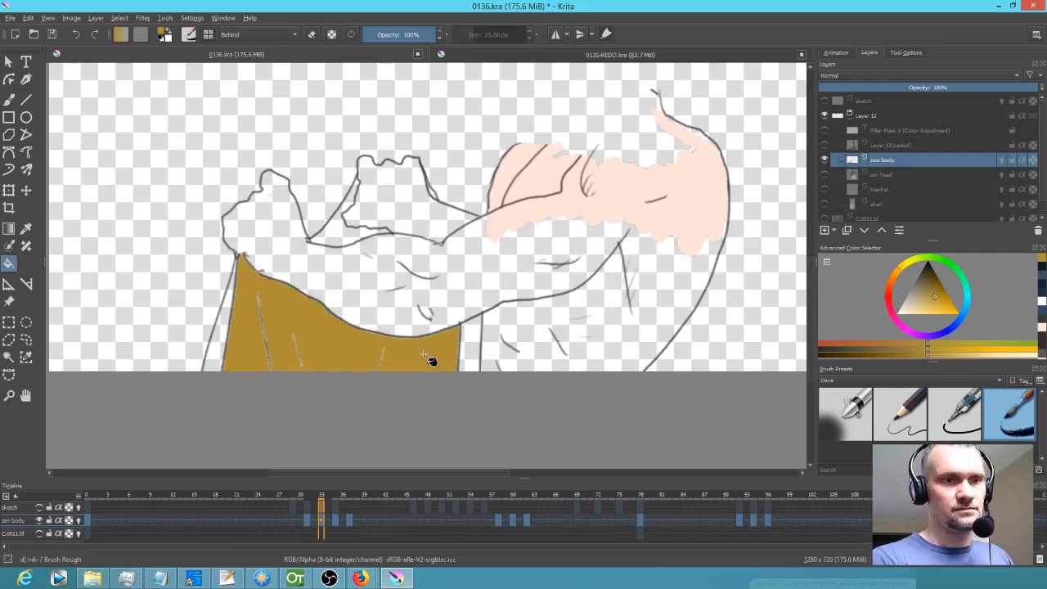
click(219, 355)
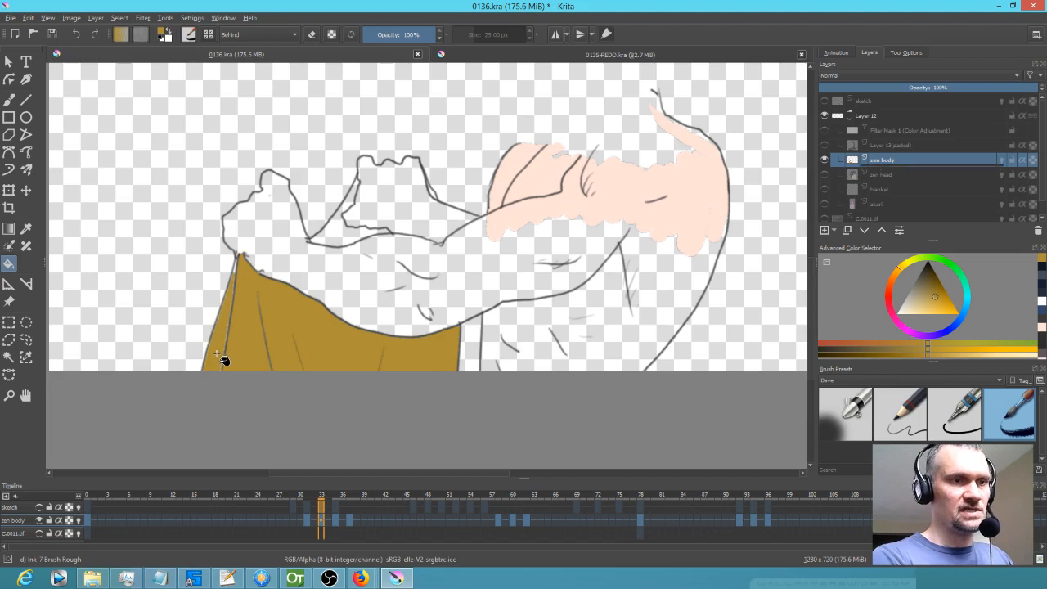
click(480, 349)
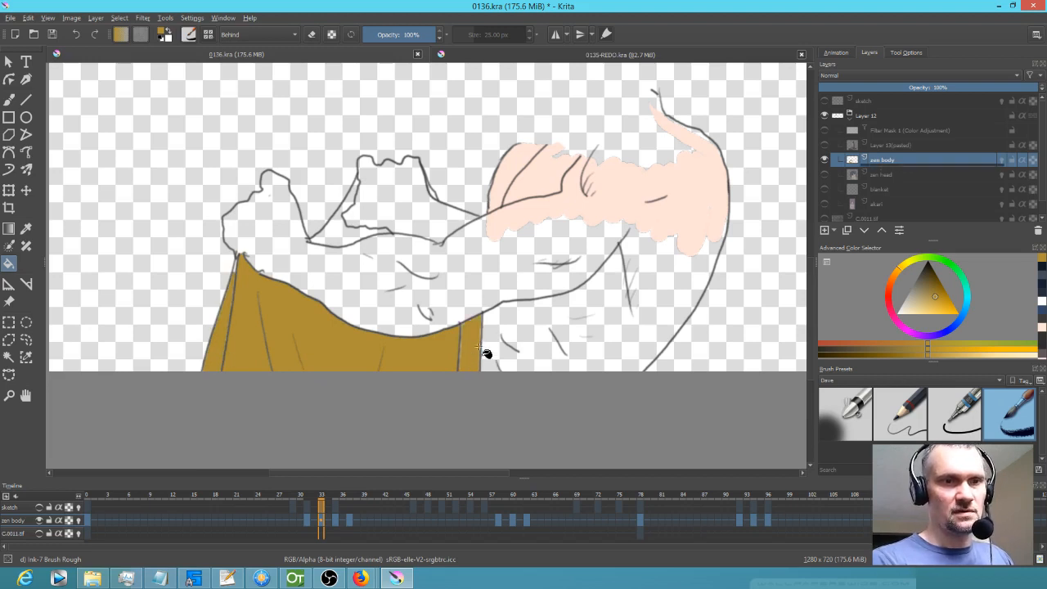
click(342, 237)
click(345, 236)
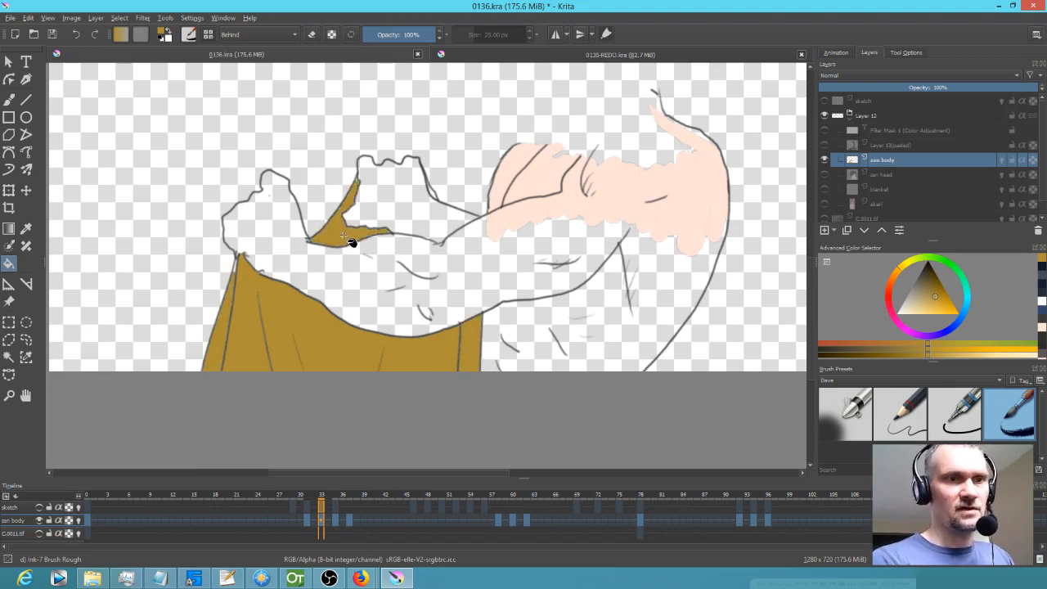
Fill the cloth areas between the arms and below the front arm on frame 35 with mustard.
key(.)
click(423, 177)
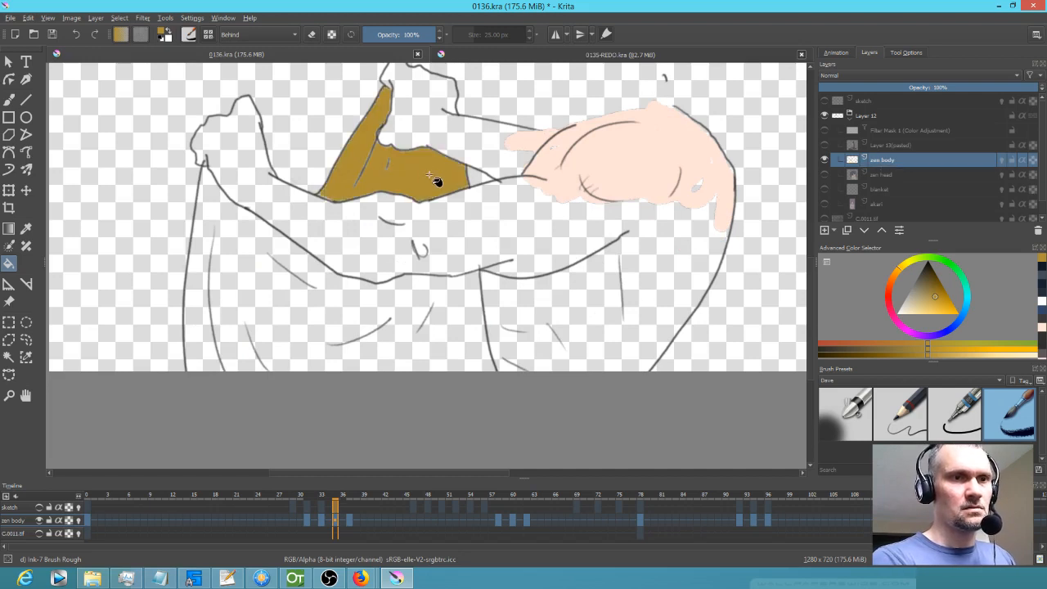
click(452, 337)
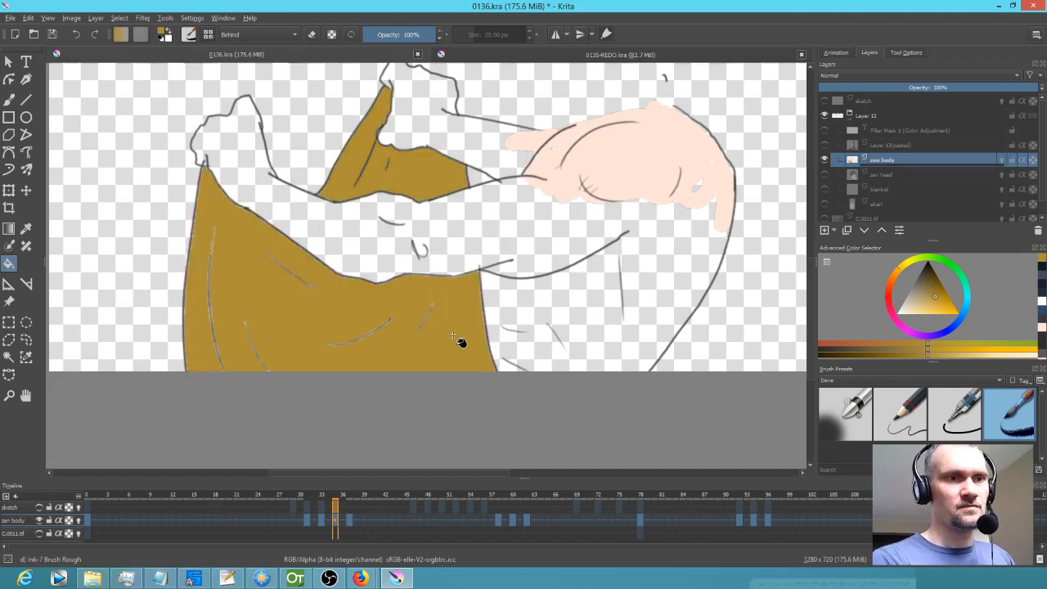
Try a mustard cloth fill on frame 37, undo it, and brush over the gap in the front arm's lower outline.
key(.)
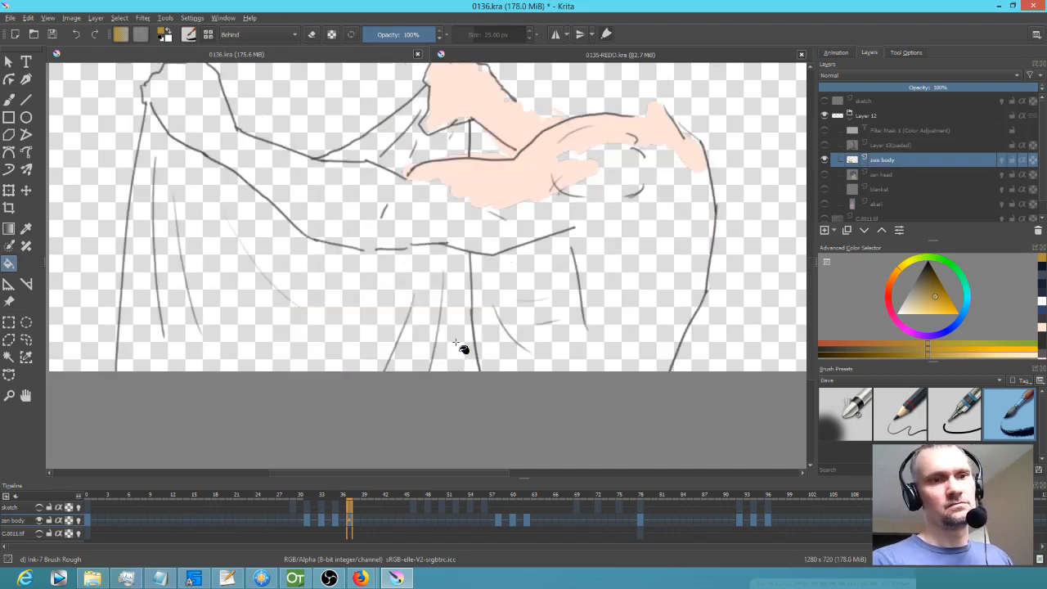
click(342, 337)
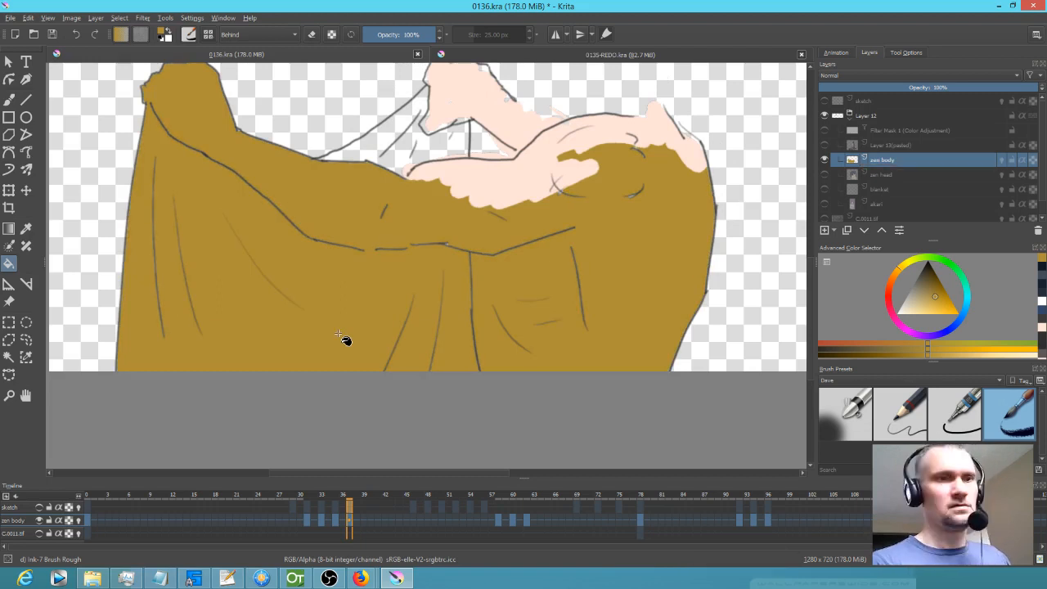
key(ctrl+z)
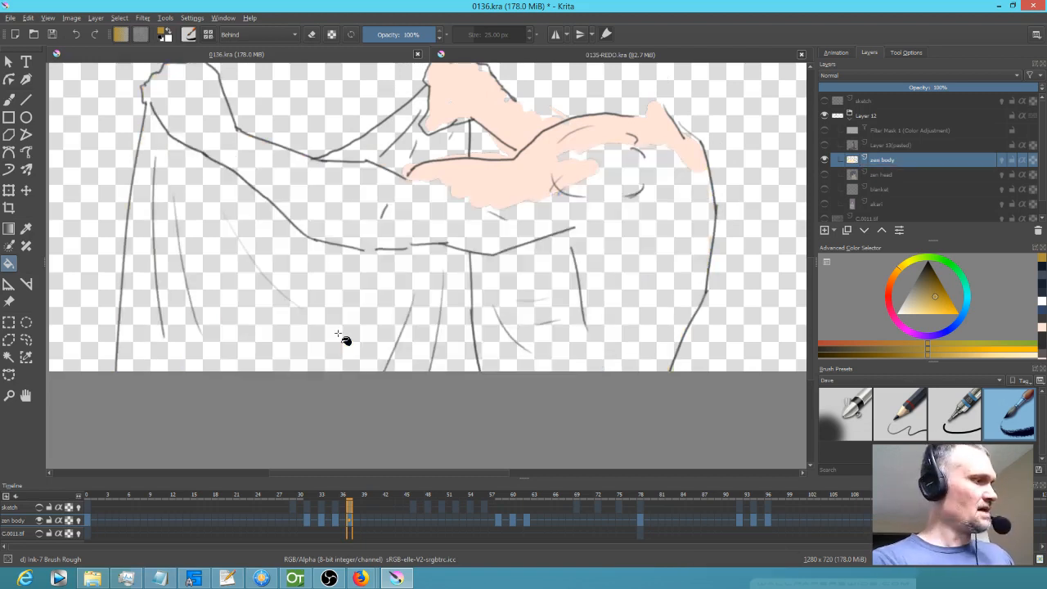
key(b)
drag(378, 253, 409, 249)
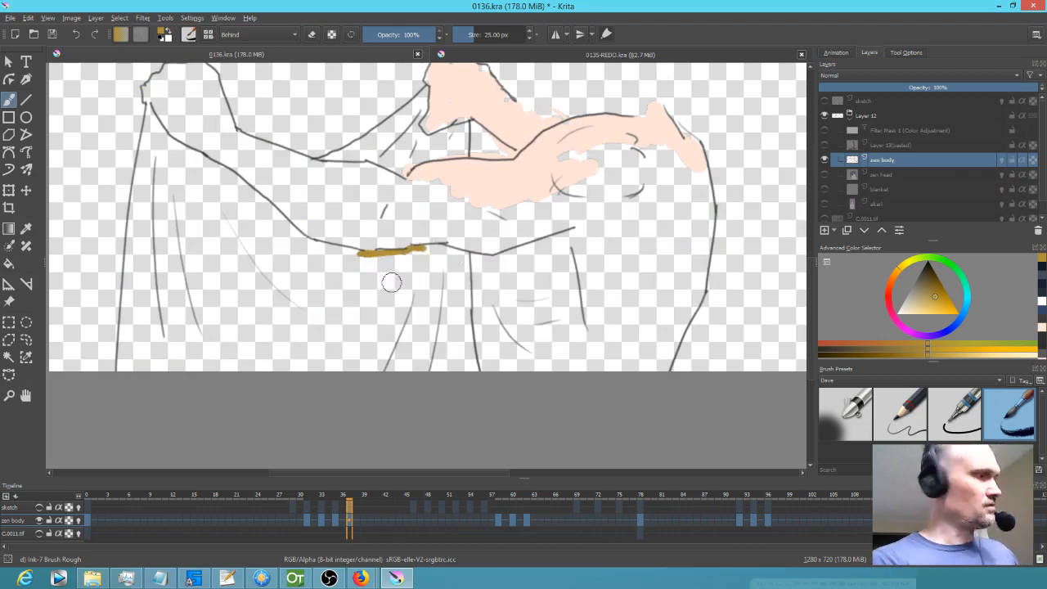
key(f)
click(379, 339)
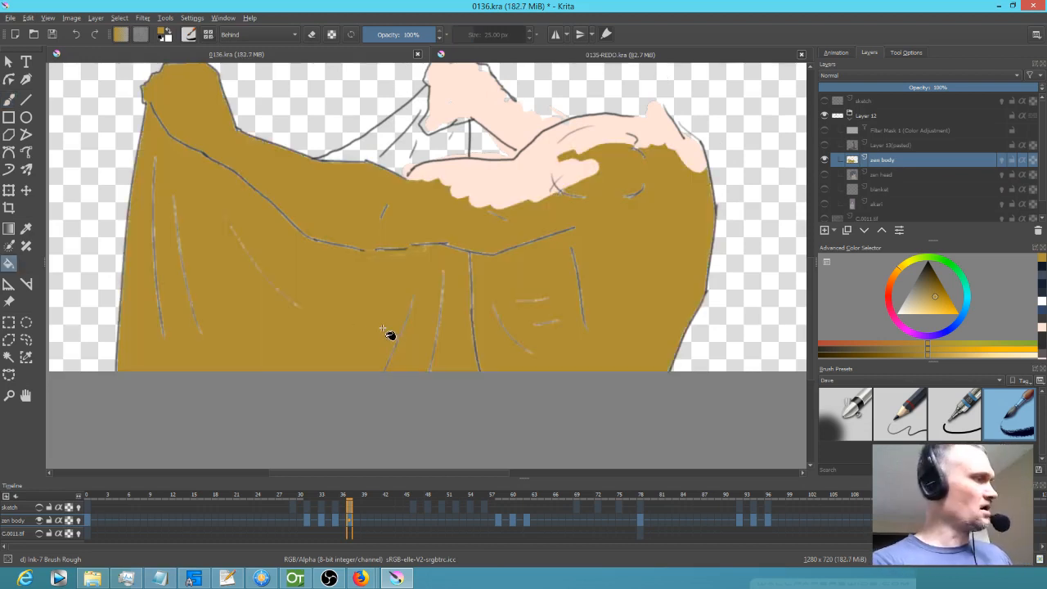
key(ctrl+z)
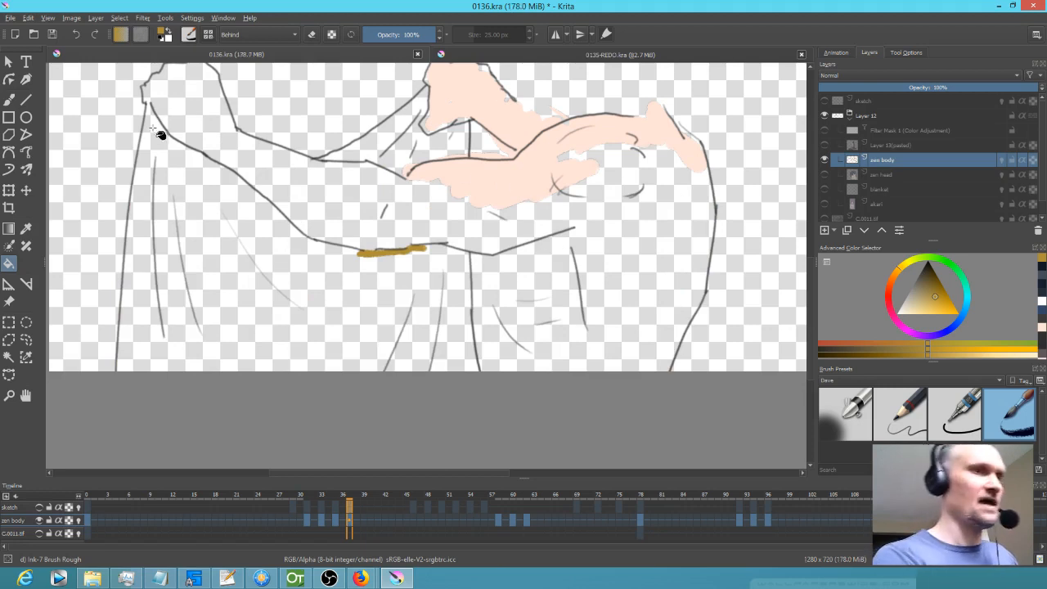
Close the outline gap below the front hand and fill the cloth below the front arm and between the arms on frame 37 with mustard.
key(b)
drag(151, 106, 148, 121)
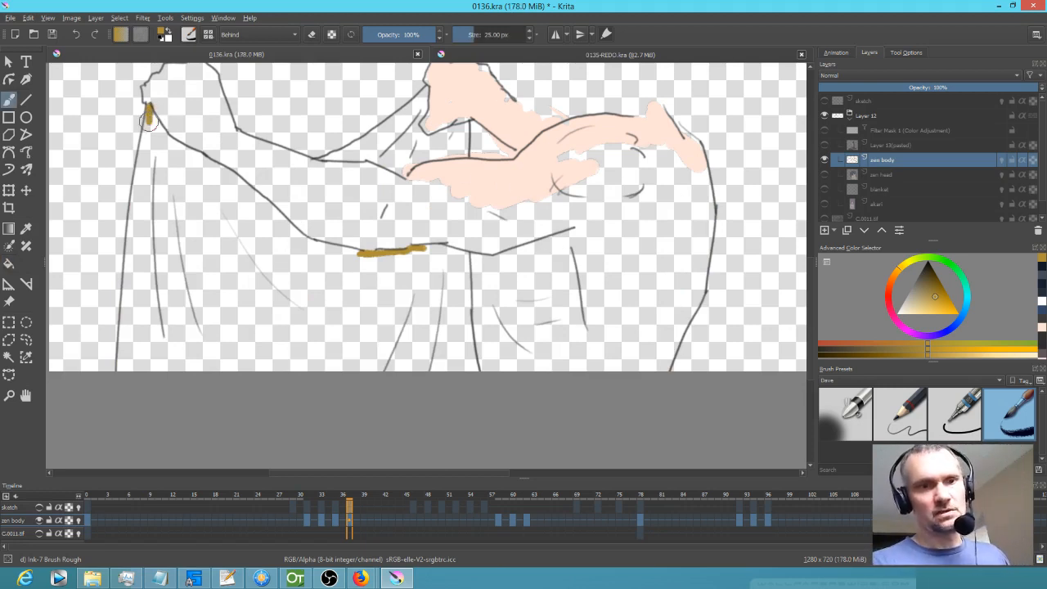
key(f)
click(338, 319)
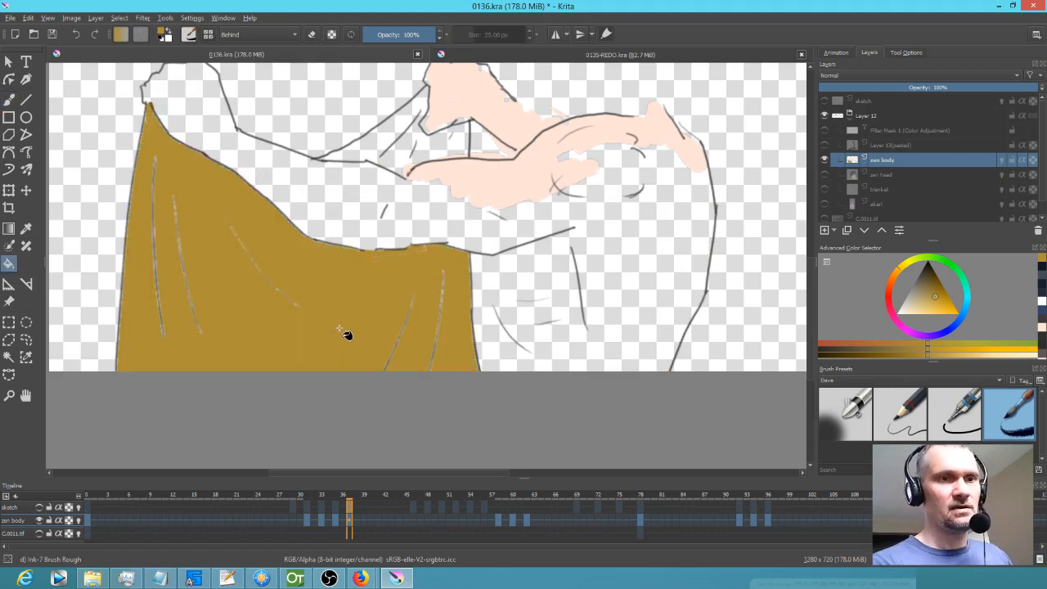
click(417, 147)
click(453, 146)
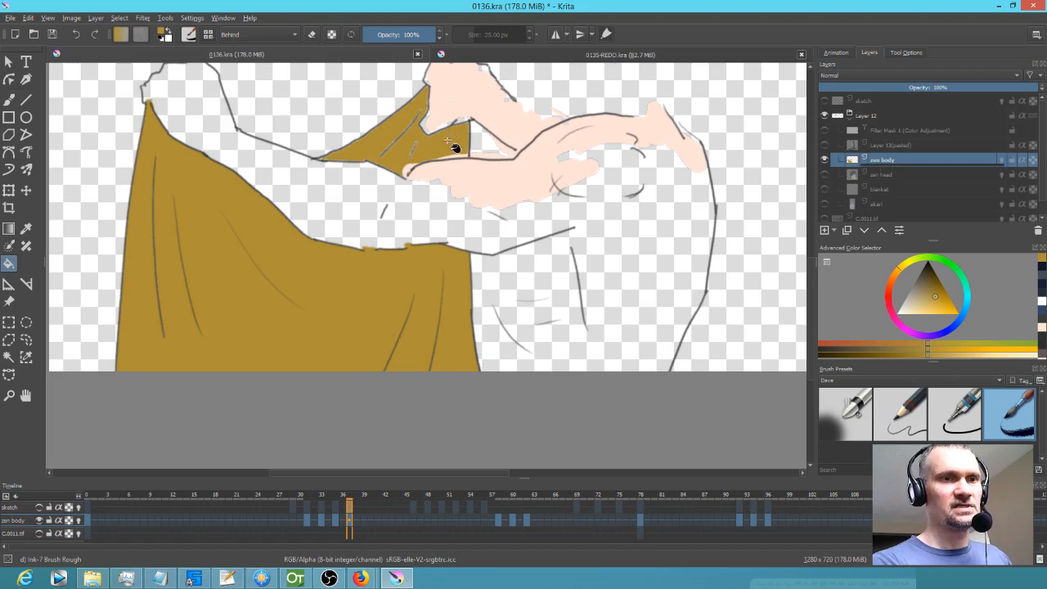
Set the blending mode to Normal and brush mustard over the ragged skin edge along the rear forearm on frame 37.
click(258, 36)
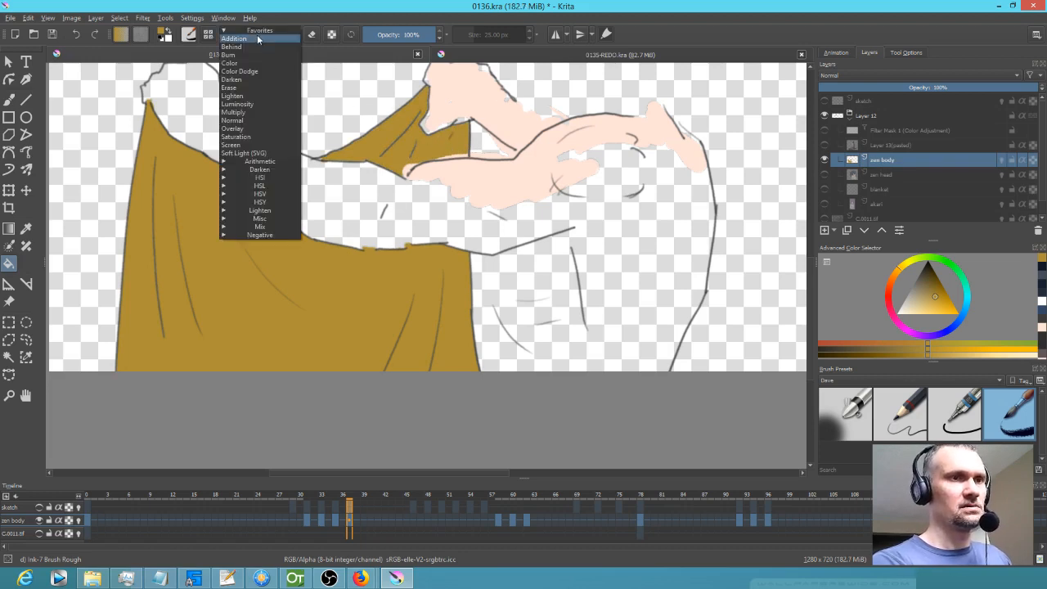
click(255, 121)
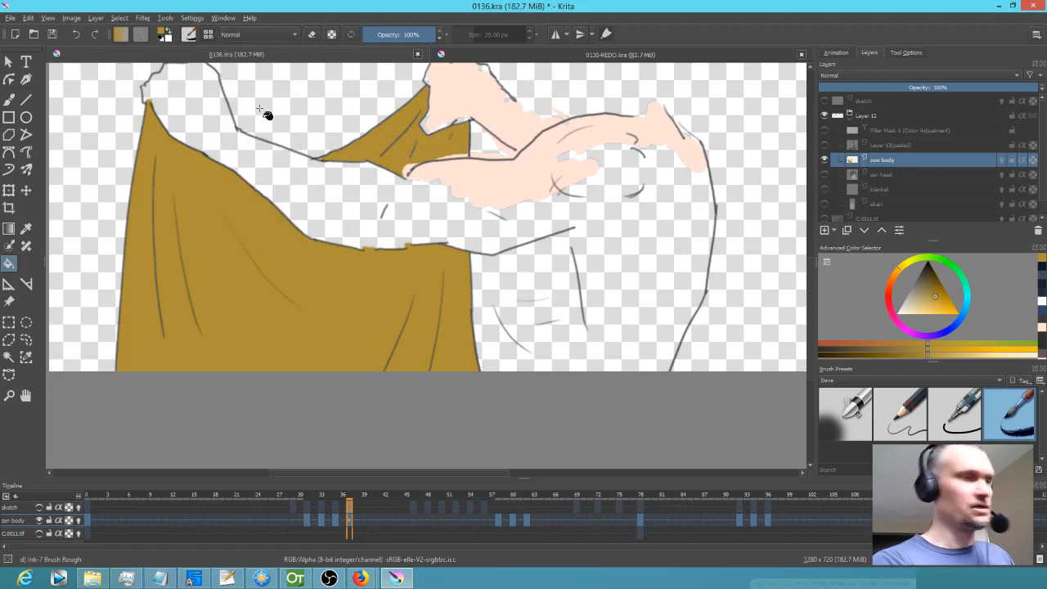
key(b)
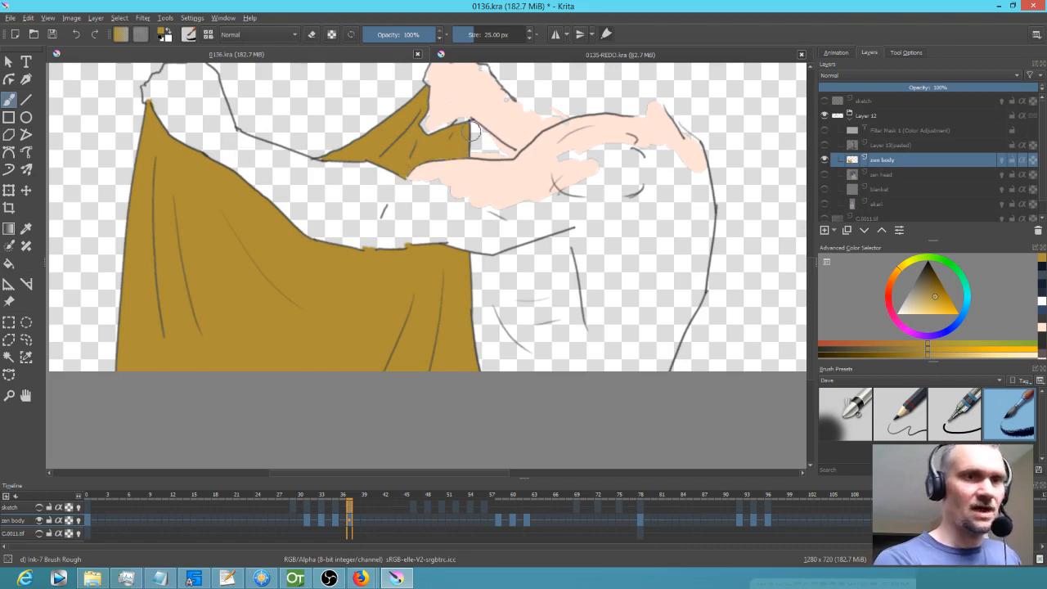
On frame 58, brush mustard along the rear forearm's upper edge and over the outline gaps at the front wrist and lower arm.
key(Left)
key(Right)
key(Right)
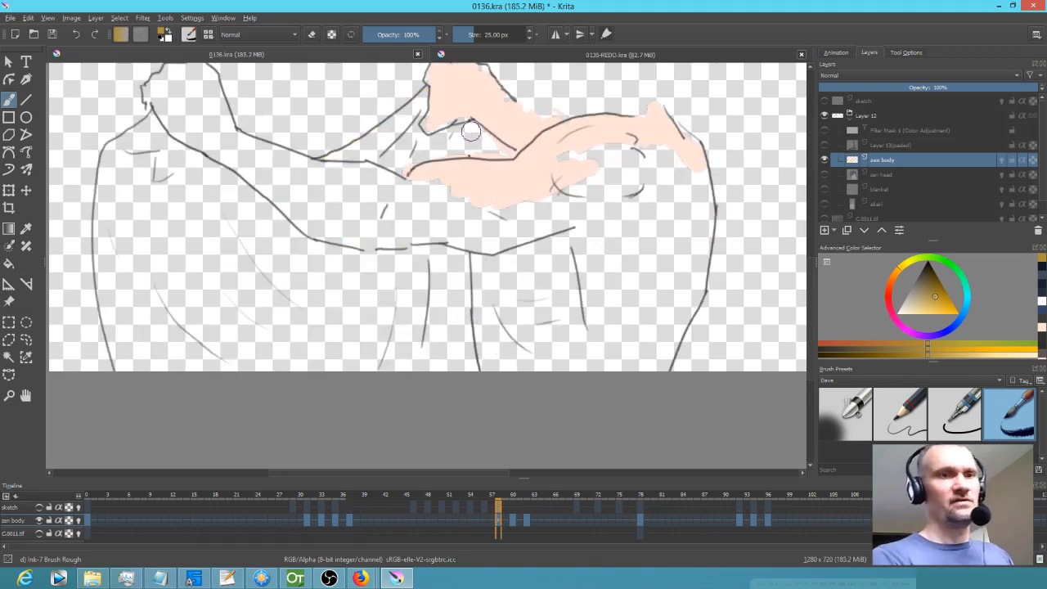
drag(465, 152, 407, 167)
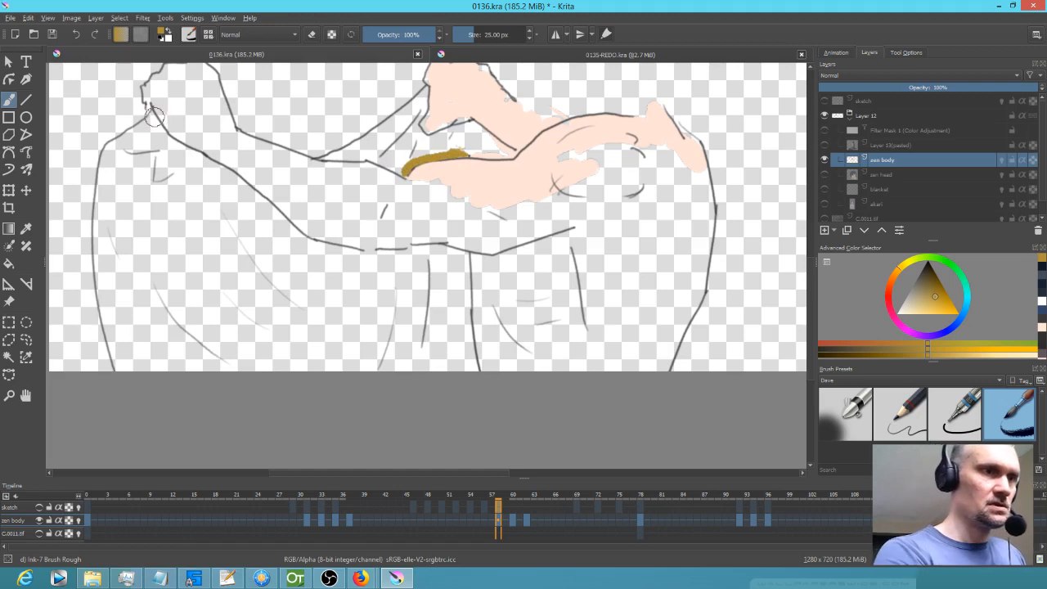
drag(337, 261, 449, 247)
Set the blending mode to Behind and fill the cloth between the arms and below the front arm on frame 58 with mustard.
click(260, 34)
click(262, 48)
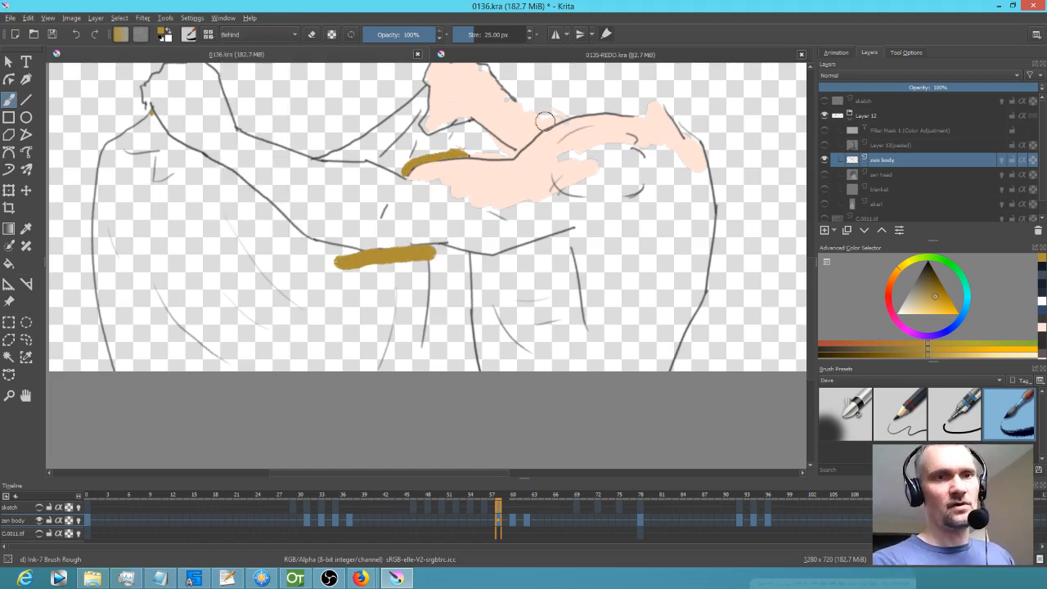
key(f)
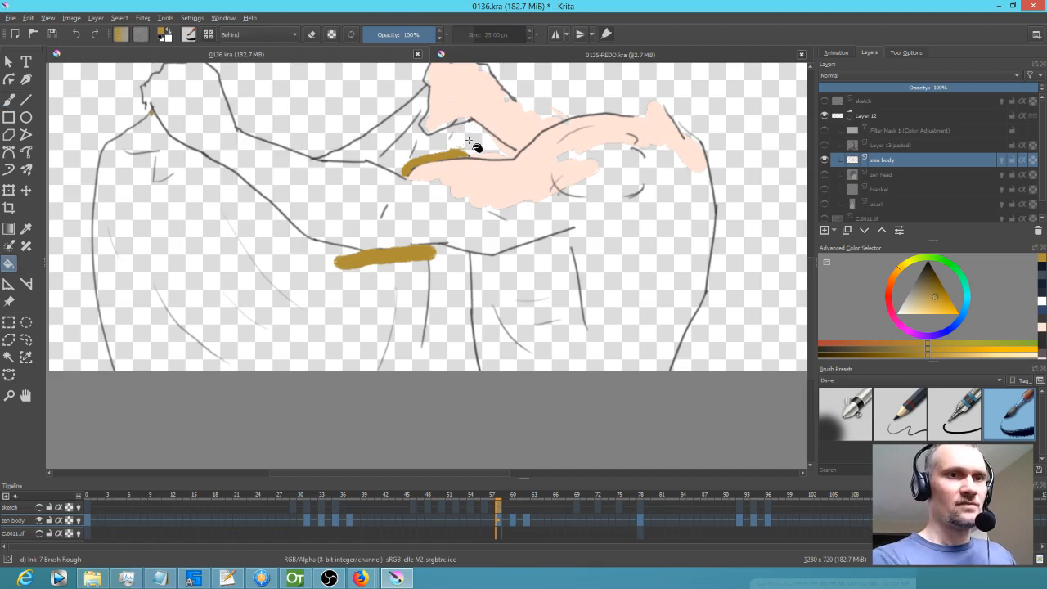
click(463, 139)
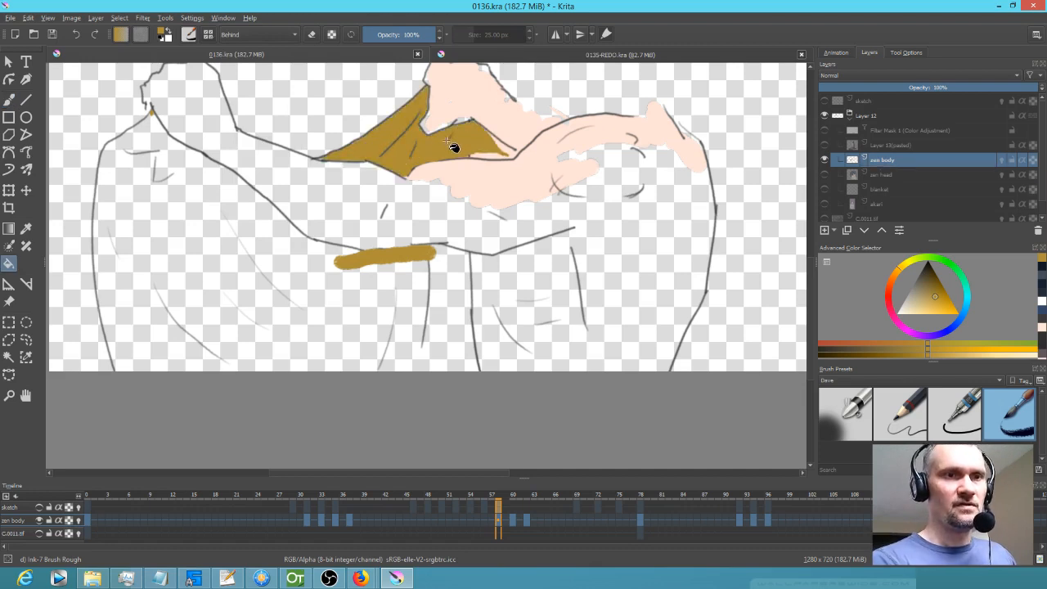
click(450, 330)
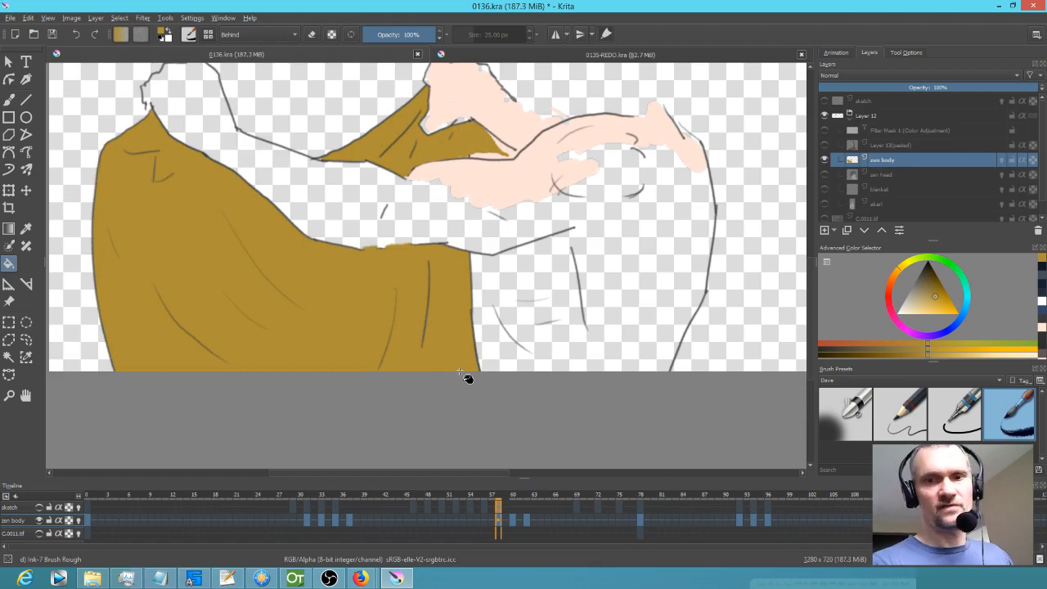
Set the blending mode to Normal and brush mustard over the pale sliver along the rear arm on frame 58.
click(257, 38)
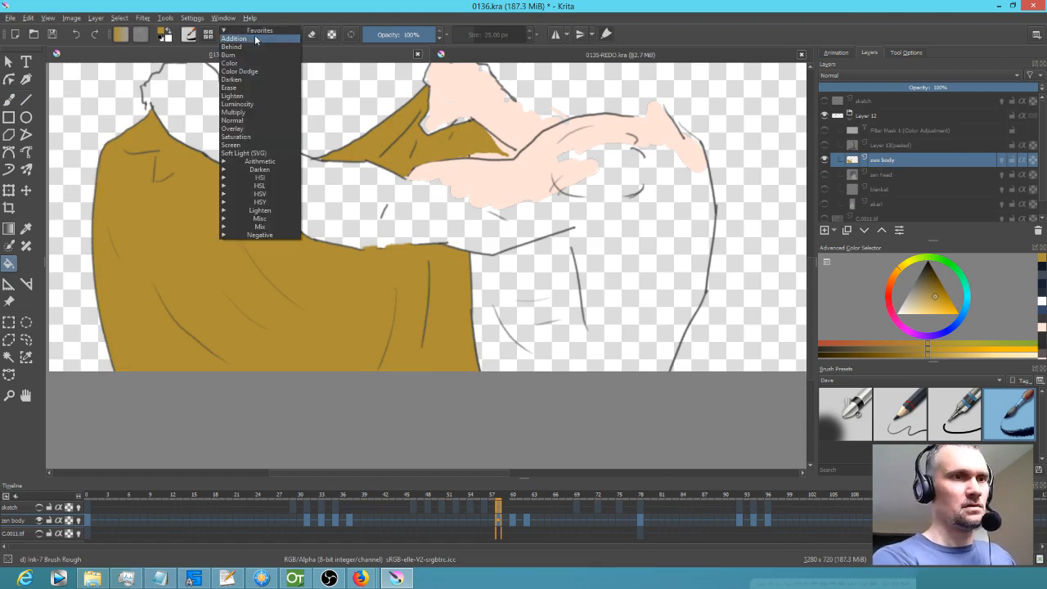
click(257, 121)
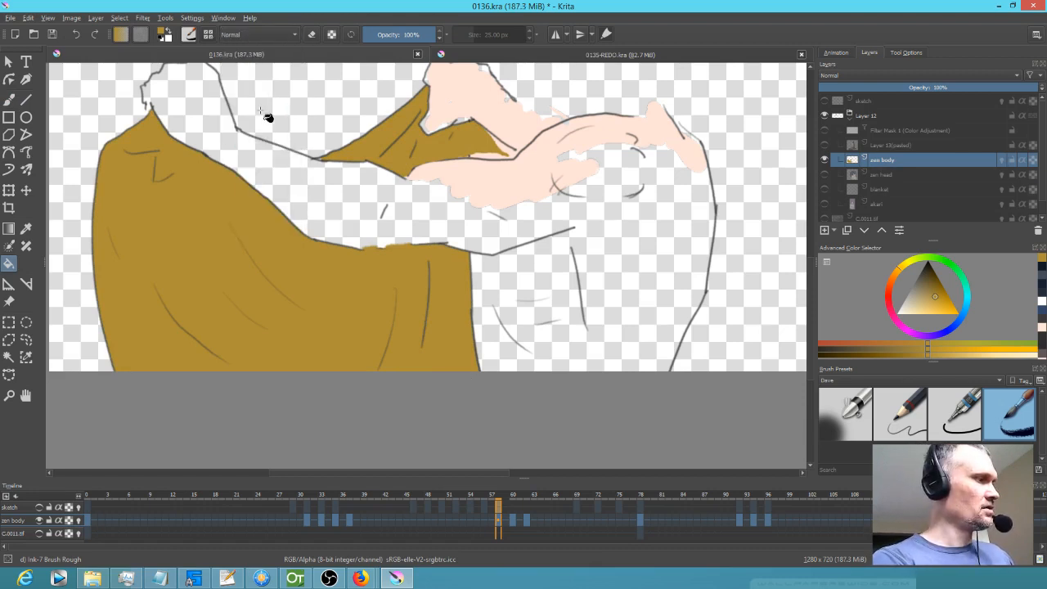
key(b)
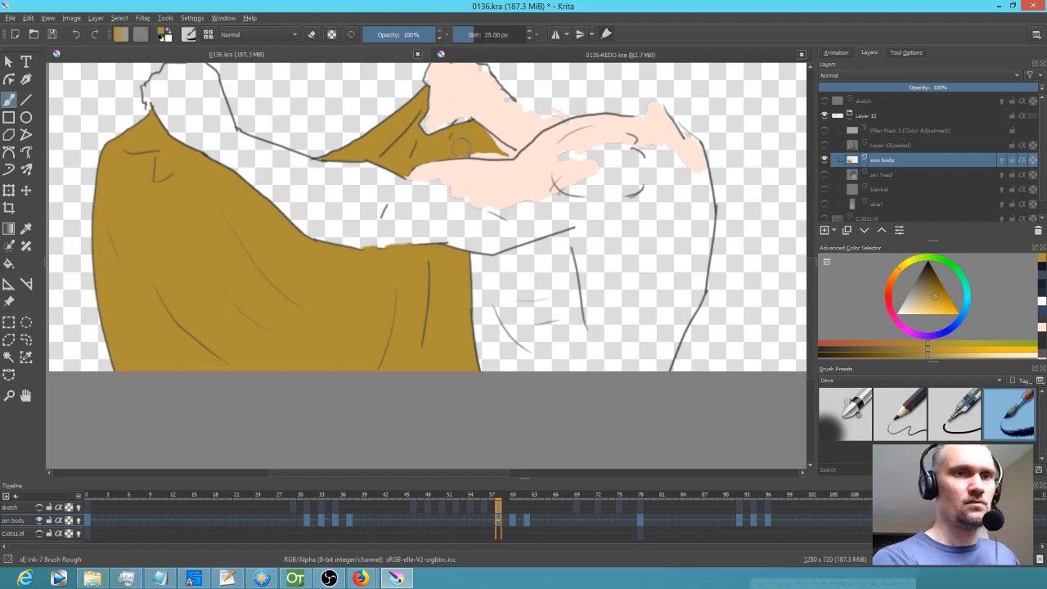
drag(472, 153, 512, 152)
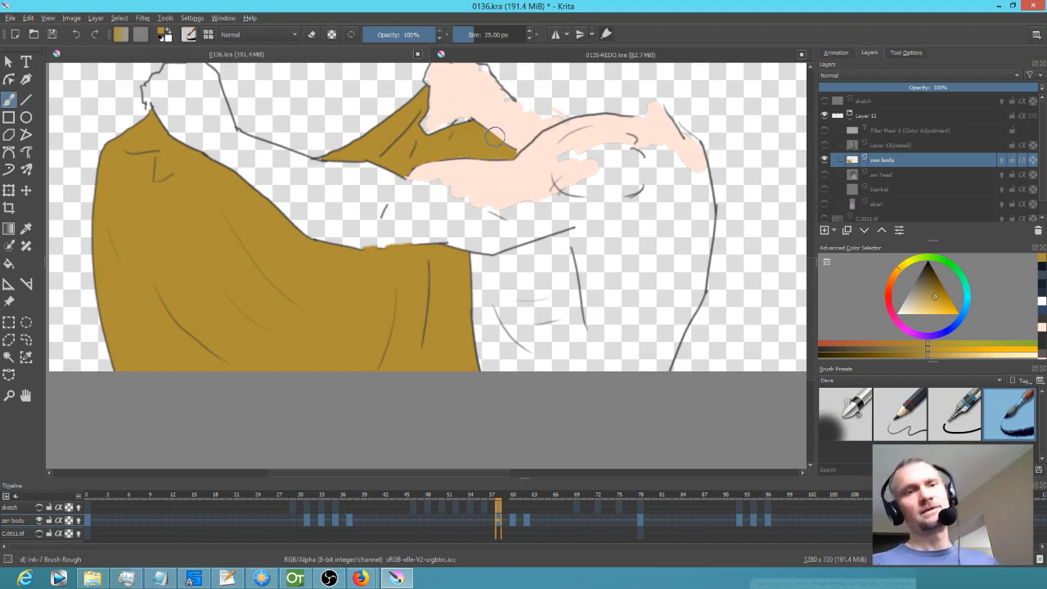
On frame 60, brush mustard over the outline gaps at the front wrist and lower arm, and along the rear arm's upper edge.
scroll(550, 196, down, 2)
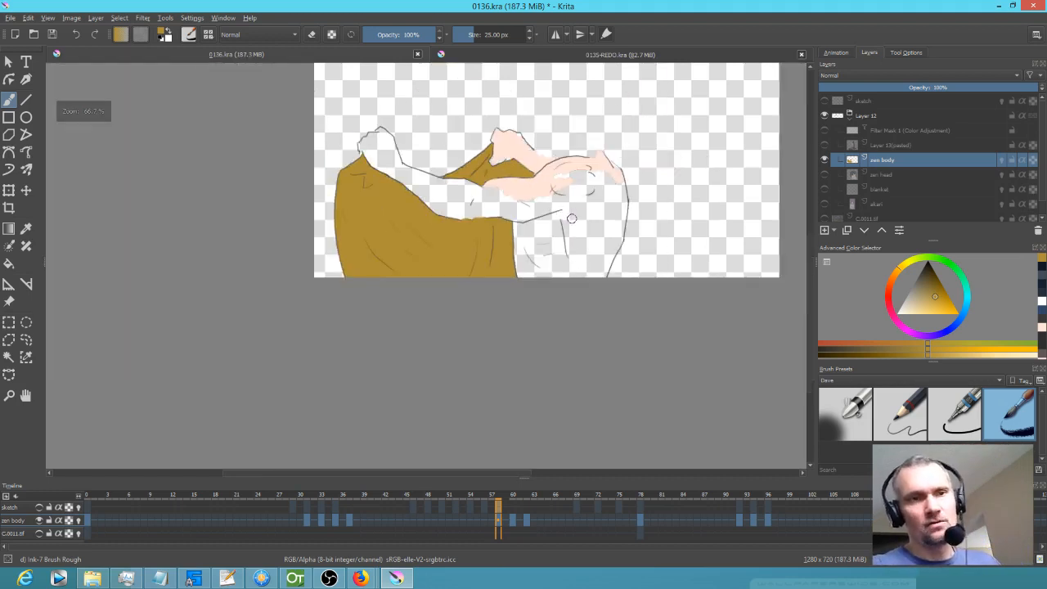
scroll(571, 220, up, 1)
drag(571, 220, 573, 262)
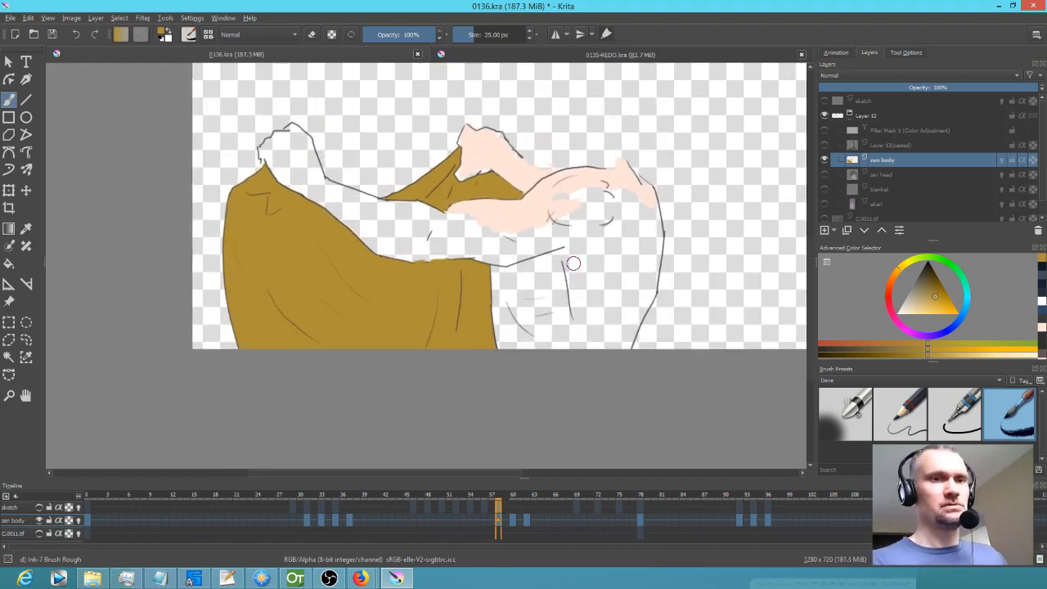
key(Right)
key(Right)
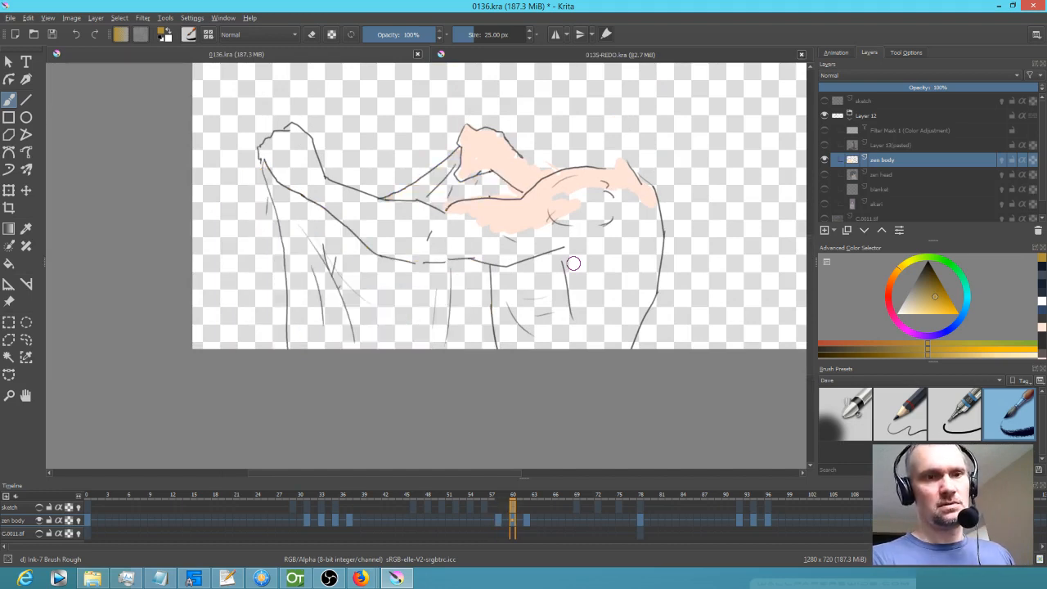
key(Right)
key(Left)
key(Right)
key(Left)
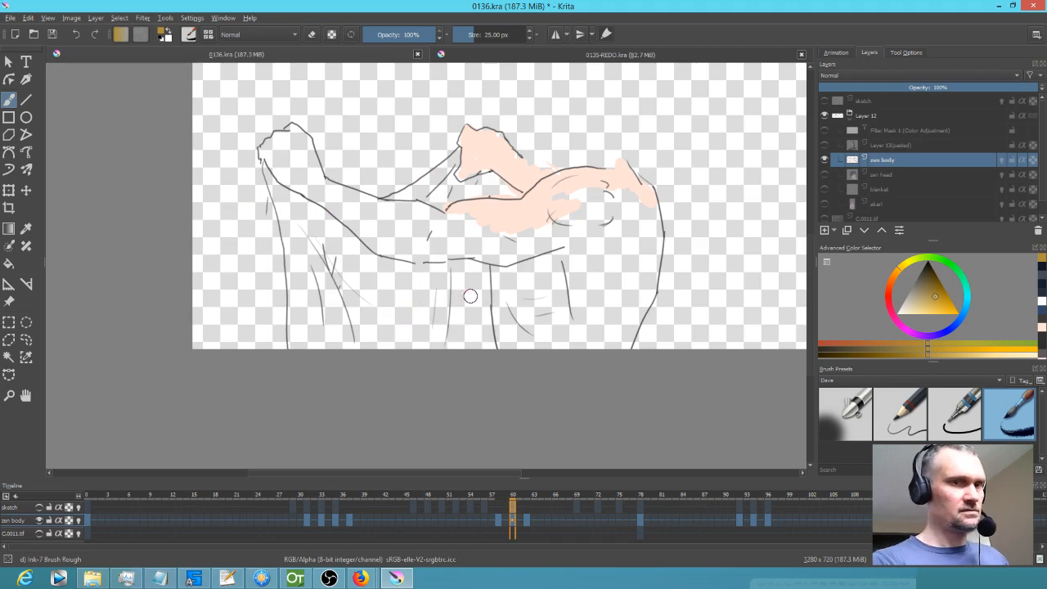
drag(390, 277, 443, 268)
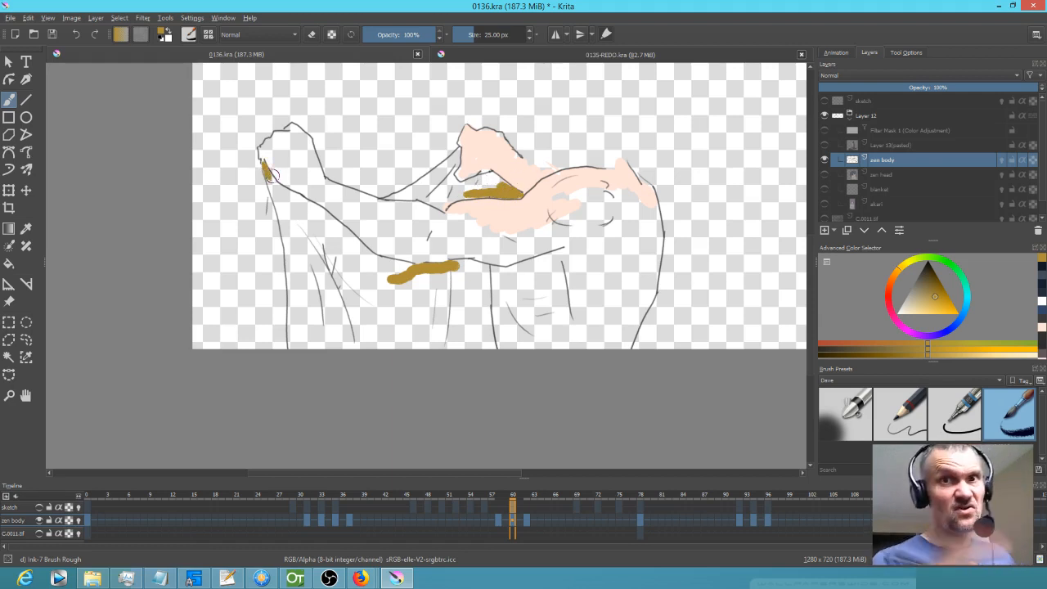
key(f)
click(484, 337)
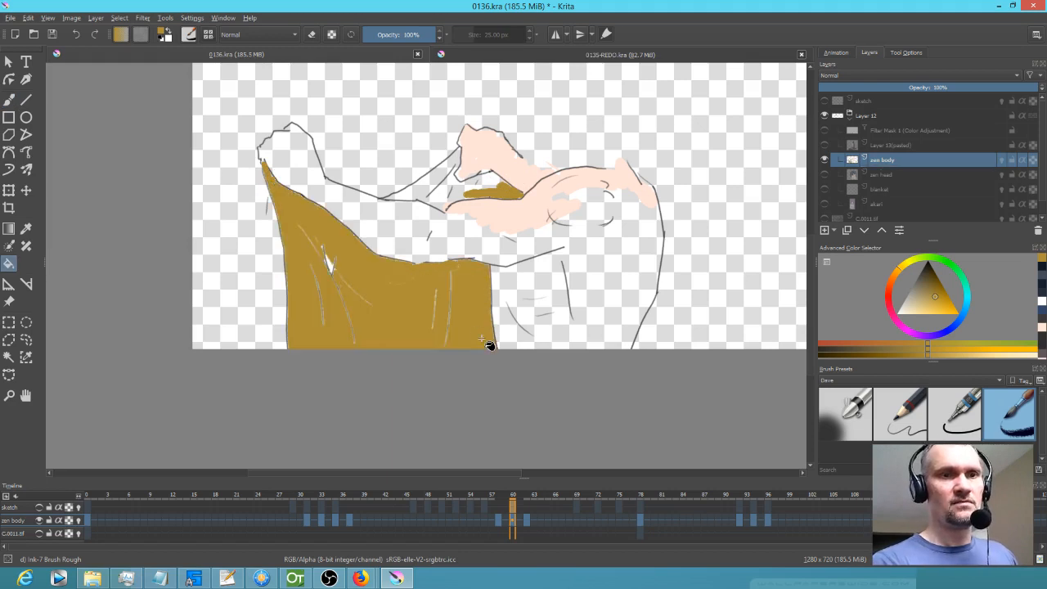
key(ctrl+z)
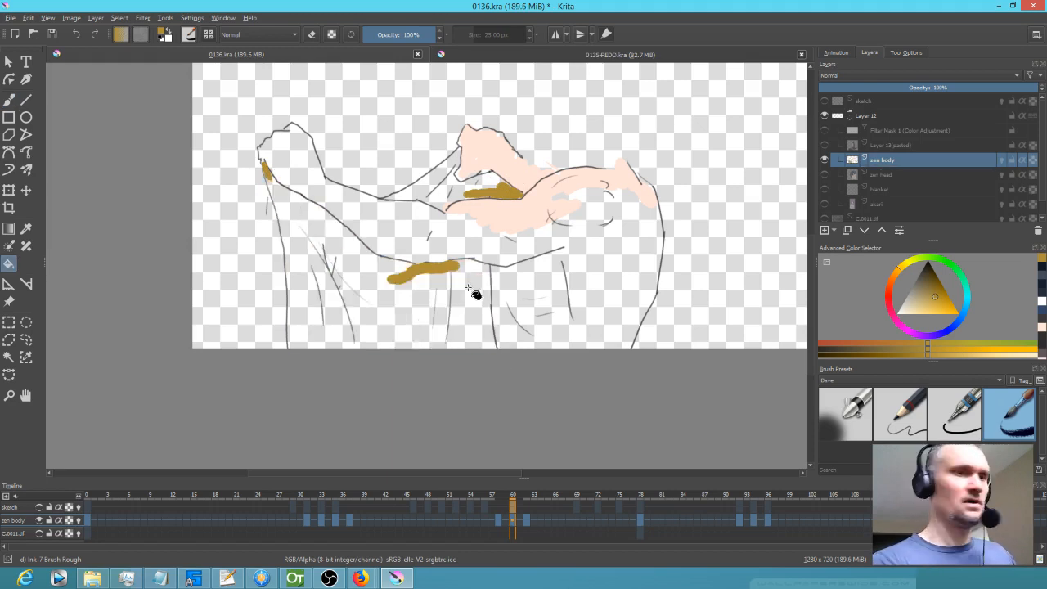
Set the blending mode to Behind and fill the cloth below the front arm and between the arms on frame 60 with mustard.
click(273, 34)
click(274, 49)
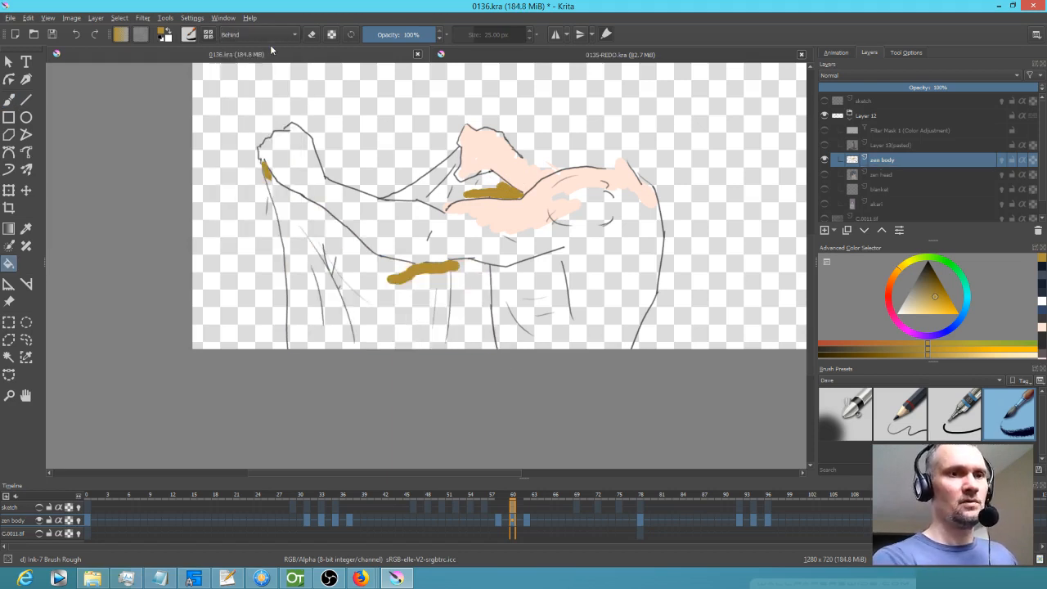
click(411, 324)
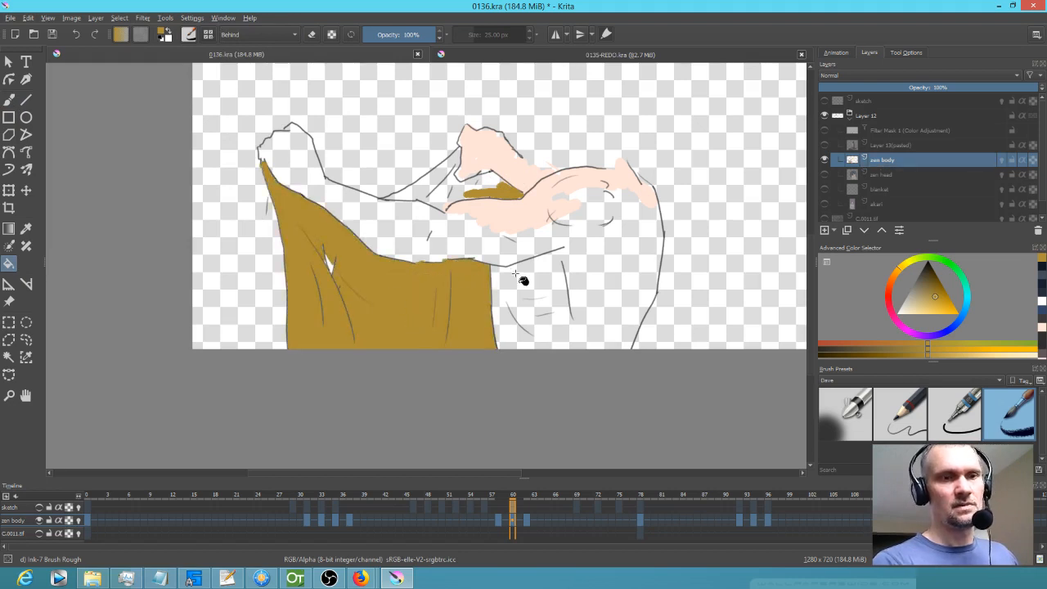
click(443, 200)
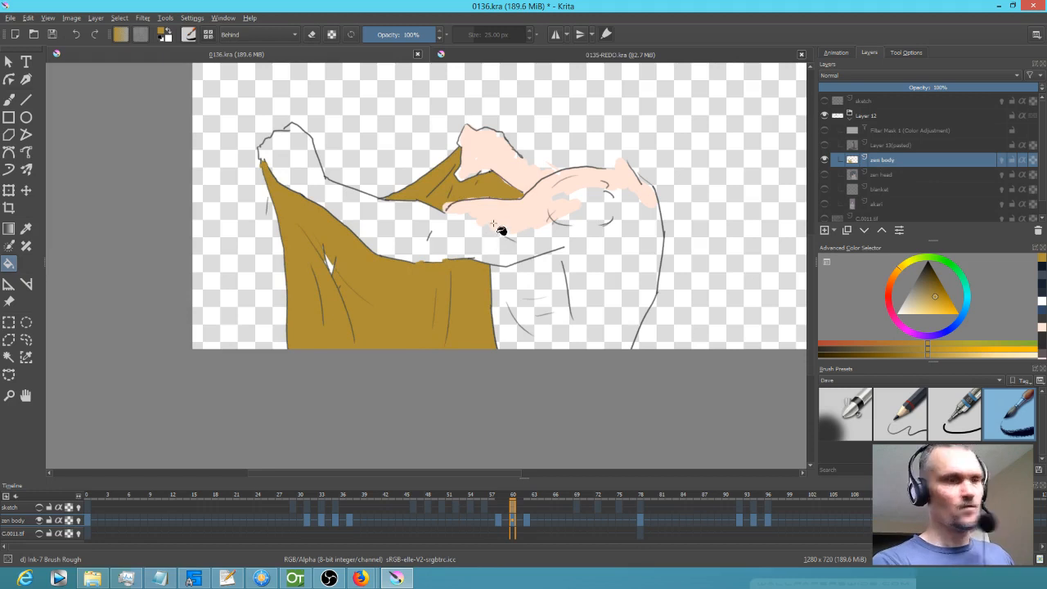
Set the blending mode to Normal and brush mustard over the unfilled gap in the cloth folds on frame 60.
click(259, 36)
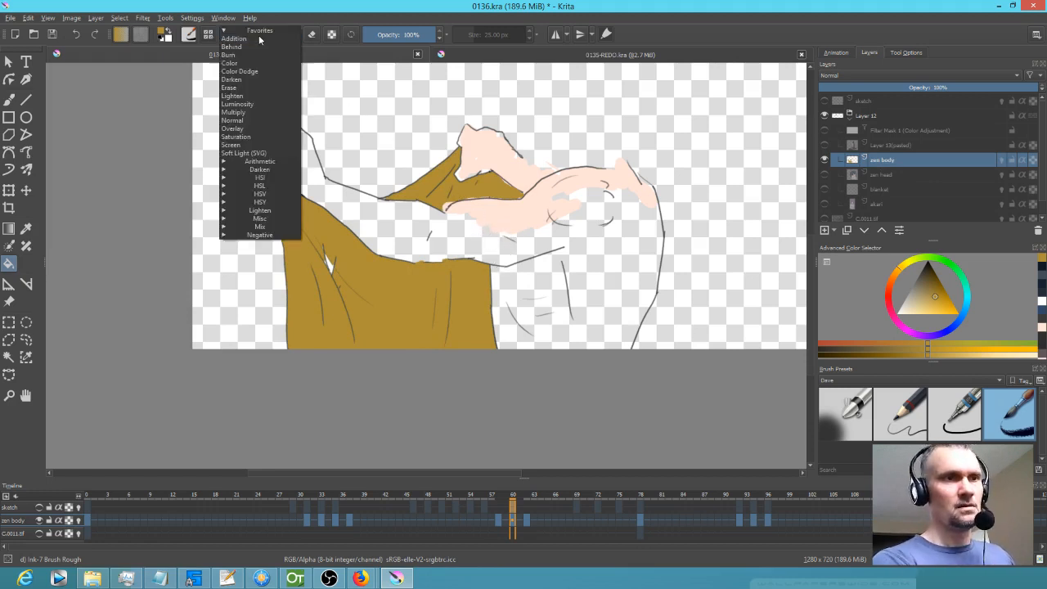
click(256, 122)
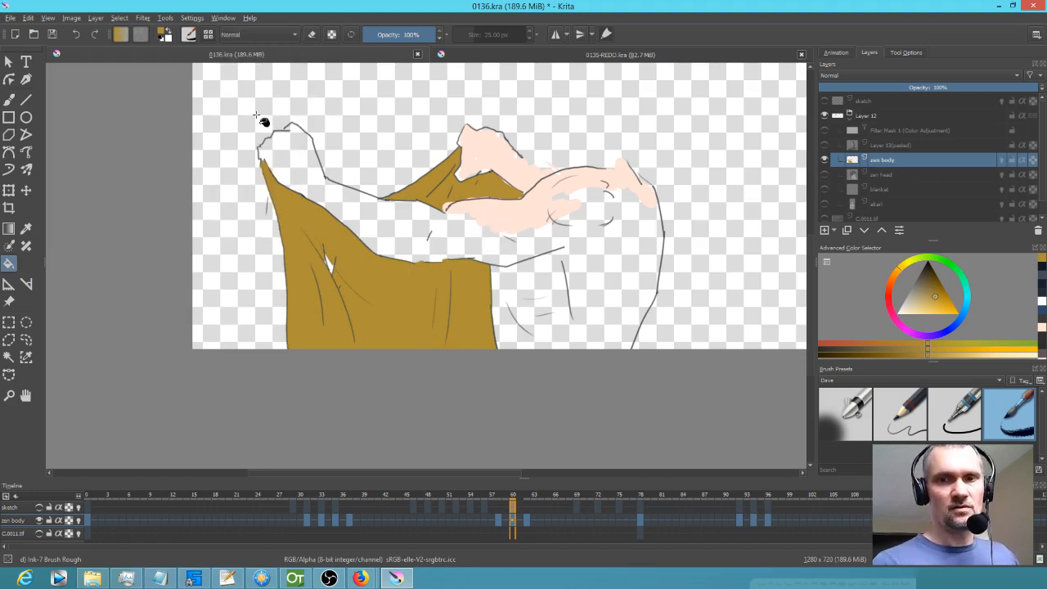
key(b)
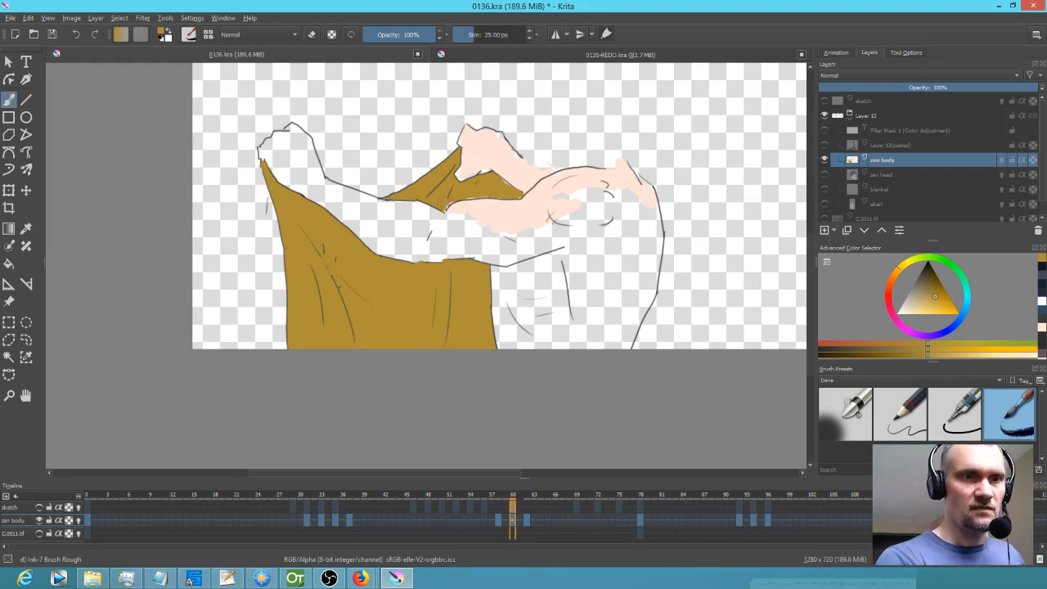
Touch up the cloth between the arms on frame 60, brushing mustard over the stray skin pixels along the line art.
drag(674, 307, 491, 322)
mouse_move(556, 409)
mouse_down()
mouse_move(564, 280)
mouse_move(489, 283)
mouse_move(458, 297)
mouse_move(650, 252)
mouse_up()
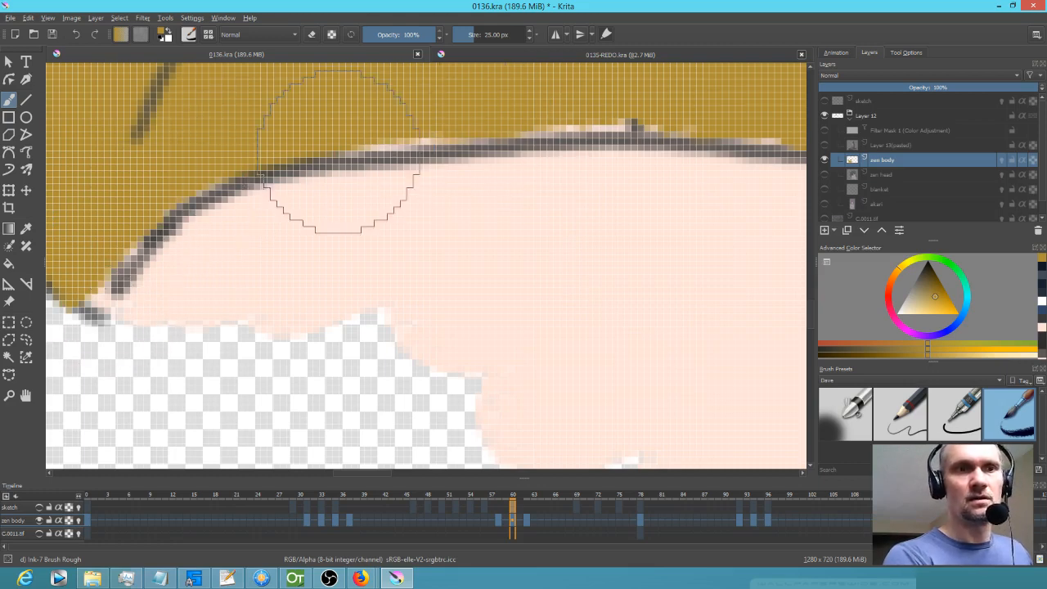
drag(747, 139, 773, 144)
mouse_move(696, 200)
mouse_down()
mouse_move(607, 240)
mouse_move(393, 387)
mouse_up()
drag(507, 168, 471, 233)
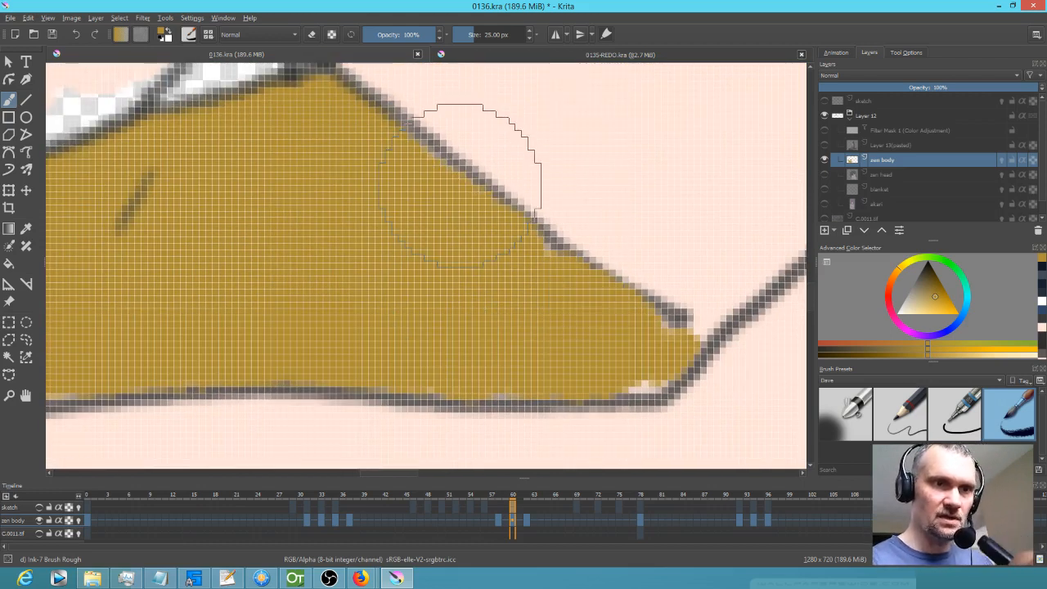
drag(639, 384, 650, 391)
drag(659, 319, 670, 329)
scroll(573, 270, down, 3)
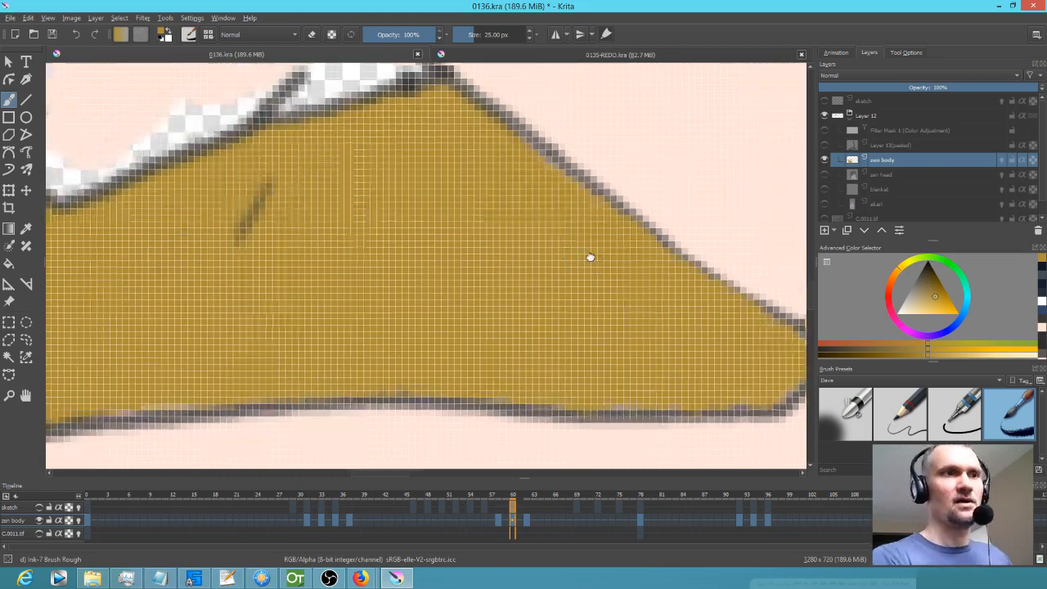
scroll(710, 130, down, 3)
scroll(709, 149, down, 5)
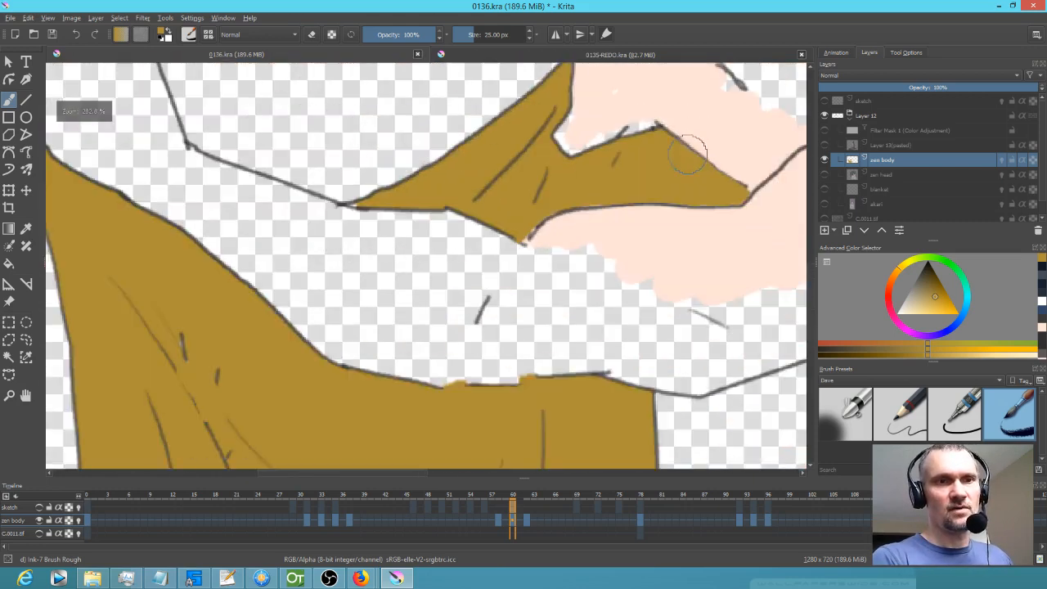
scroll(677, 194, up, 5)
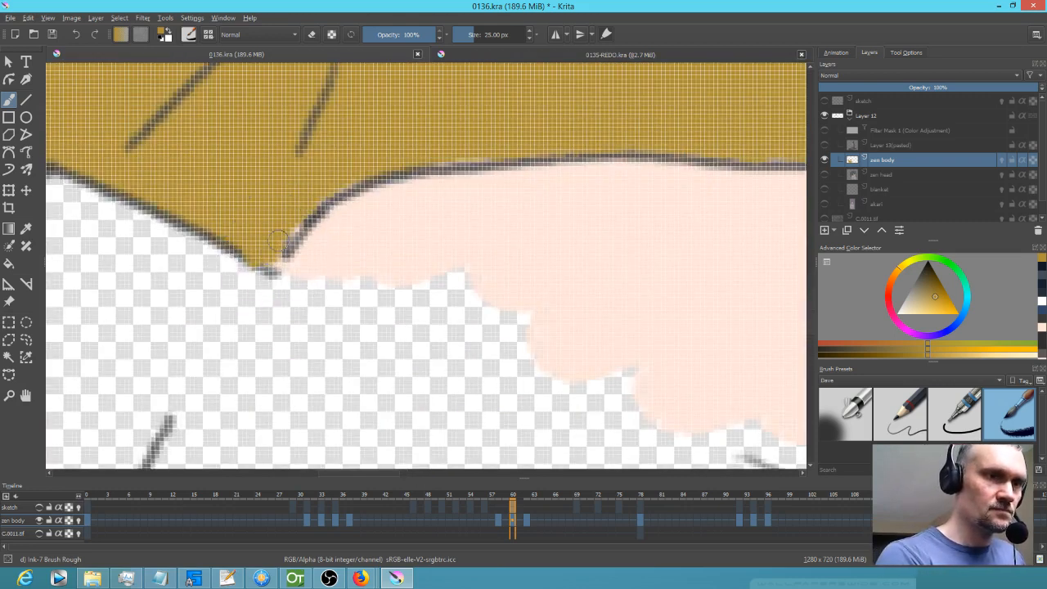
scroll(540, 258, down, 4)
drag(585, 314, 552, 360)
scroll(567, 307, down, 2)
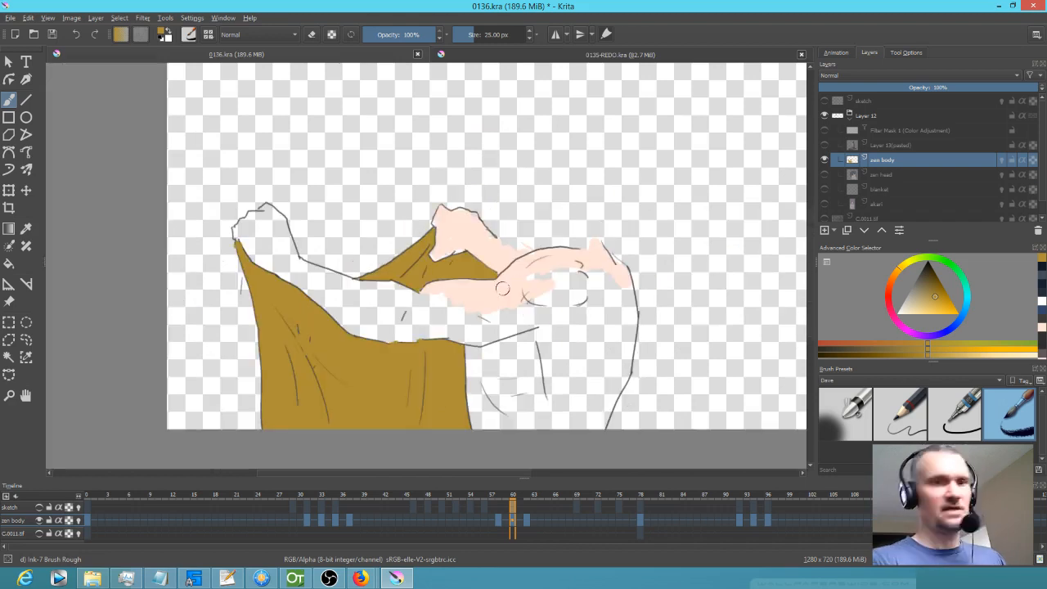
drag(579, 331, 608, 216)
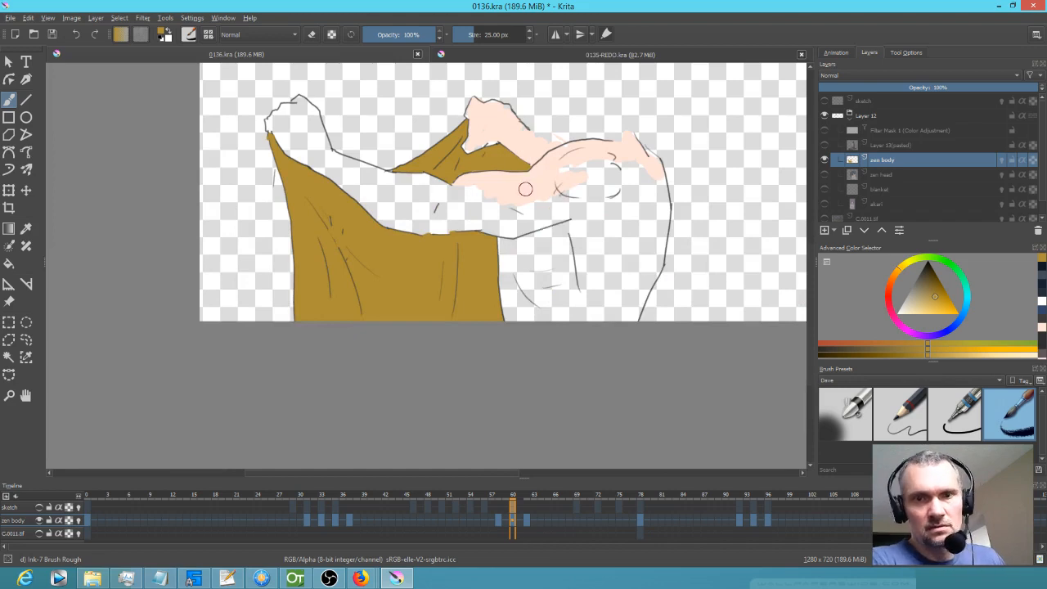
key(f)
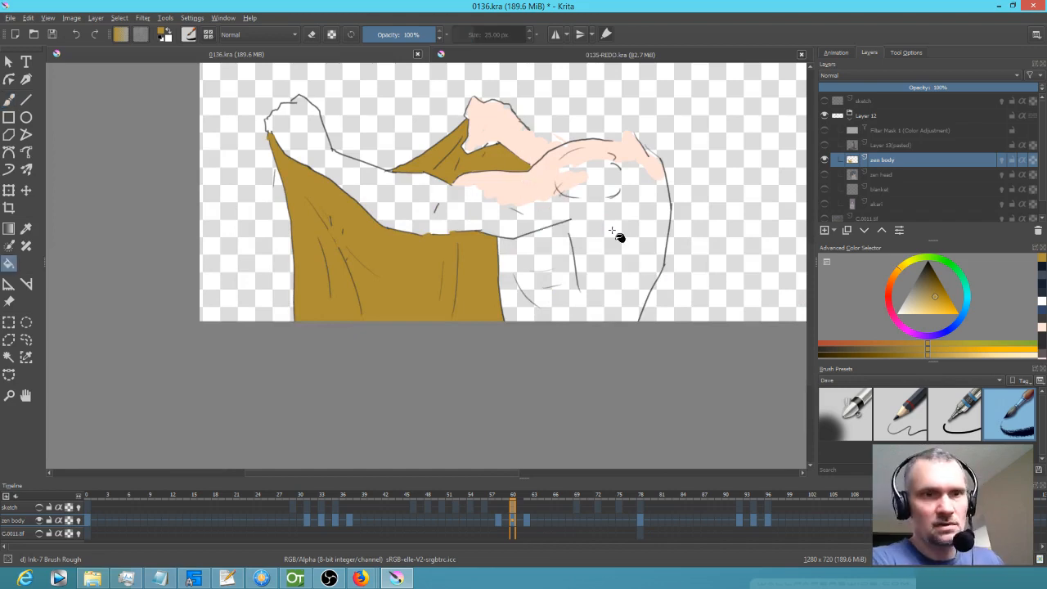
click(615, 239)
key(ctrl+z)
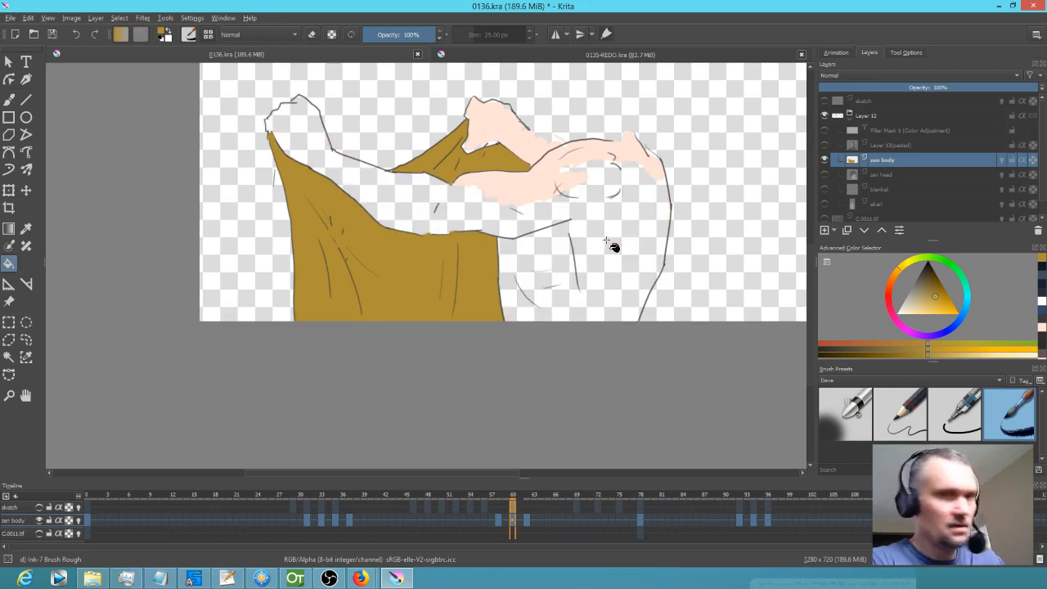
Sample the skin tone, set the blending mode to Behind, and fill the front arm and torso on frame 60.
ctrl+click(522, 188)
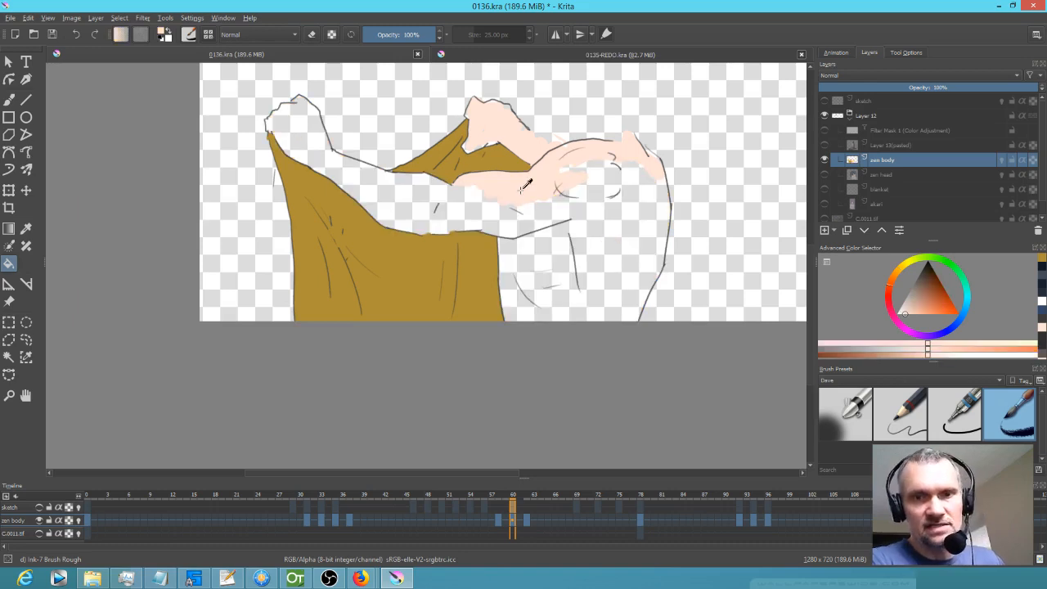
click(619, 251)
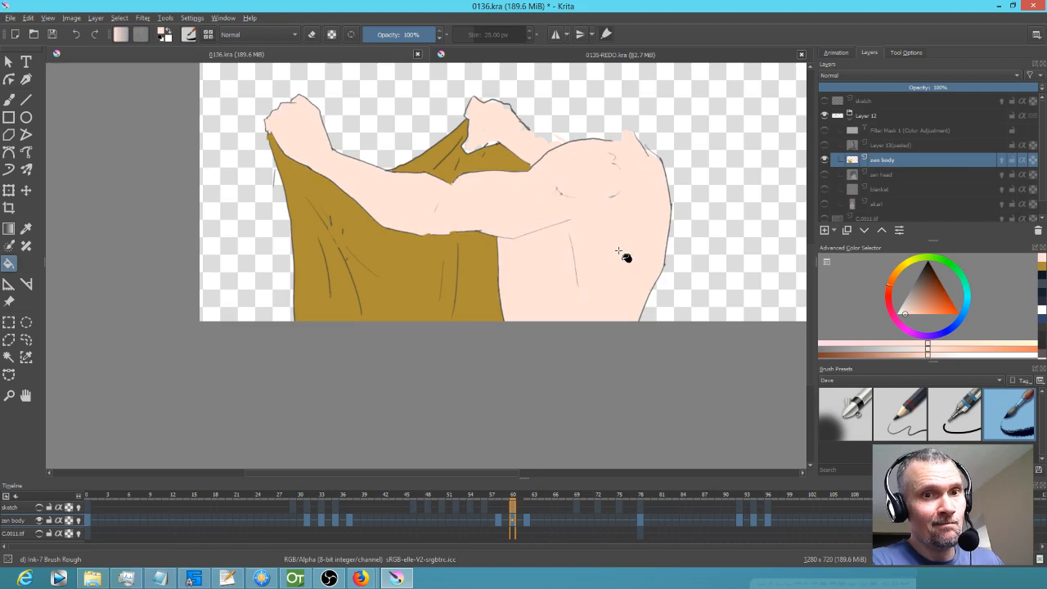
key(ctrl+z)
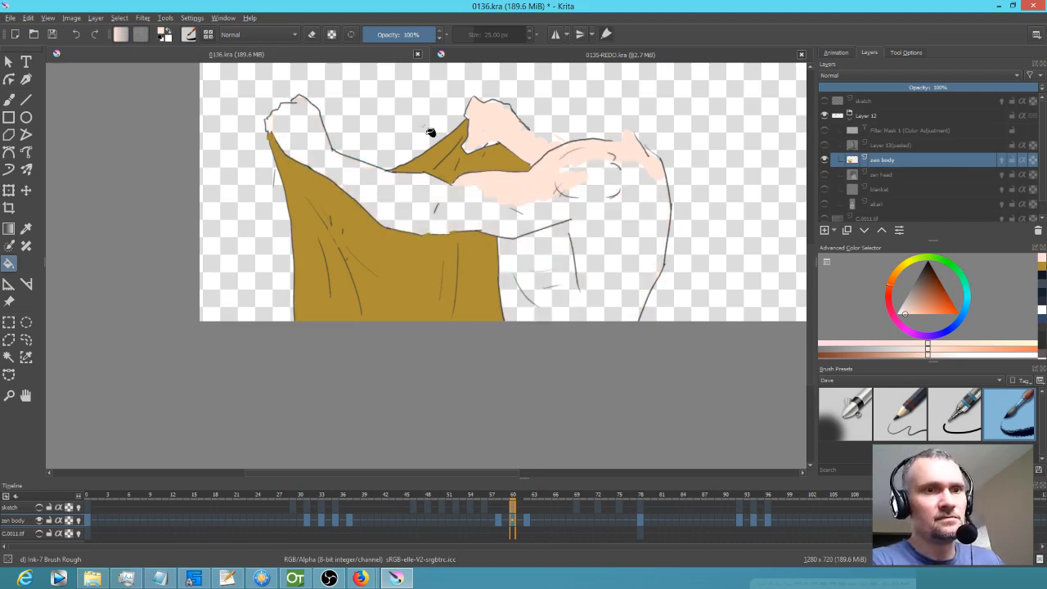
click(273, 34)
click(231, 46)
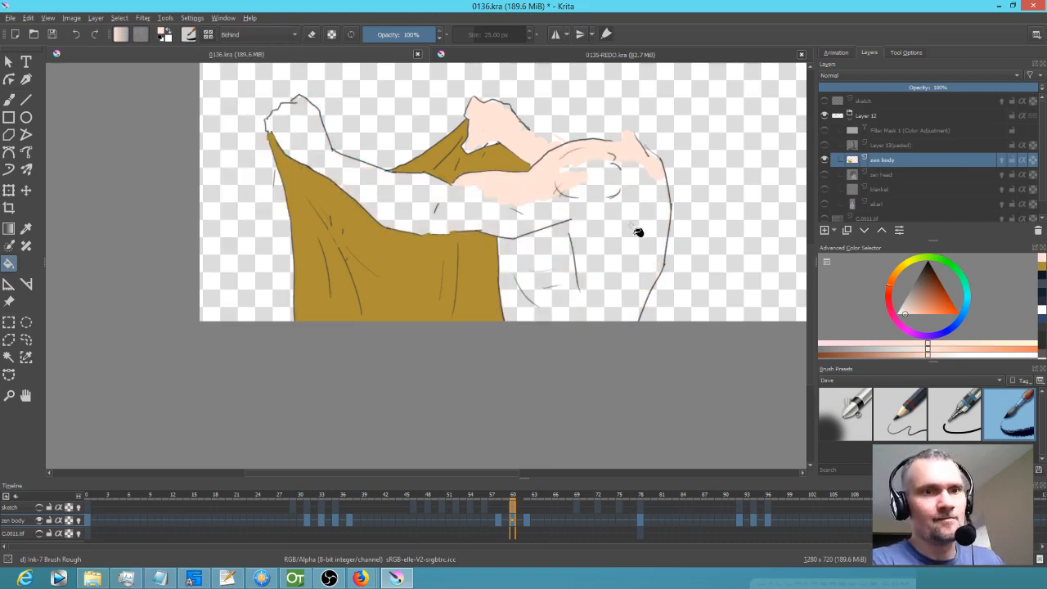
click(630, 236)
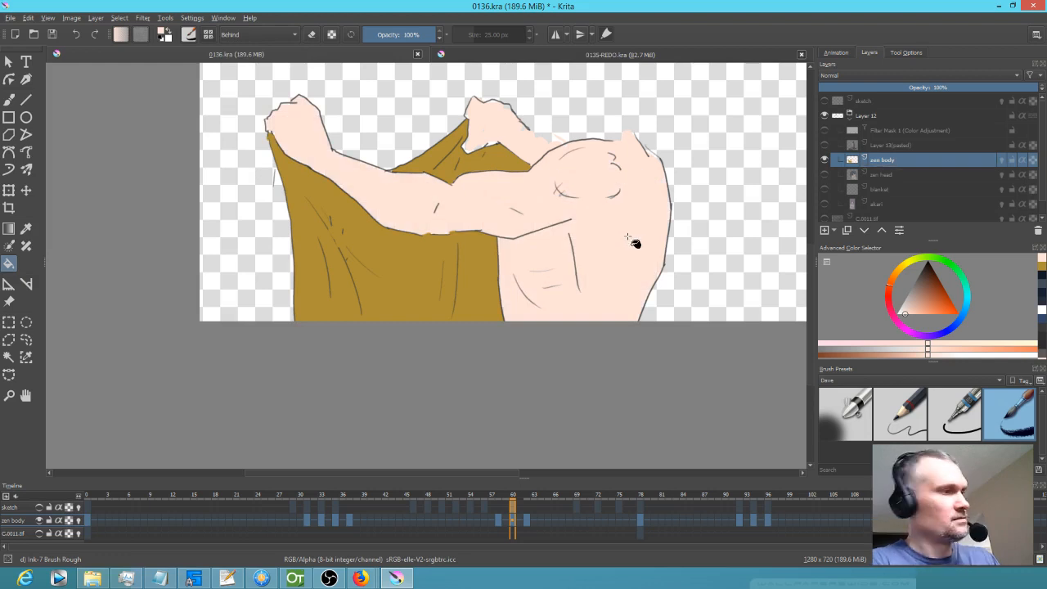
Fill the unpainted arms and torso on the zen body keyframes at frames 58, 37 and 35 with the skin tone.
key(comma)
click(616, 245)
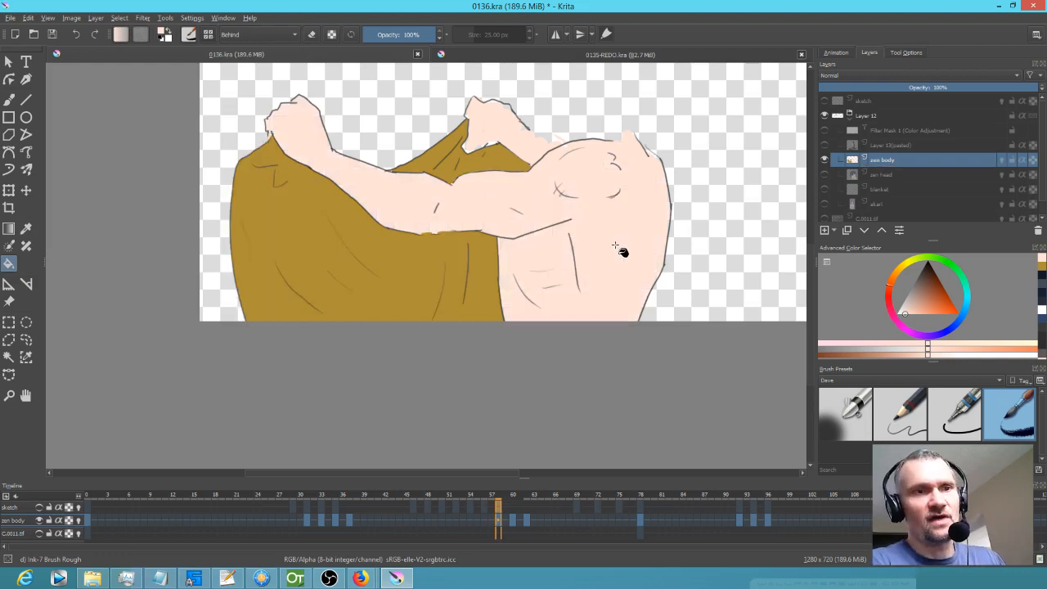
key(comma)
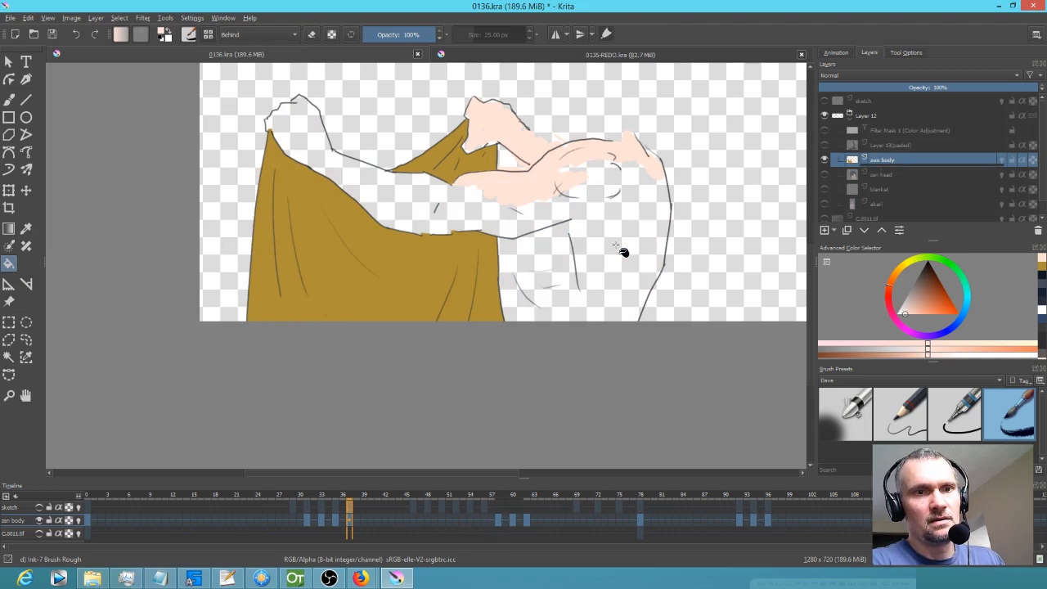
click(615, 245)
key(comma)
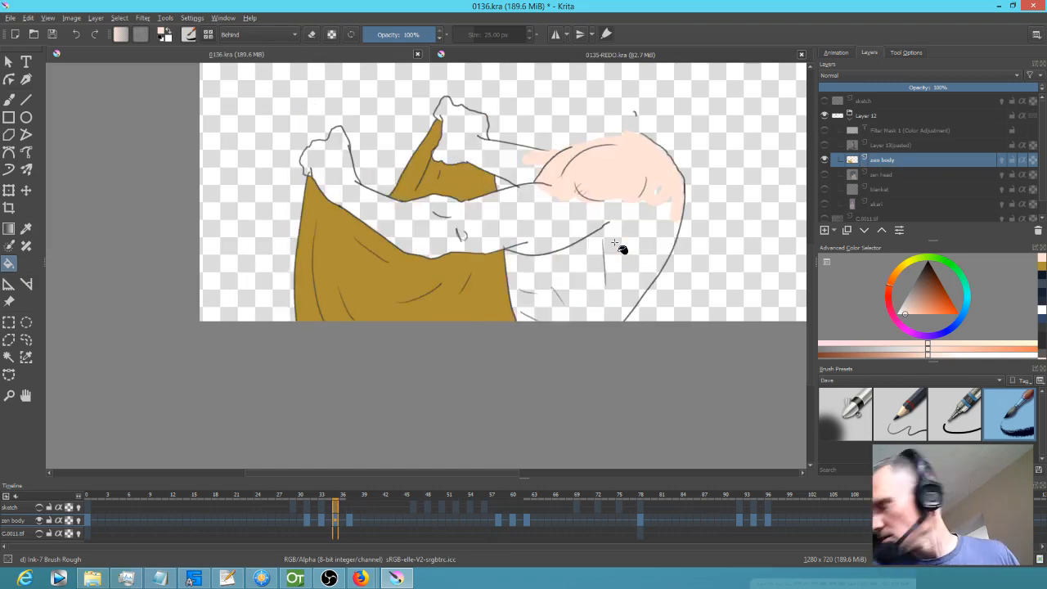
click(624, 247)
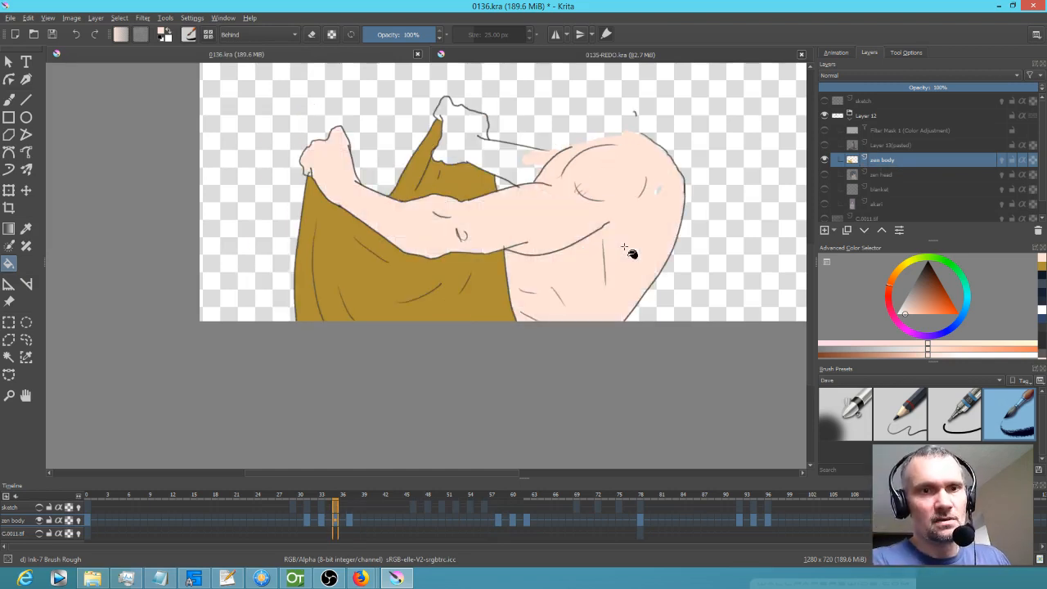
click(491, 156)
Fill the arms, hands and torso on frames 33 and 31 with the skin tone.
key(comma)
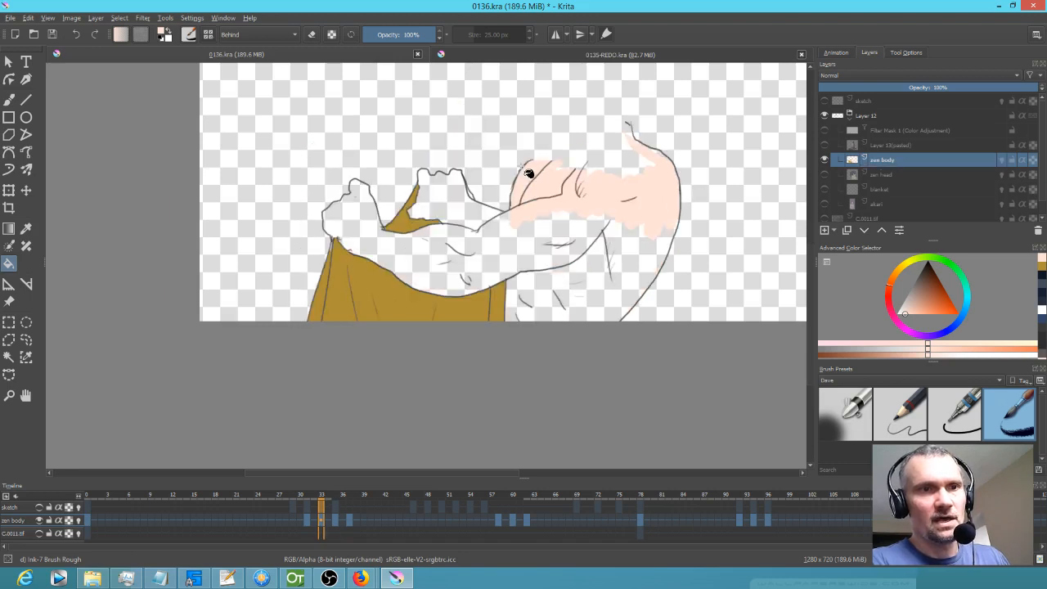
click(573, 241)
click(490, 218)
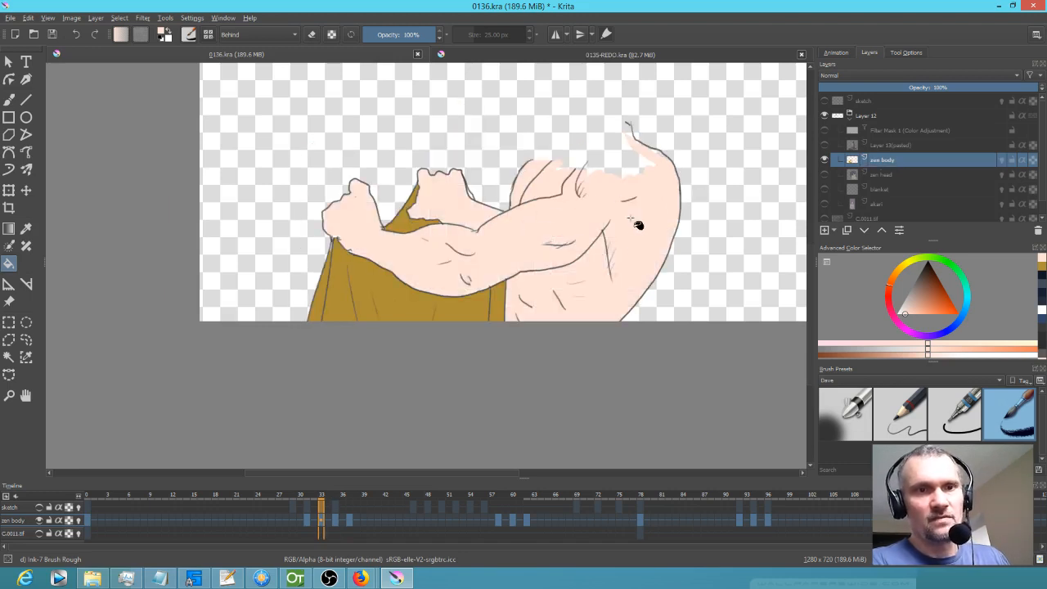
key(comma)
key(comma)
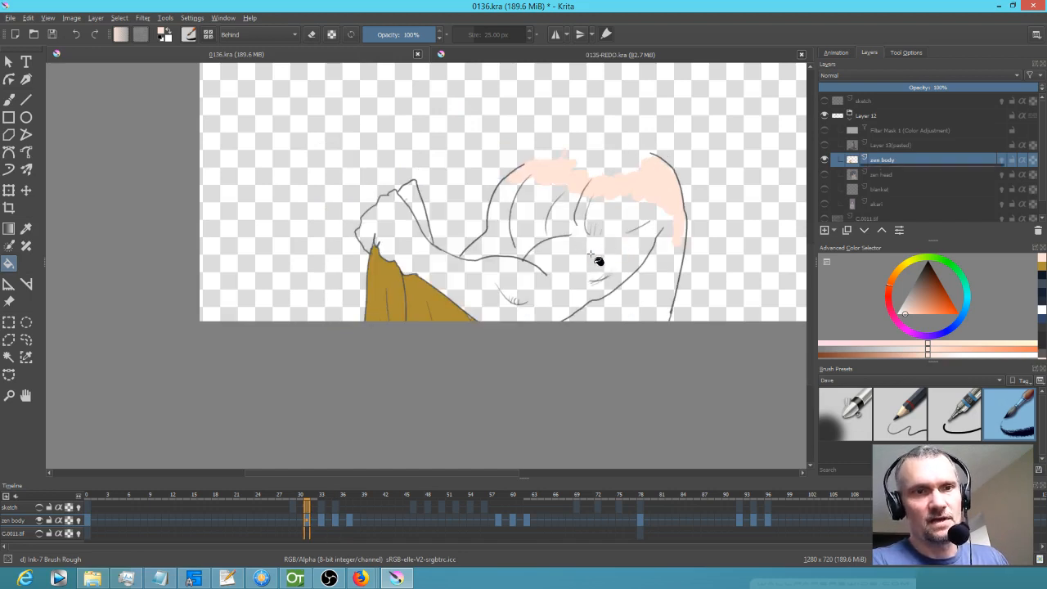
click(597, 262)
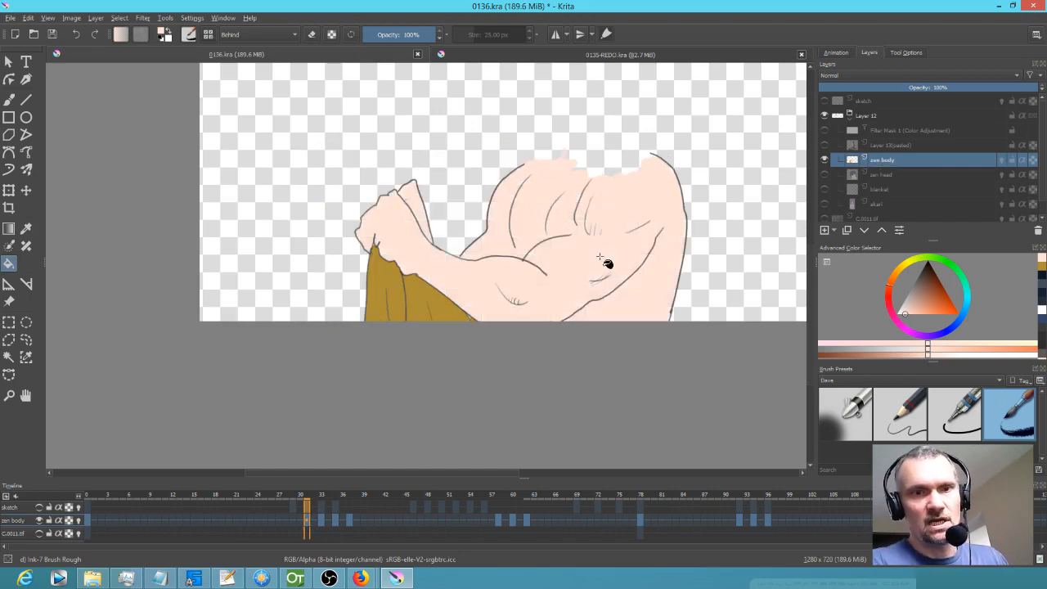
Brush the skin tone over the ragged gap along the top of the shoulders on frame 33.
key(comma)
key(space)
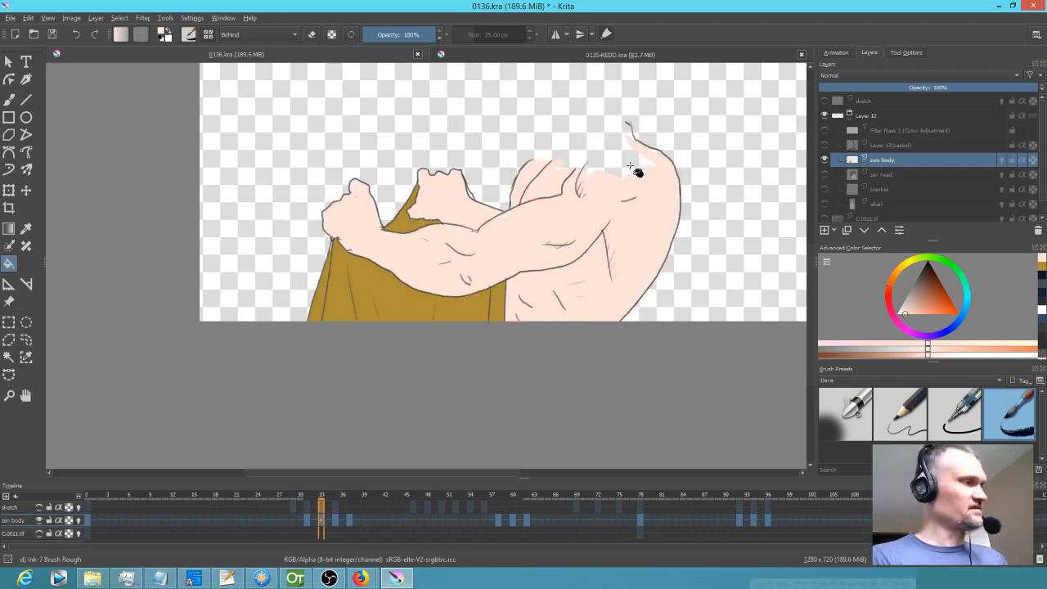
key(b)
mouse_move(632, 164)
mouse_down()
mouse_move(617, 180)
mouse_move(646, 163)
mouse_move(617, 148)
mouse_move(543, 171)
mouse_move(607, 147)
mouse_move(635, 150)
mouse_up()
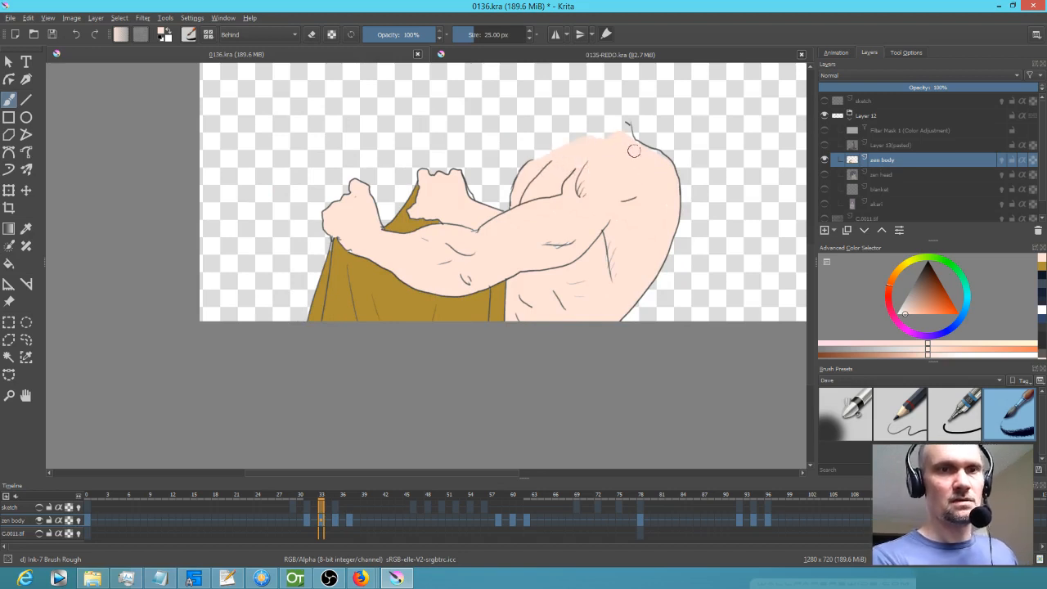
Step through the zen body keyframes from frame 35 to 62 and check the skin fills for gaps.
key(Right)
key(Right)
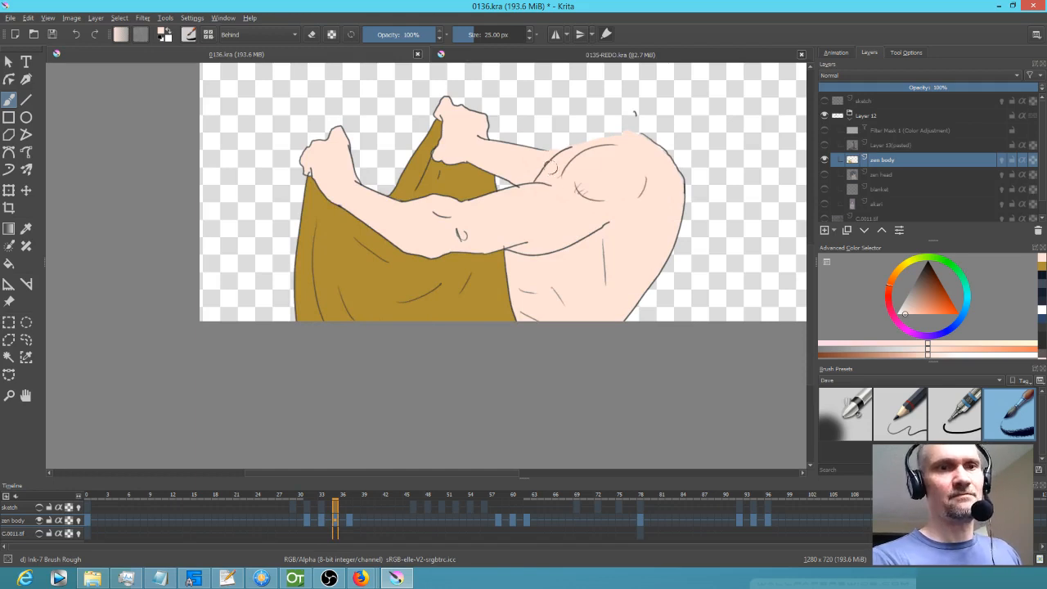
key(Right)
key(Right)
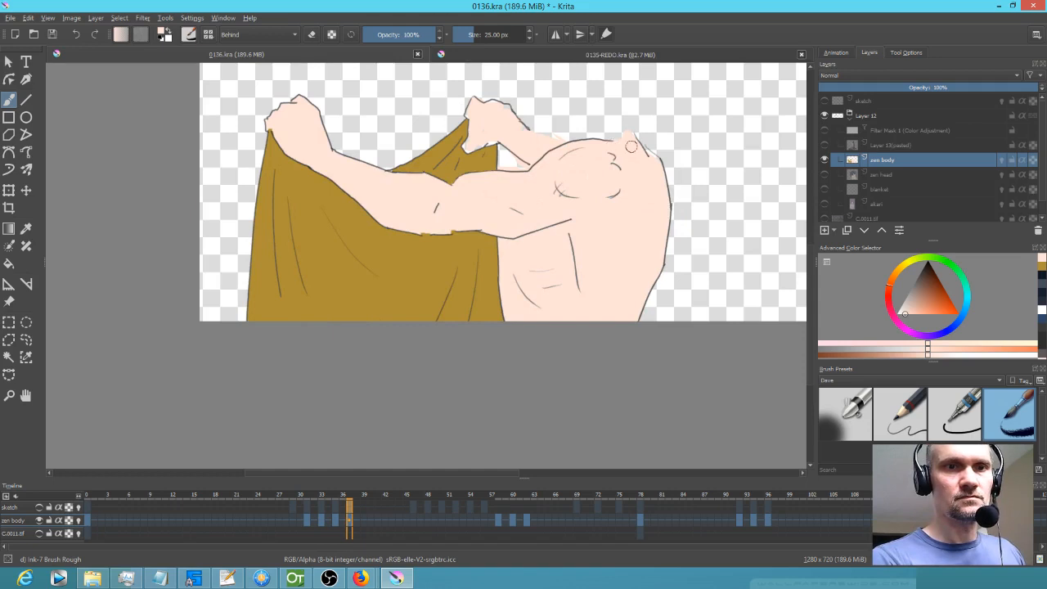
key(period)
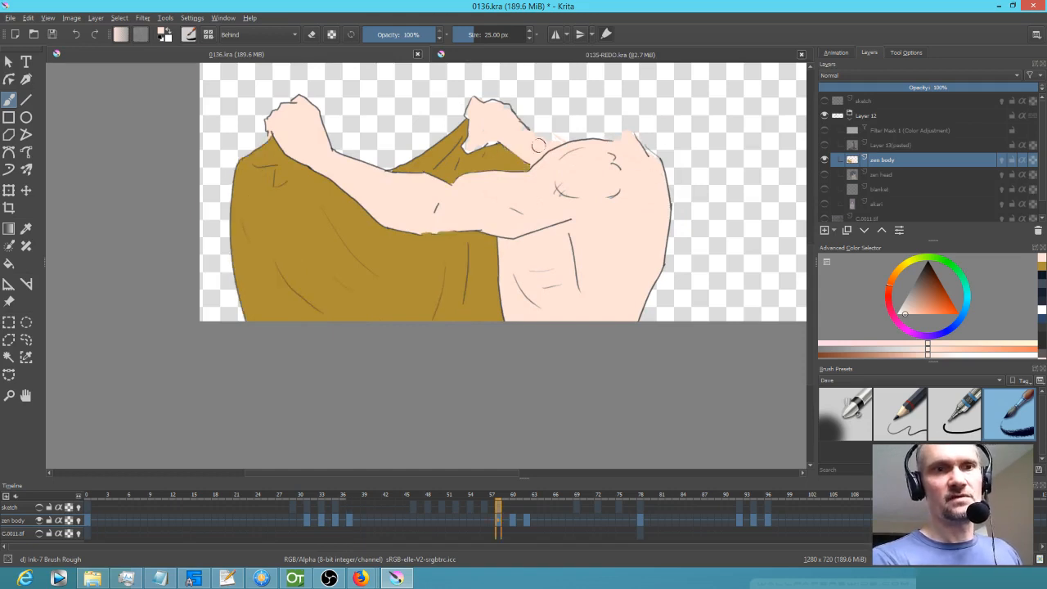
key(Right)
key(Left)
key(period)
key(period)
key(period)
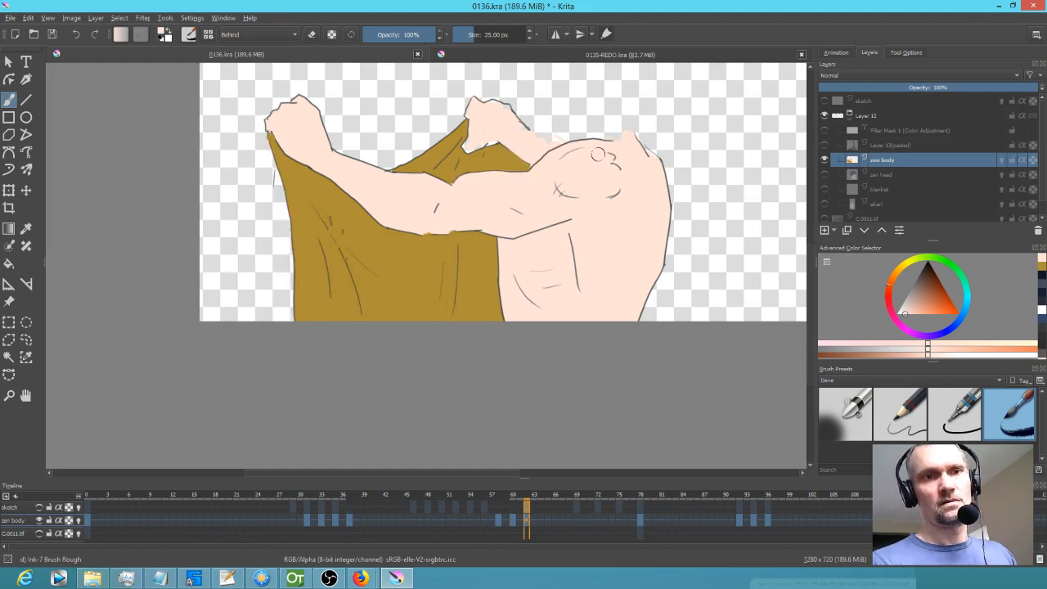
key(period)
key(comma)
key(comma)
key(comma)
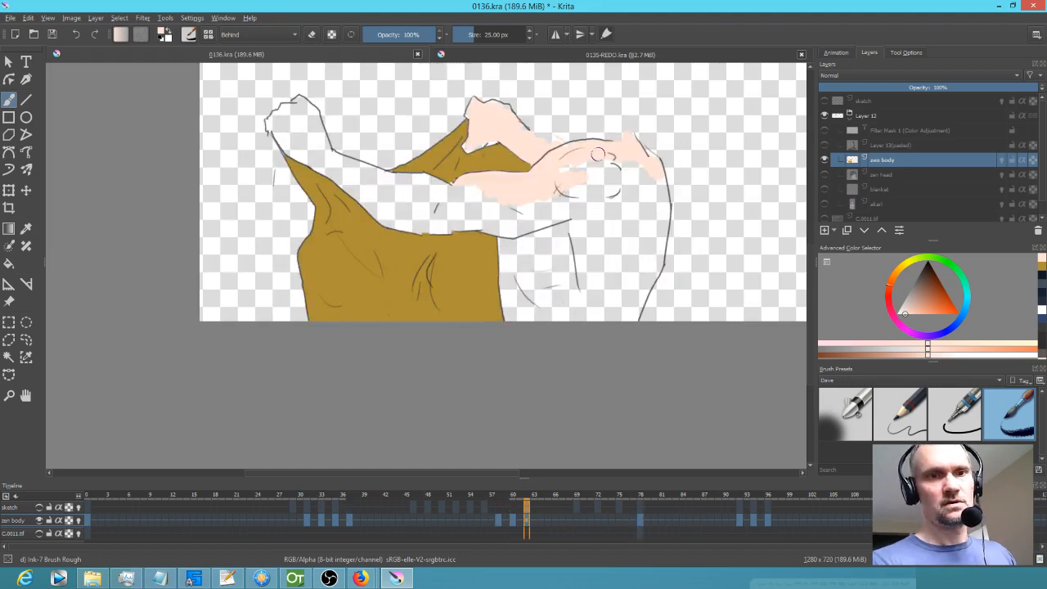
Fill the arms and torso on frame 62 and the rear arm and hand on frame 78 with the skin tone.
key(period)
key(f)
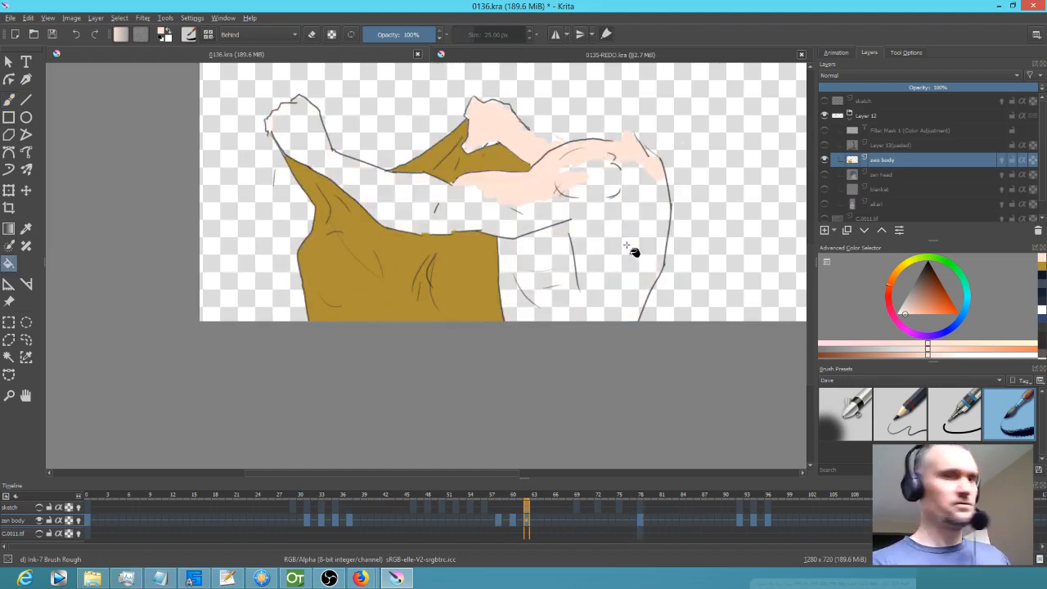
click(632, 248)
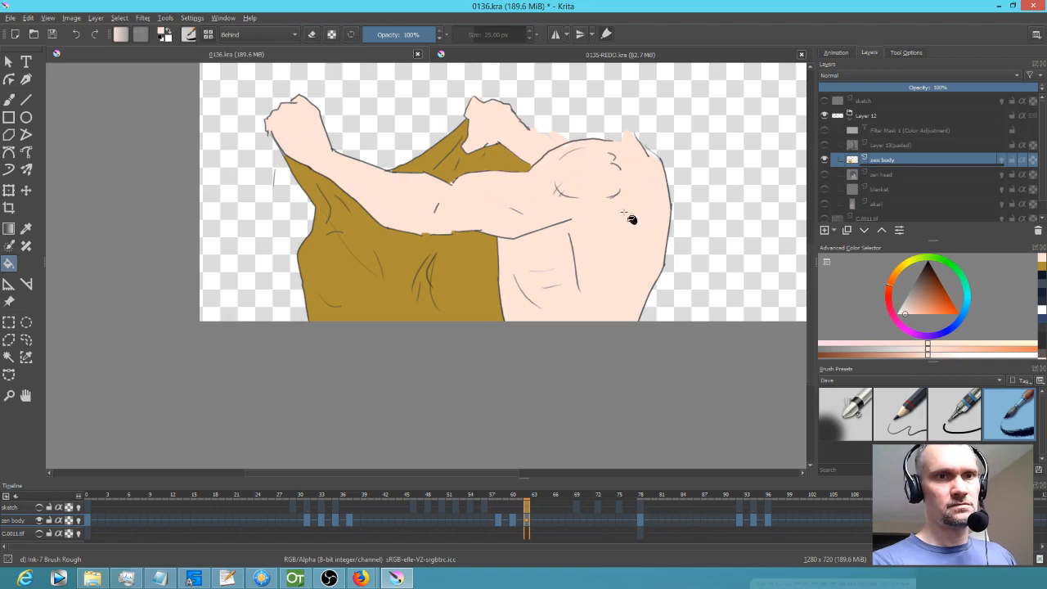
key(.)
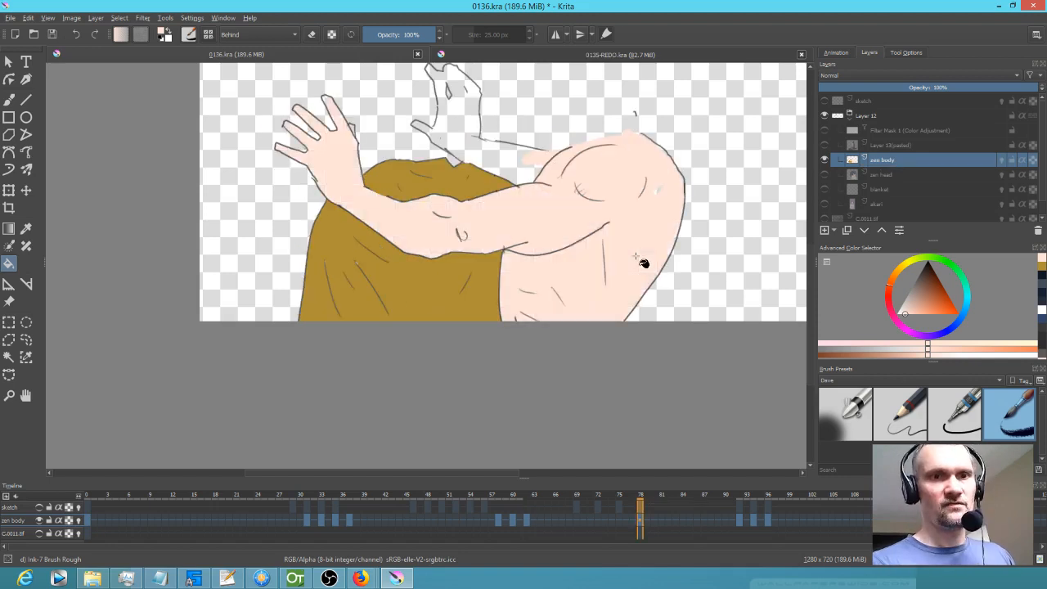
click(512, 162)
Fill the arms and torso on frames 92 and 94 with the skin tone behind the line art.
key(.)
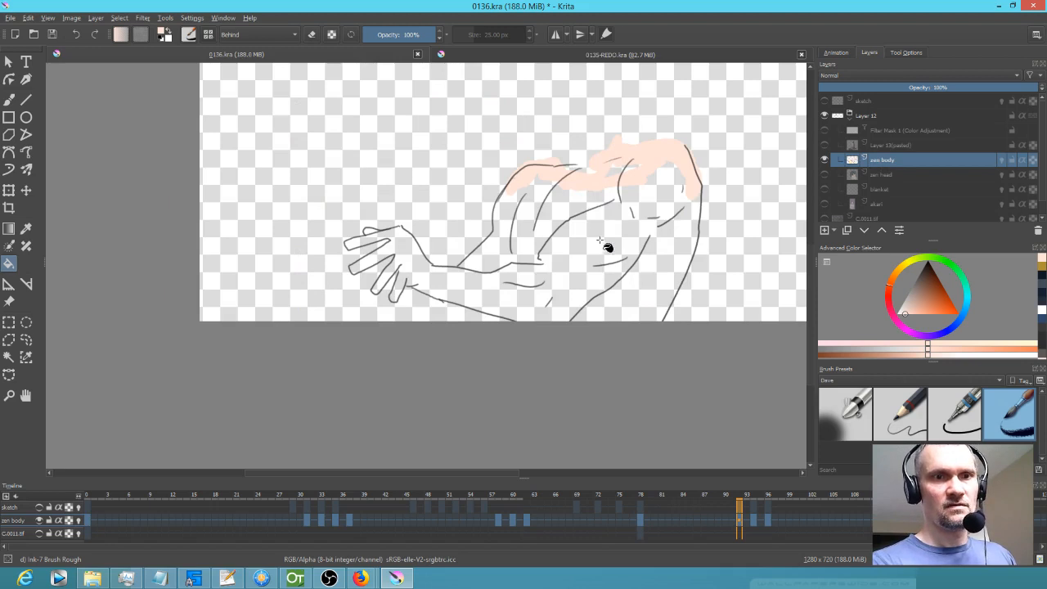
click(608, 231)
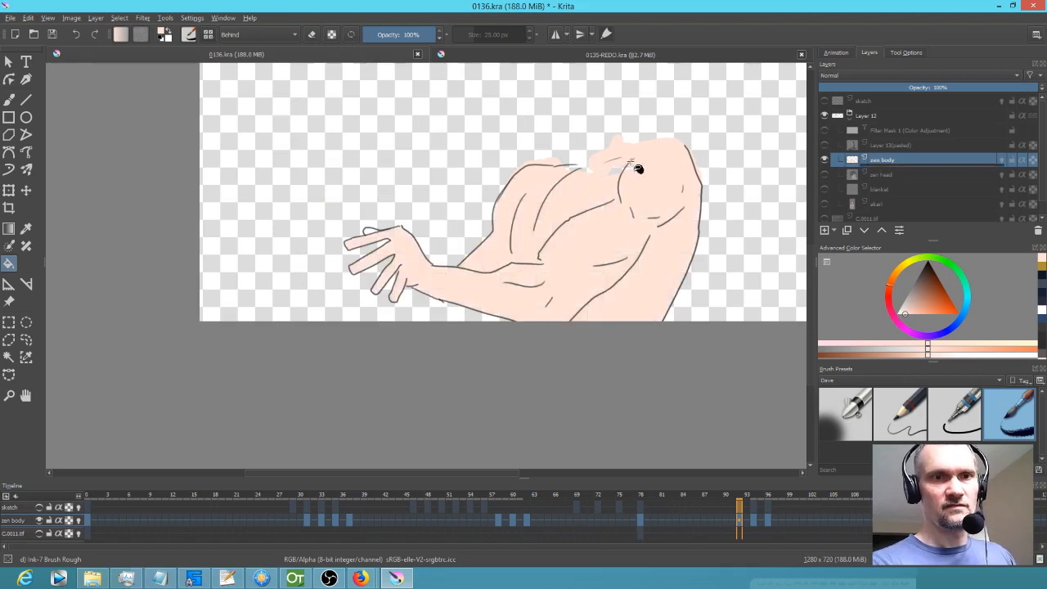
key(period)
key(comma)
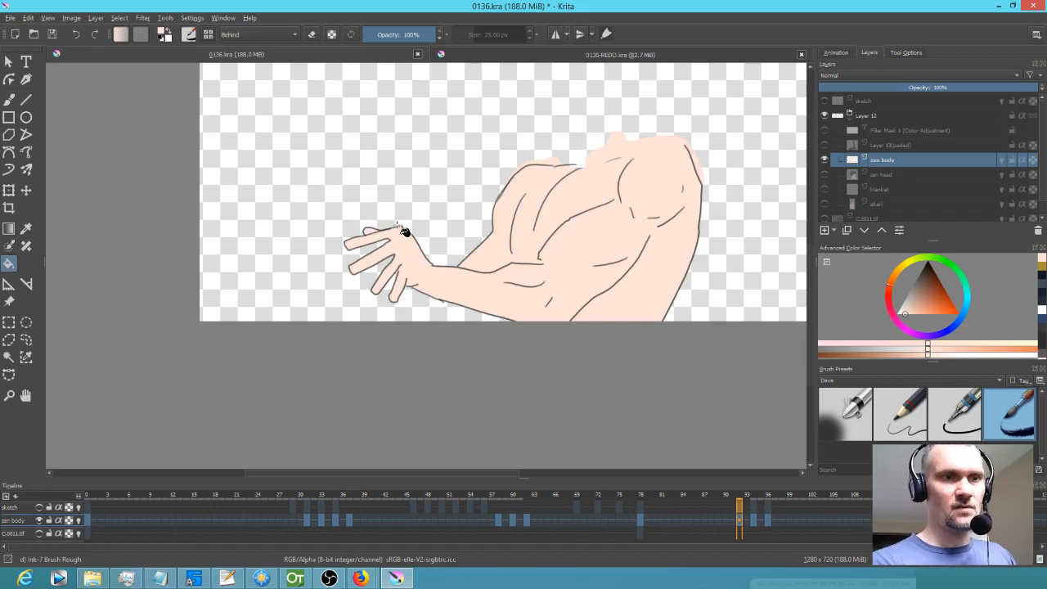
key(period)
click(610, 238)
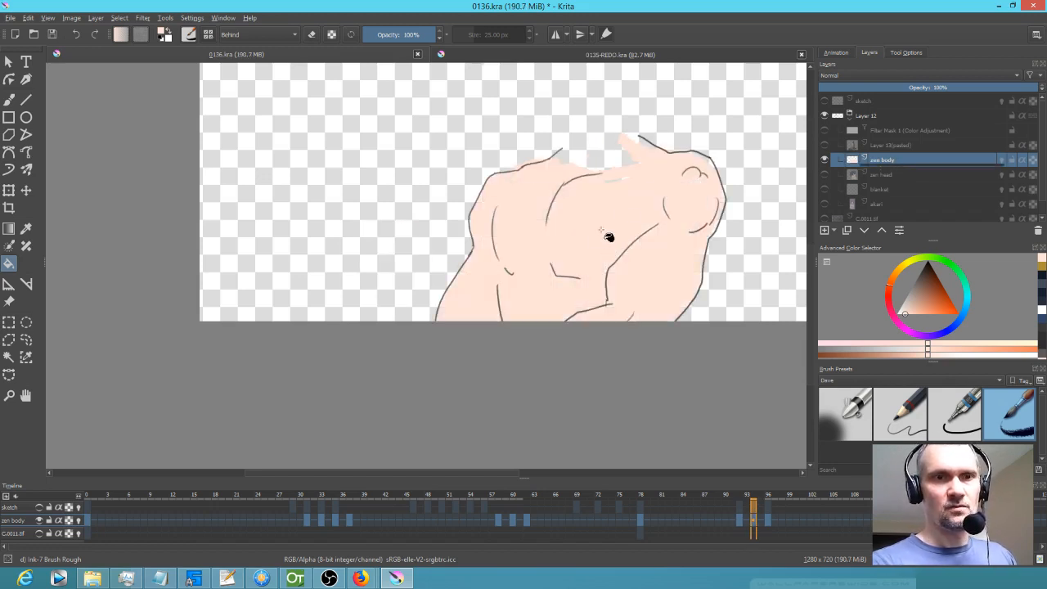
Close the open neck on frame 96 with a skin-toned brush stroke and fill the torso and arms with the skin tone behind the line art.
key(period)
click(669, 220)
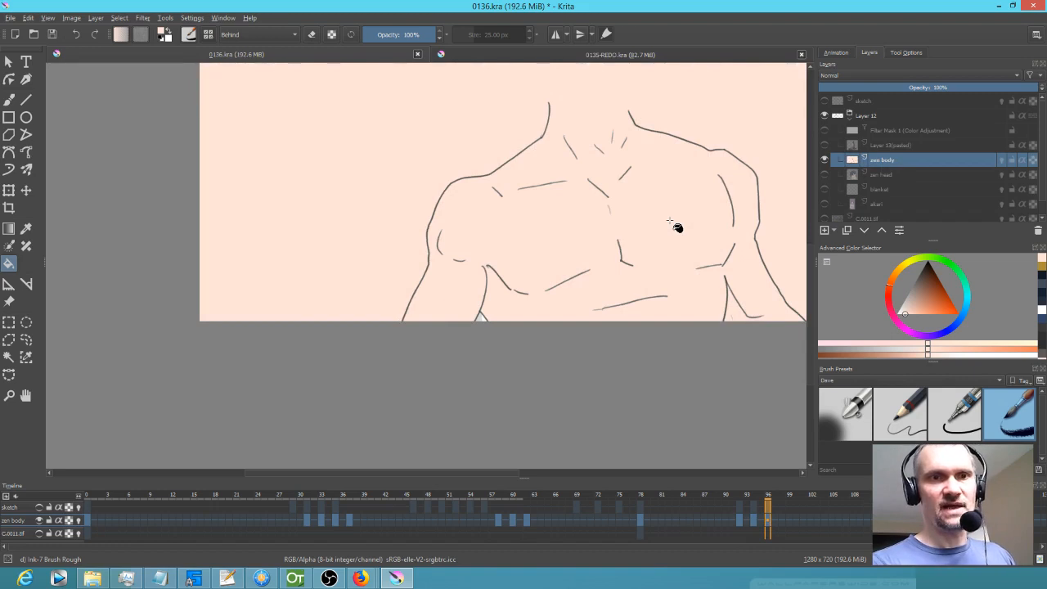
key(ctrl+z)
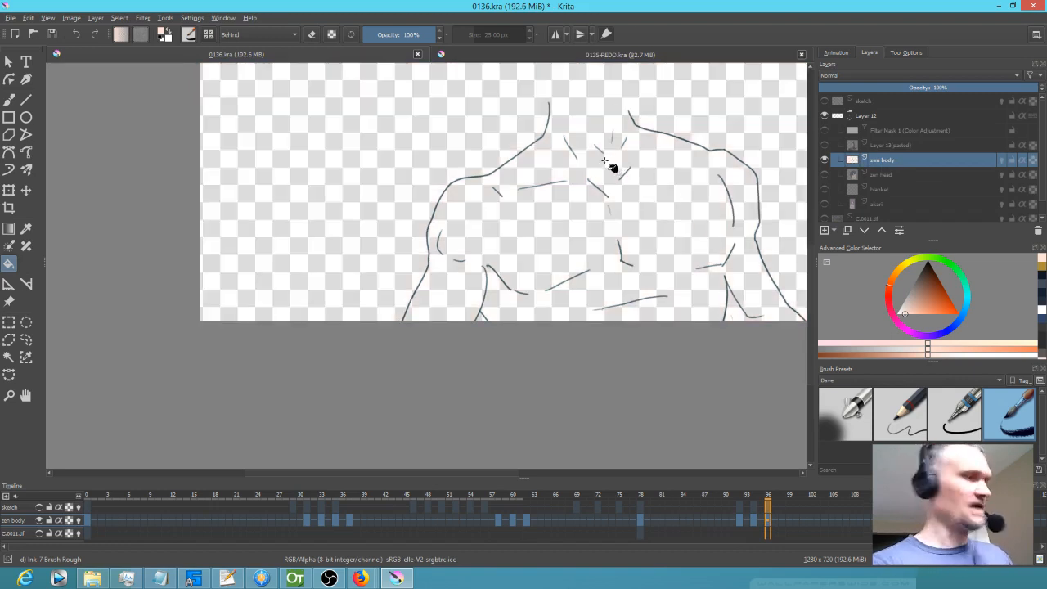
key(b)
mouse_move(555, 116)
mouse_down()
mouse_move(605, 104)
mouse_move(620, 115)
mouse_up()
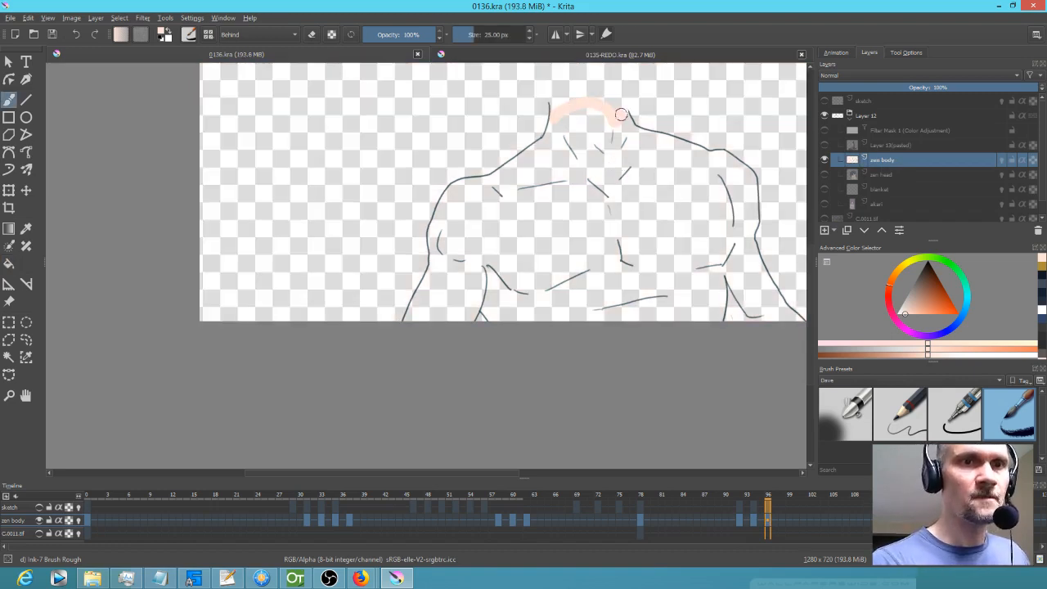
key(f)
click(674, 243)
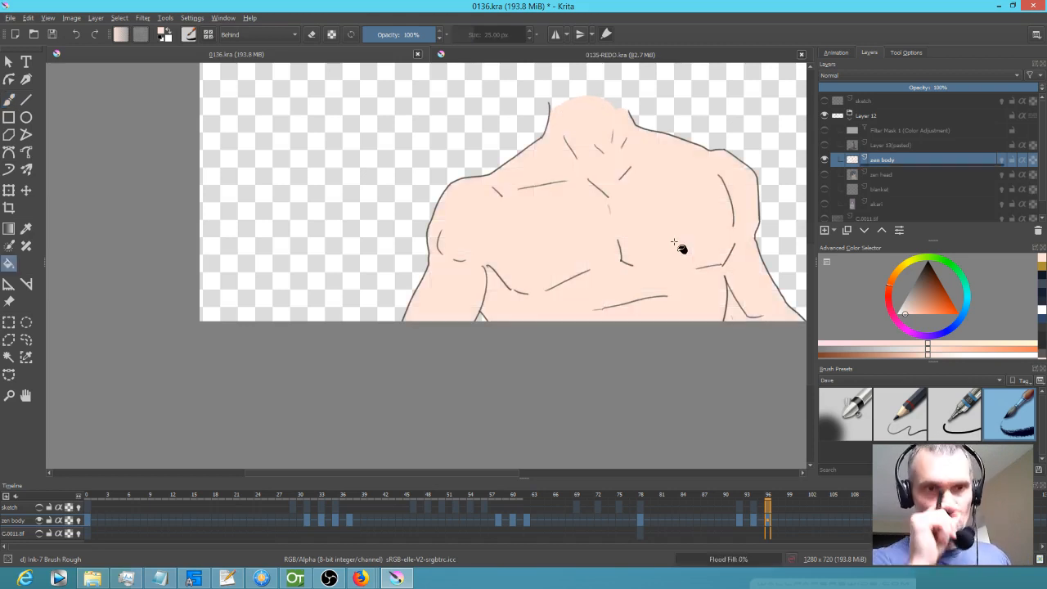
Step back through the zen body keyframes from frame 96 to frame 0 and check the skin and cloth fills.
key(Left)
key(Left)
key(Left)
key(Left)
key(Left)
key(Left)
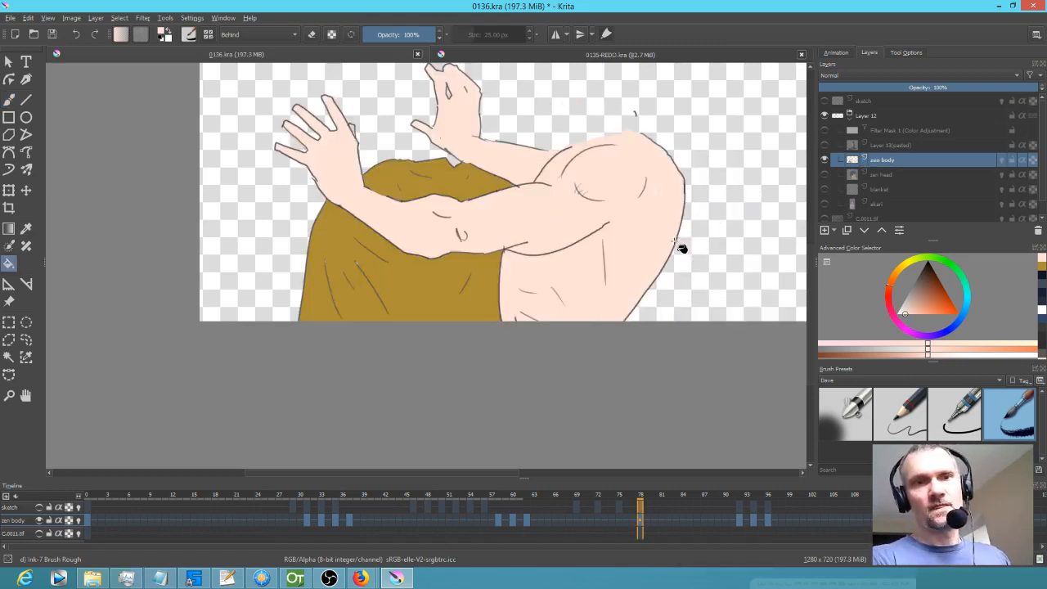
key(Left)
key(Left)
key(Left)
key(Left)
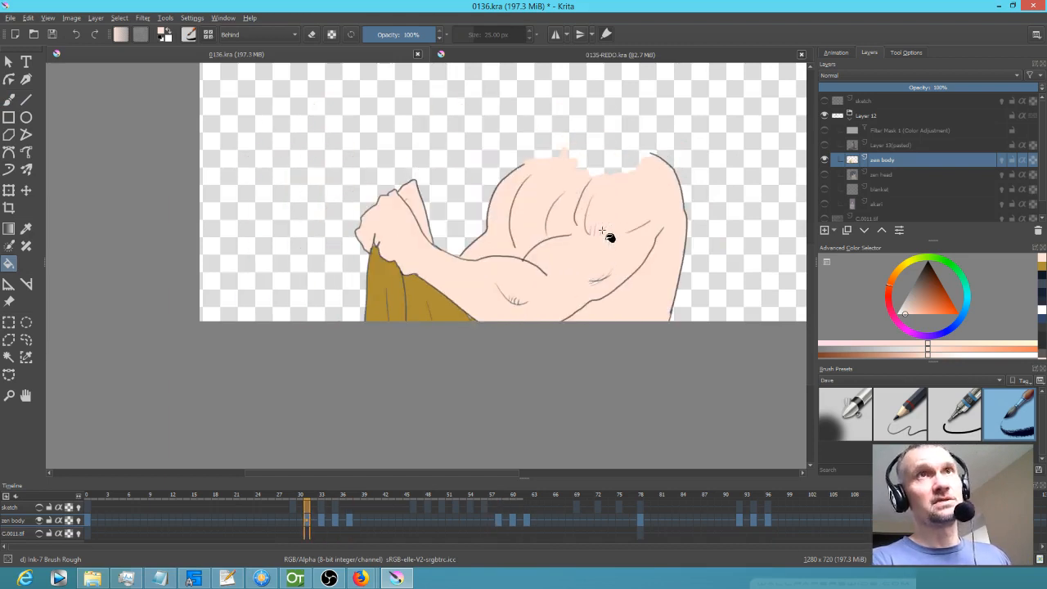
key(Left)
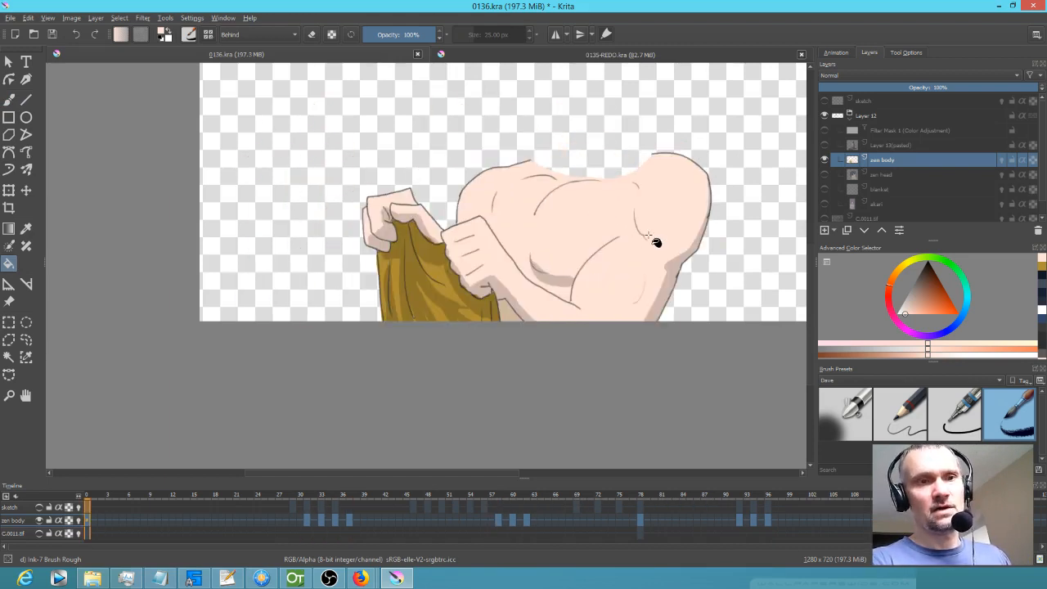
Flip between the shaded drawing on frame 0 and the next two zen body keyframes to compare their coloring.
key(Right)
key(Right)
key(Left)
key(Left)
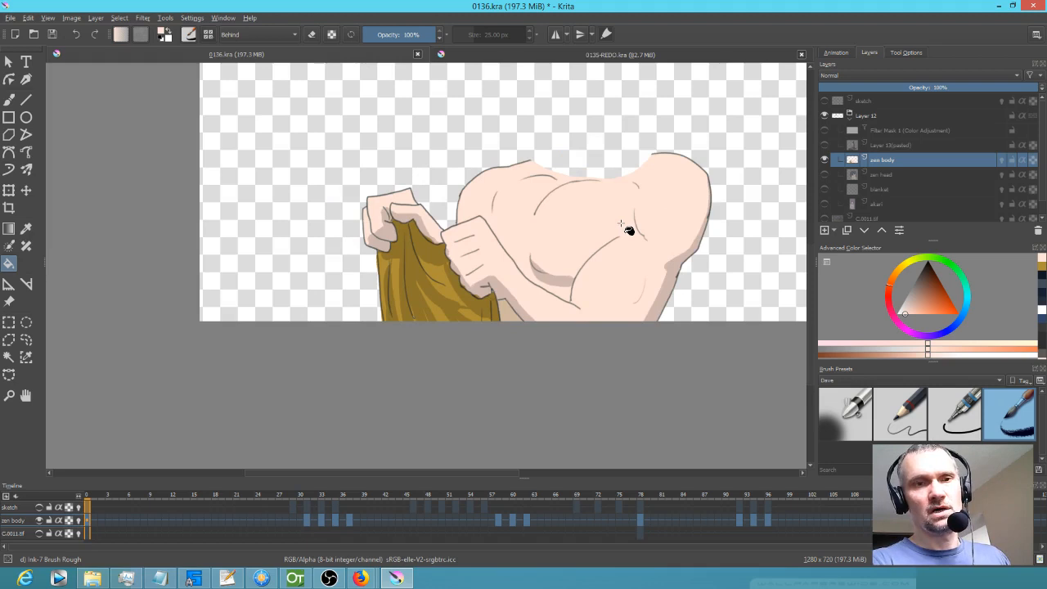
key(Right)
key(Right)
key(Left)
key(Left)
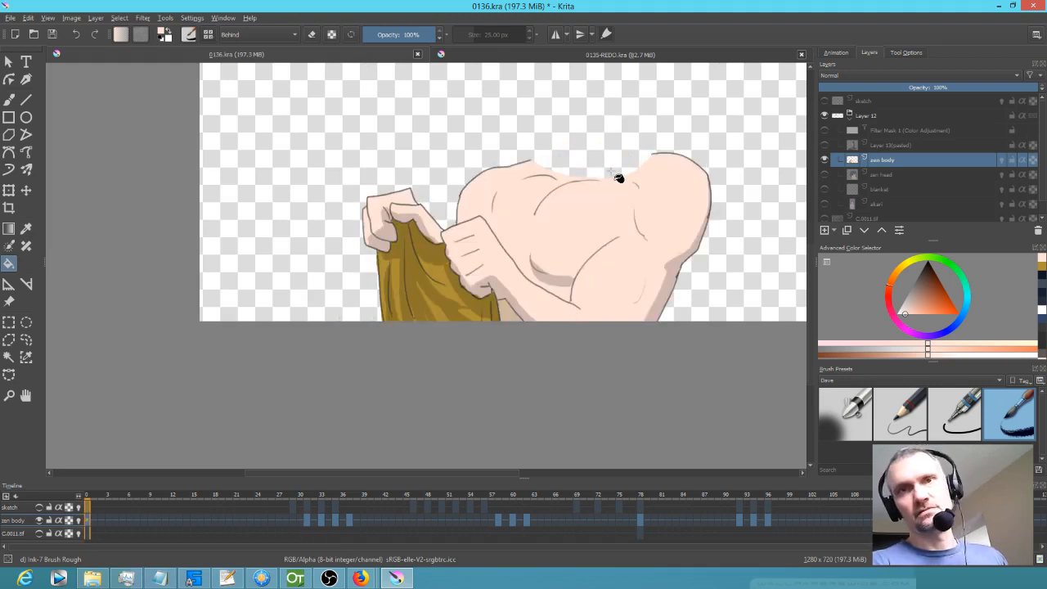